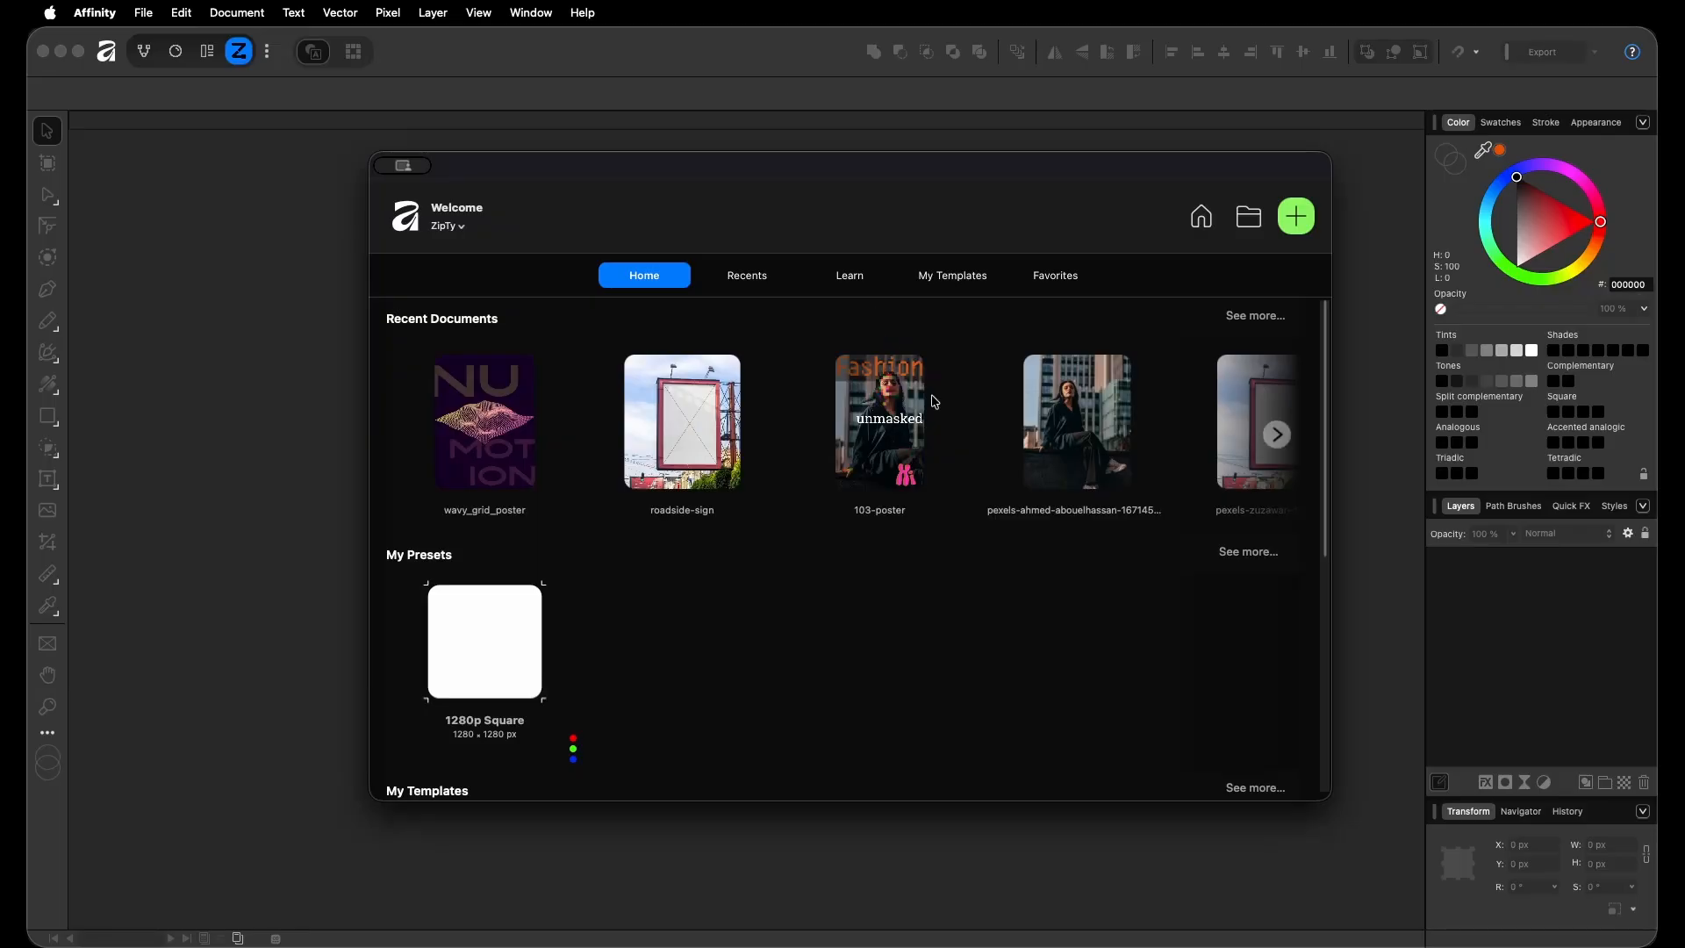
Browse the welcome screen's template and sample rows and open the roadside billboard template
scroll(1010, 421, down, 10)
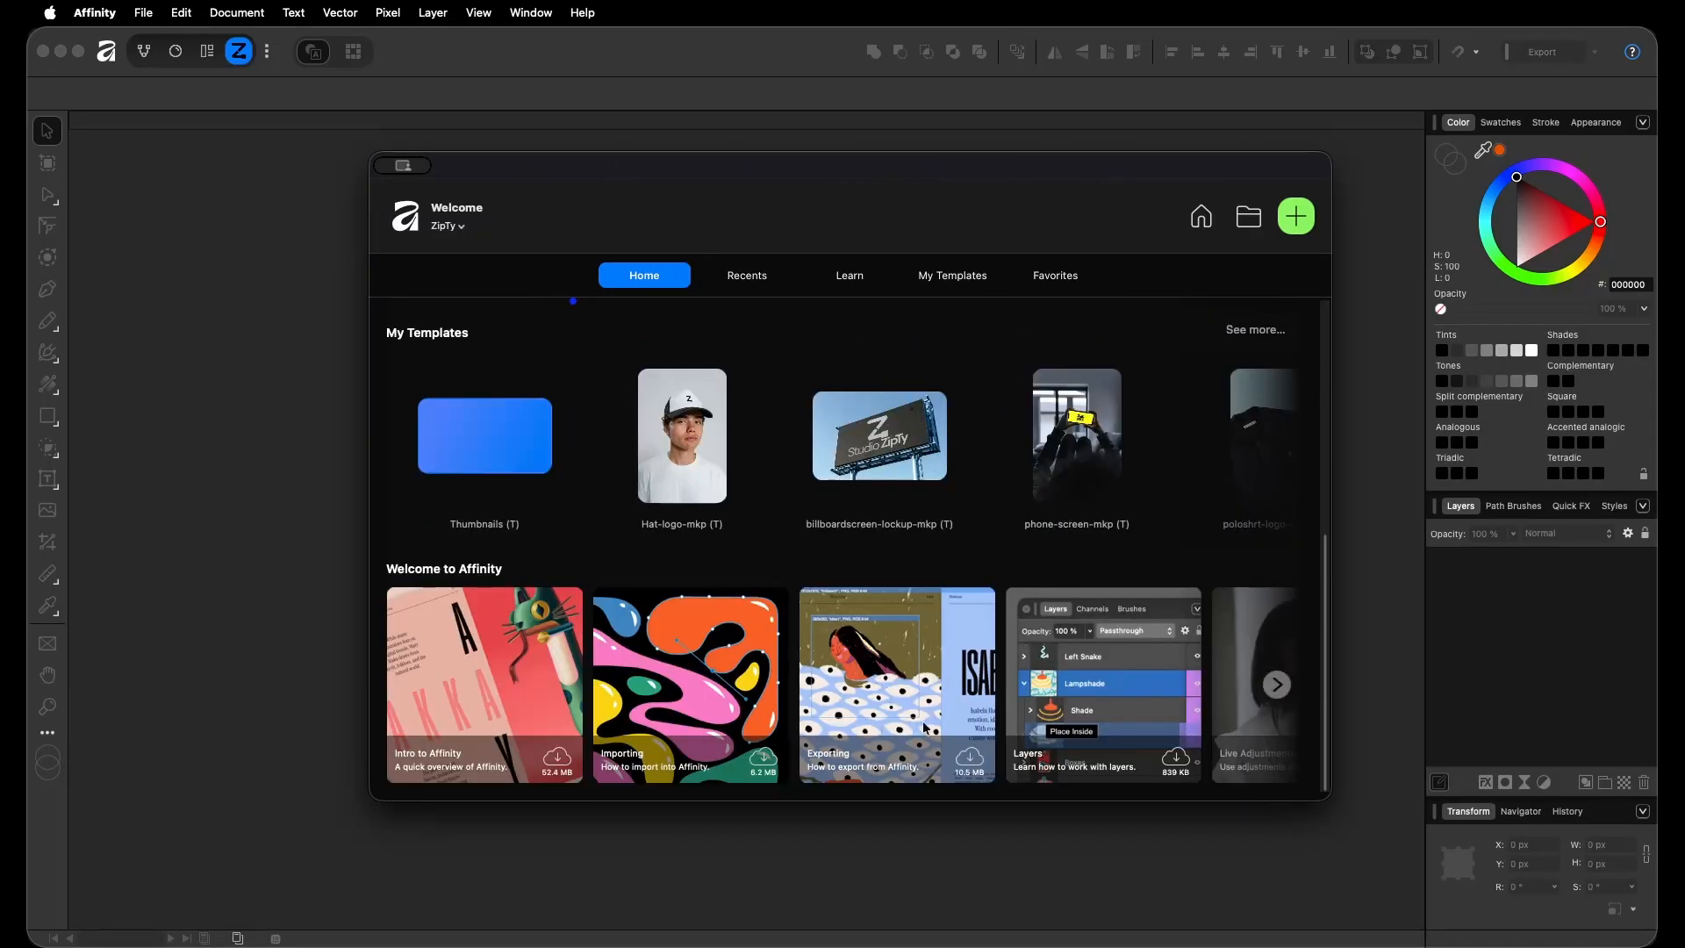
scroll(772, 685, right, 5)
scroll(799, 706, right, 5)
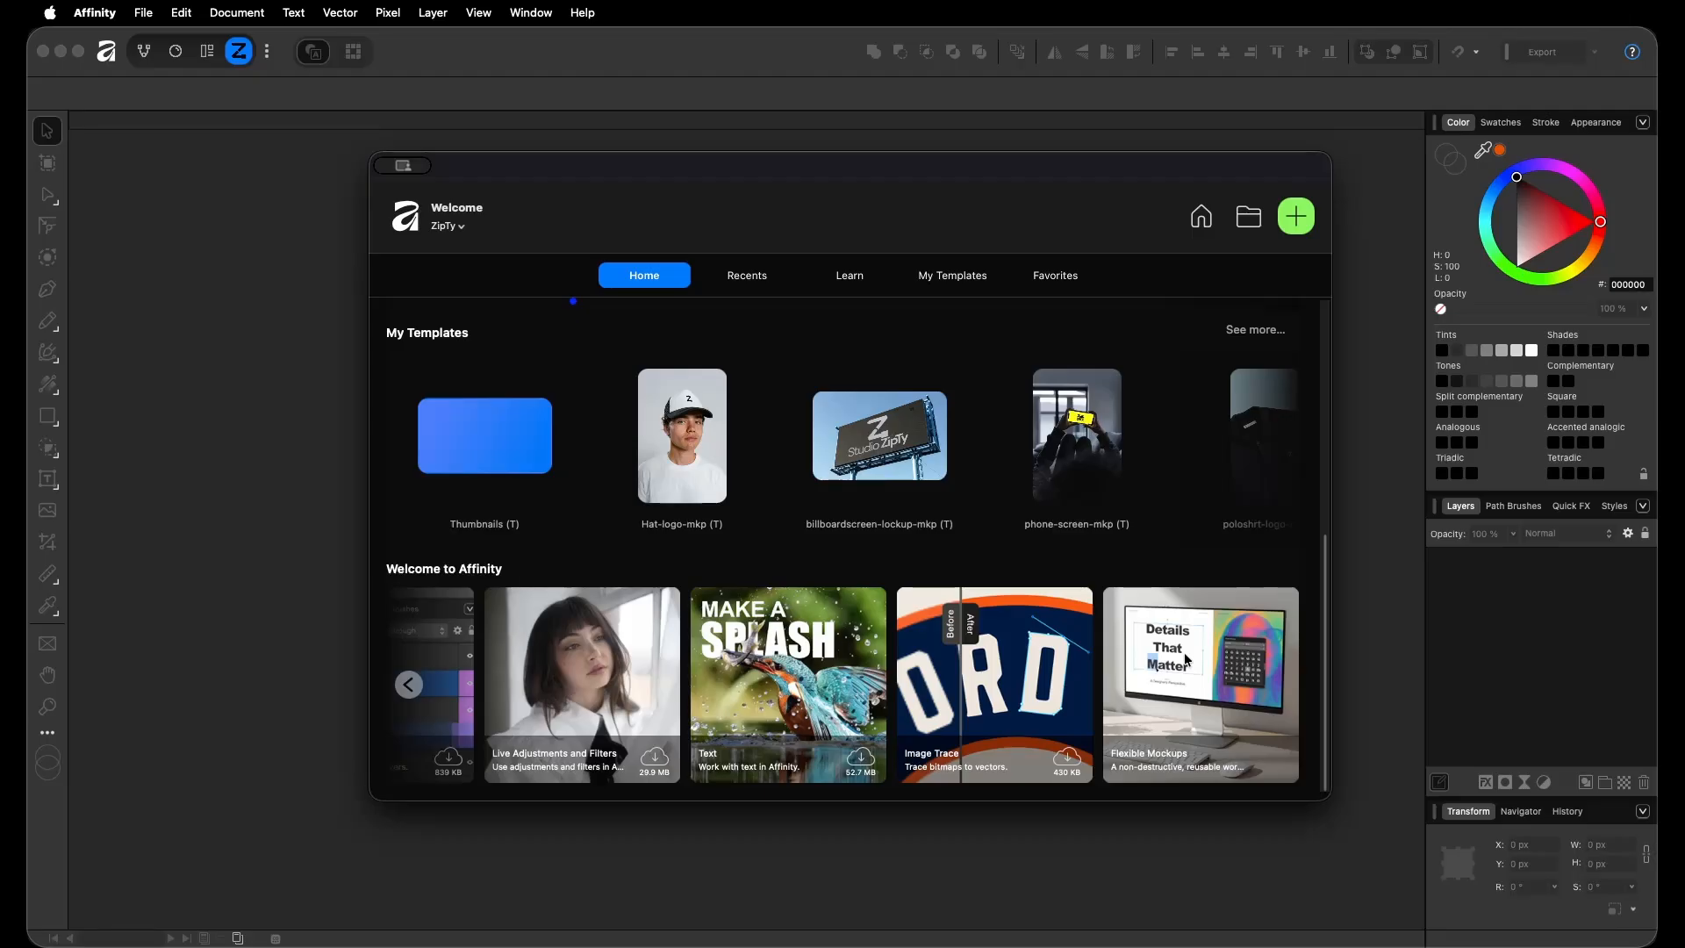
scroll(1016, 482, right, 3)
click(1015, 456)
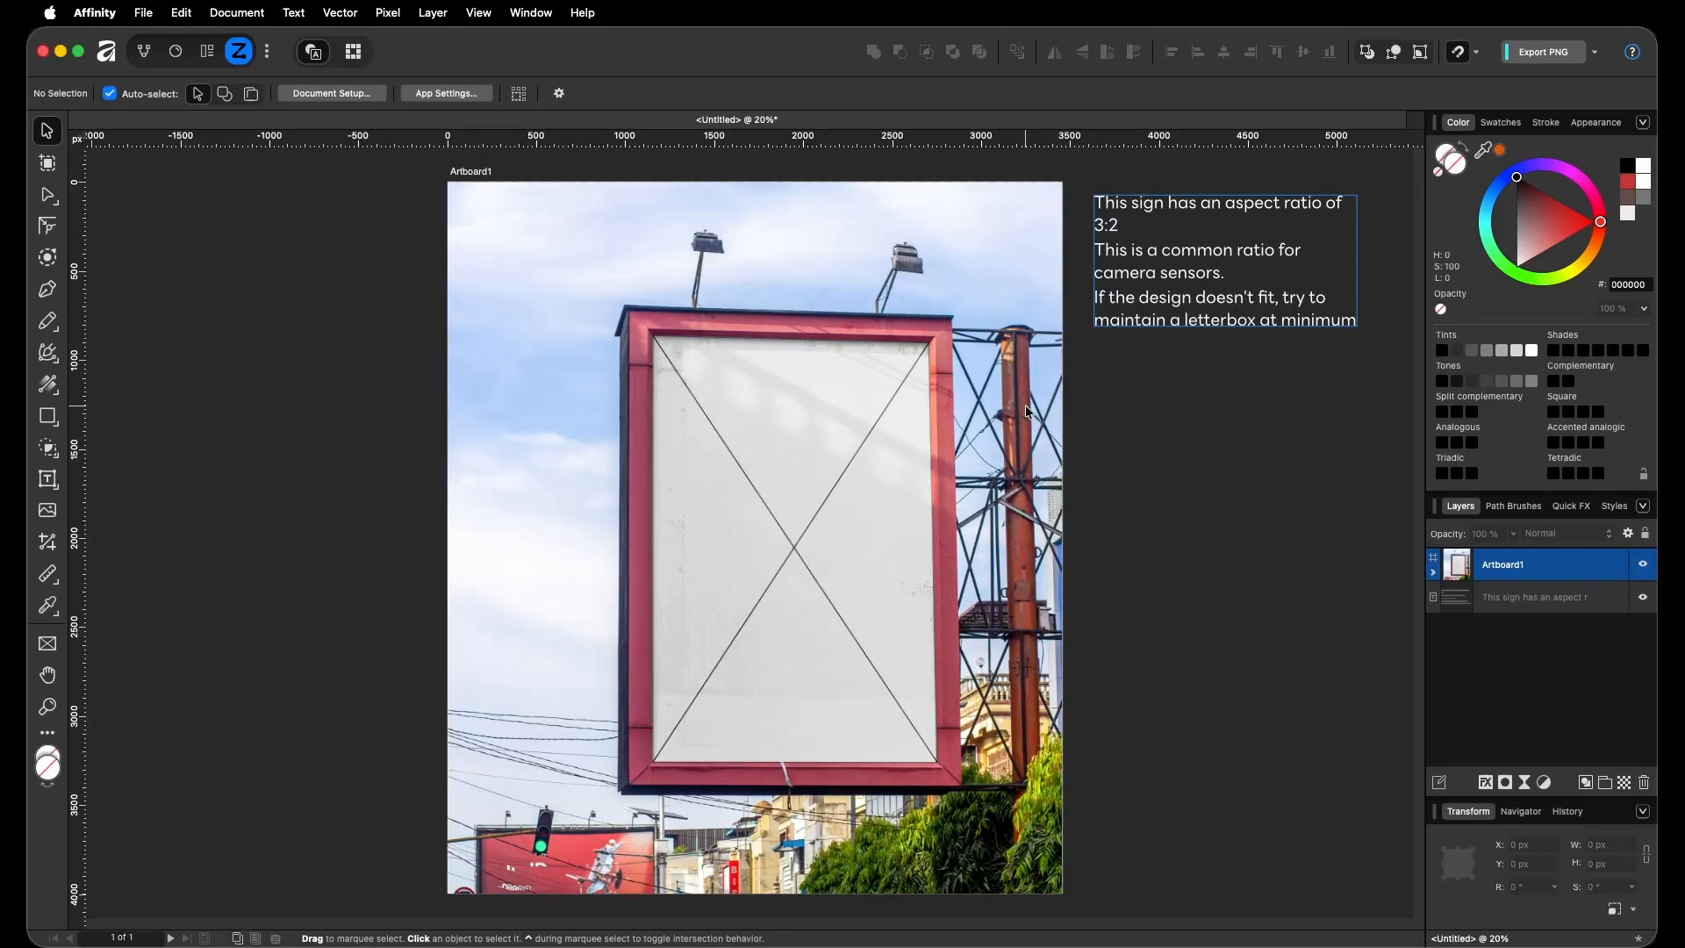
Open the photo pexels-zuzawar-8655746.jpg and draw a rectangle of about 1593 × 2411 px over the billboard's blank panel
key(super+n)
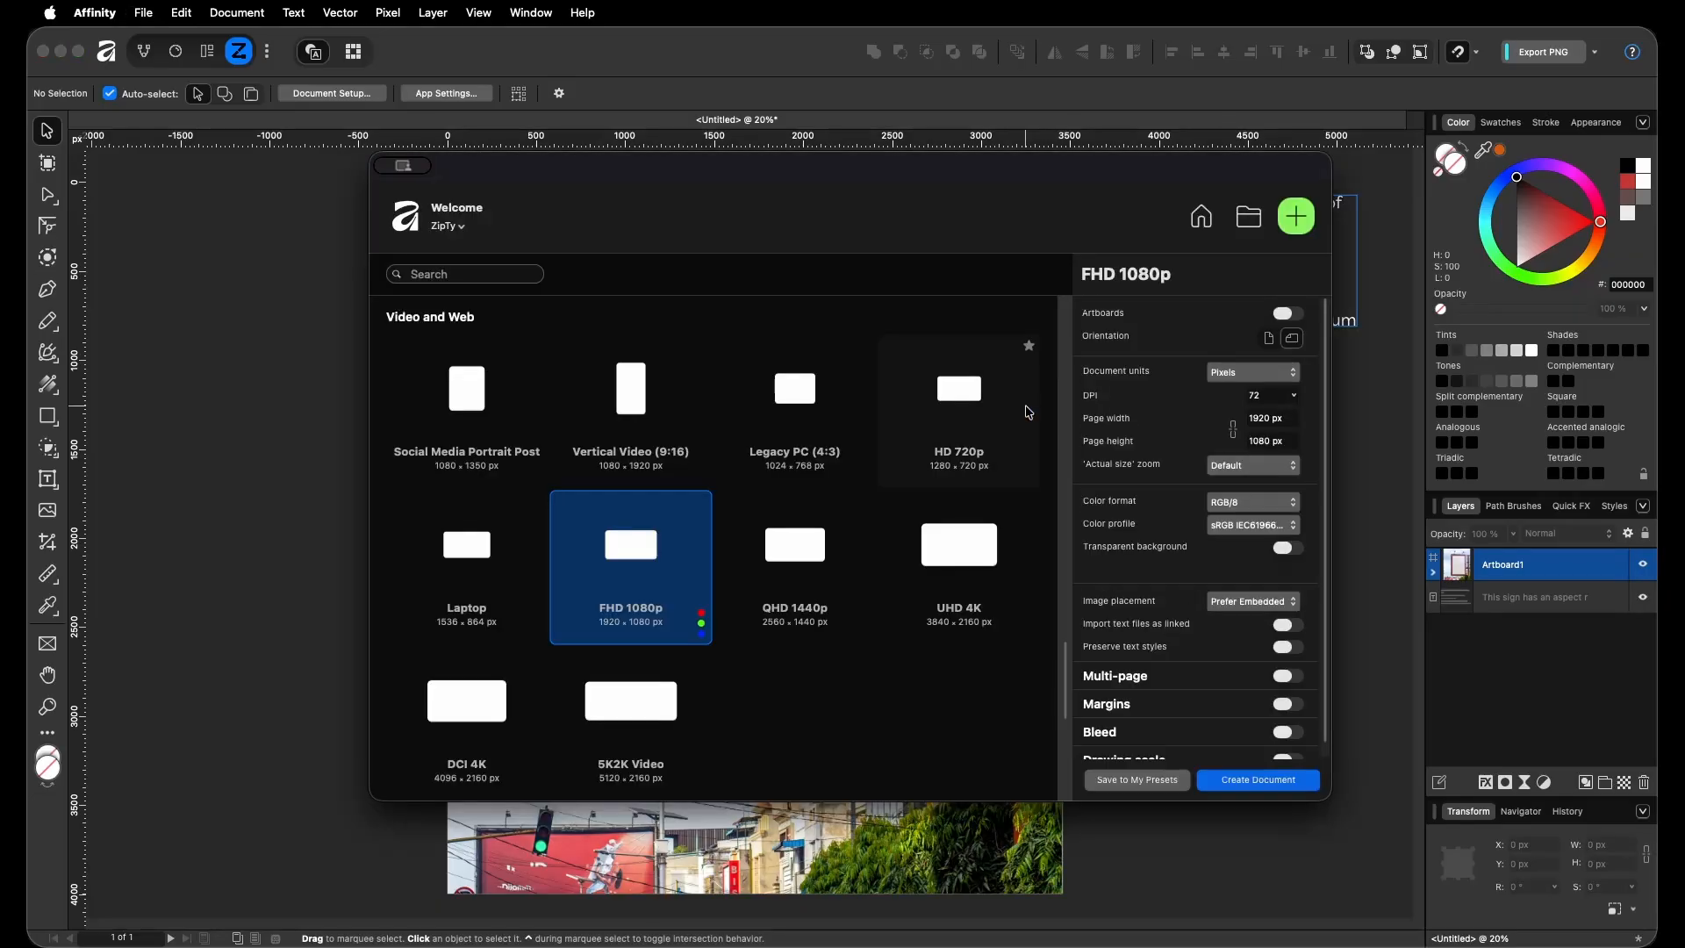
click(1057, 83)
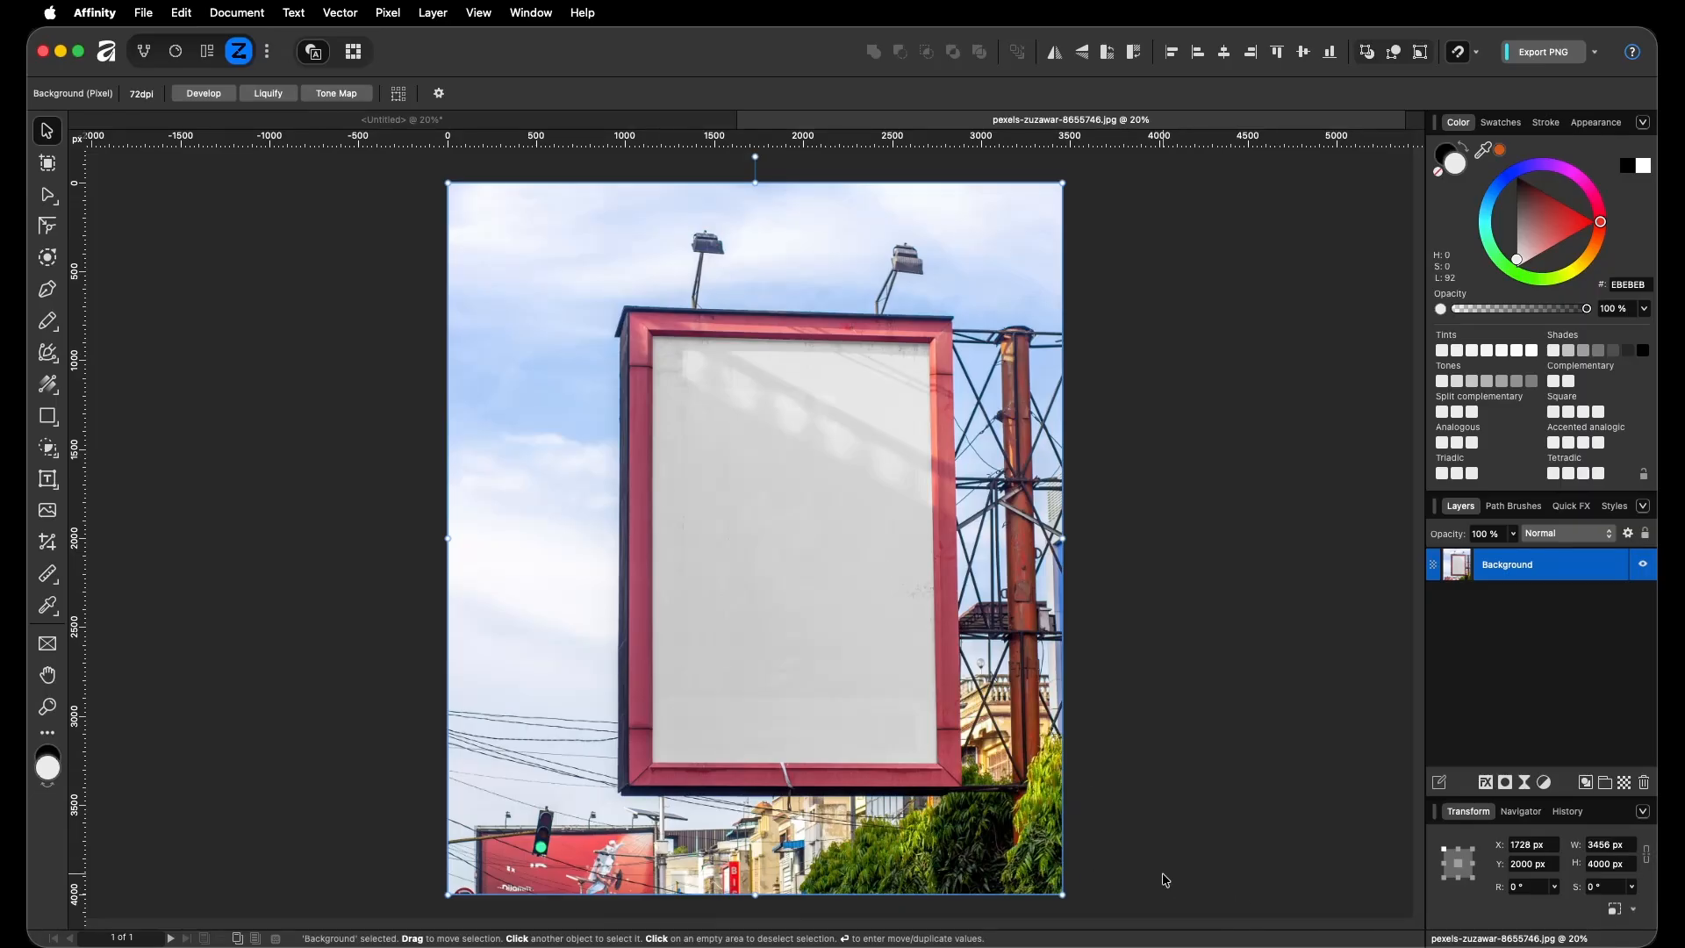
key(m)
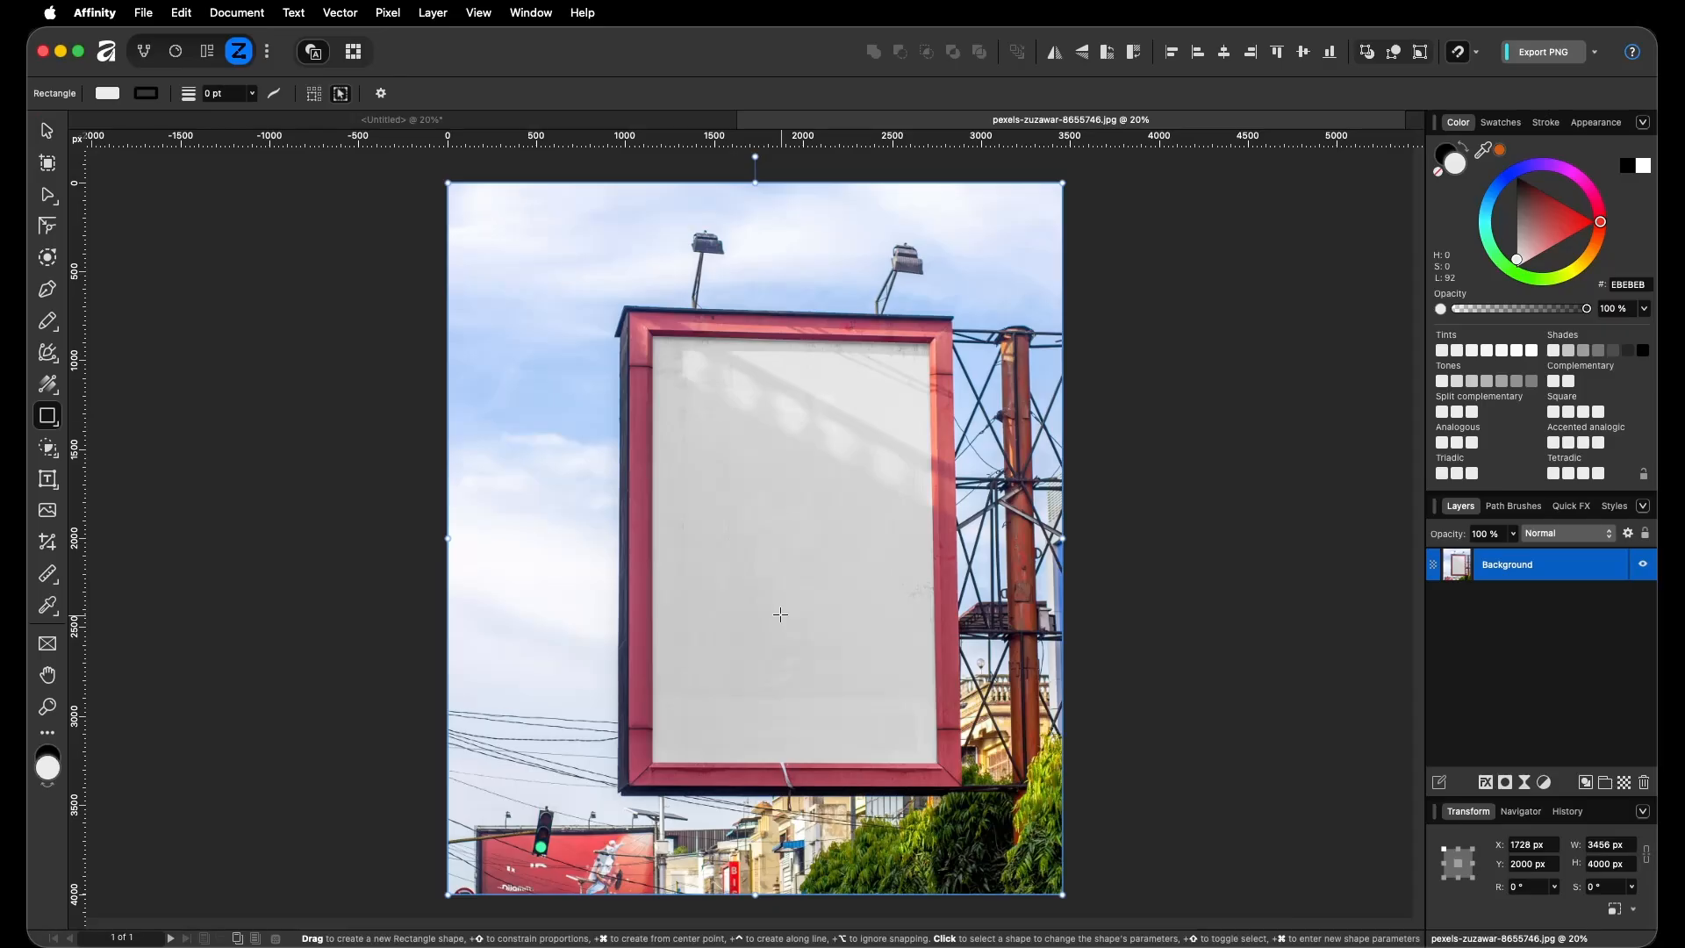
drag(653, 333, 938, 763)
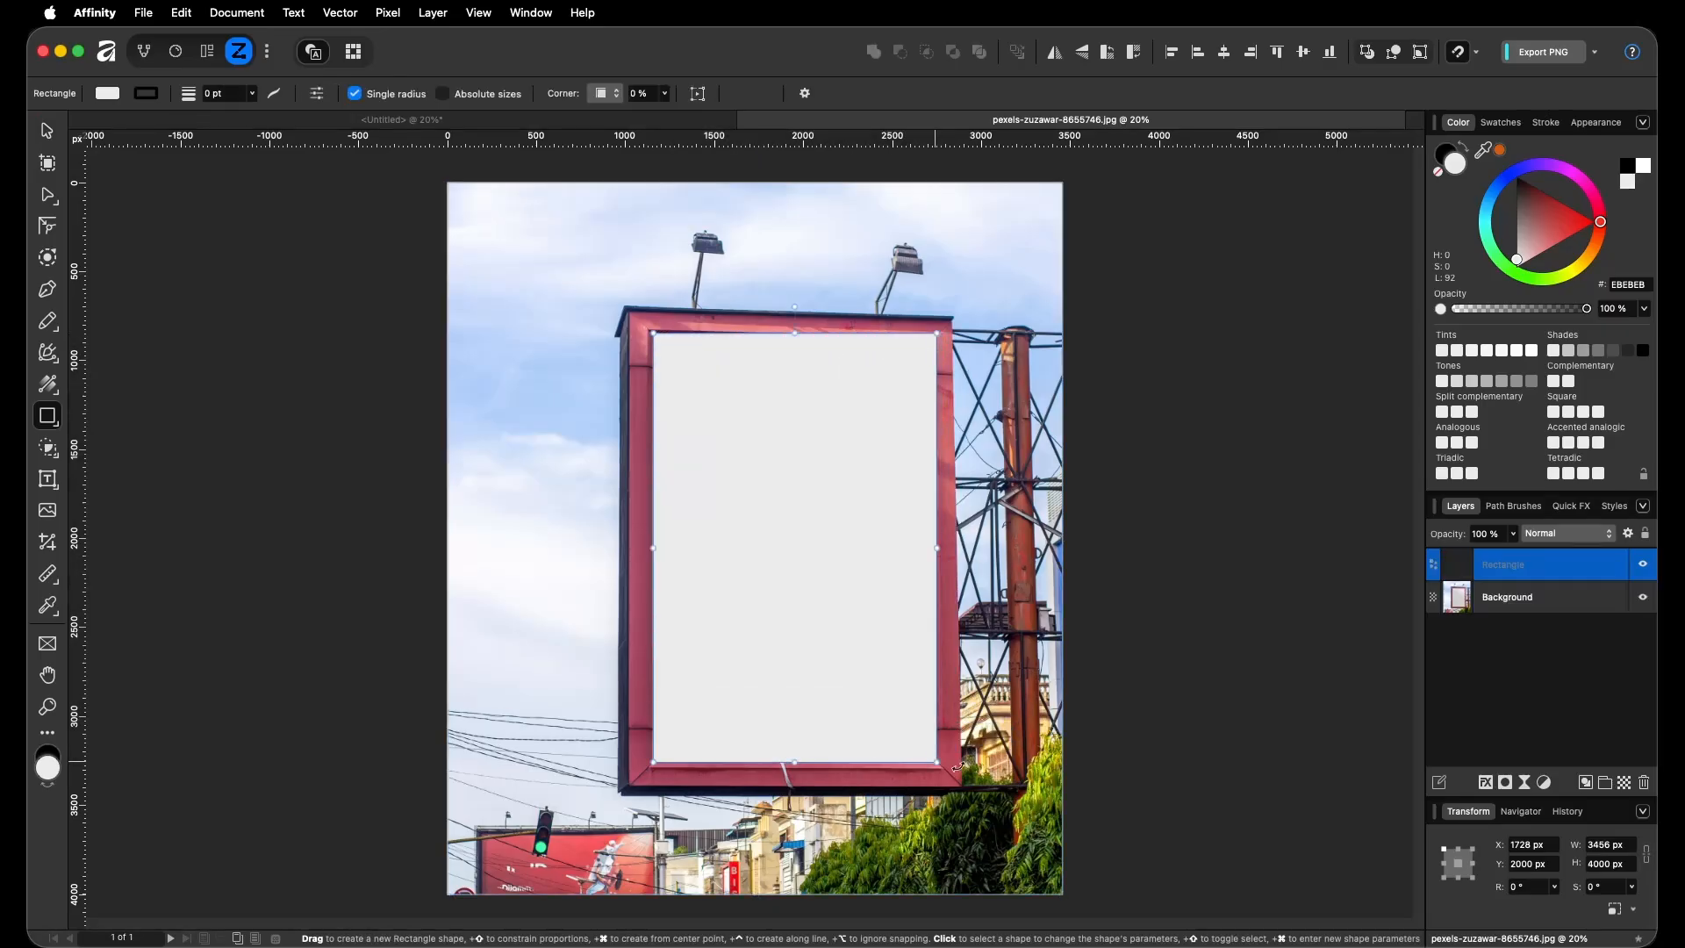
Fill the billboard rectangle with dark red 9E1313 and set its opacity to 50%
drag(1563, 235, 1559, 208)
key(5)
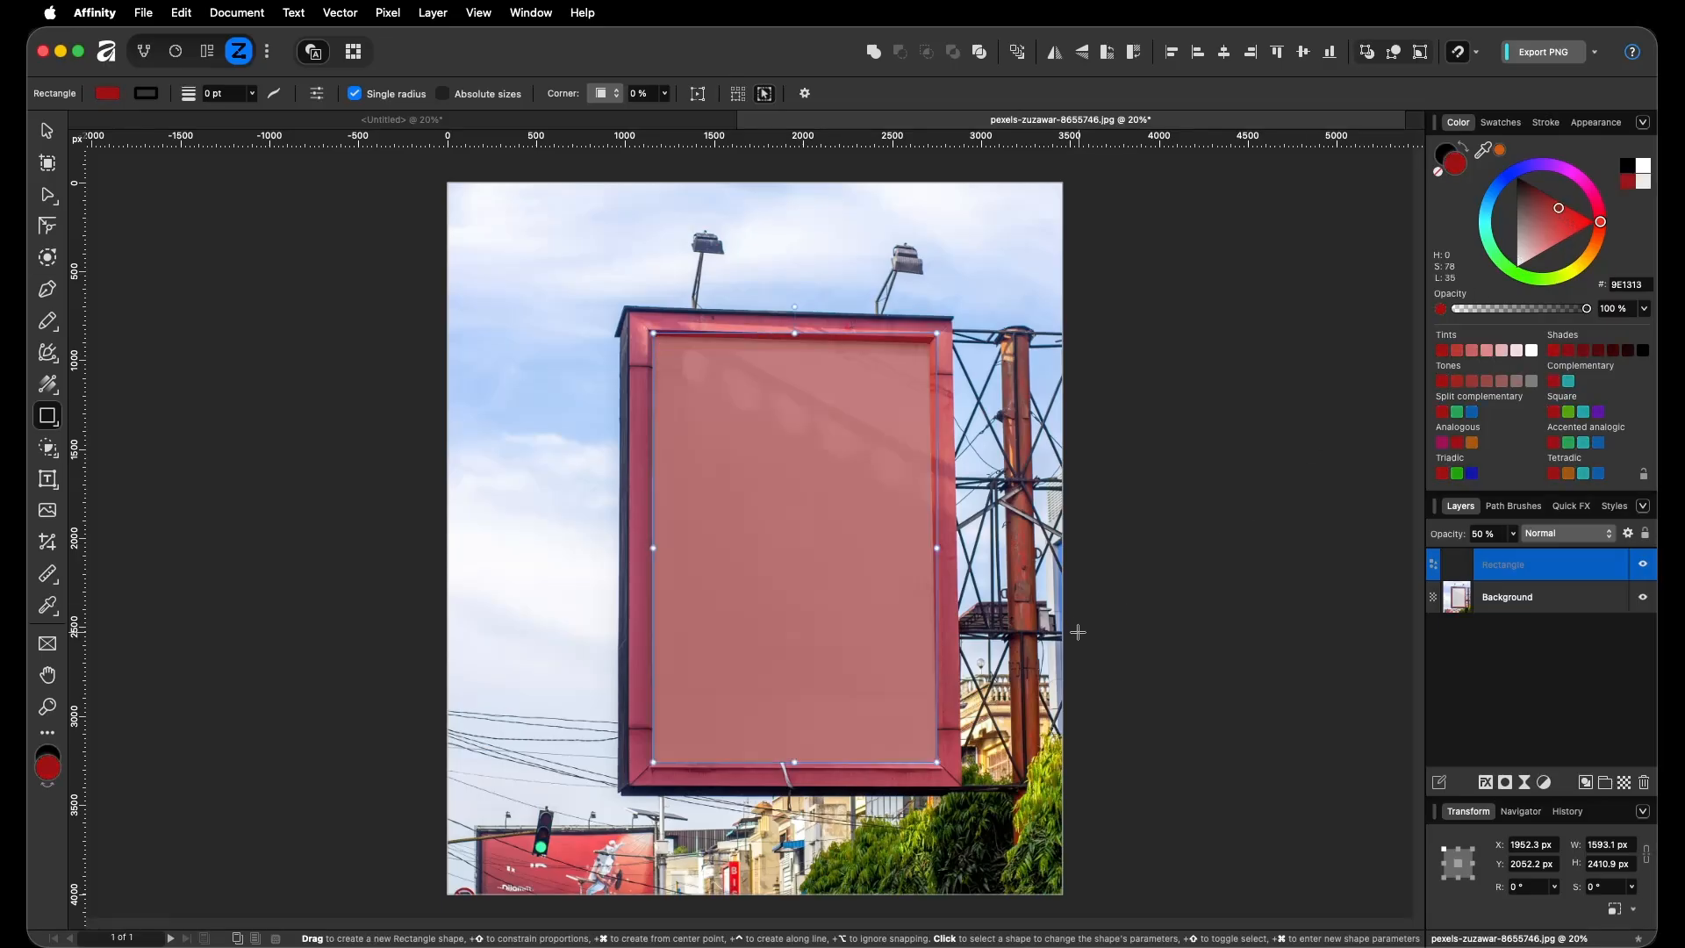
key(v)
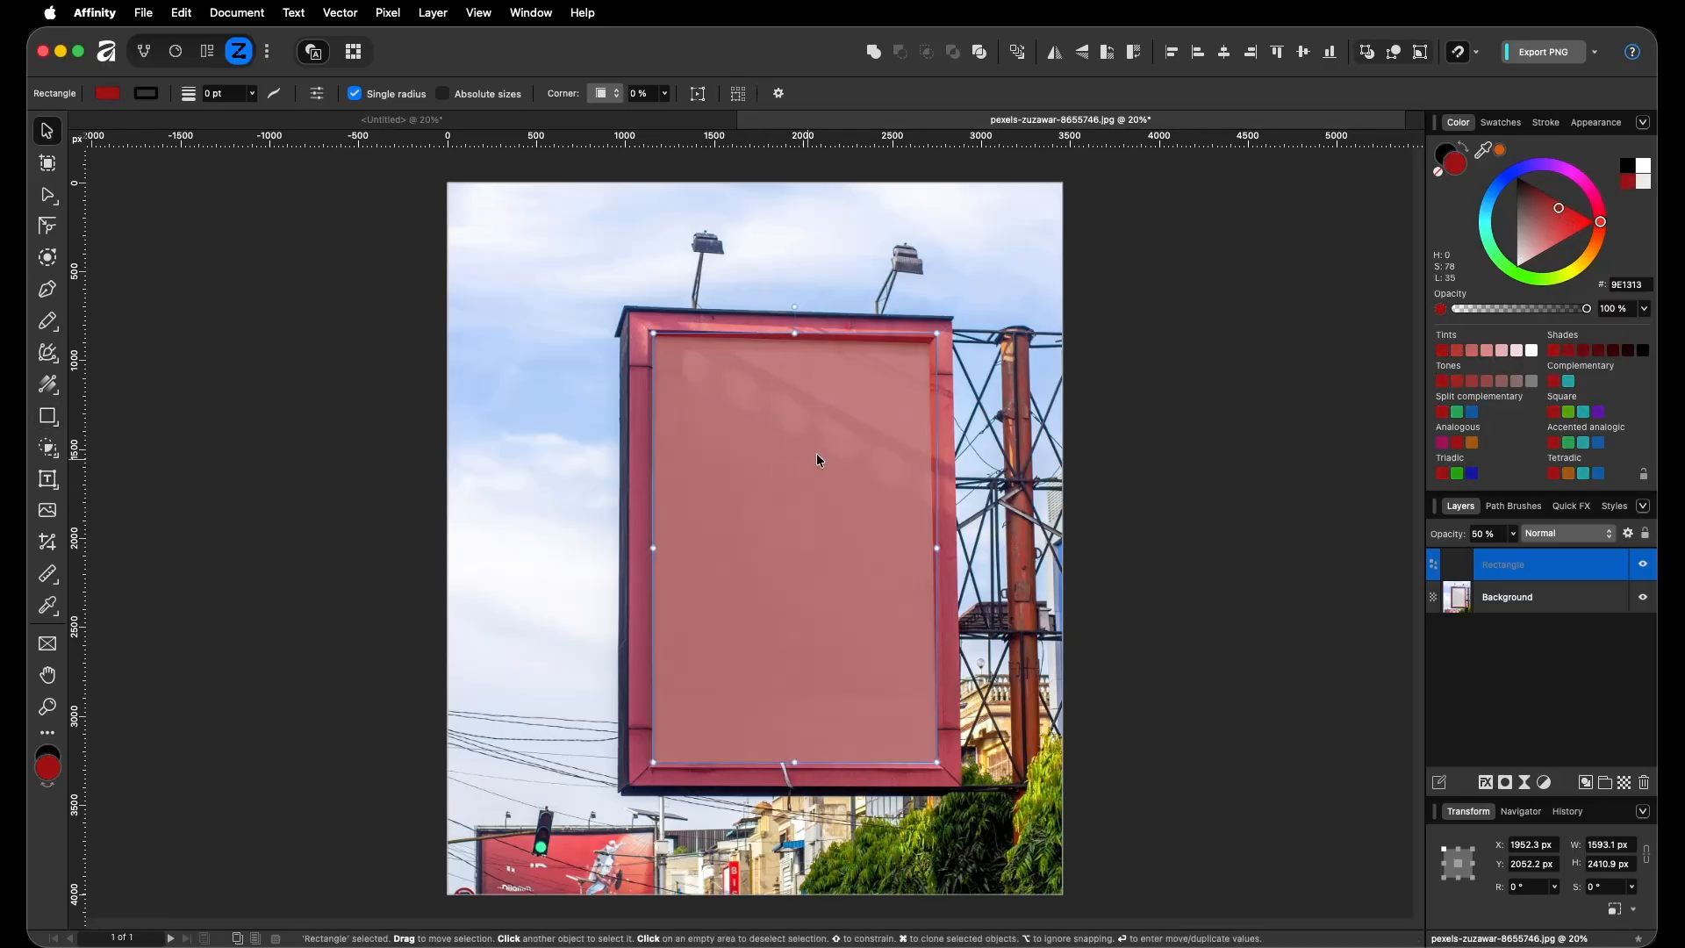
click(1103, 705)
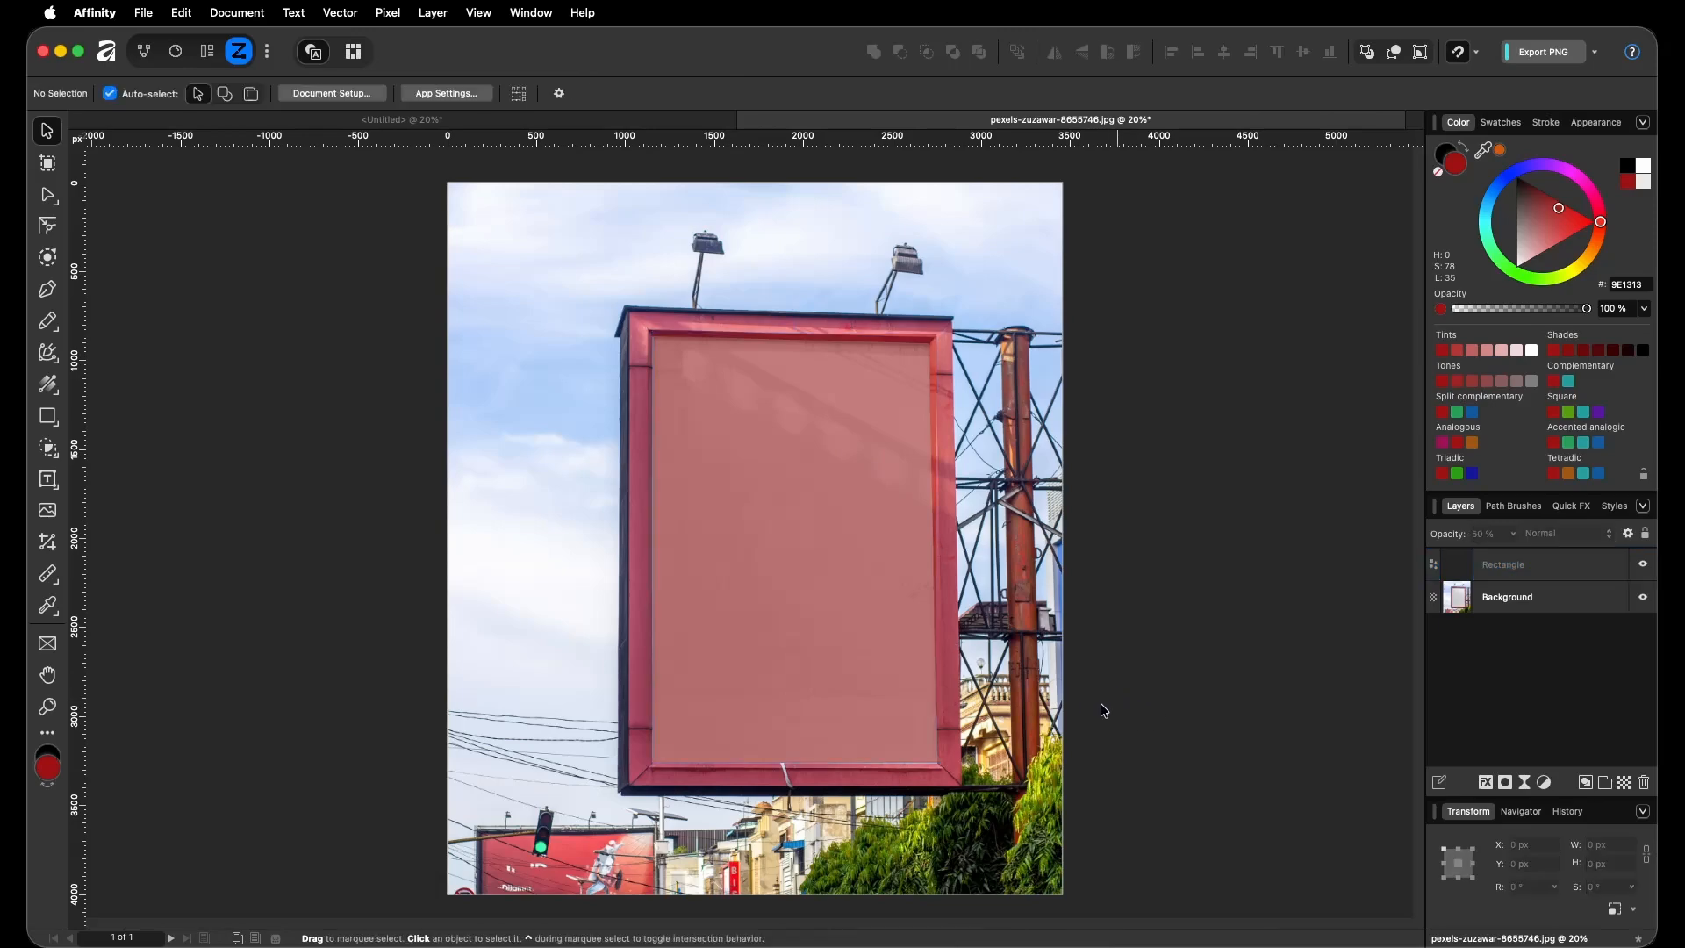
Try to add "3:2" as art text outside the photo's canvas, move it over the billboard, and delete it
key(z)
drag(929, 726, 541, 530)
scroll(541, 530, down, 3)
key(v)
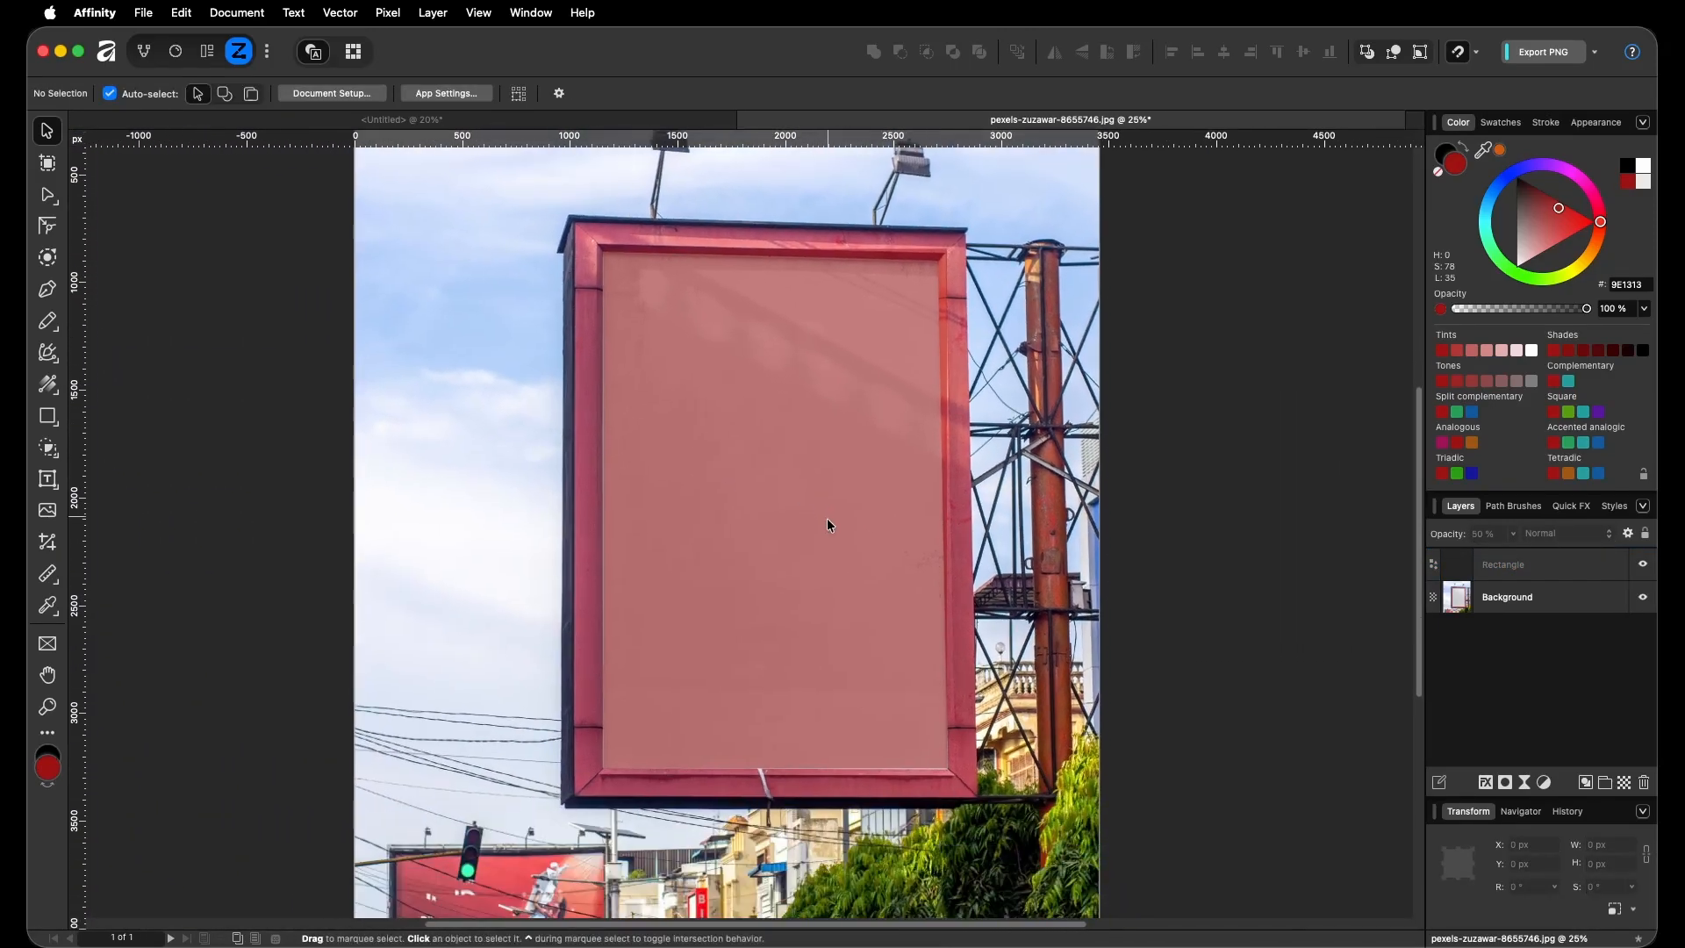
click(825, 519)
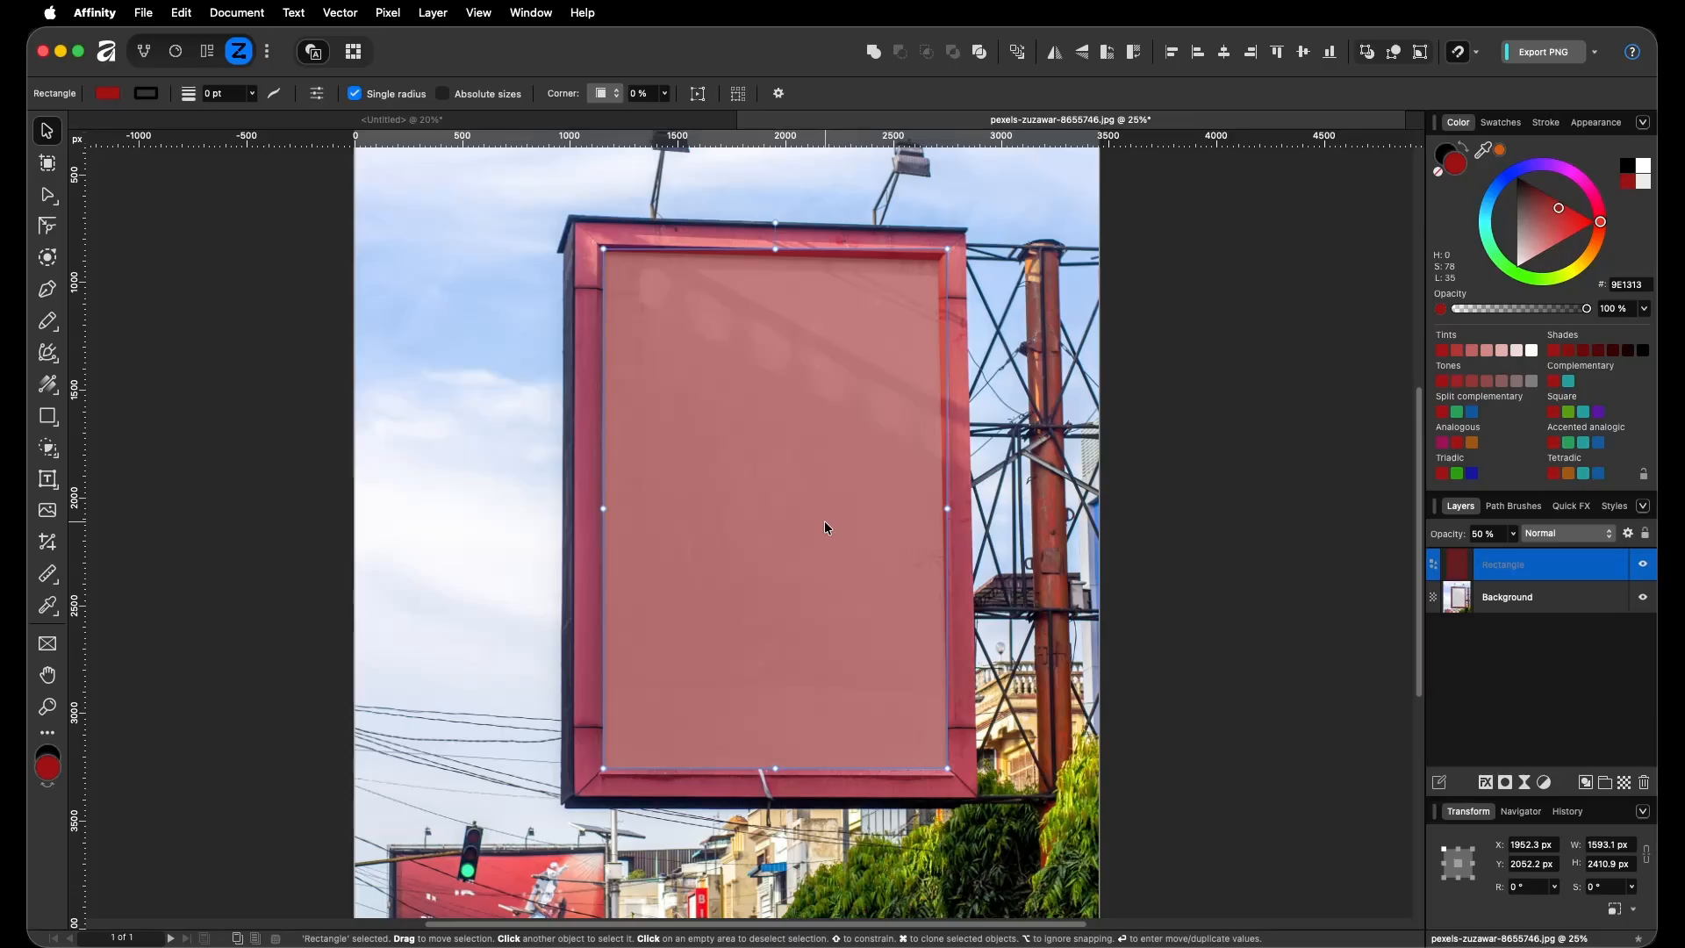
key(t)
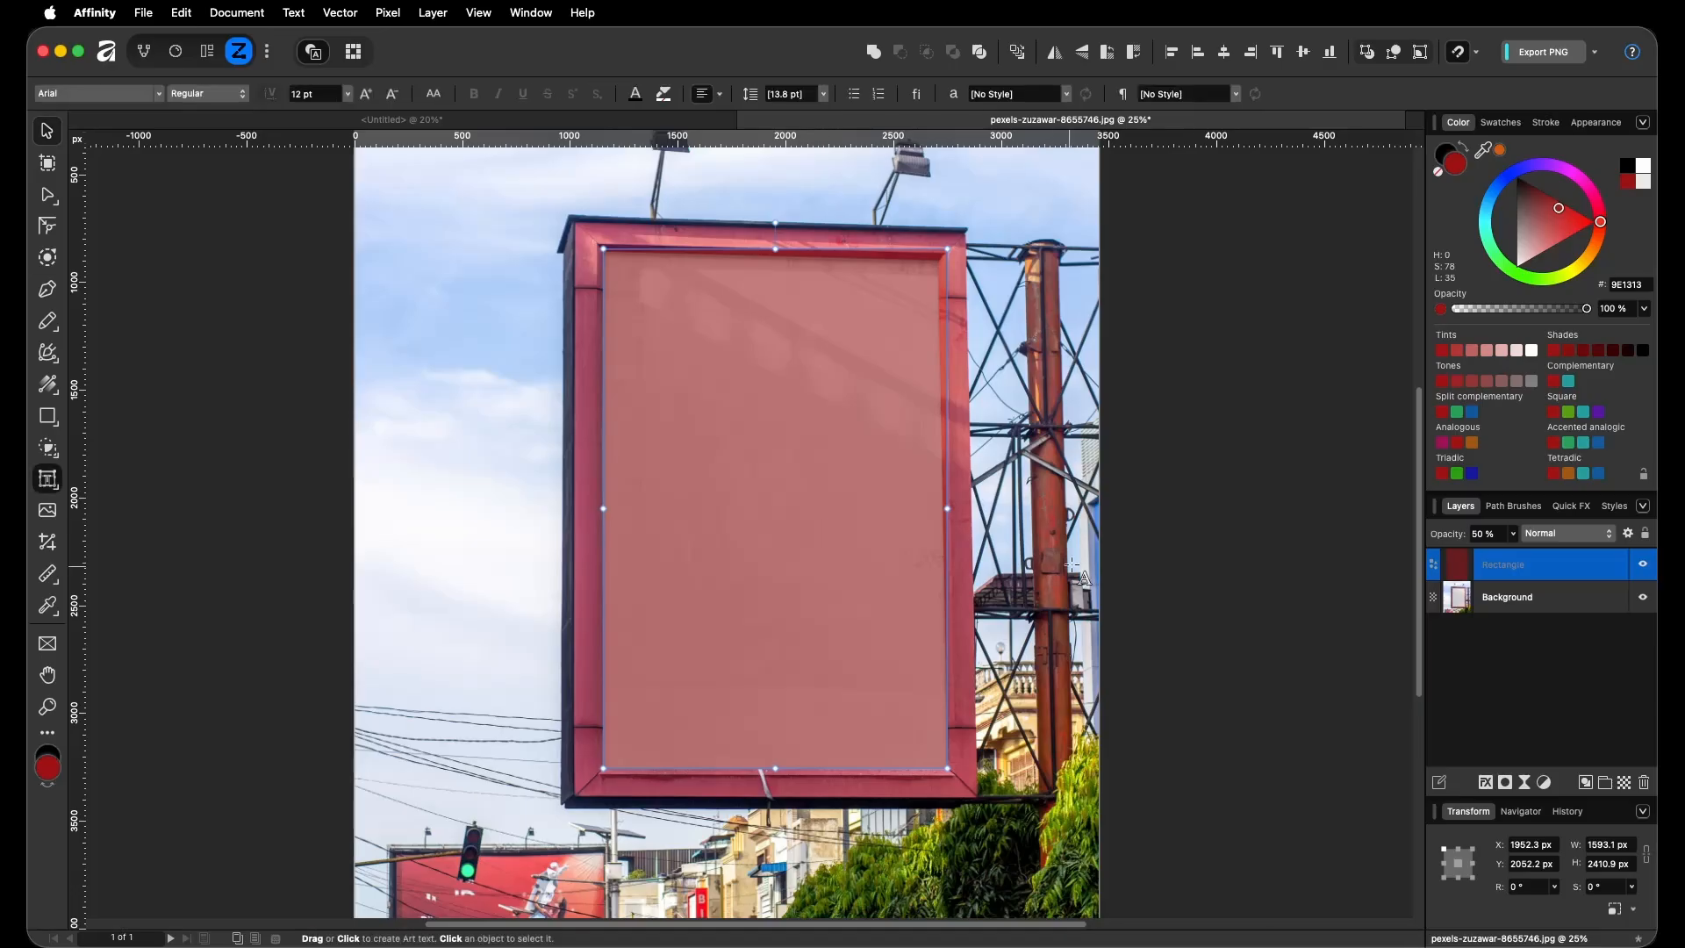
drag(1155, 397, 1187, 521)
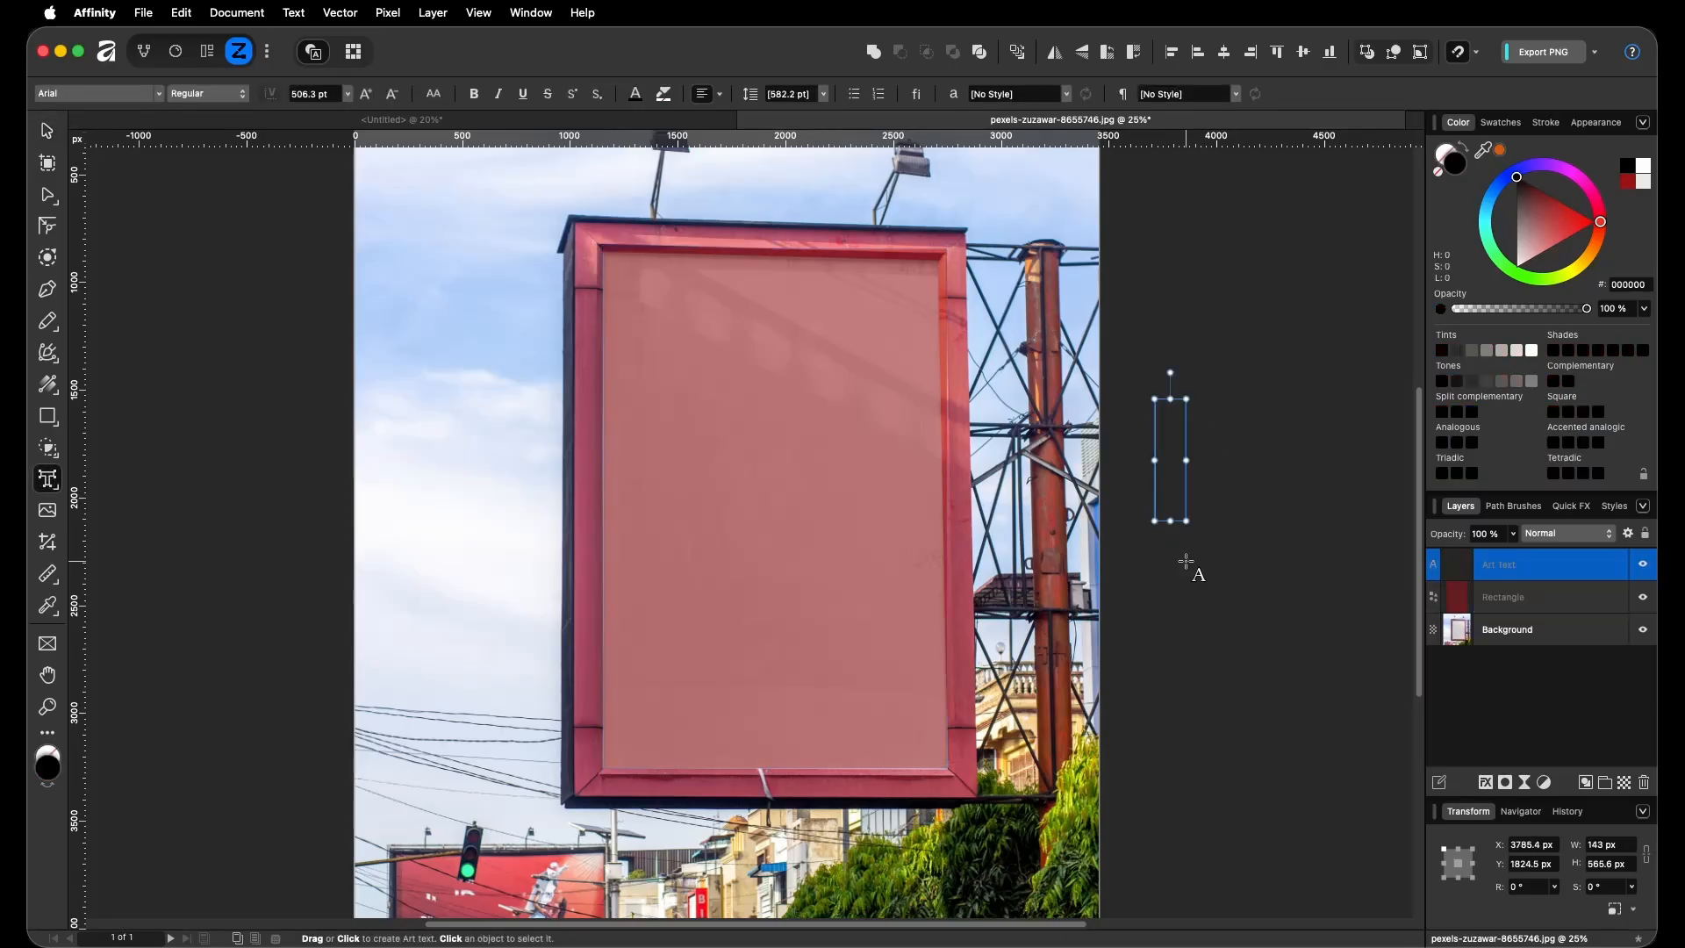
text(3:2)
key(Escape)
key(v)
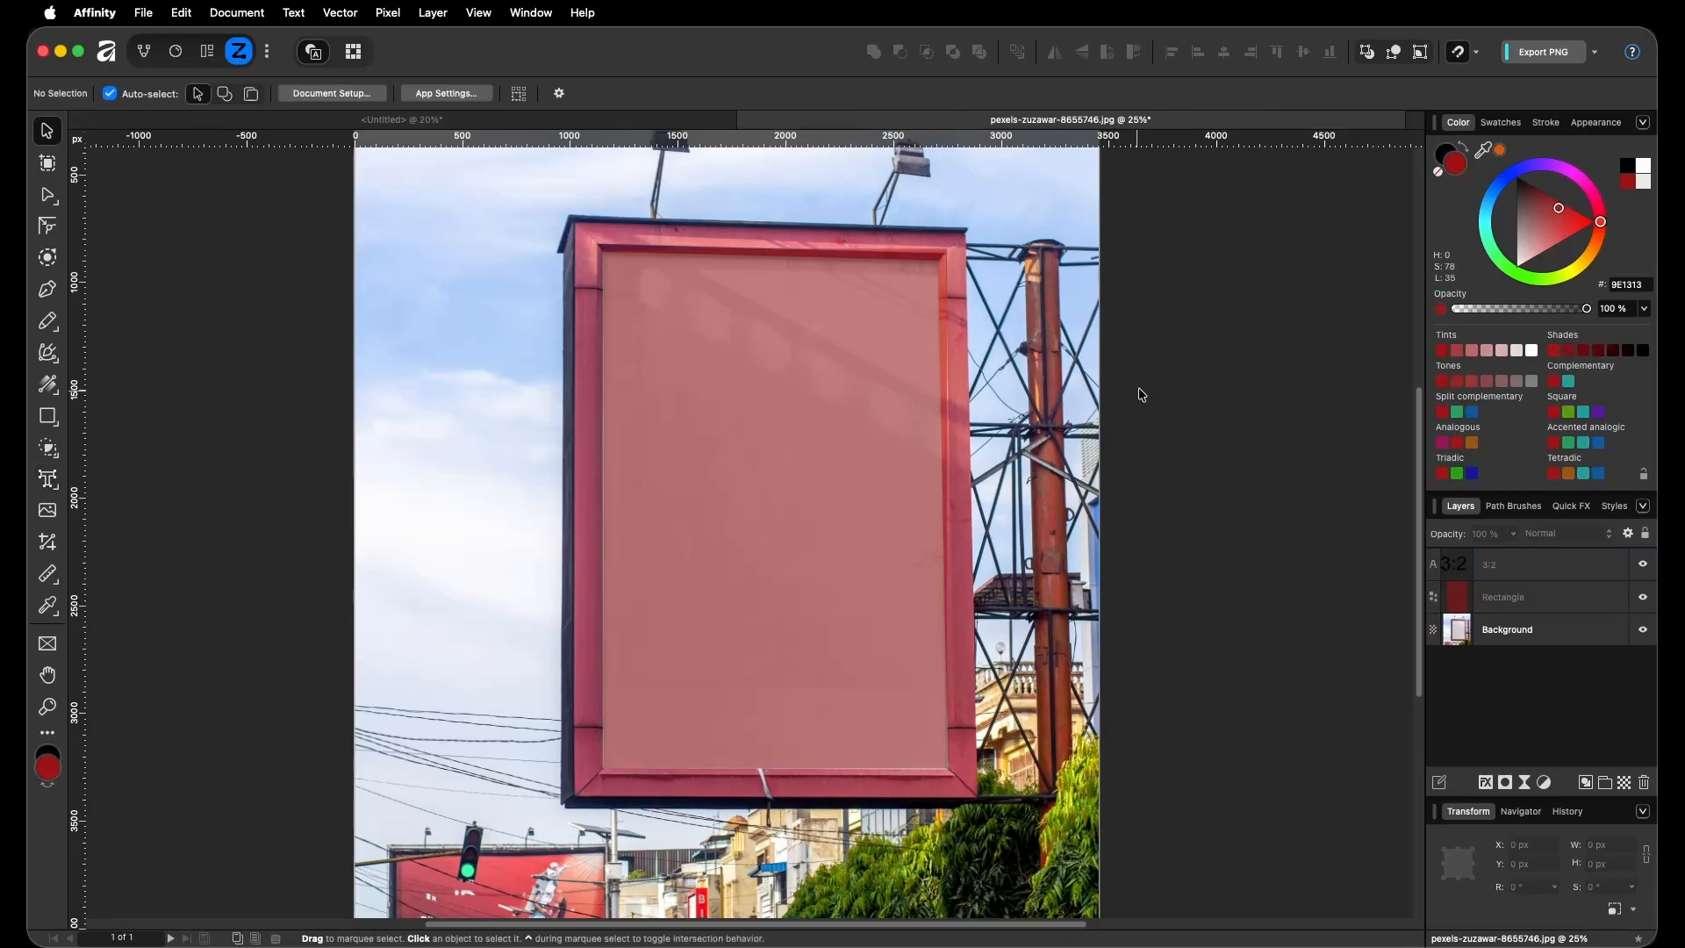
click(1222, 482)
drag(1223, 482, 927, 466)
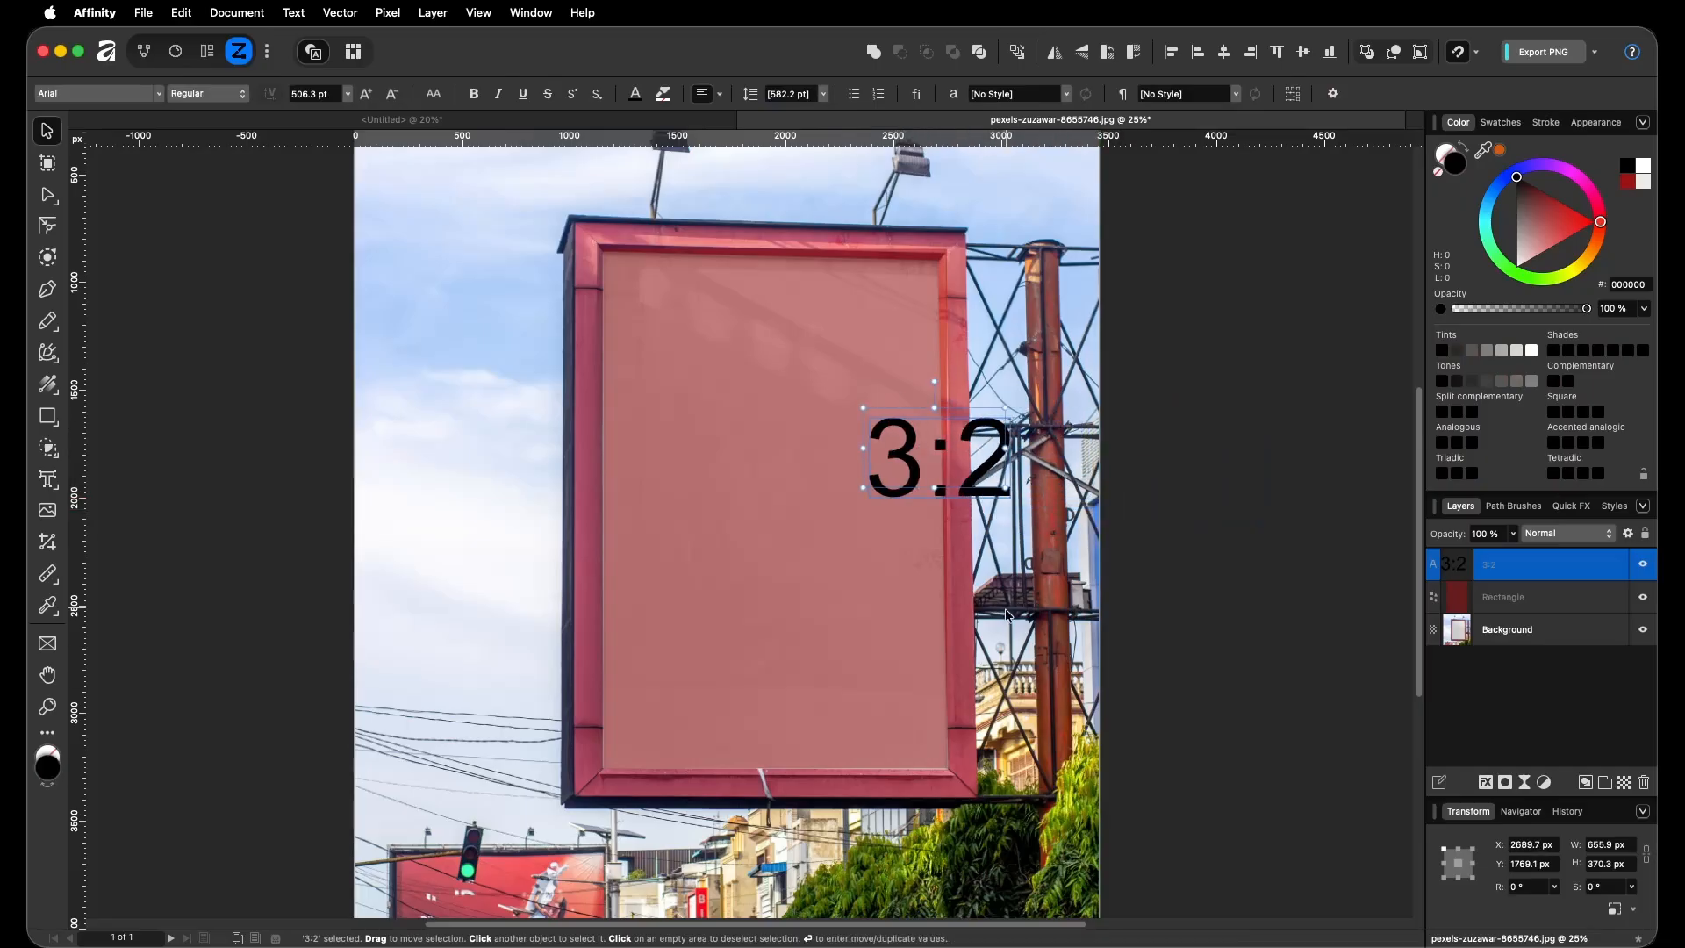
key(BackSpace)
Insert a document-sized artboard of 3456 × 4000 px around the photo and rectangle
key(super+space)
drag(992, 575, 651, 401)
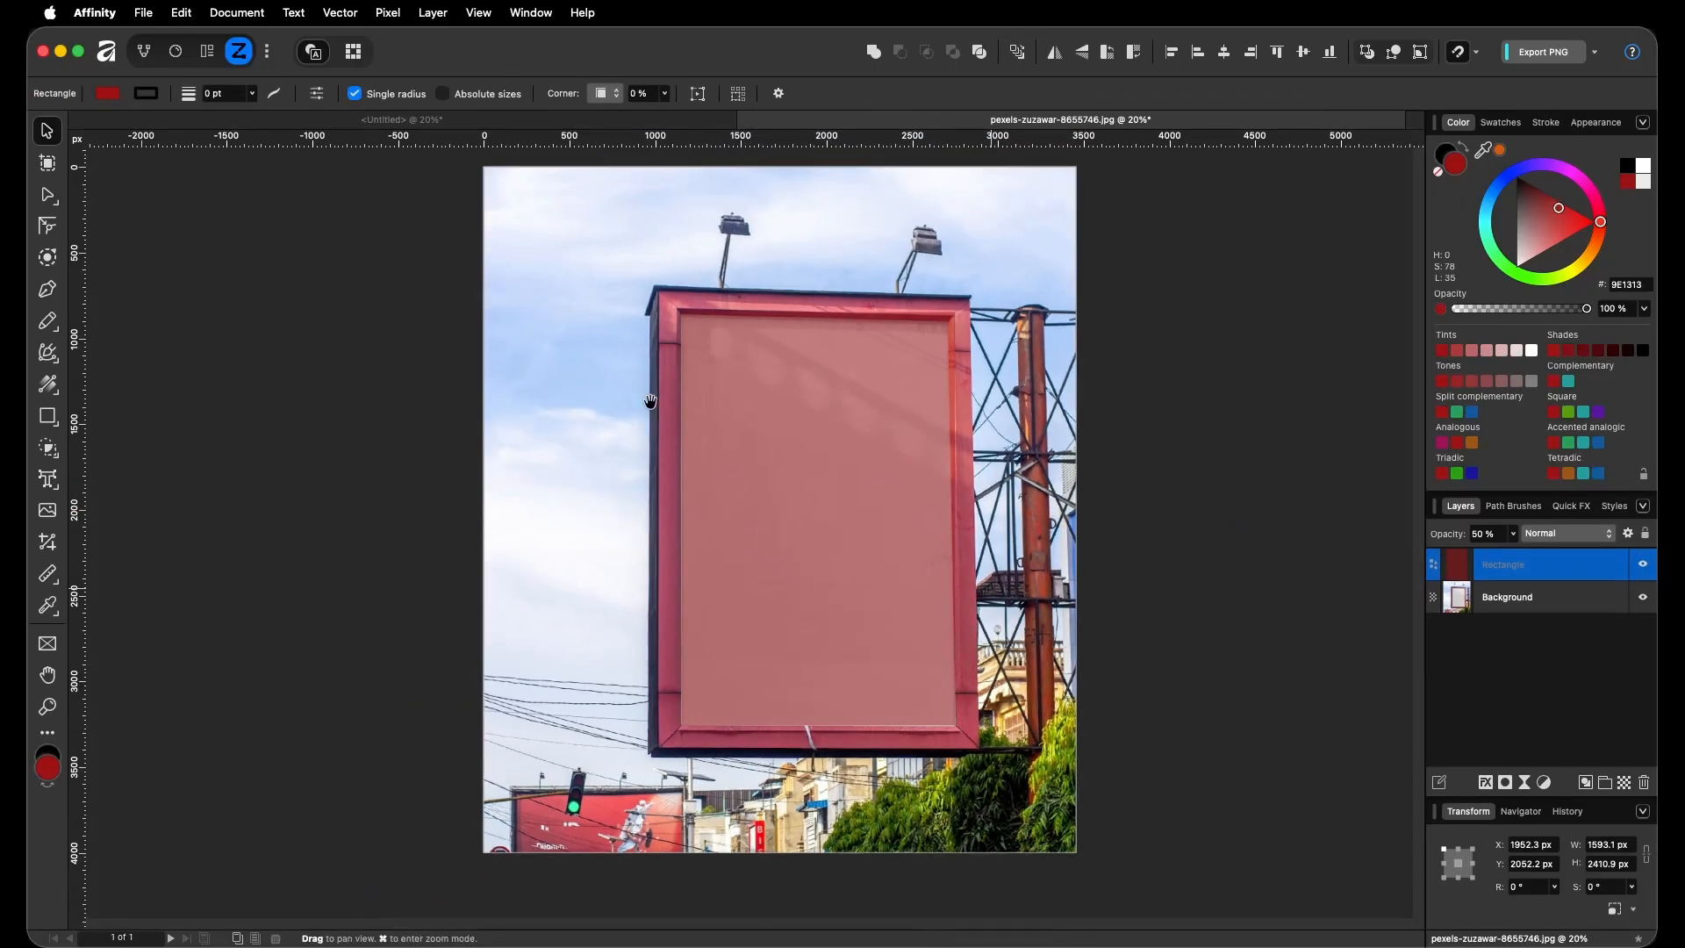
click(47, 163)
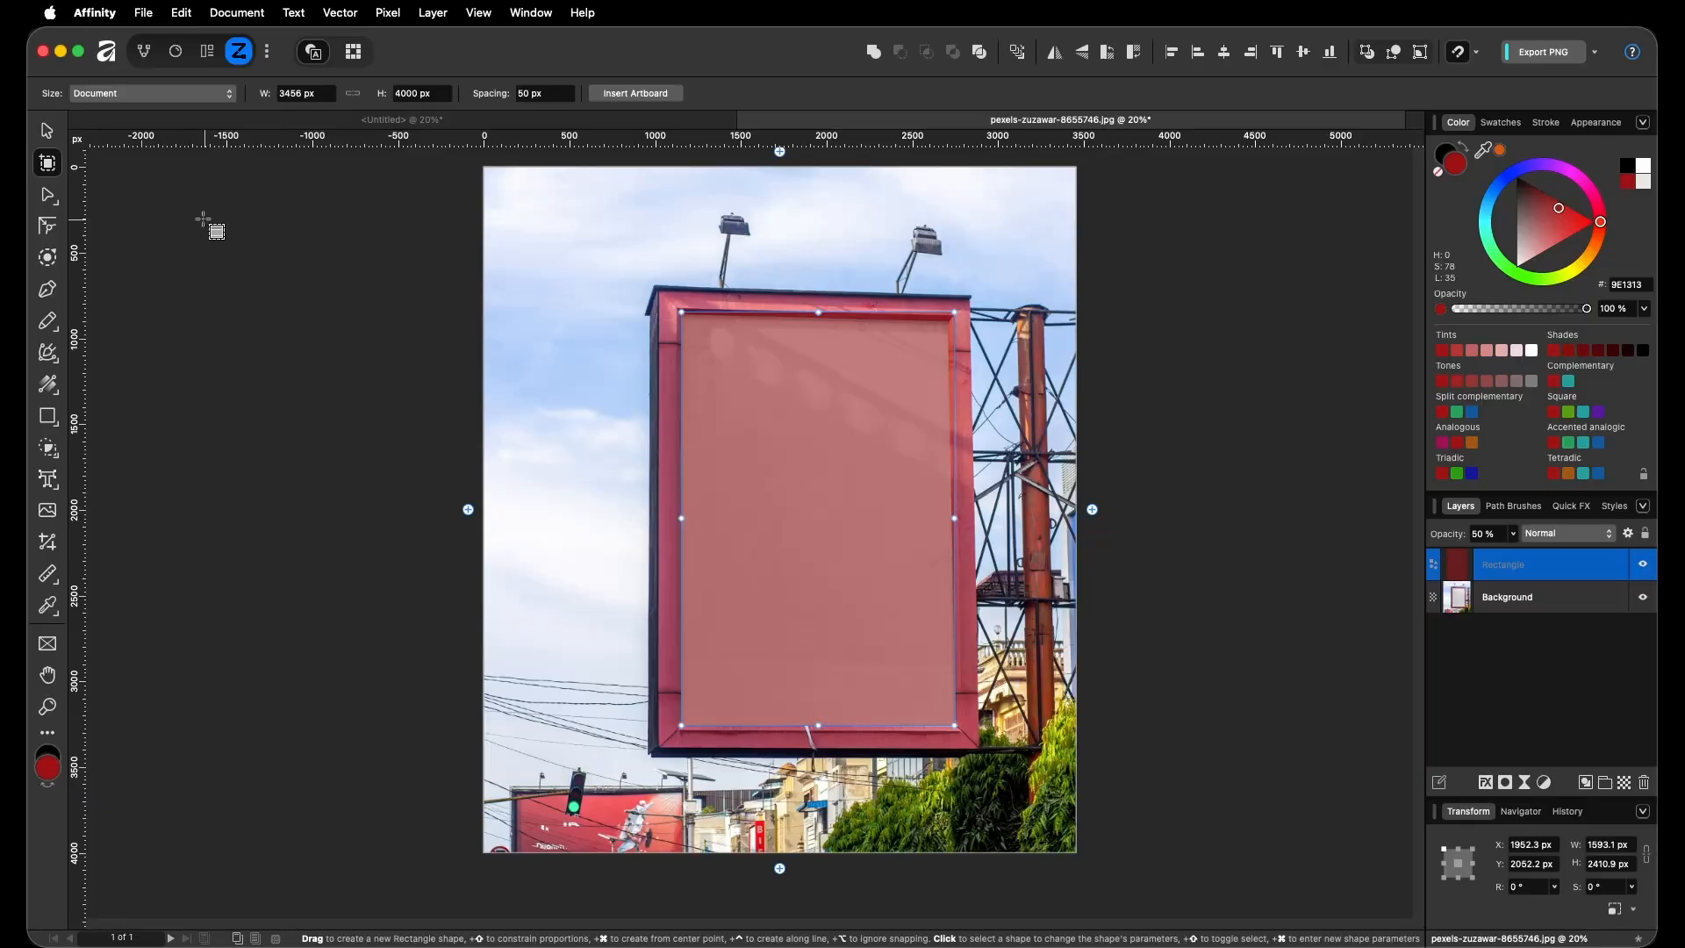
click(634, 94)
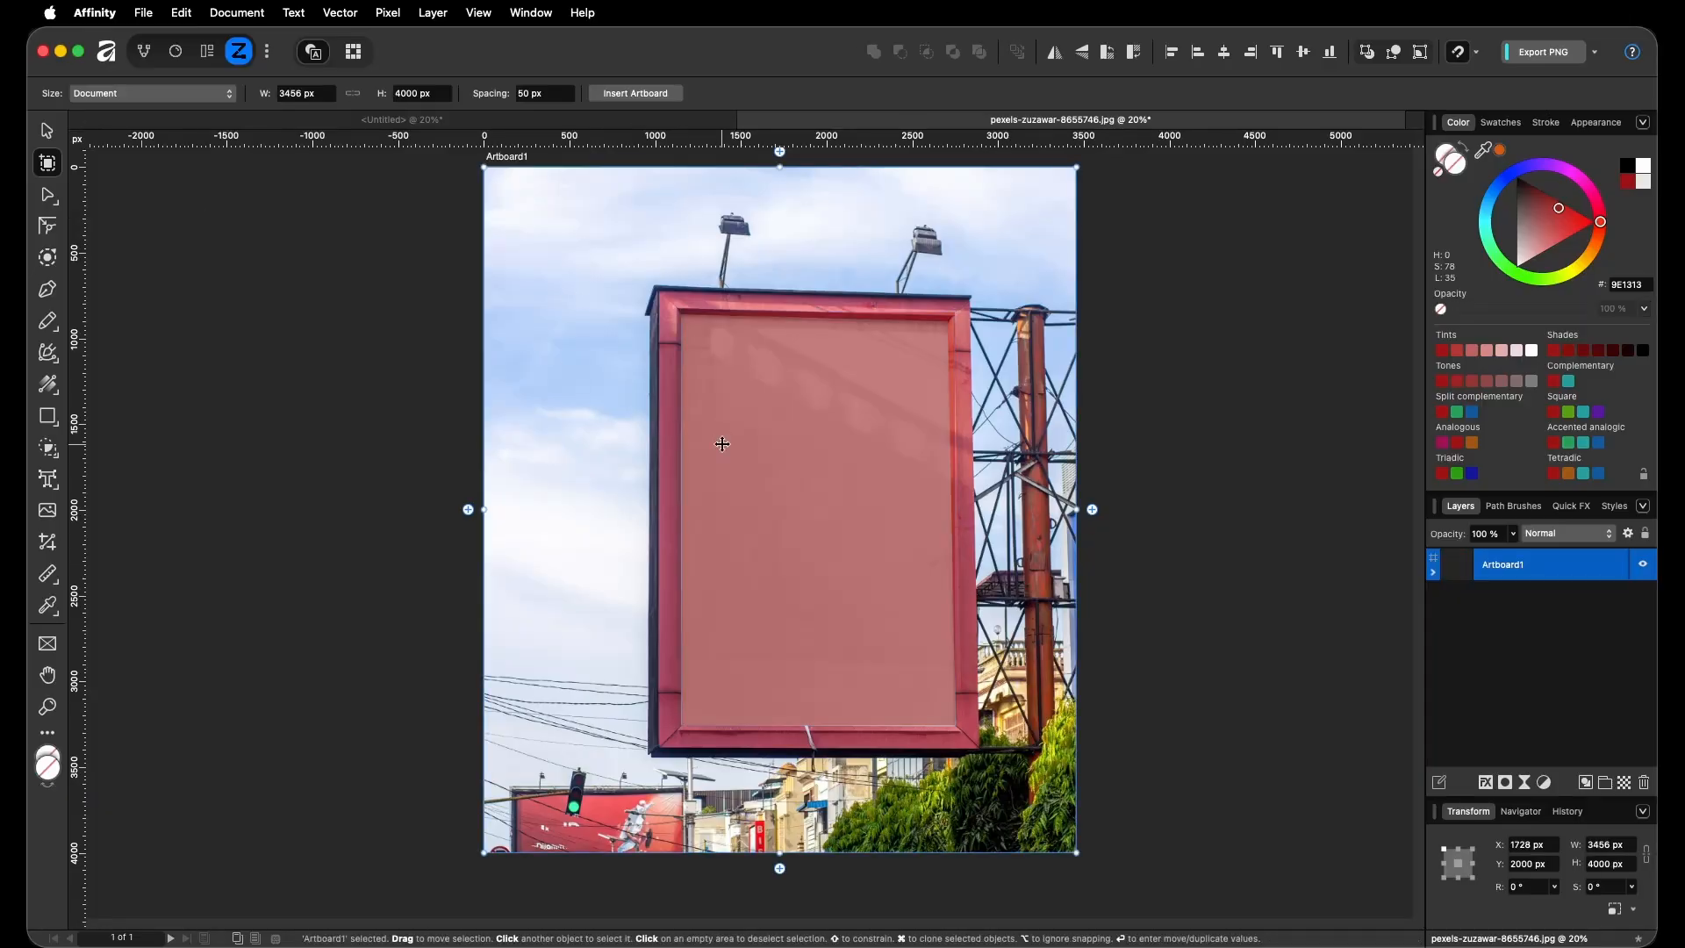
Add the art text "3:2" at about 235 pt on the pasteboard beside the artboard
key(v)
key(t)
drag(1133, 336, 1126, 376)
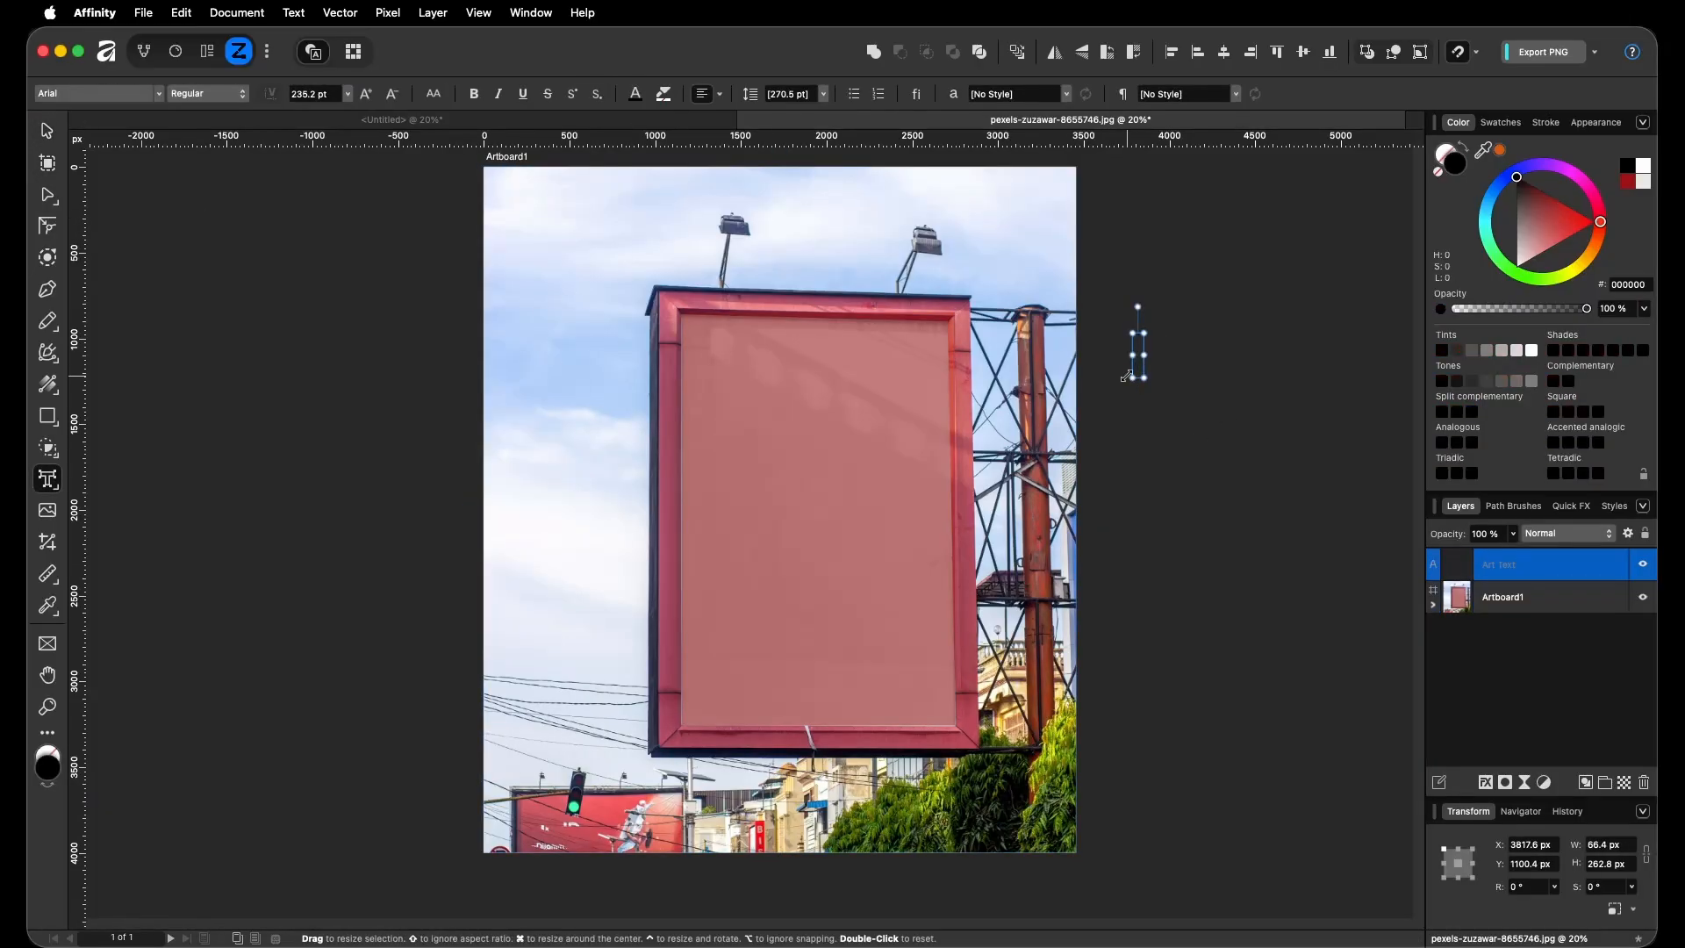
text(3:2)
key(Escape)
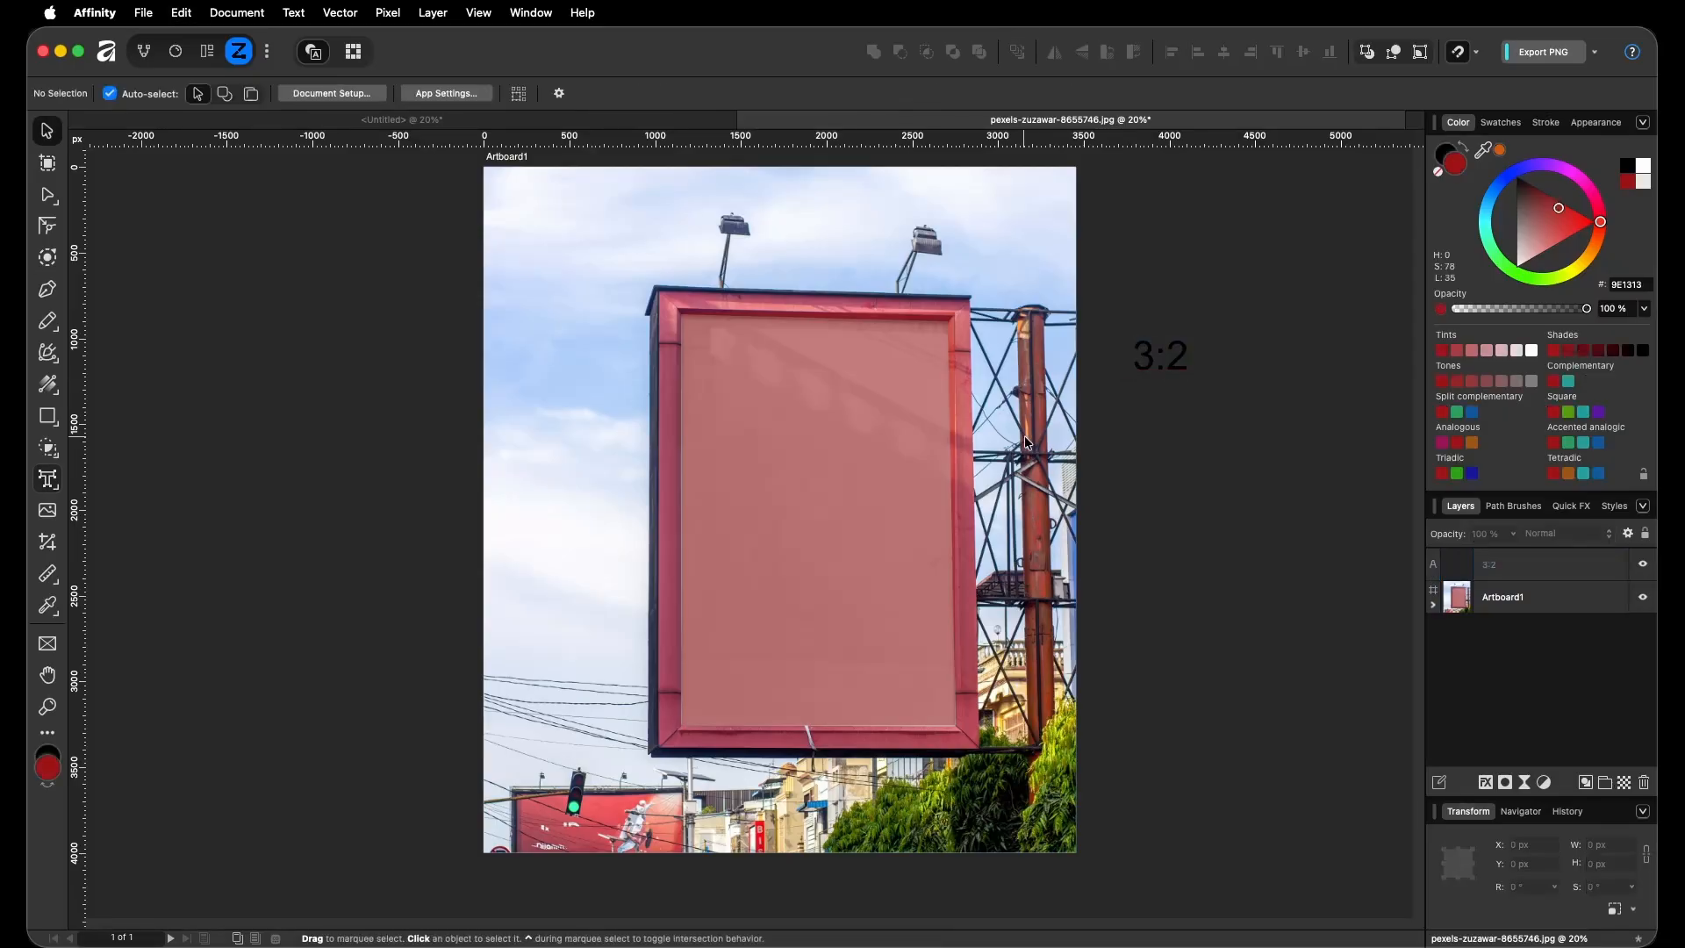
Colour the 3:2 text white and move it slightly up and closer to the artboard's edge
click(1161, 363)
drag(1537, 237, 1515, 267)
key(super+d)
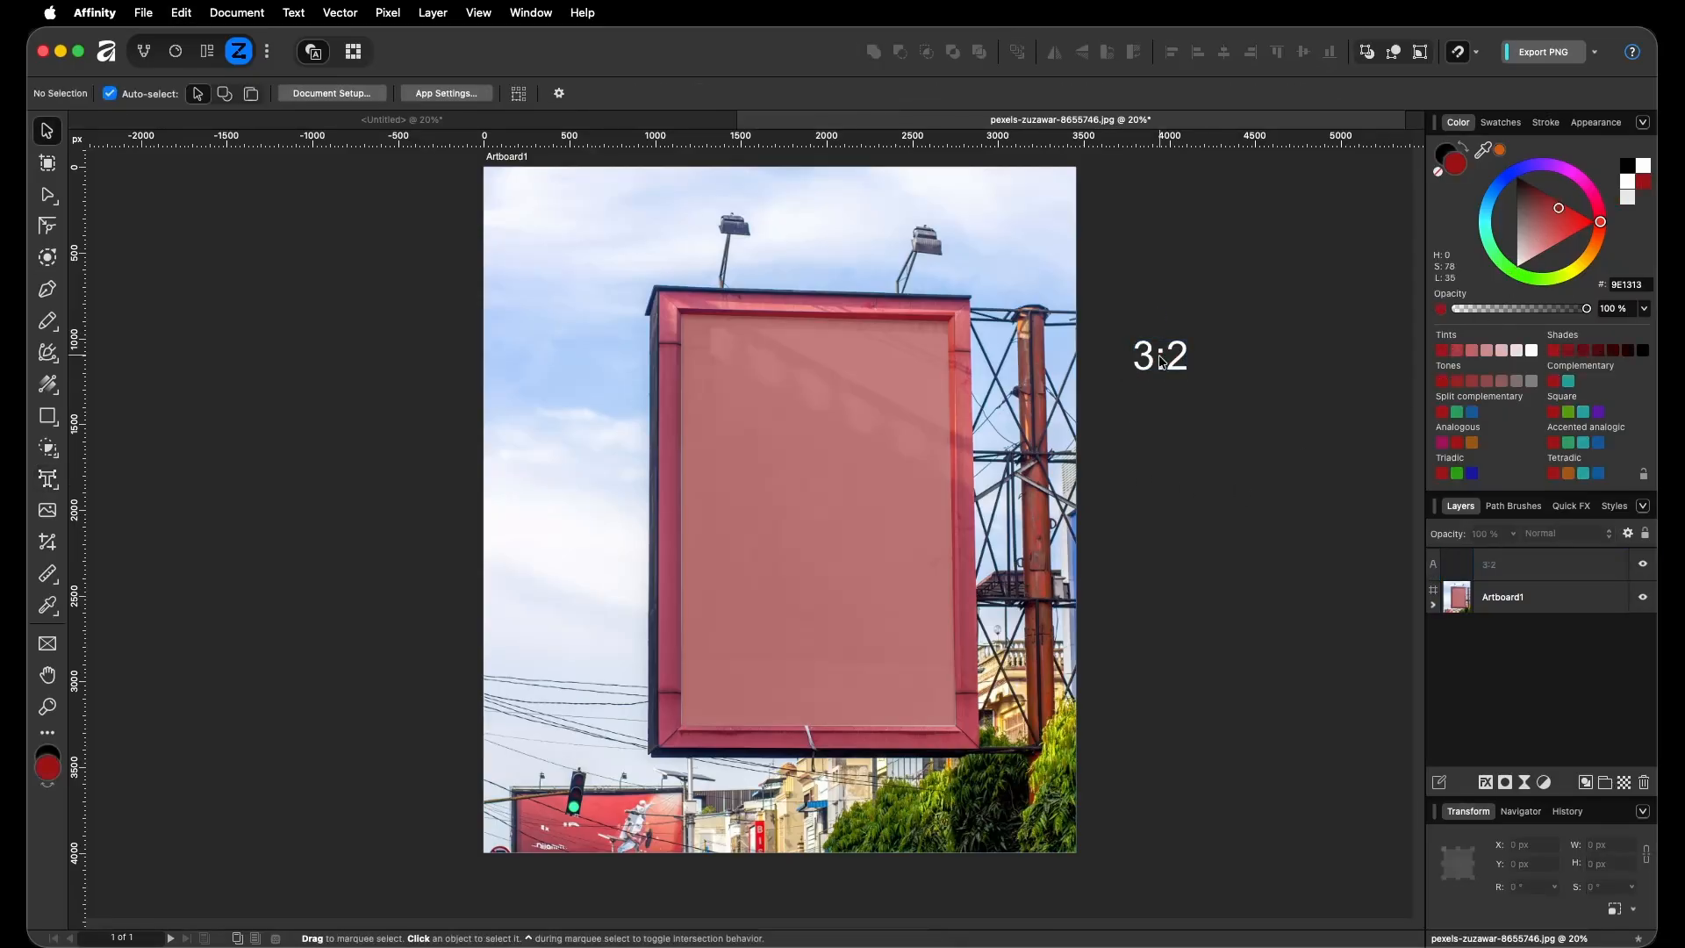
drag(1154, 363, 1140, 315)
click(1138, 388)
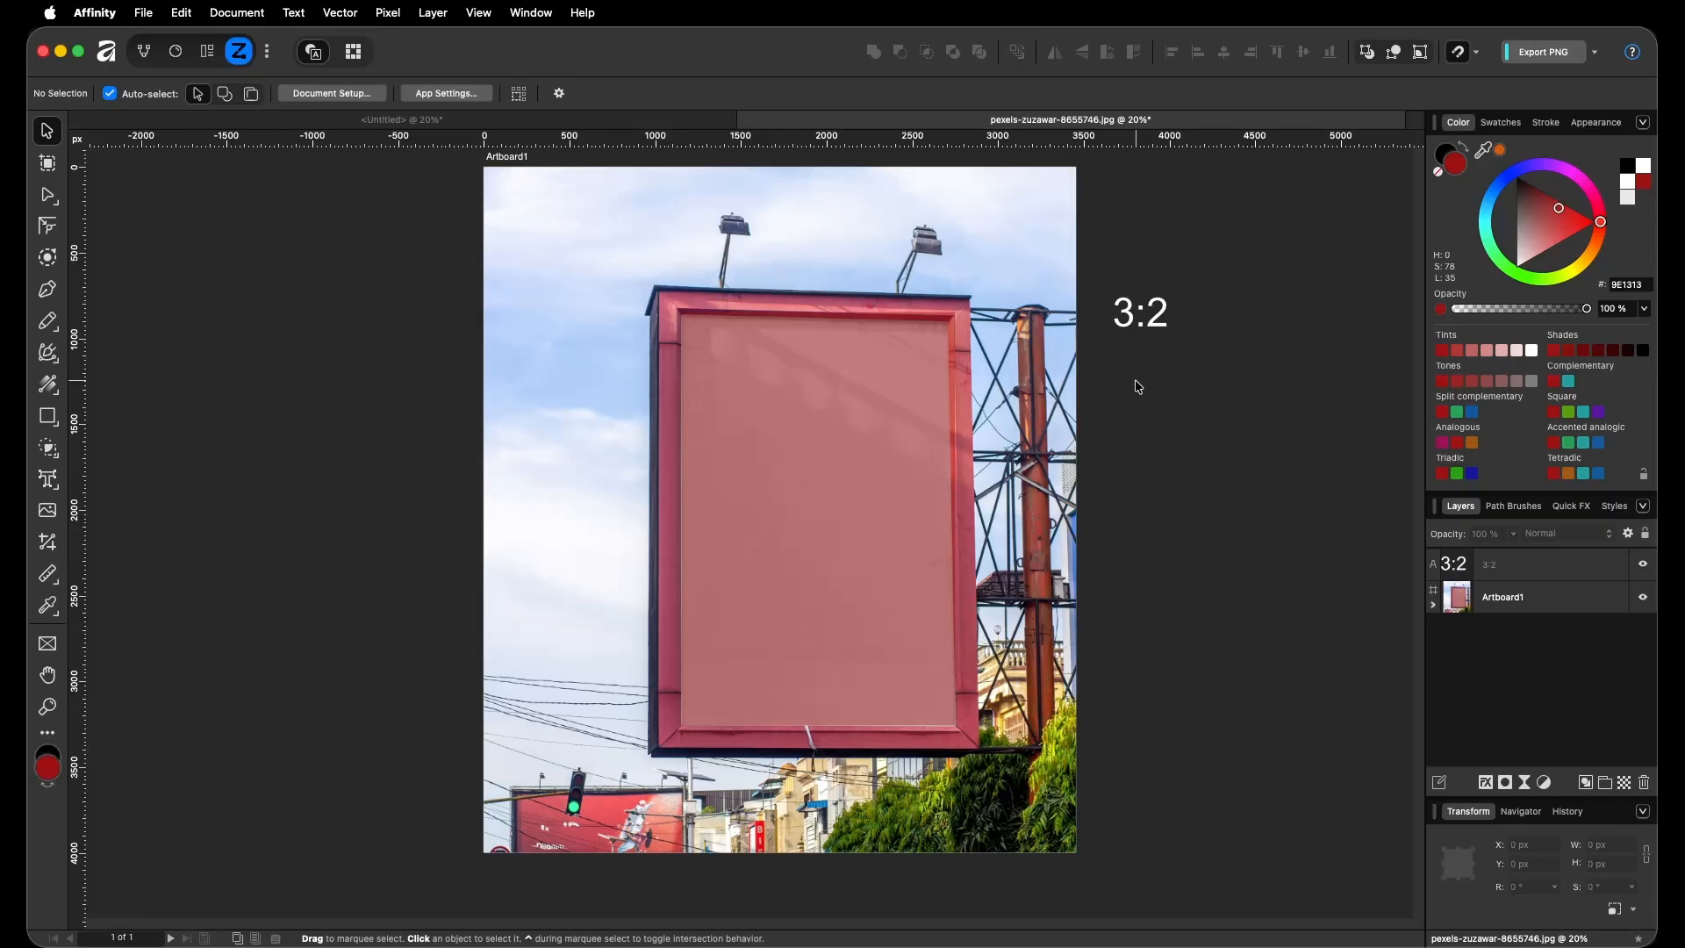
Apply a live Perspective filter to the red billboard rectangle
click(813, 448)
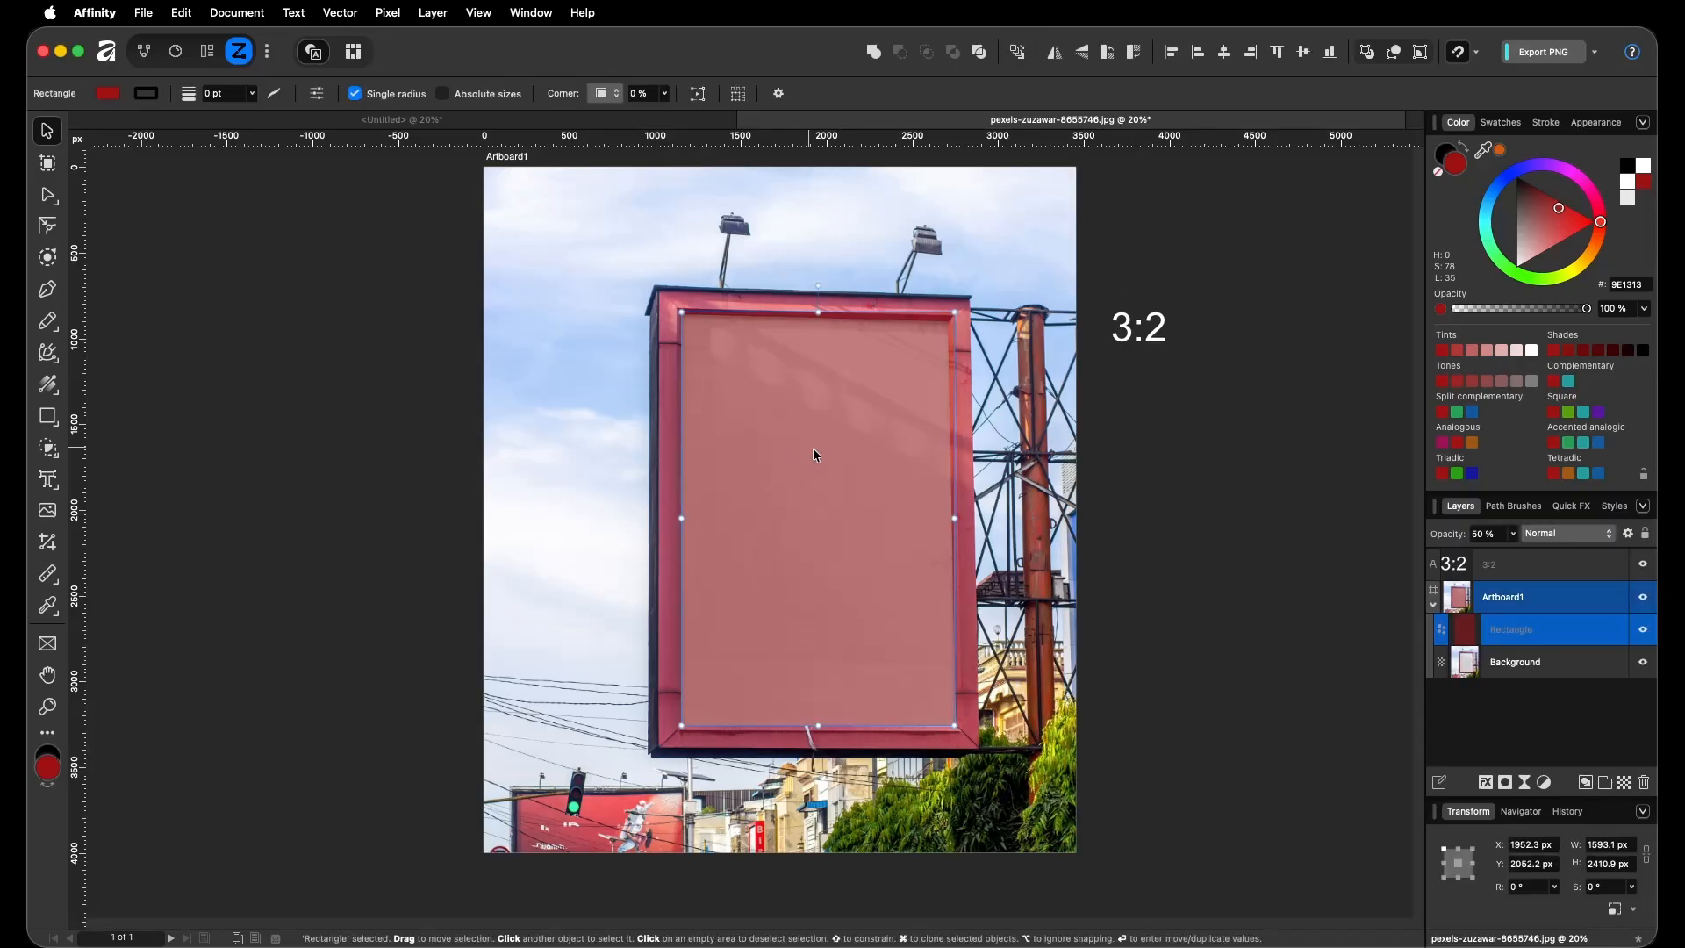
click(1544, 783)
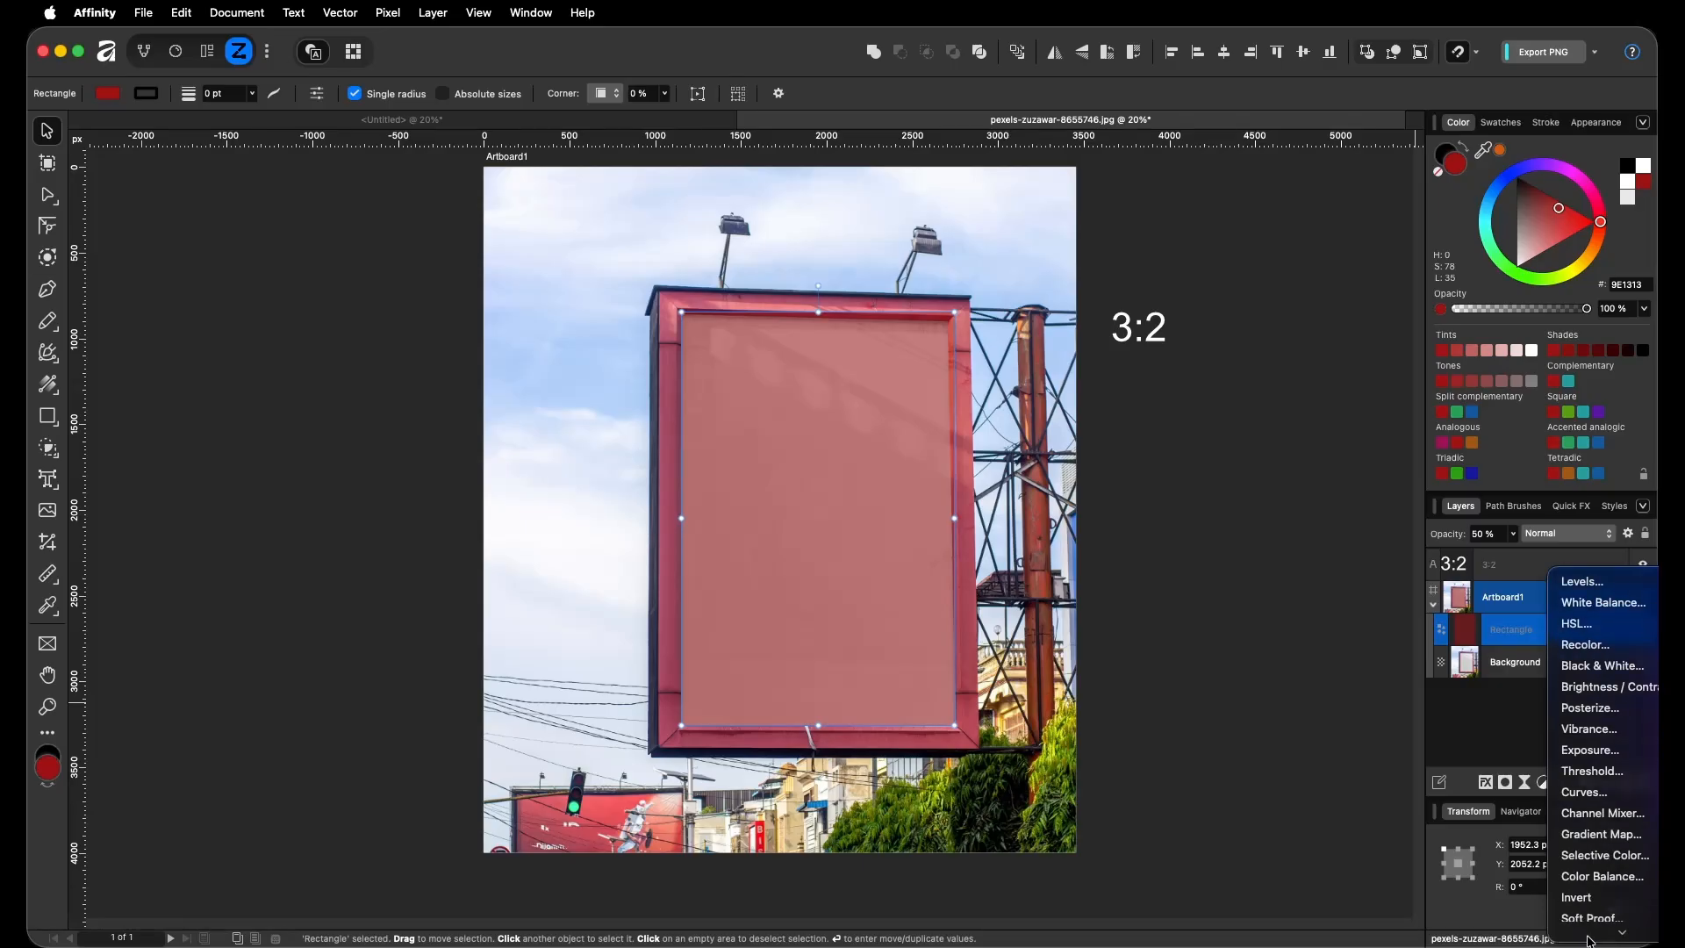
click(1496, 719)
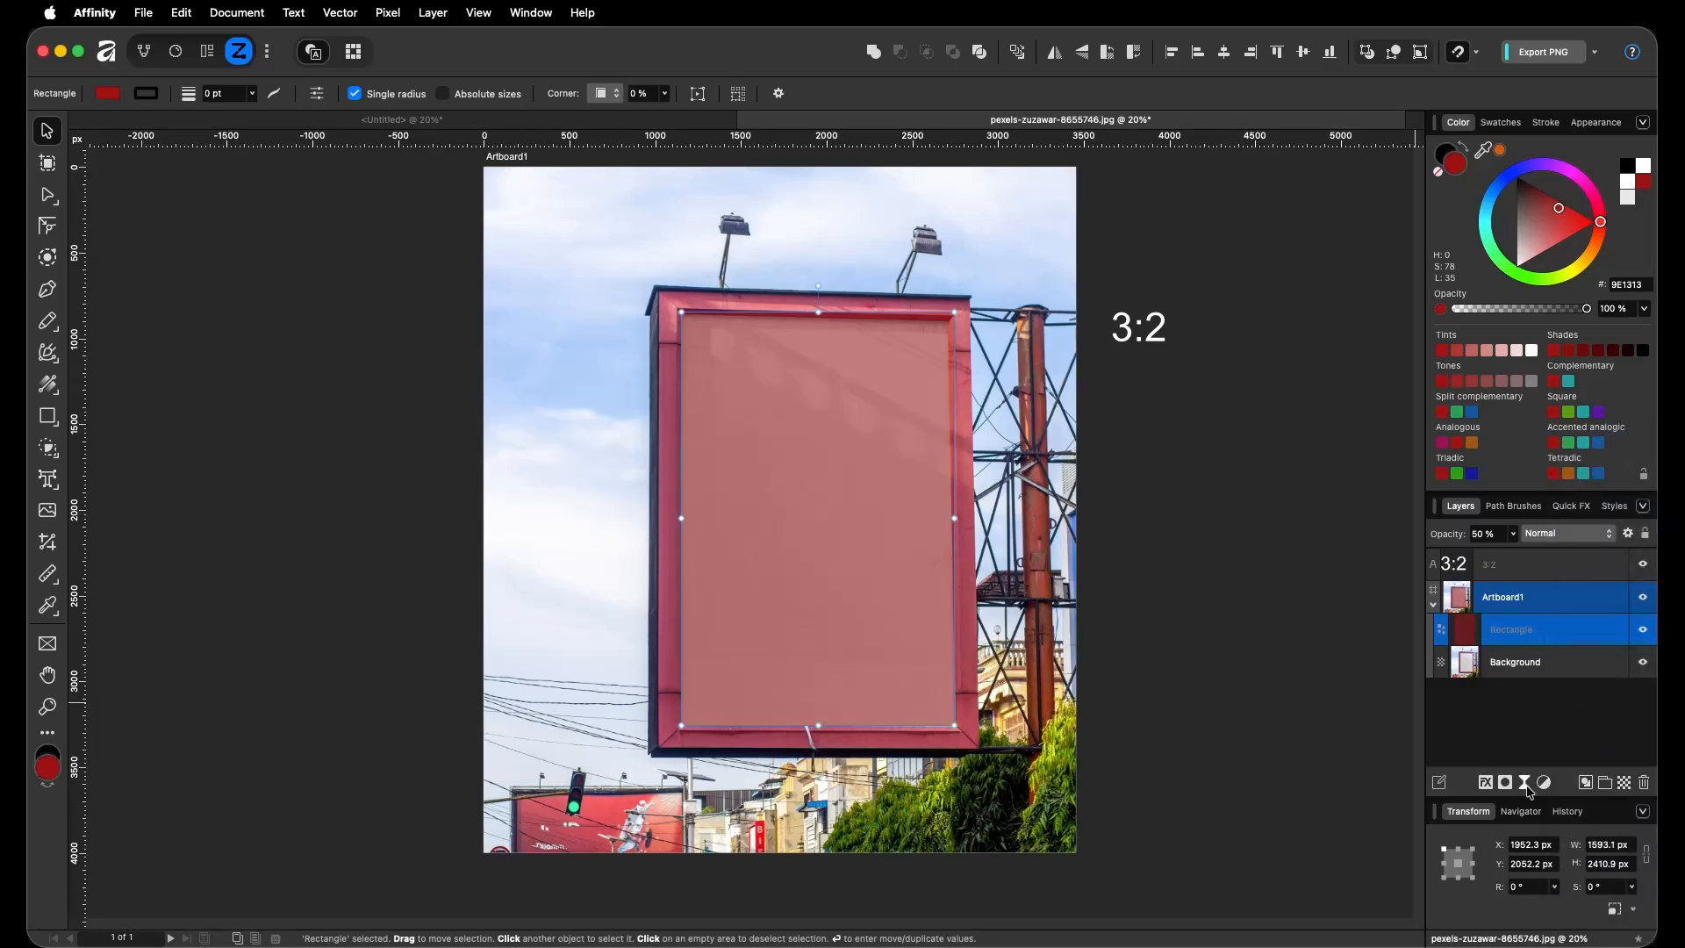
click(1524, 782)
mouse_move(1585, 939)
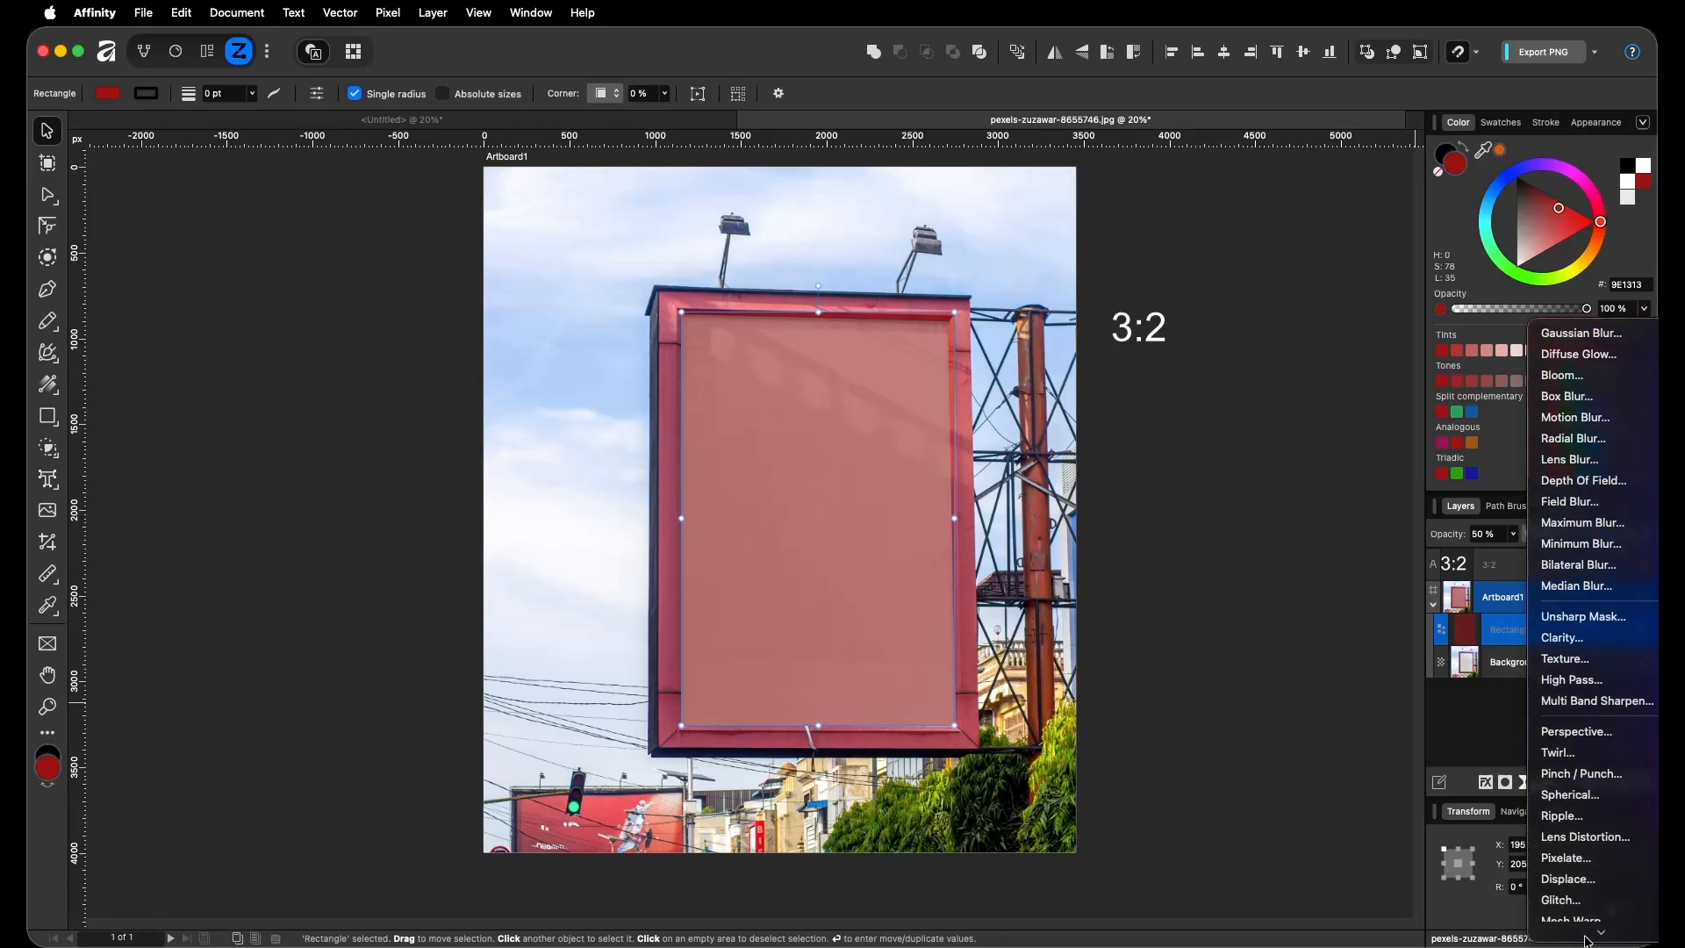
click(1562, 713)
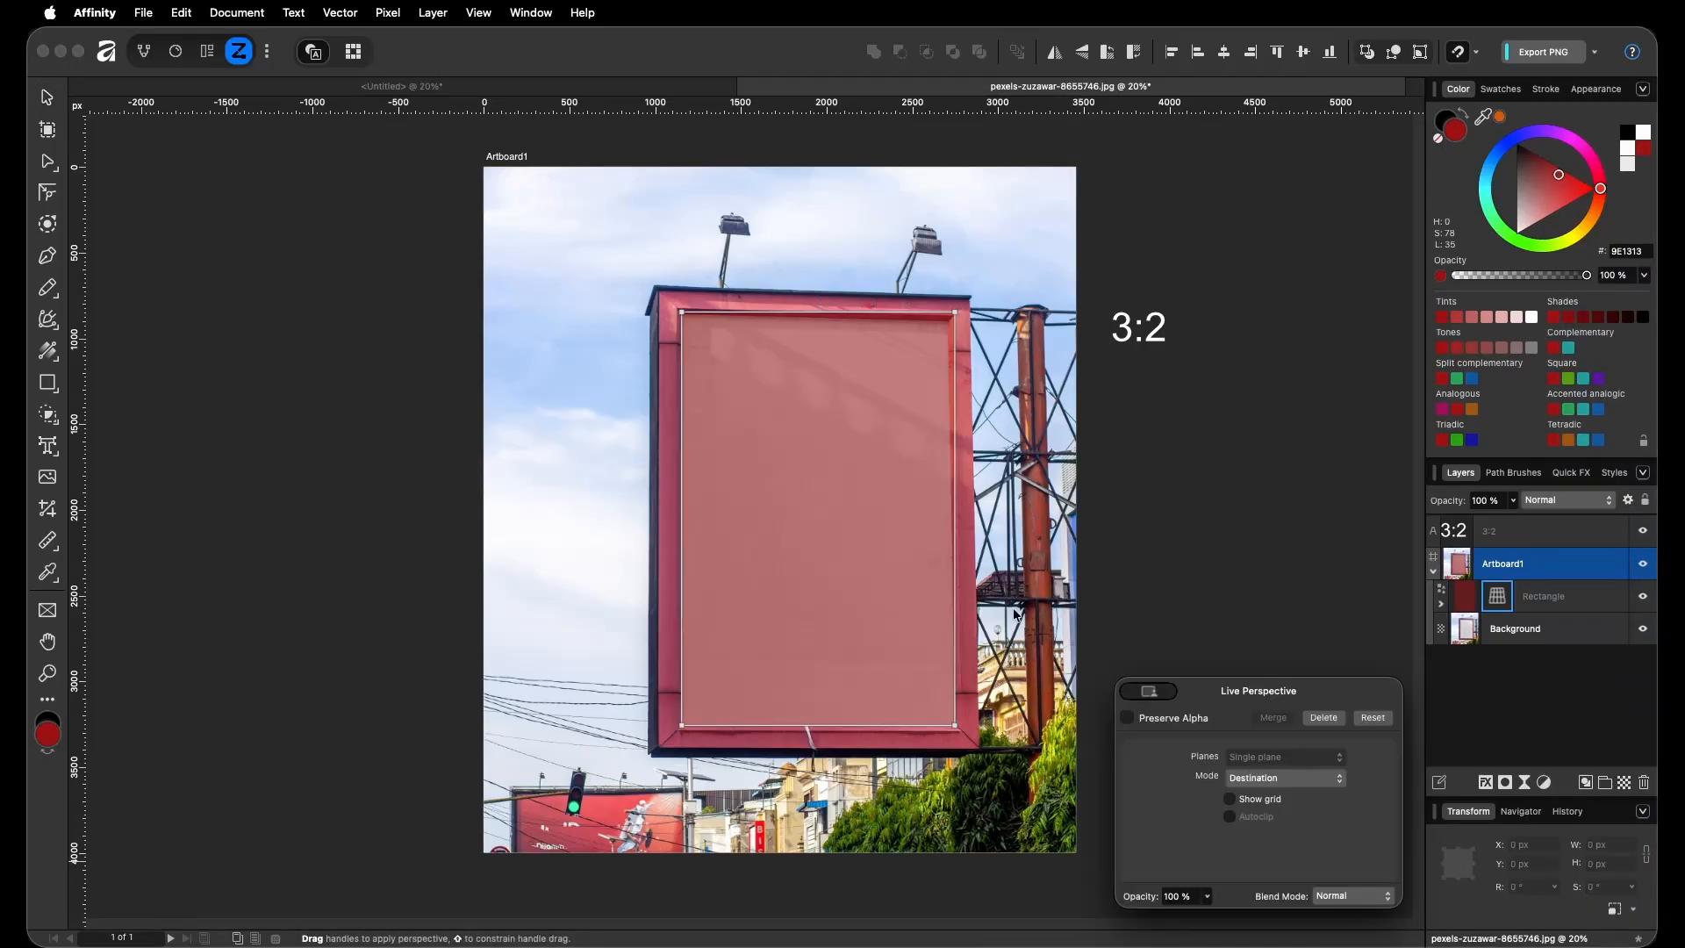
Move the perspective's upper-left corner handle onto the inner corner of the billboard panel
scroll(644, 250, up, 10)
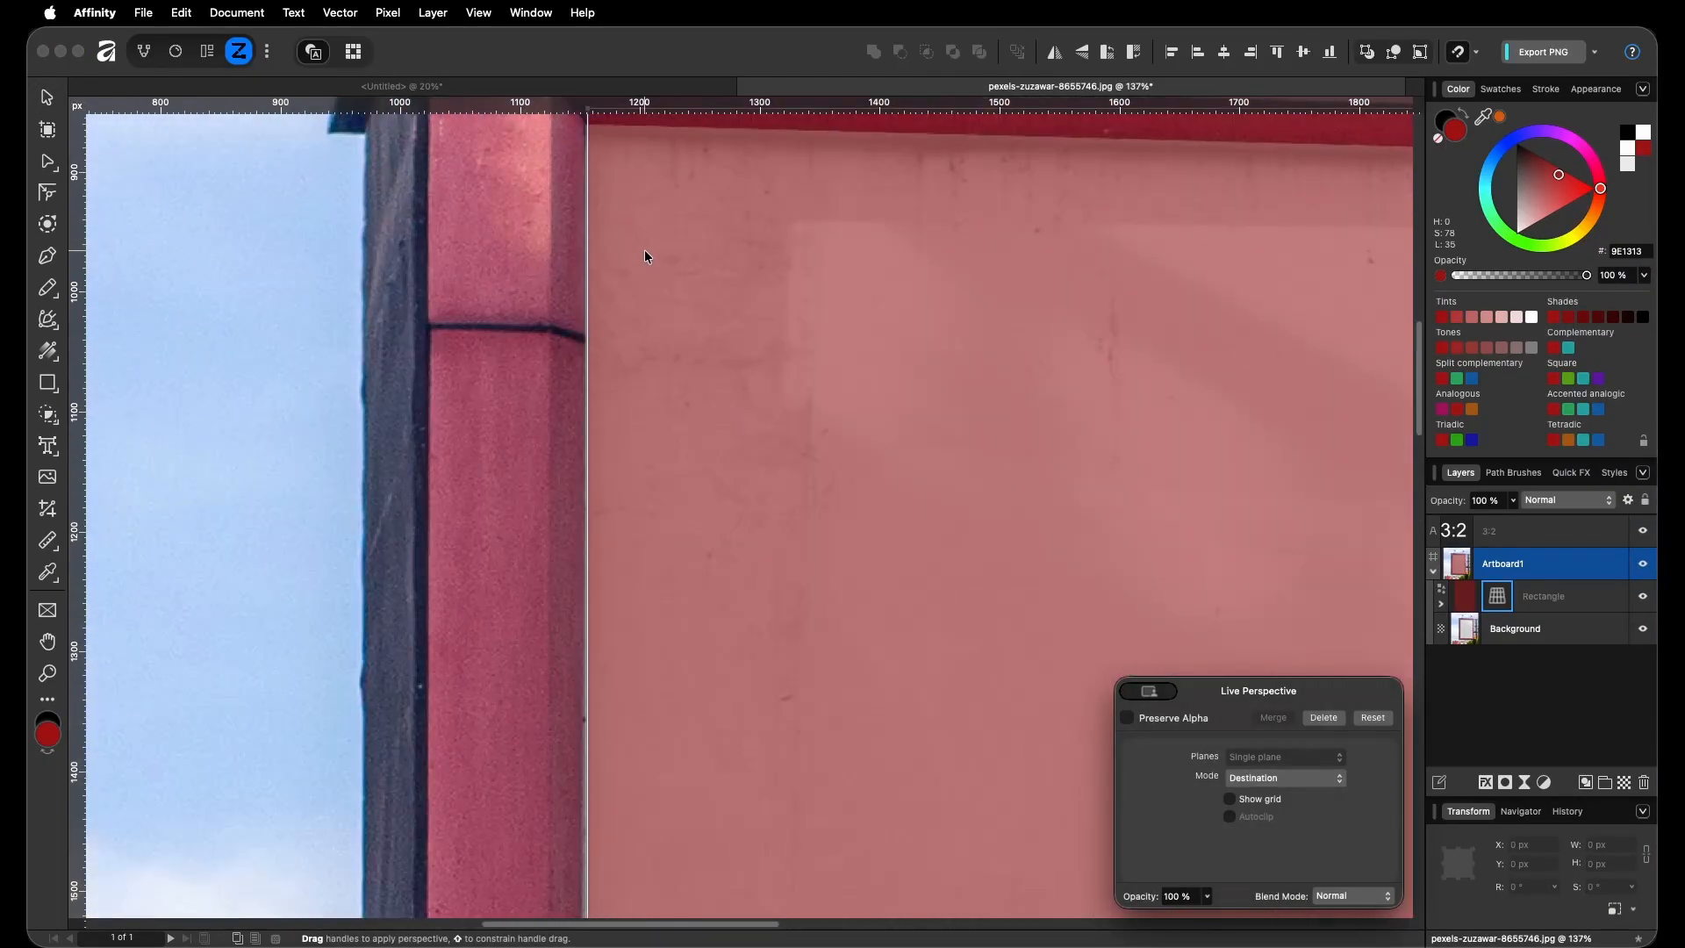
scroll(756, 530, up, 5)
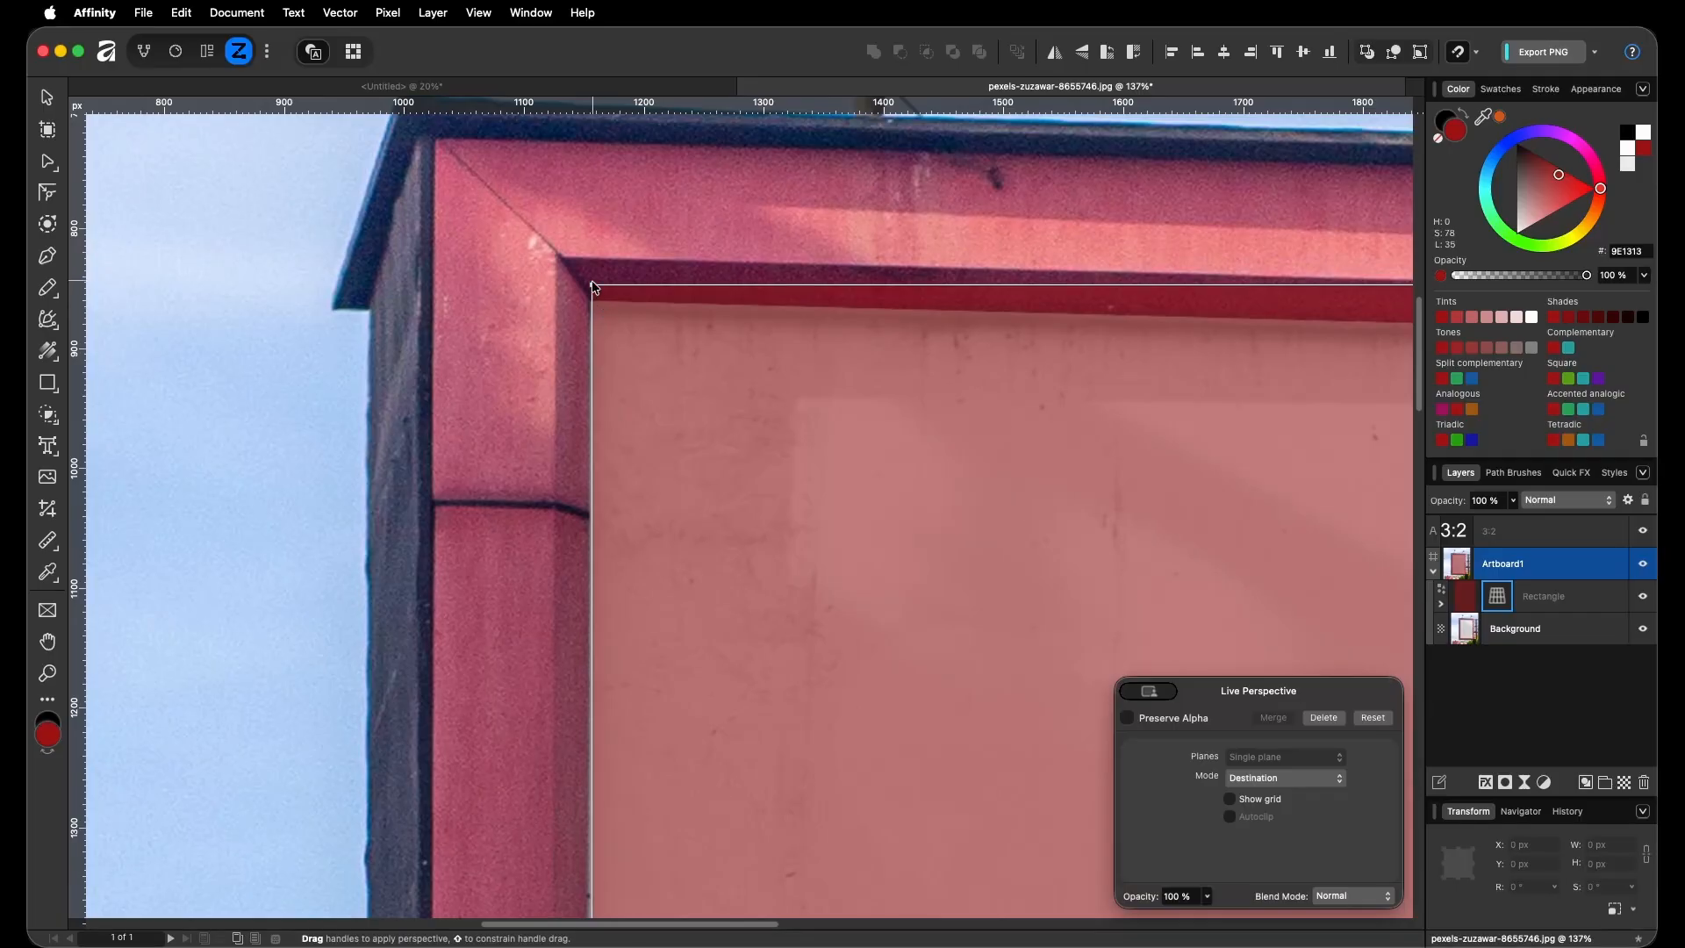
drag(593, 286, 590, 301)
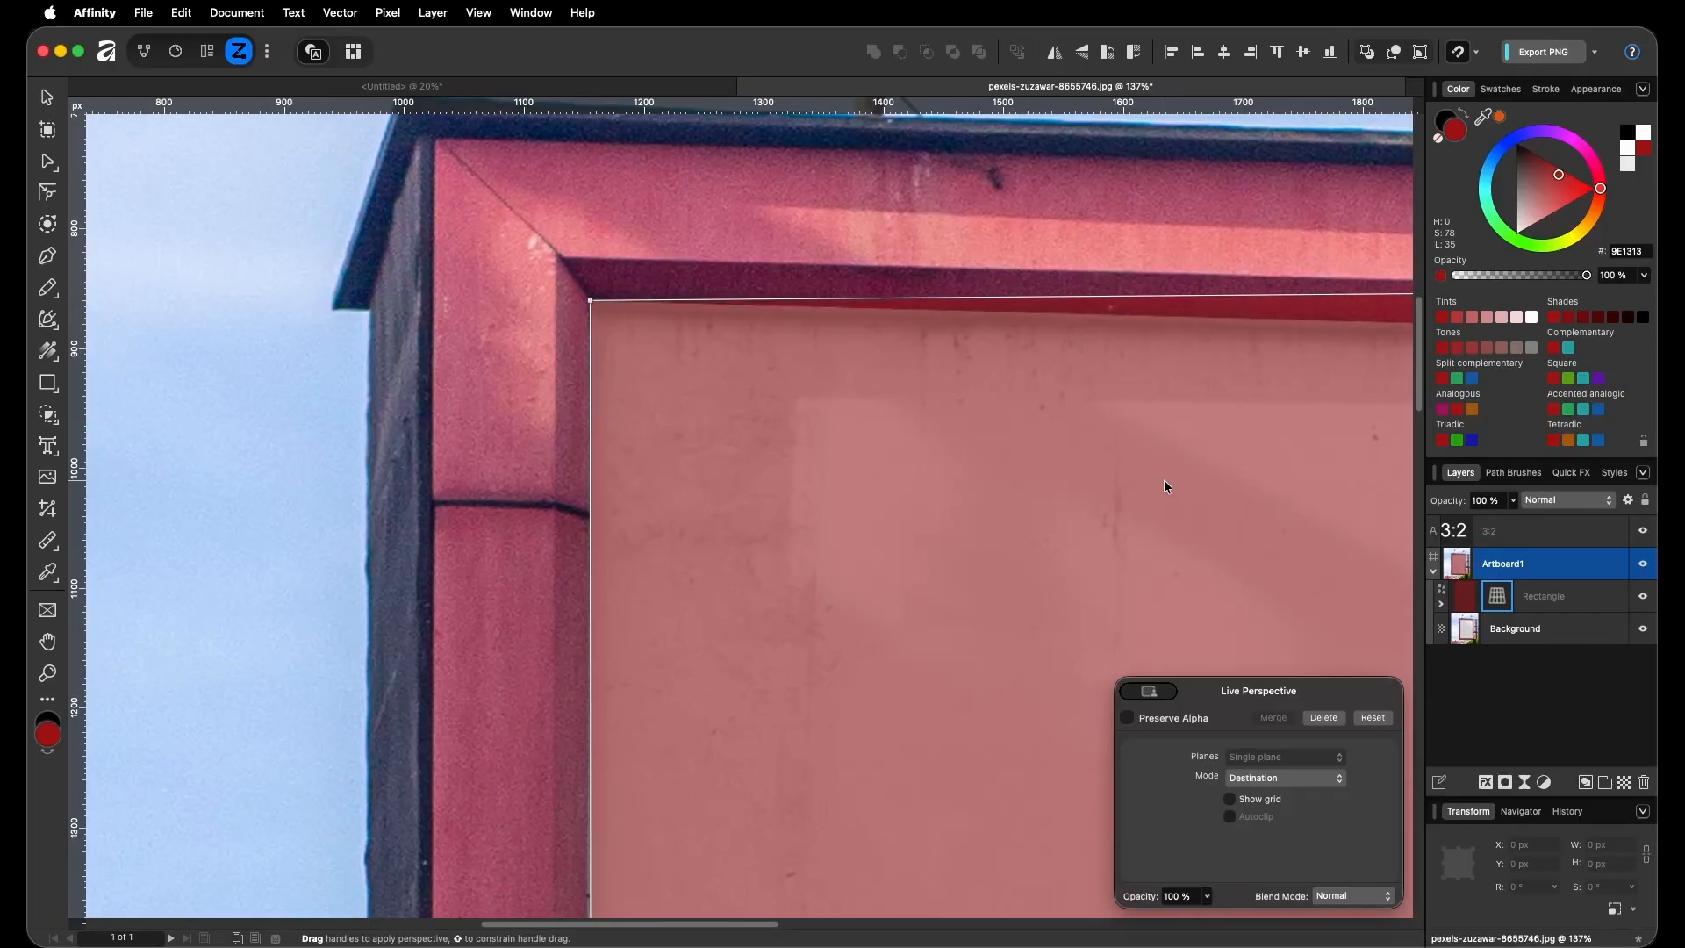
Move the perspective's upper-right corner handle onto the billboard panel's matching inner corner
scroll(1083, 442, down, 4)
drag(1290, 433, 426, 424)
scroll(426, 424, up, 2)
scroll(716, 369, up, 2)
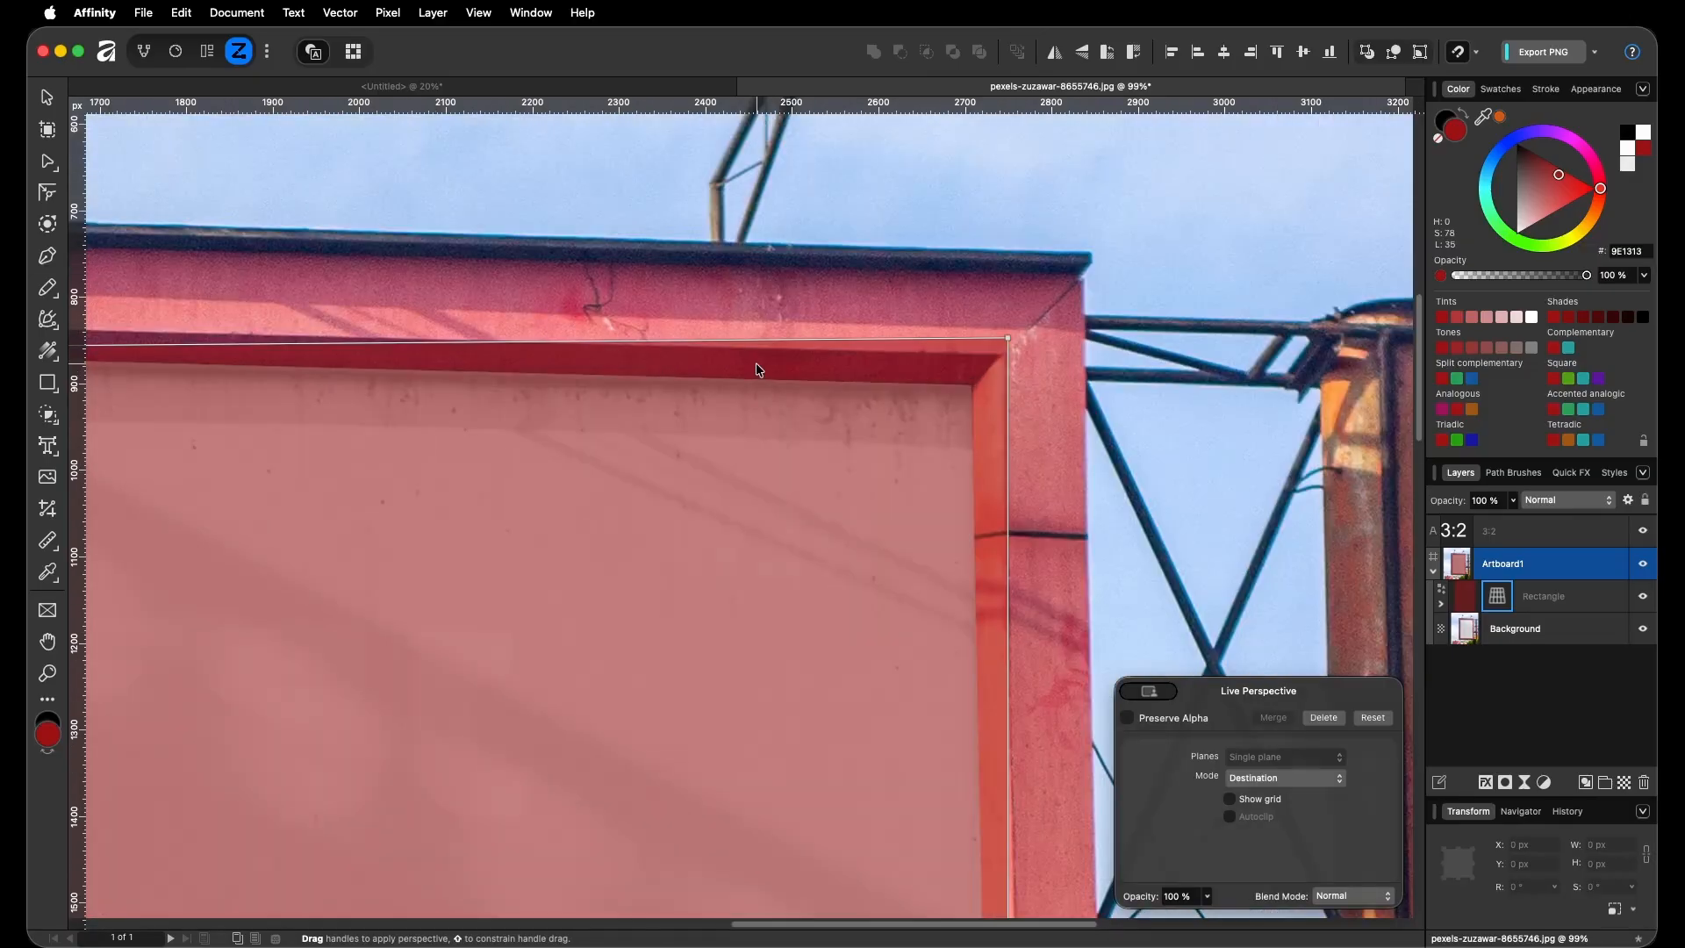
drag(1009, 338, 972, 383)
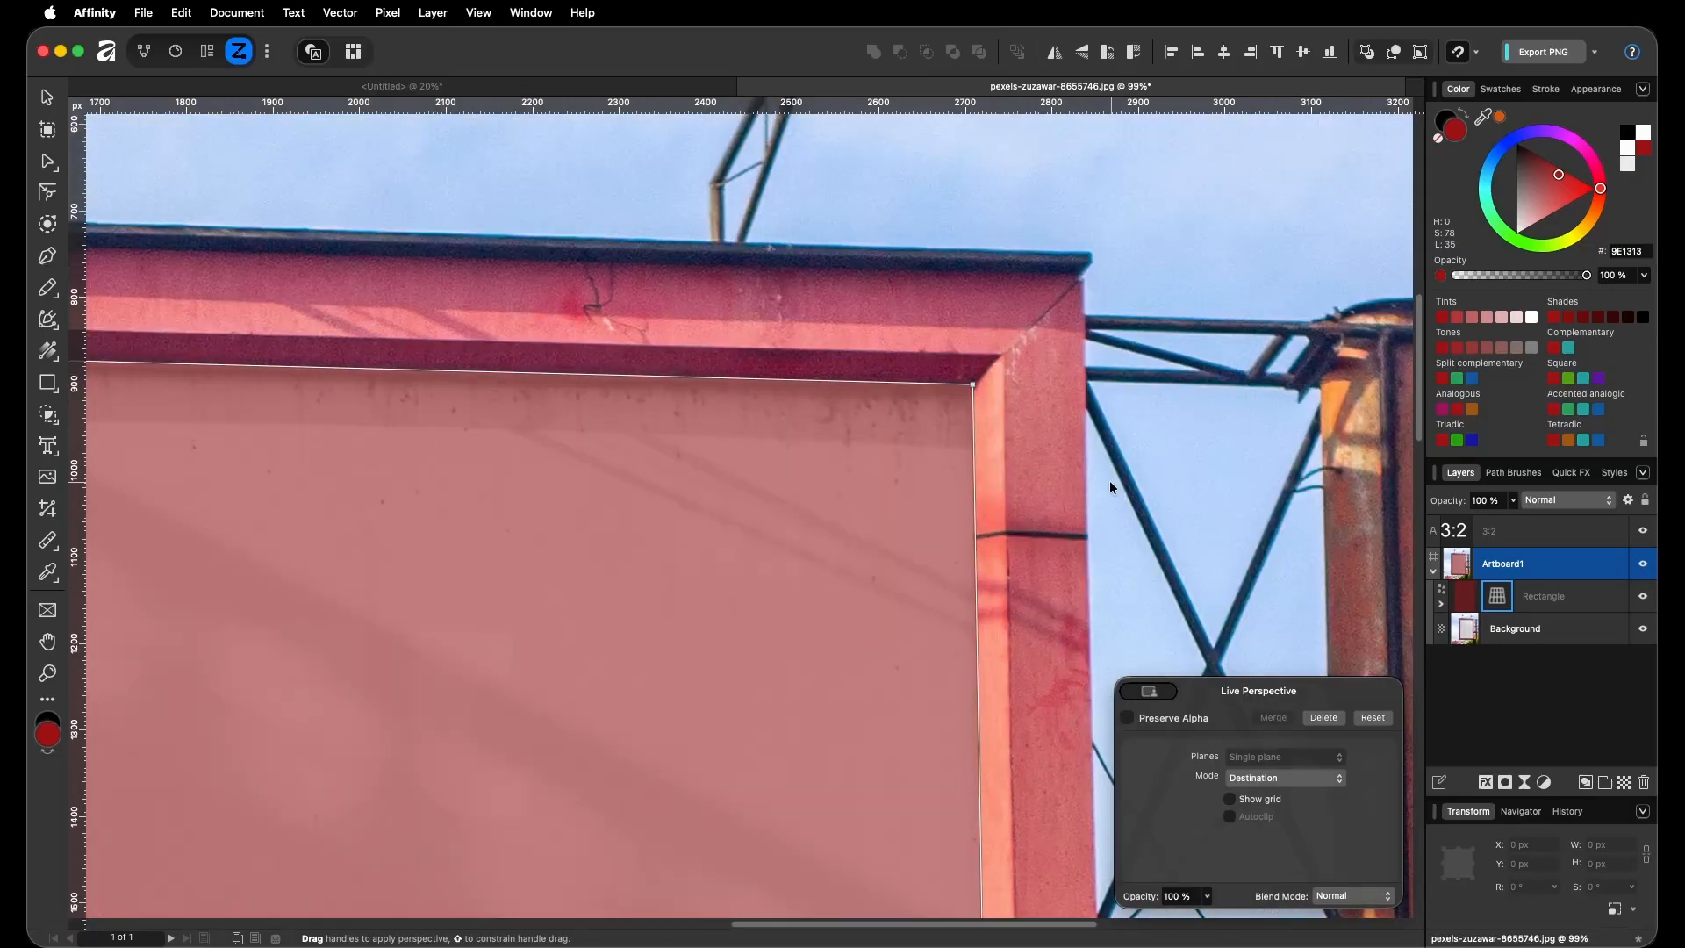
Move the perspective's lower-right corner handle onto the panel's inner corner at the frame joint
scroll(1110, 481, down, 3)
scroll(946, 677, down, 6)
scroll(989, 685, up, 5)
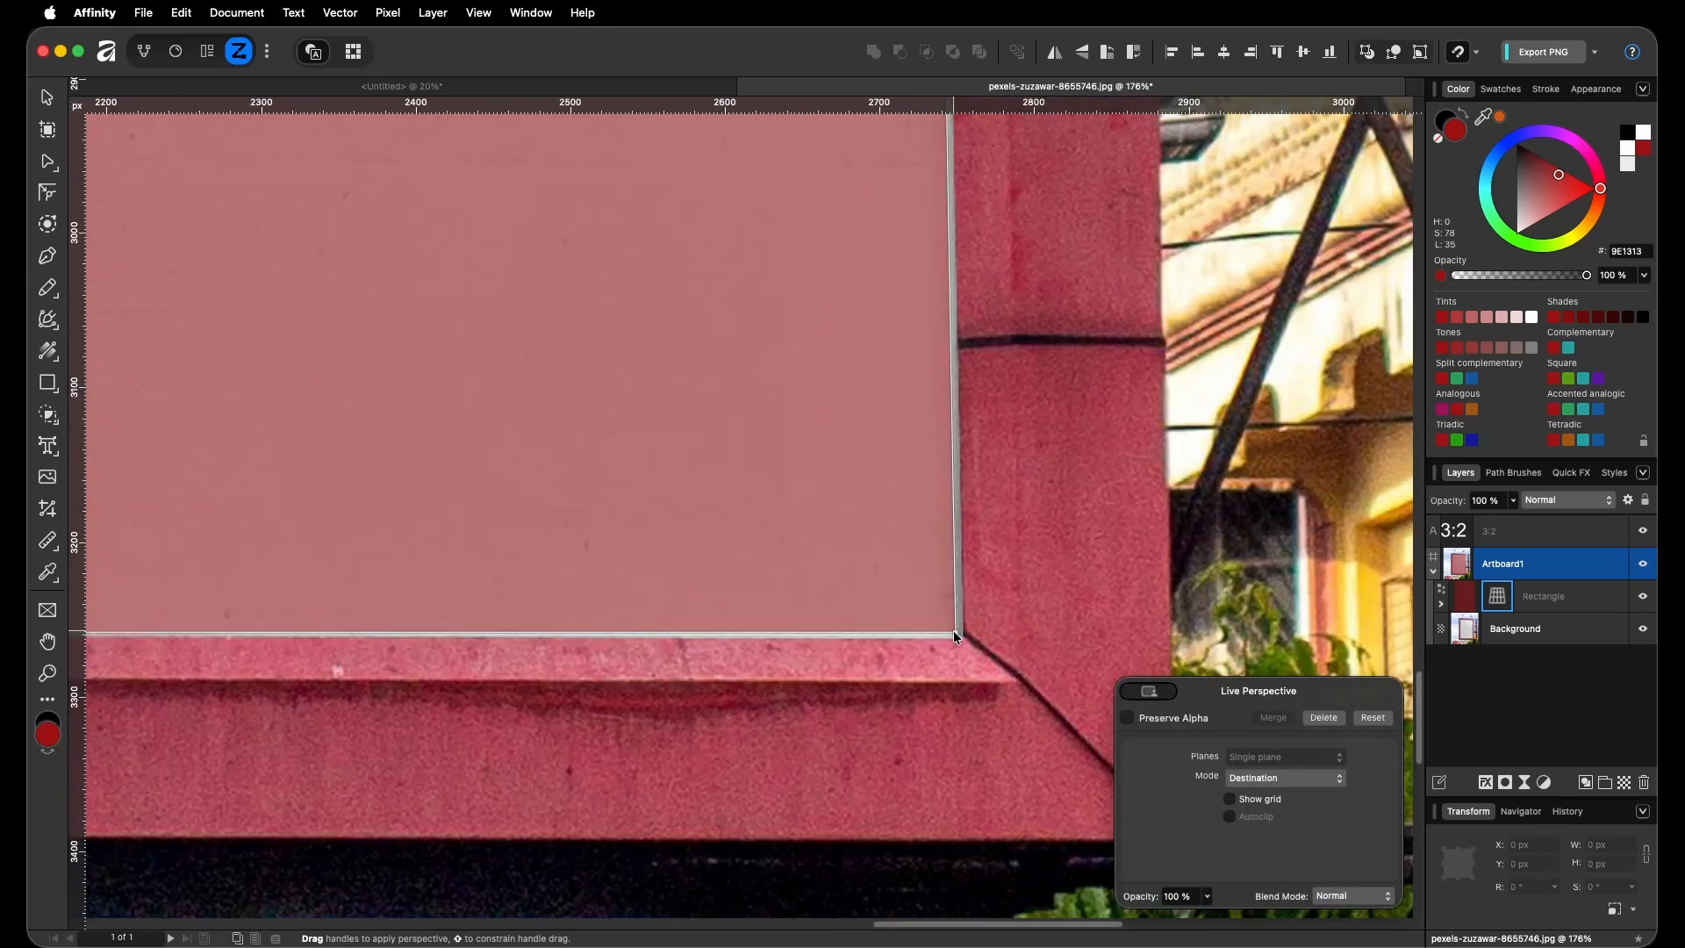
drag(954, 633, 962, 638)
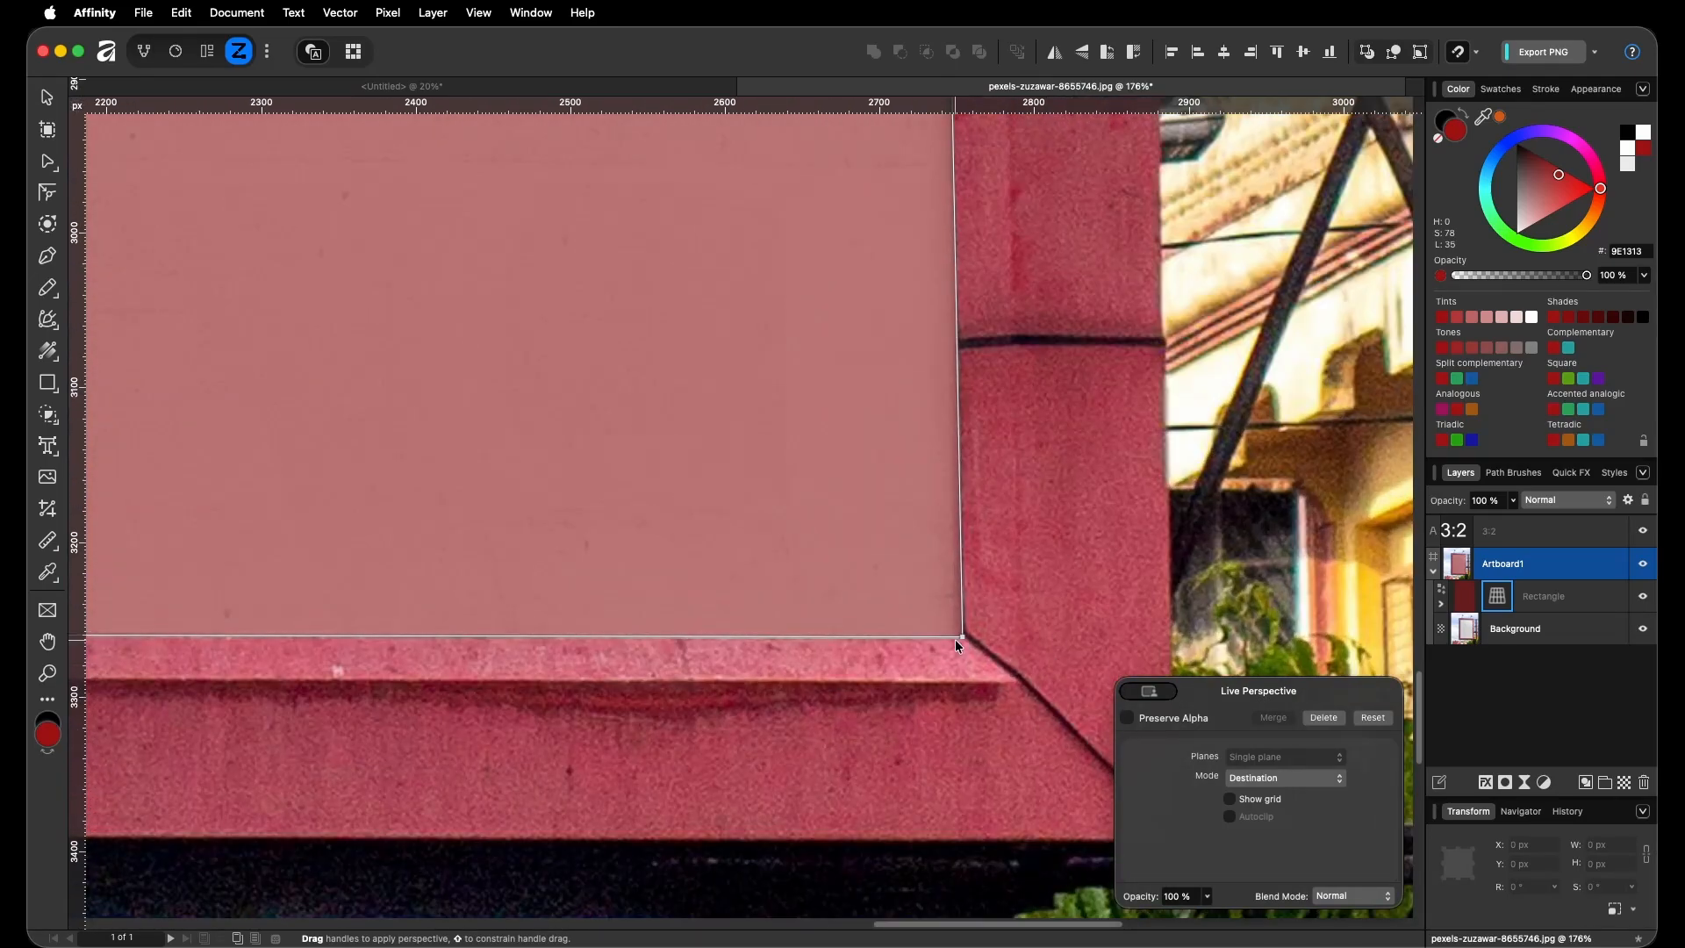
Move the perspective's lower-left corner handle onto the billboard panel's inner corner at the frame joint
scroll(846, 748, down, 2)
drag(380, 605, 834, 746)
drag(380, 670, 975, 642)
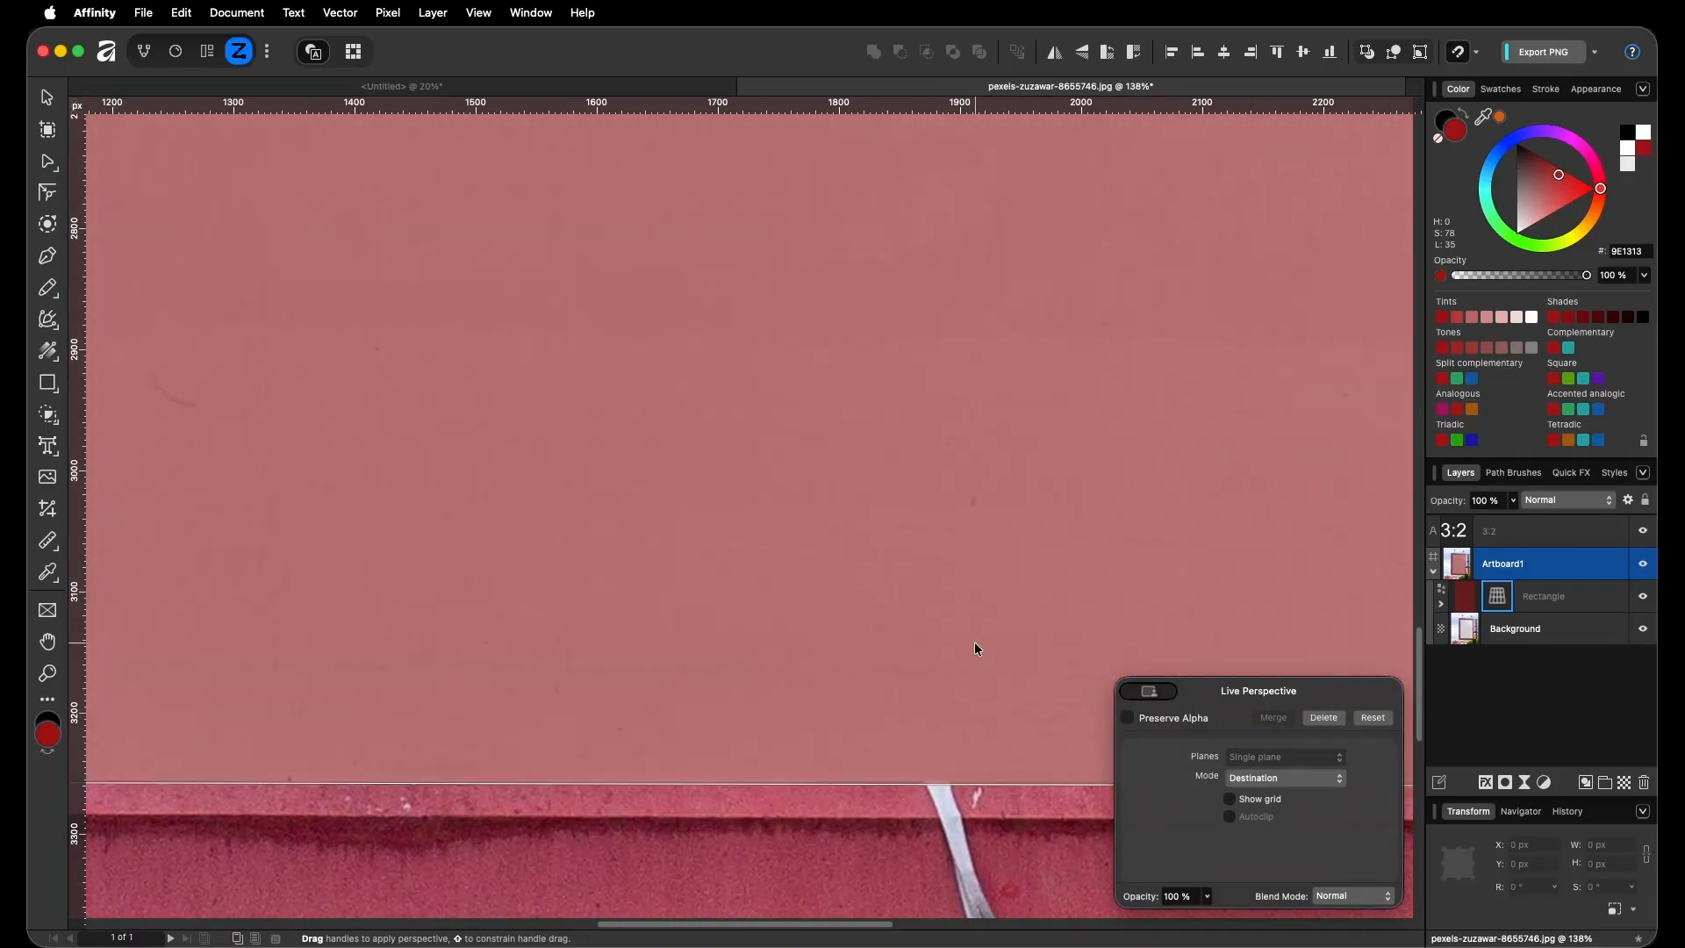
scroll(703, 605, left, 6)
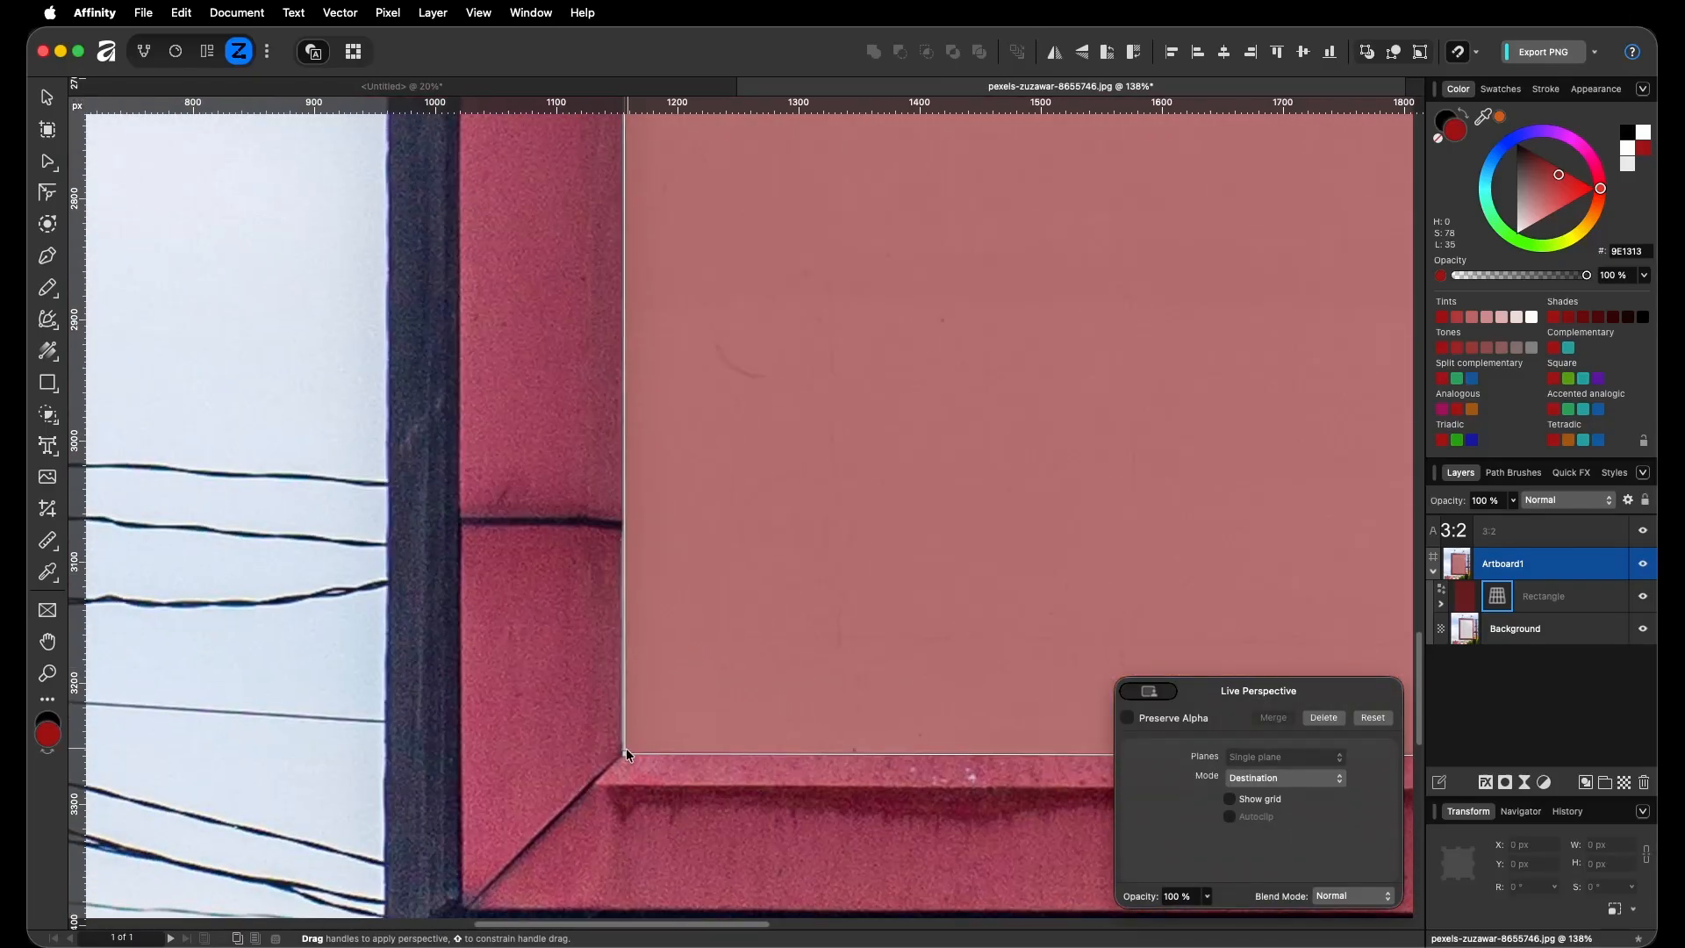
drag(625, 750, 623, 754)
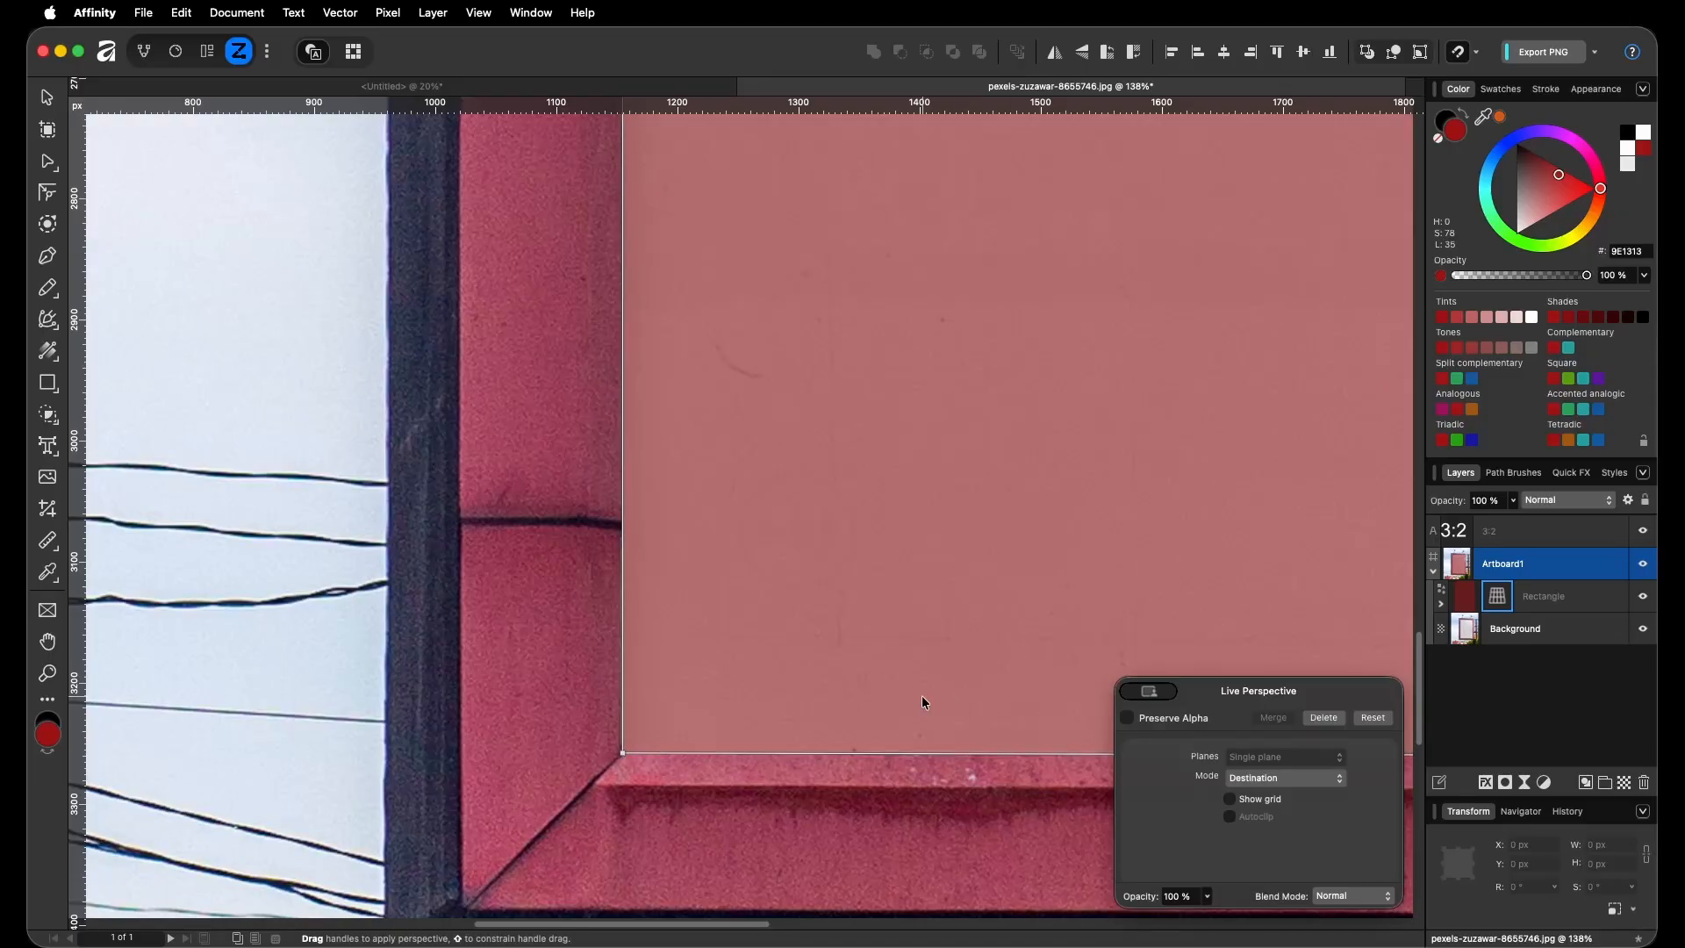
Finish the perspective editing and set the billboard rectangle's opacity to 100 %
scroll(922, 695, down, 10)
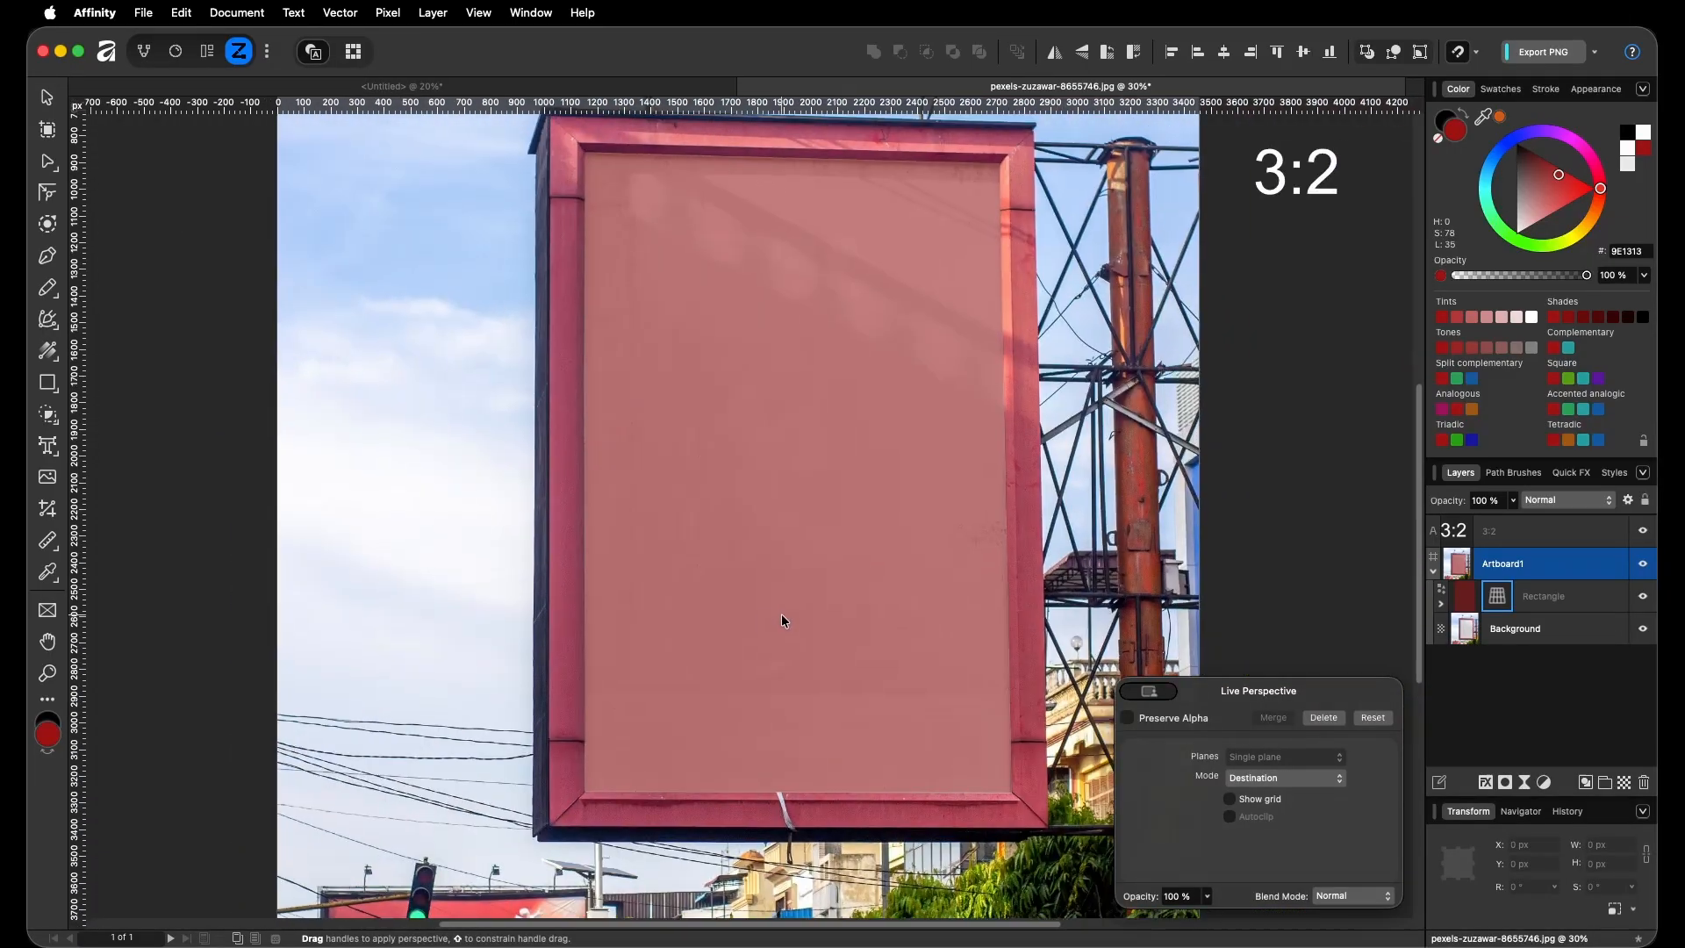
scroll(814, 556, down, 2)
scroll(800, 564, up, 1)
key(v)
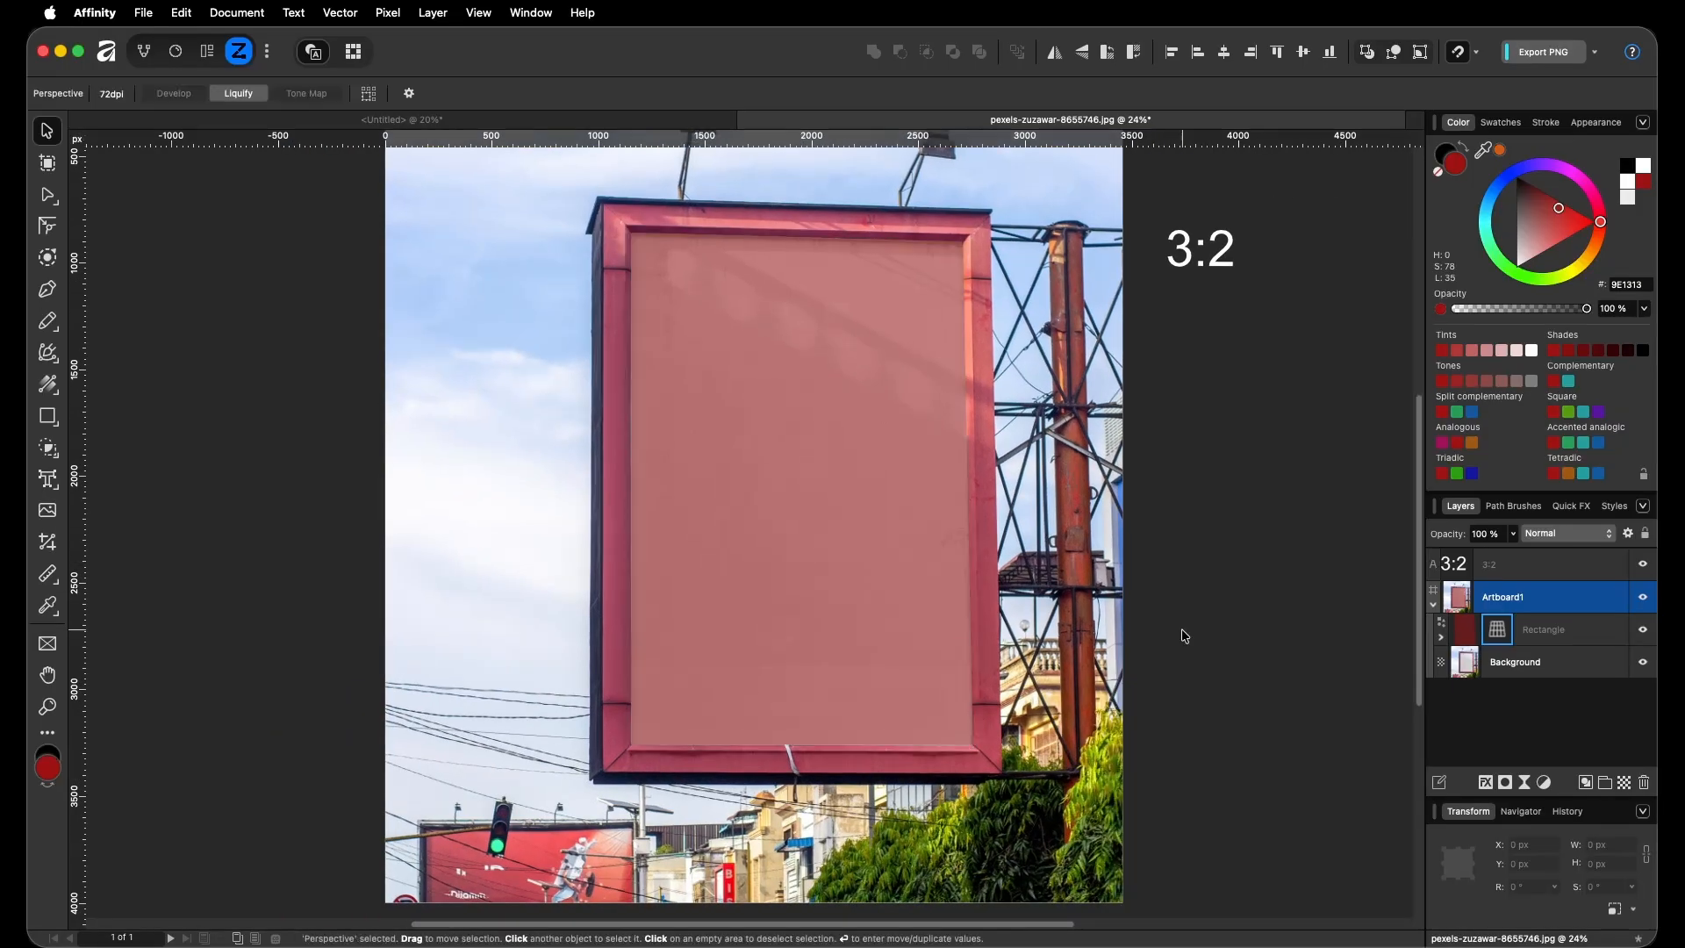
click(1575, 637)
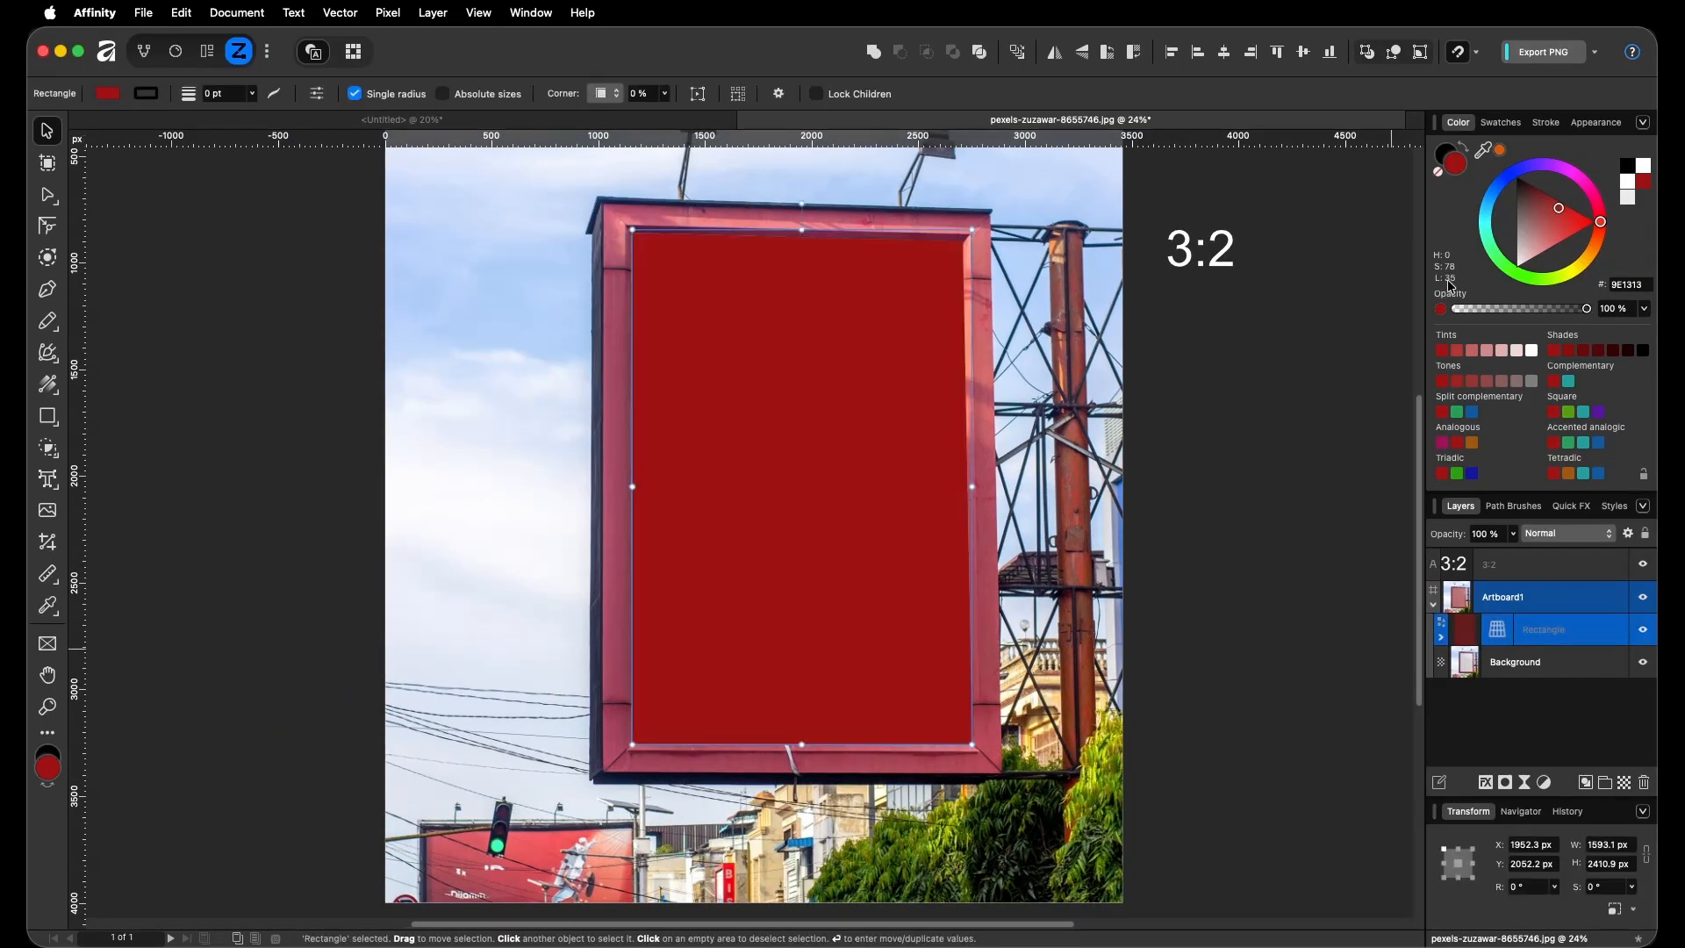
key(0)
click(1071, 639)
Convert the red billboard rectangle to a picture frame
scroll(1027, 597, up, 1)
scroll(1027, 597, right, 1)
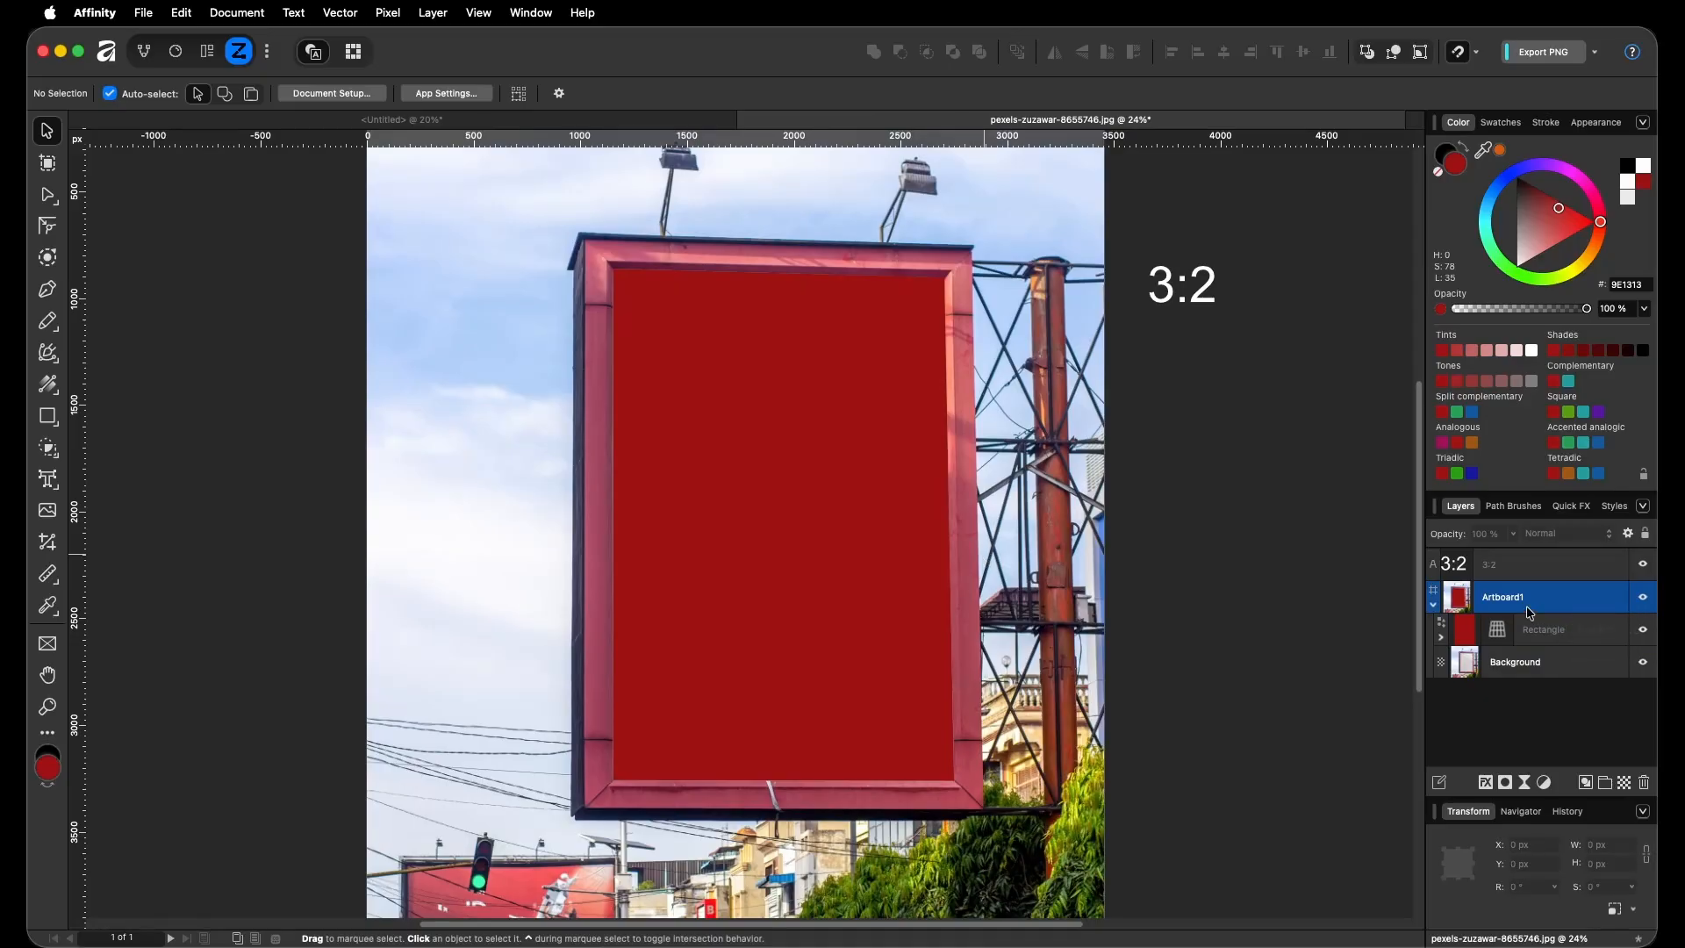
click(761, 466)
right_click(760, 467)
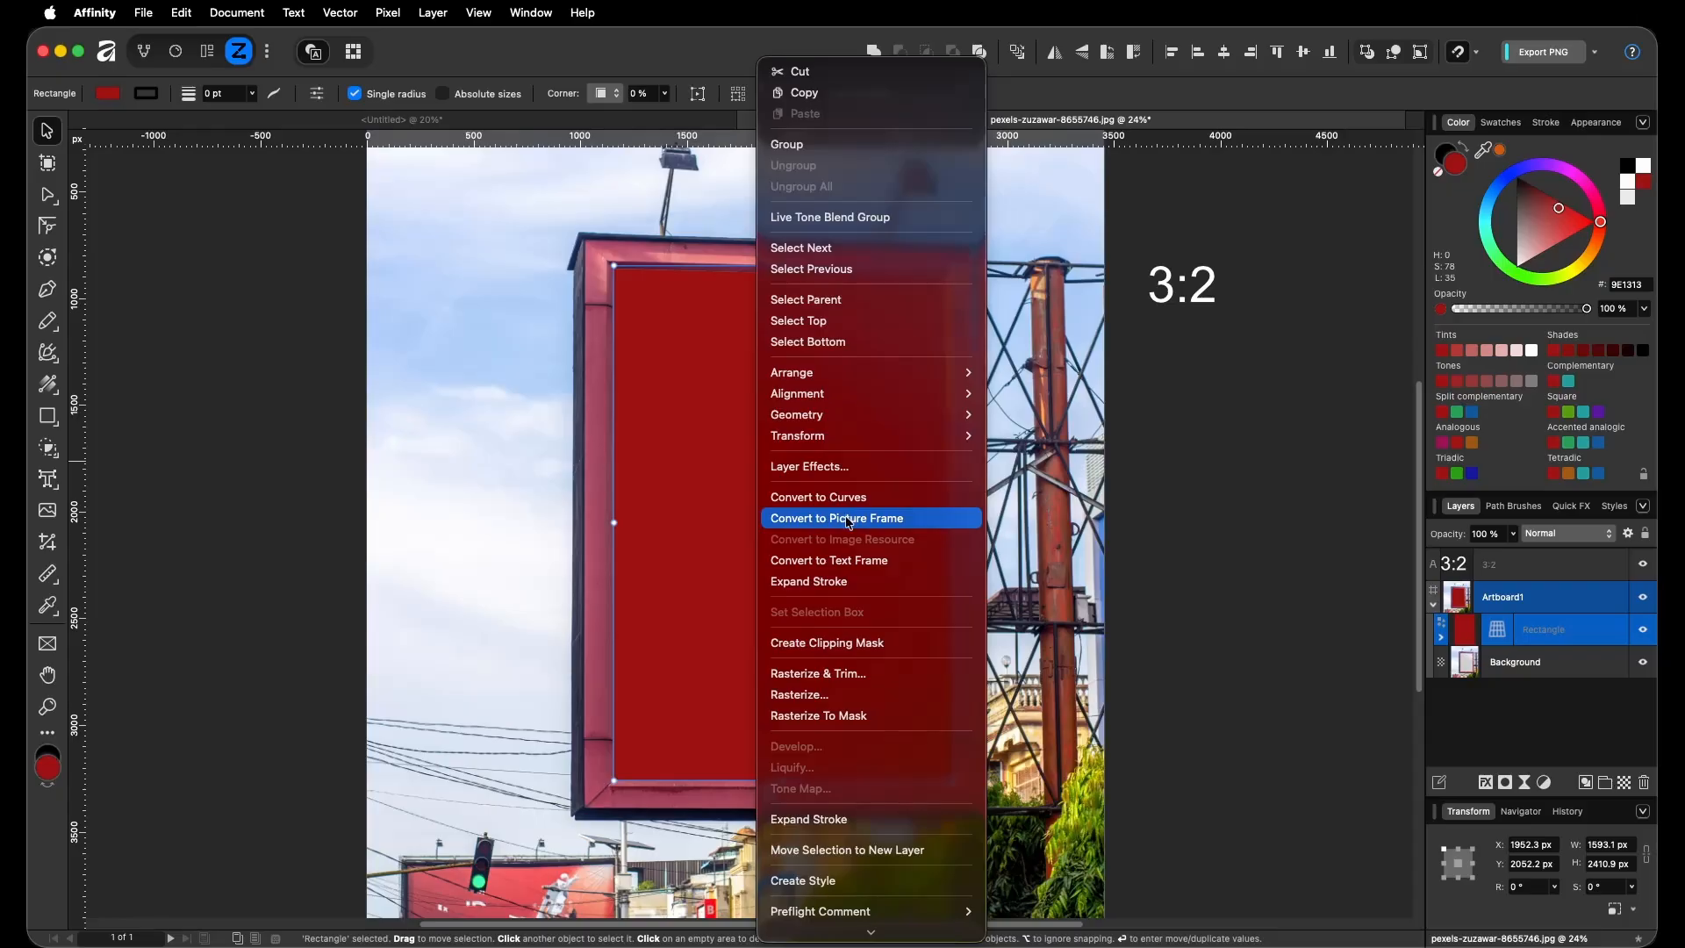
click(843, 518)
Remove the picture frame's red fill so it has no fill colour
click(377, 95)
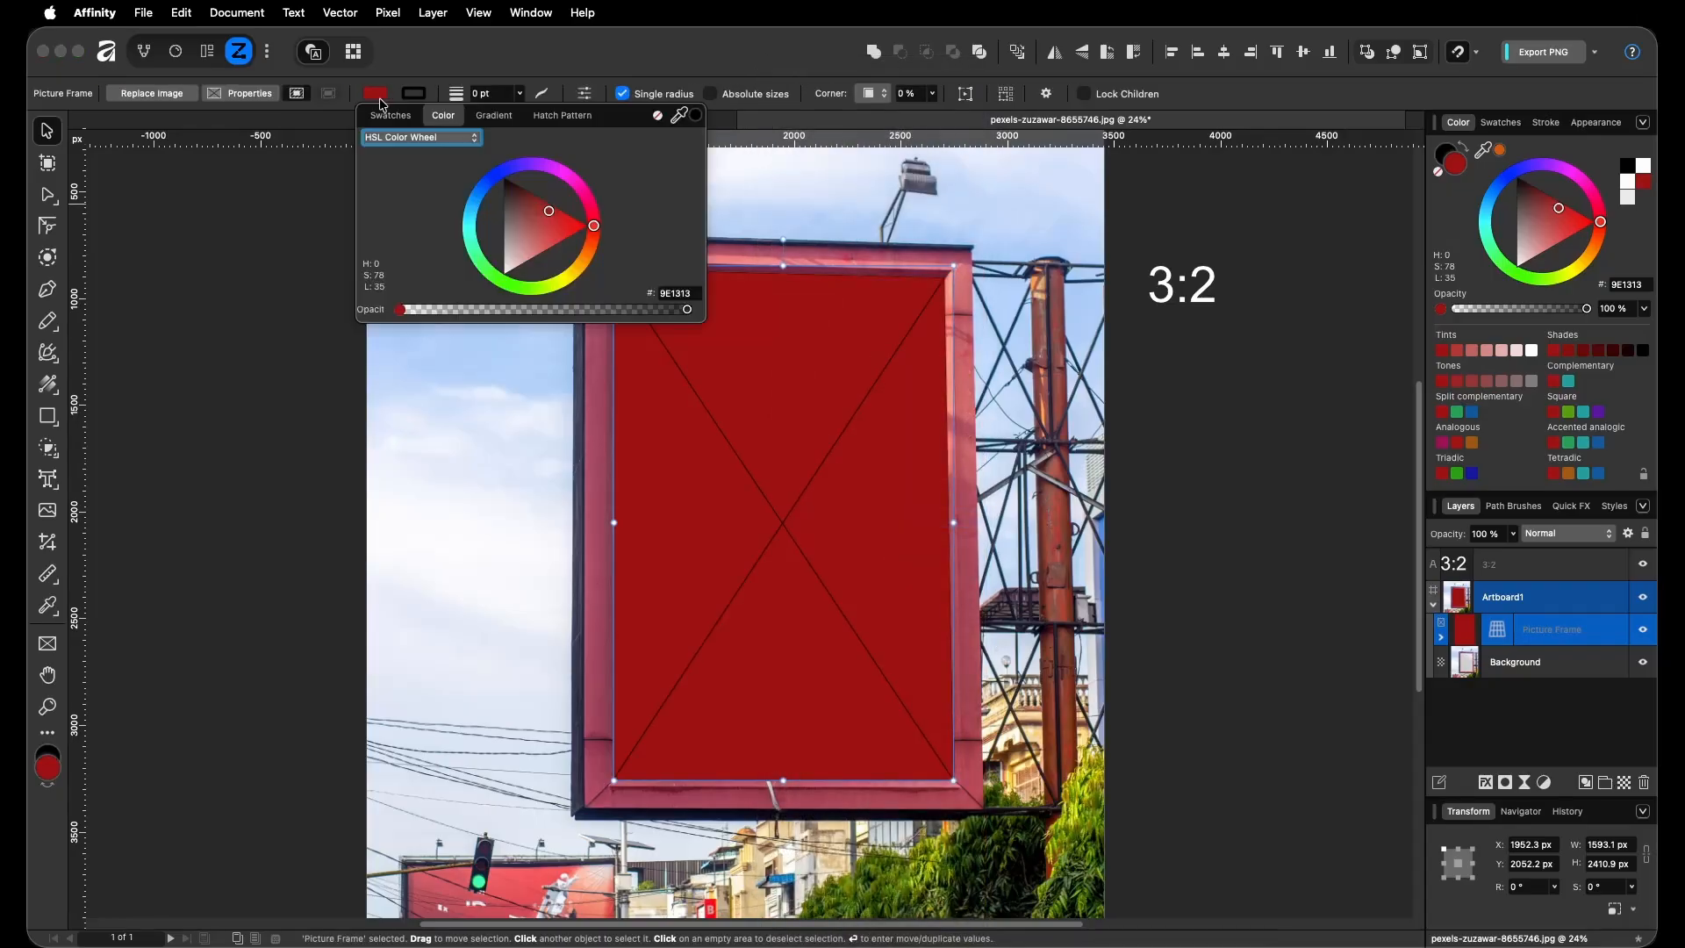
click(657, 116)
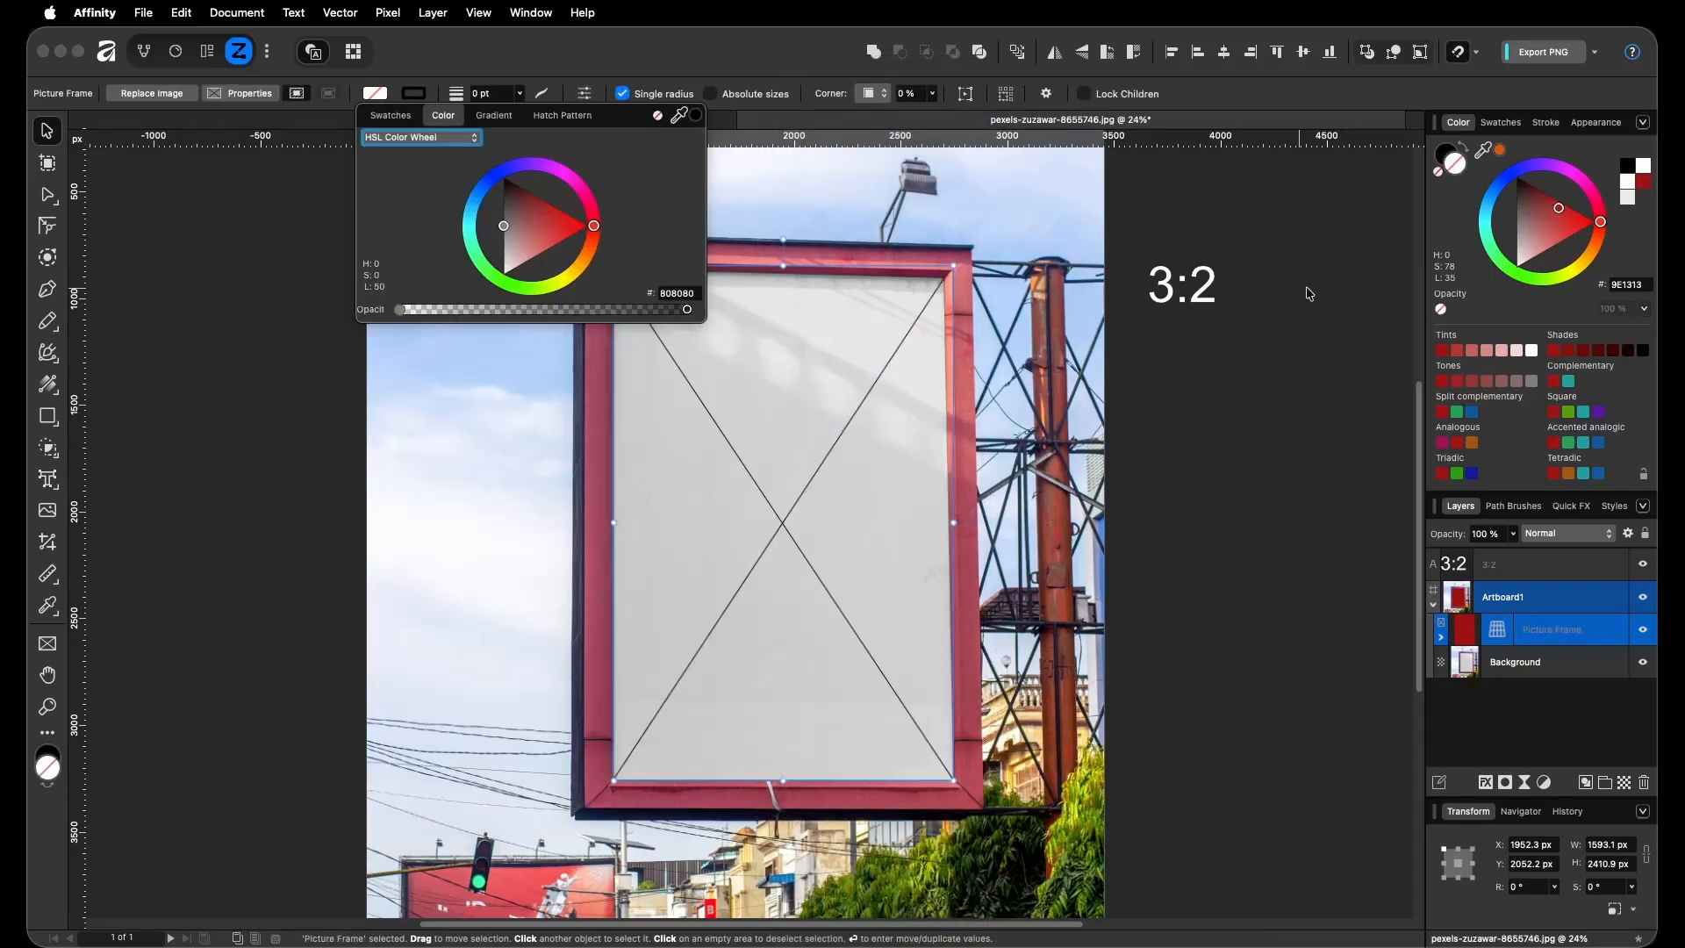
click(1341, 287)
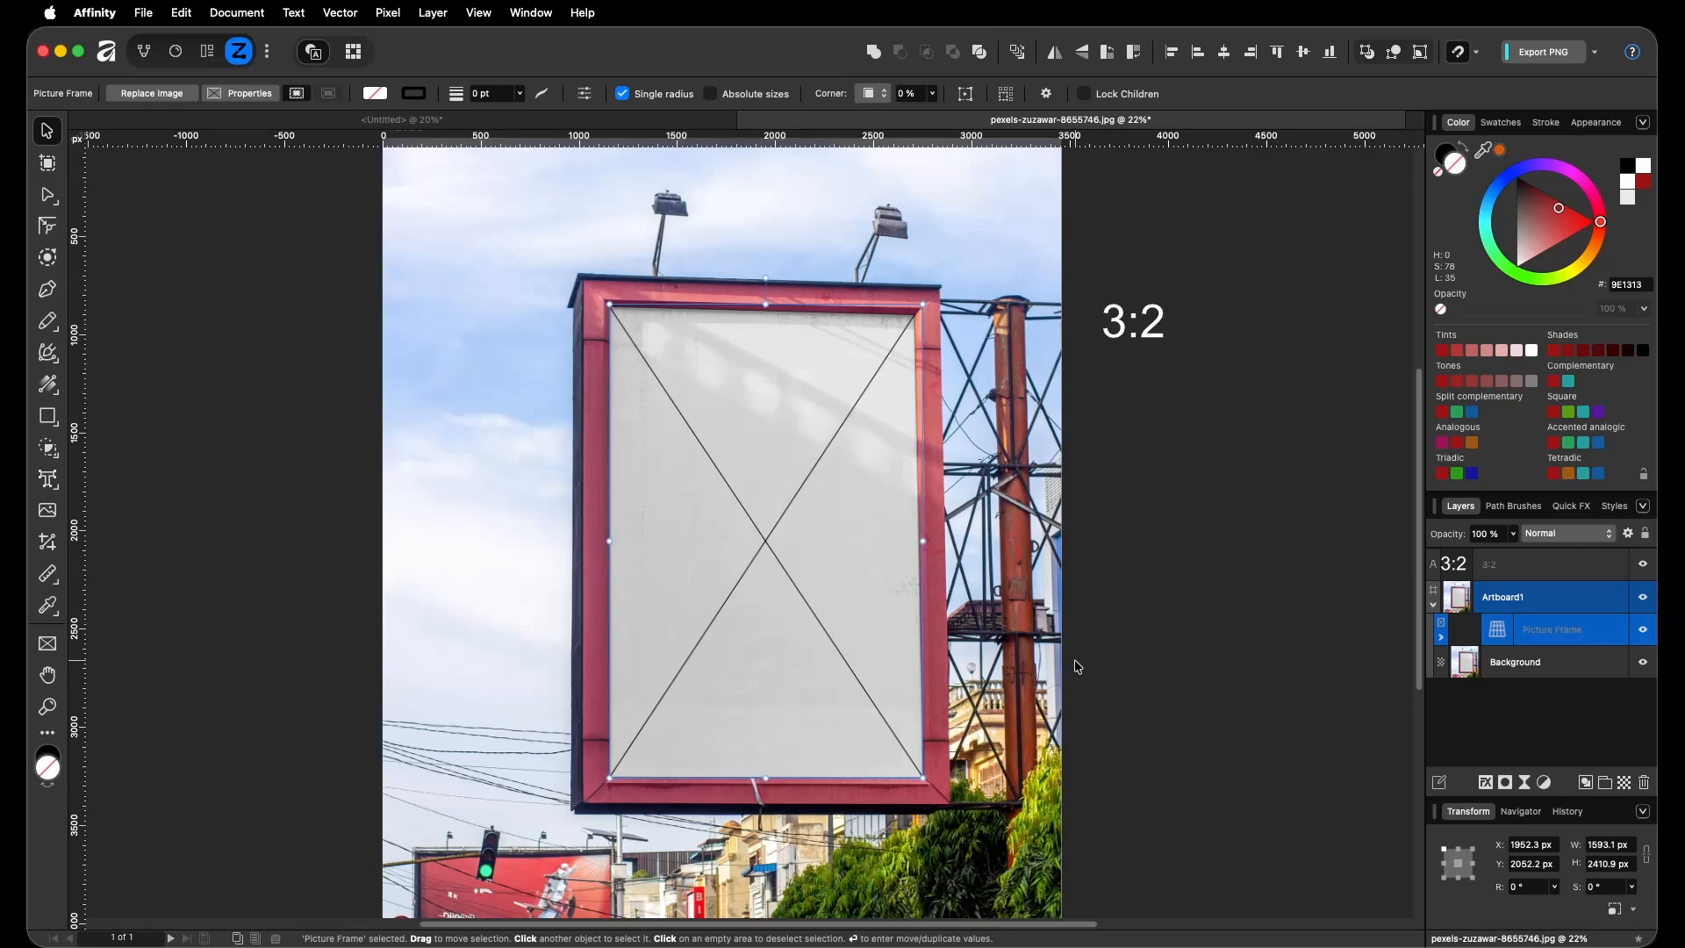
Place the "Fashion unmasked" poster image in the billboard's picture frame and deselect it
drag(1075, 660, 771, 531)
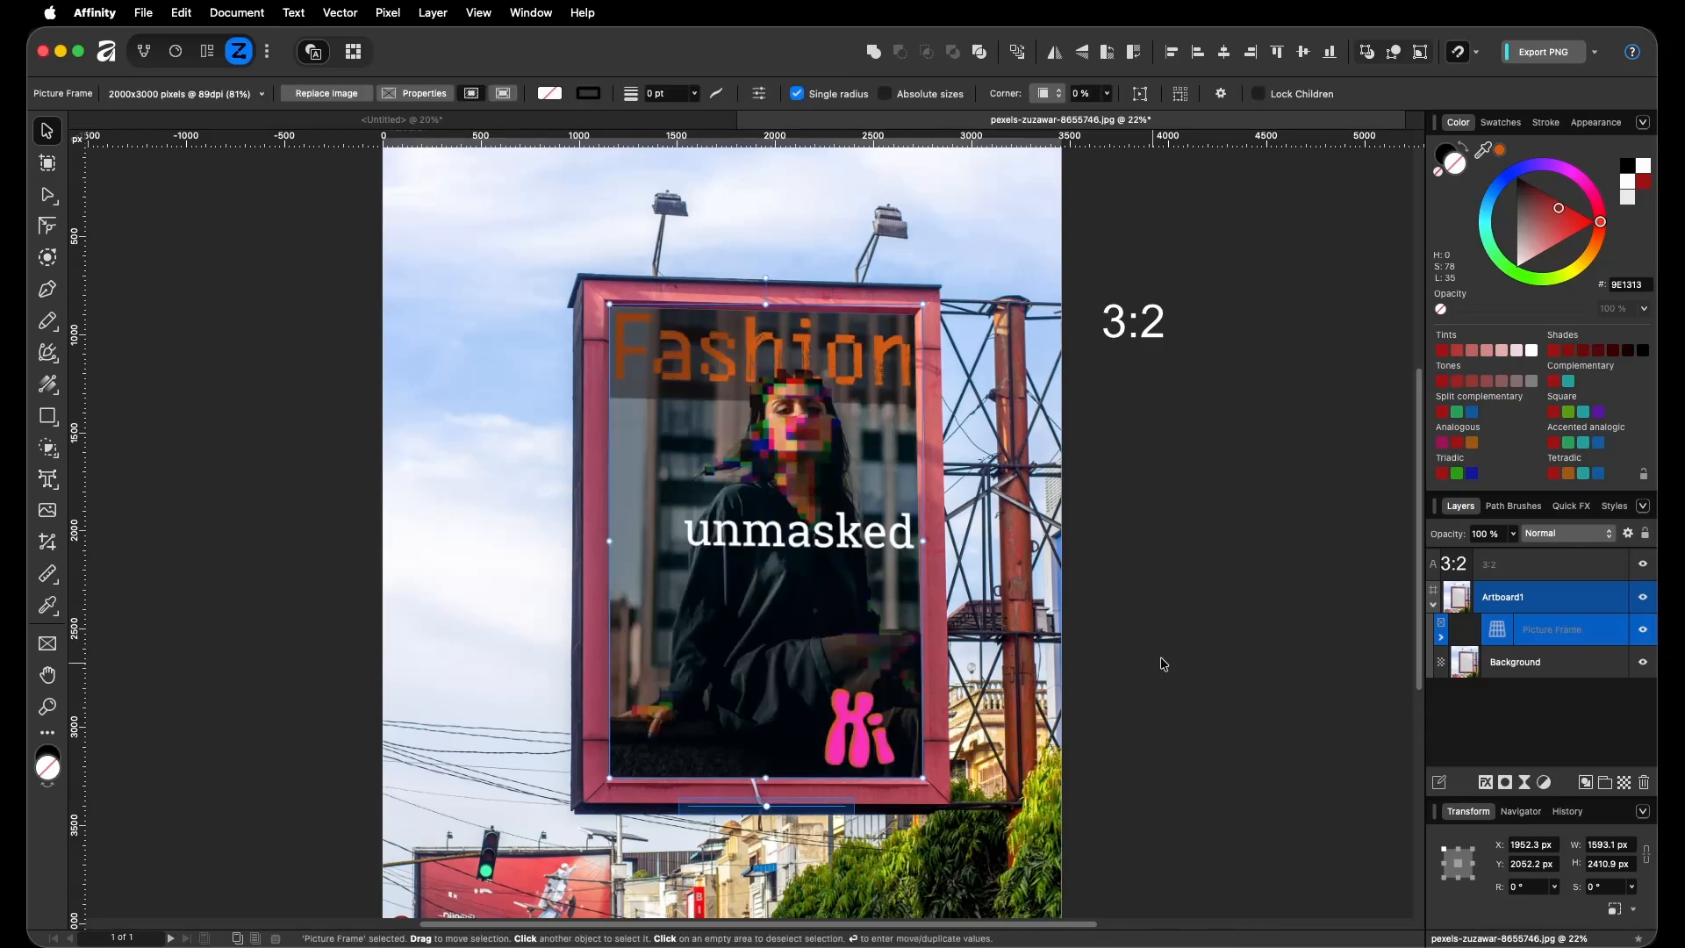
key(super+d)
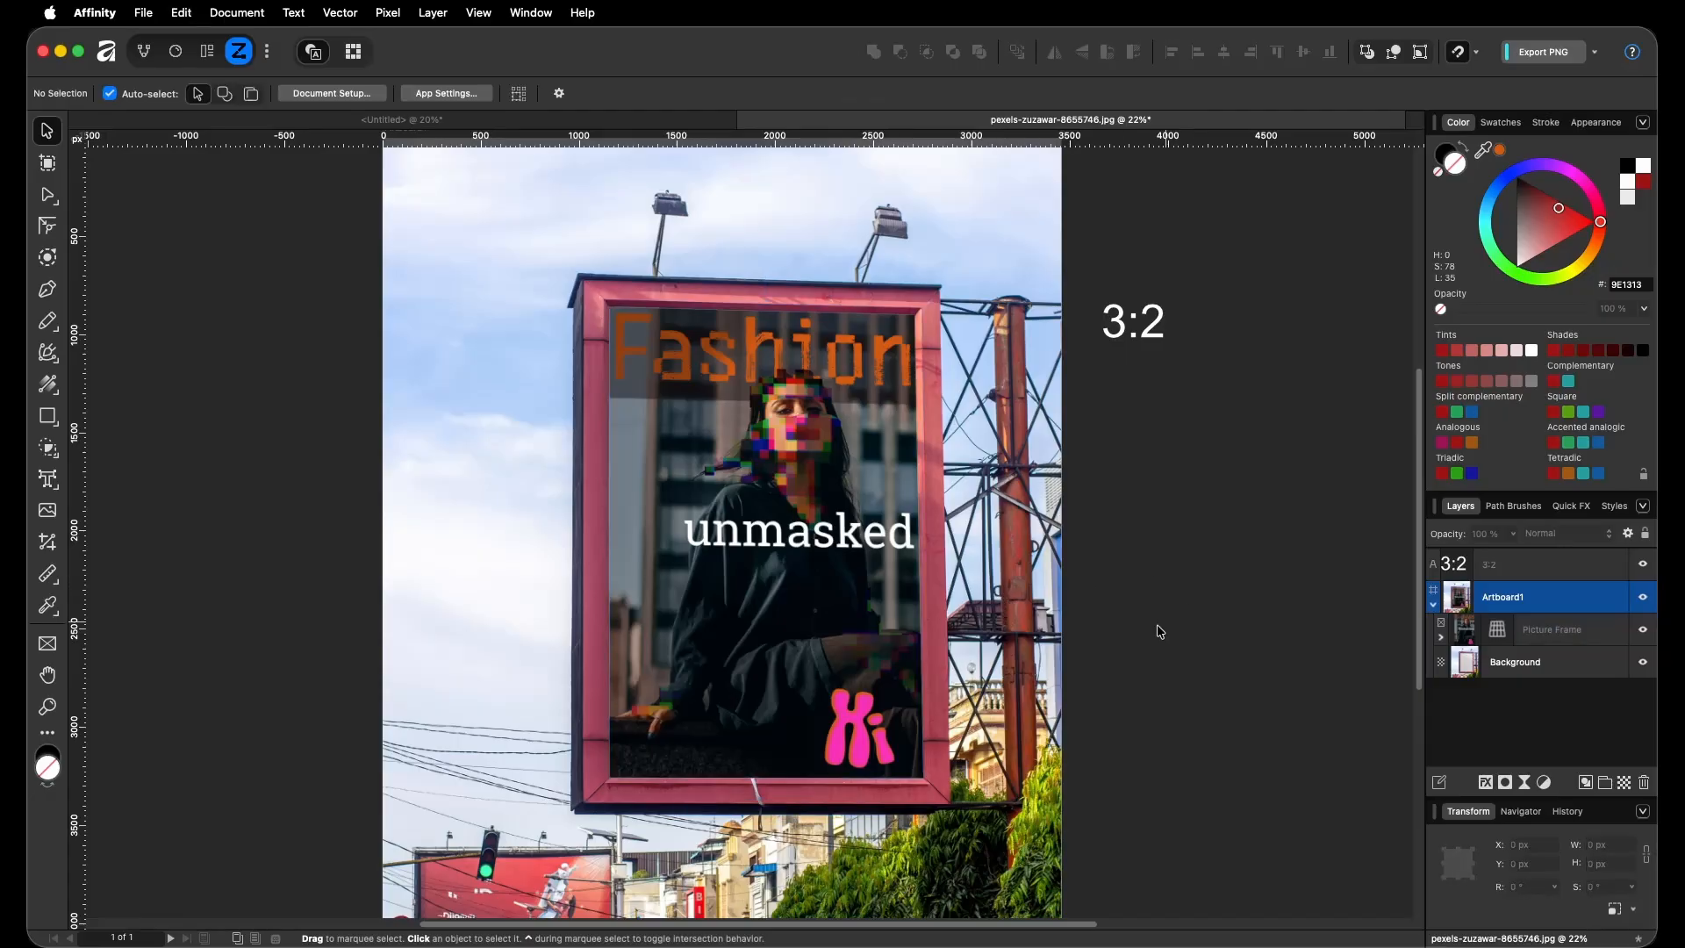
Examine how the placed poster sits in the billboard, both as a whole and close up along its upper edge
key(super+space)
drag(1067, 626, 614, 634)
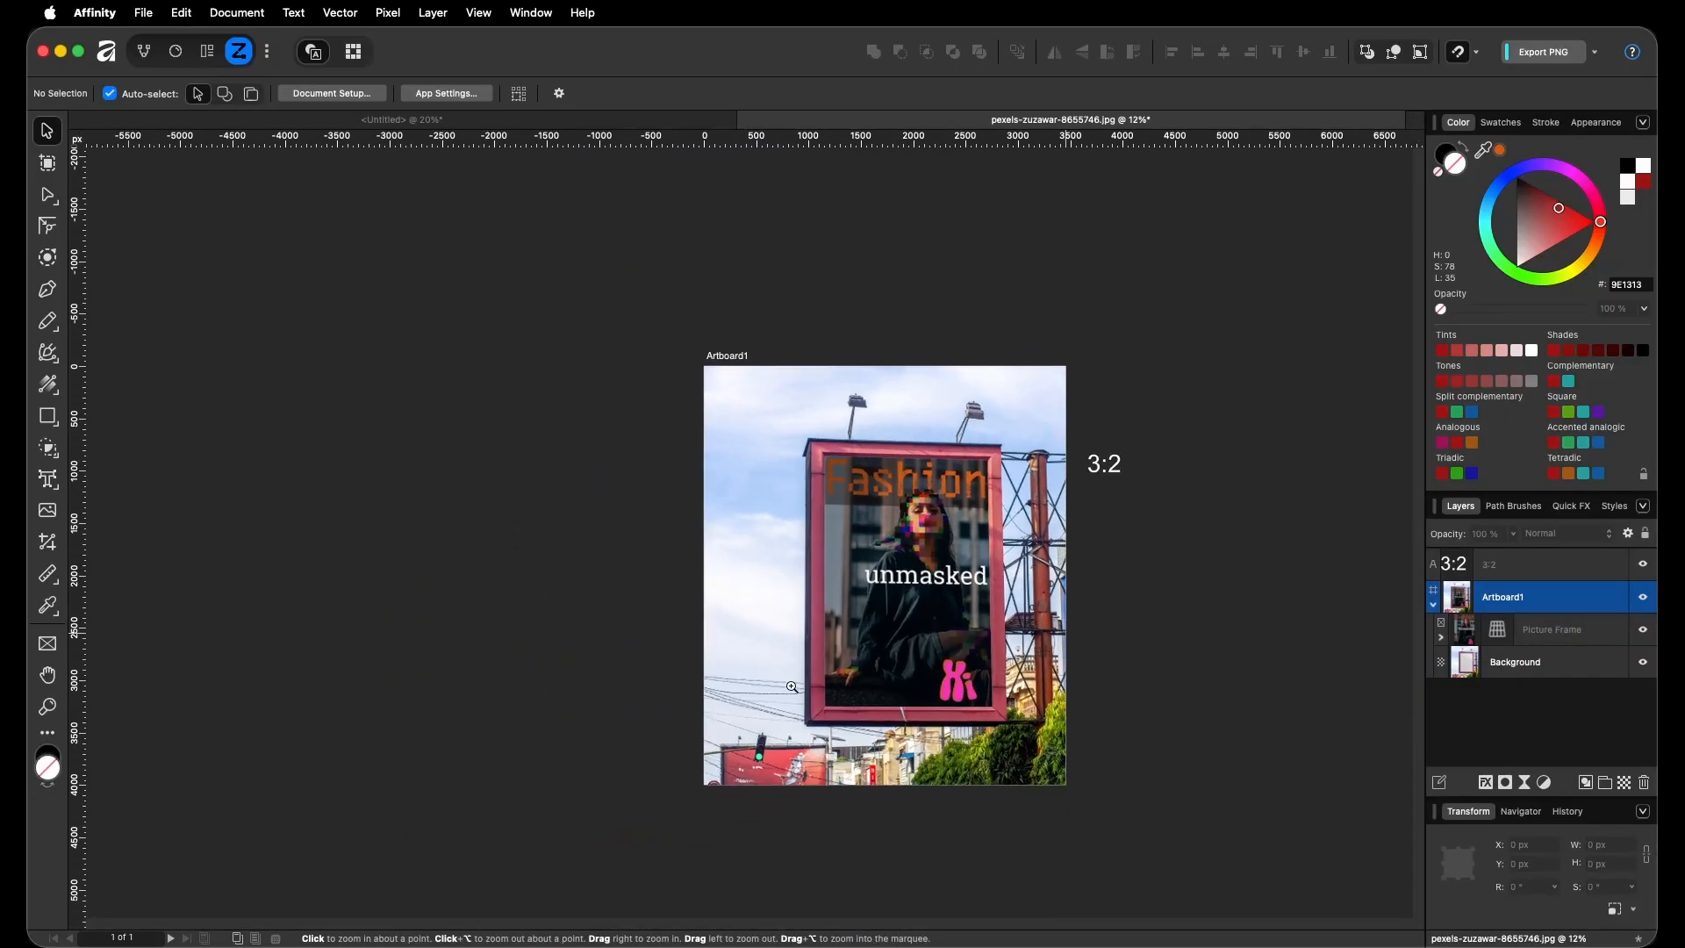
key(space)
drag(956, 736, 933, 693)
key(super+space)
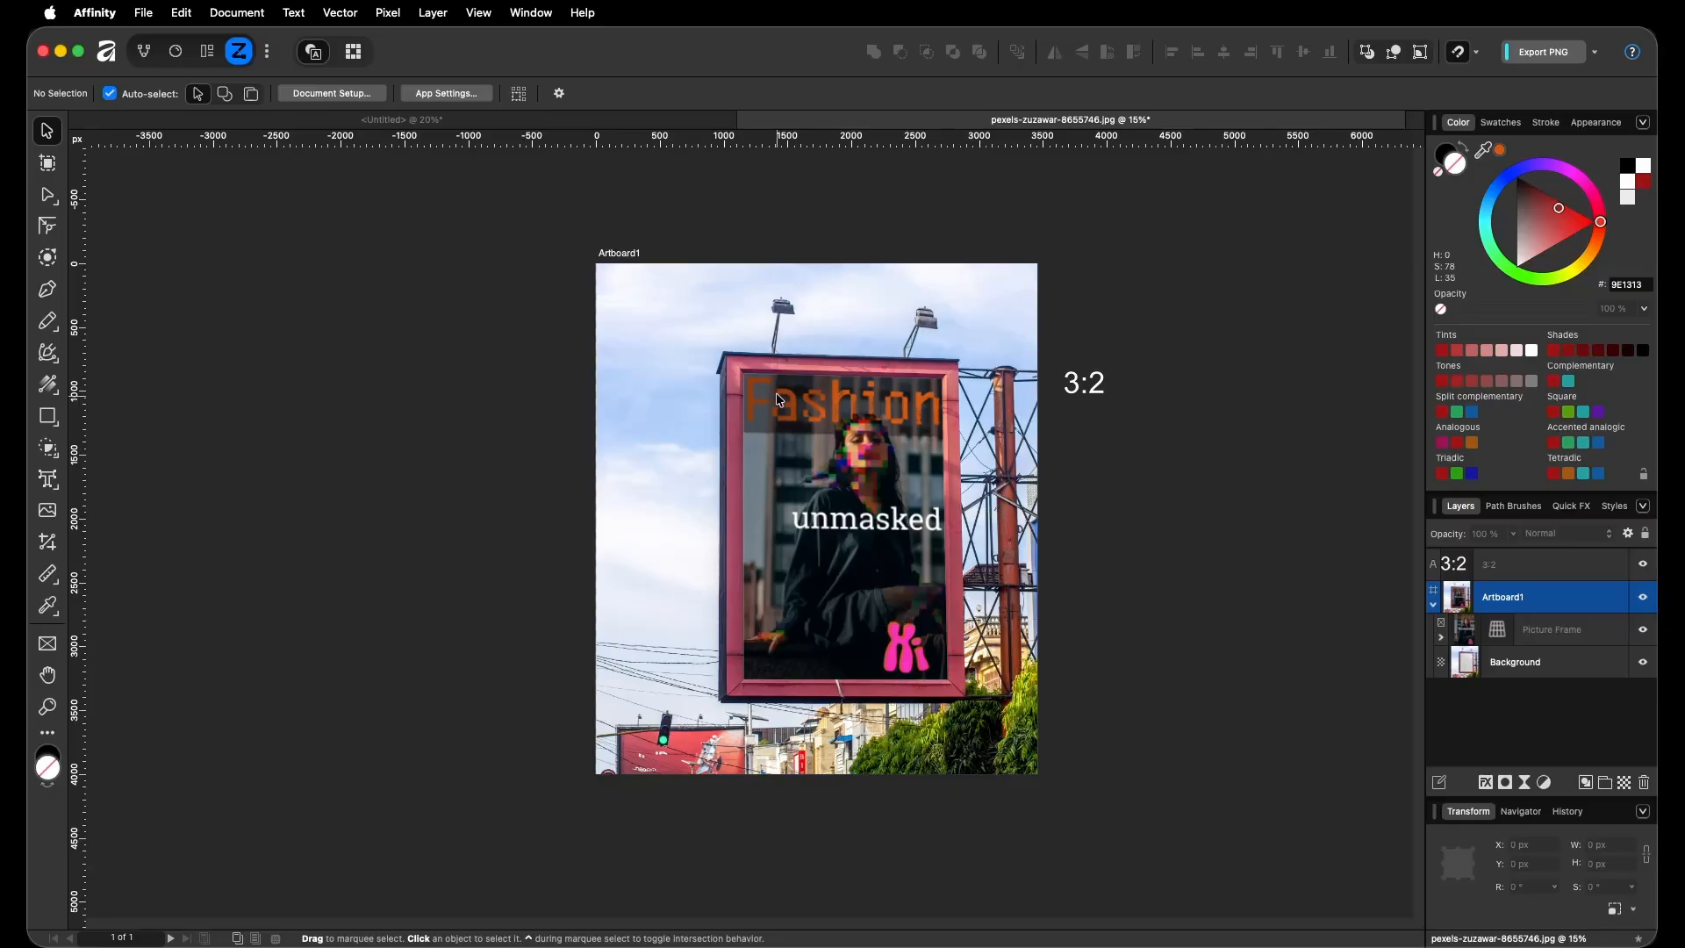
key(space)
drag(862, 481, 844, 497)
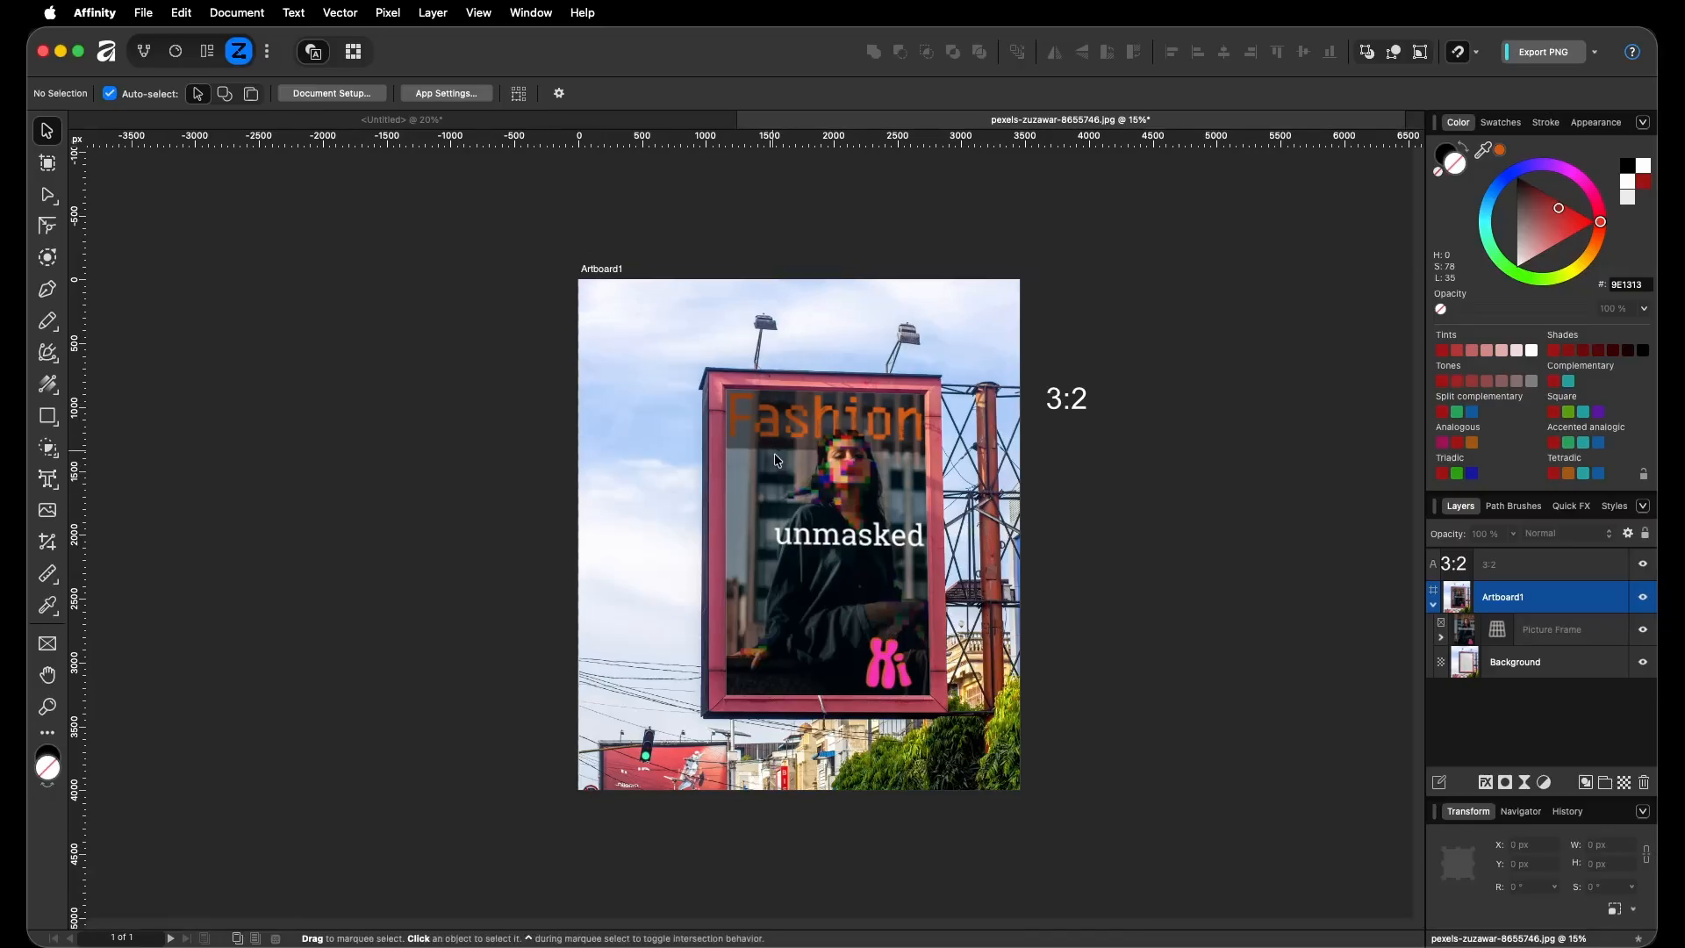
key(super+space)
drag(859, 410, 1299, 488)
scroll(1275, 602, left, 15)
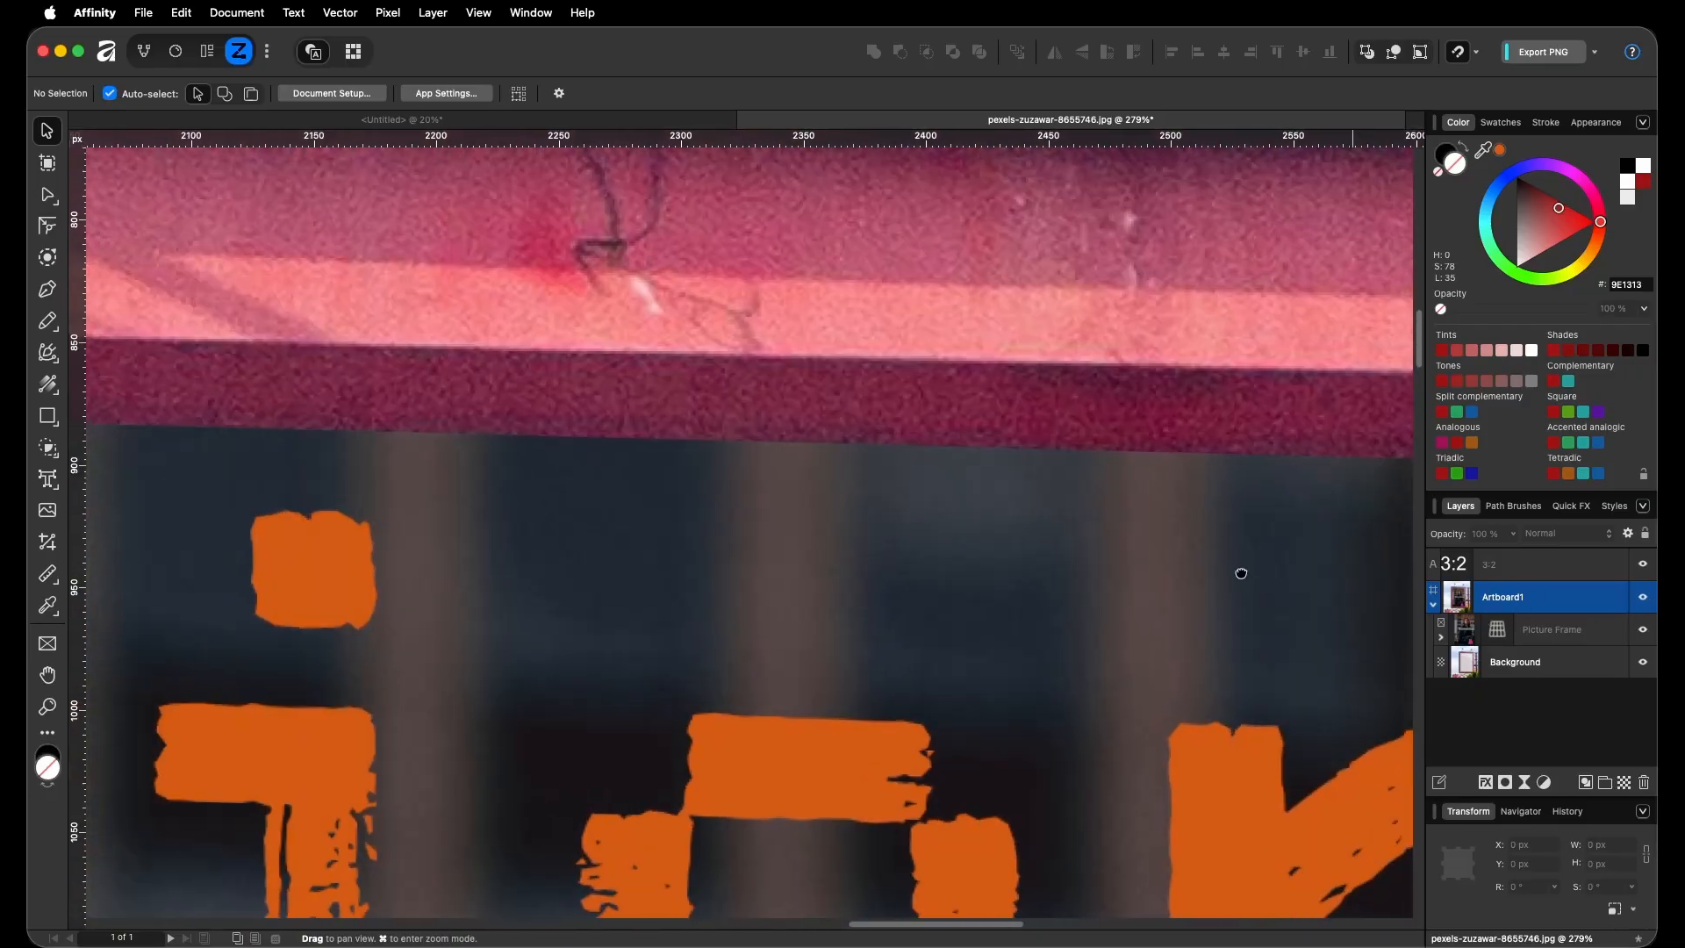
drag(1135, 503, 1335, 501)
drag(667, 506, 1342, 528)
key(super+space)
drag(1048, 544, 307, 562)
drag(946, 592, 337, 615)
drag(783, 681, 647, 474)
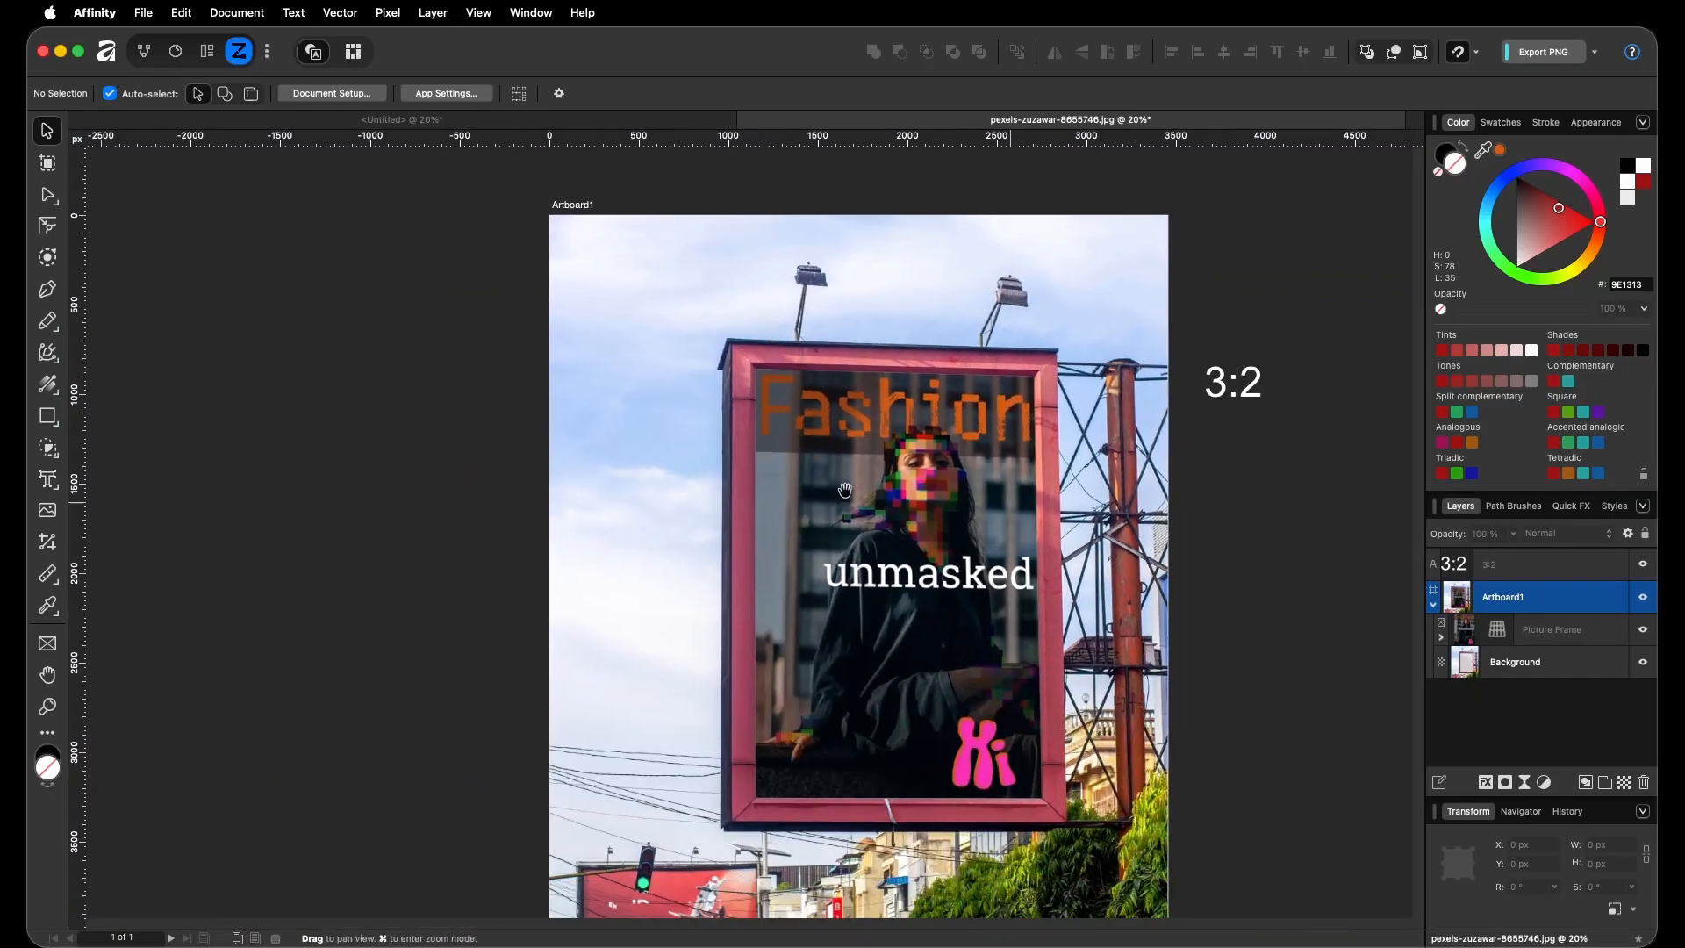
Hide the picture frame, trace the sunlight band's edges on the blank panel with black 12 px strokes, and undo the strokes
click(1643, 630)
scroll(913, 479, up, 2)
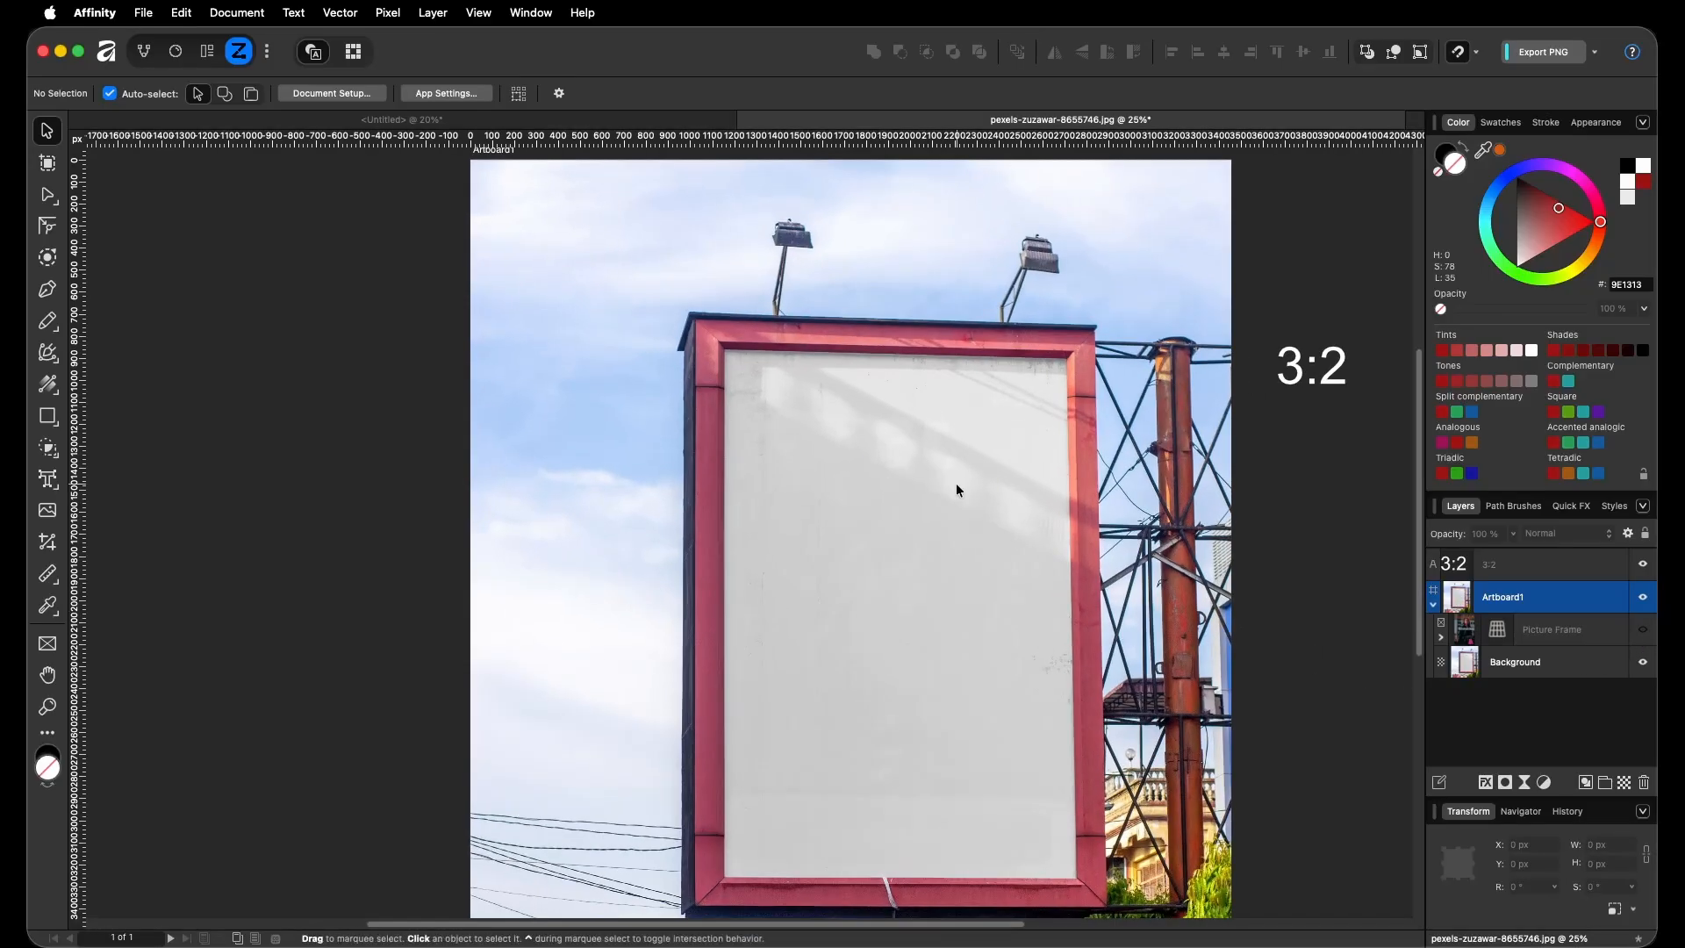
key(b)
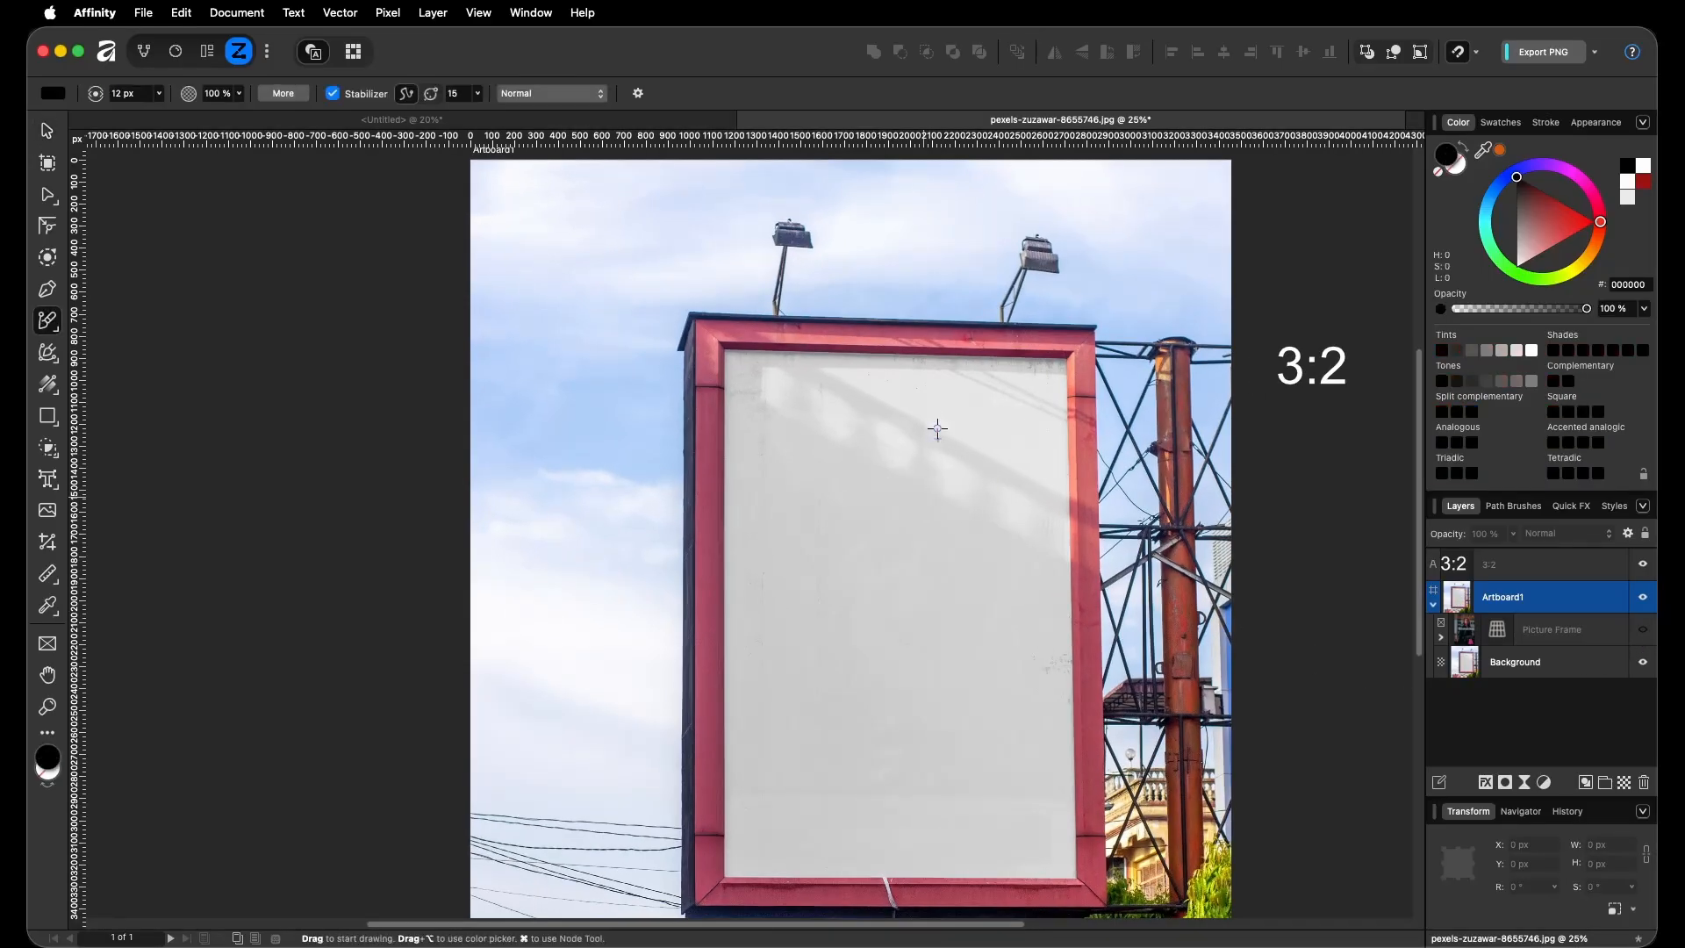
mouse_move(938, 429)
mouse_down()
mouse_move(952, 496)
mouse_move(856, 439)
mouse_move(1066, 540)
mouse_up()
key(super+z)
drag(817, 424, 1025, 530)
drag(874, 400, 1142, 539)
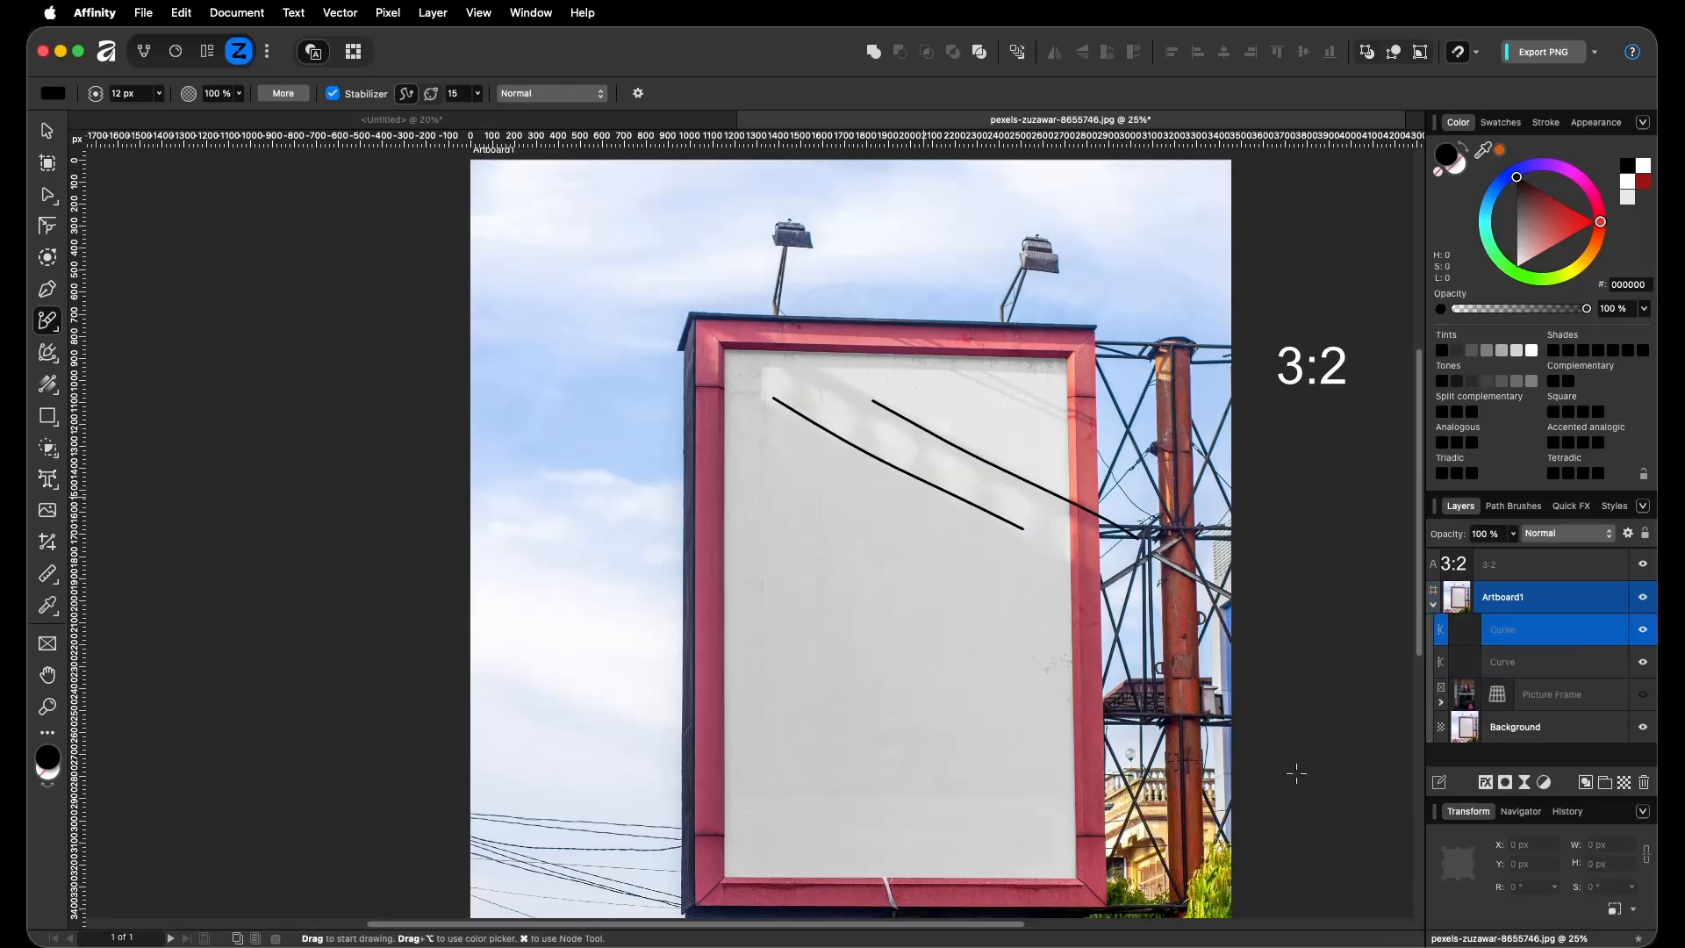
key(super+z)
key(super+z)
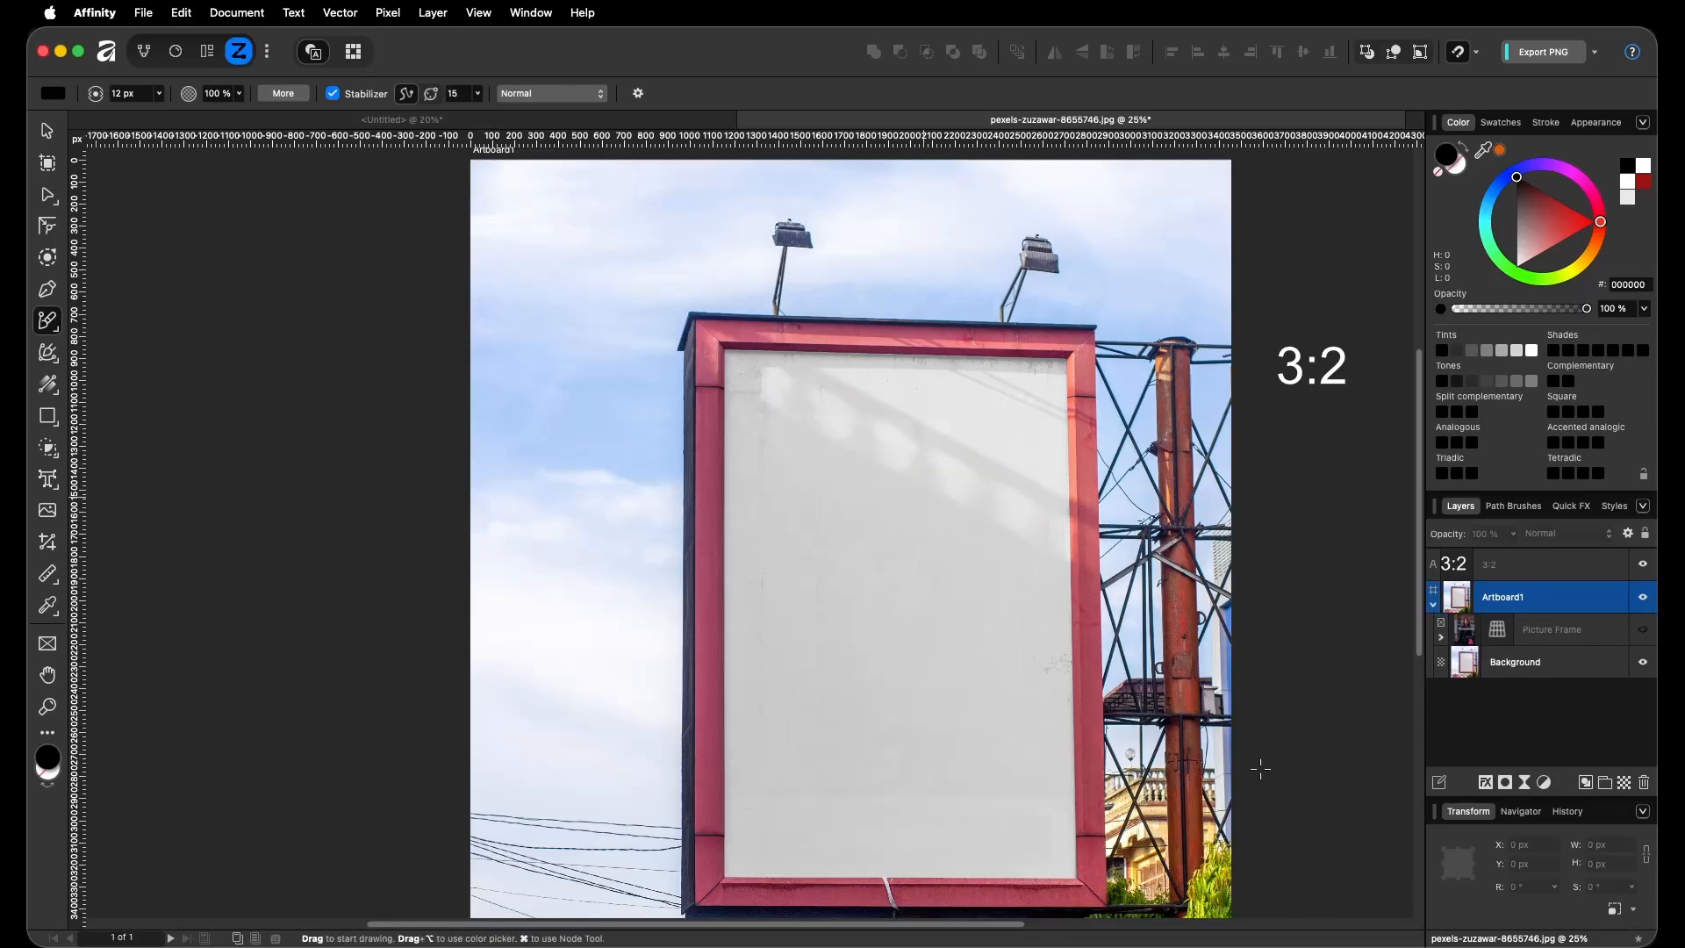
Show the poster's picture frame again and try sampling a dark colour from the artwork
click(1641, 632)
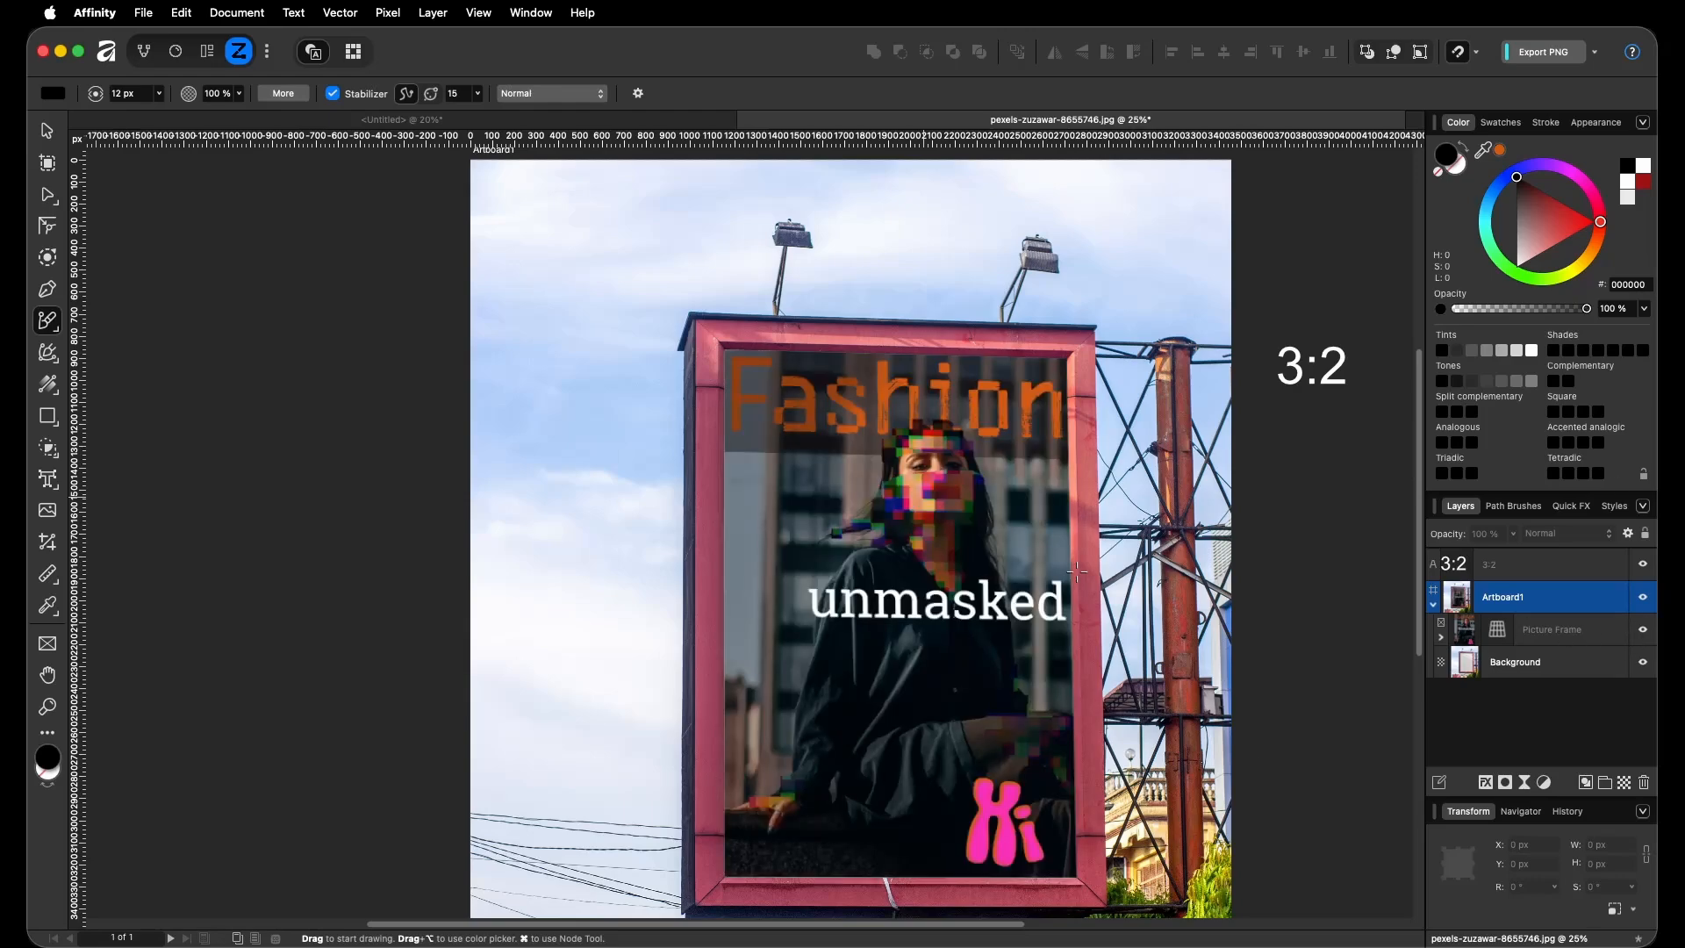
mouse_move(1484, 150)
mouse_down()
mouse_move(925, 493)
mouse_move(1020, 516)
mouse_move(948, 461)
mouse_move(1007, 487)
mouse_up()
key(super+z)
key(super+z)
drag(1081, 615, 941, 548)
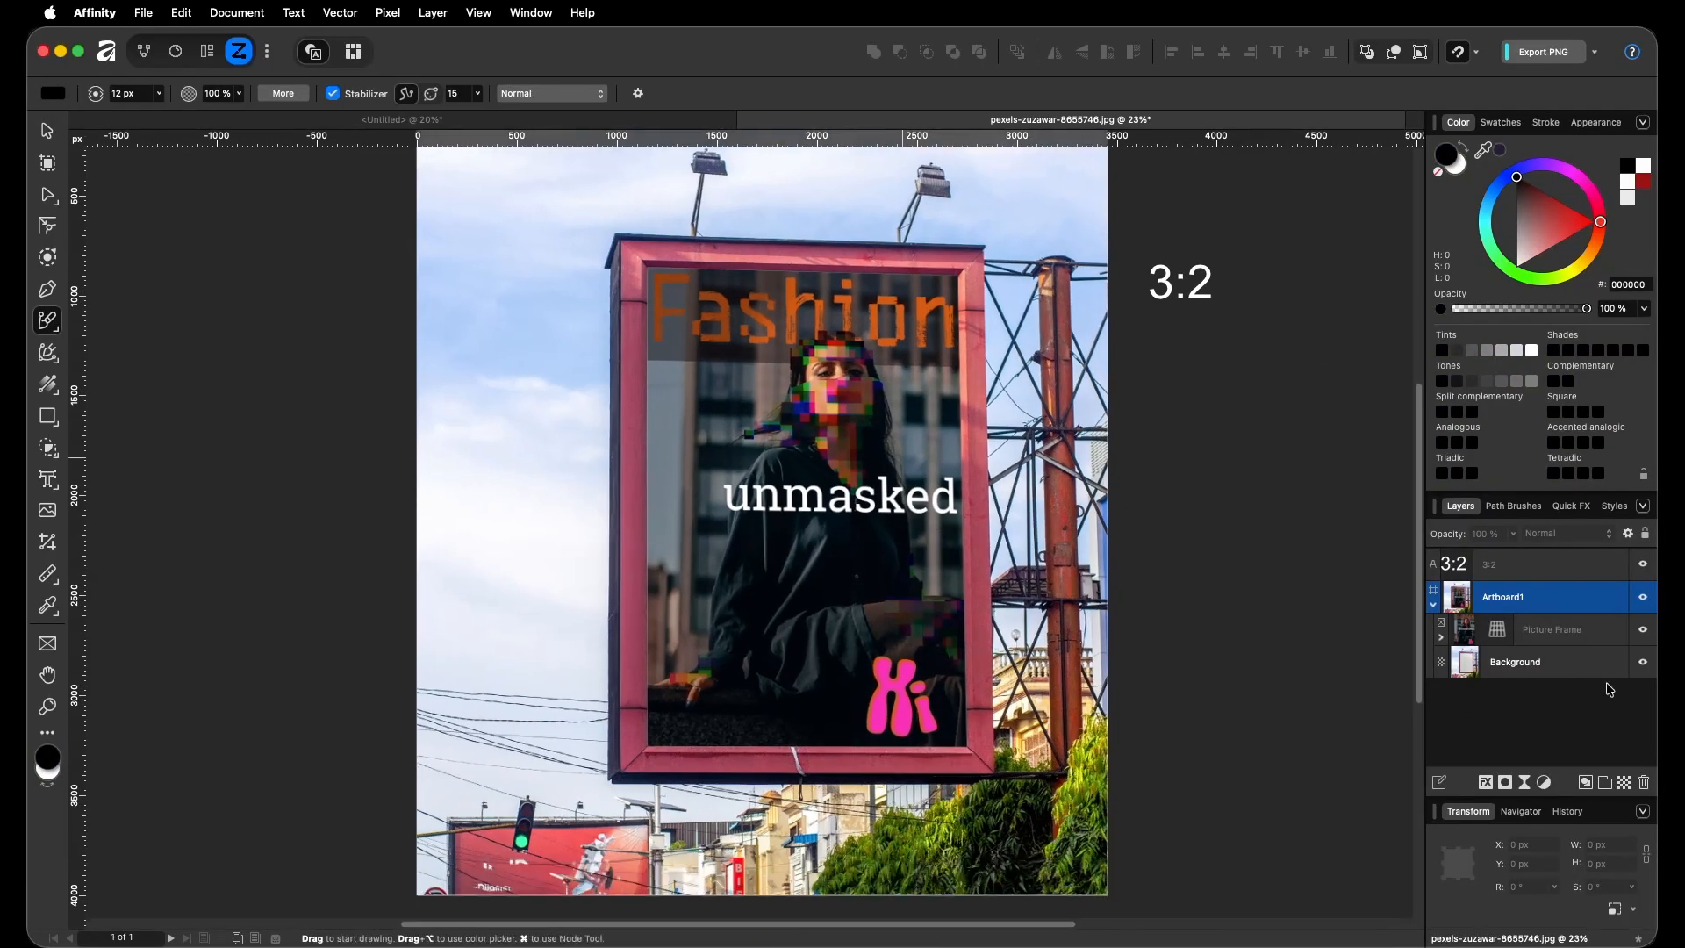
Duplicate the Background photo layer and lock the original
click(1559, 663)
click(1438, 780)
click(1554, 698)
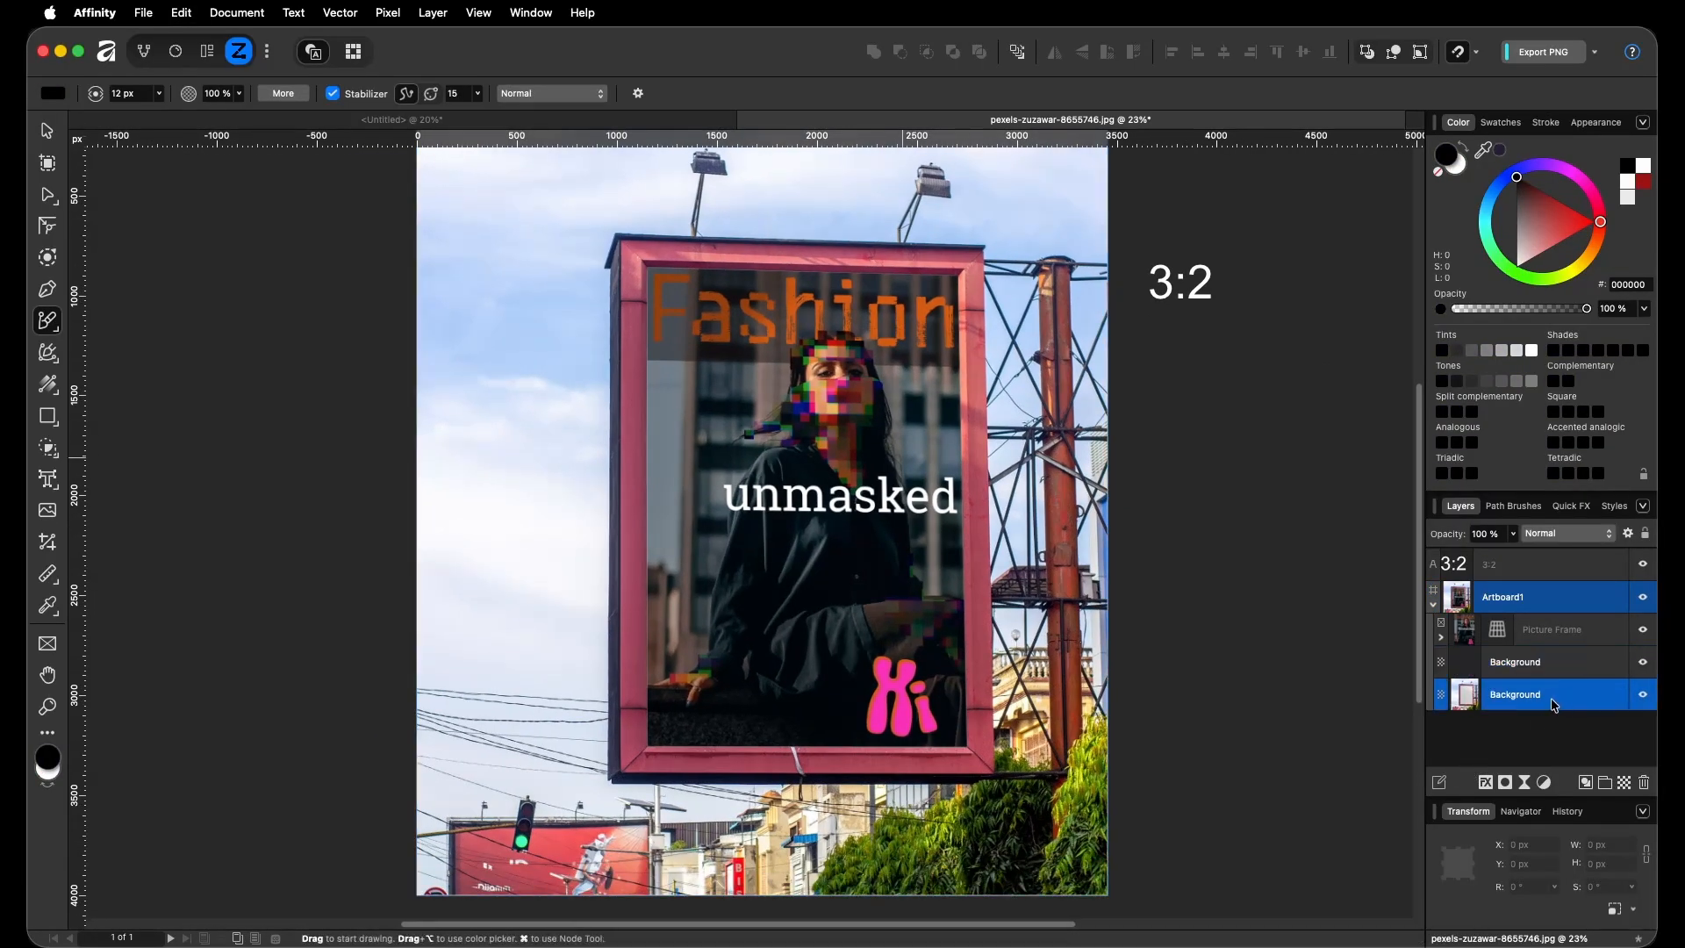
Move the Background copy above the picture frame in the layer order and hide the picture frame
drag(1545, 667, 1544, 615)
click(1644, 669)
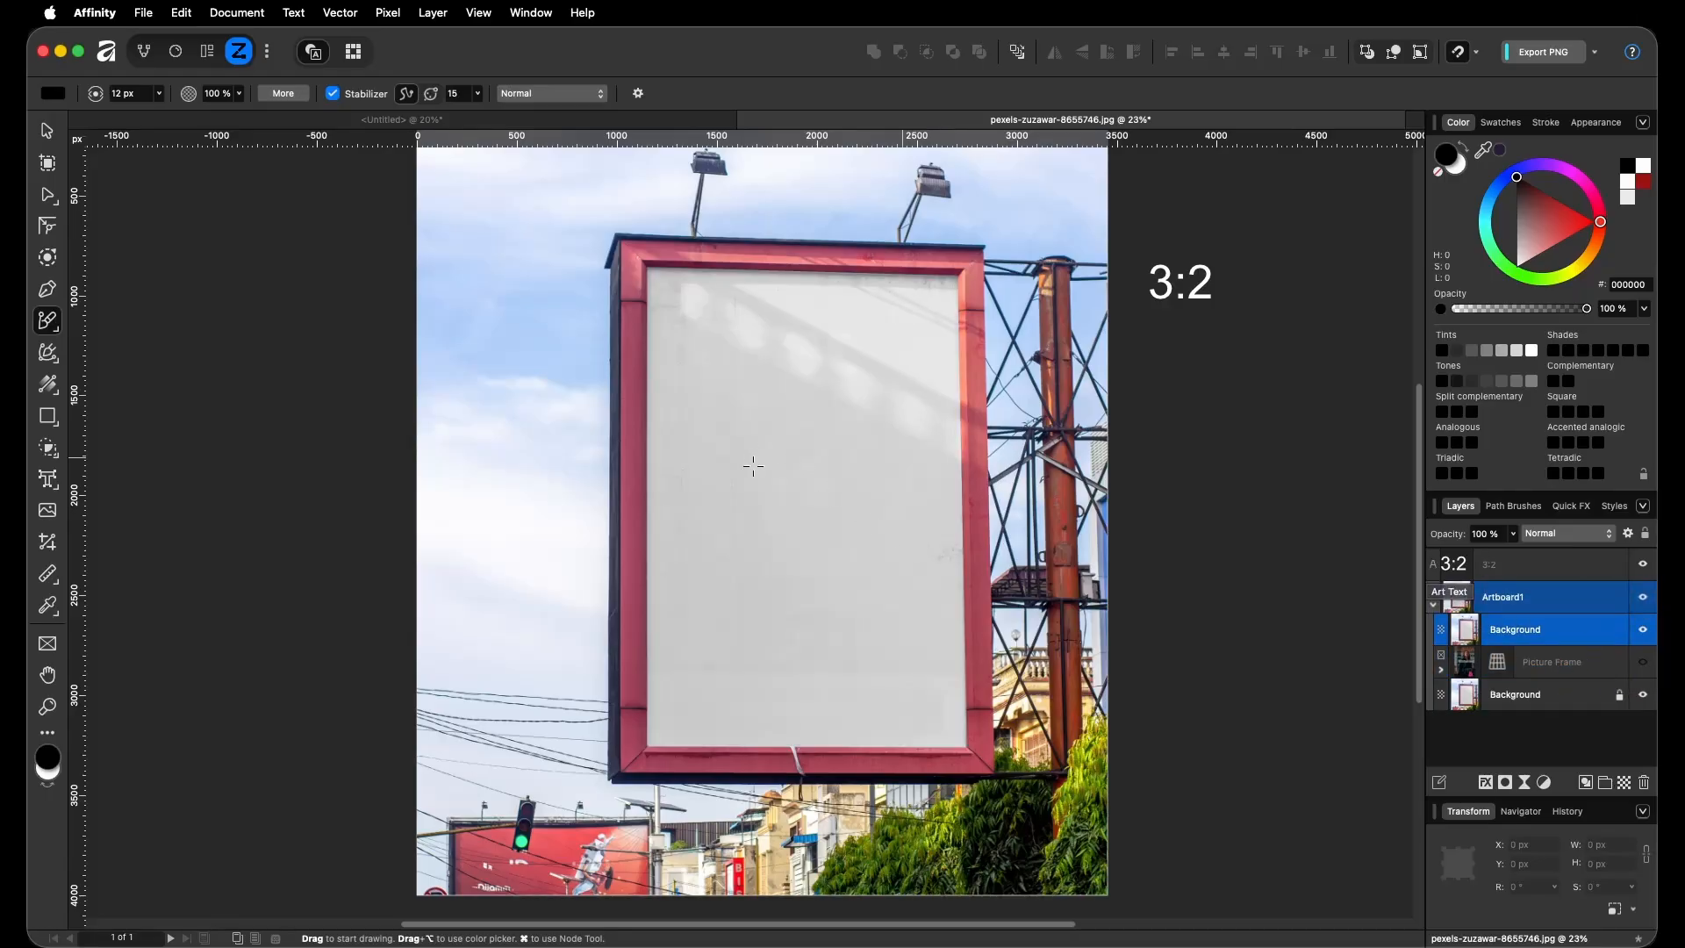
Add a Levels adjustment above the Background copy with the black level at 76 % and the white level at 91 %
key(v)
key(space)
drag(845, 476, 849, 498)
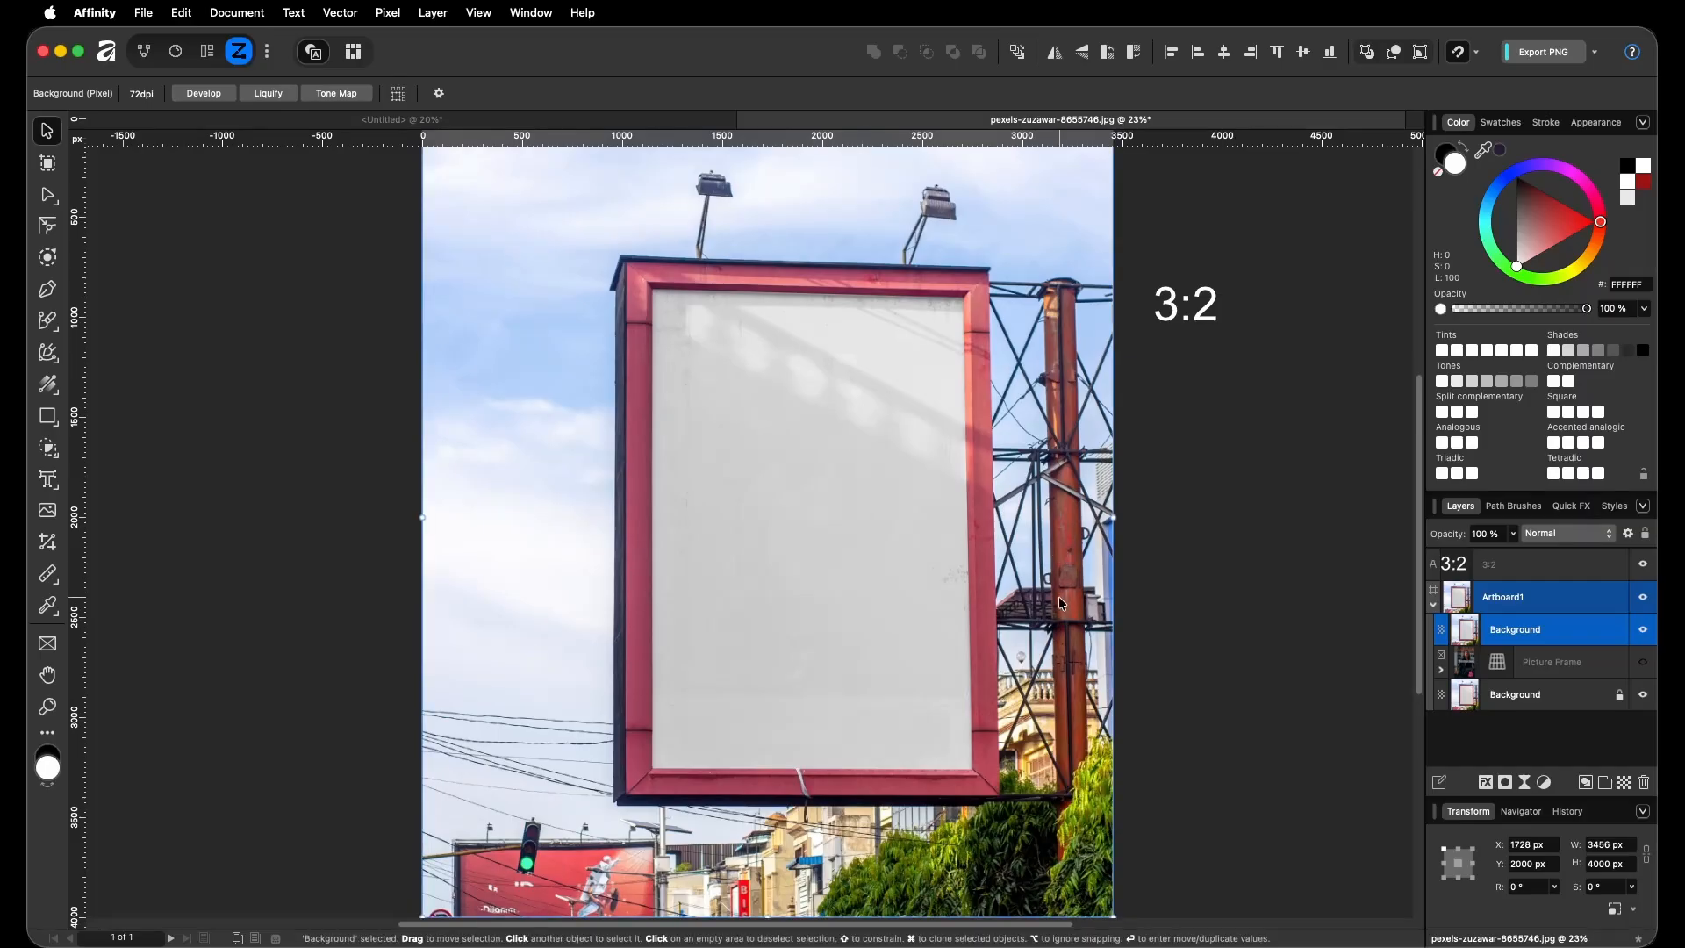
key(super+l)
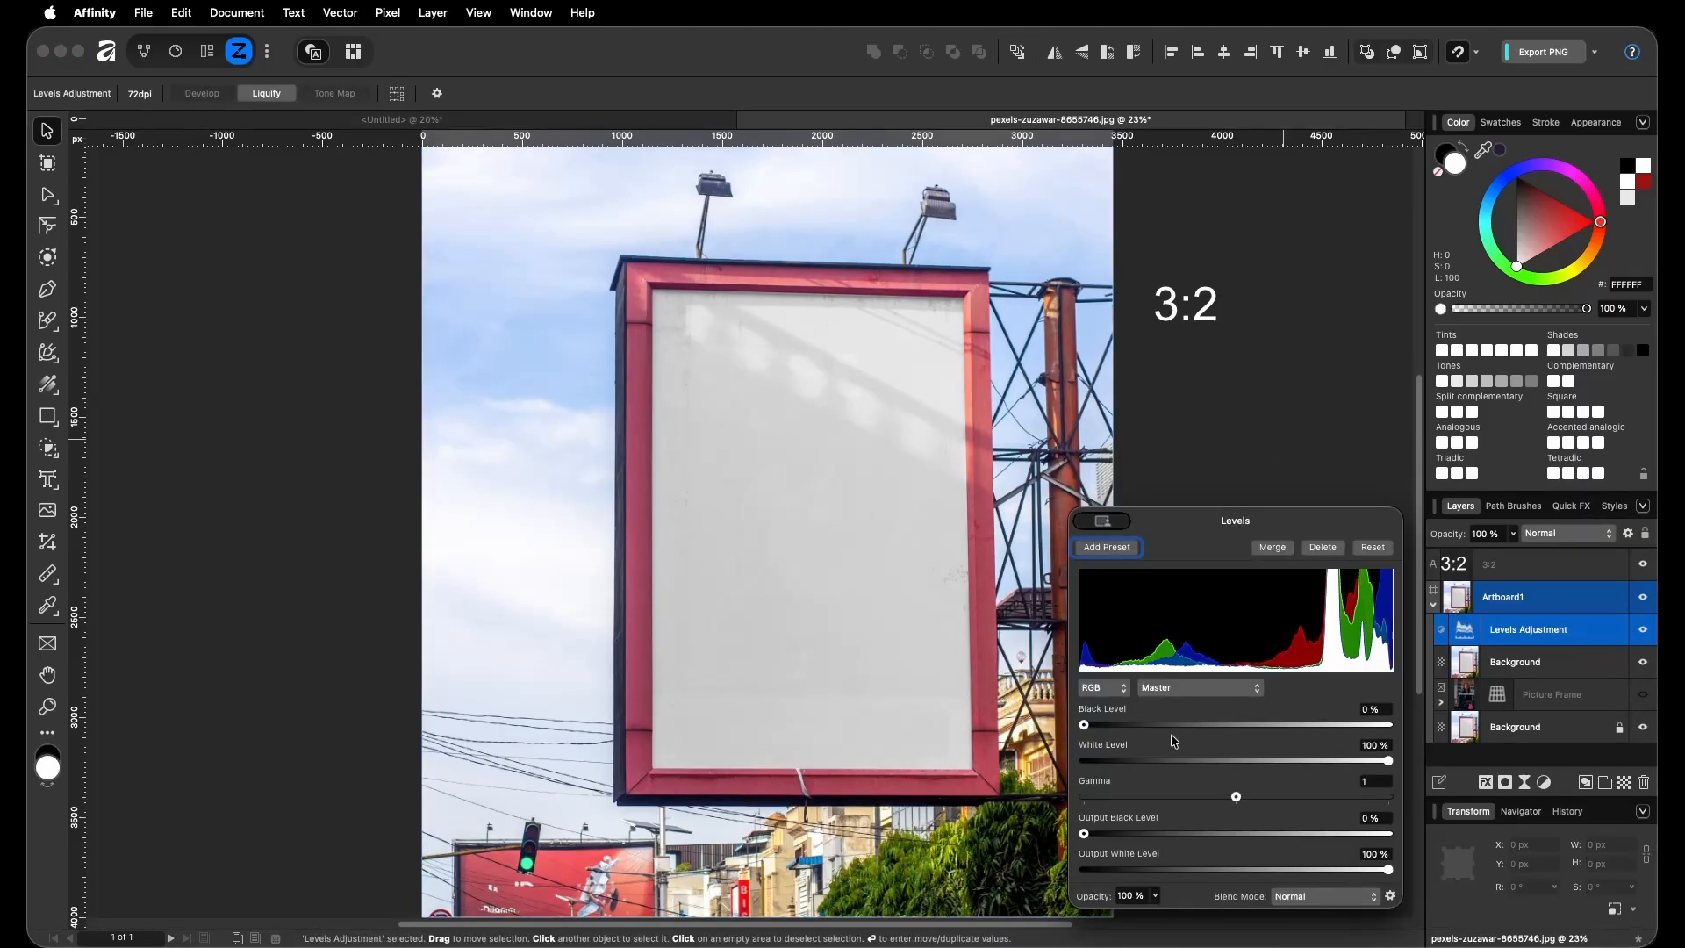
drag(1085, 725, 1324, 735)
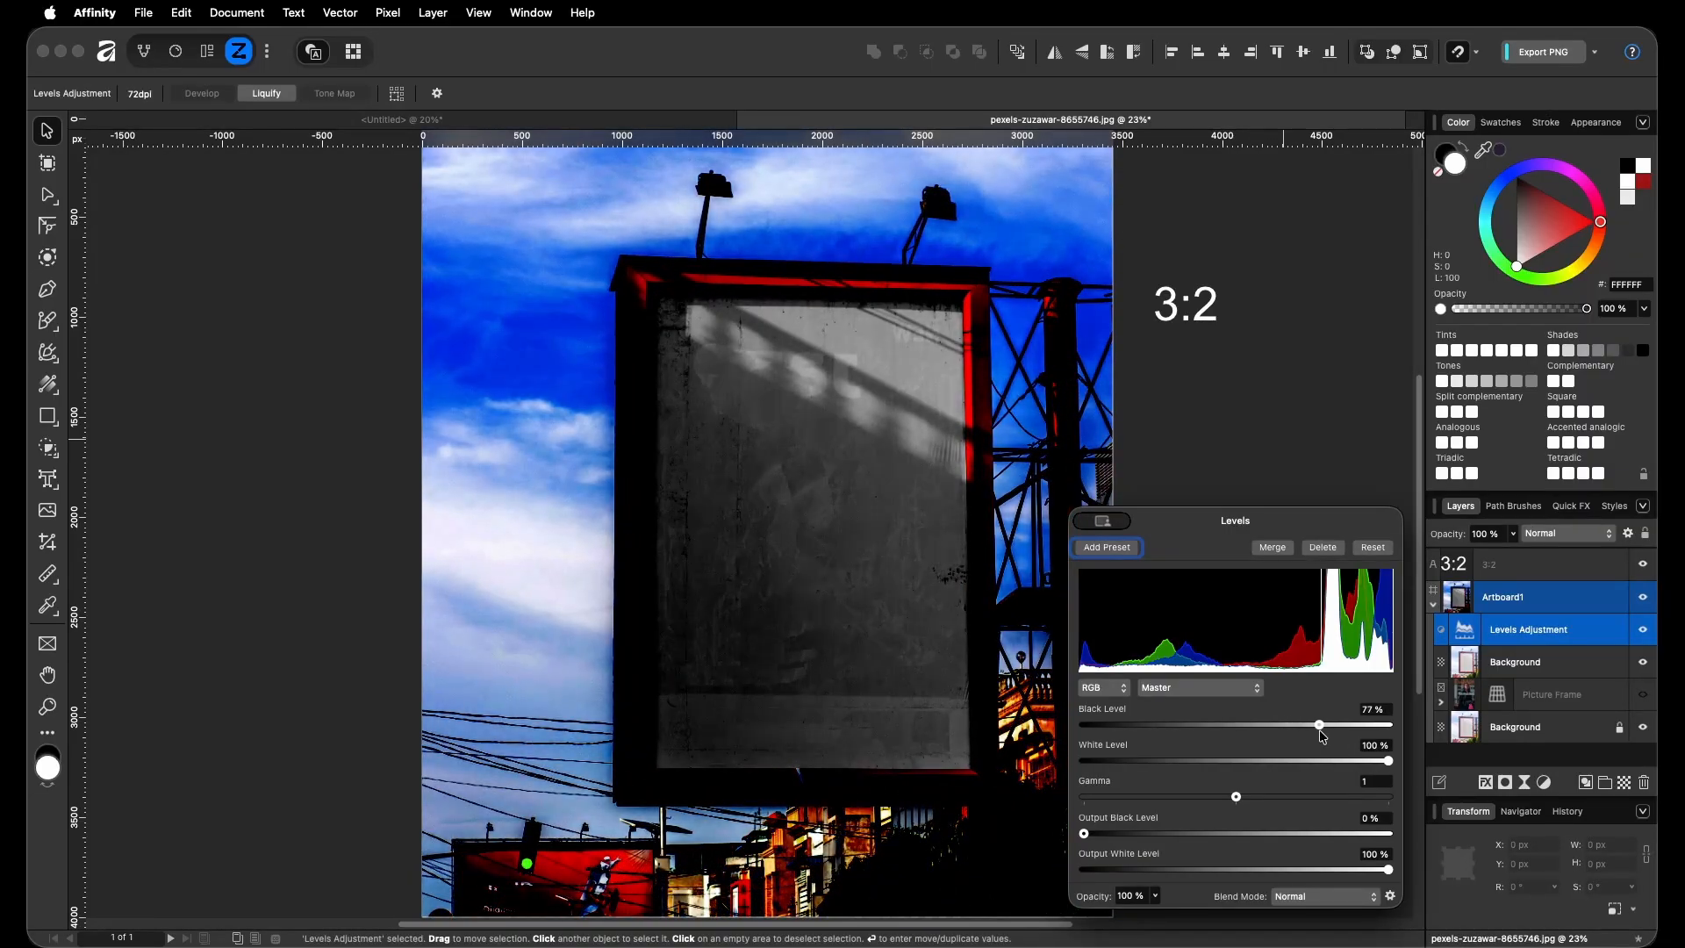
drag(1387, 762, 1357, 761)
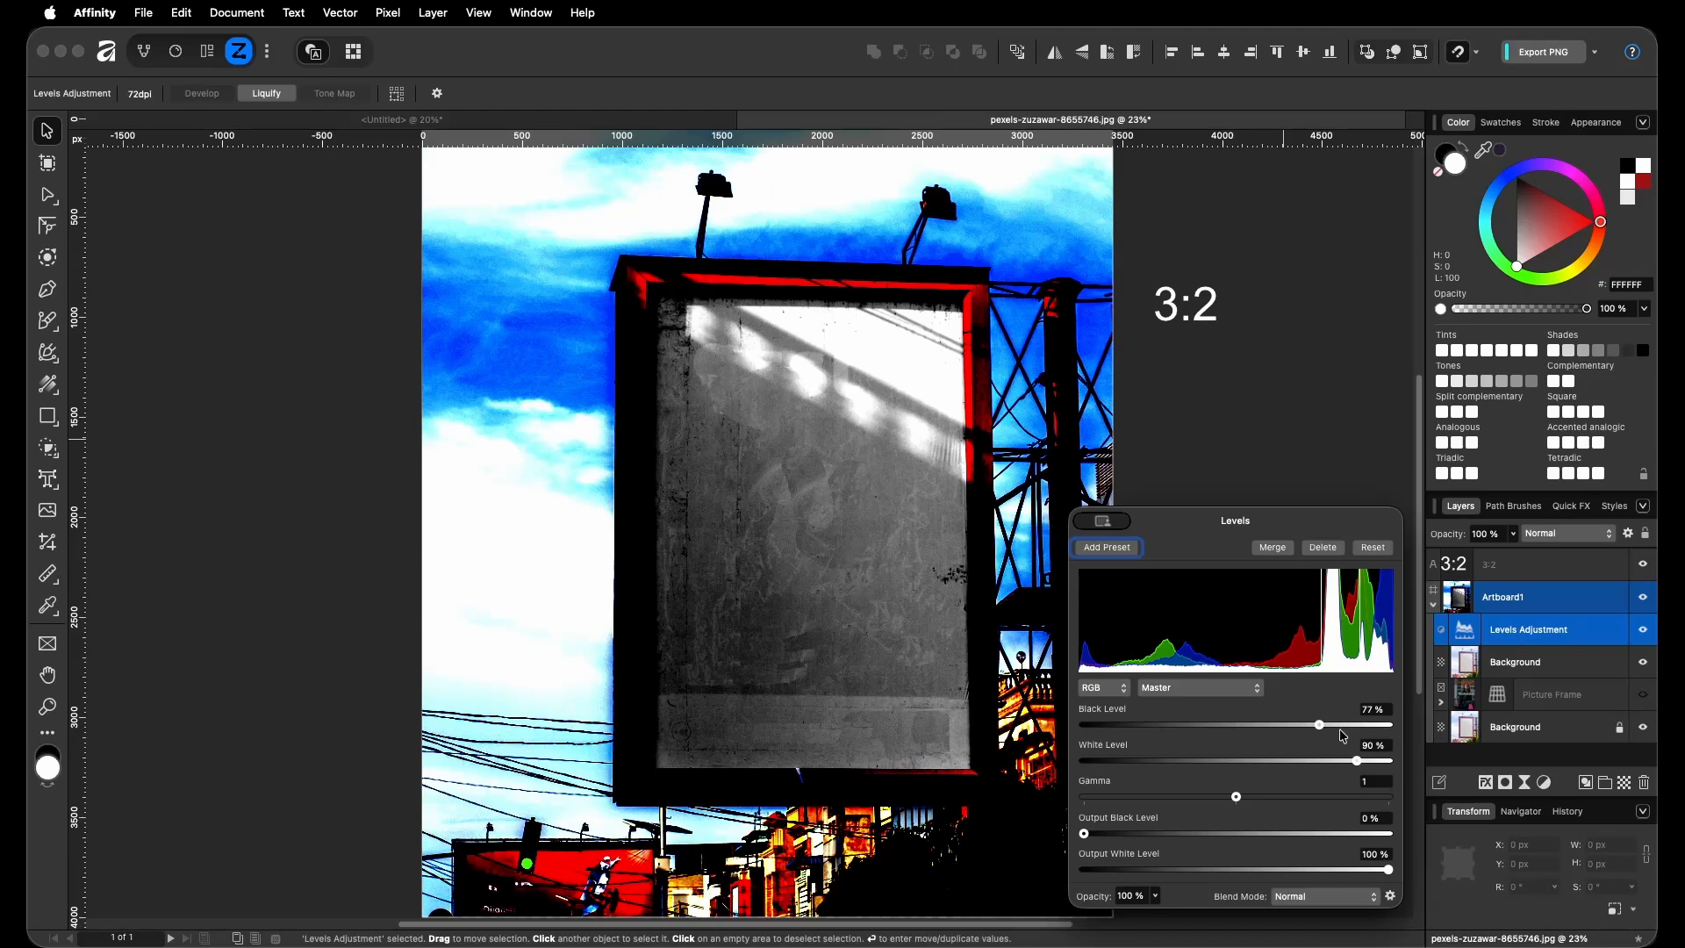
drag(1321, 729, 1360, 760)
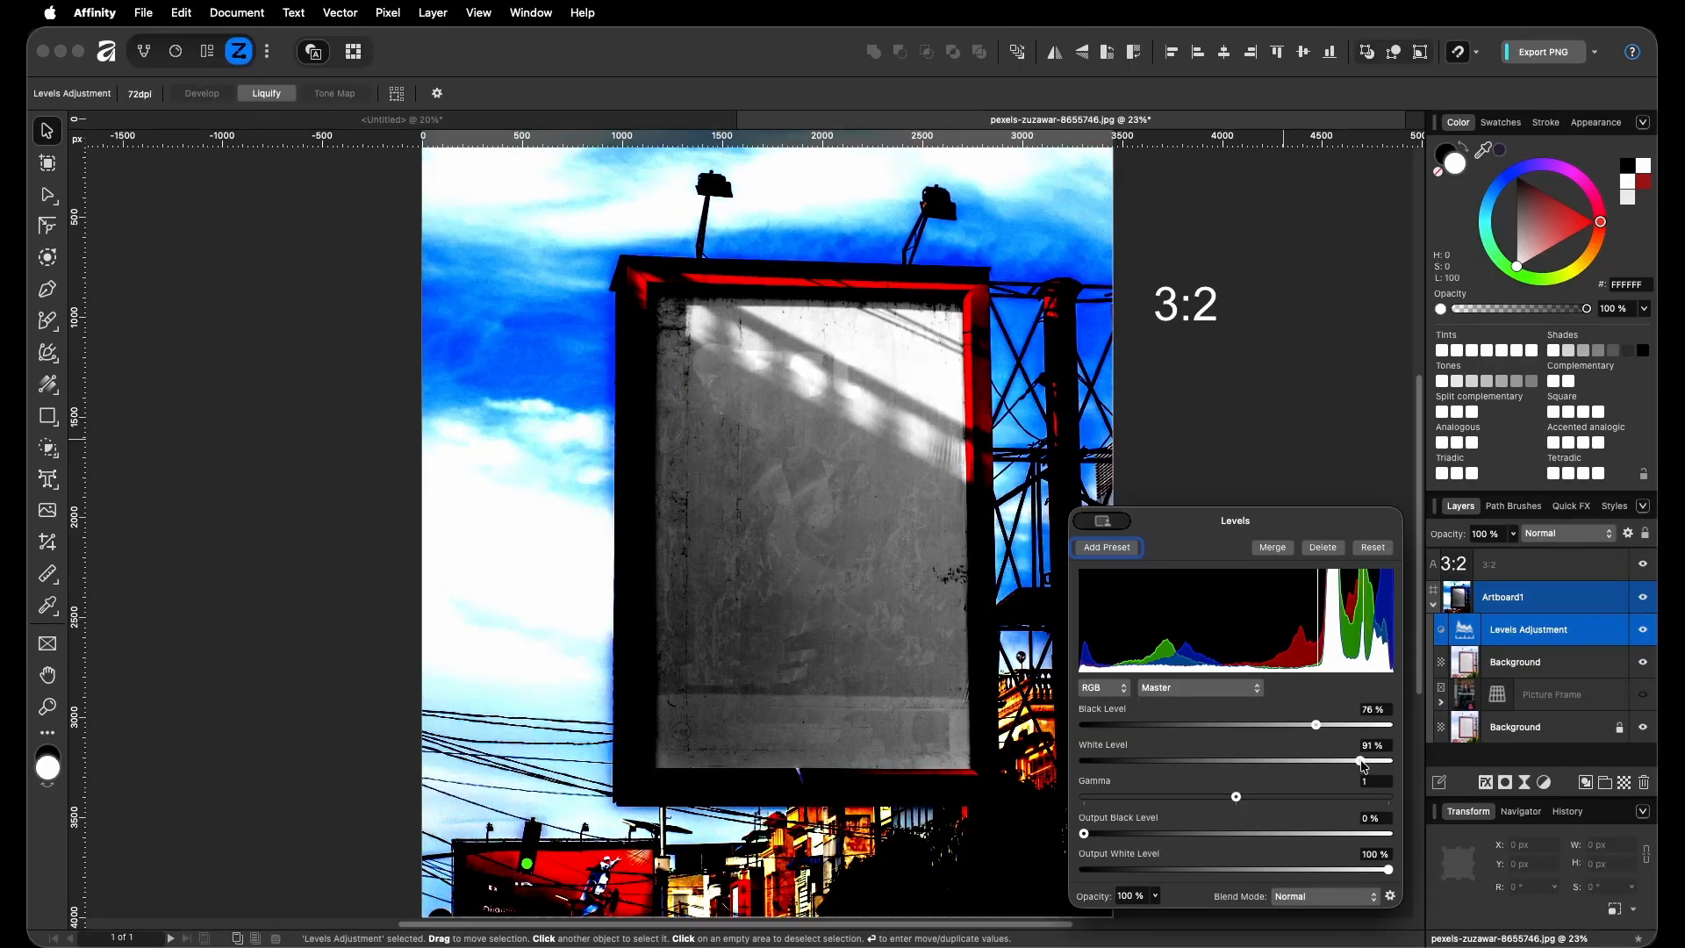
click(1093, 527)
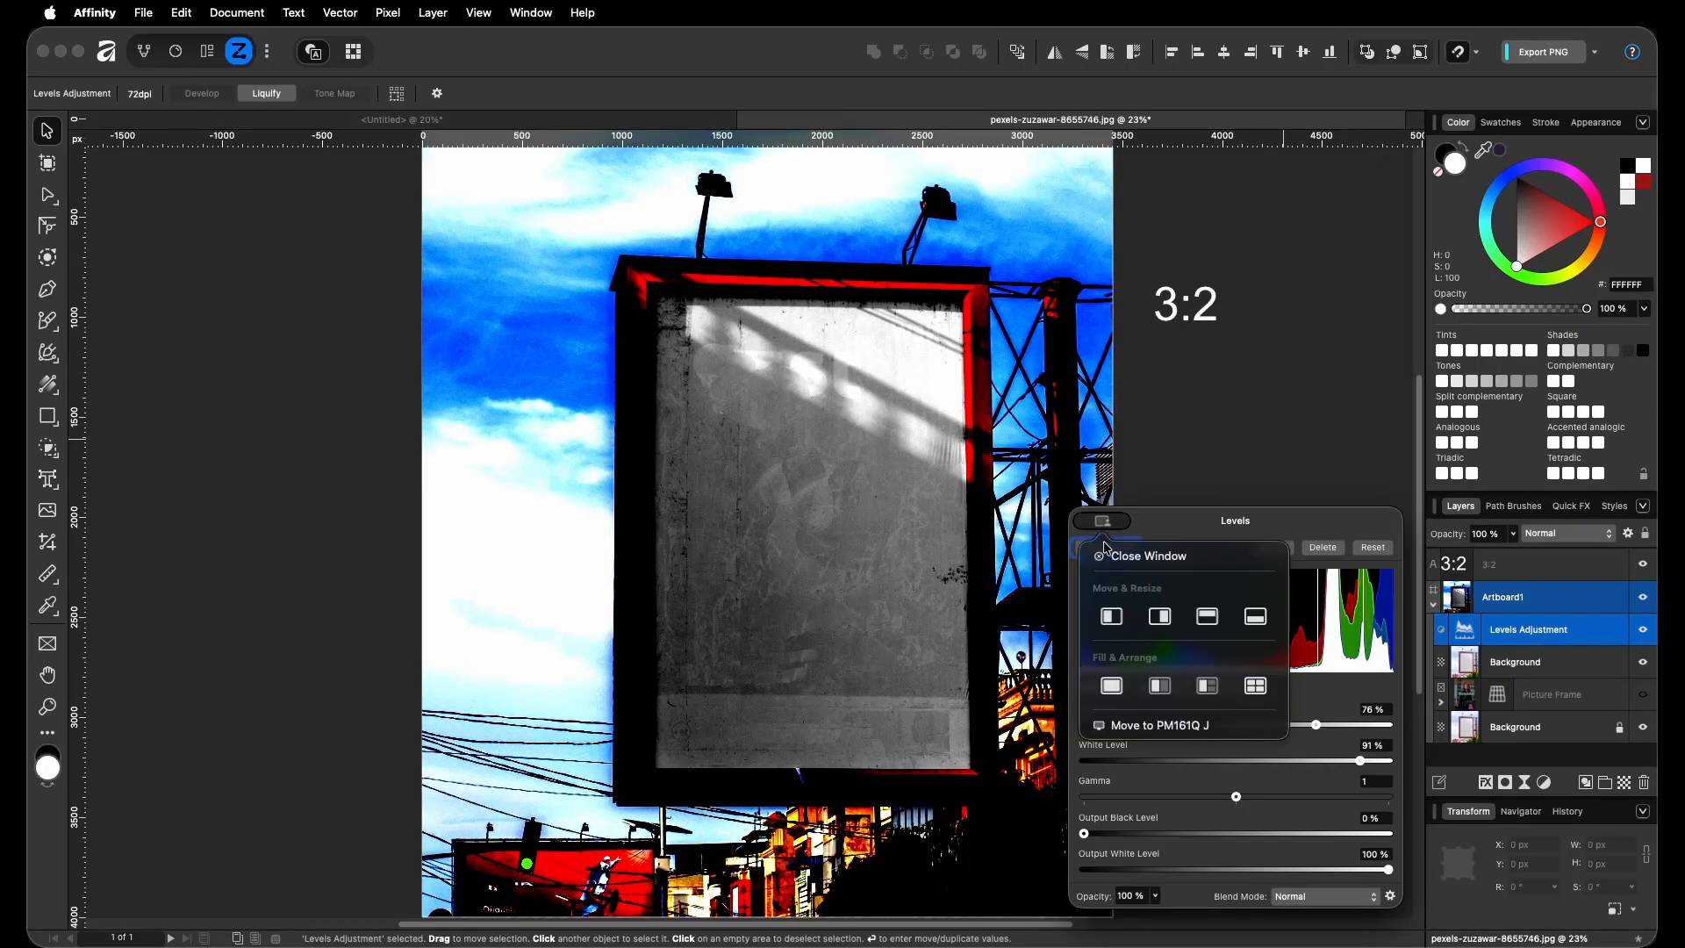
click(1098, 553)
Duplicate the picture frame as a visible copy above the Levels adjustment and convert that copy to curves
click(1501, 703)
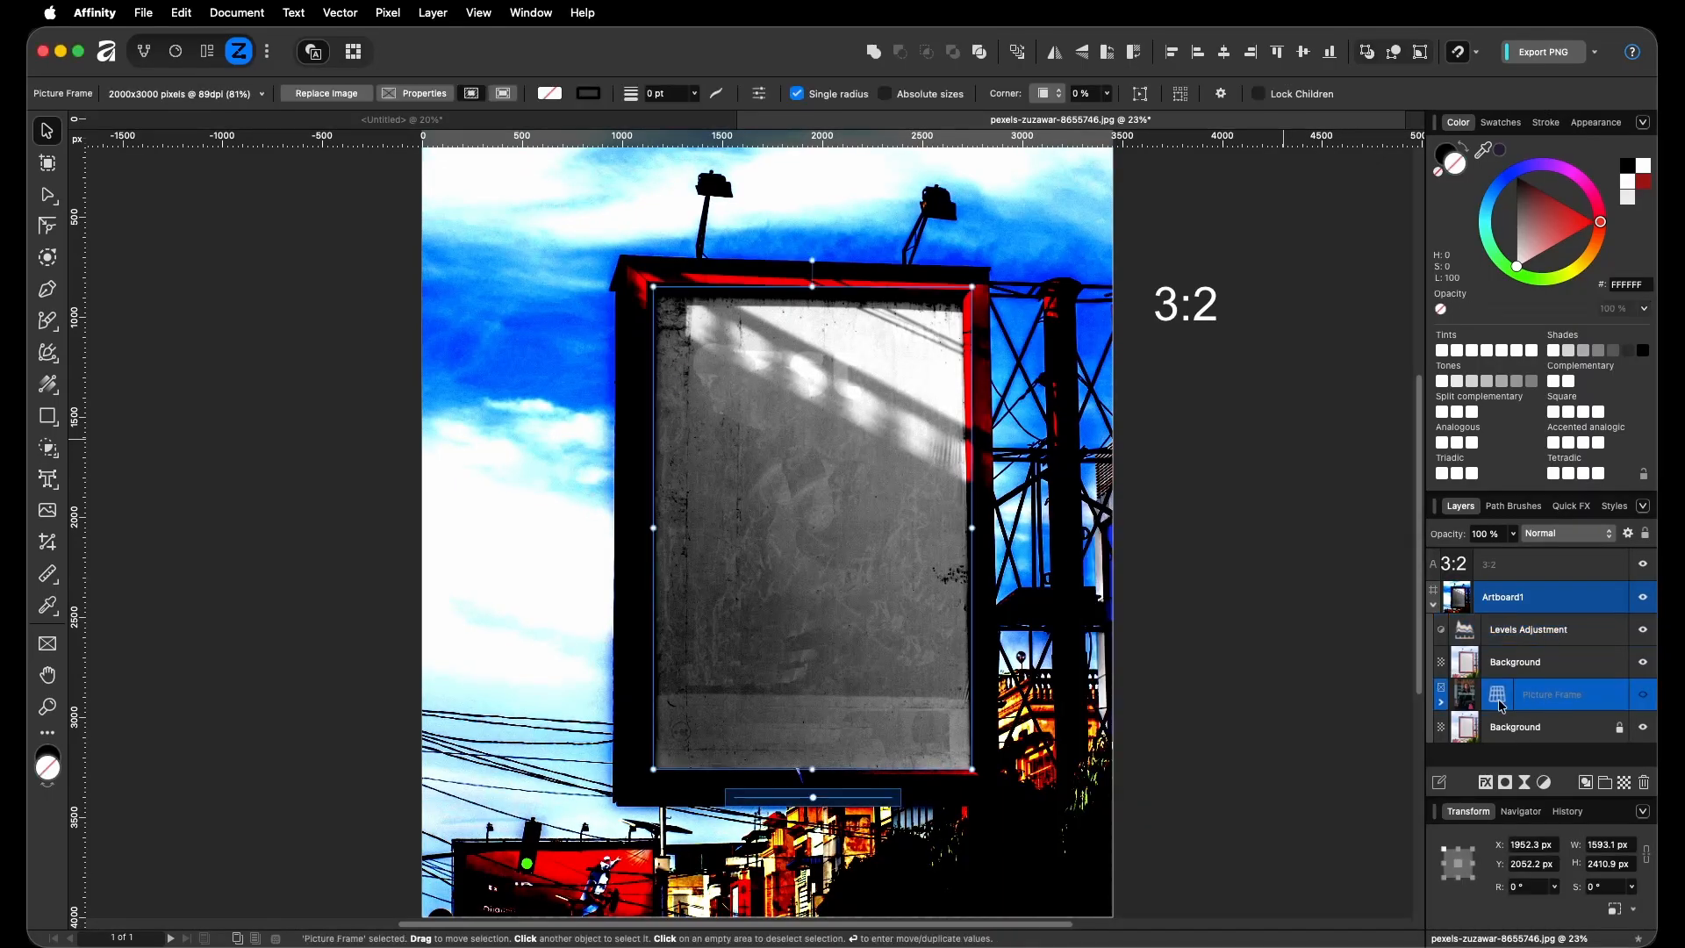
key(super+j)
drag(1531, 702, 1543, 629)
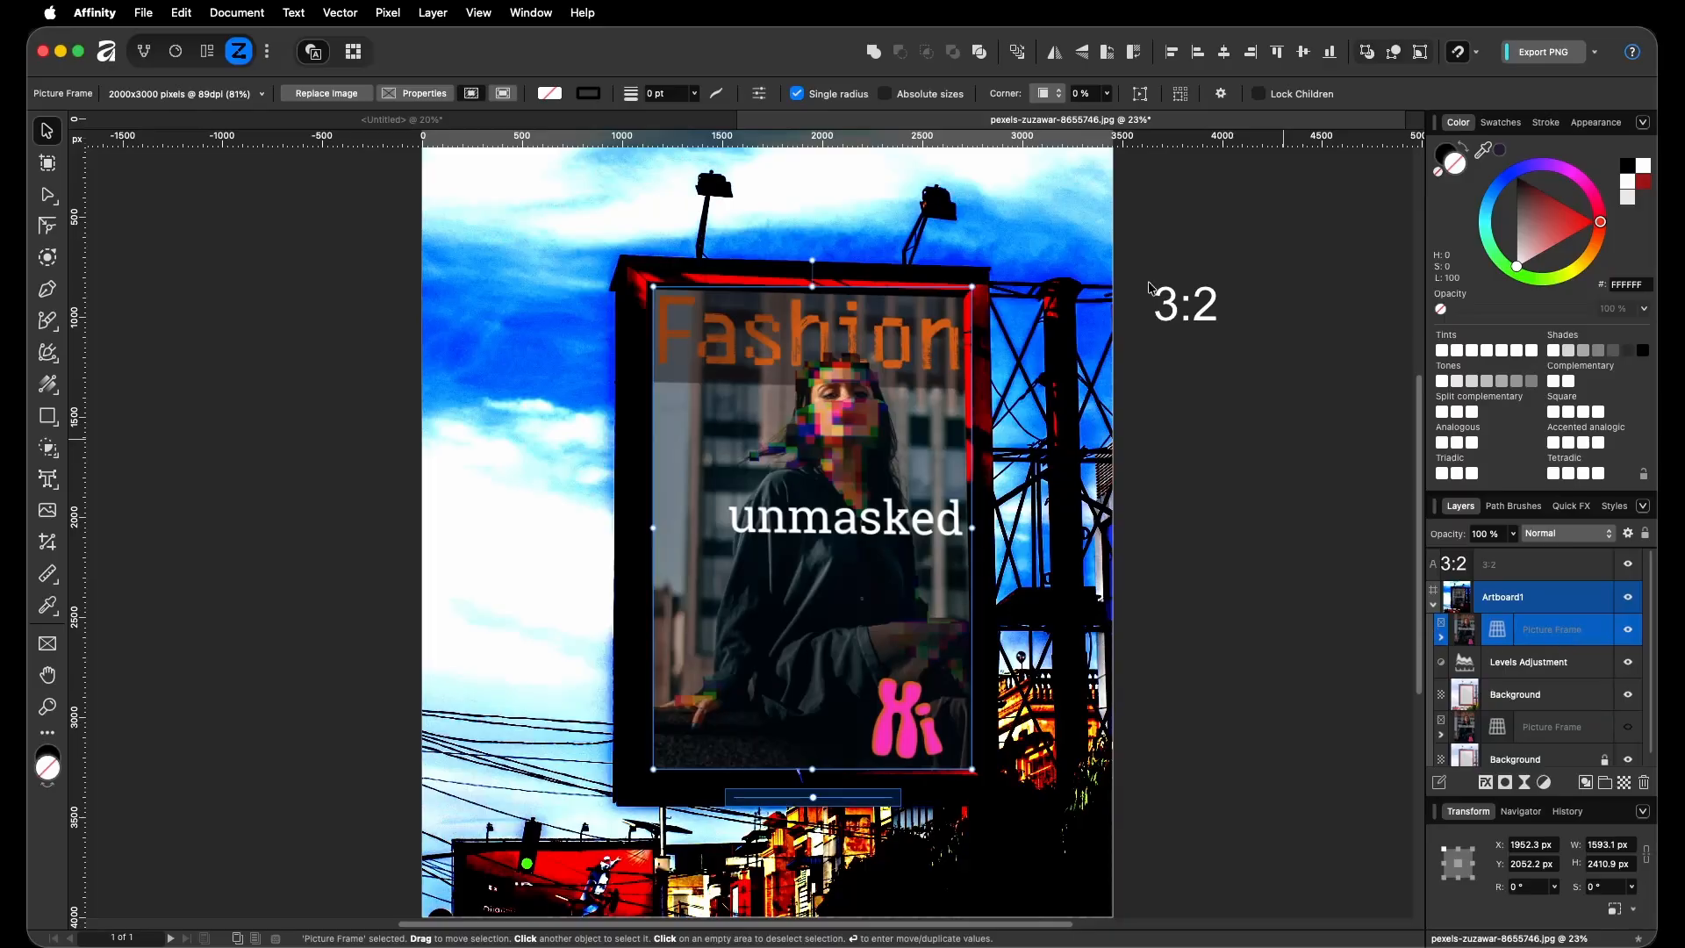
click(1140, 95)
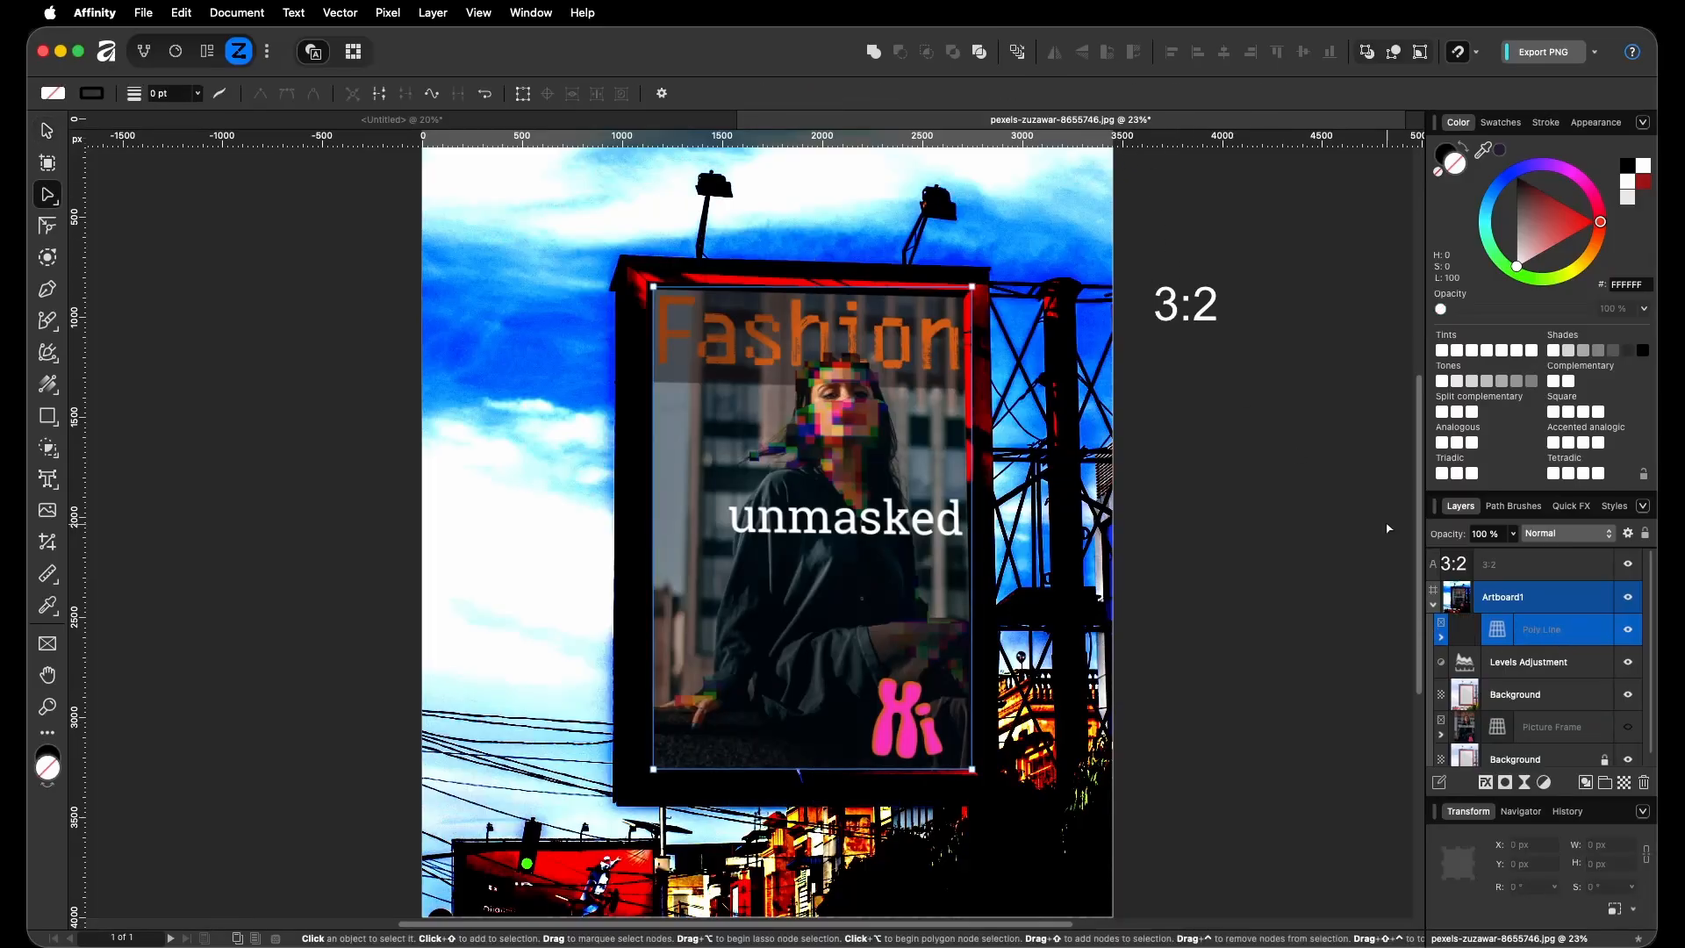
Delete the nested poster image from the converted frame shape and fill the shape with solid red EE0000
click(1440, 638)
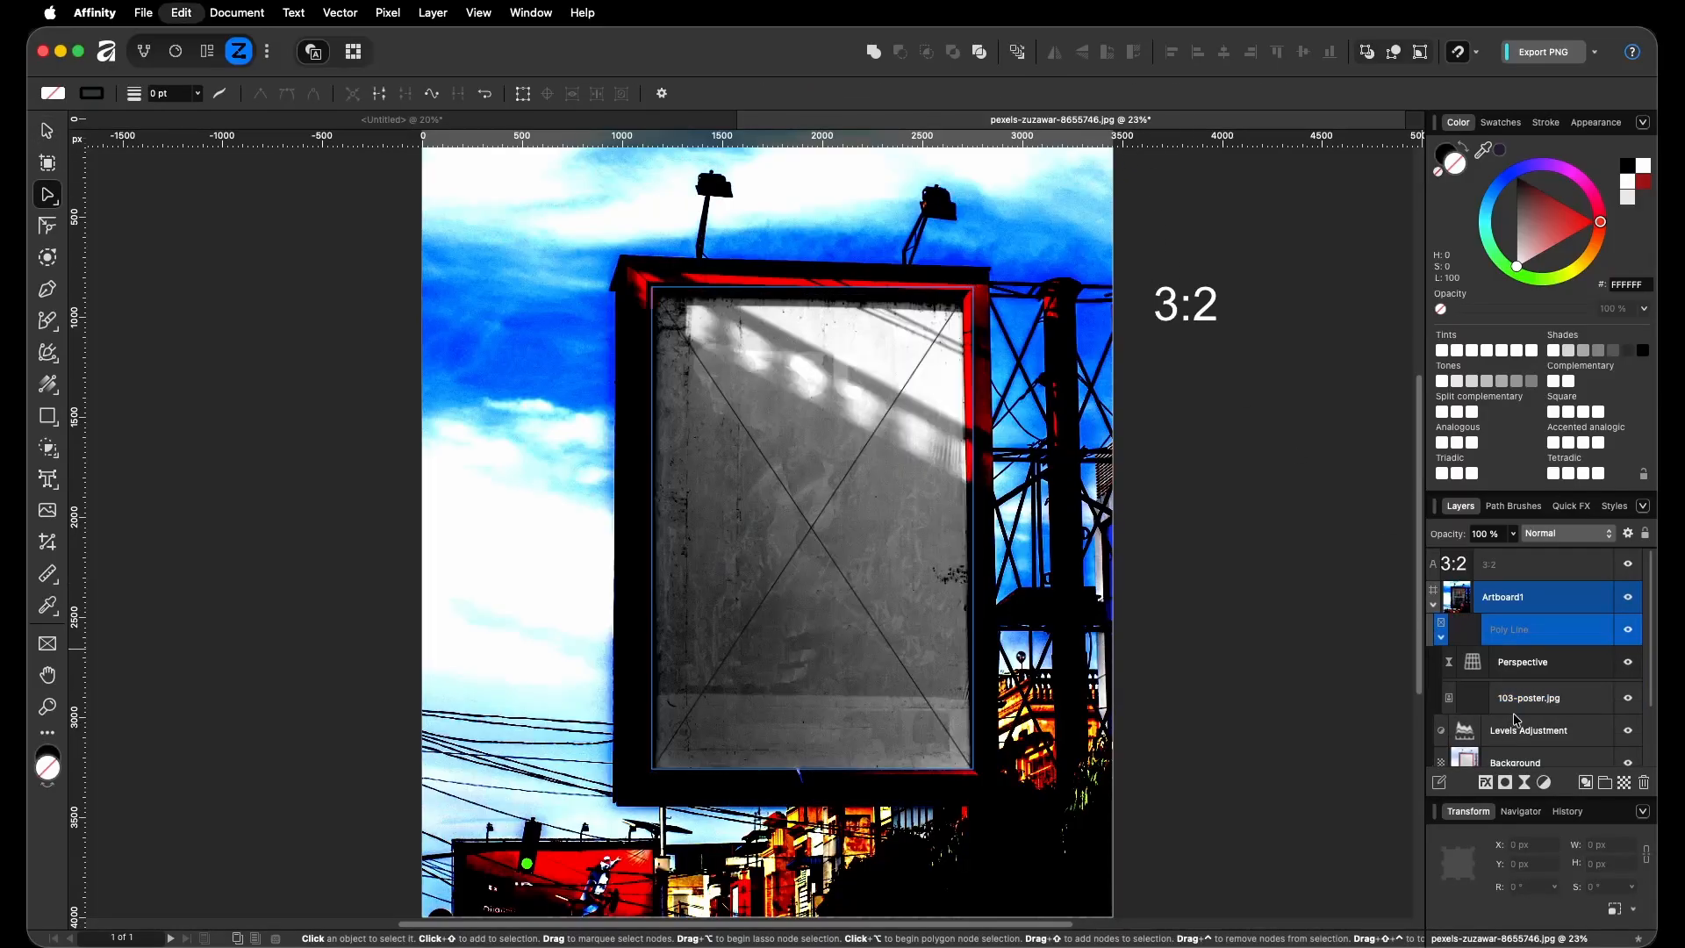
click(1589, 219)
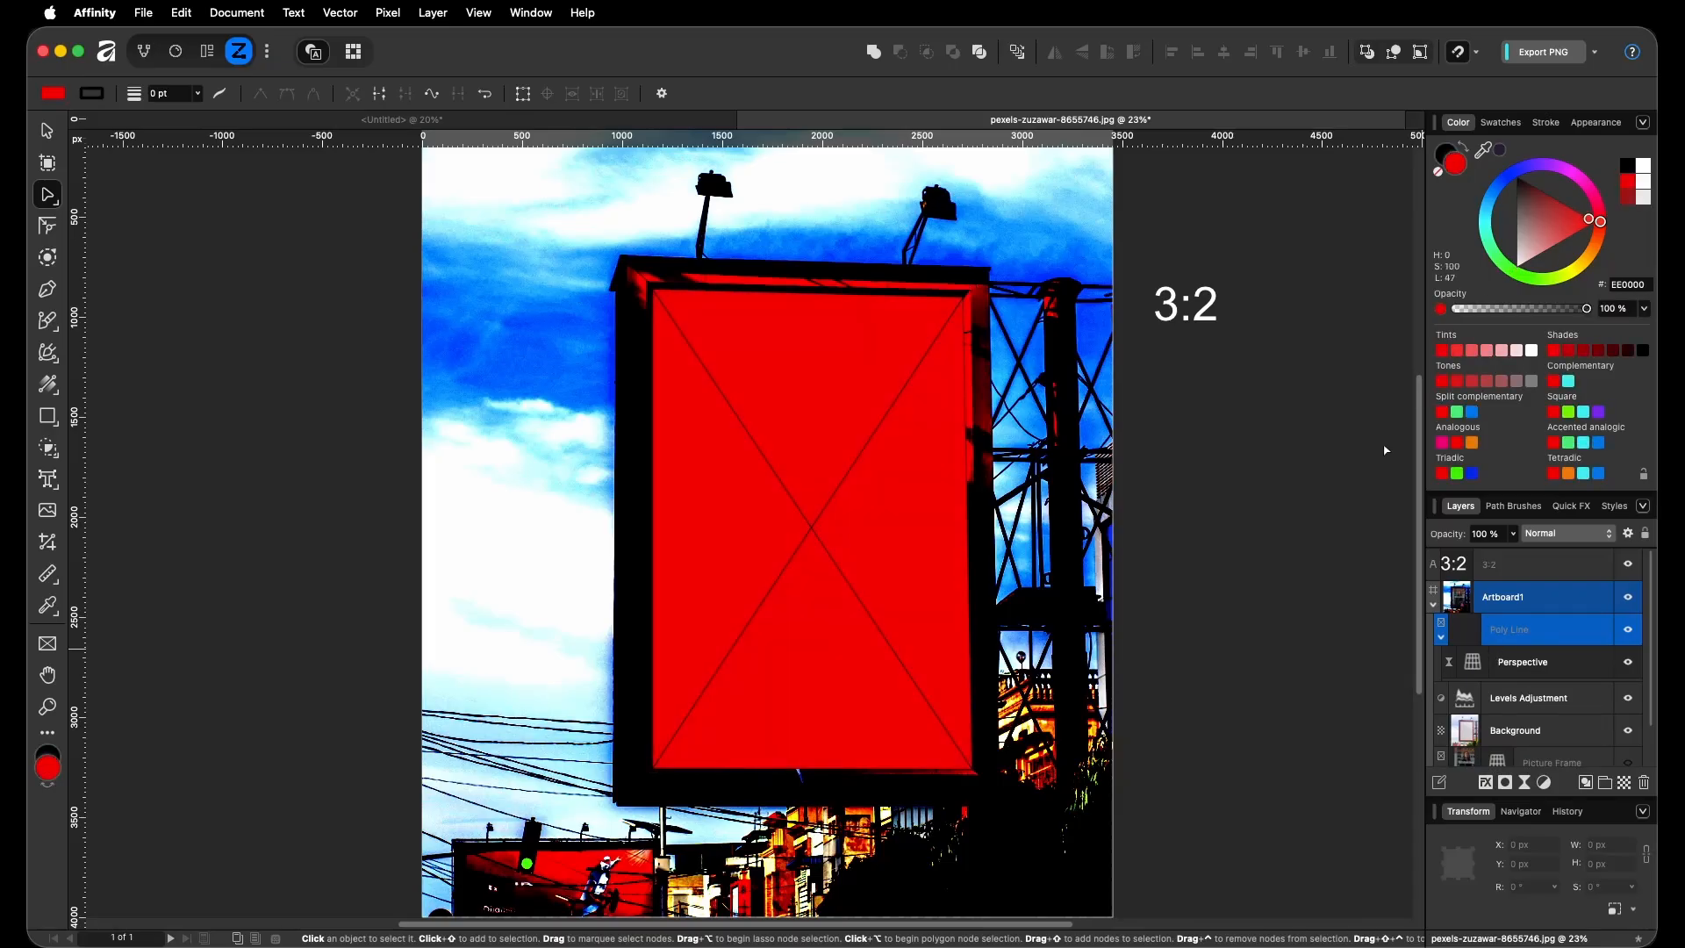
Attach the Levels adjustment to the Background copy and apply the red frame shape as that layer's mask
click(1524, 692)
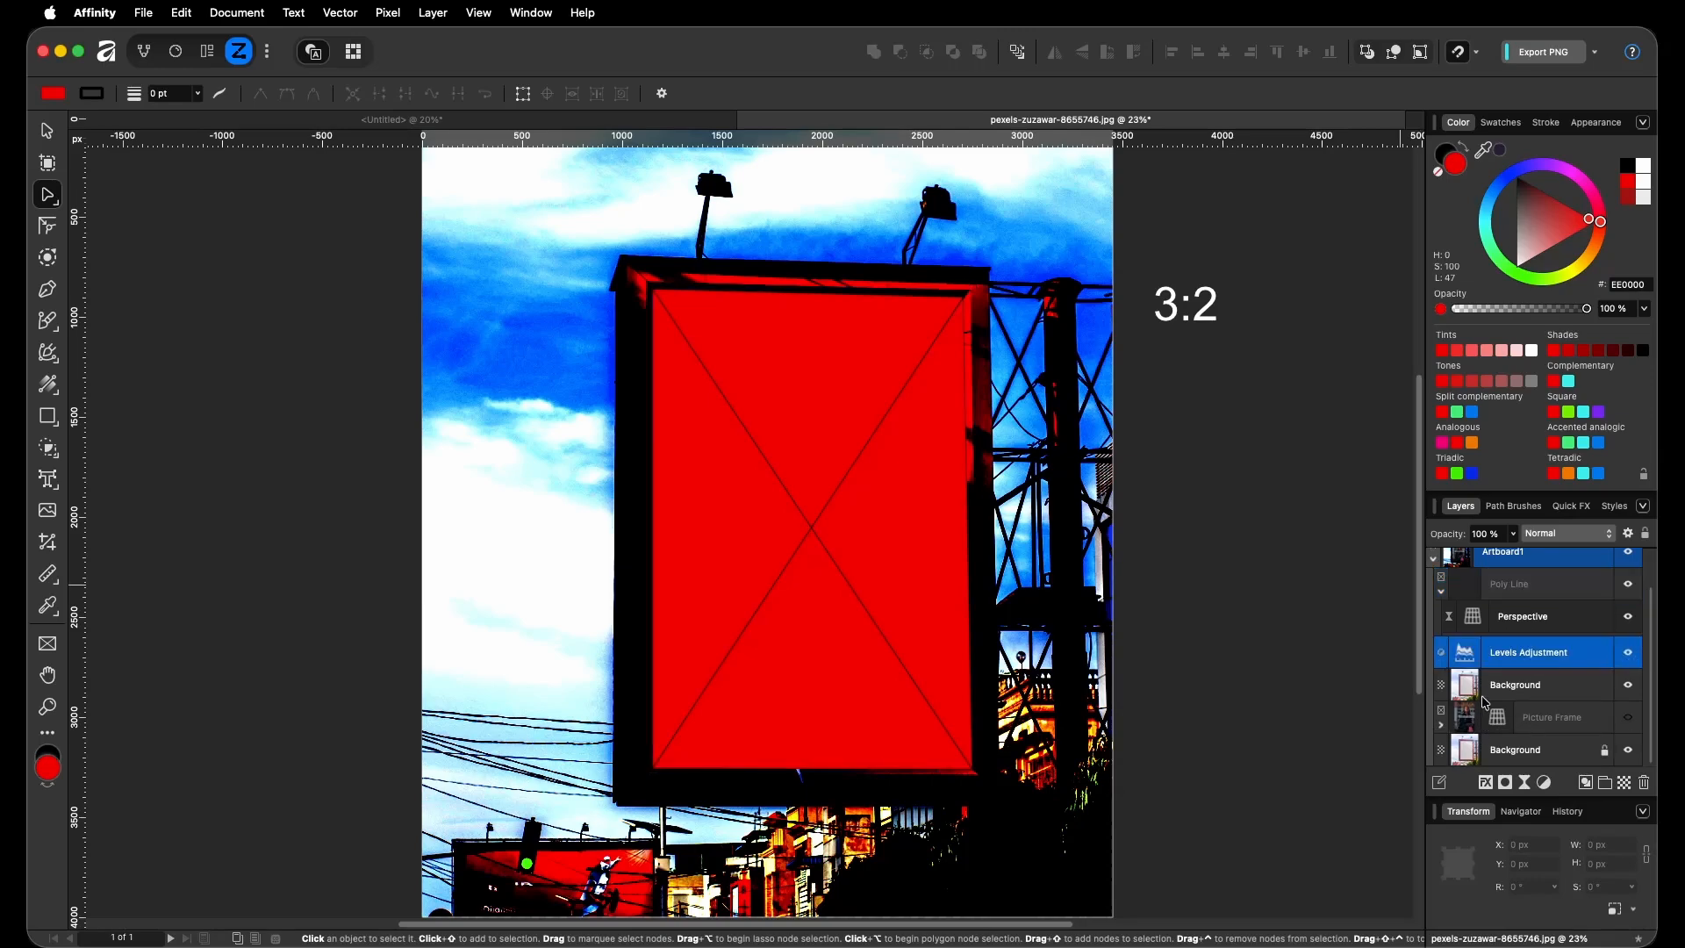
drag(1468, 662, 1470, 694)
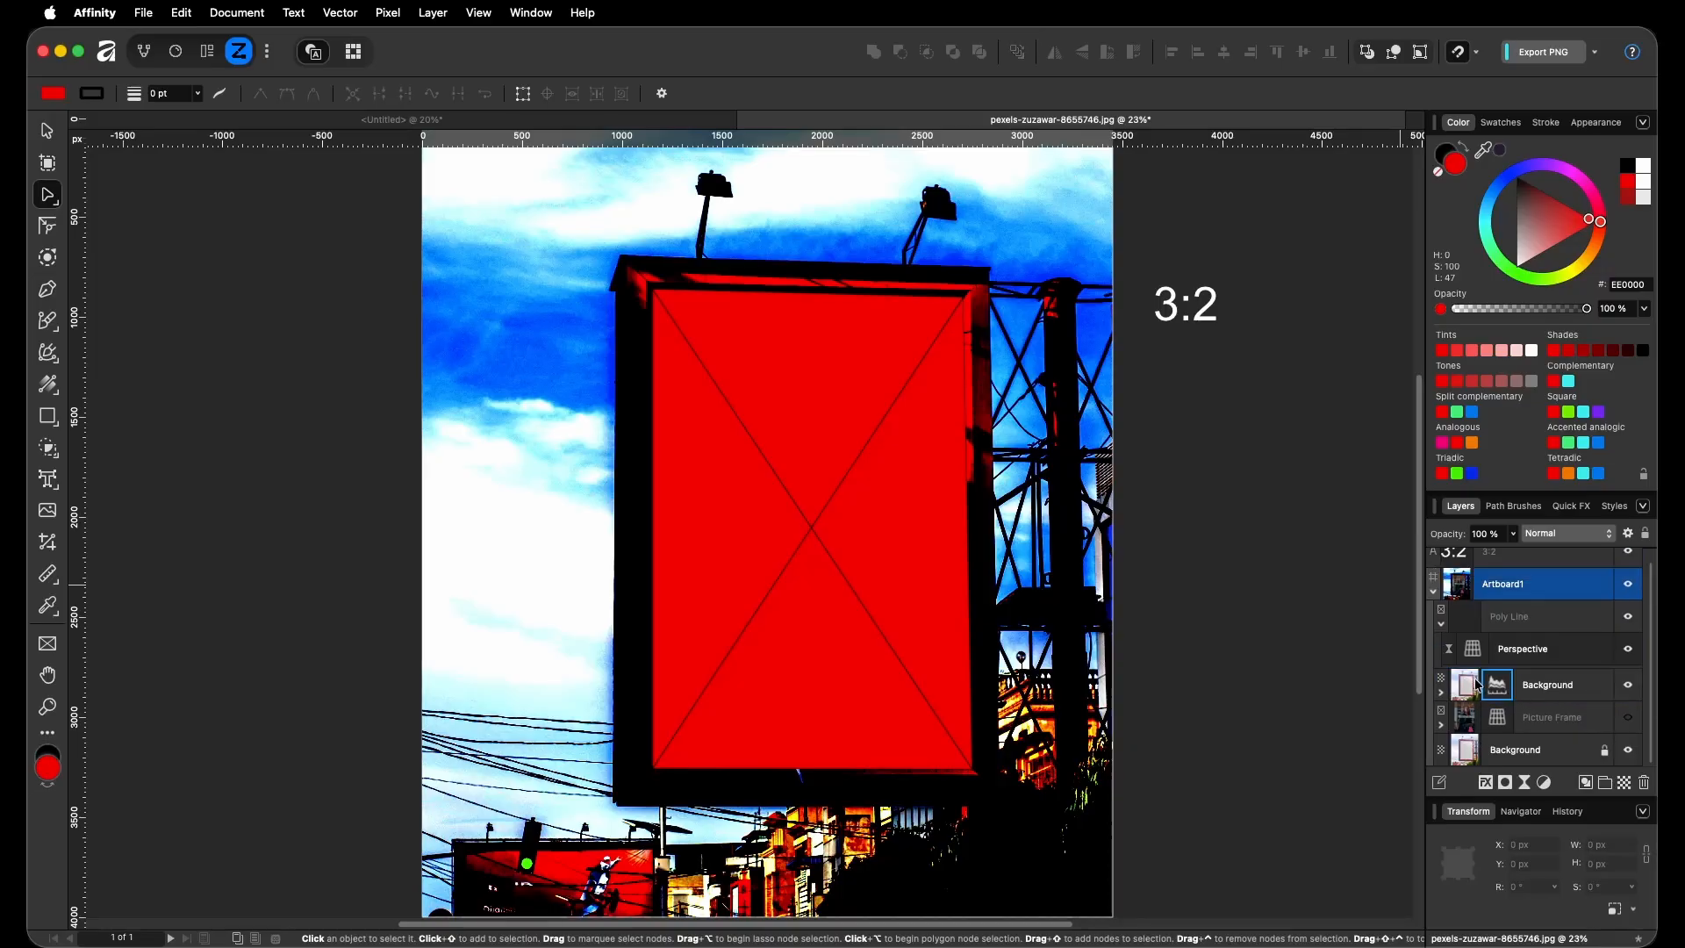
click(1441, 623)
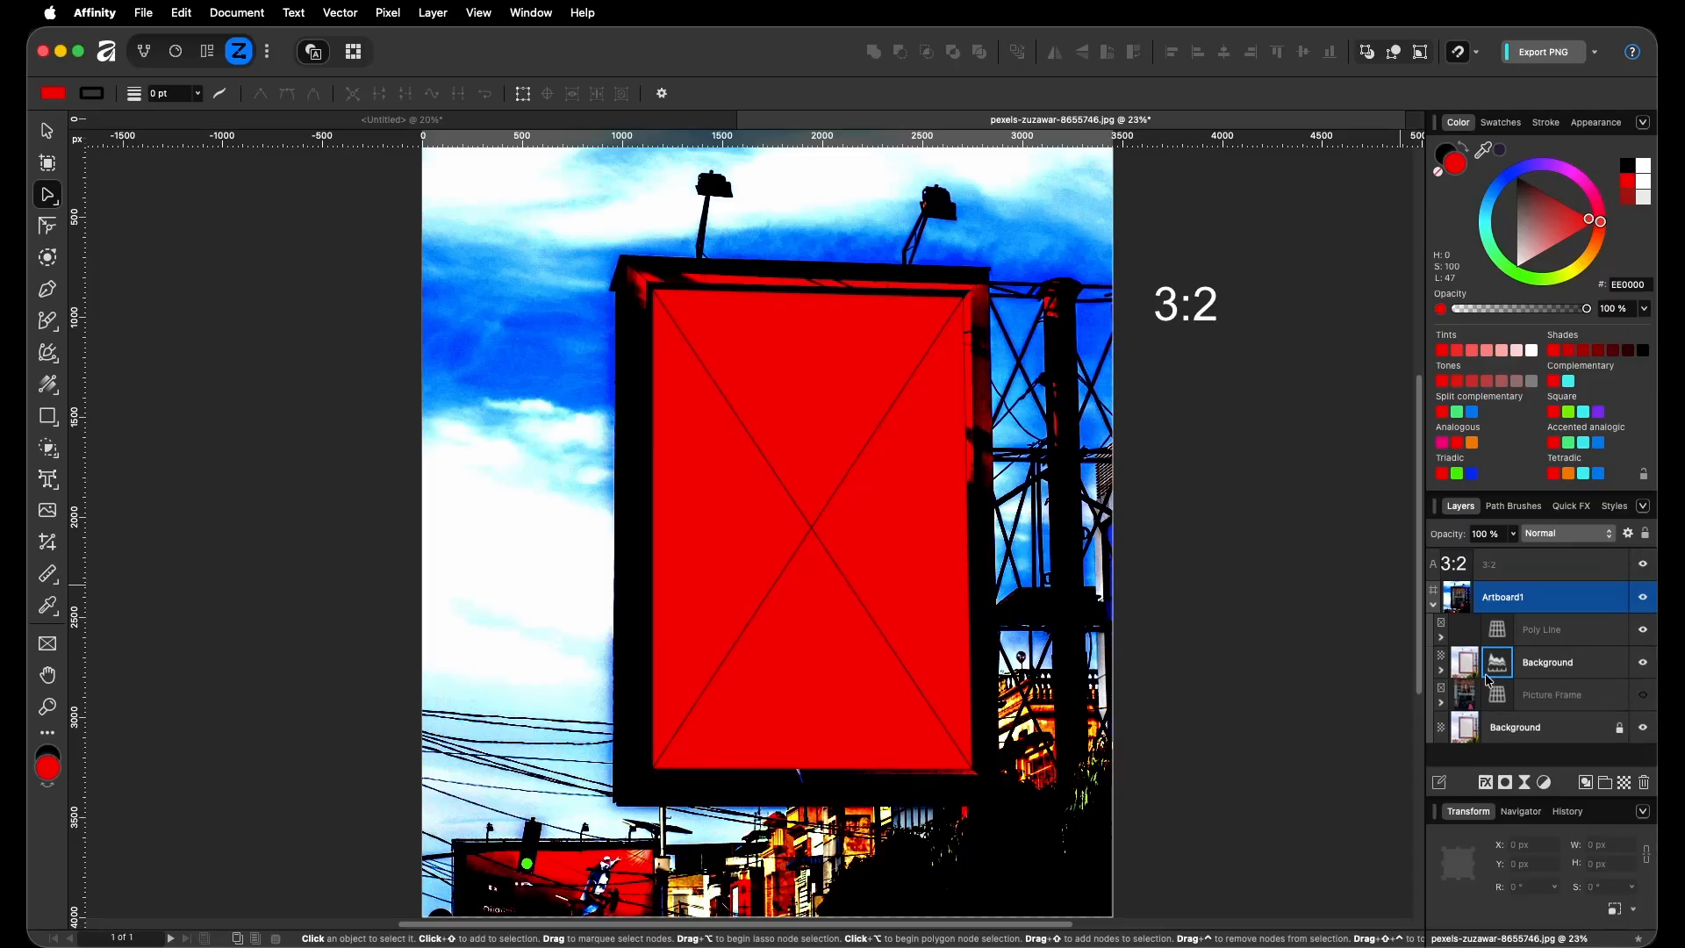
click(1472, 634)
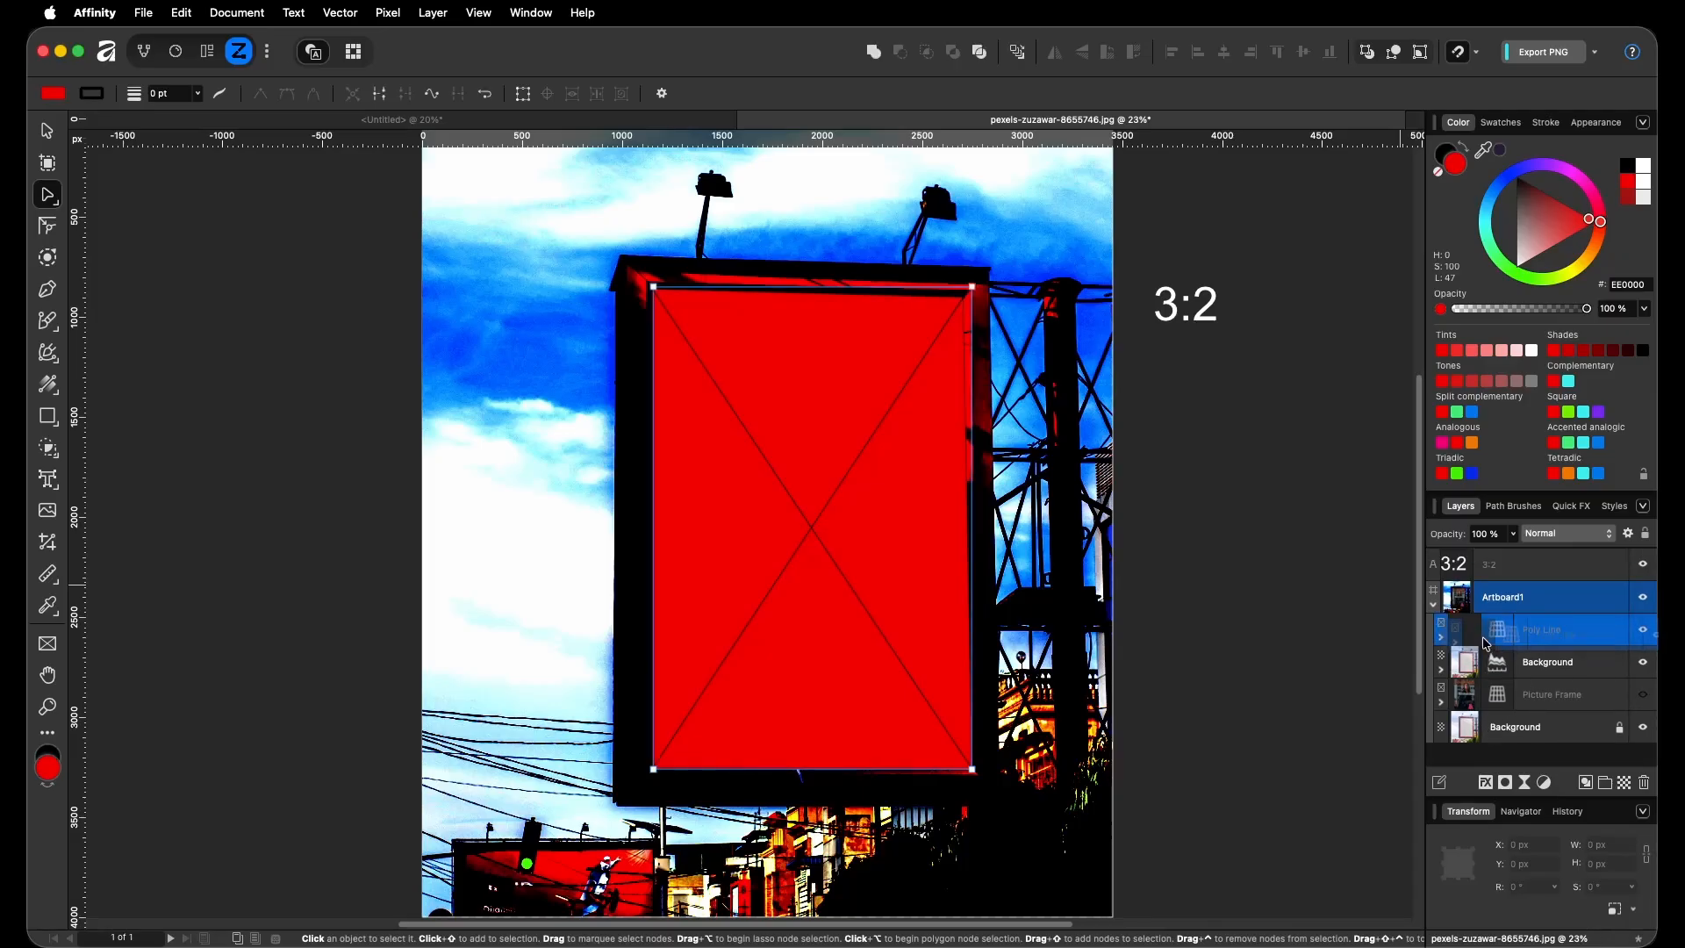
key(super+z)
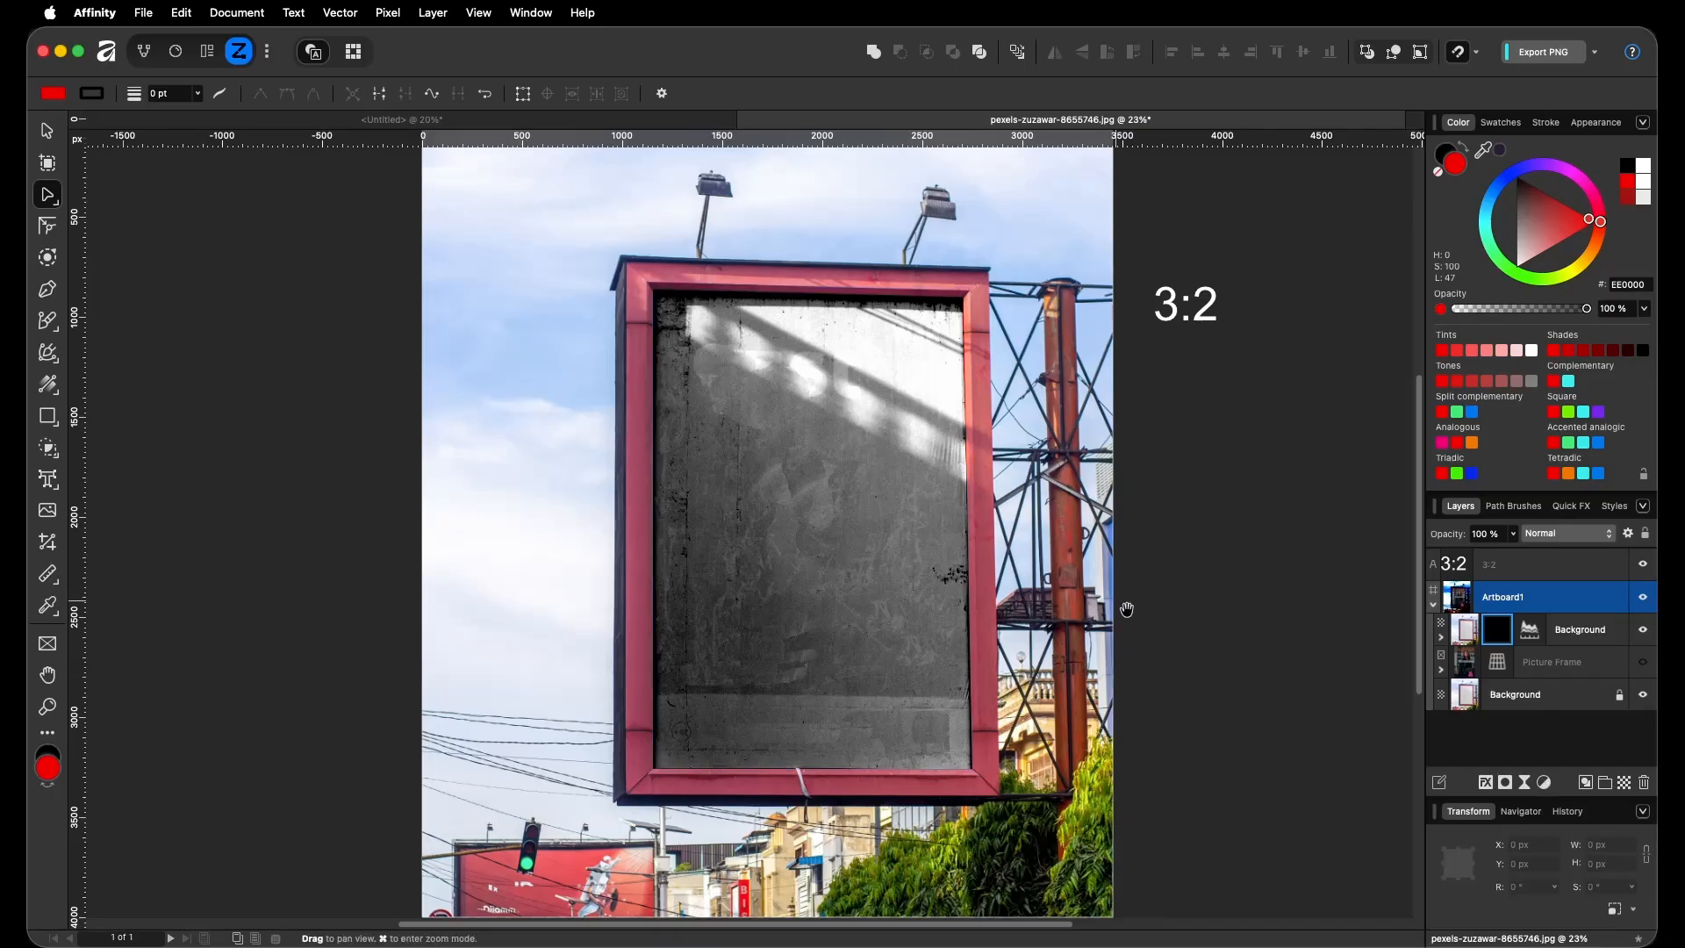
Make the hidden Picture Frame layer beneath the masked Background copy visible again
scroll(1121, 602, down, 5)
scroll(984, 632, up, 3)
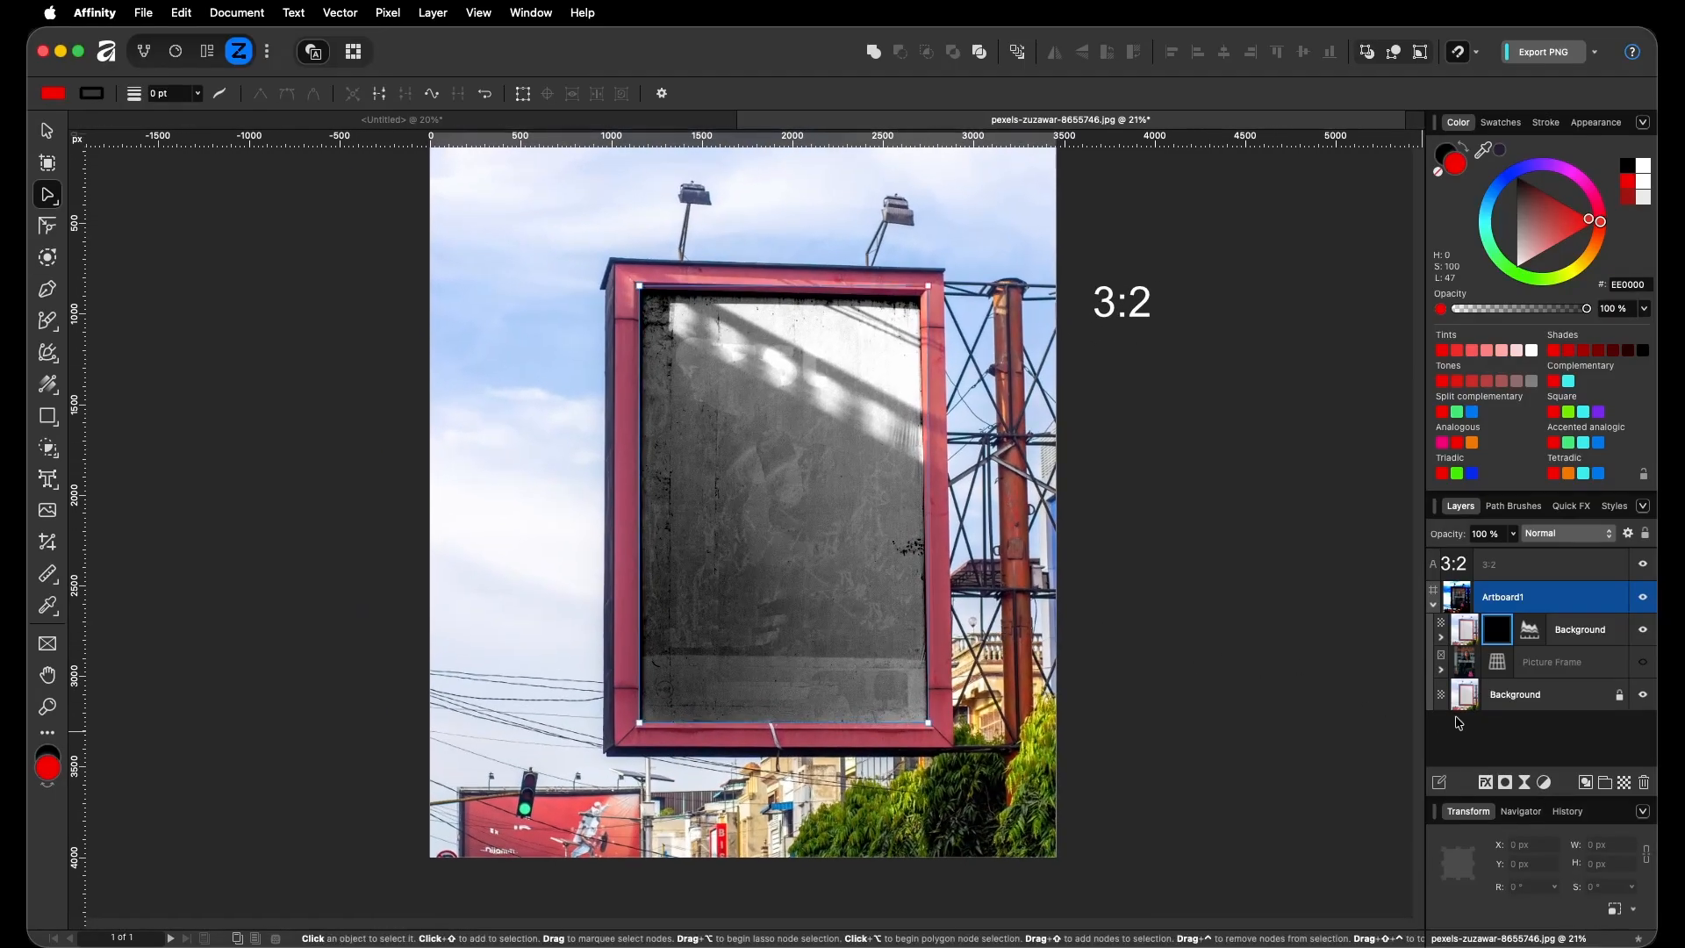
key(super+z)
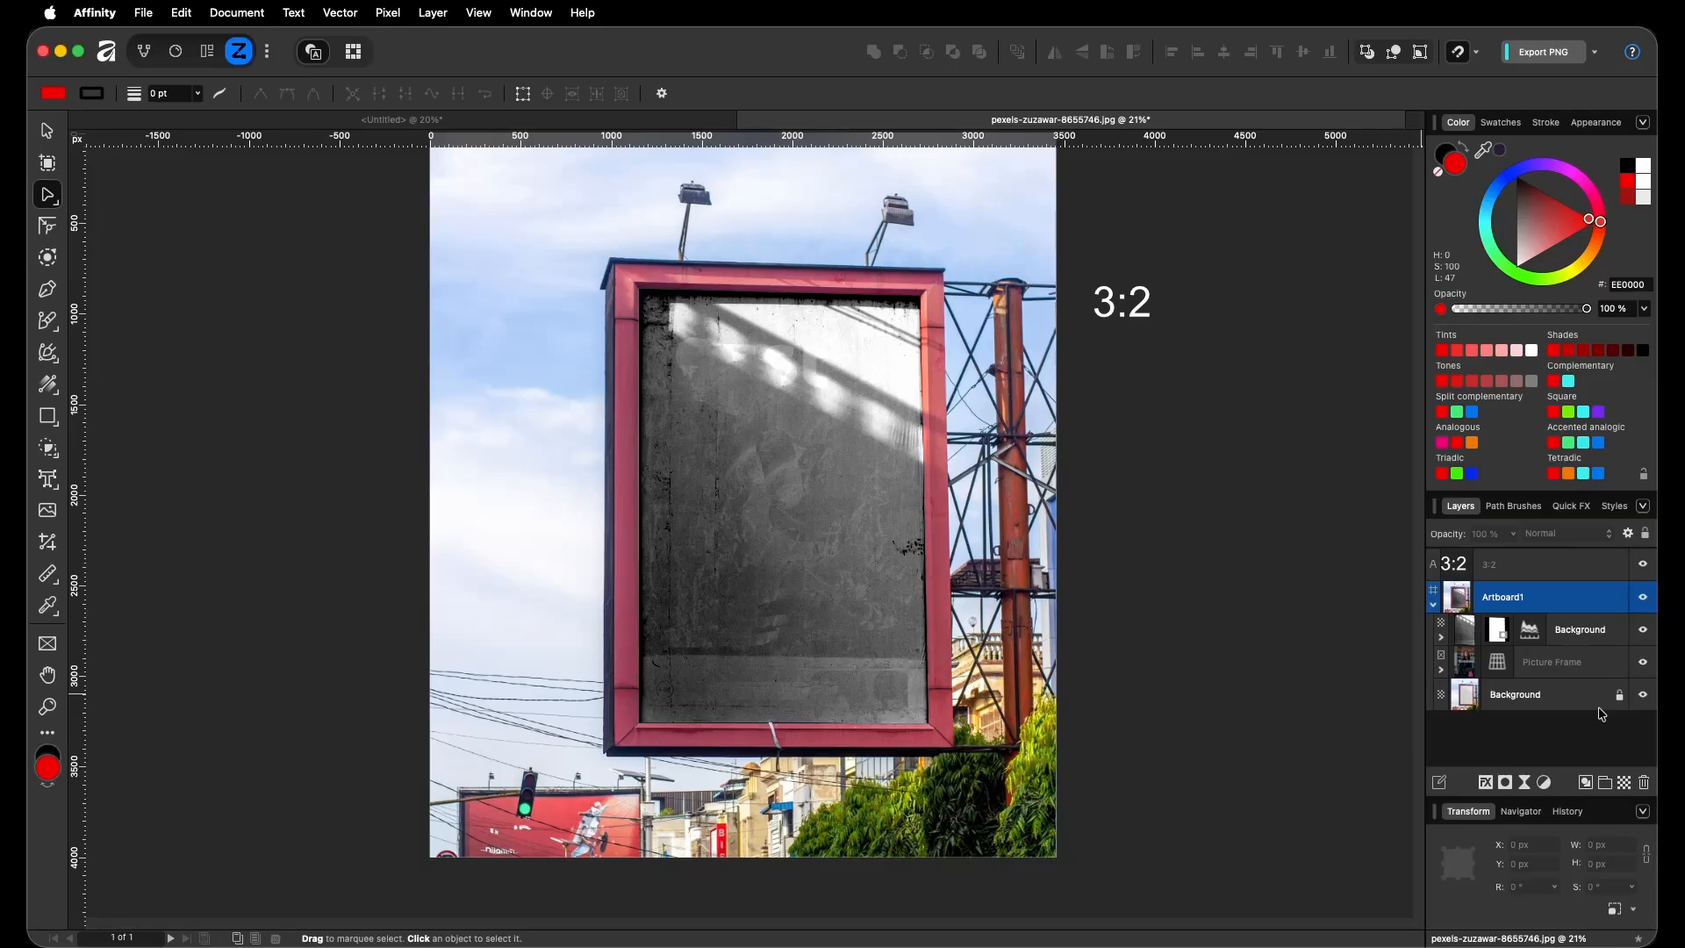
click(1521, 663)
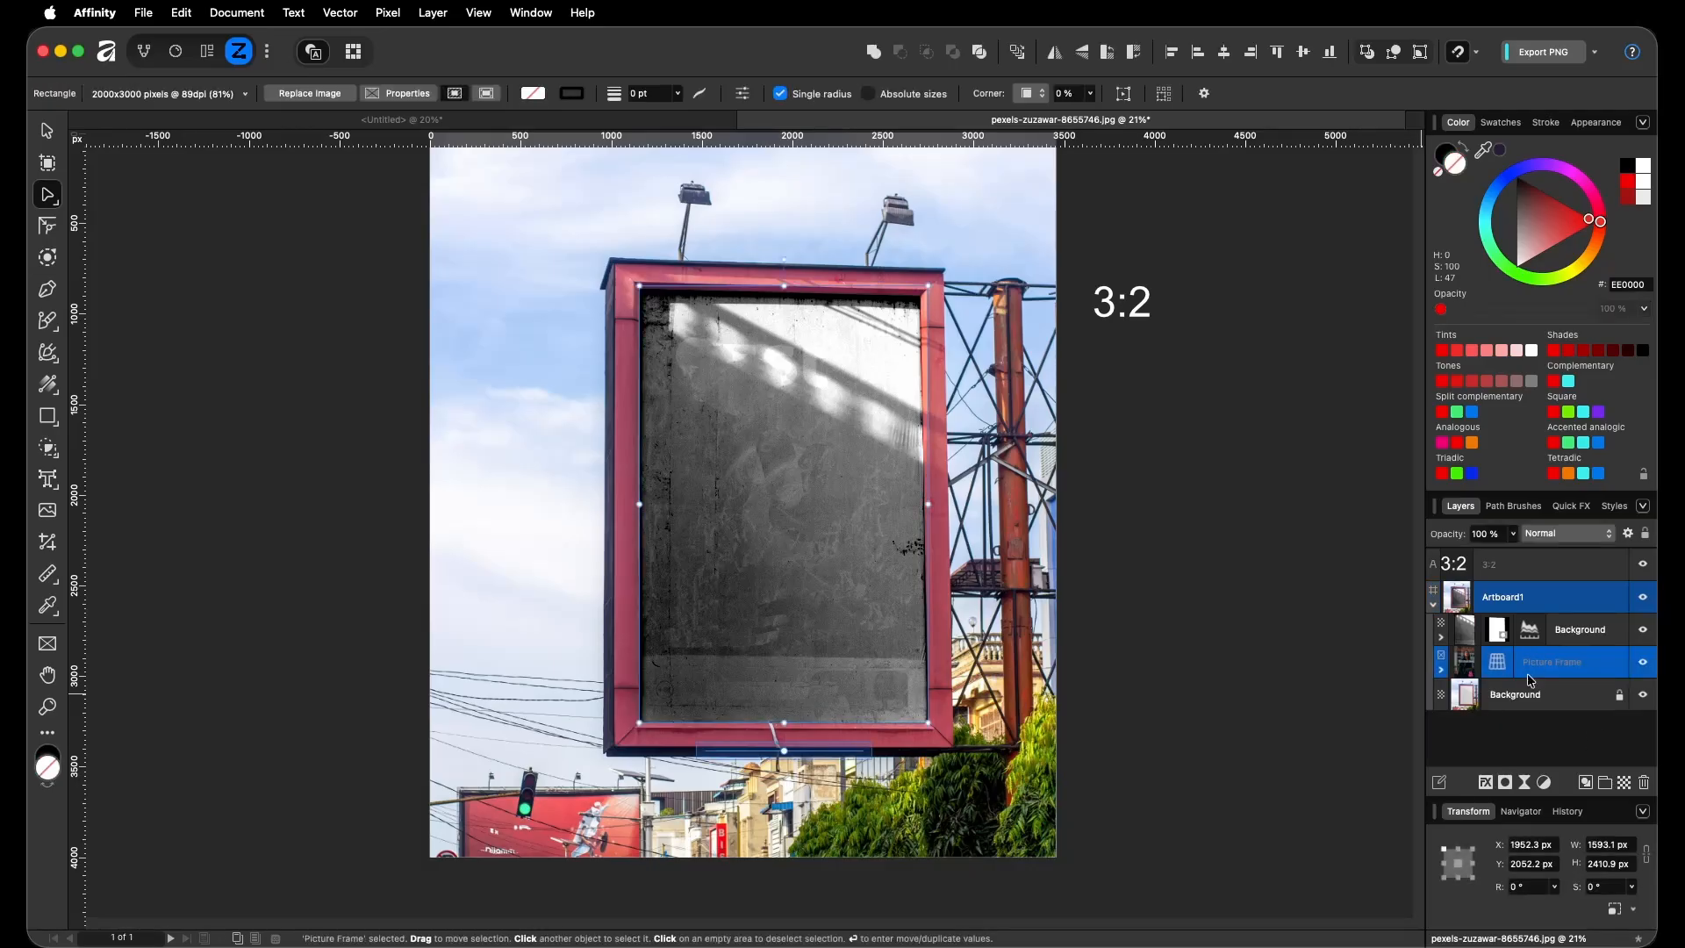
click(1545, 534)
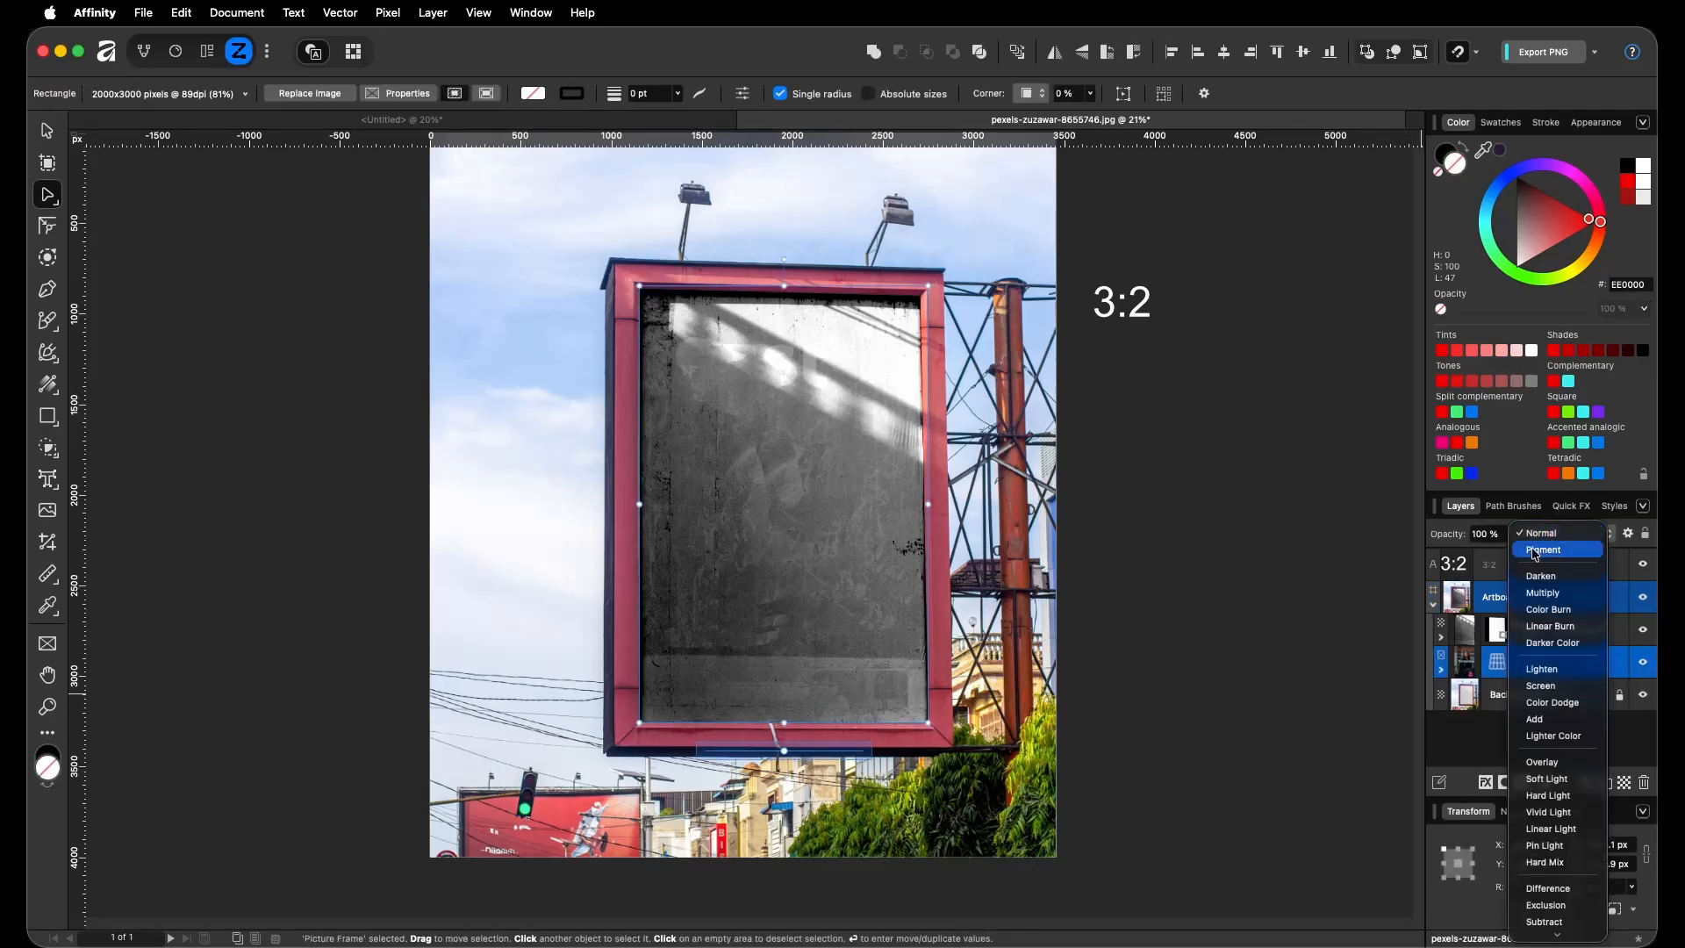
key(Down)
key(Down)
key(Down)
key(Down)
key(Down)
key(Down)
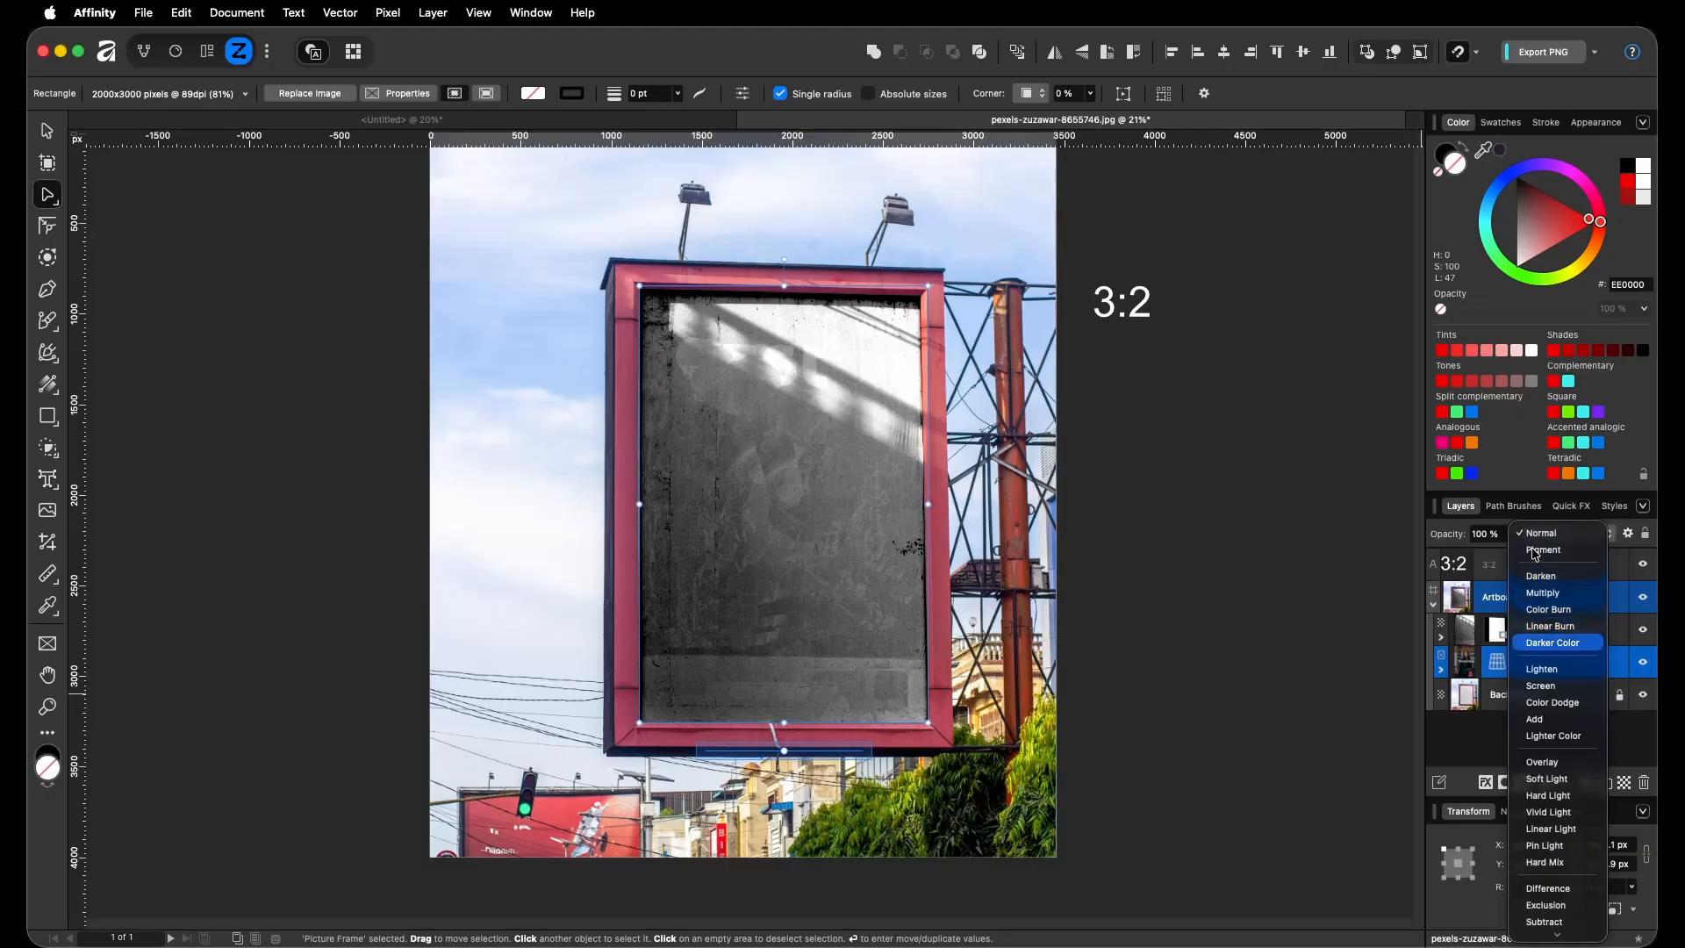
key(Down)
key(Down)
key(Down)
key(Down)
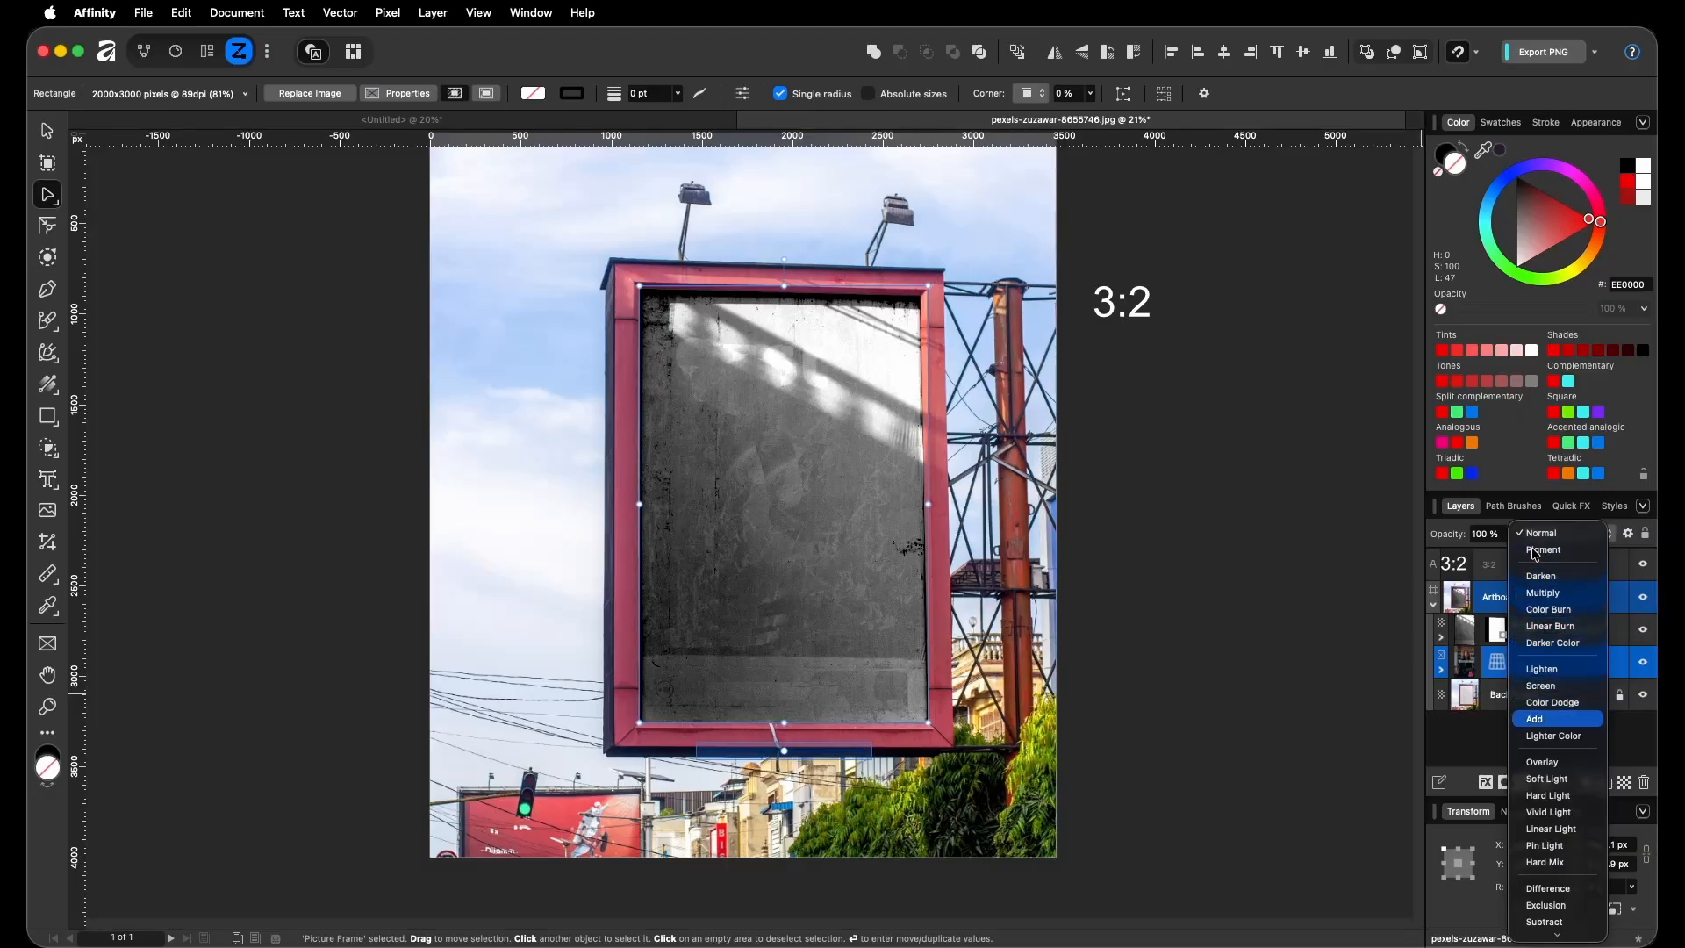
key(Up)
key(Escape)
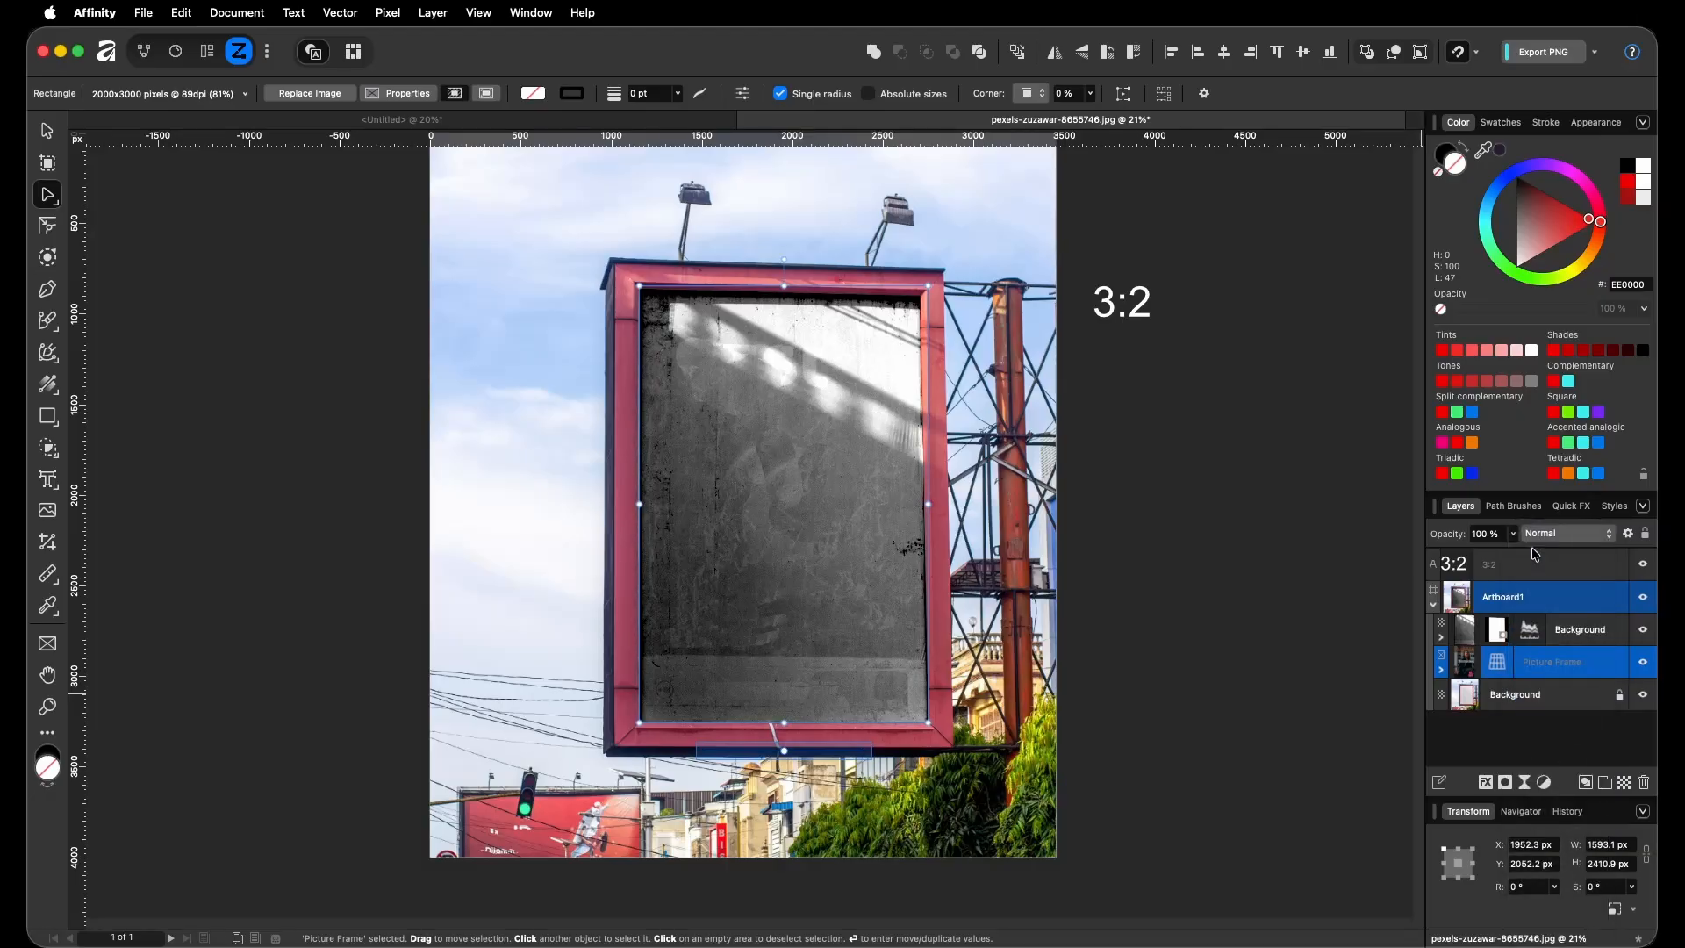
Preview blend modes on the masked Background copy and set it to Add
click(1603, 624)
click(1567, 534)
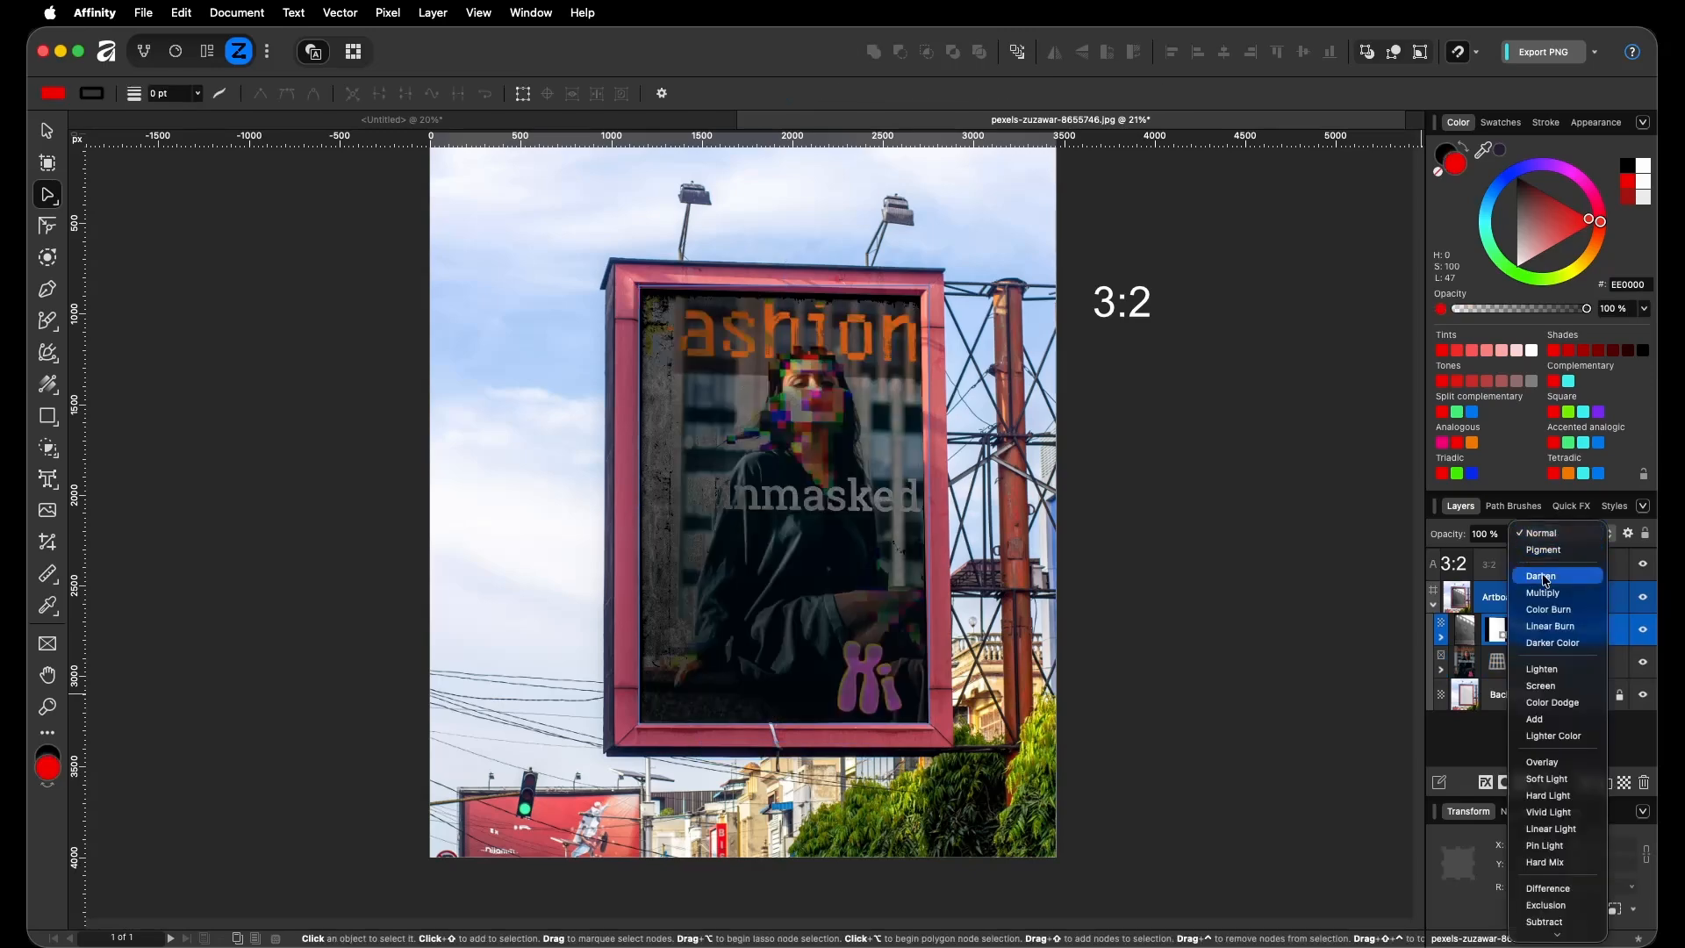
key(Down)
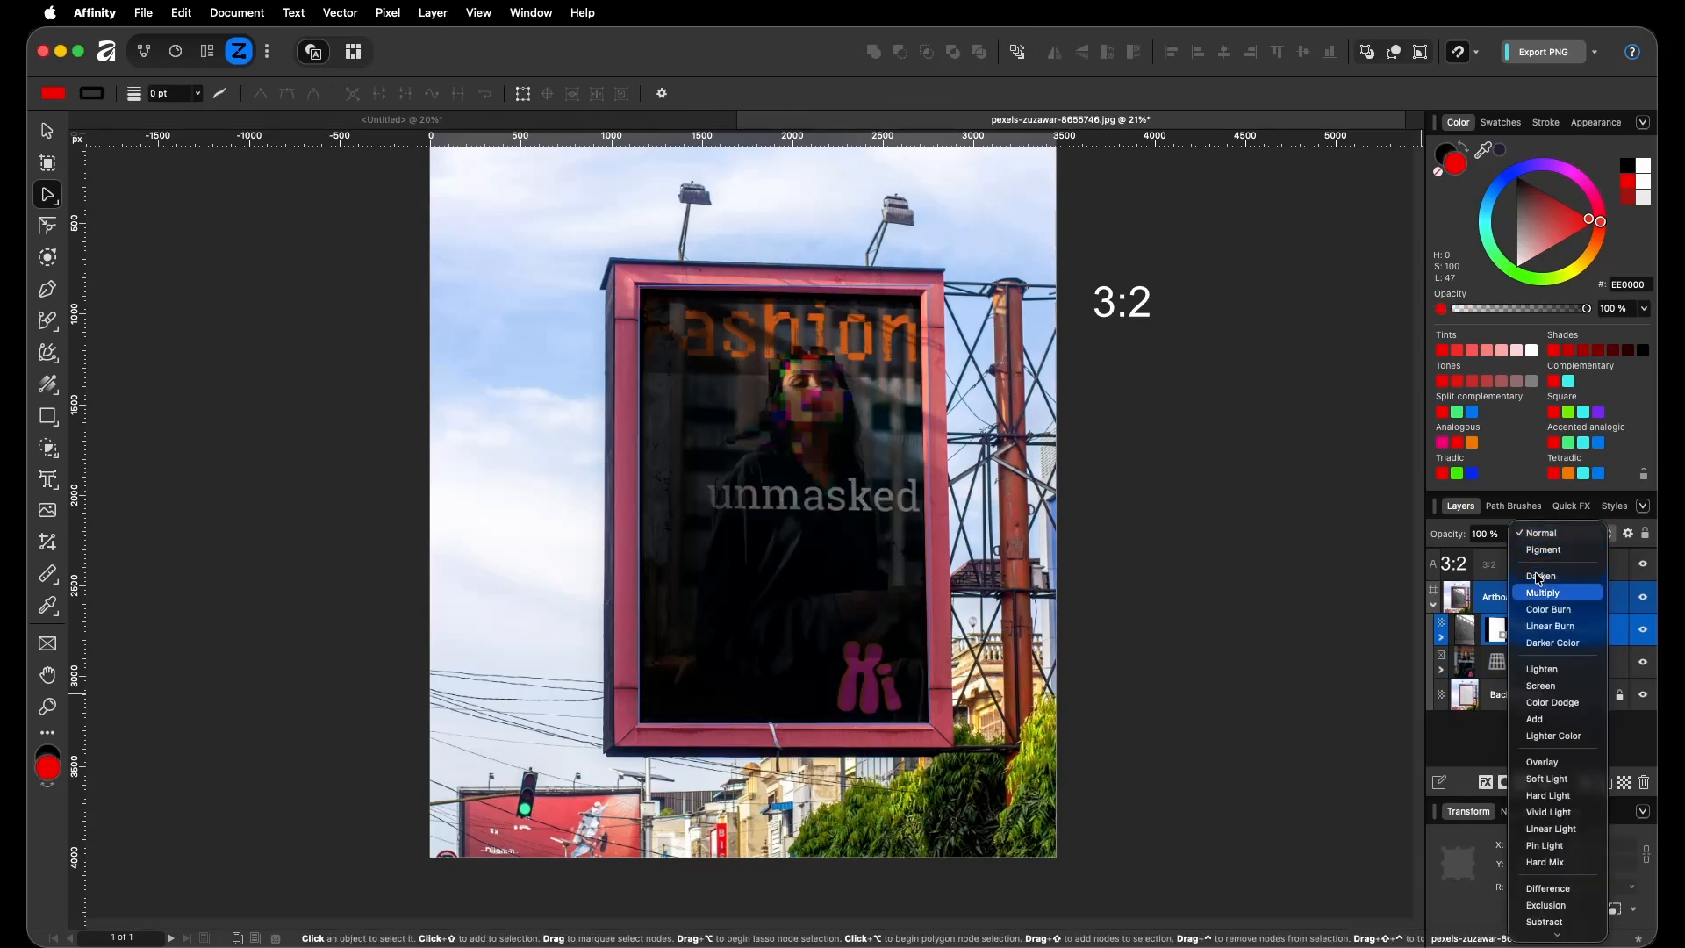
key(Down)
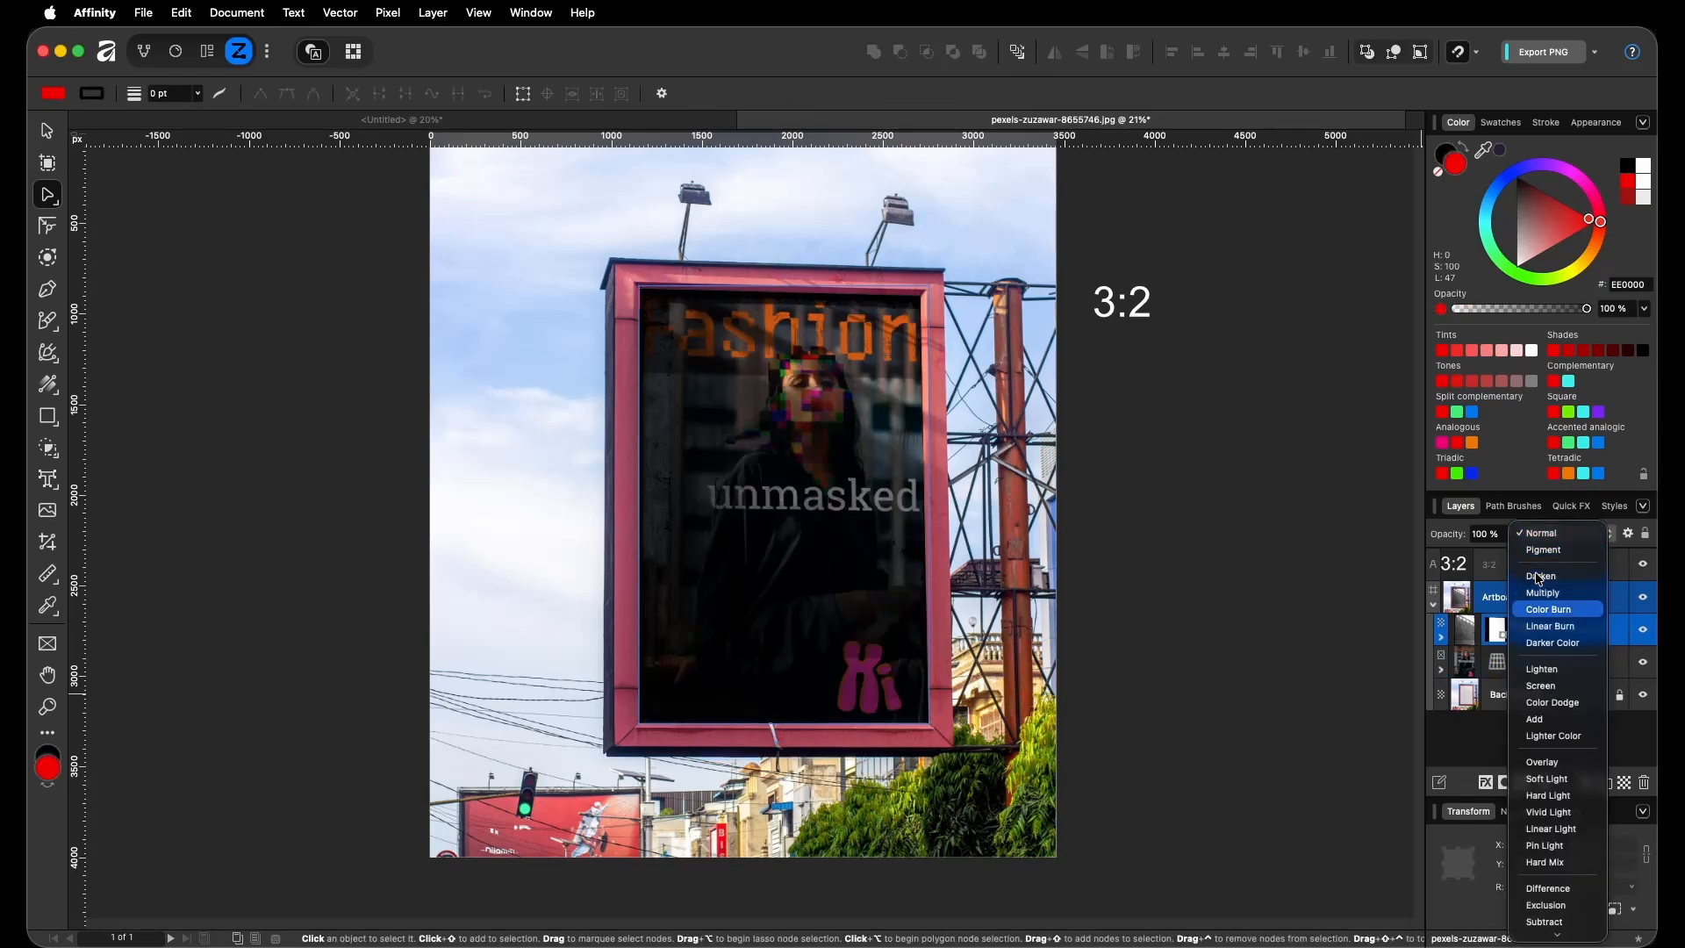
key(Down)
key(Down)
key(Down)
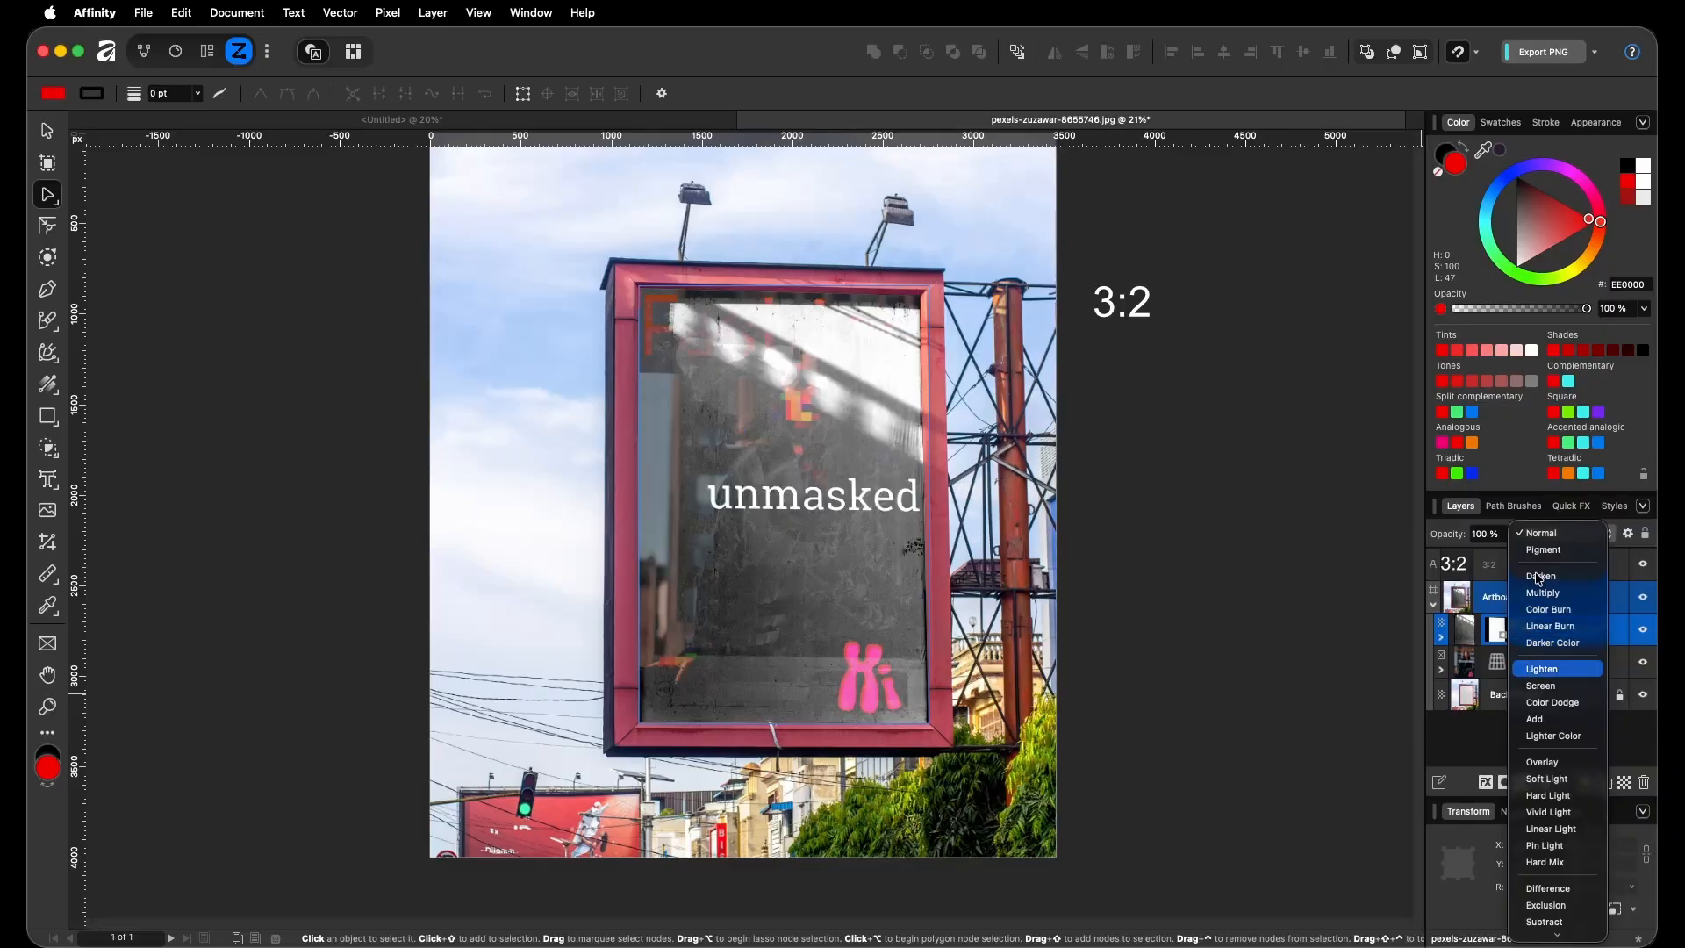
key(Down)
key(Down)
key(Down)
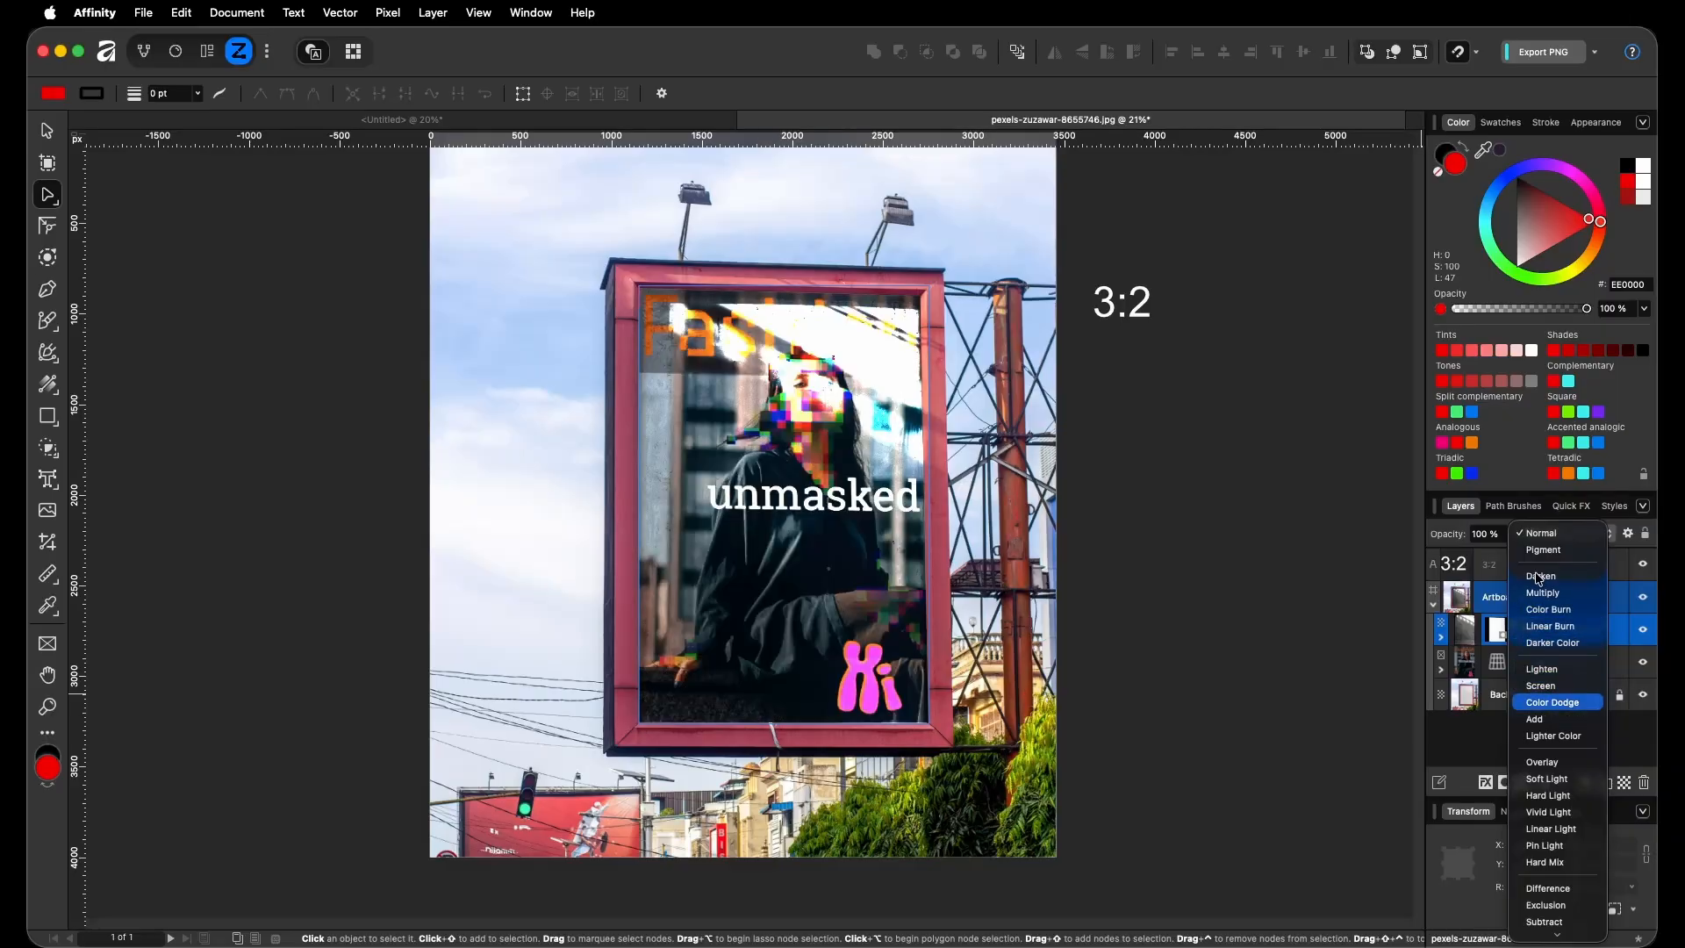
key(Return)
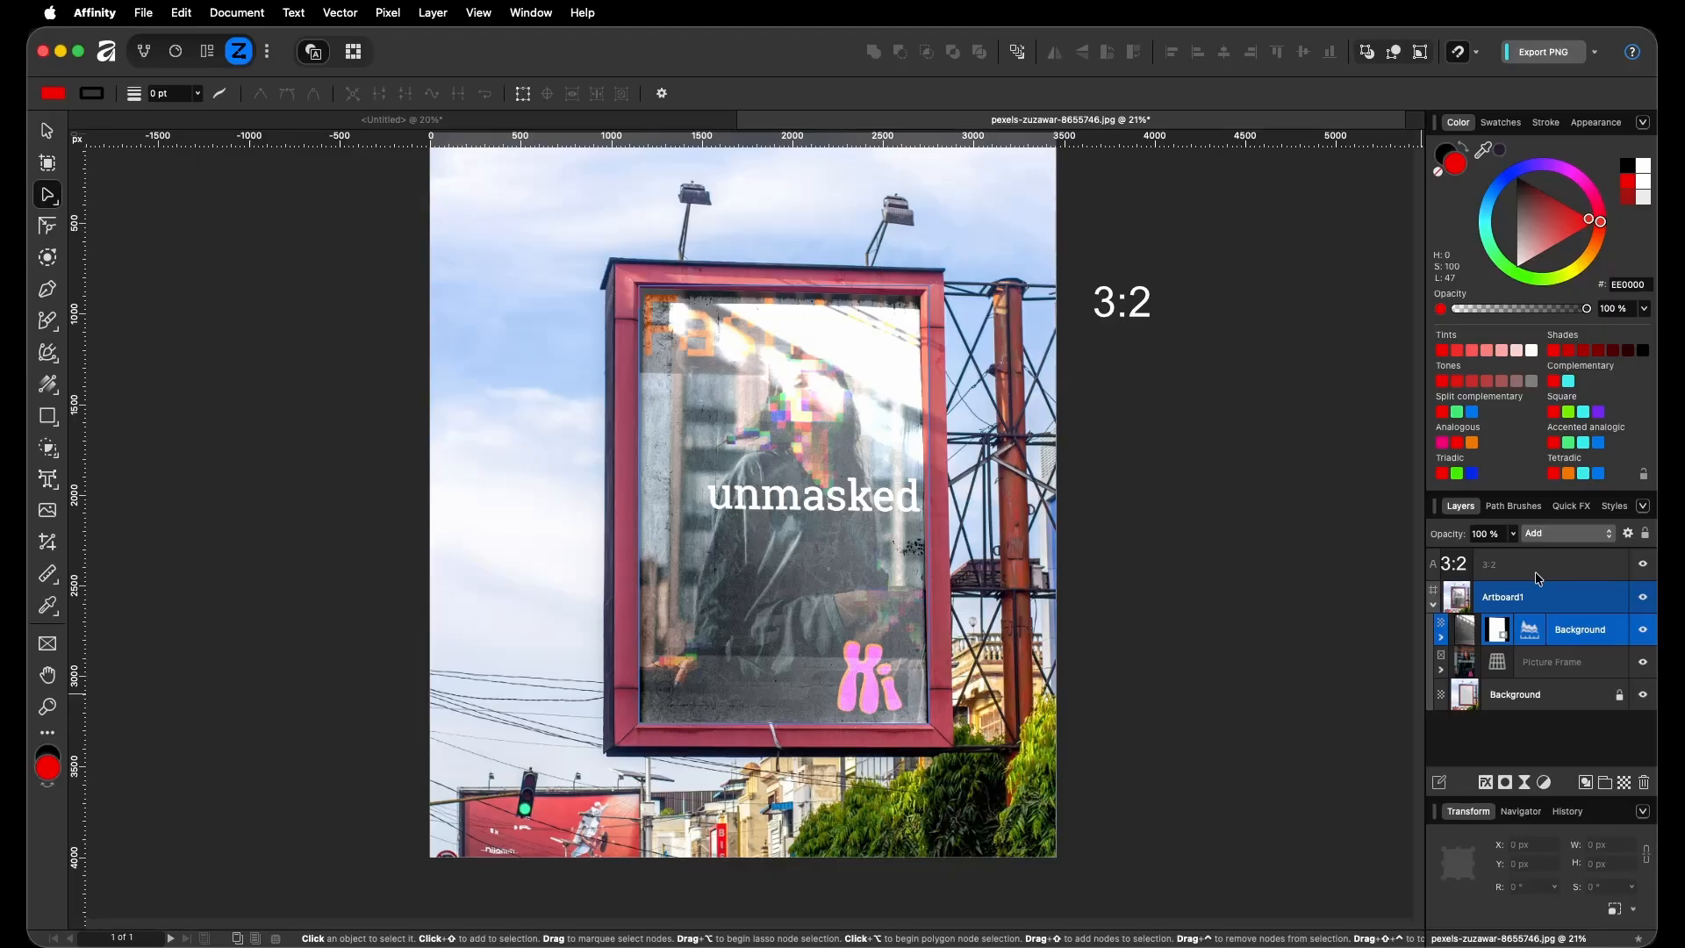
Reduce the masked Background copy's opacity to 30 % and deselect it
key(5)
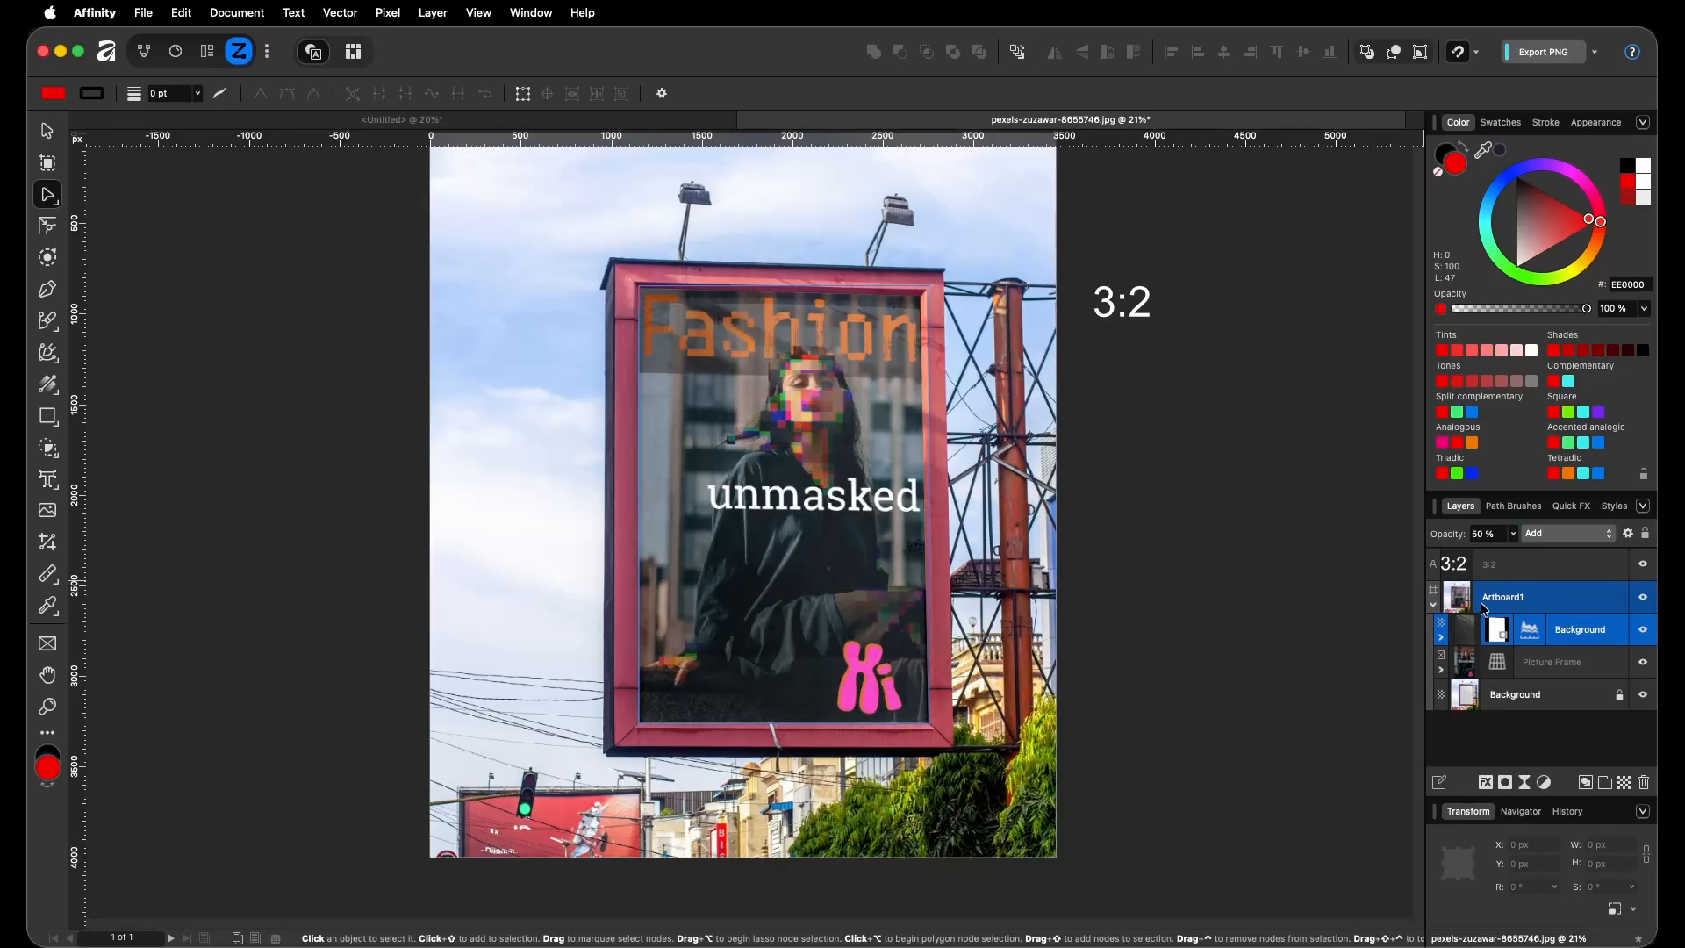
key(3)
click(1394, 670)
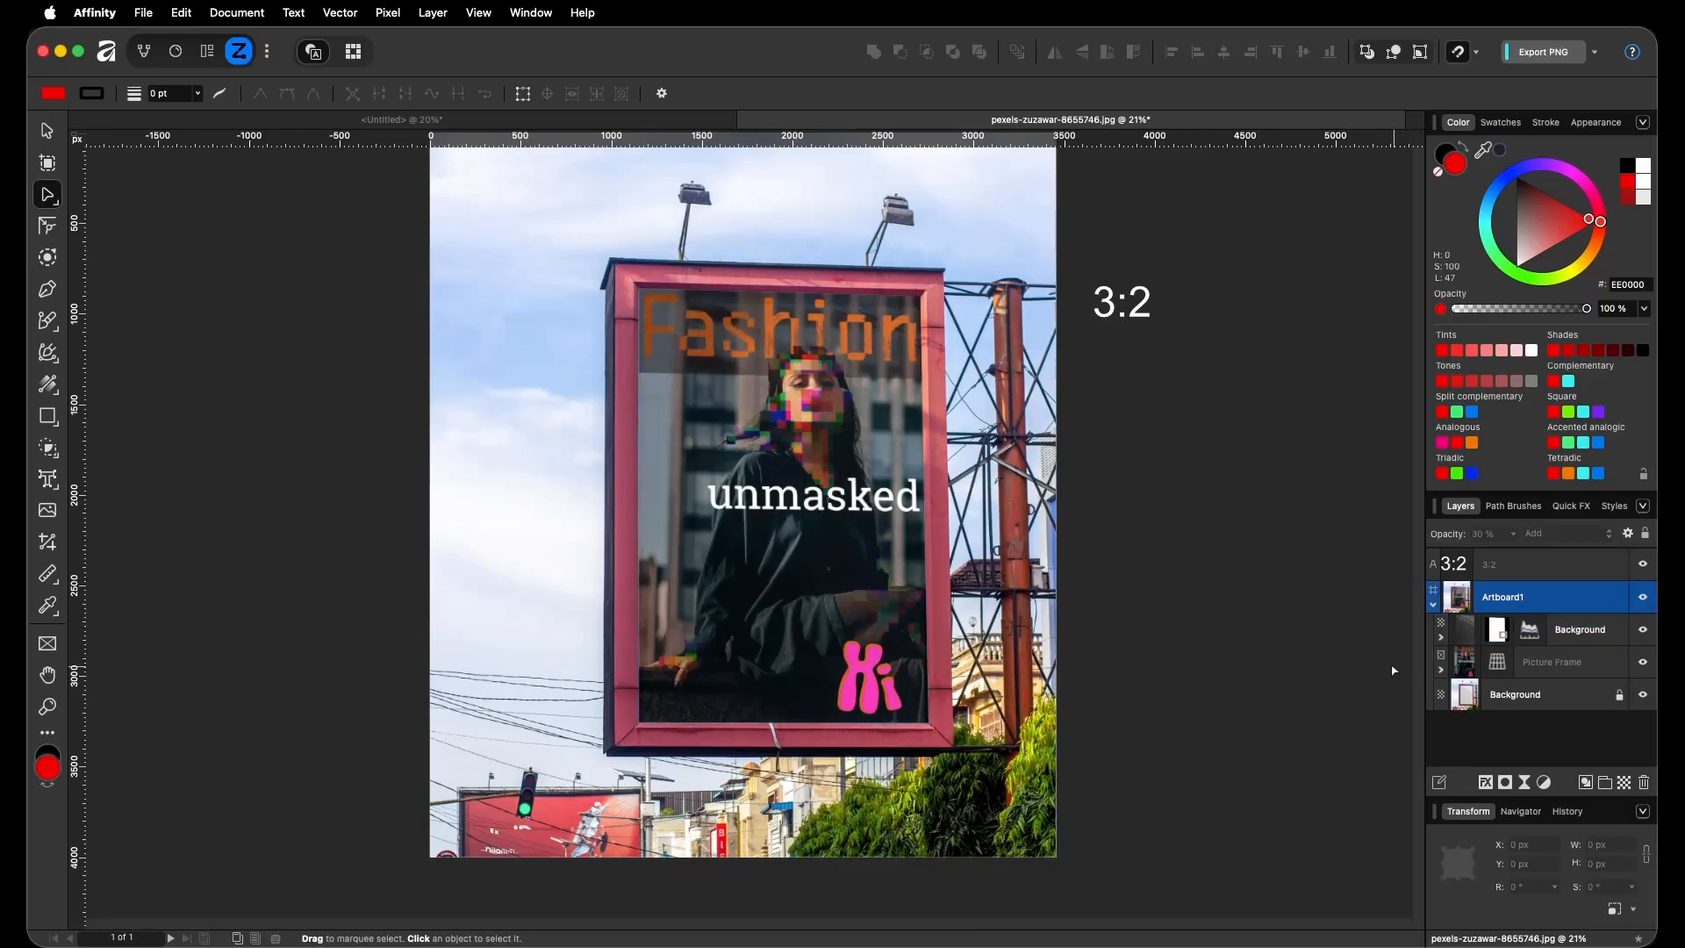
Refine the attached Levels adjustment to a black level of 82 % and a white level of 88 %
drag(889, 501, 914, 569)
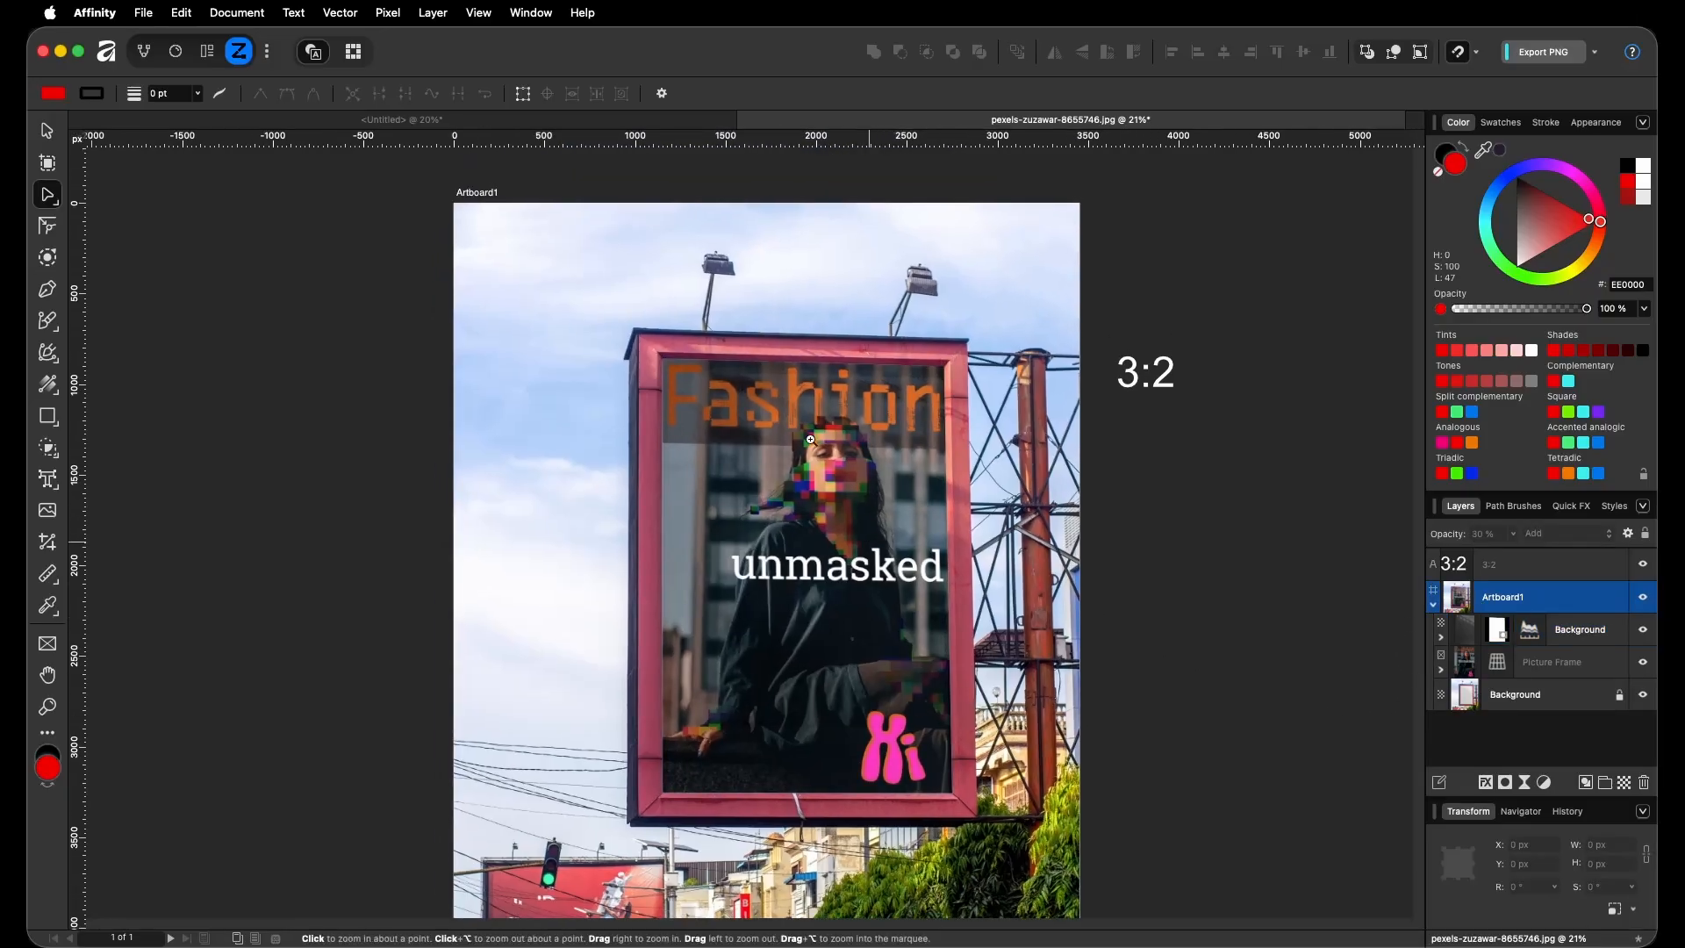
drag(808, 439, 913, 438)
double_click(1529, 631)
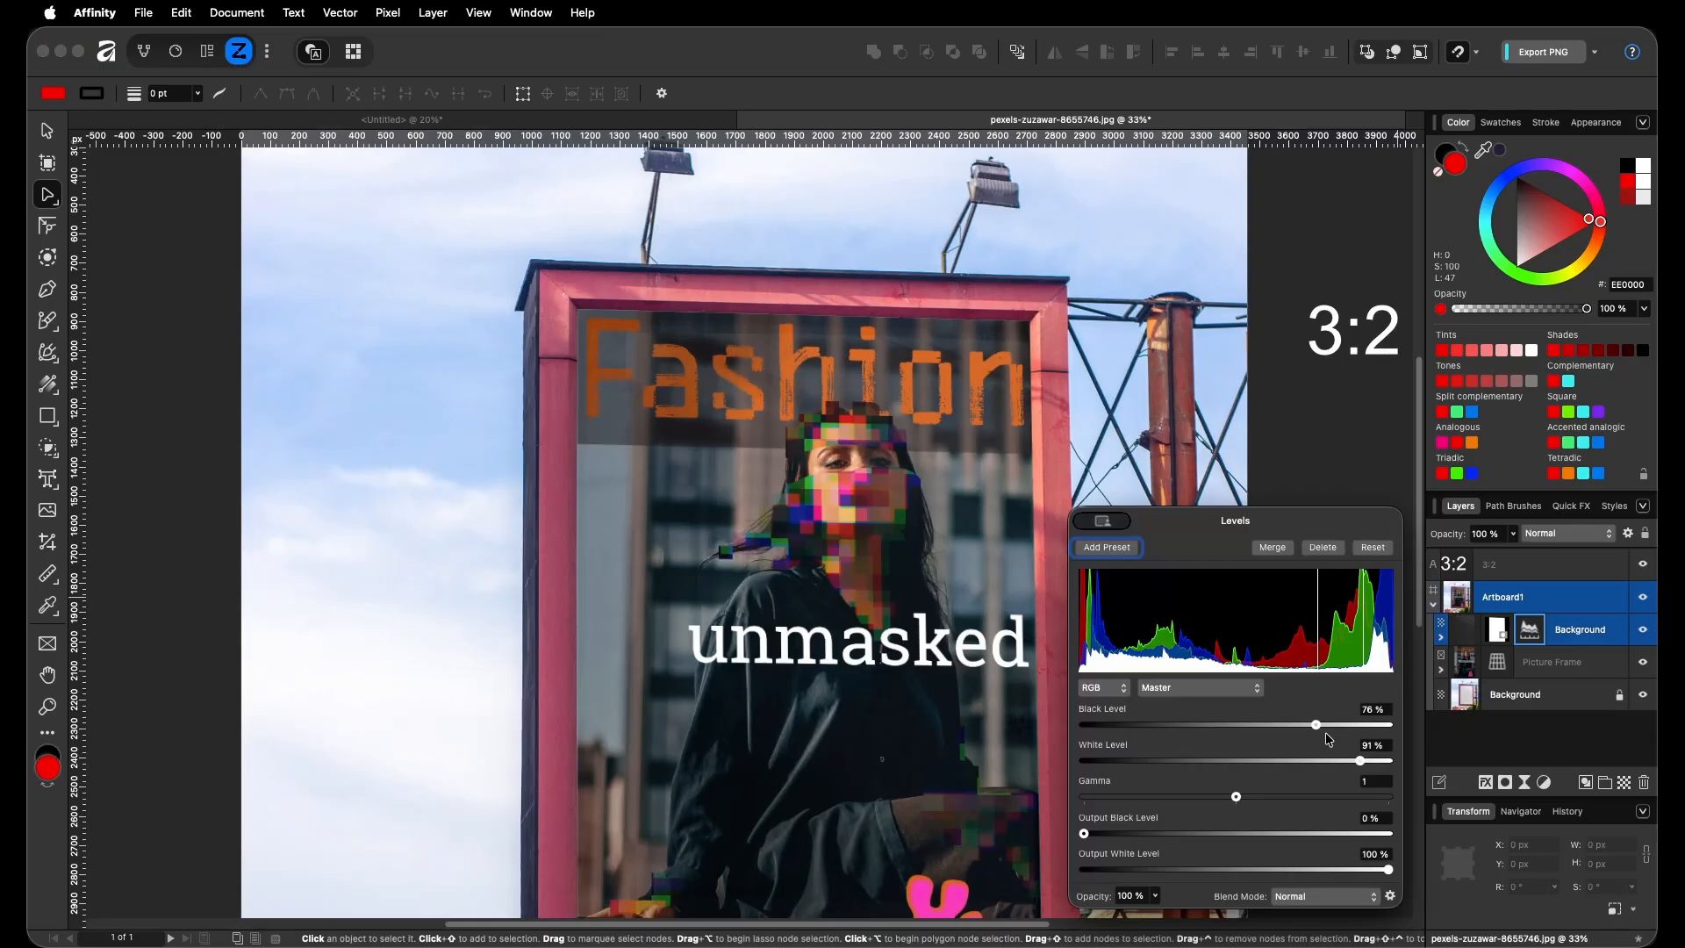
drag(1321, 725, 1352, 761)
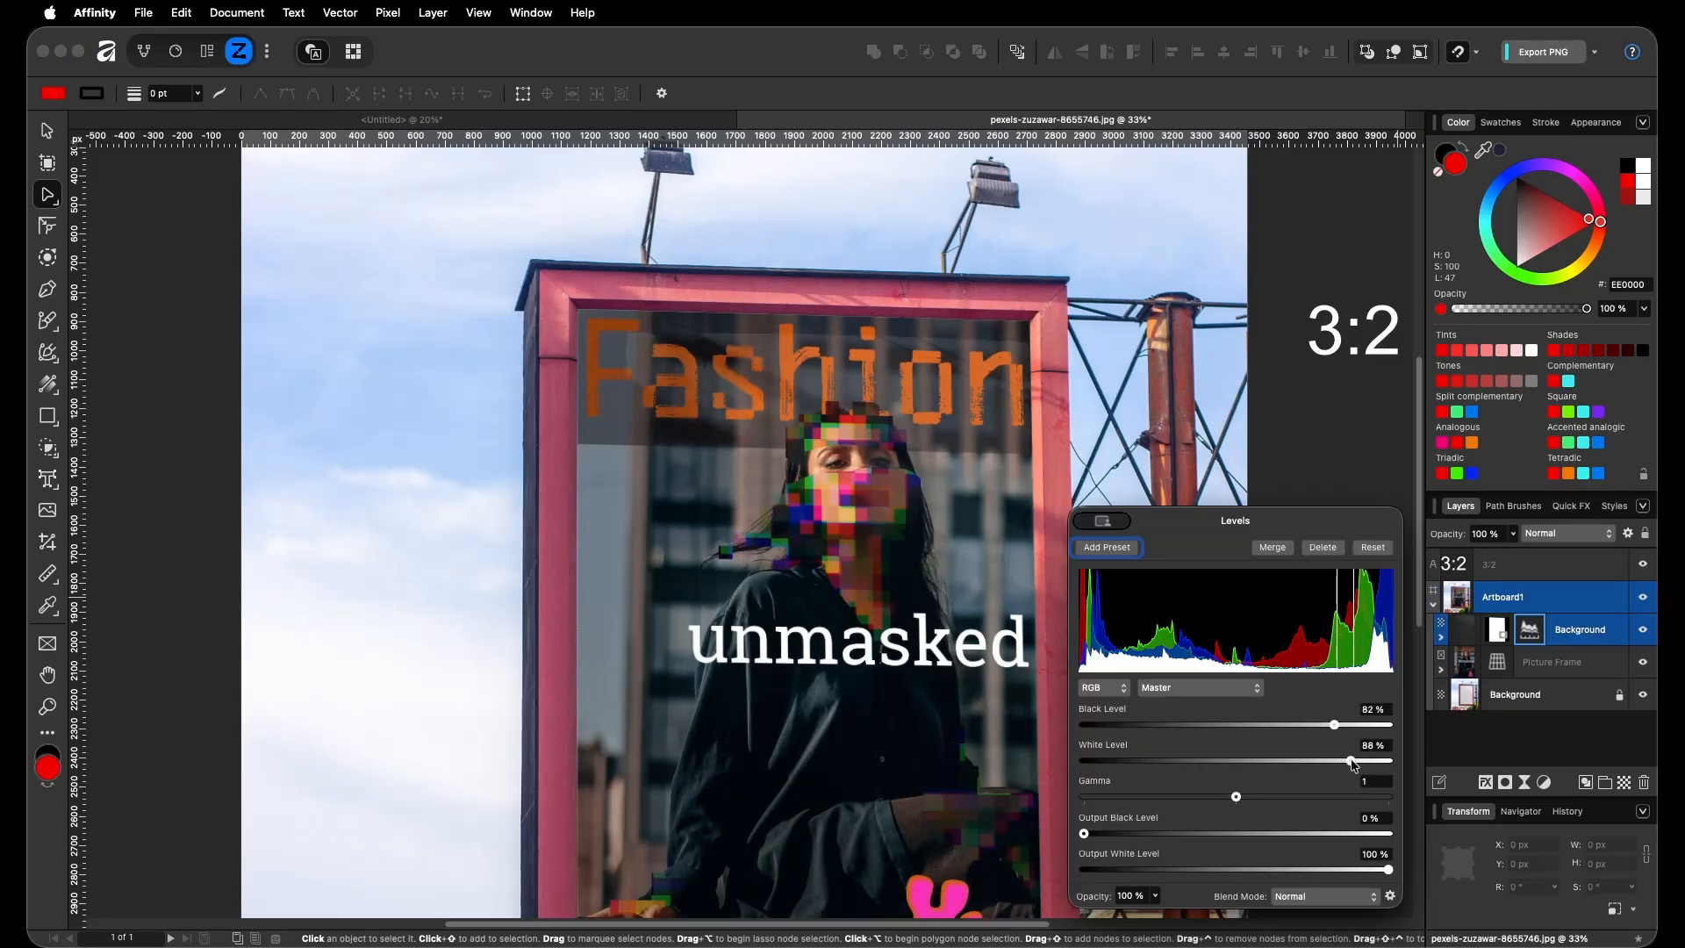
click(1097, 527)
click(1114, 553)
drag(1115, 748, 878, 591)
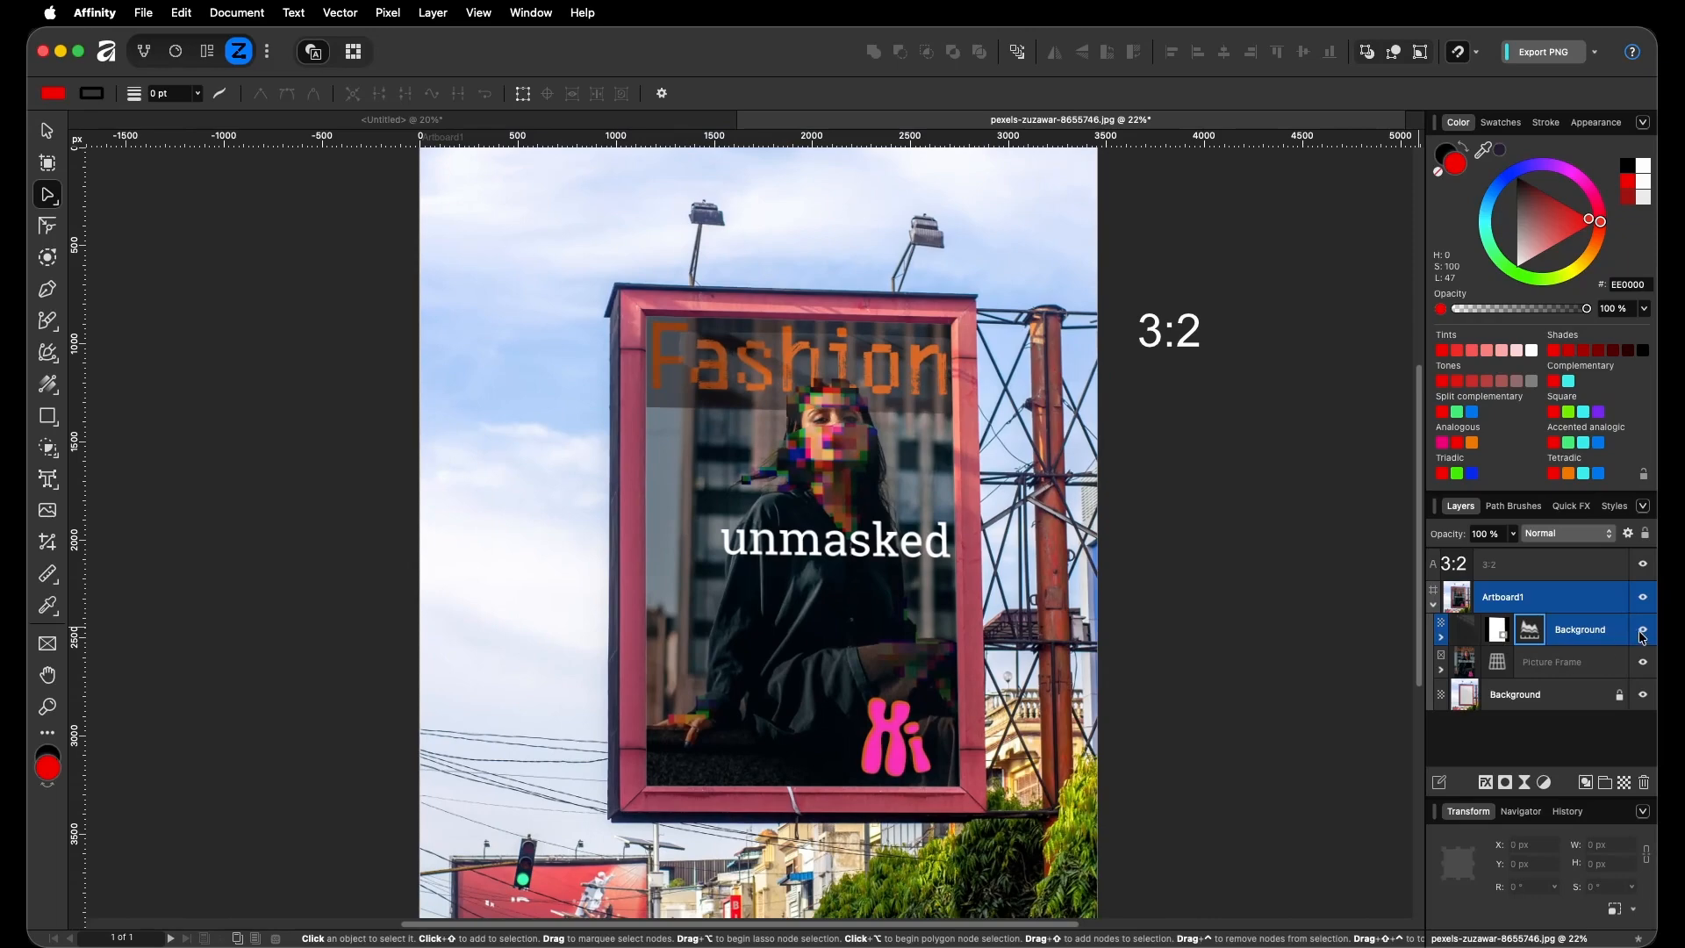
Rename the masked Background copy as shadow
click(1585, 637)
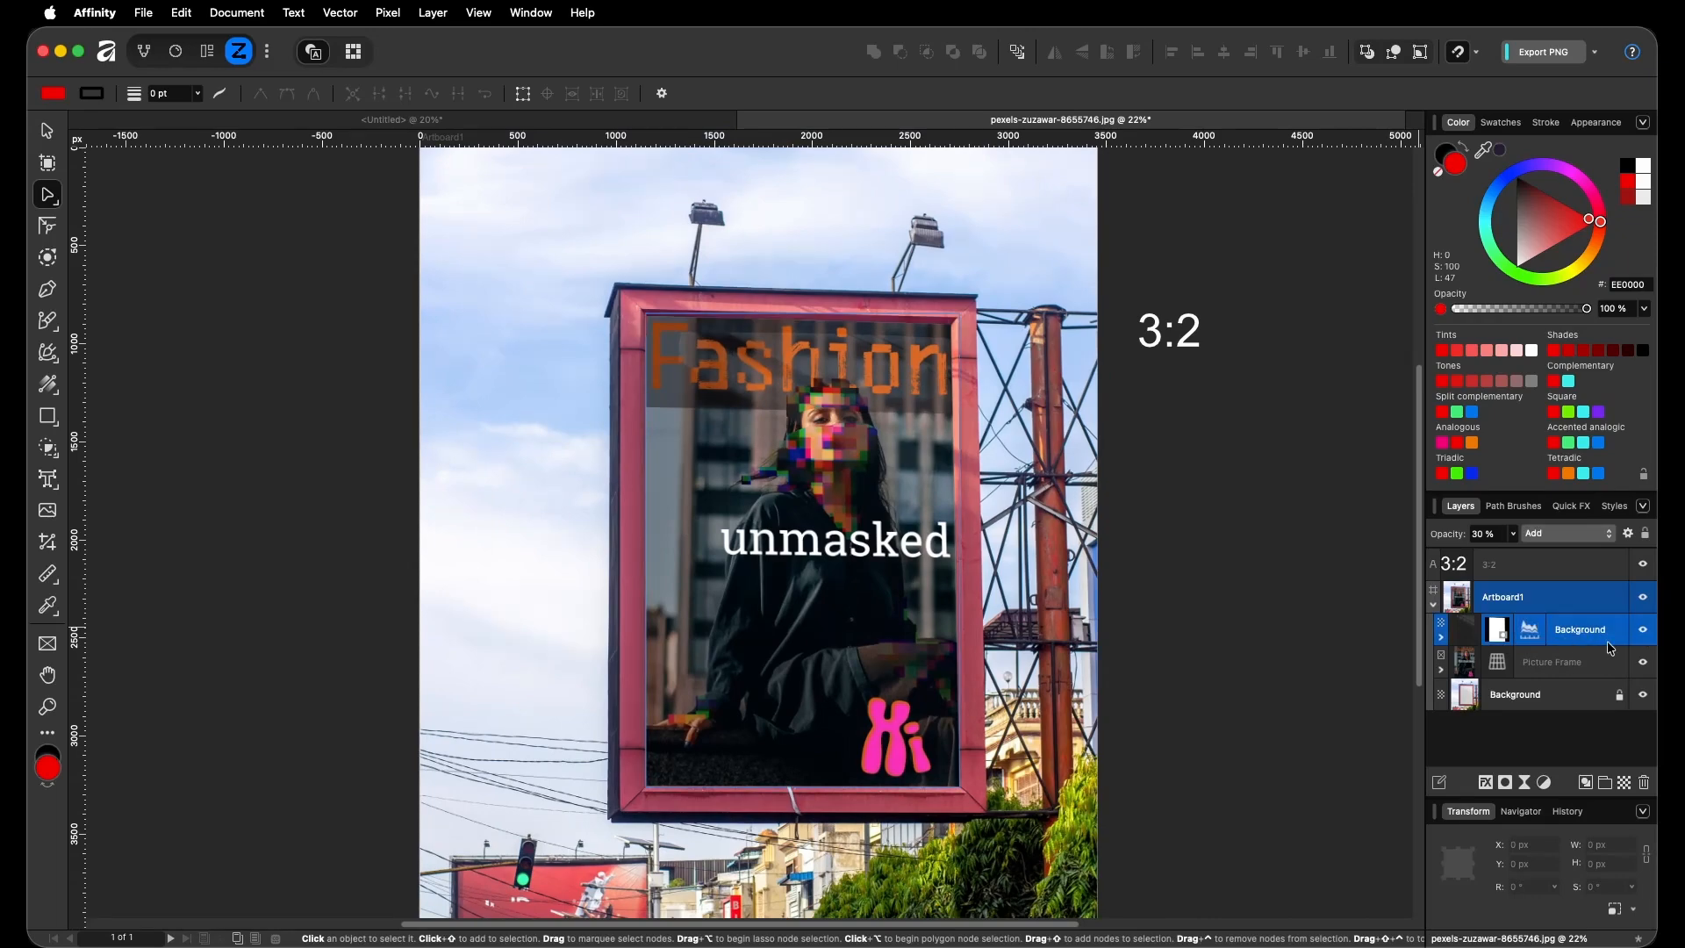
double_click(1577, 629)
text(shadow)
key(Return)
Rename the Picture Frame layer as DESIGN GOES HERE
double_click(1546, 663)
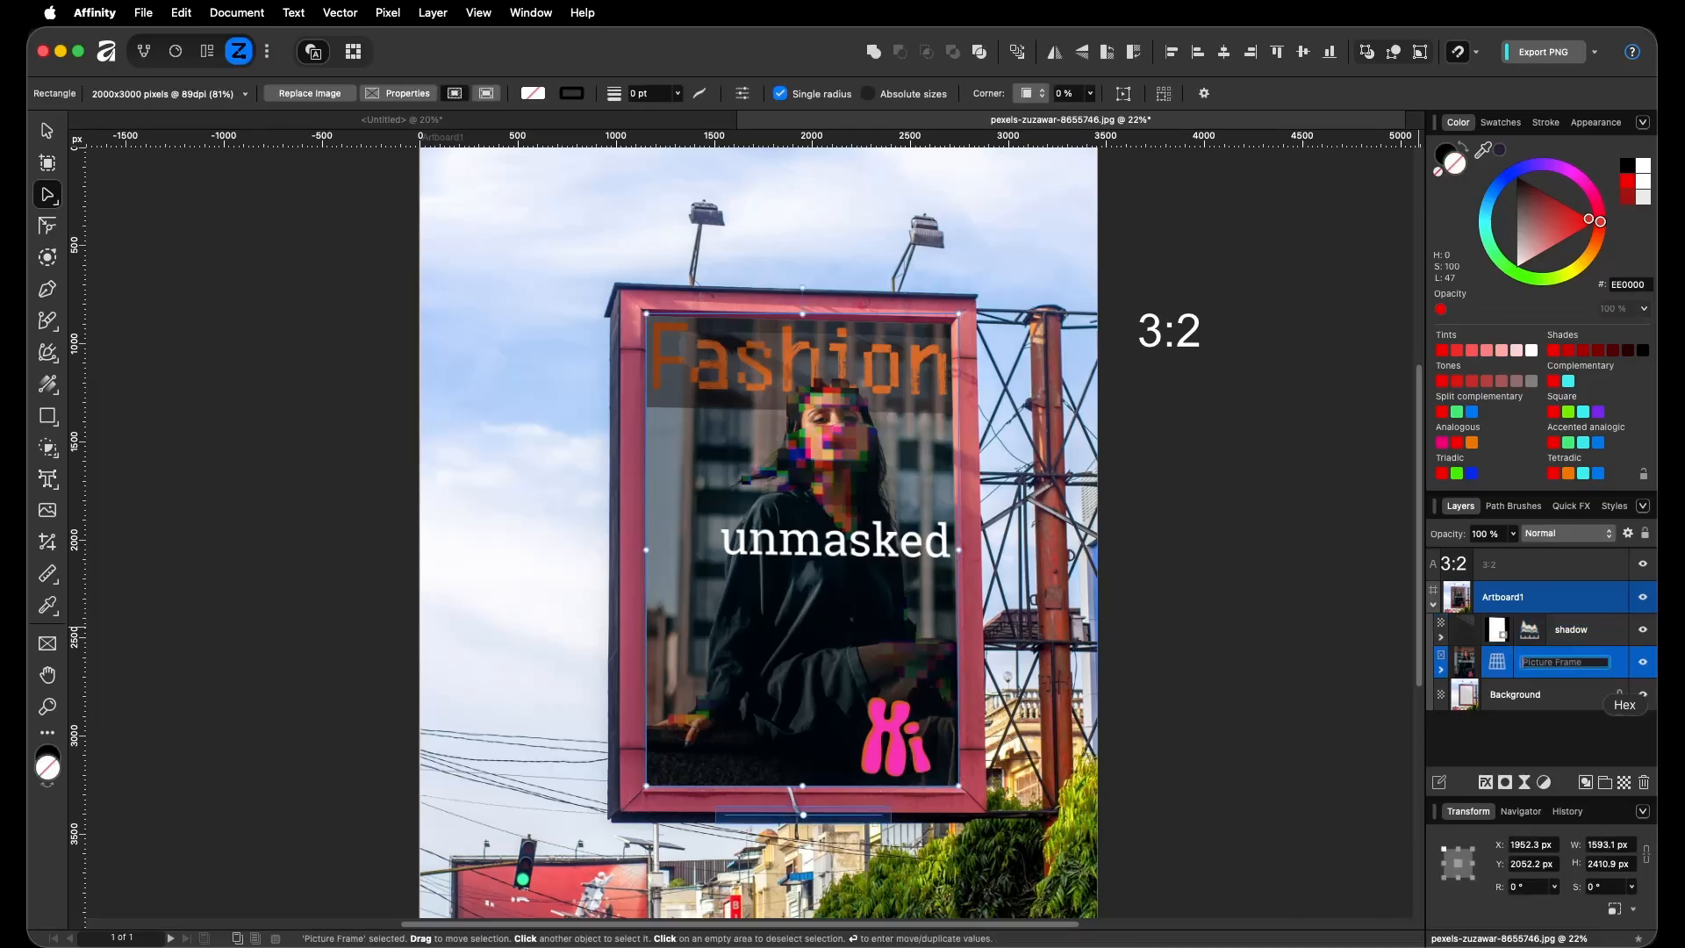
text(DES)
text(IGN GOESO HERE)
key(Return)
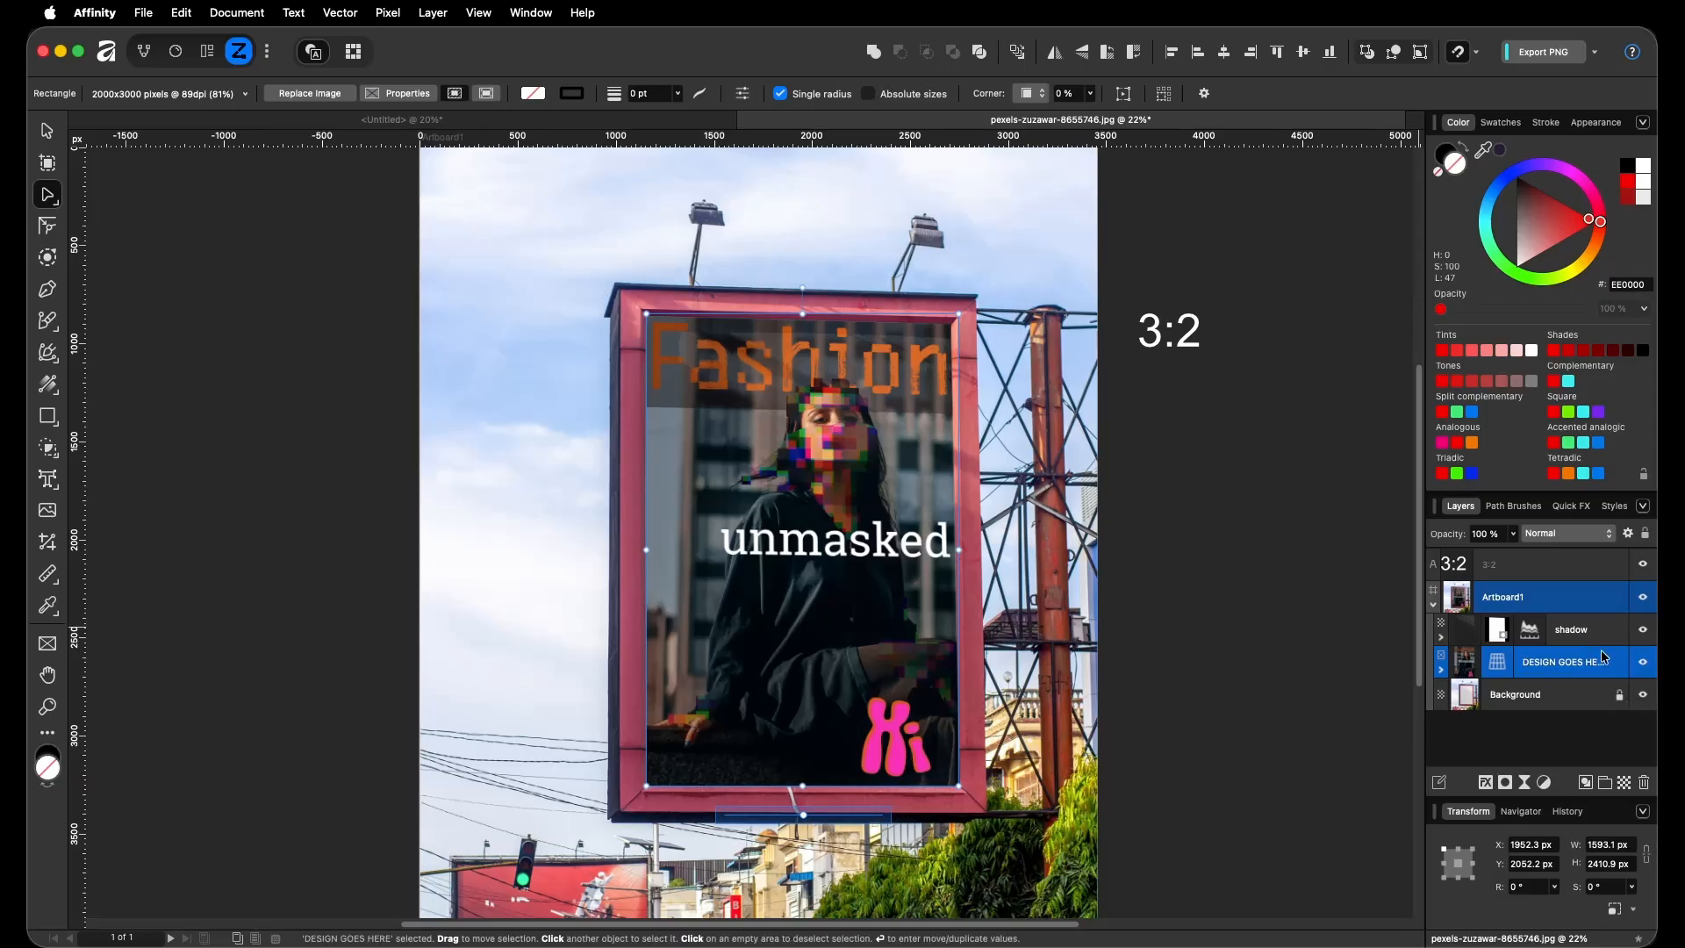
Toggle the shadow layer's visibility repeatedly to compare the poster with and without the light and shadow overlay
click(1643, 630)
click(1642, 630)
click(1642, 630)
click(1642, 630)
click(1643, 631)
click(1643, 630)
click(1643, 630)
click(1642, 630)
Replace the 3:2 label beside the artboard with a text frame about 1575 × 970 px reading "This sign has an aspect ratio of 3:2"
key(v)
drag(1097, 555, 1029, 546)
drag(1029, 546, 996, 573)
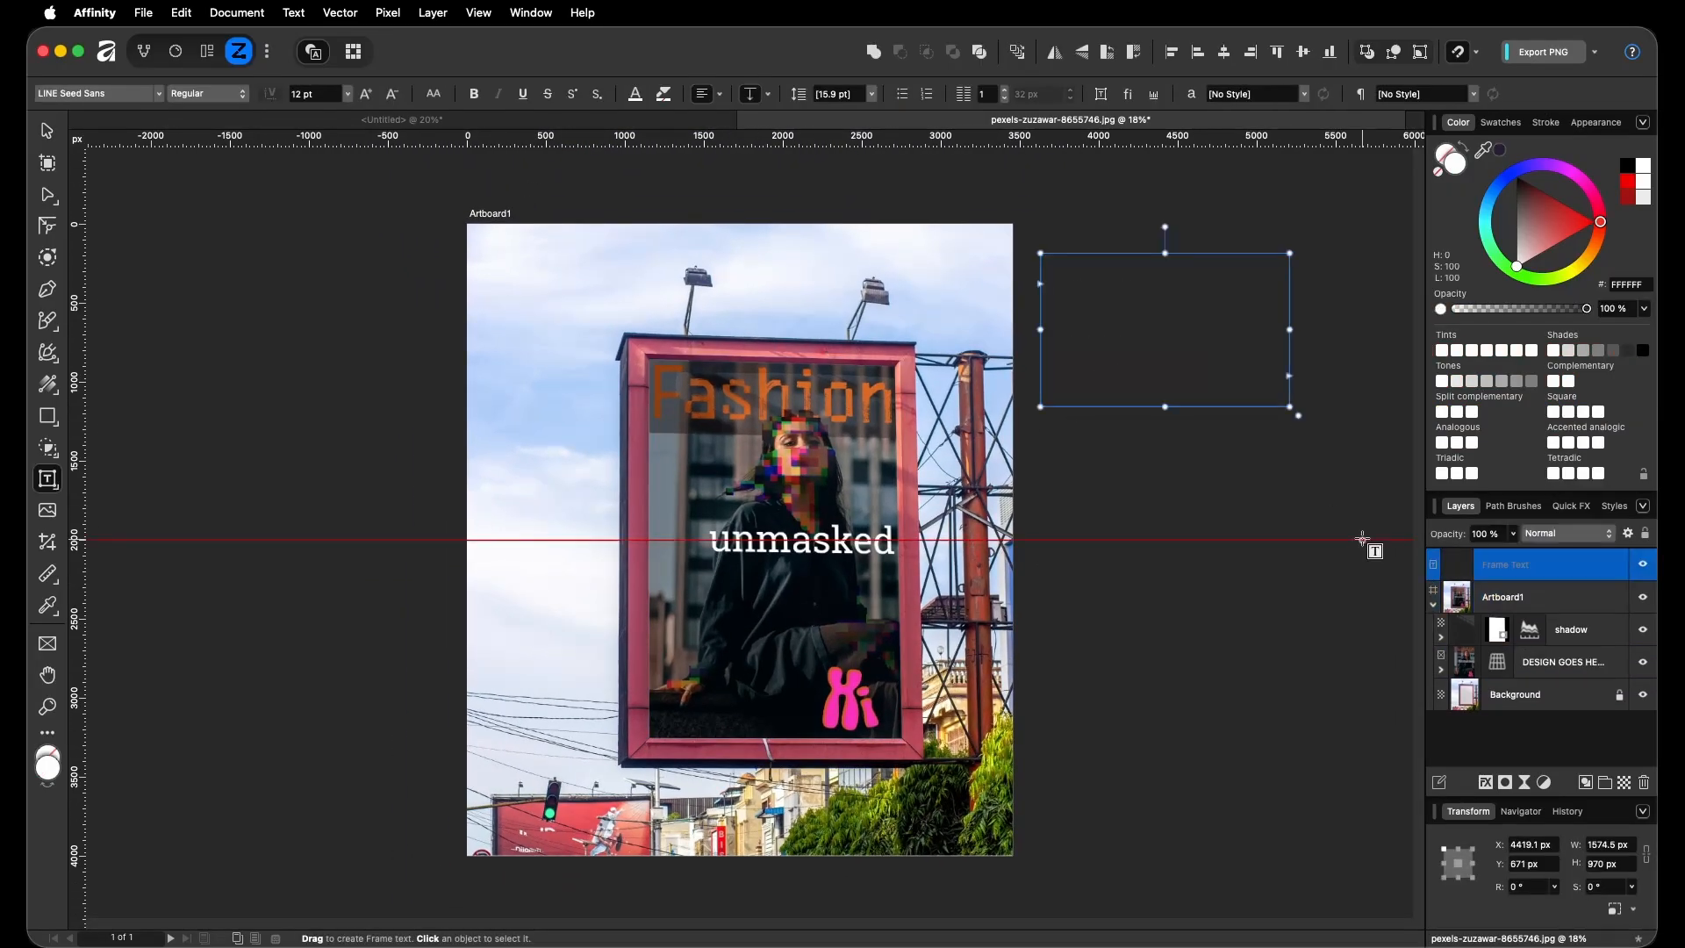
text(This si)
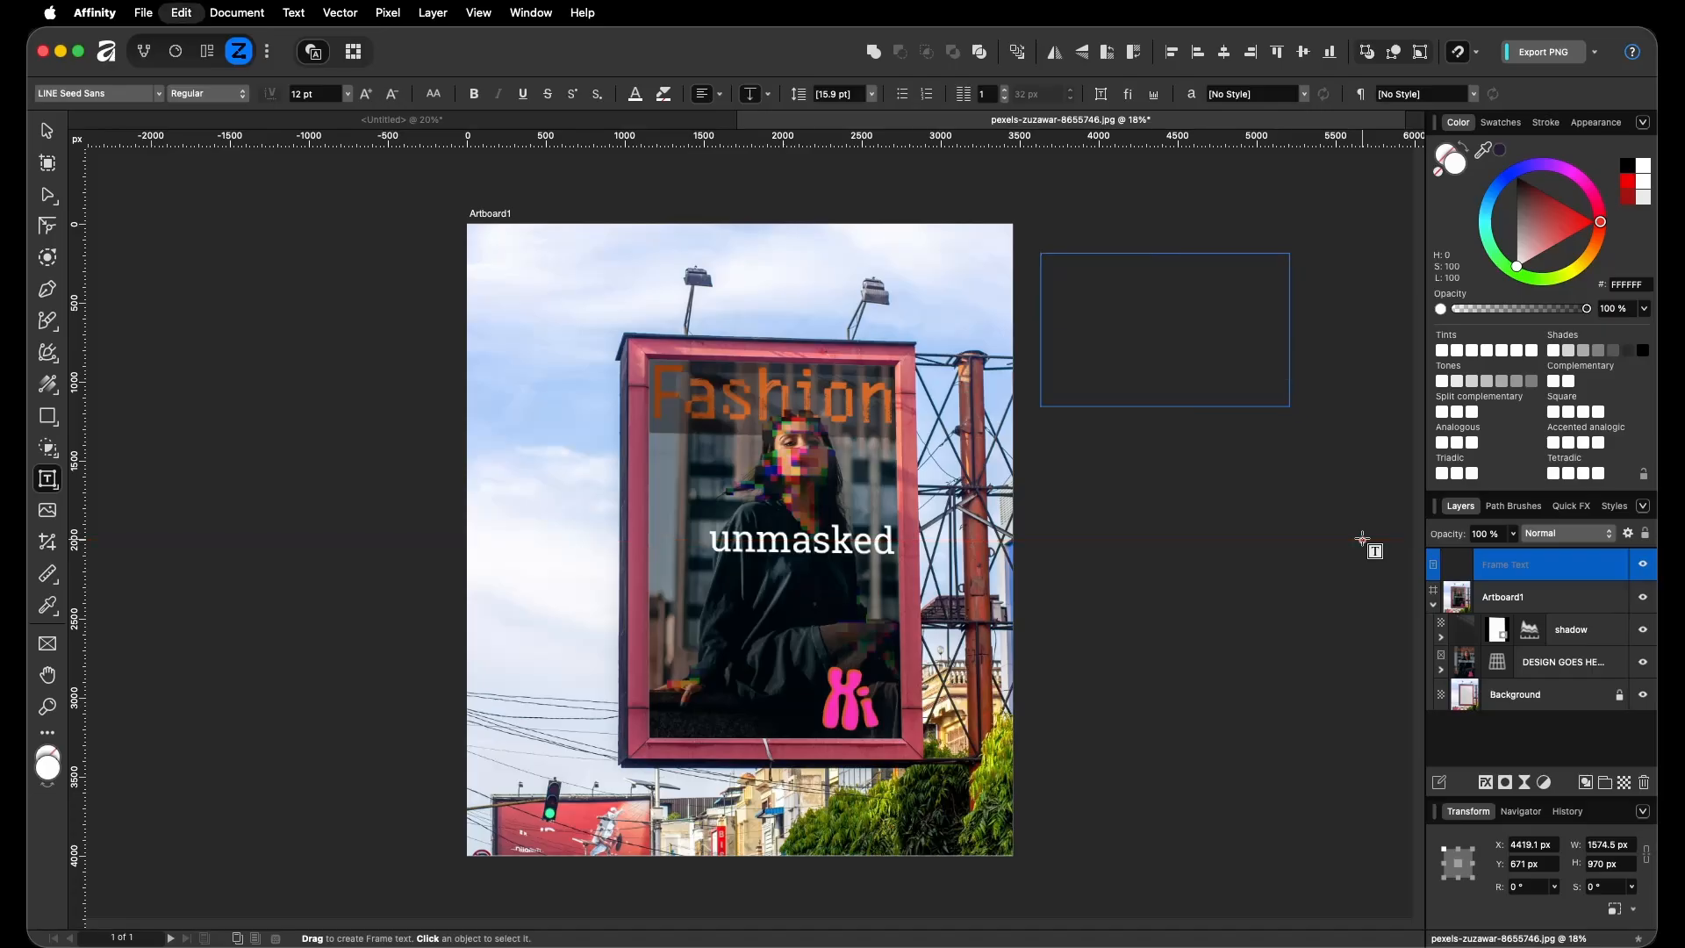
text(gn has an aspect r)
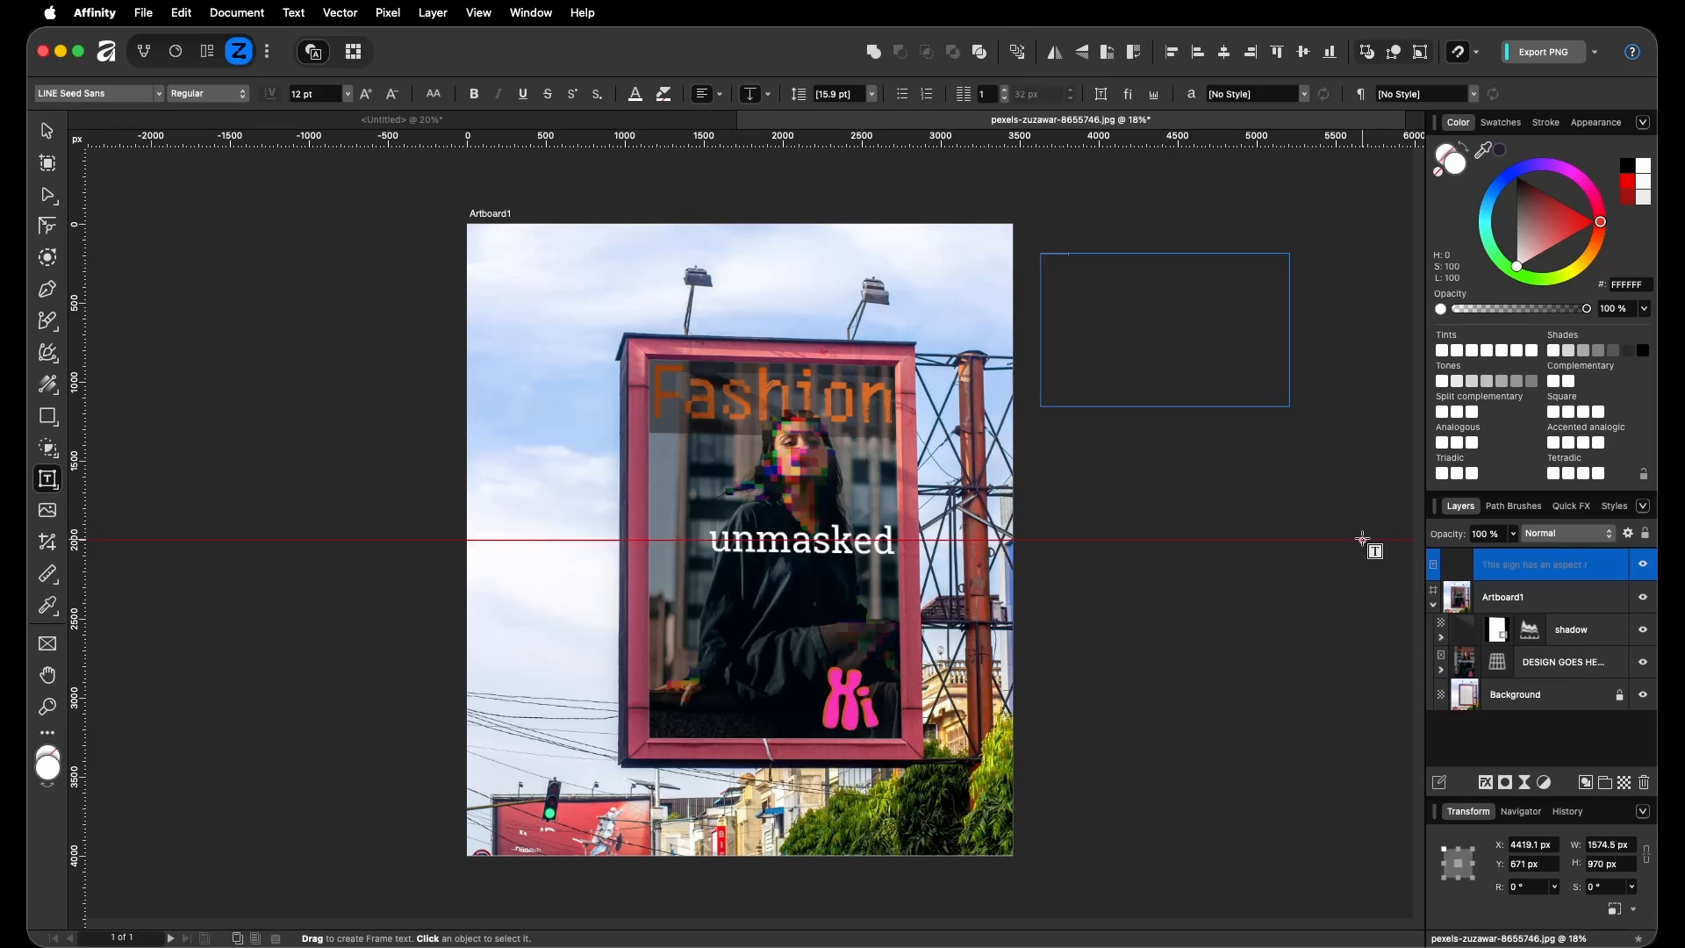
text( 2:3)
Increase the font size of the aspect ratio note so it is readable beside the artboard
key(super+a)
key(Escape)
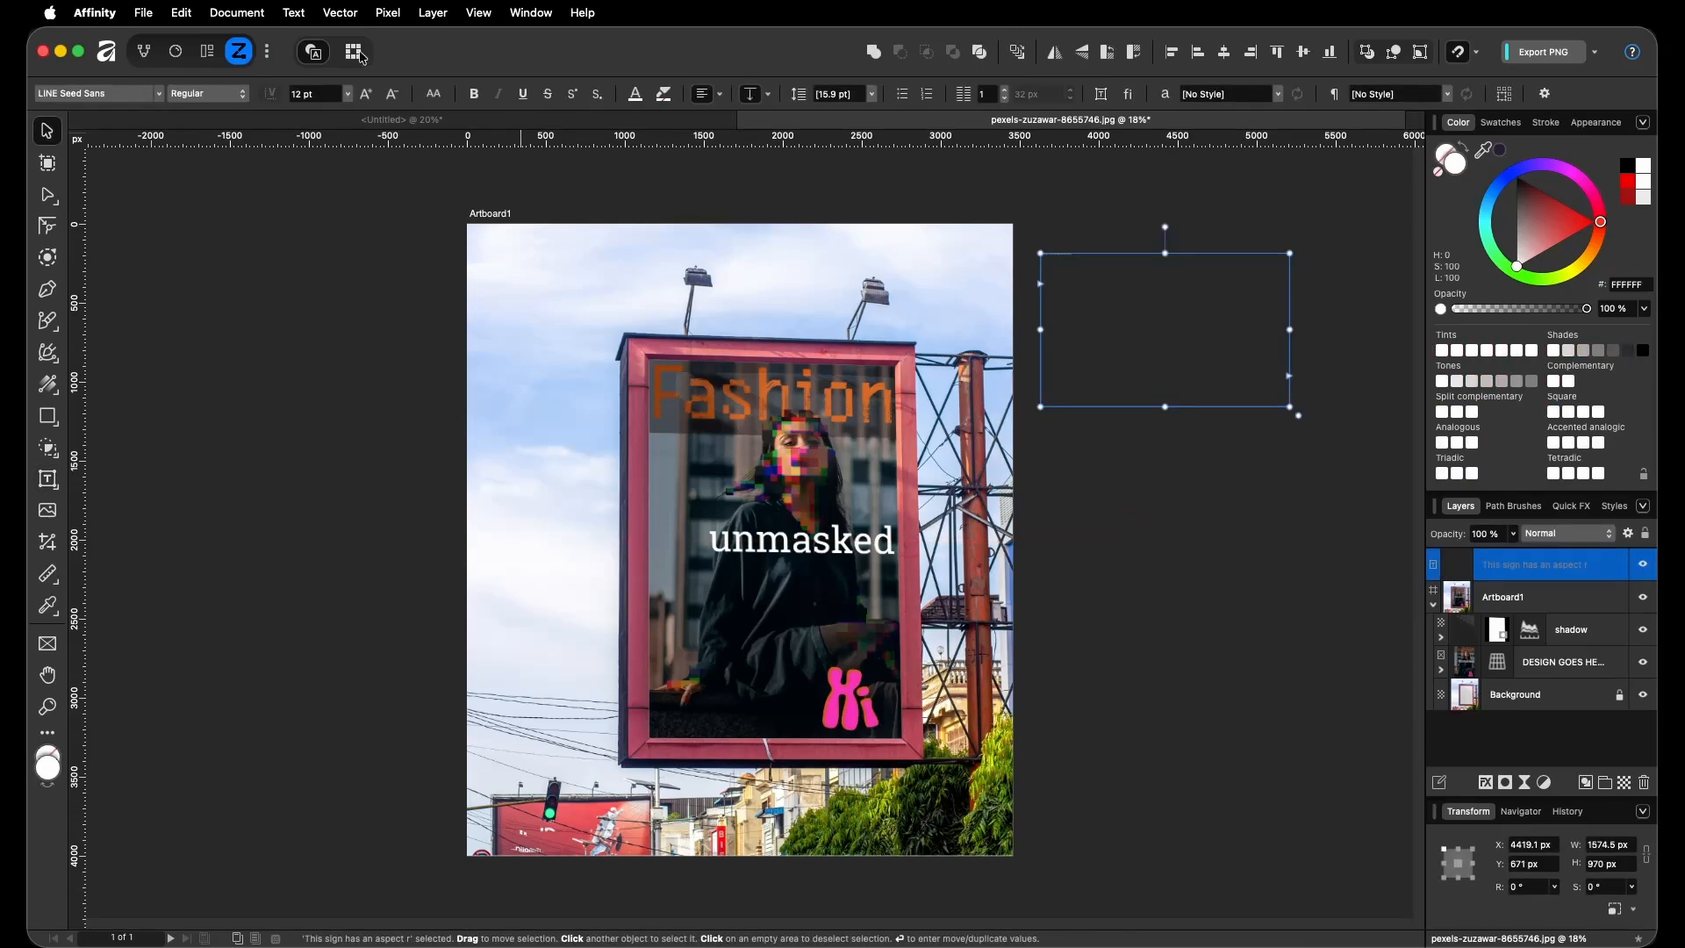
click(347, 95)
click(322, 523)
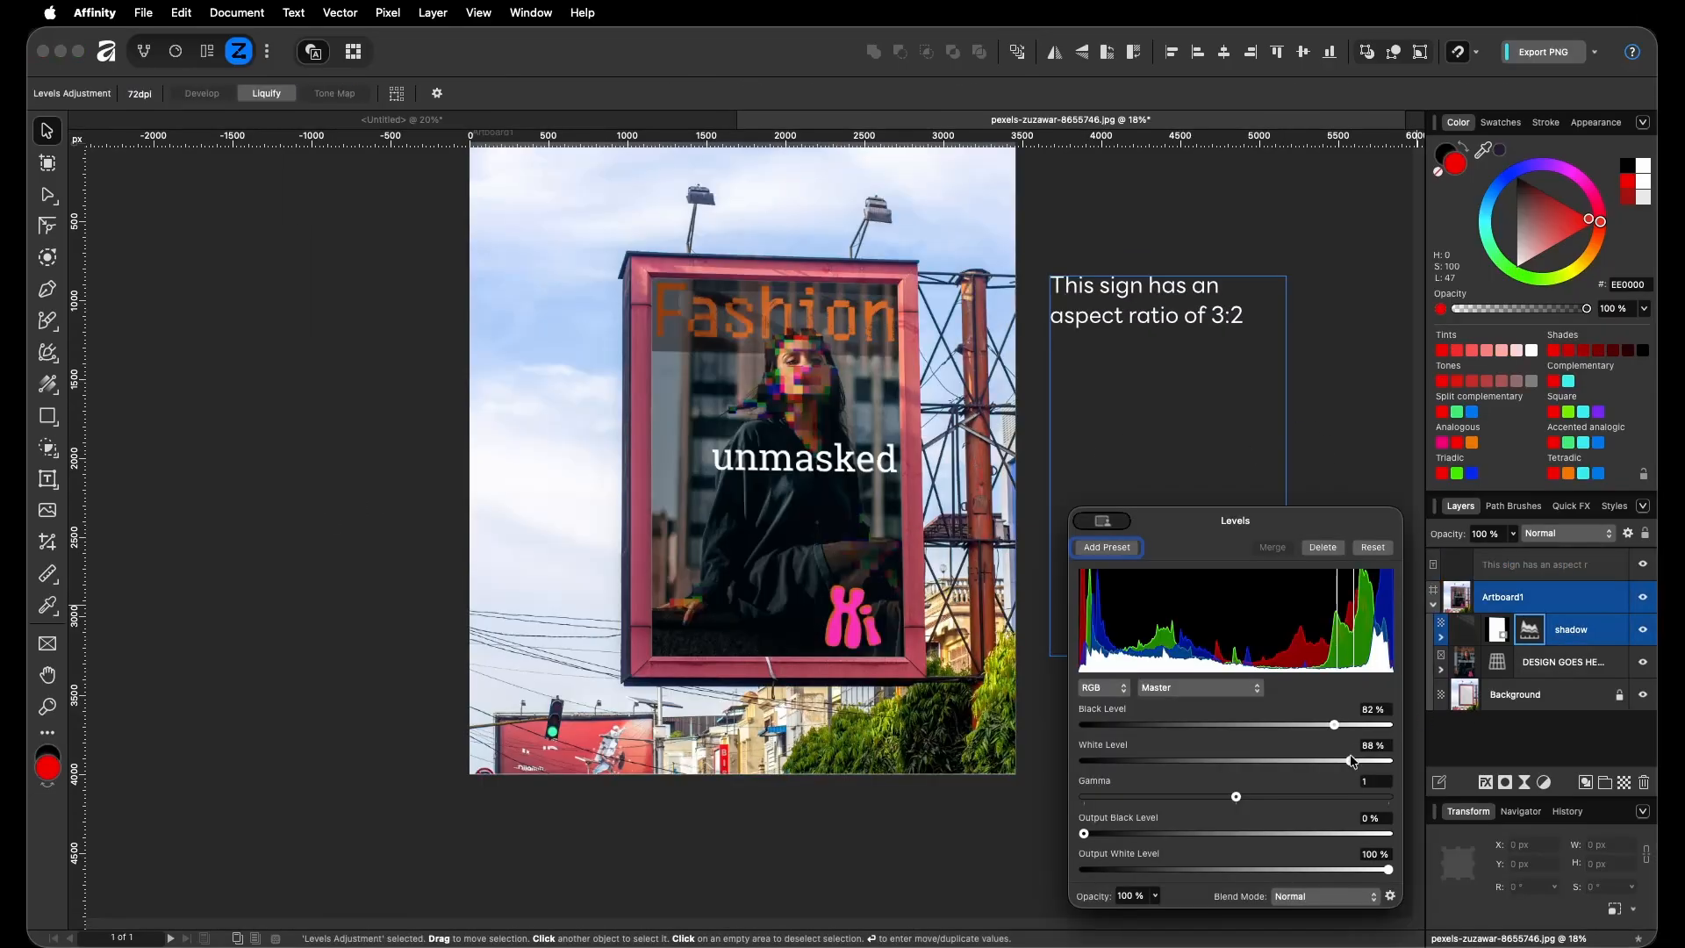
Review the black and white level settings in the shadow layer's Levels adjustment
drag(1353, 761, 1335, 734)
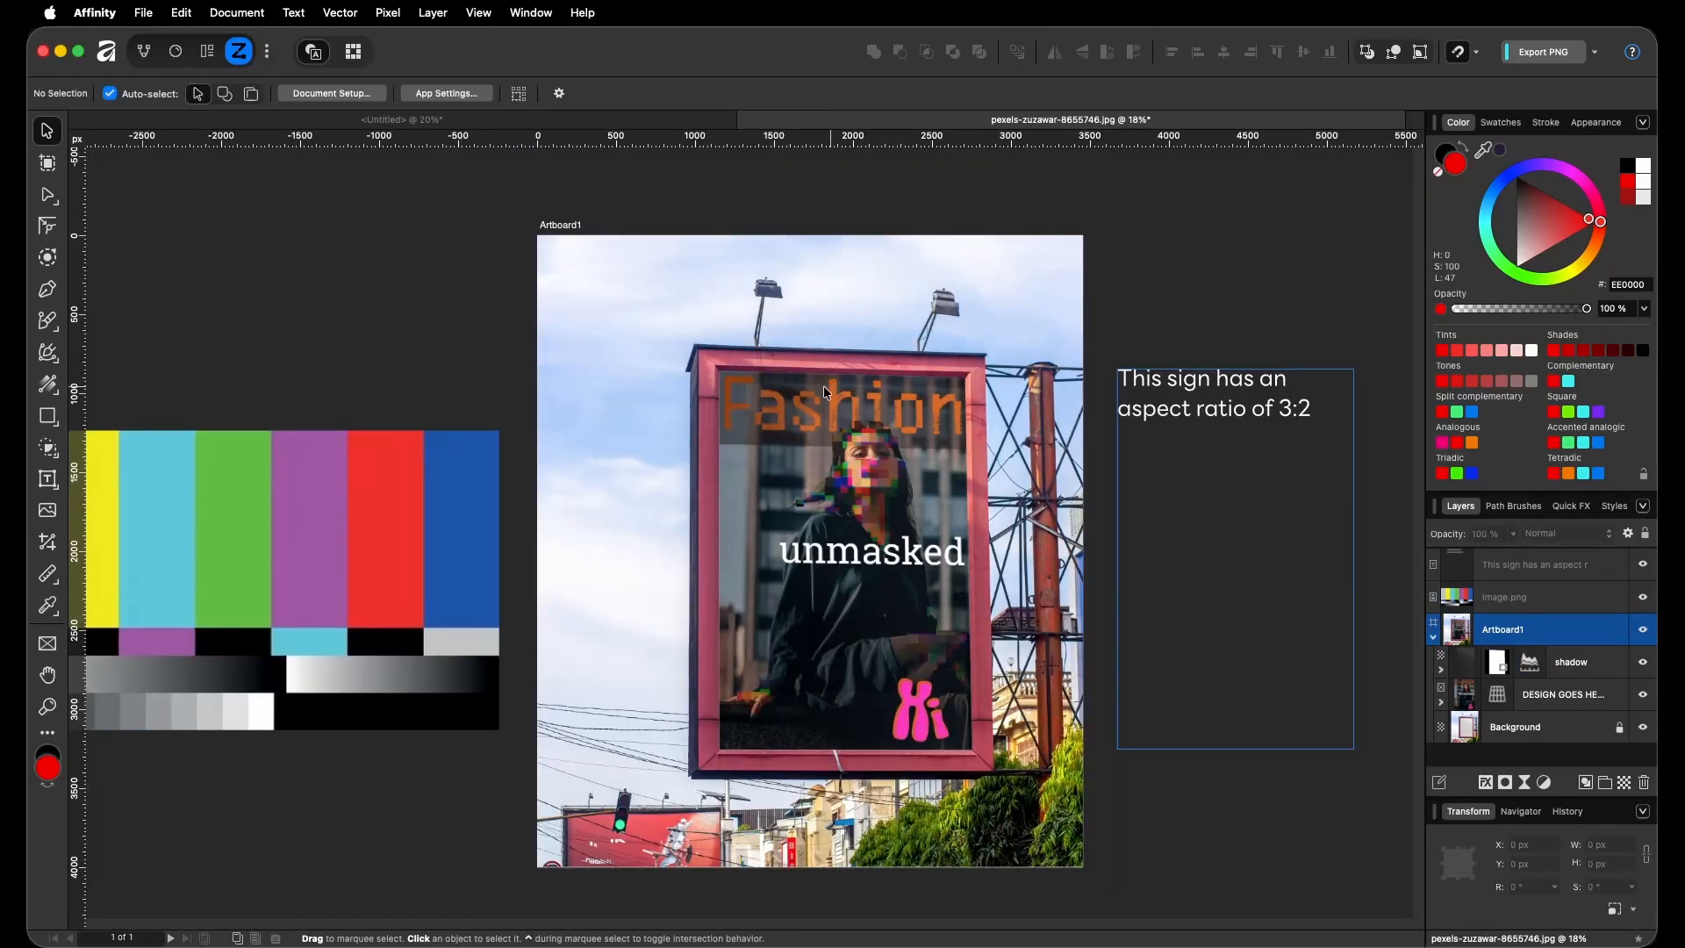
Move the colour-bar image from beside the artboard onto it and nest it inside the DESIGN GOES HERE picture frame
key(b)
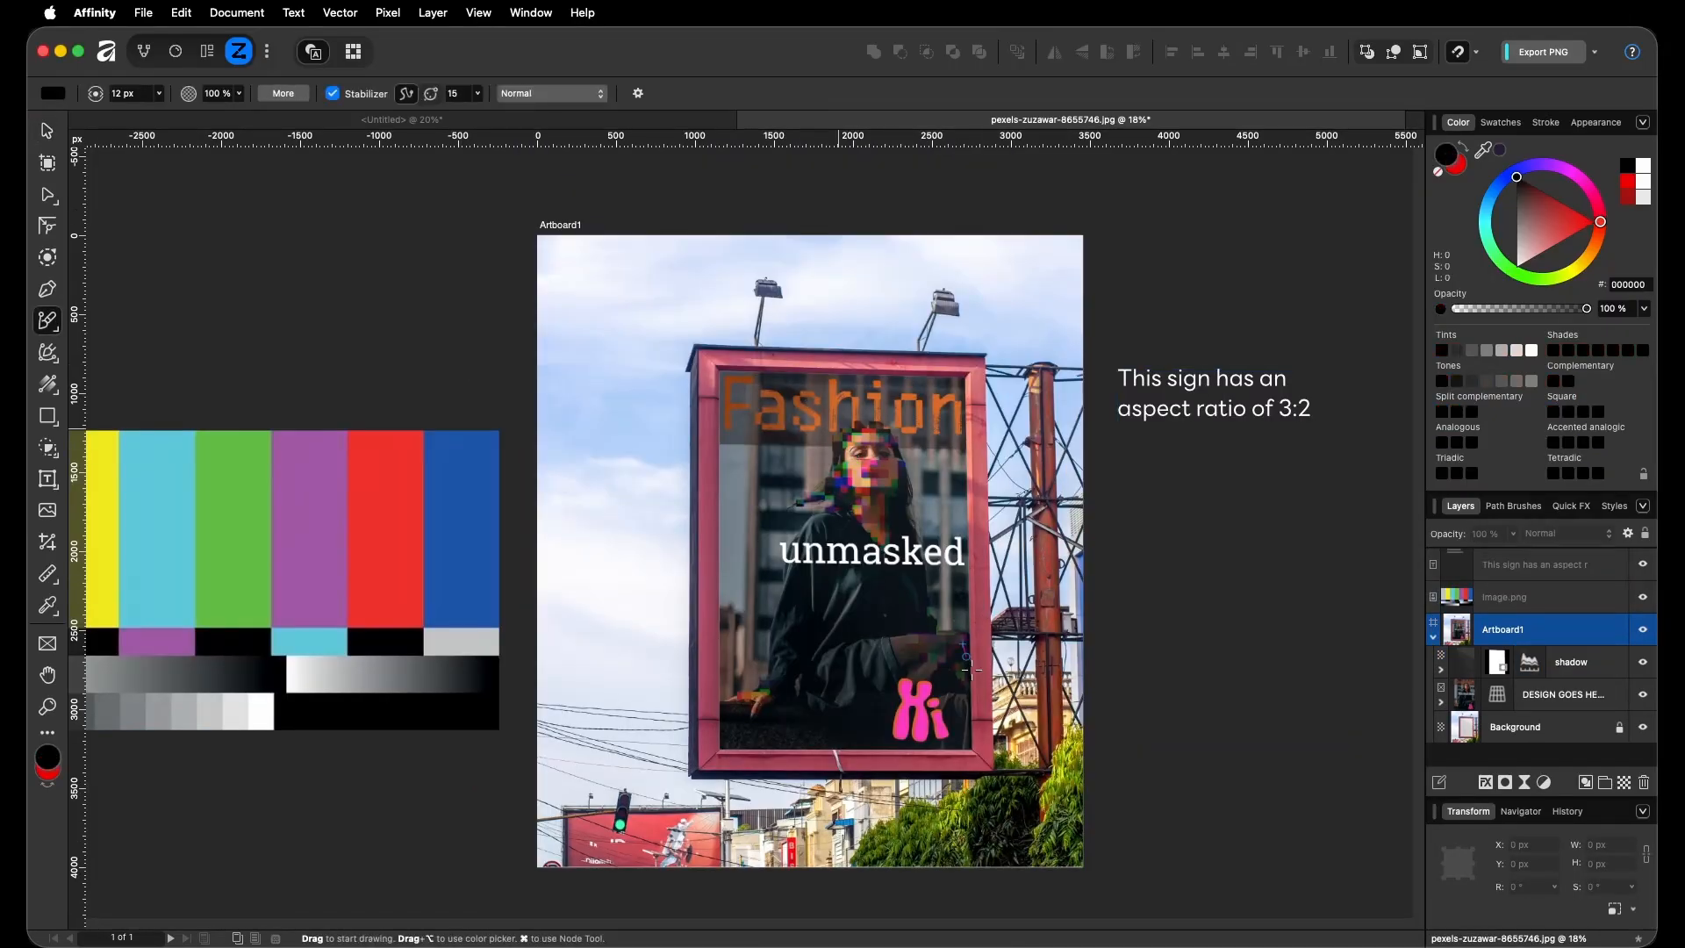
key(v)
click(455, 575)
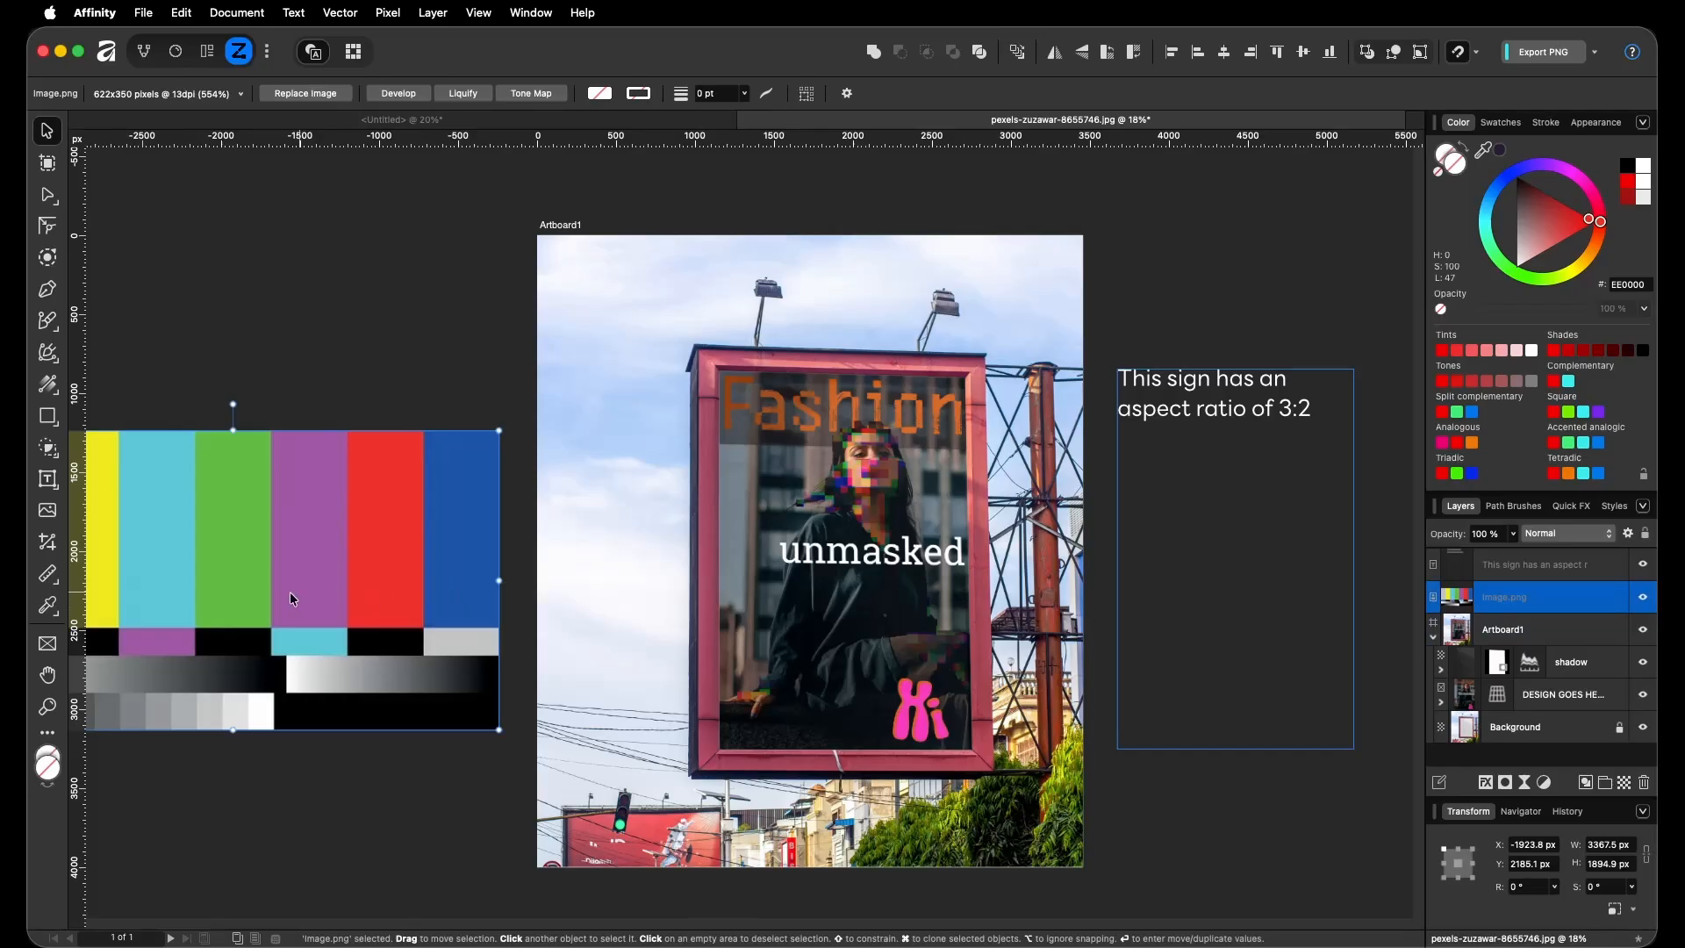
drag(293, 594, 840, 506)
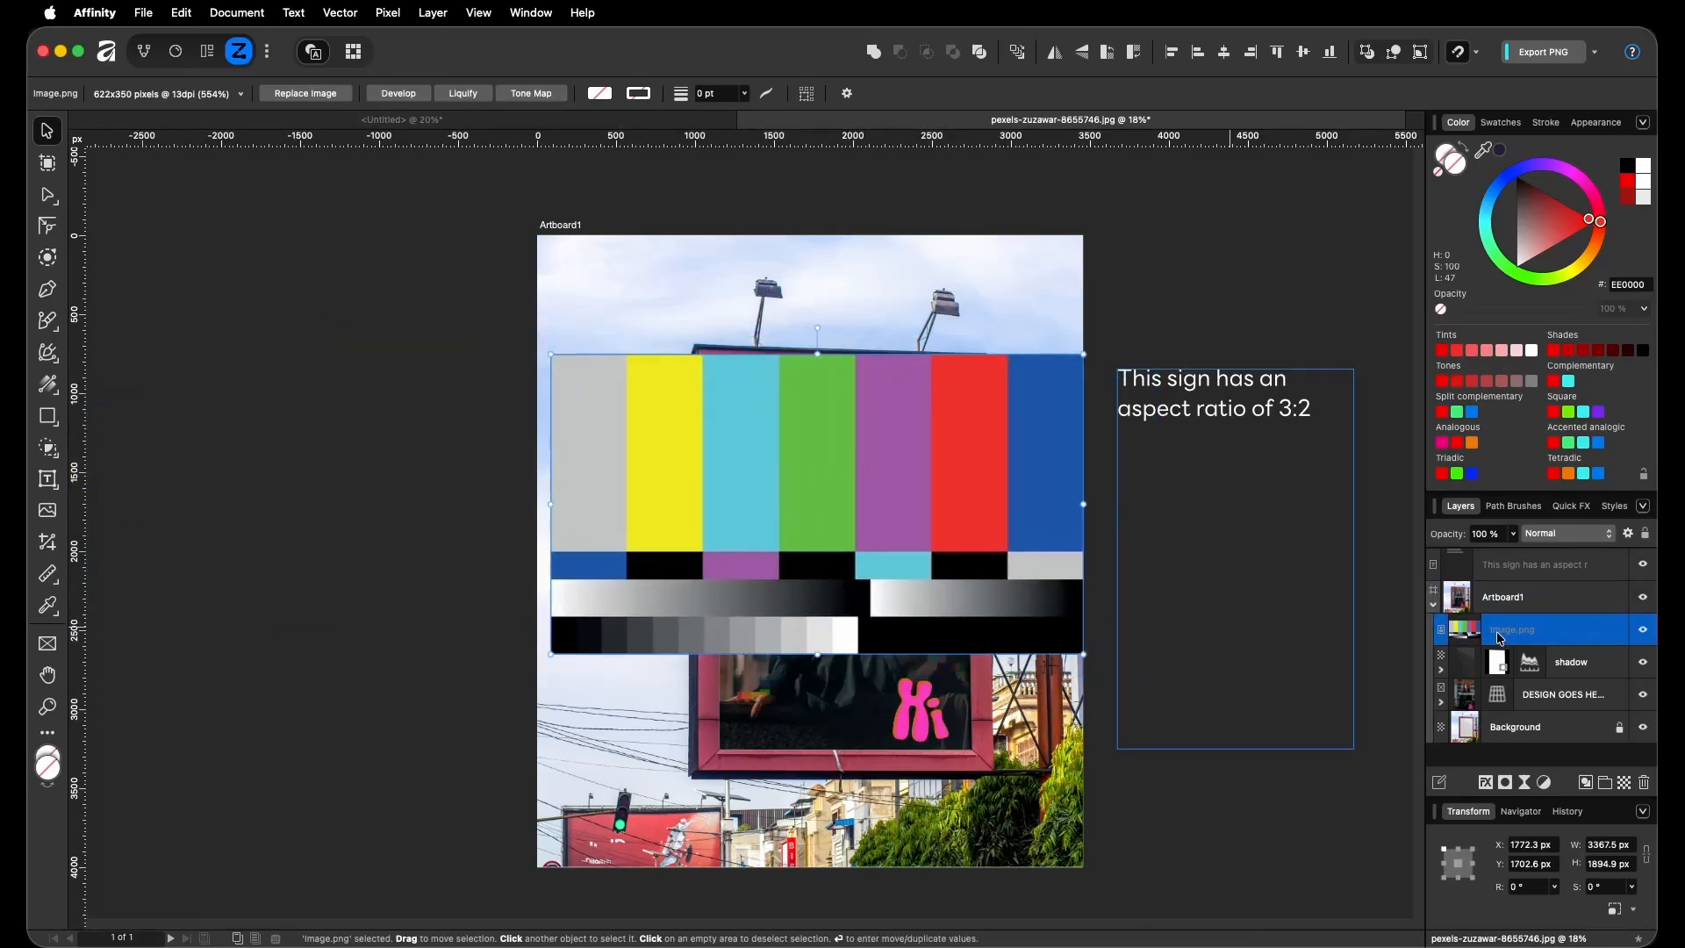
drag(1500, 638, 1554, 695)
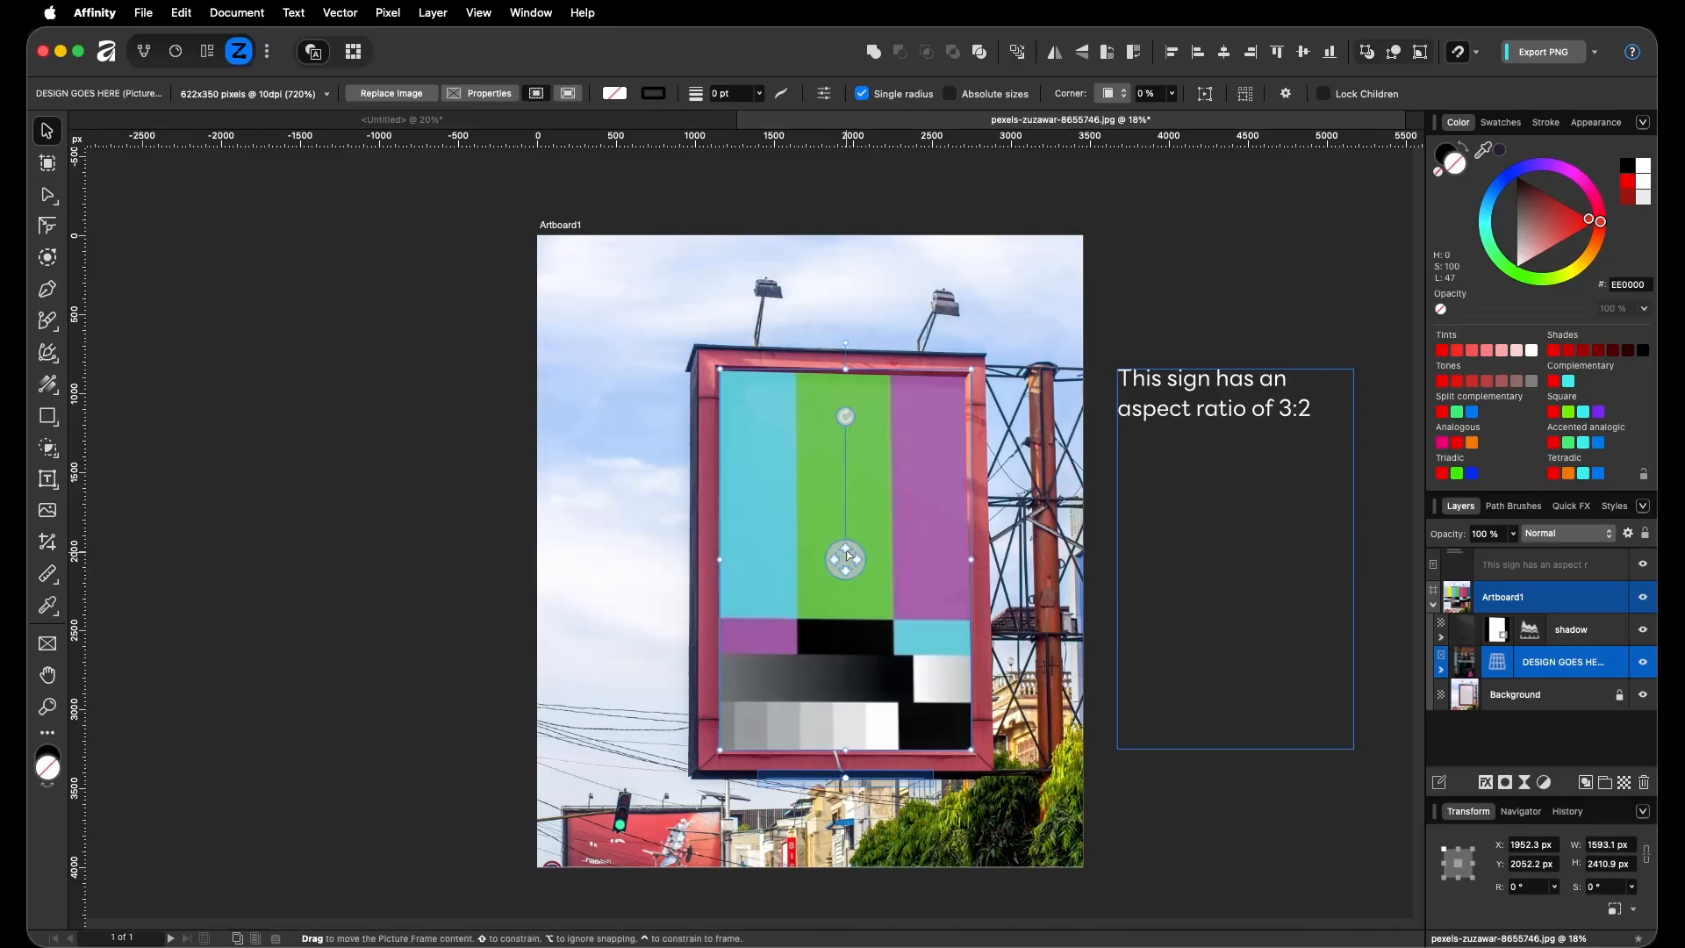
Reposition the colour-bar image inside the picture frame in several directions to check the light and shadow overlay on each colour
drag(848, 564, 790, 509)
key(z)
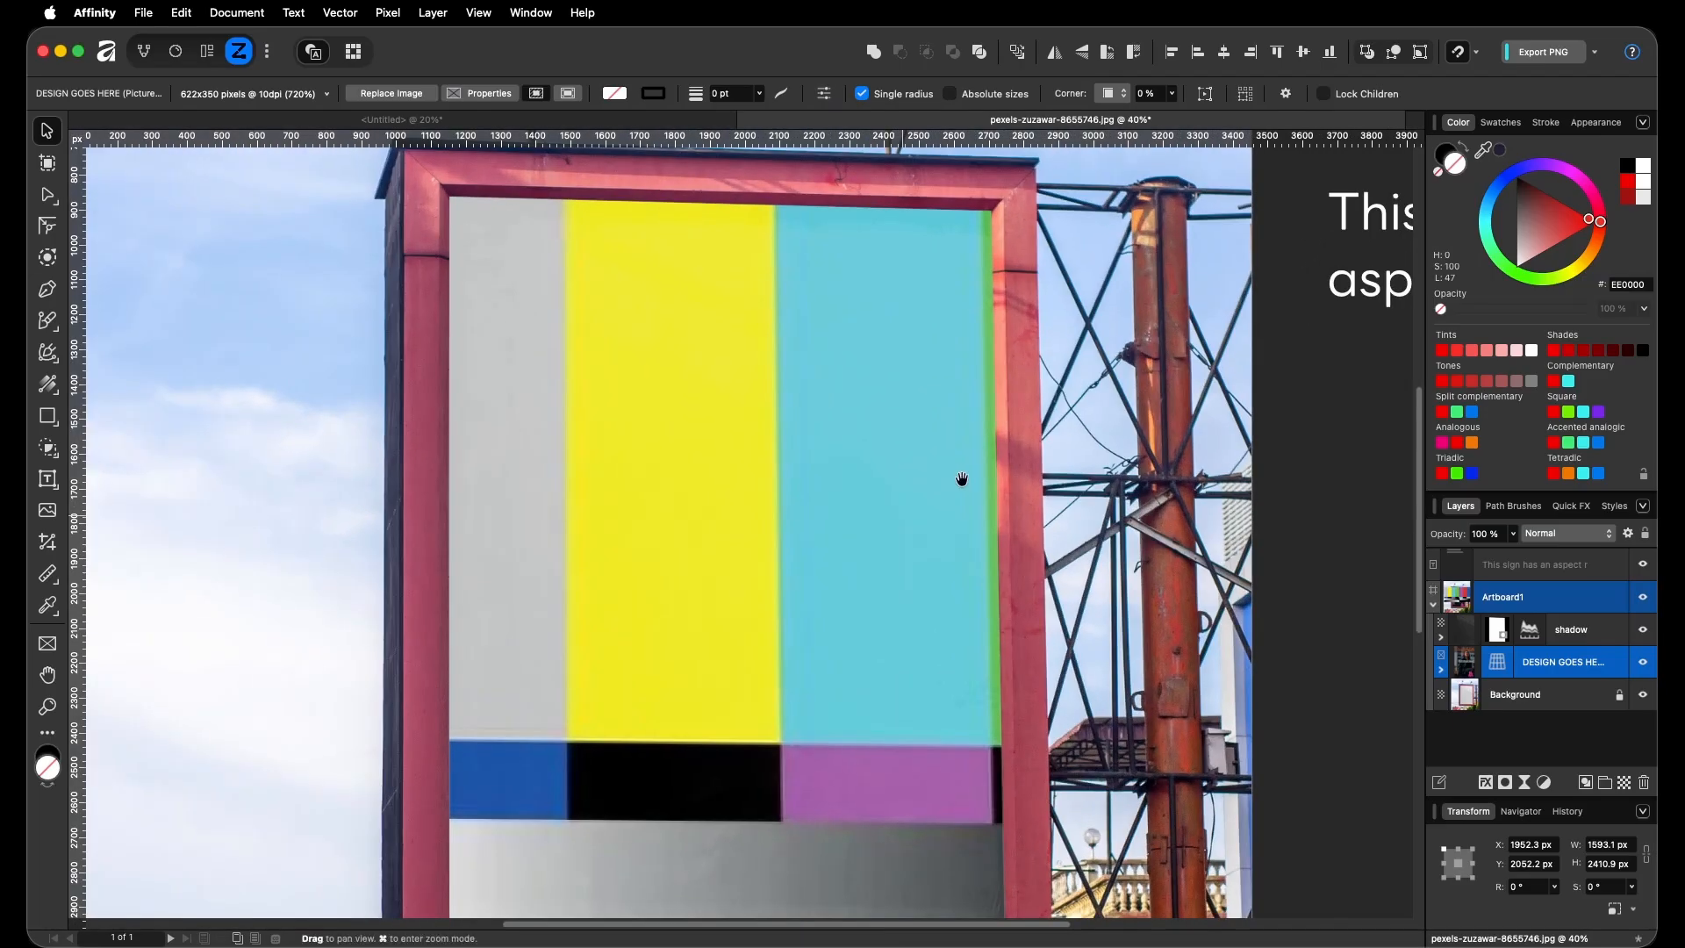
key(v)
click(987, 464)
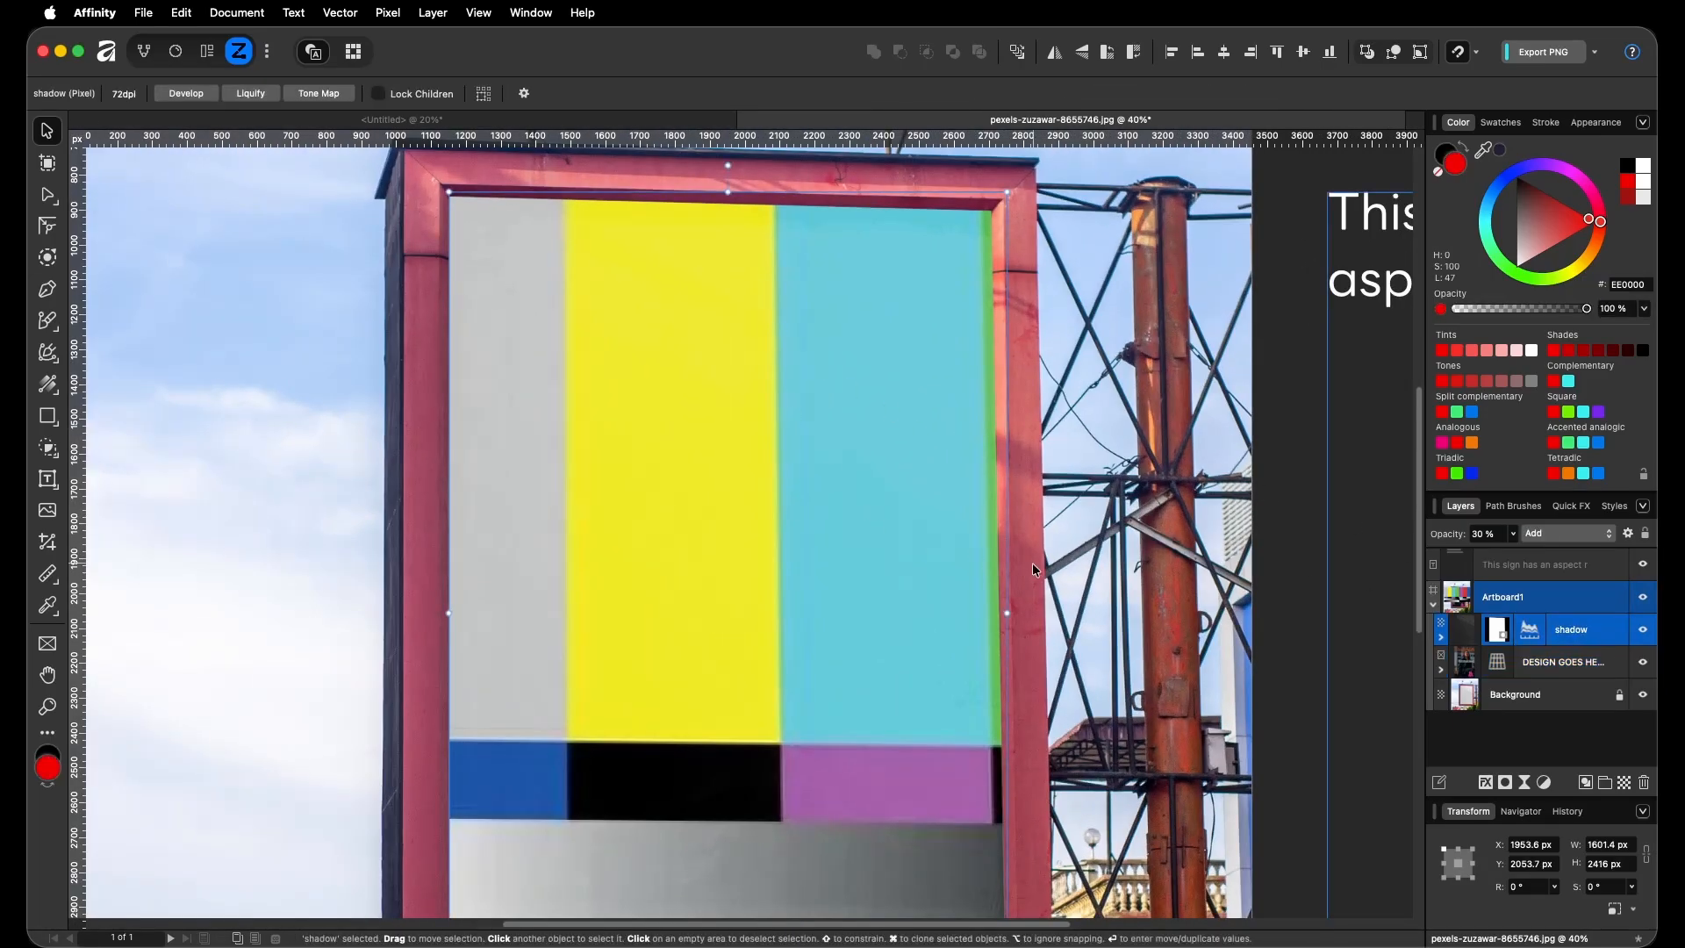
click(1476, 669)
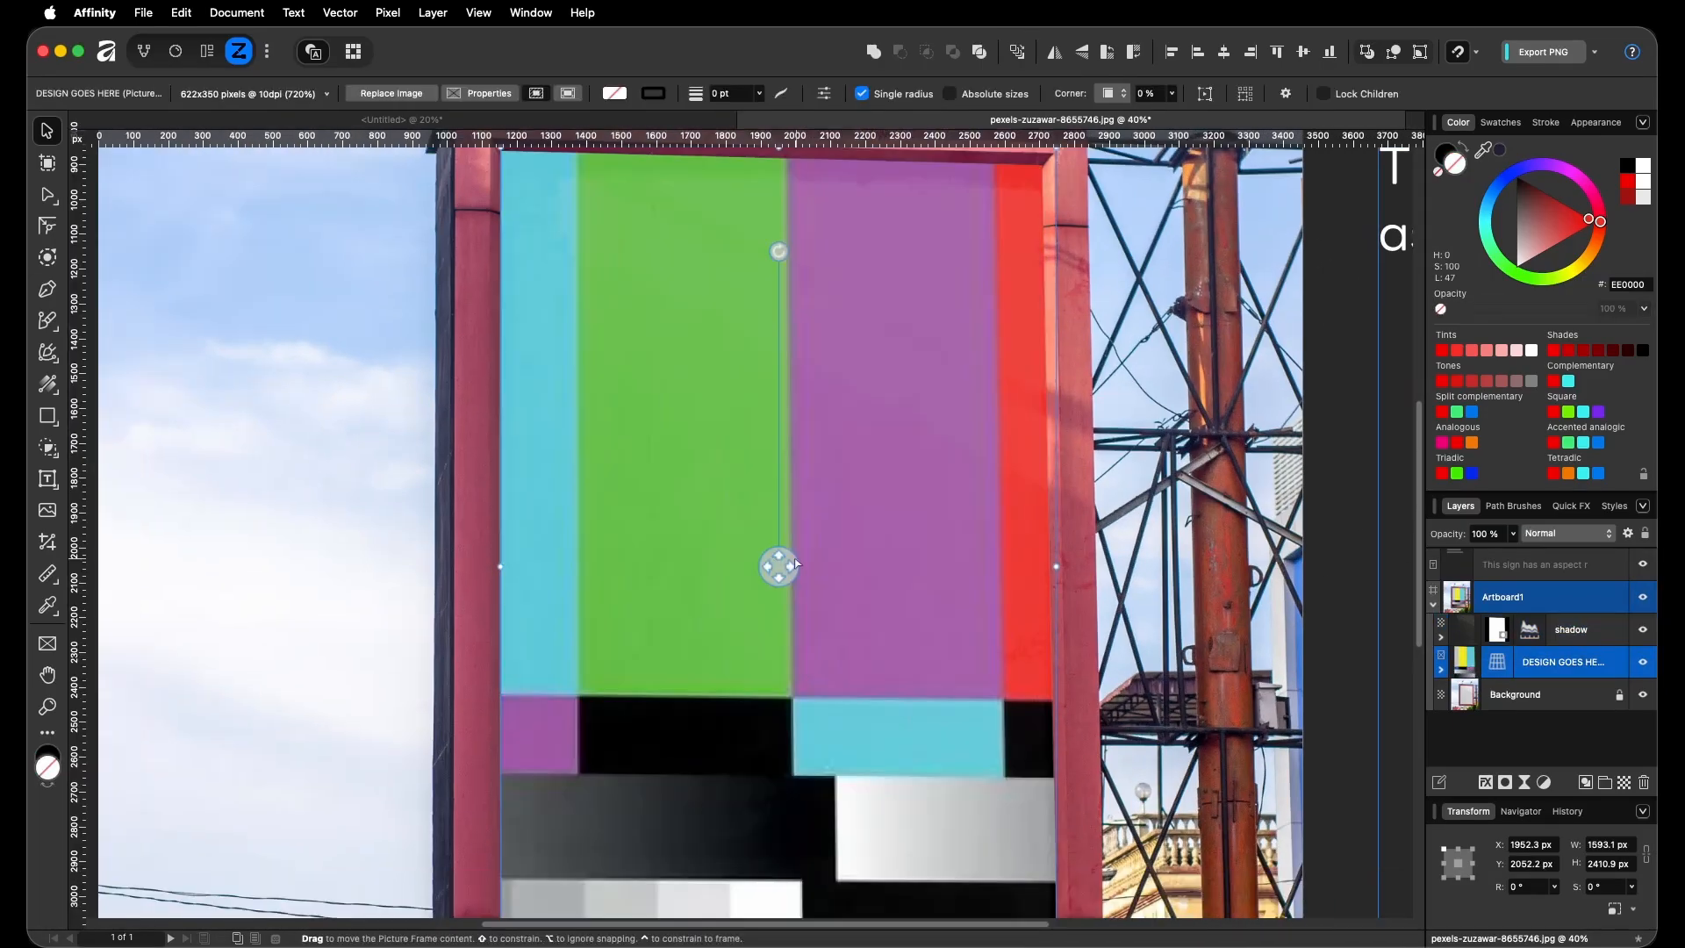
drag(778, 567, 664, 563)
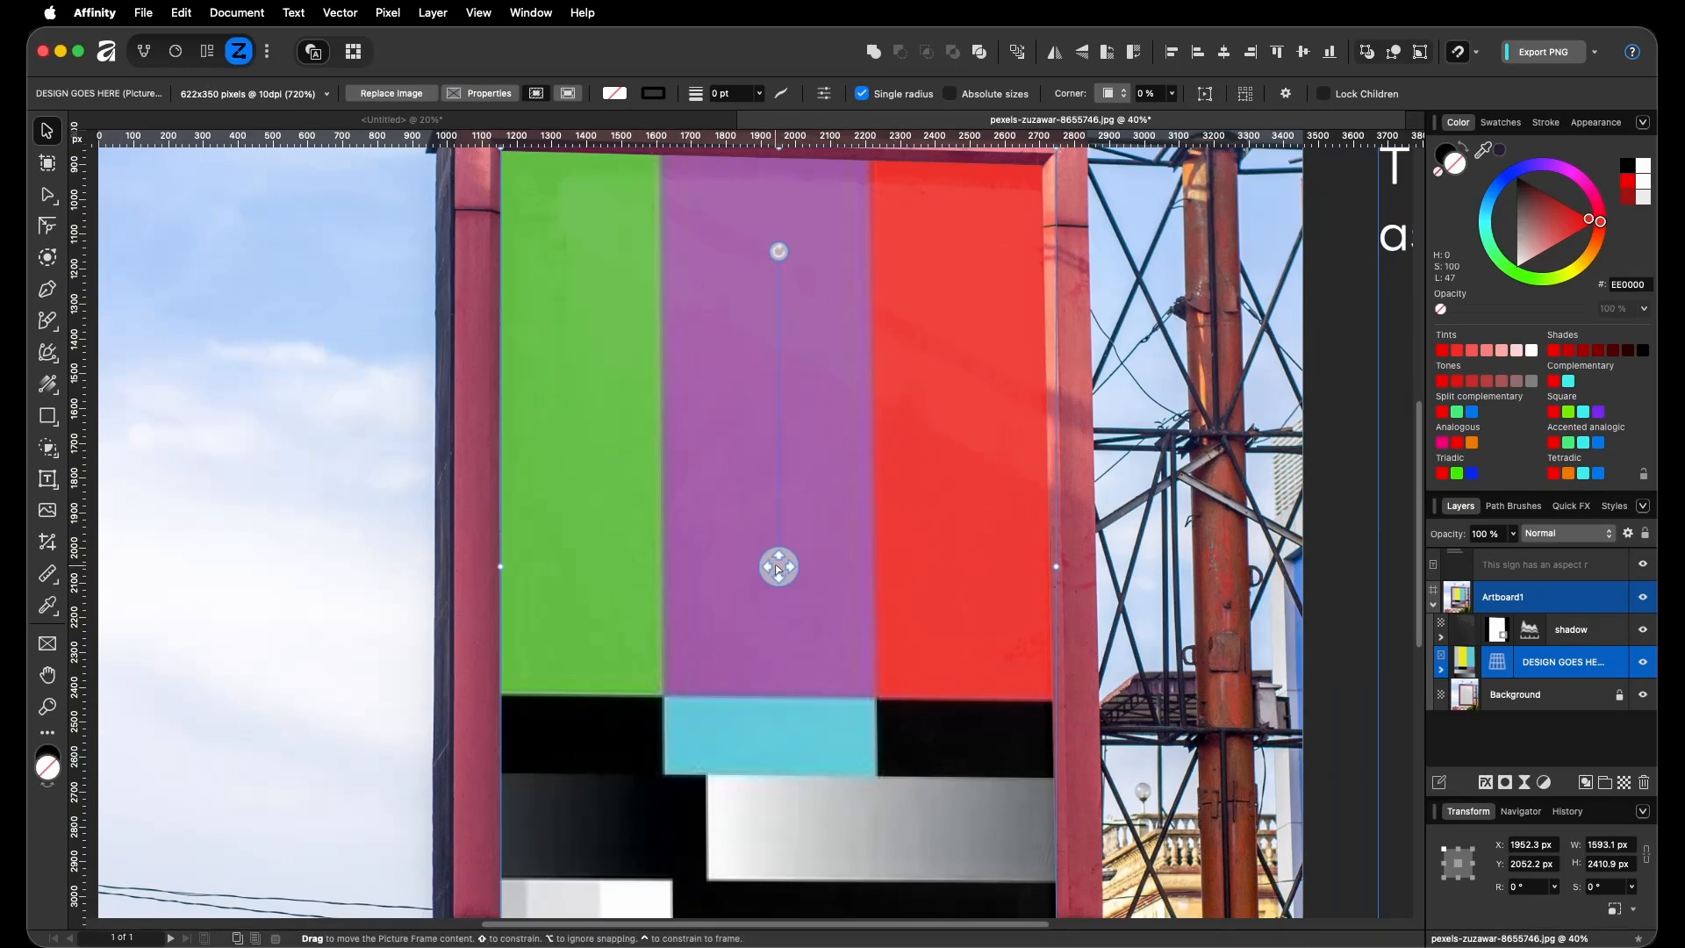
drag(779, 566, 570, 563)
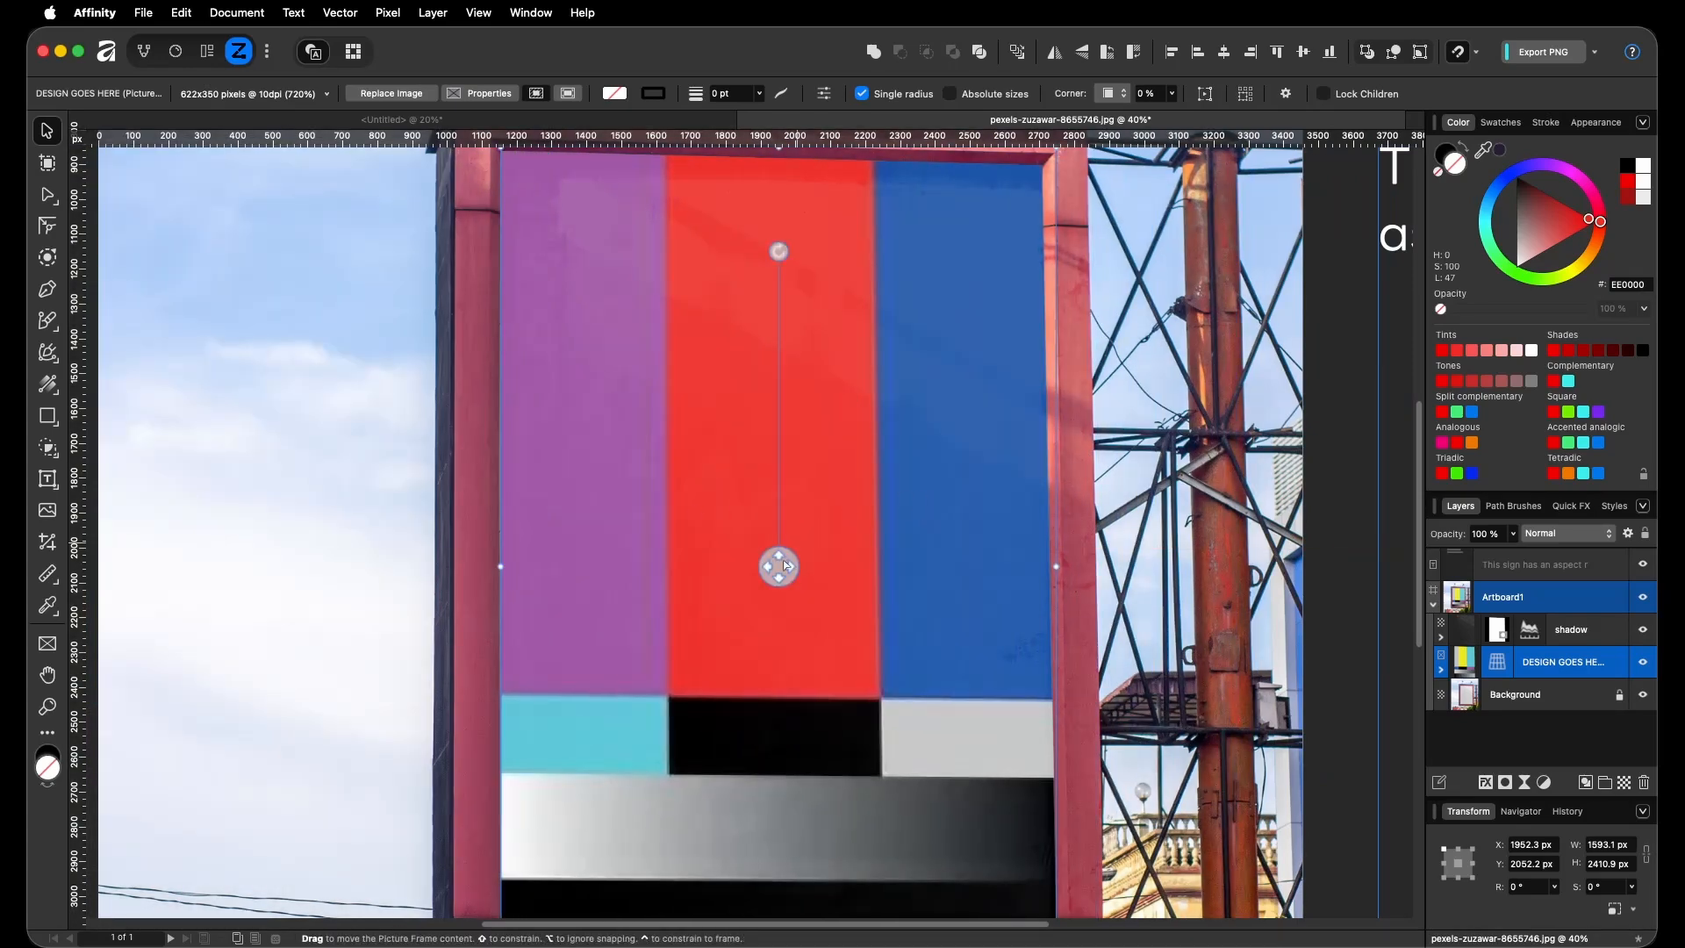
drag(778, 564, 818, 116)
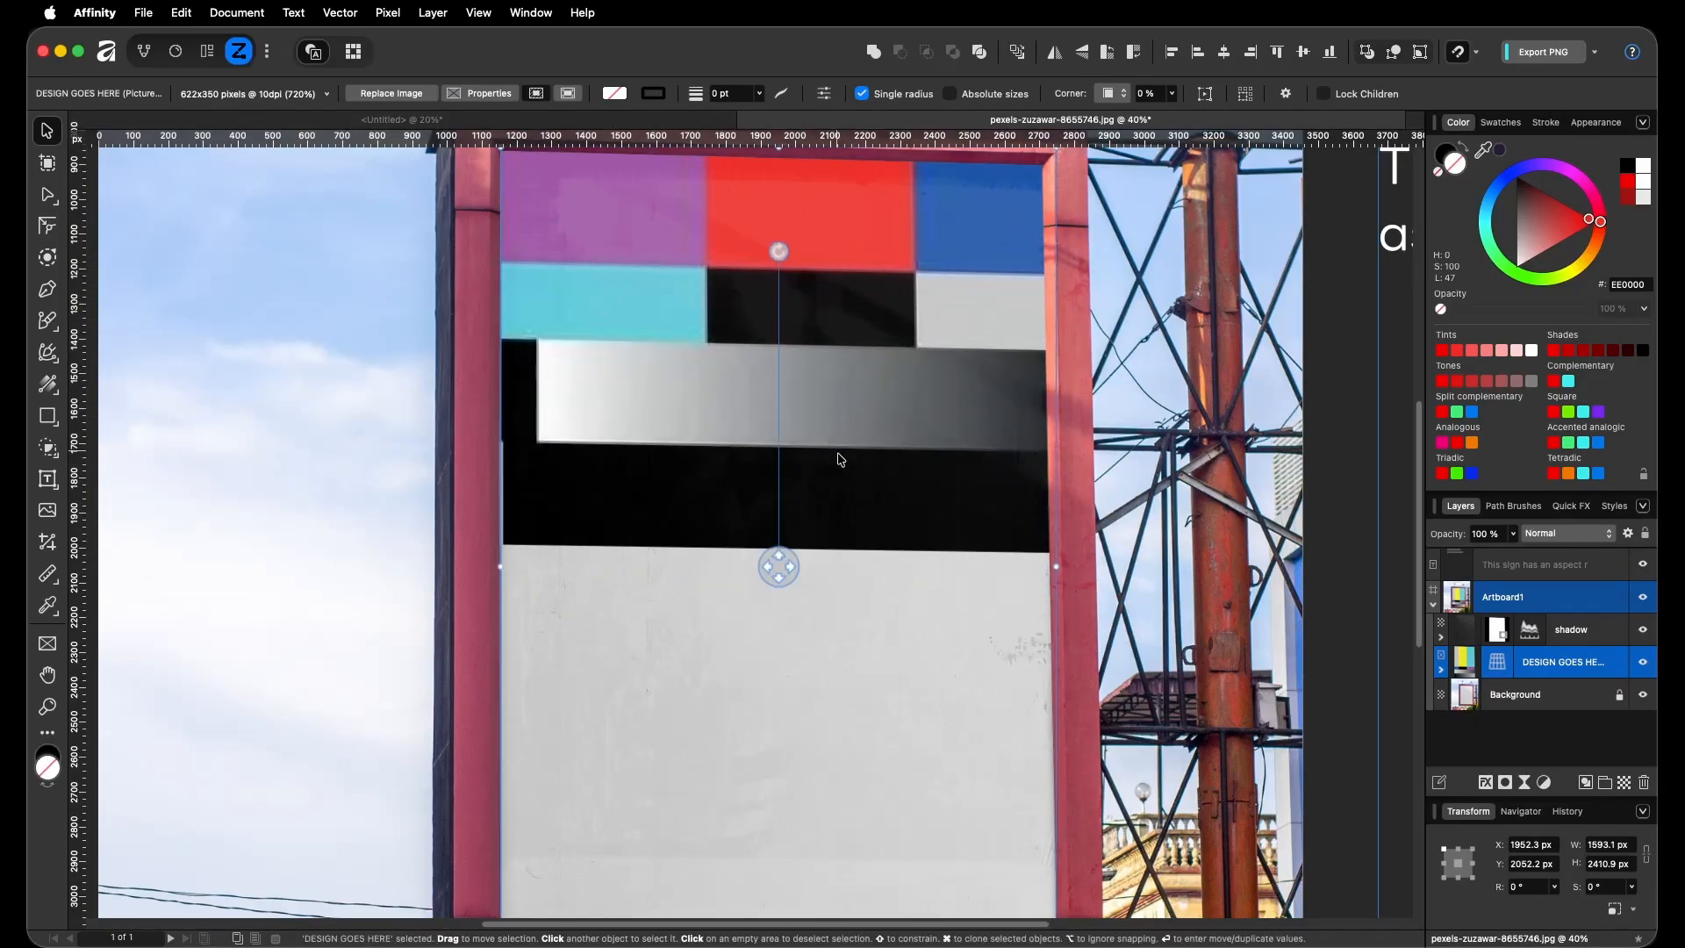
Slide the colour-bar image back down over the frame's blank lower area, and shift it sideways across the sign
key(z)
drag(933, 489, 523, 471)
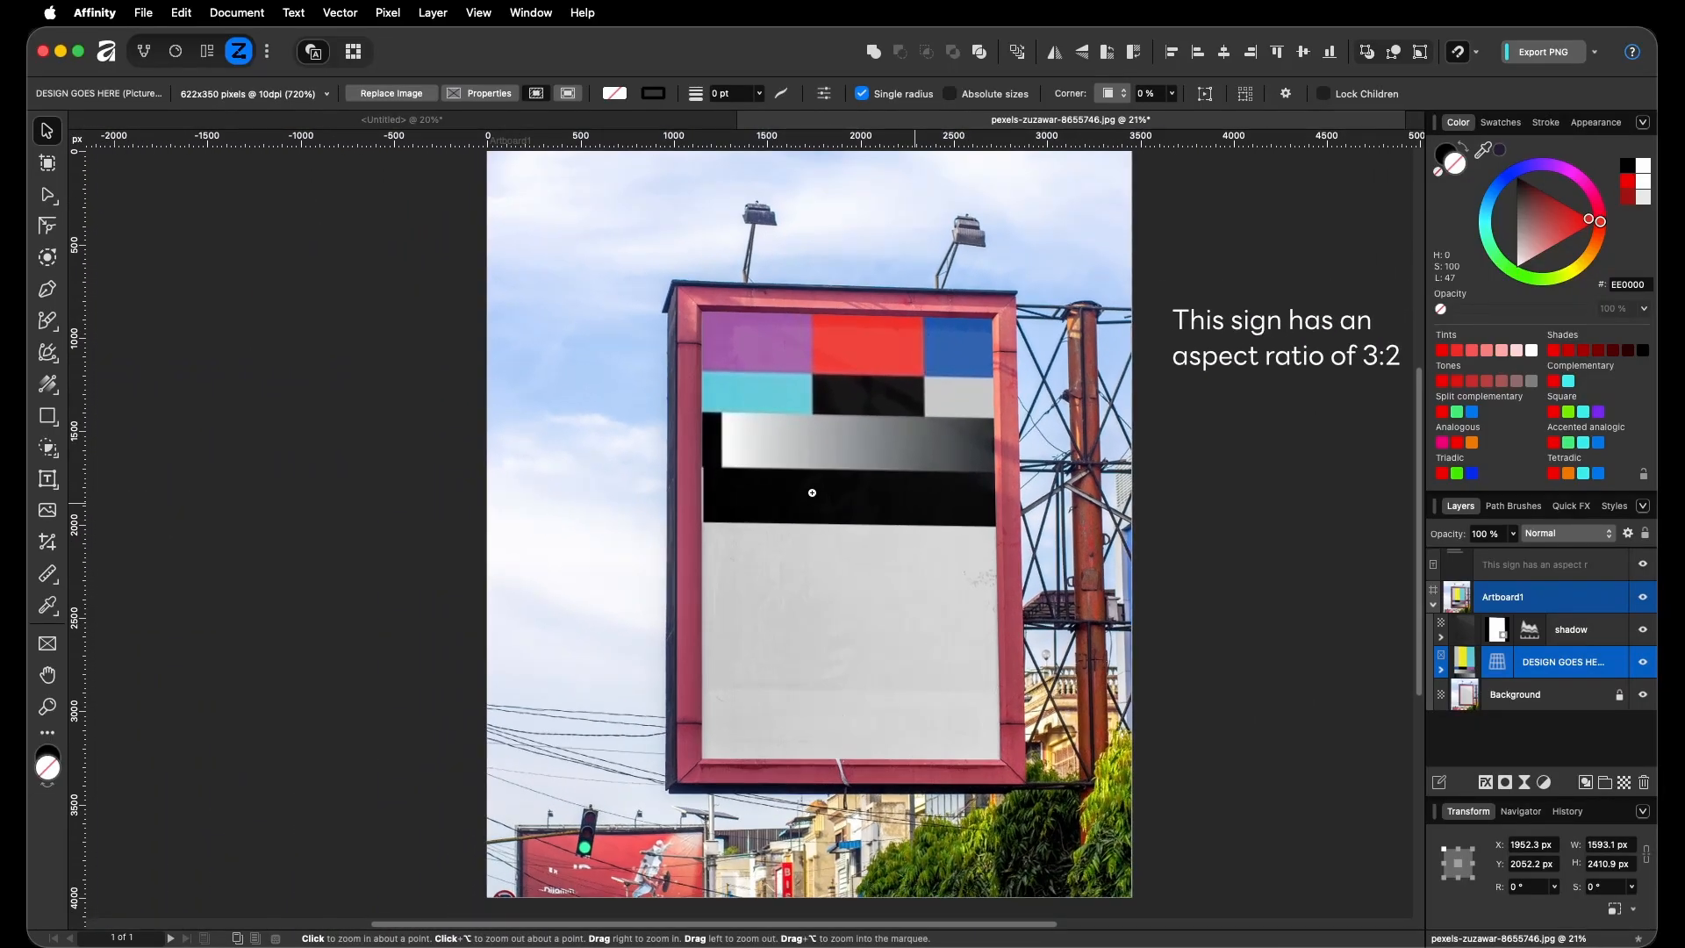
drag(851, 539, 804, 755)
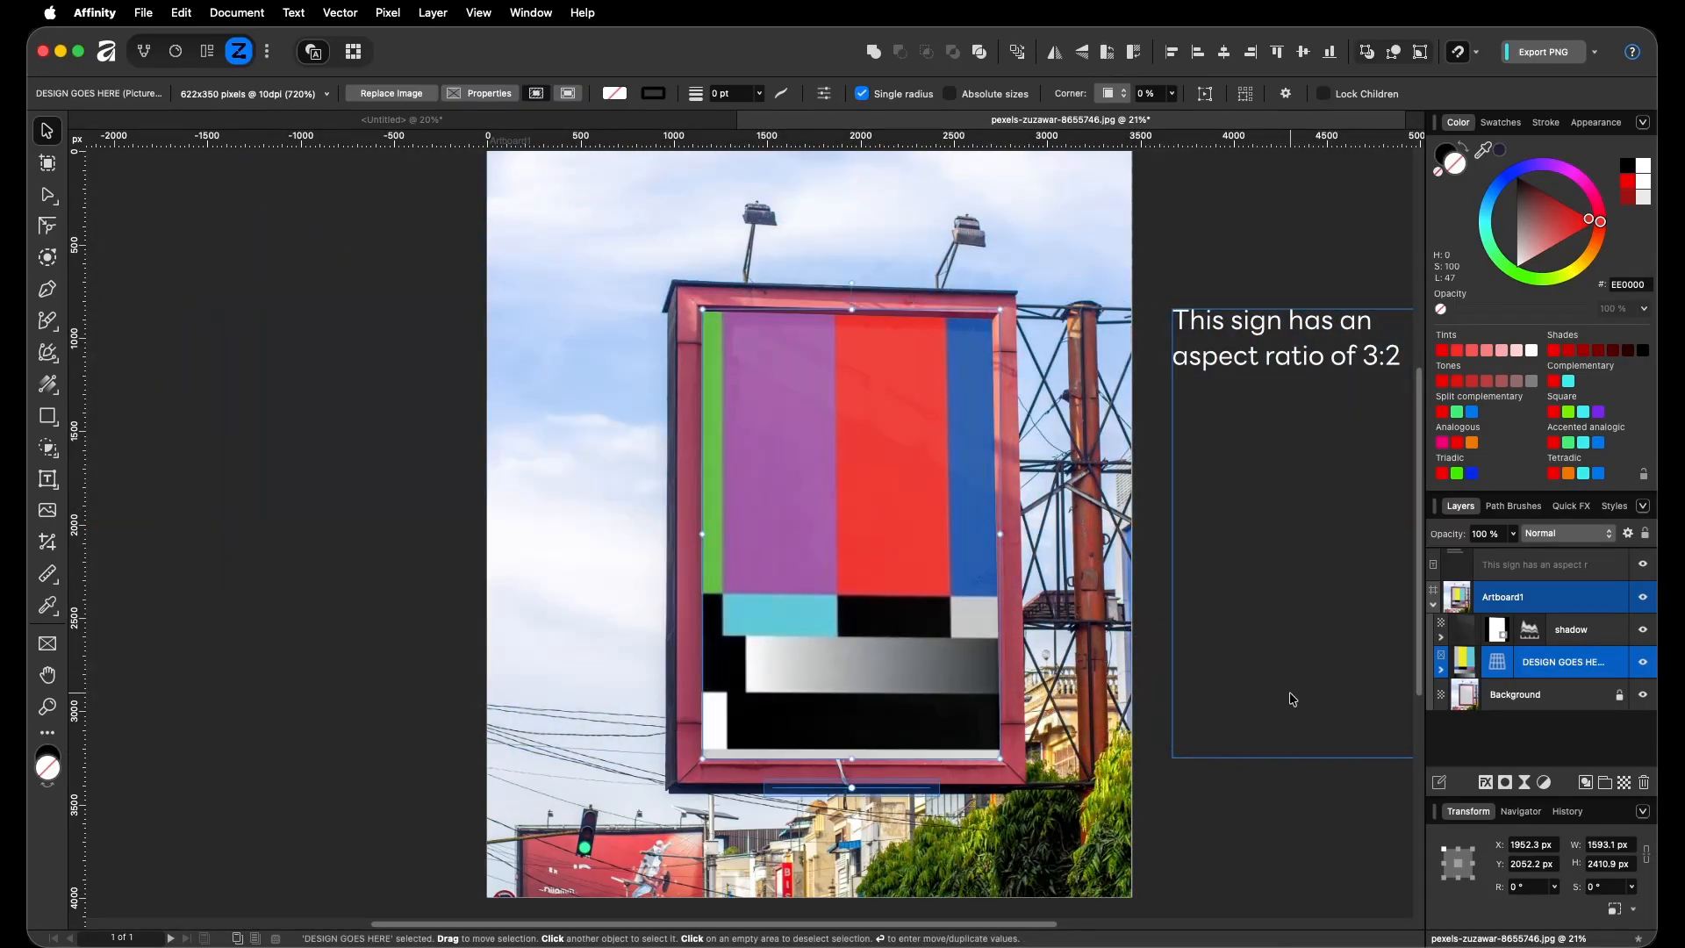
mouse_move(895, 602)
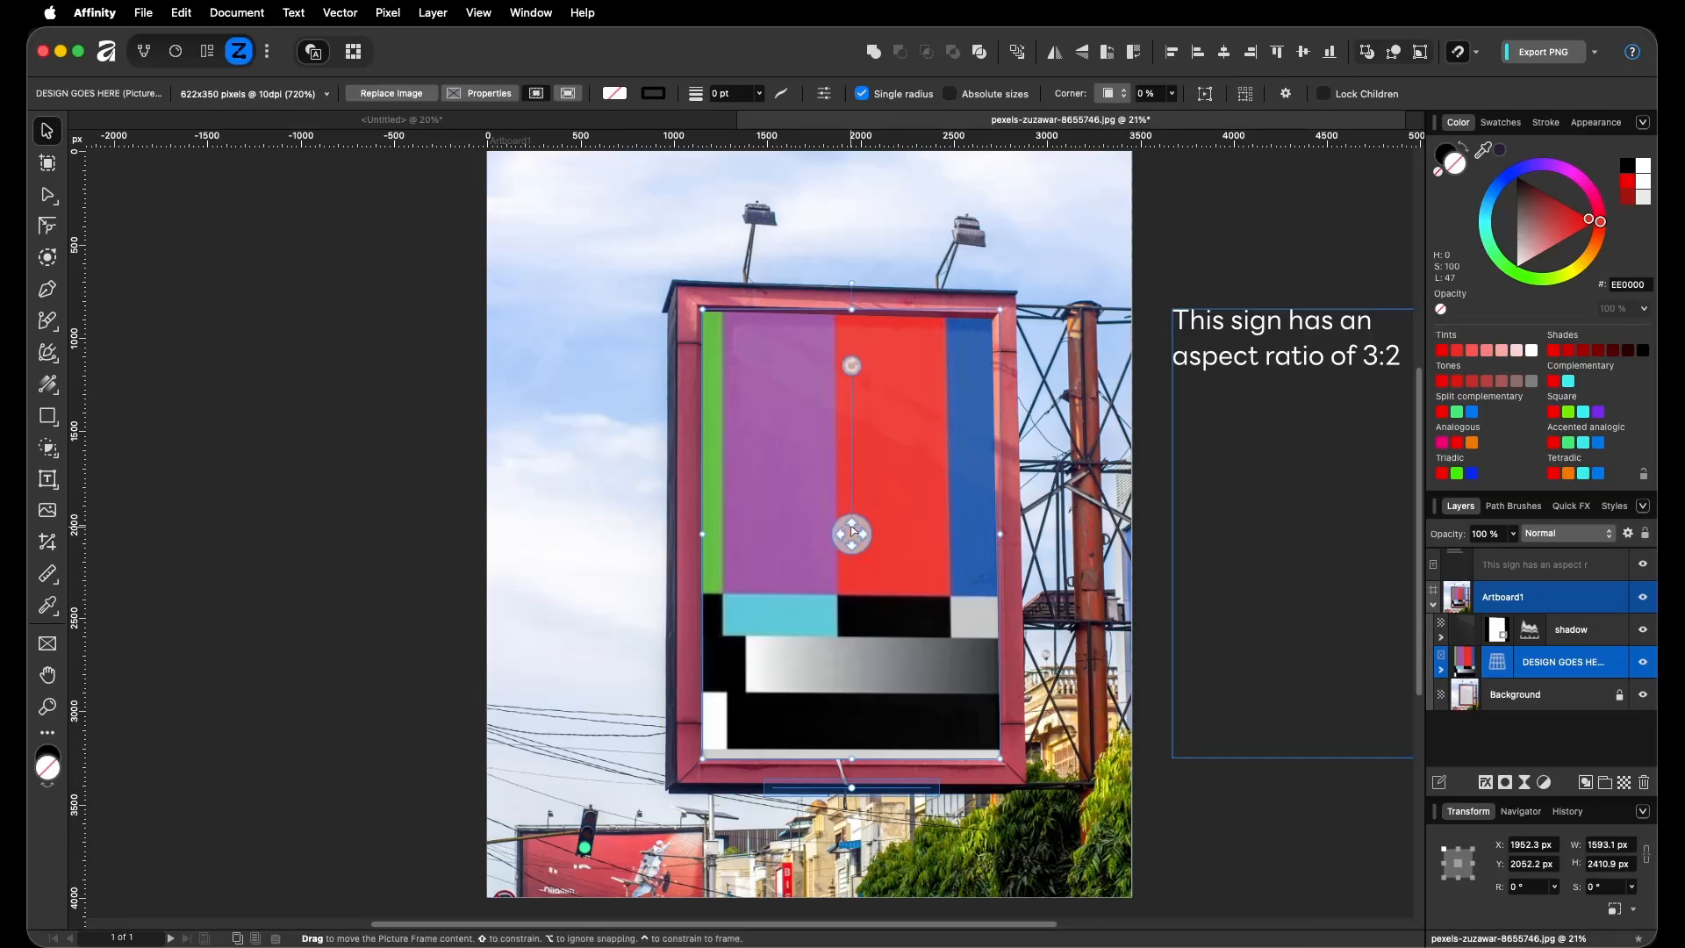
drag(852, 528, 1198, 567)
Undo the colour-bar repositioning and placement to restore the fashion poster in the frame, and clear the selection
key(super+z)
key(super+z)
key(super+z)
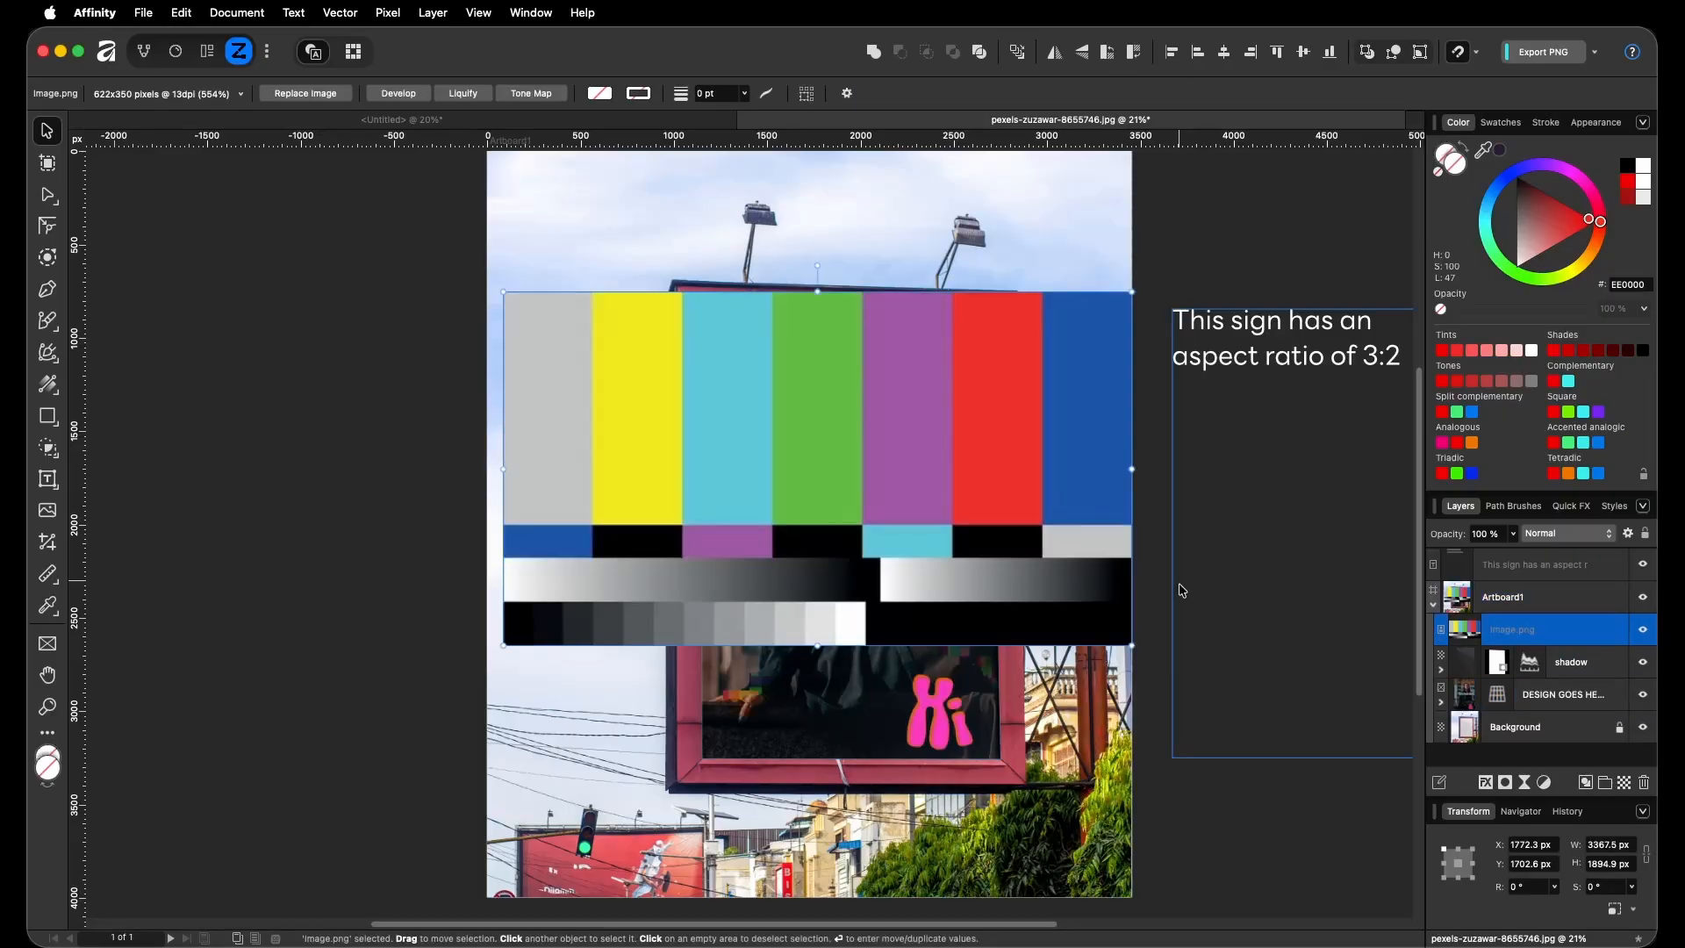
key(super+z)
key(super+z)
key(super+z)
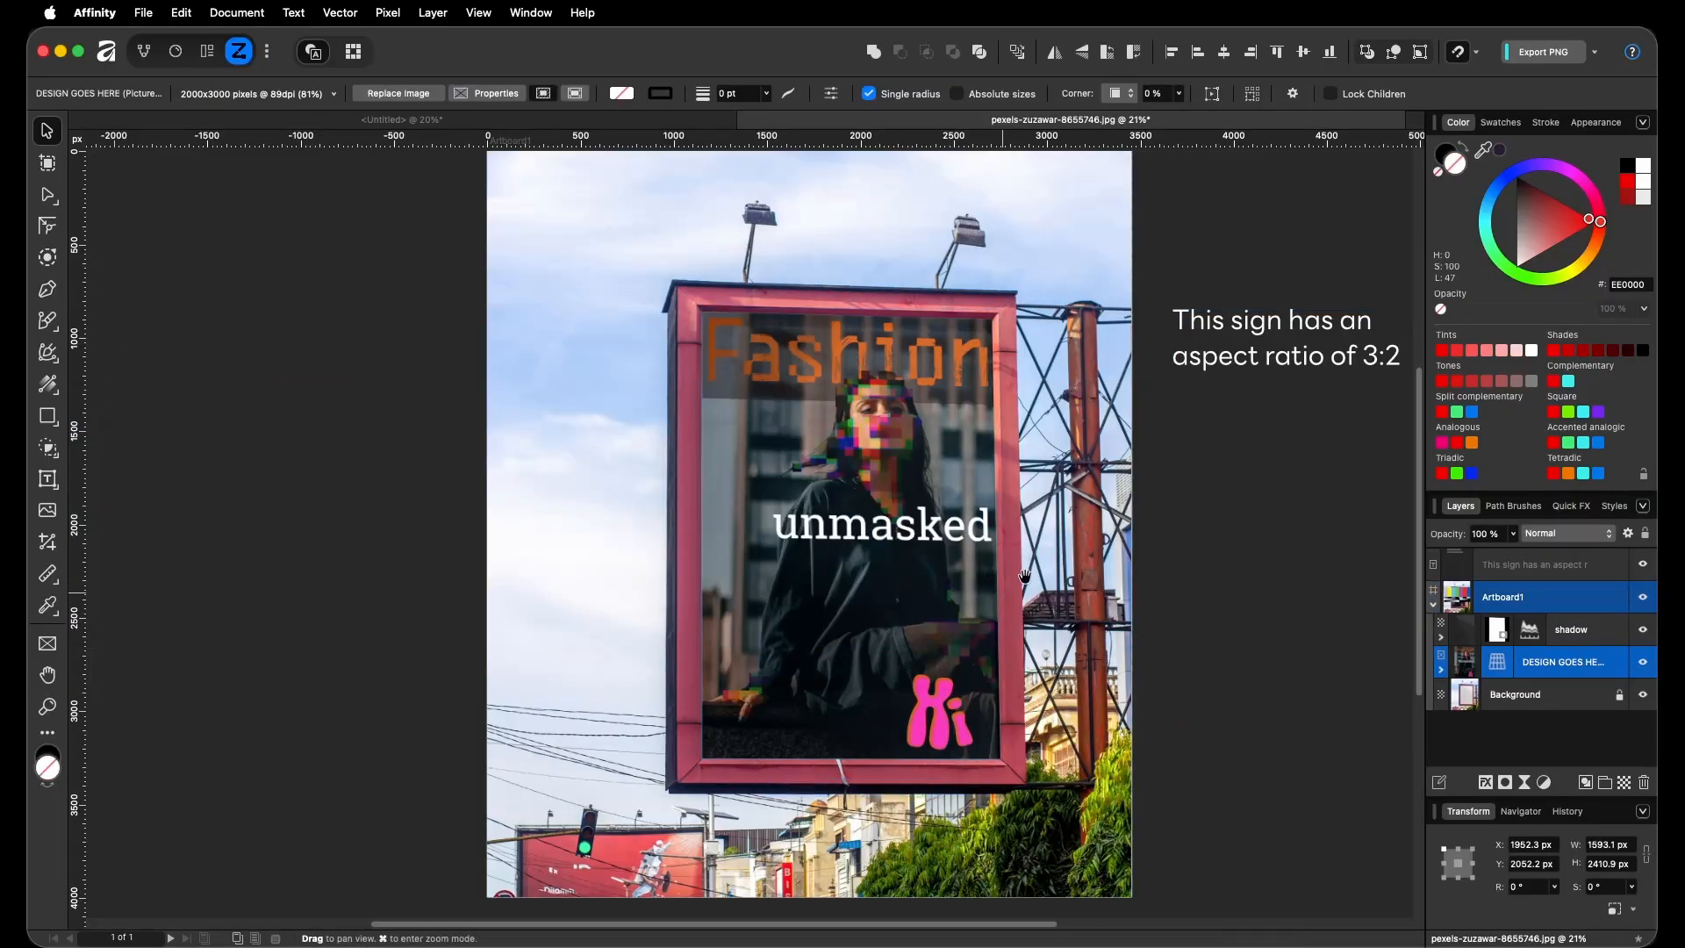
drag(1045, 647, 1008, 608)
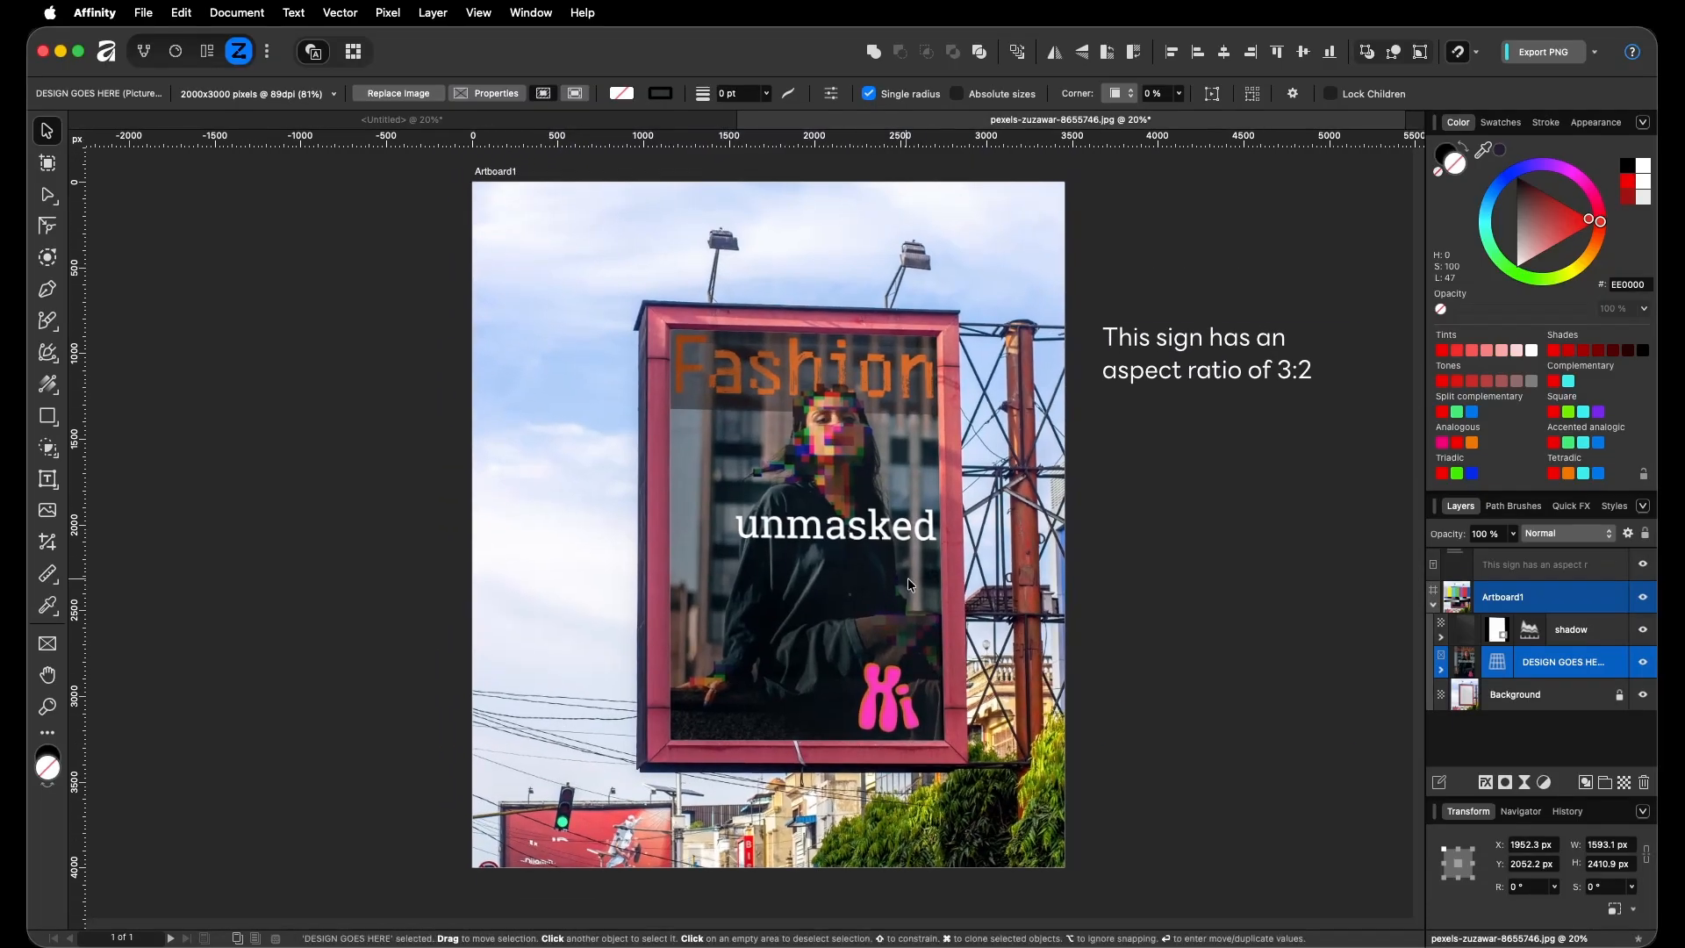
click(1124, 301)
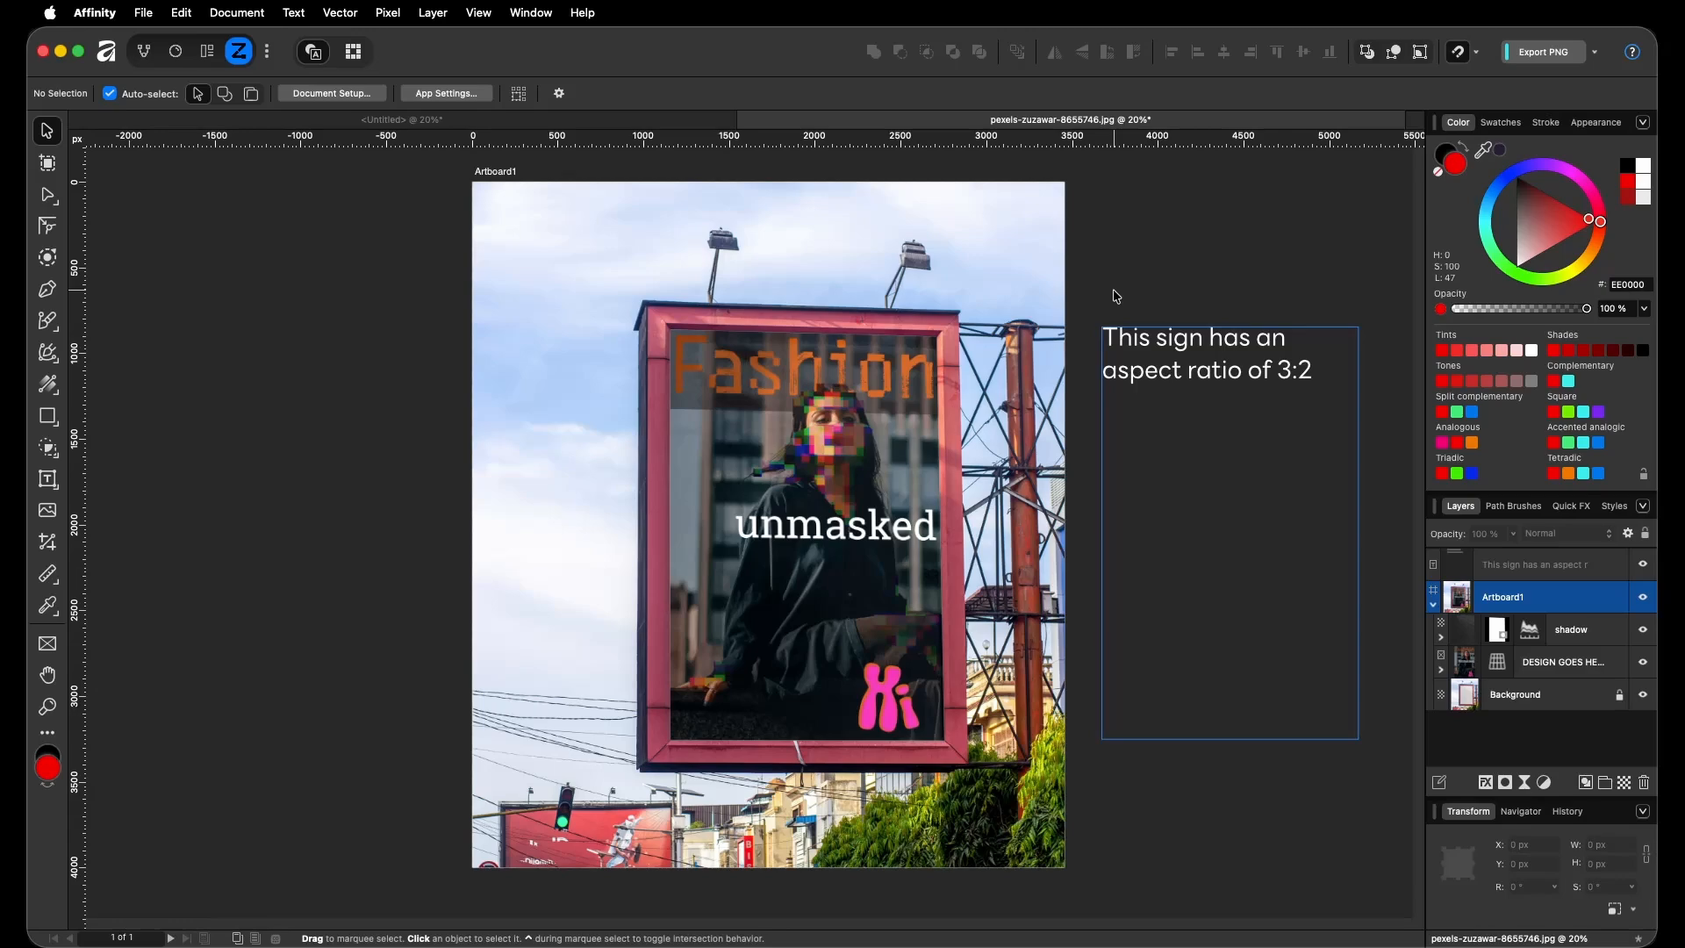
click(145, 14)
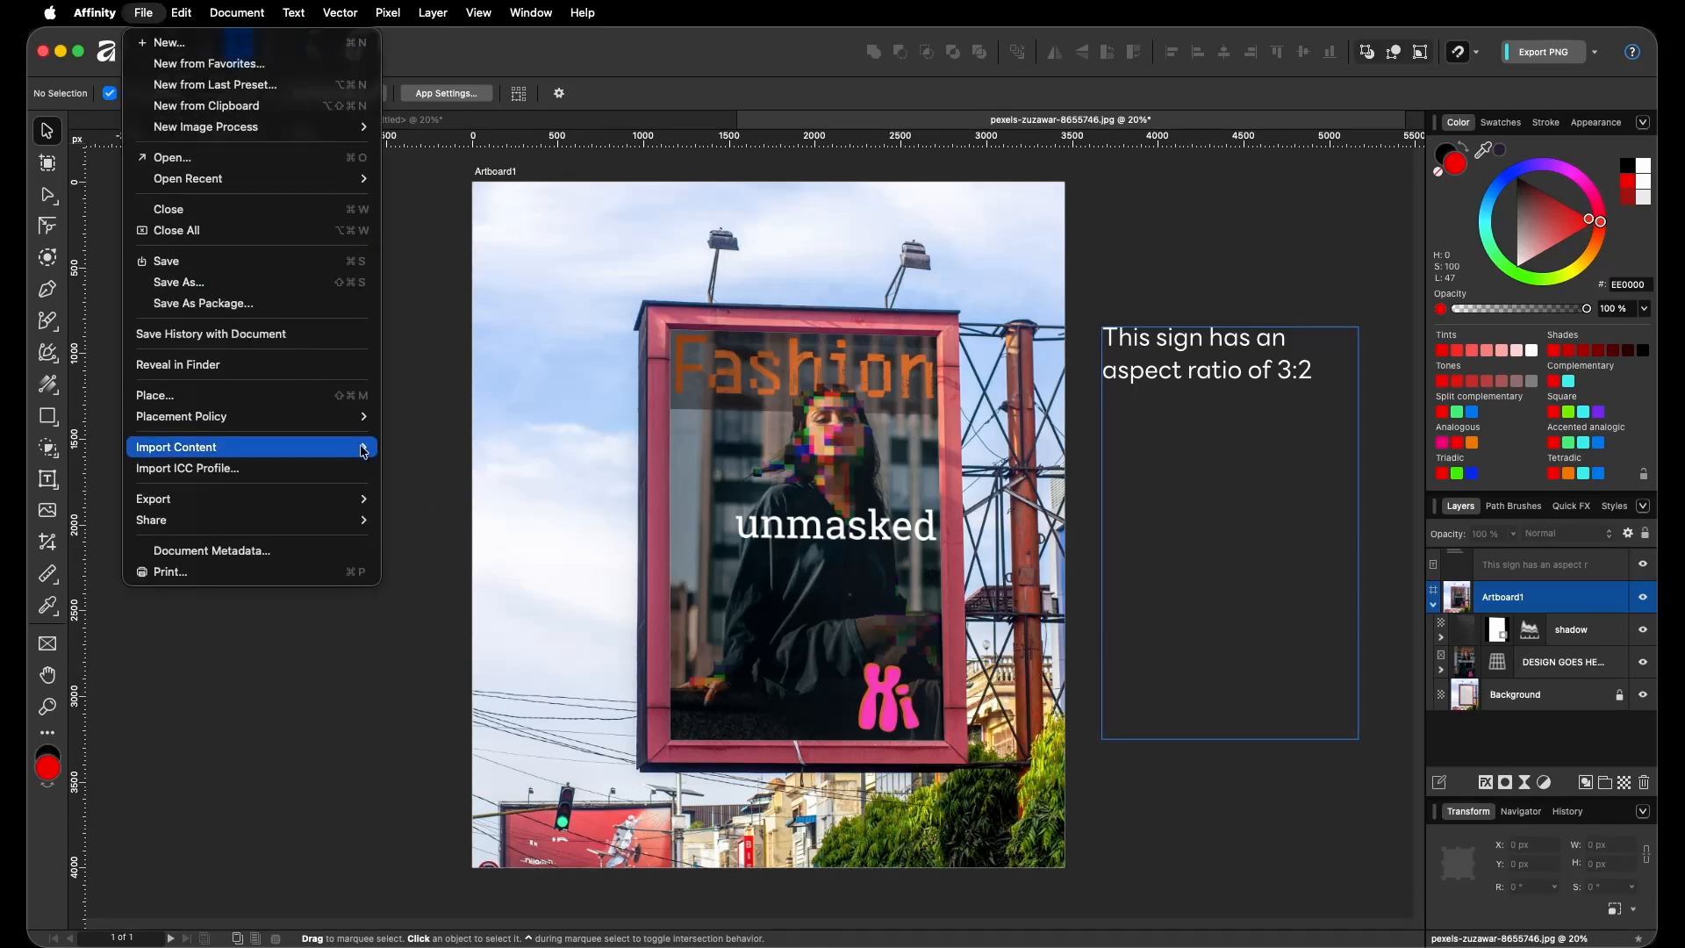
mouse_move(333, 499)
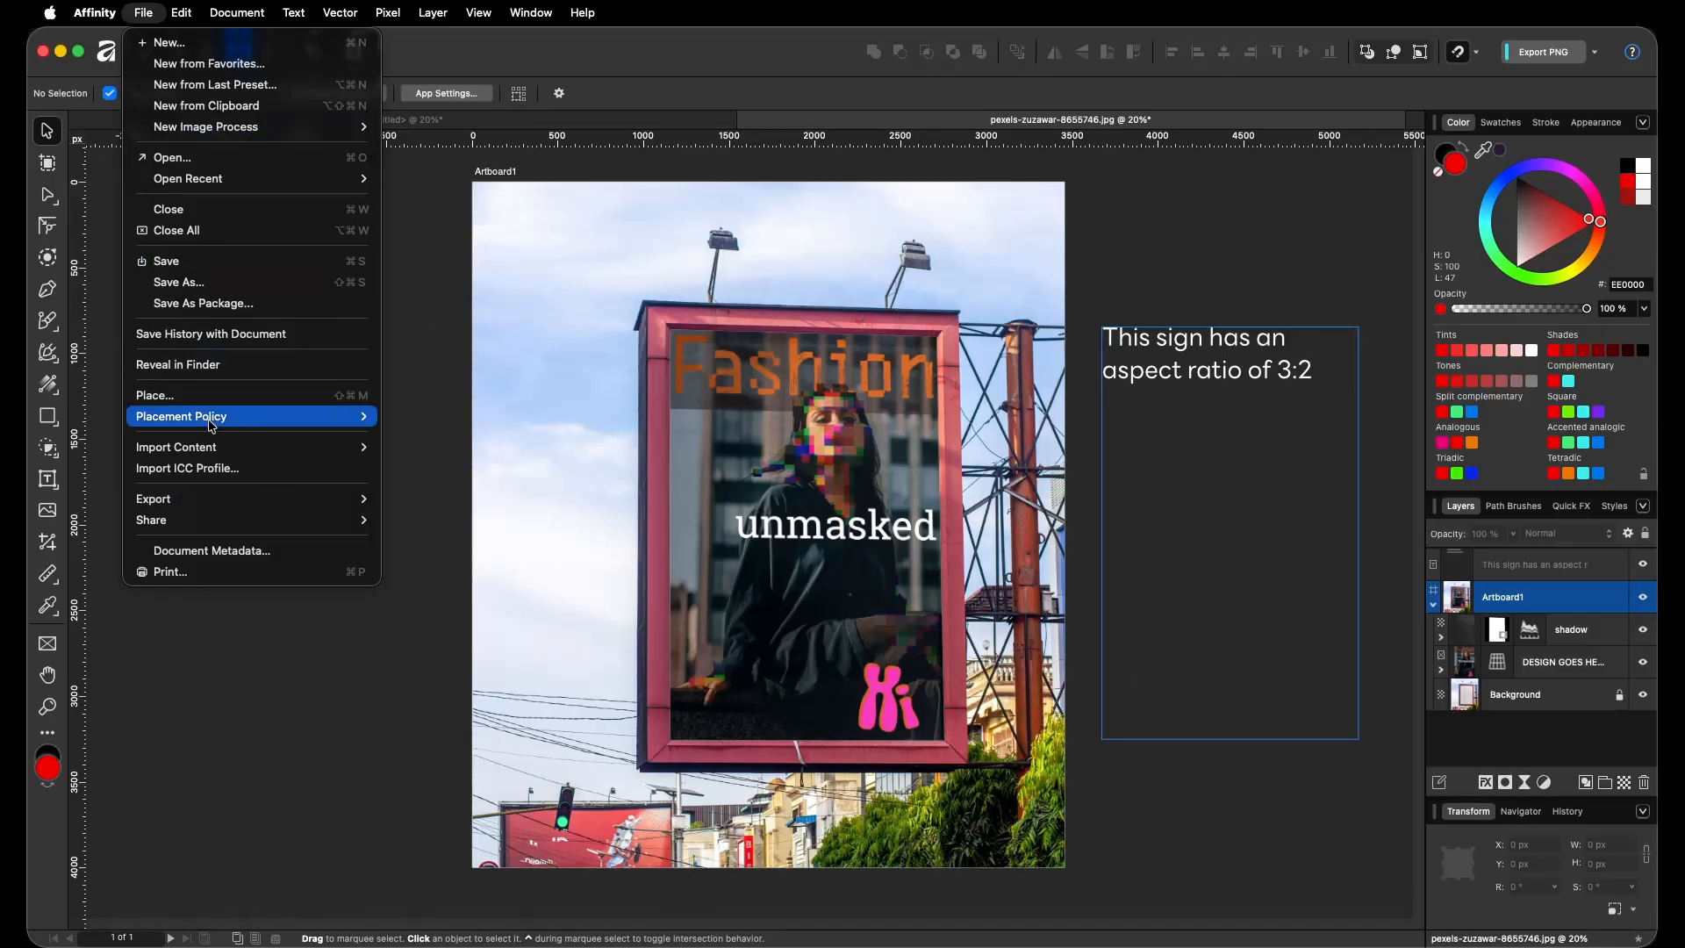
click(936, 566)
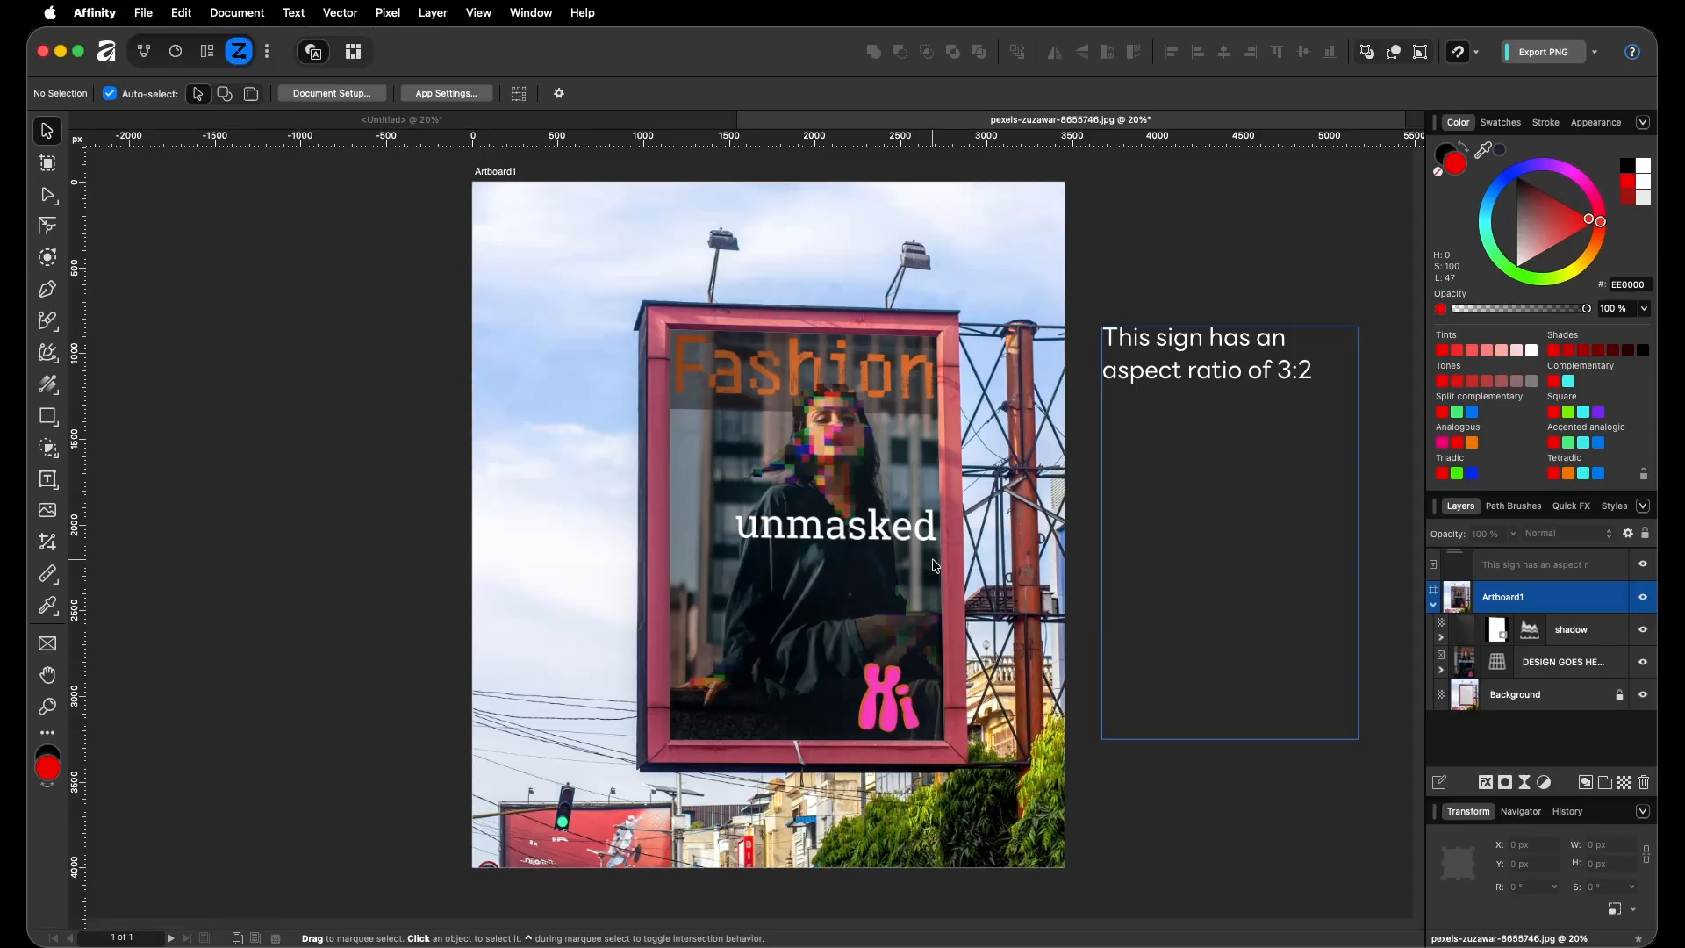
Try to save the mockup as a new layered document in the Mockup Templates folder
key(super+s)
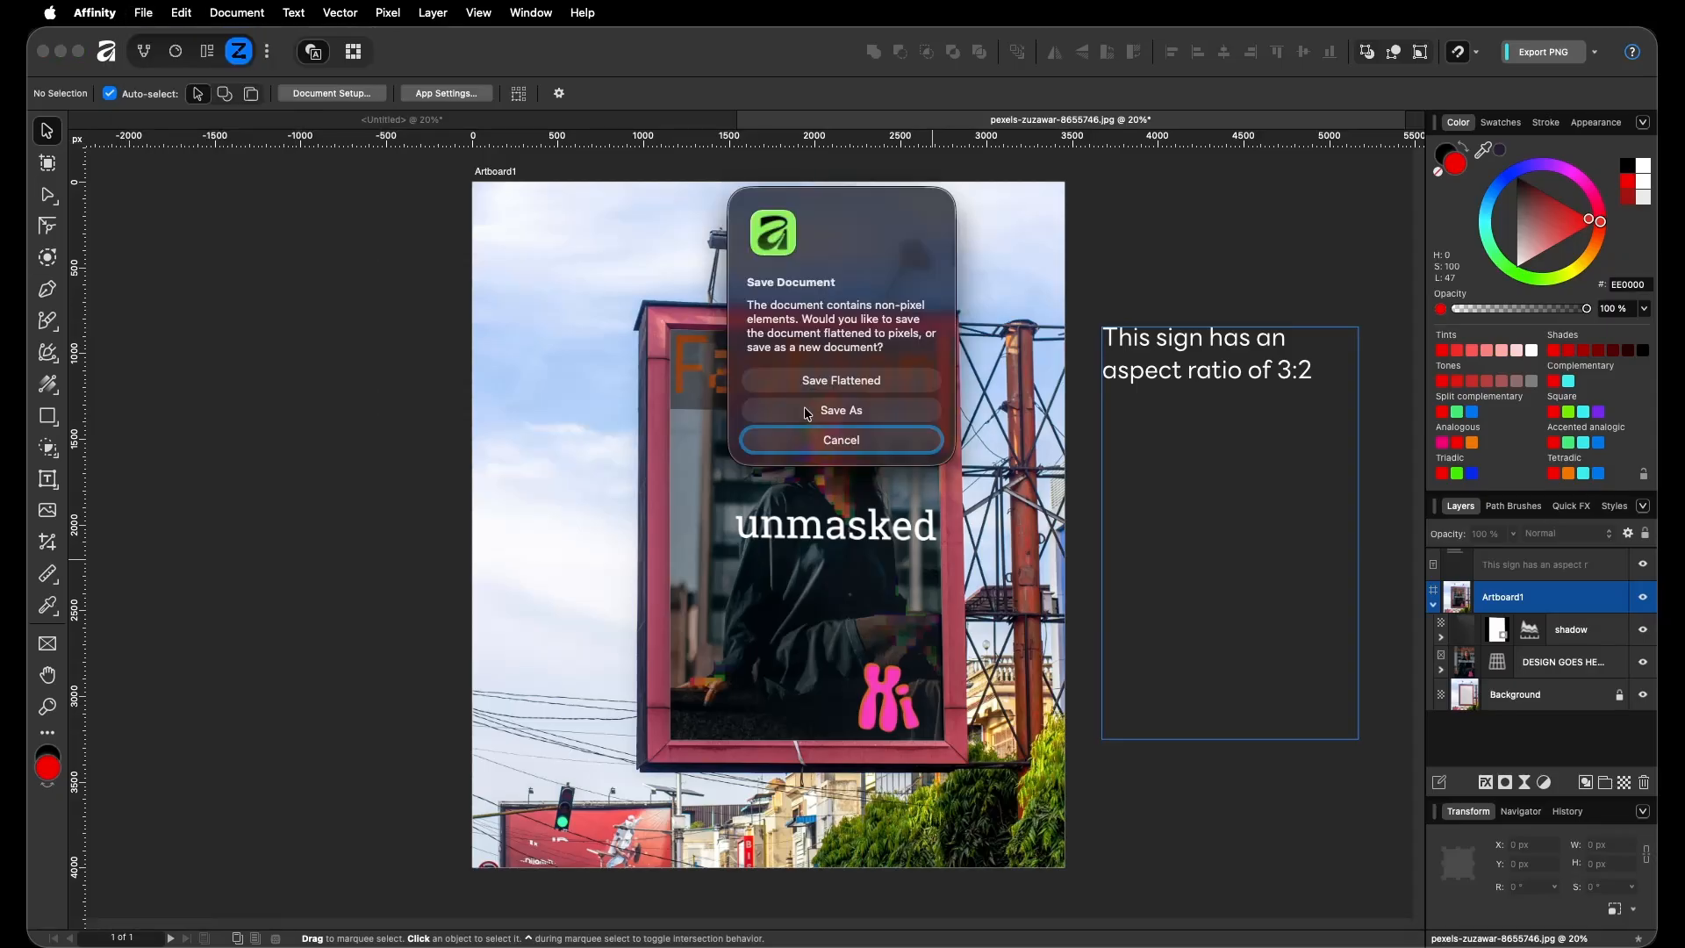
click(842, 411)
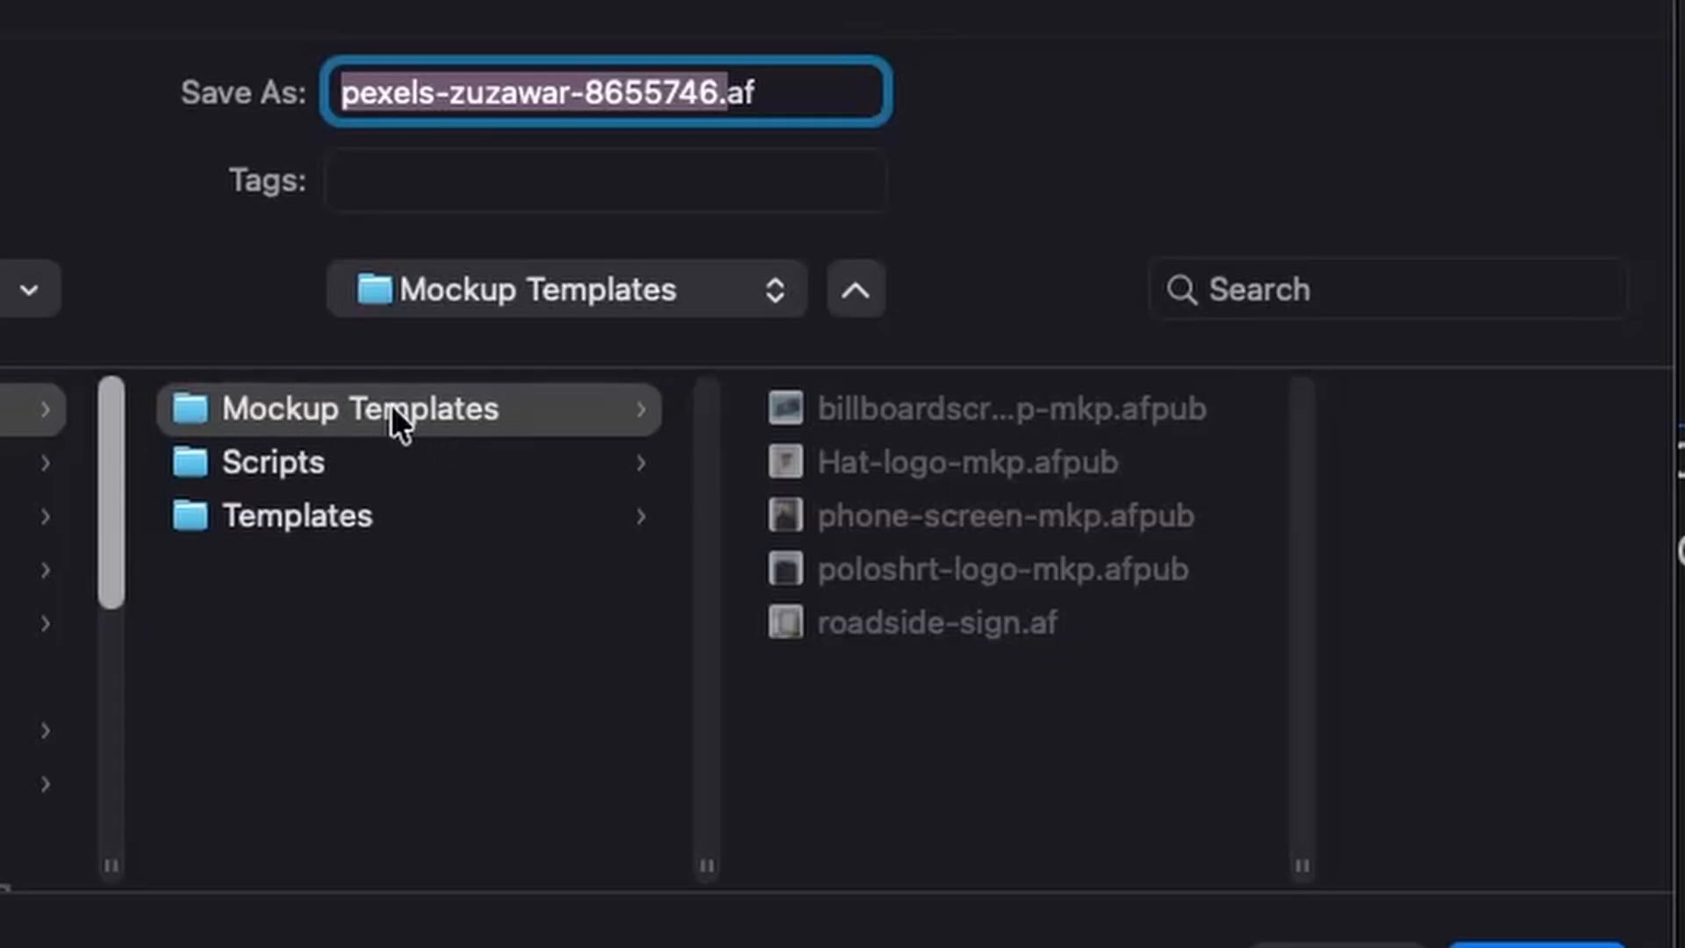
click(460, 419)
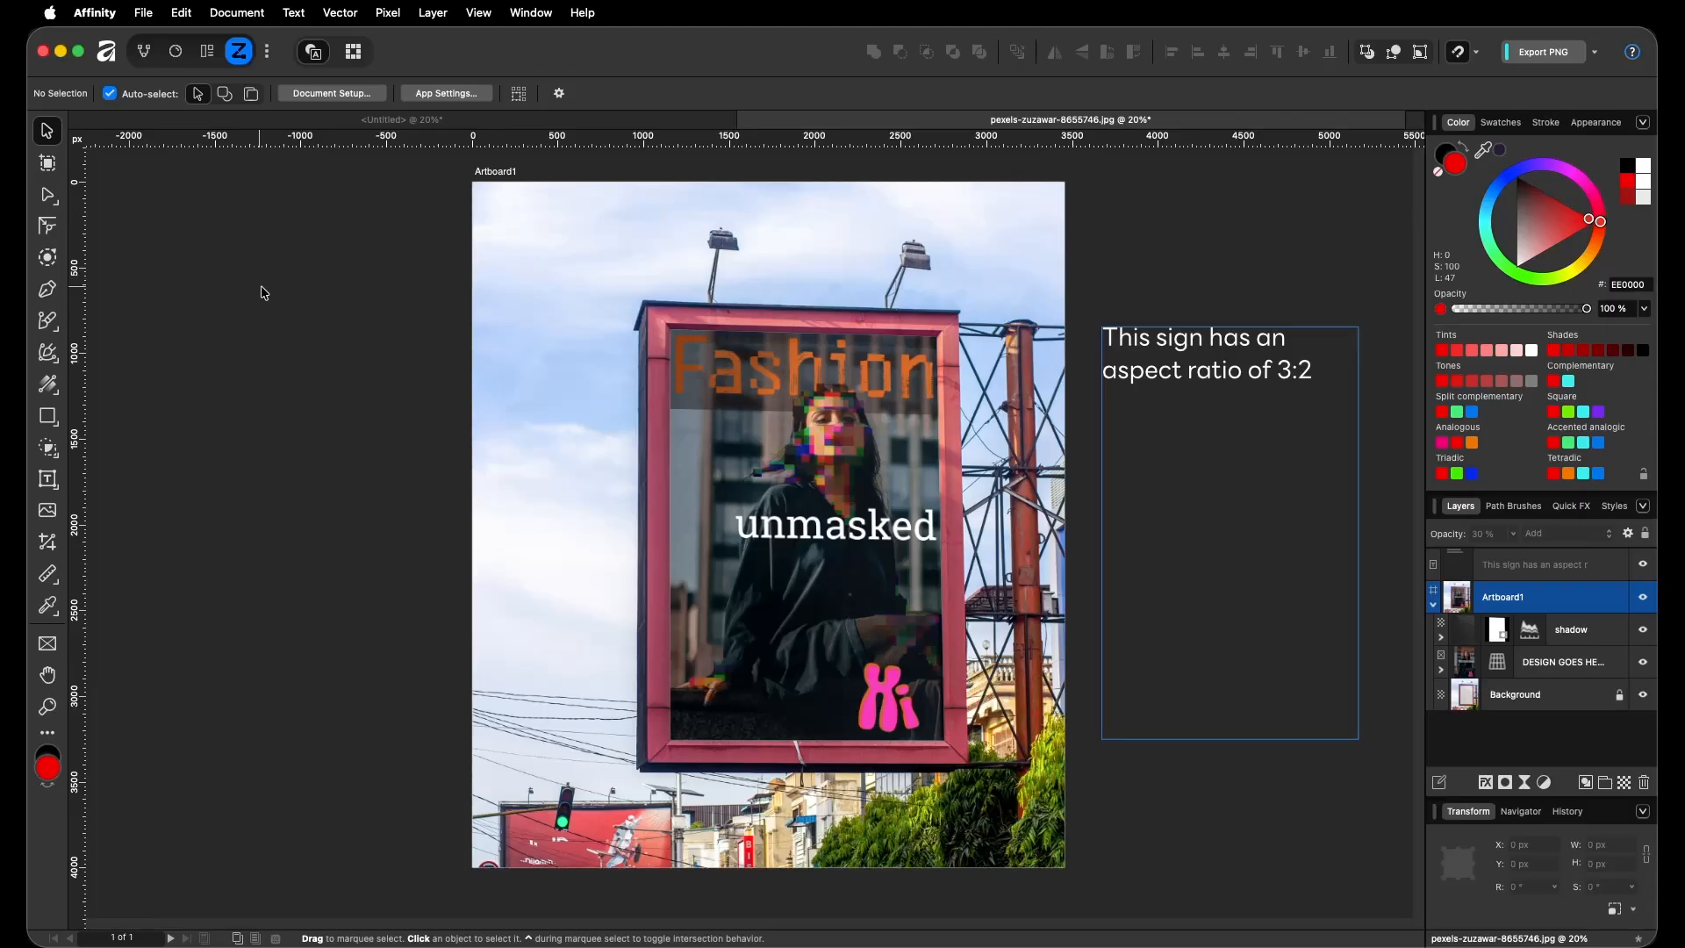
Open a new document from the roadside-sign template in the Mockup Templates folder under My Templates
click(107, 51)
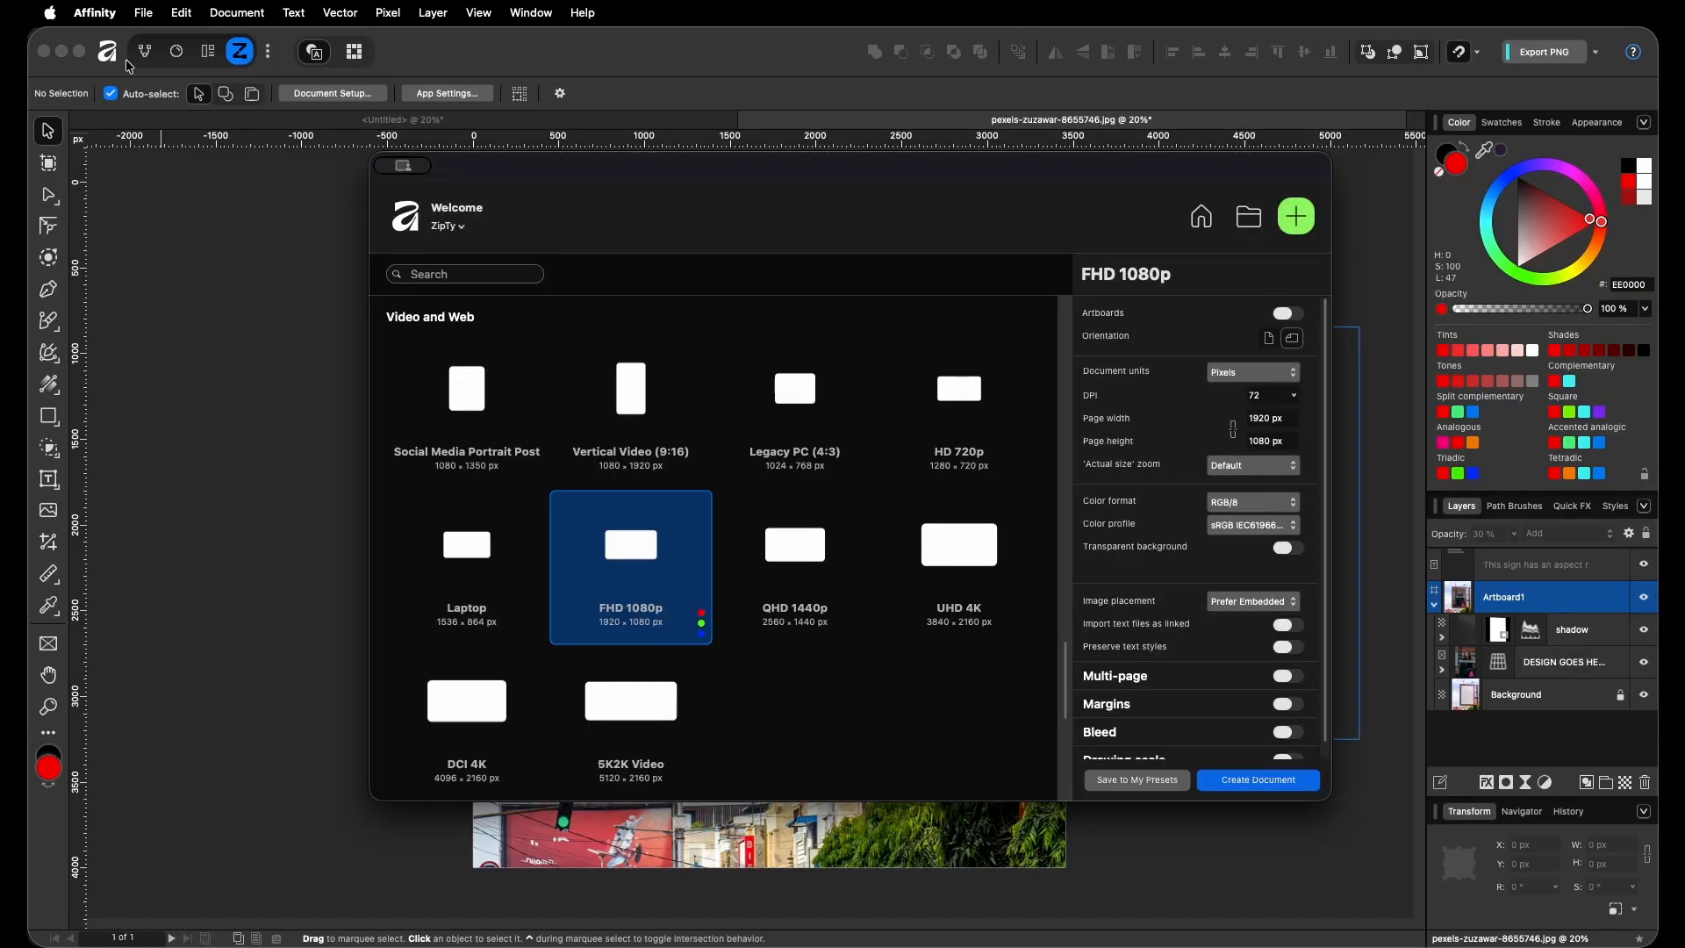
click(1201, 217)
click(972, 283)
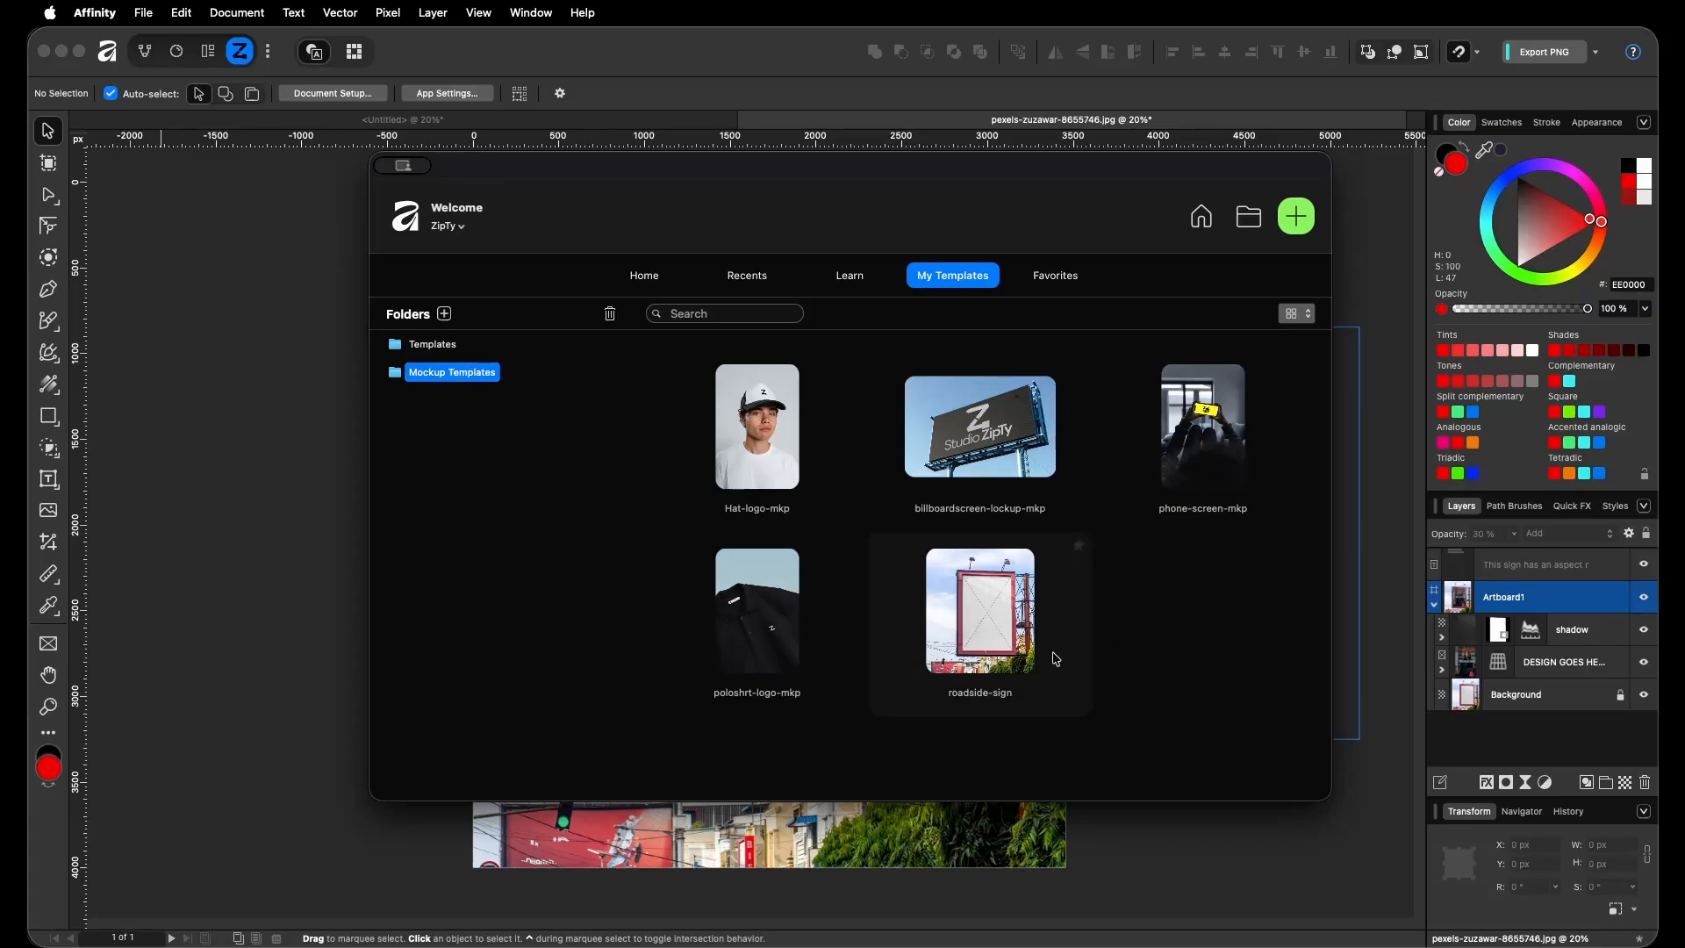
click(994, 614)
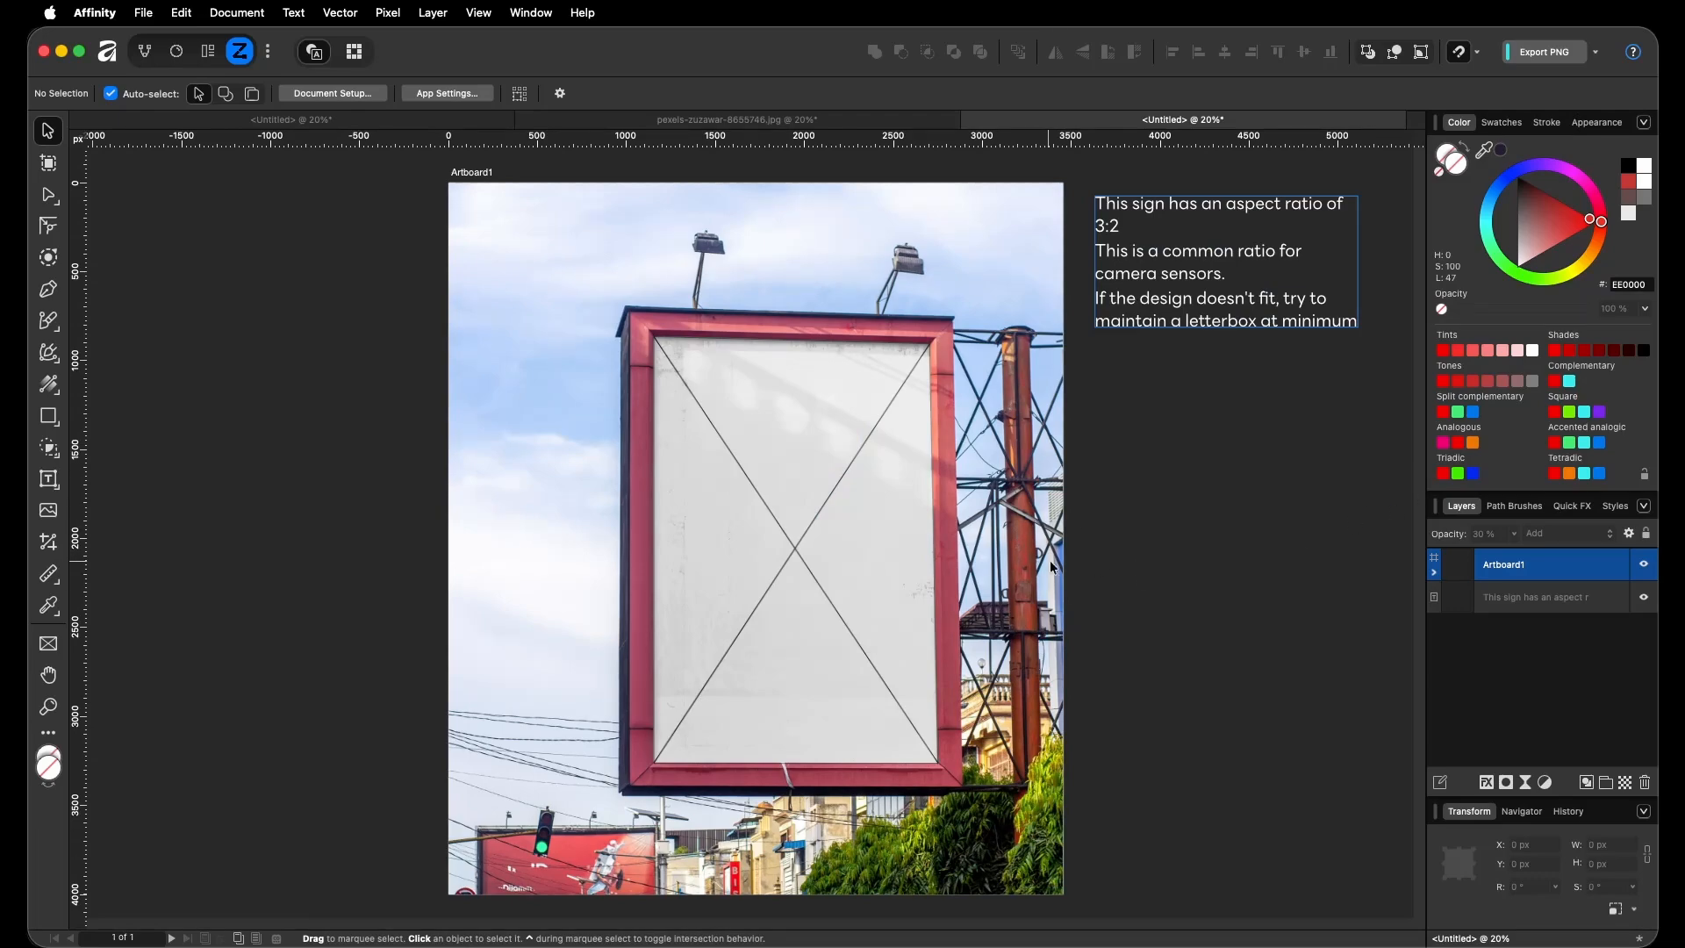
Place the 2000 × 3000 px fashion poster in the DESIGN HERE picture frame of the new document, and deselect it
scroll(1052, 566, right, 5)
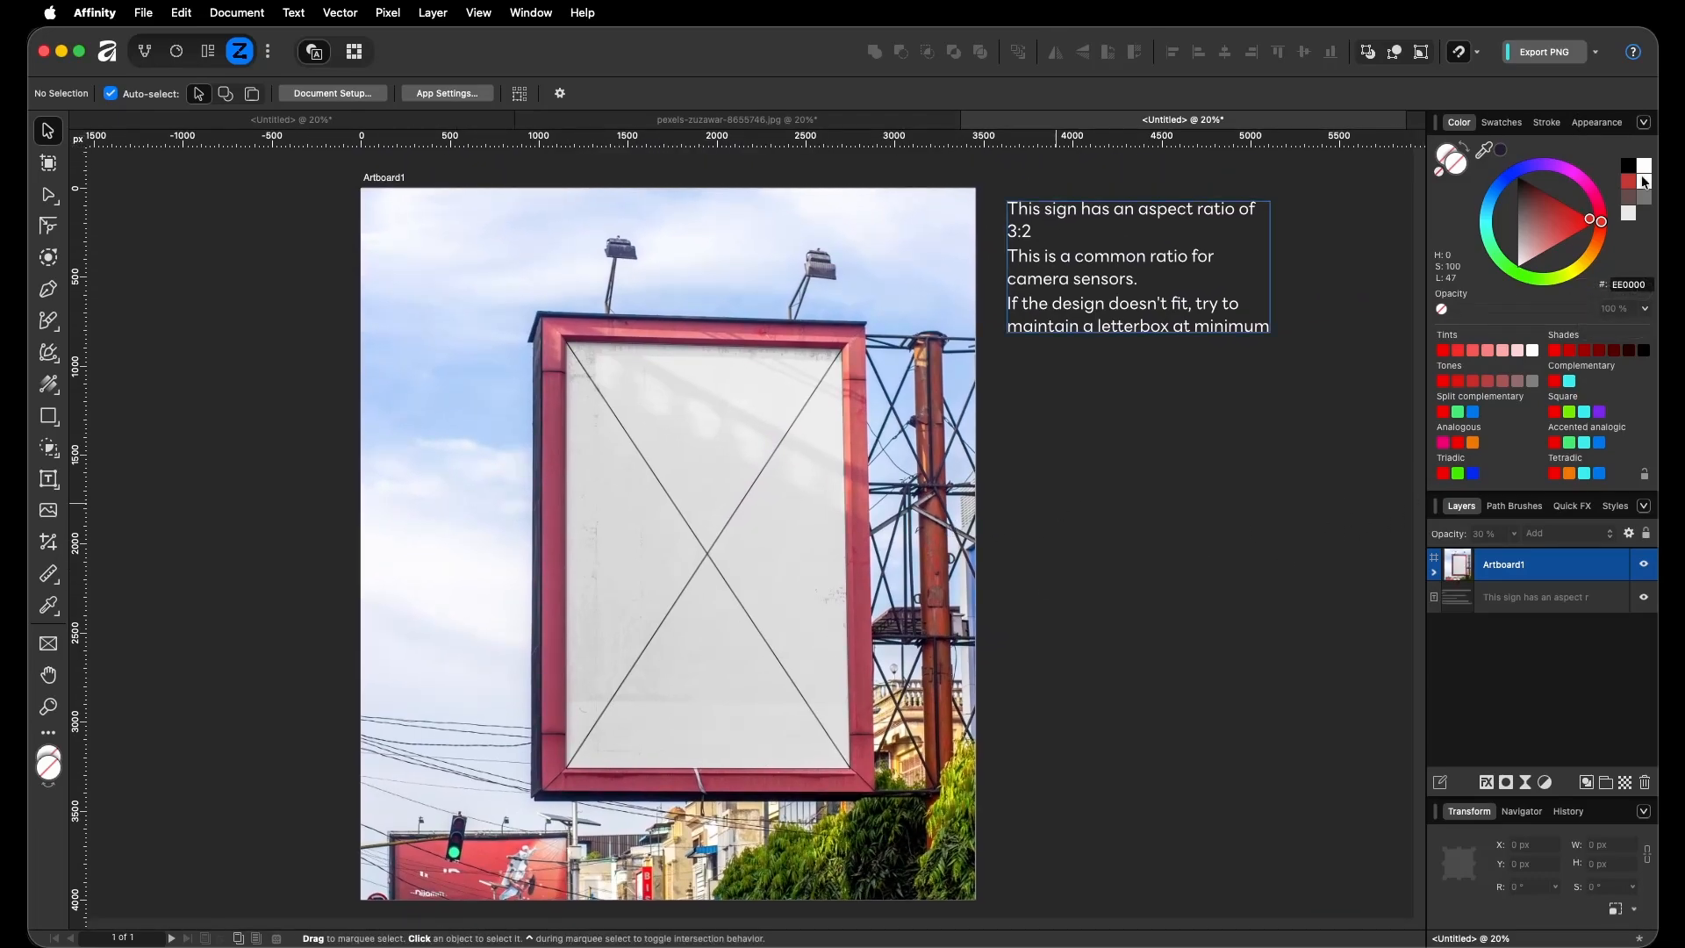
drag(846, 632, 739, 555)
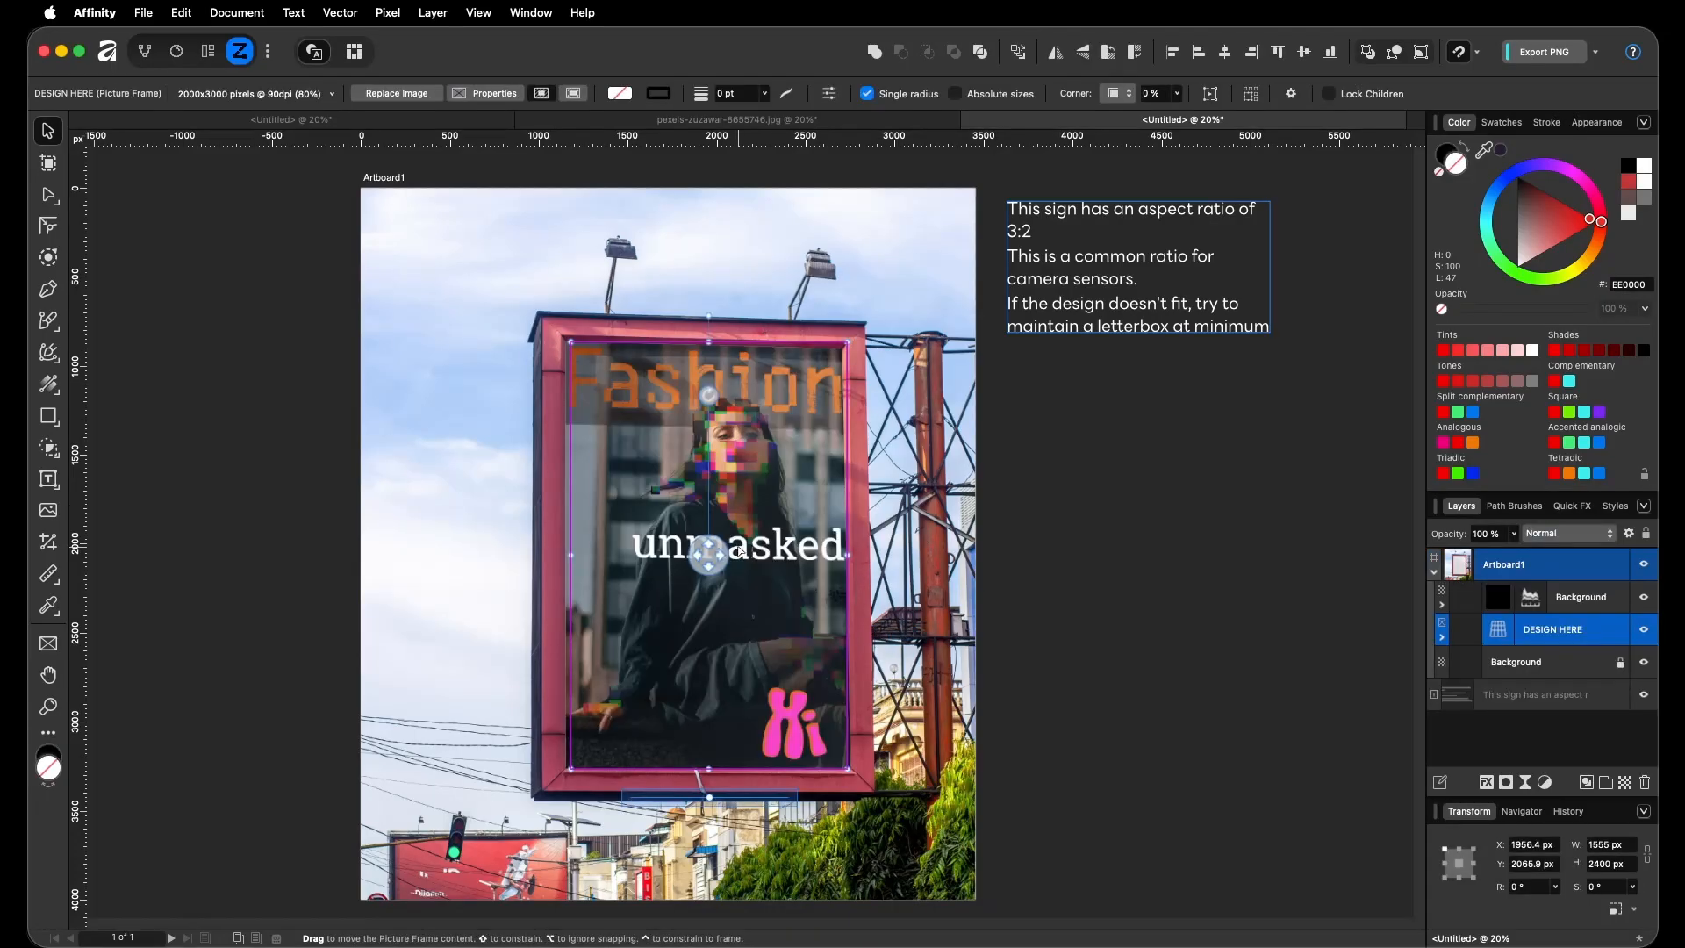
click(1310, 717)
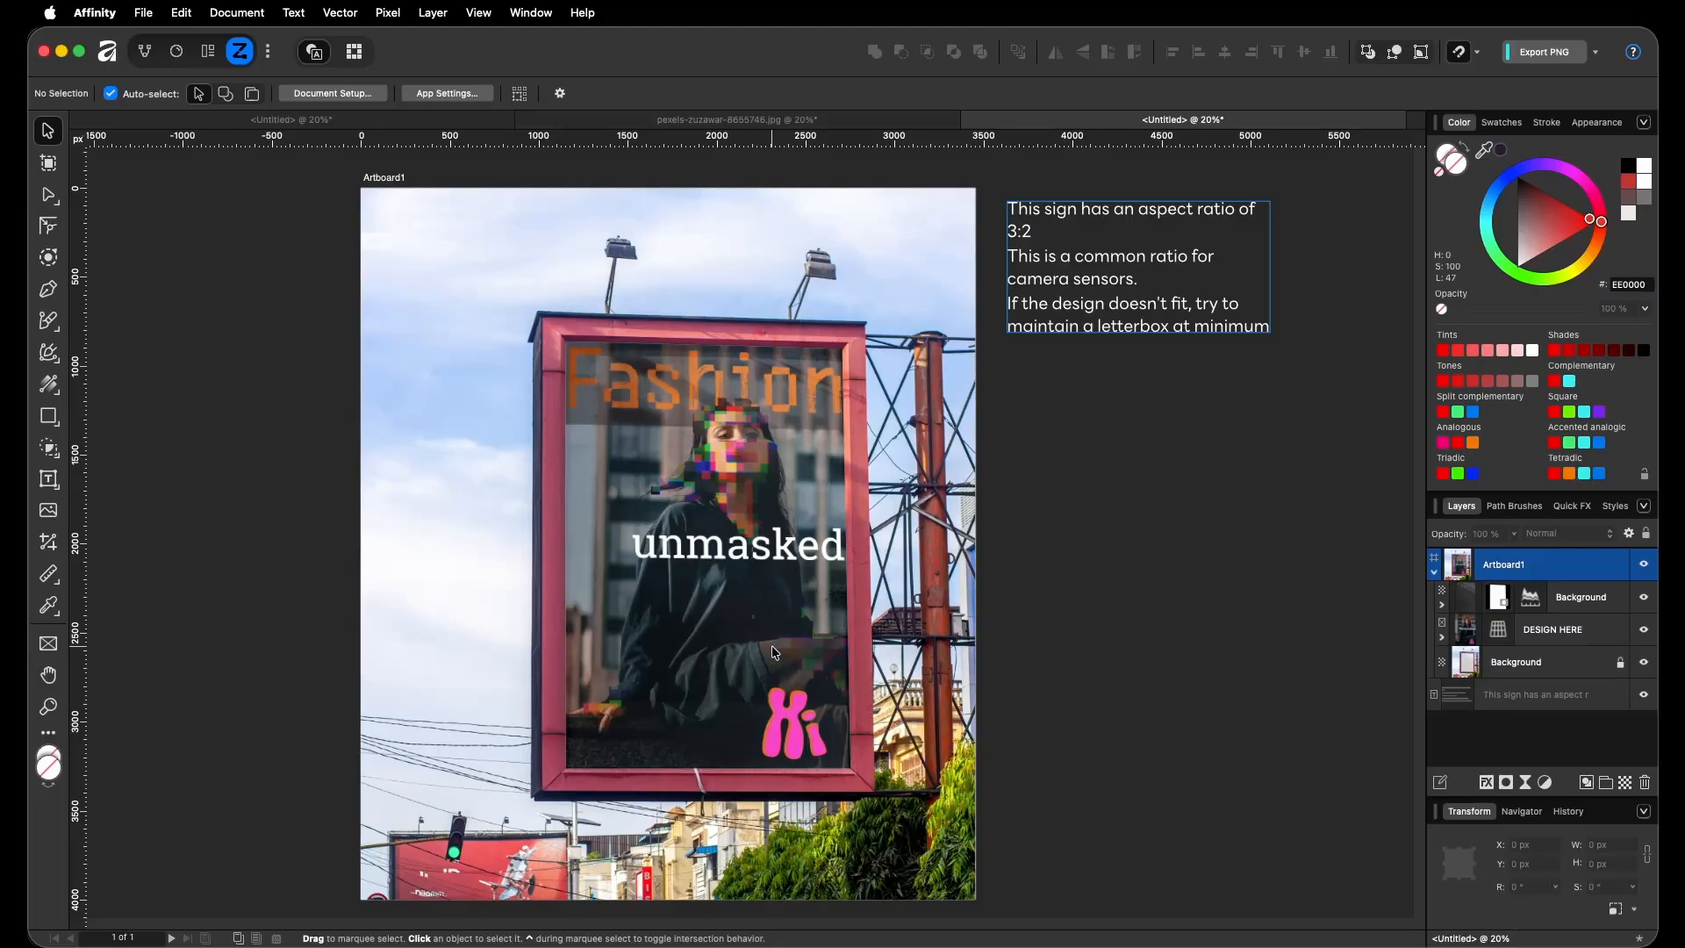
drag(1024, 239, 1040, 247)
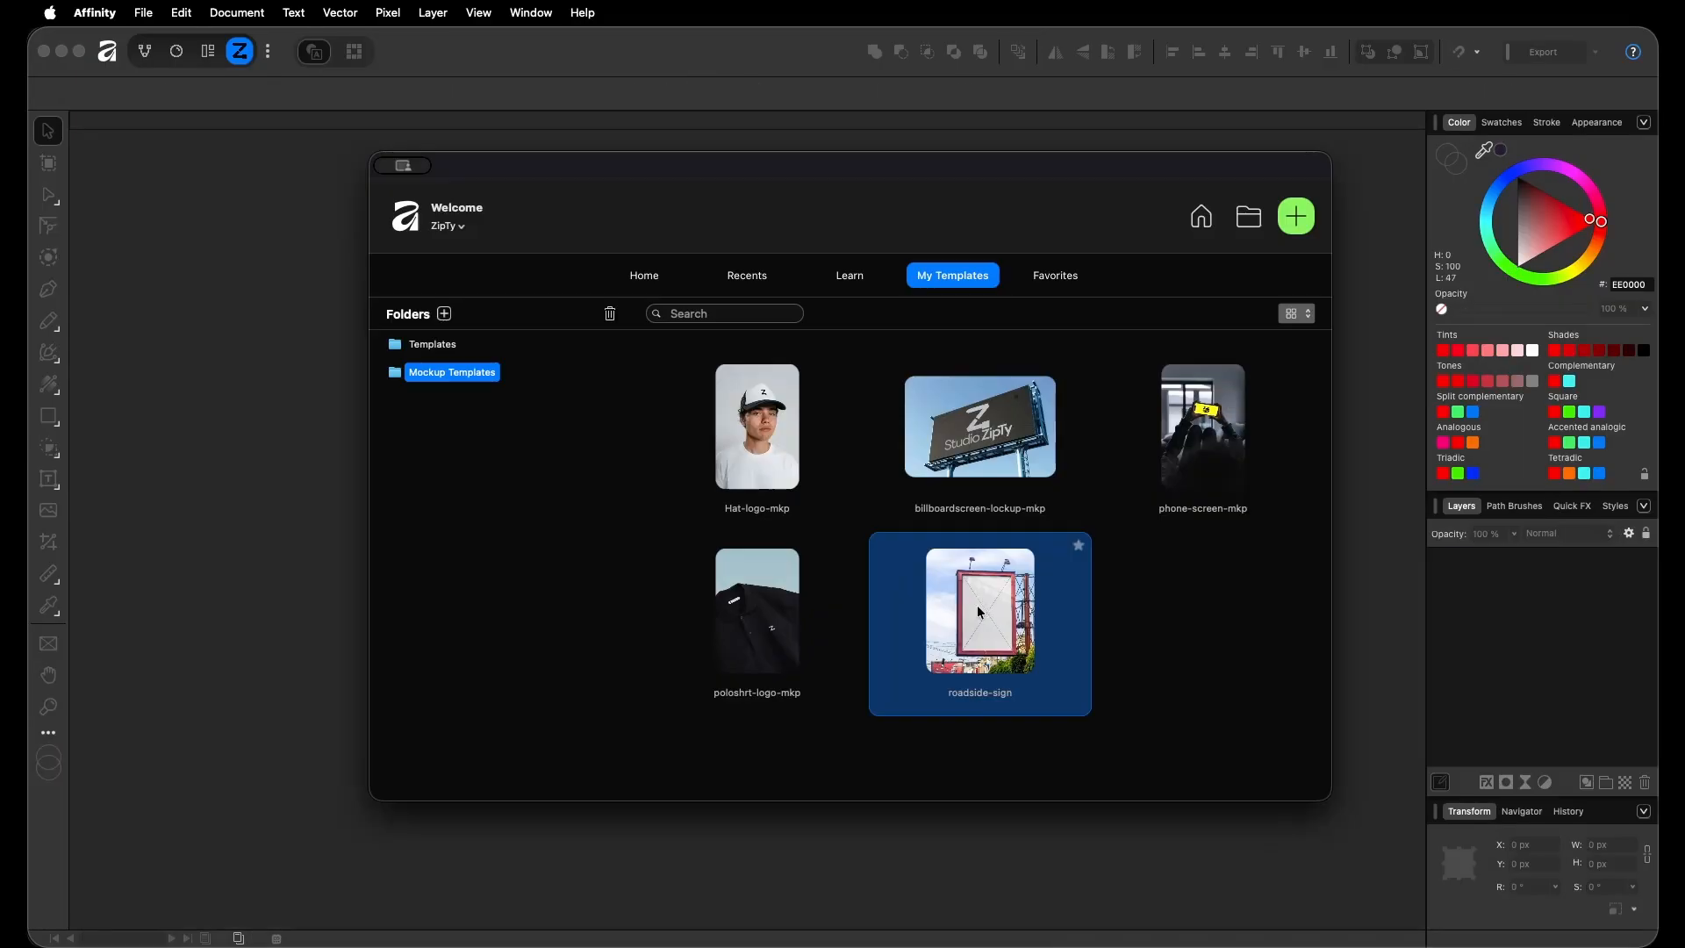
Create another blank mockup document from the roadside-sign template
double_click(977, 606)
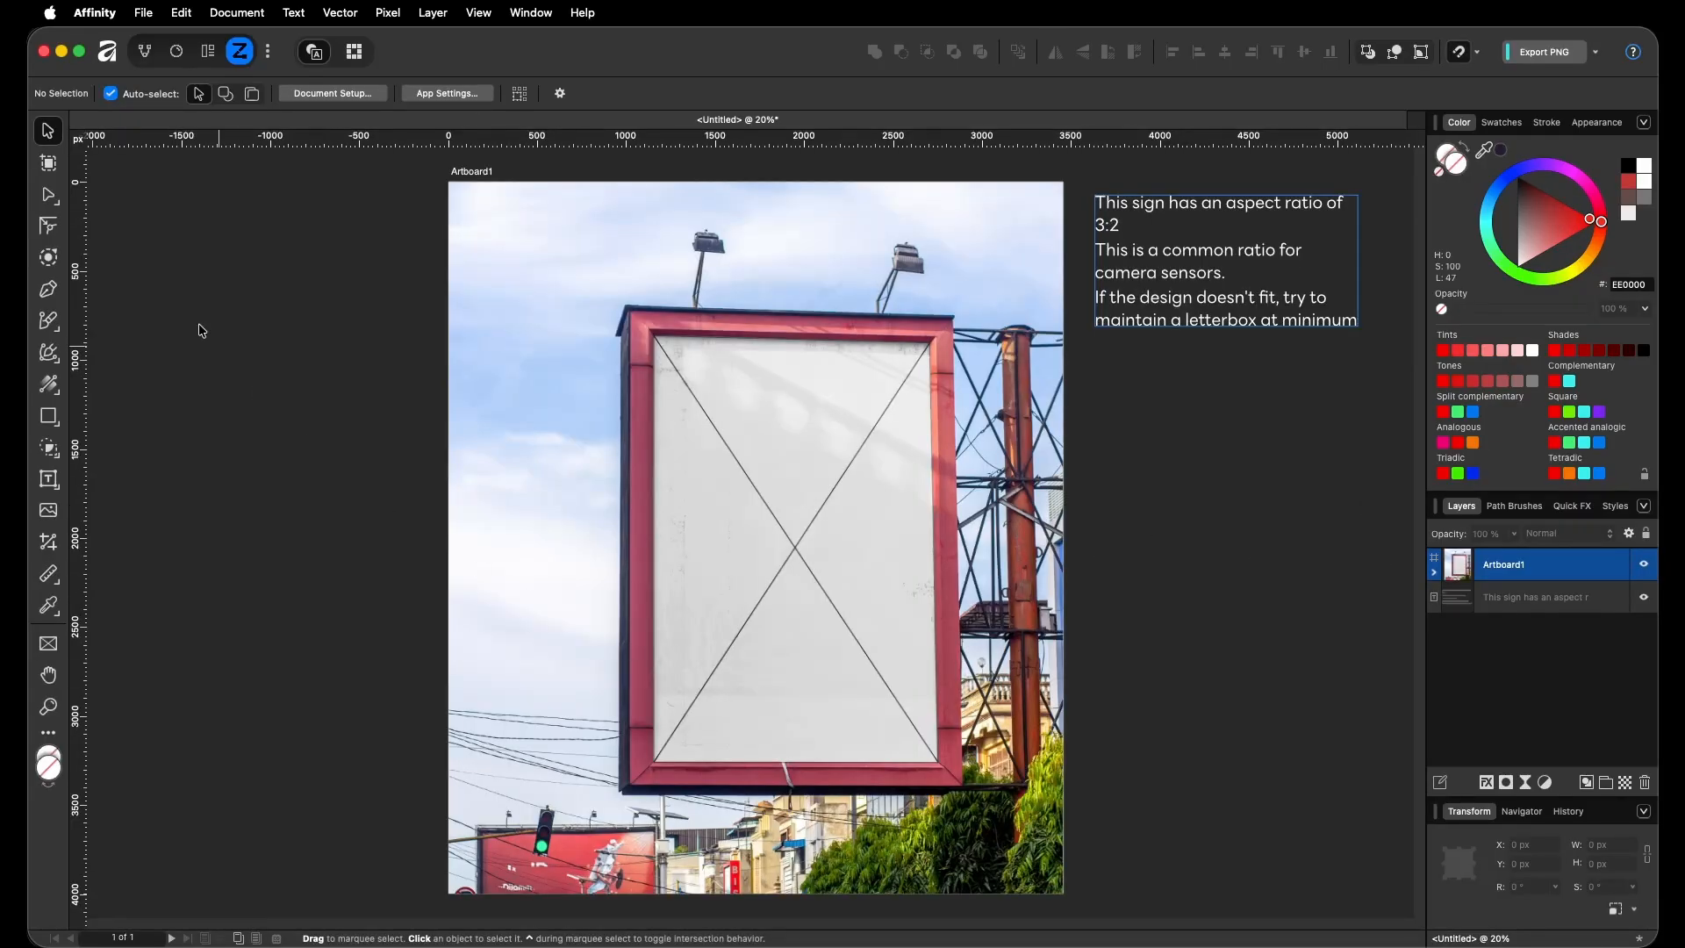
Open the Flexible Mockups lesson project from the welcome window's home page
click(111, 61)
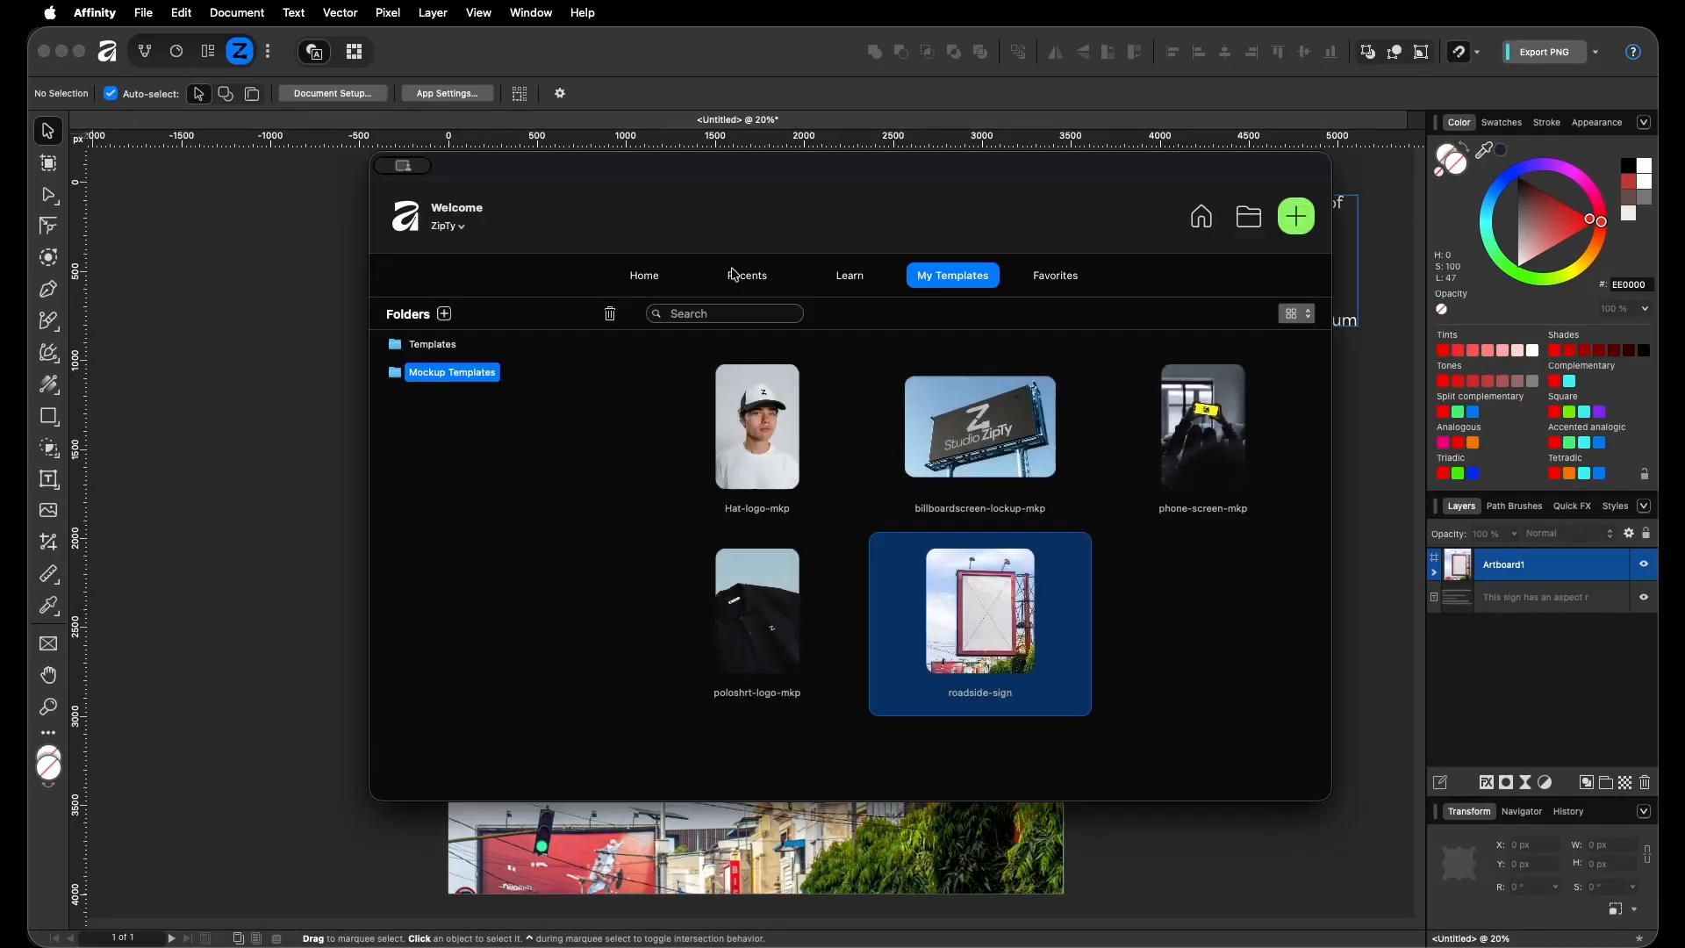
click(639, 274)
click(1194, 667)
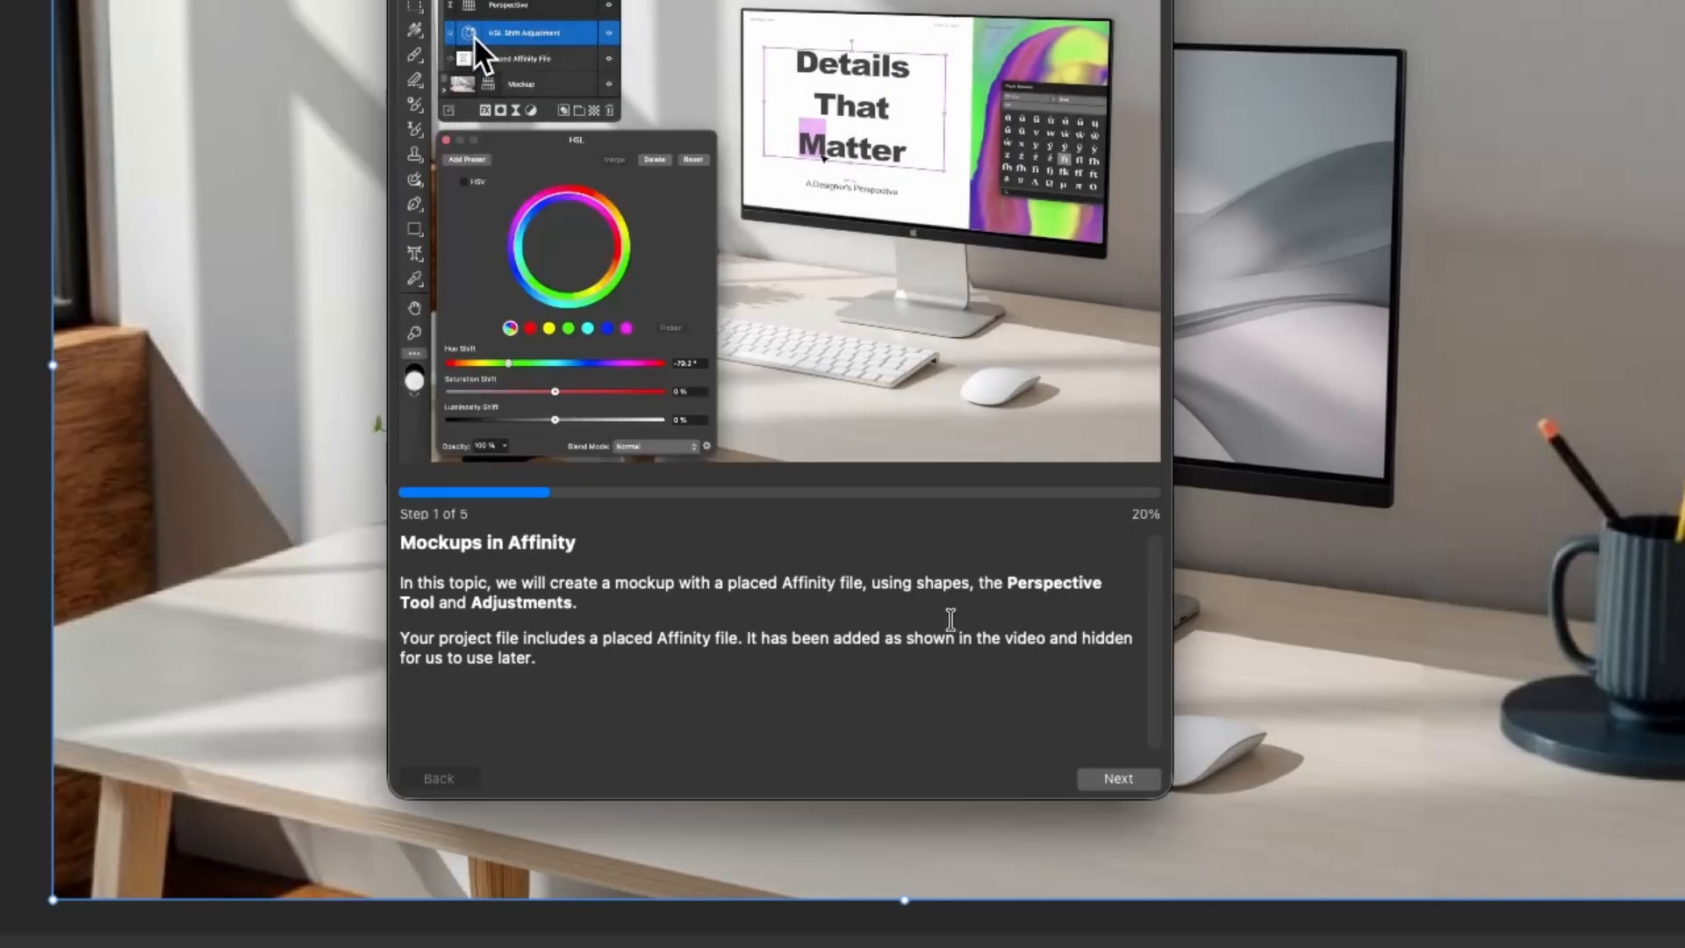
Read the lesson's Mockups in Affinity introduction, advance to step 2 of 5, and read its instructions for creating the boundary
drag(427, 662, 516, 658)
click(572, 658)
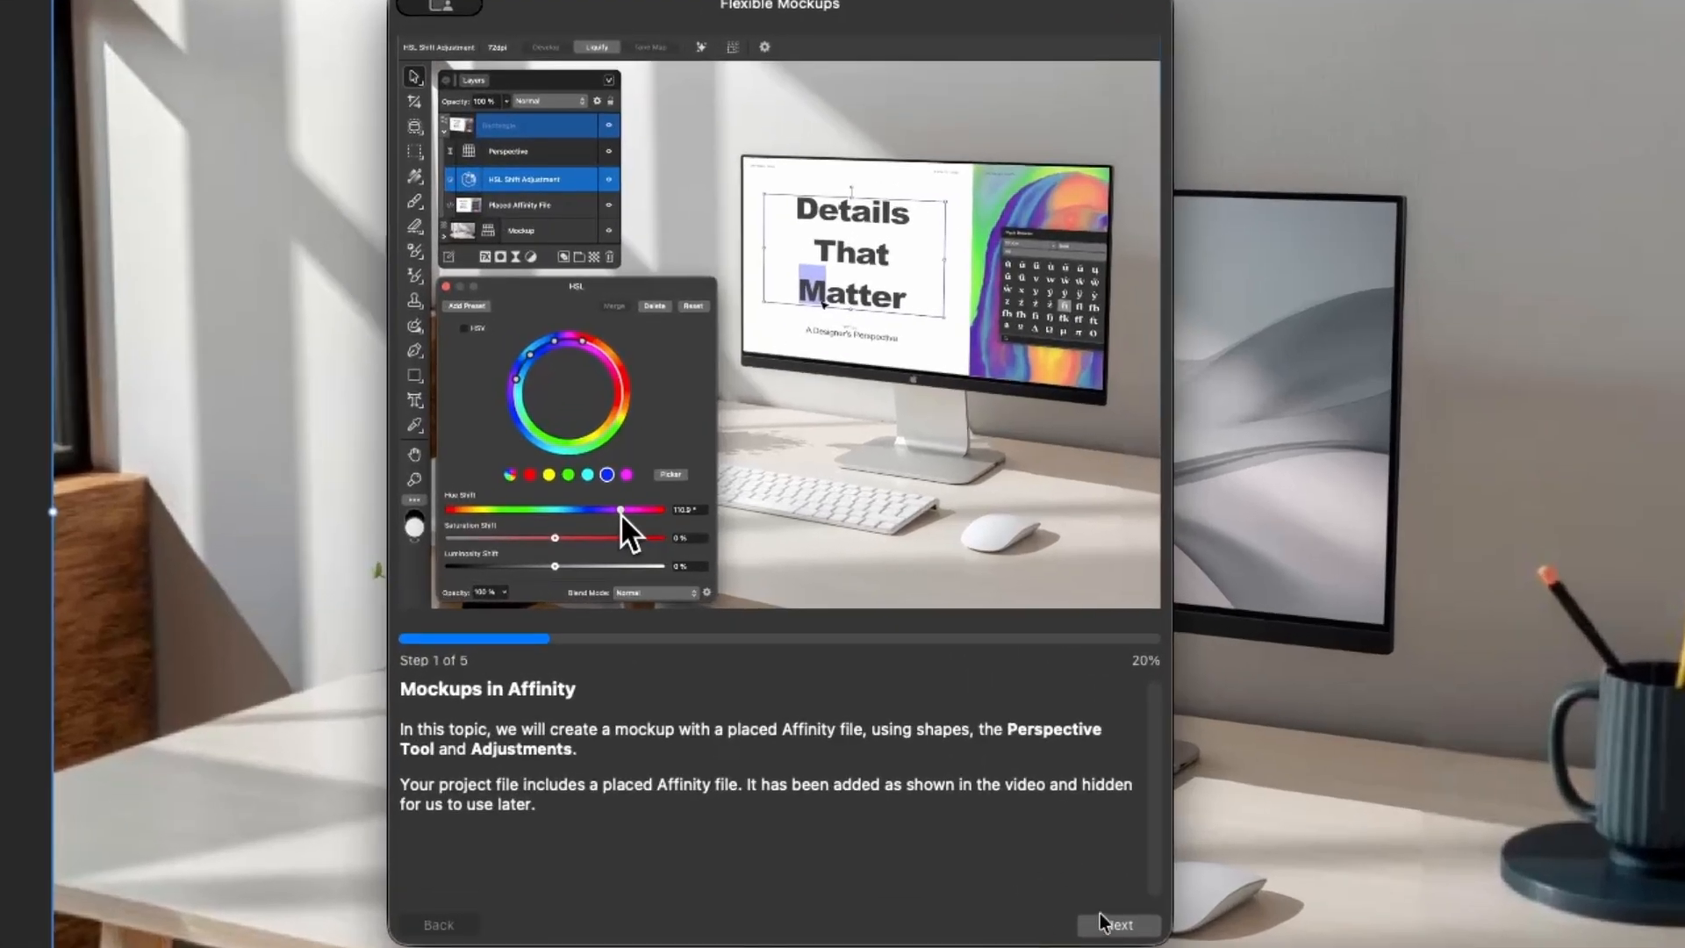
click(1108, 924)
scroll(1159, 772, down, 2)
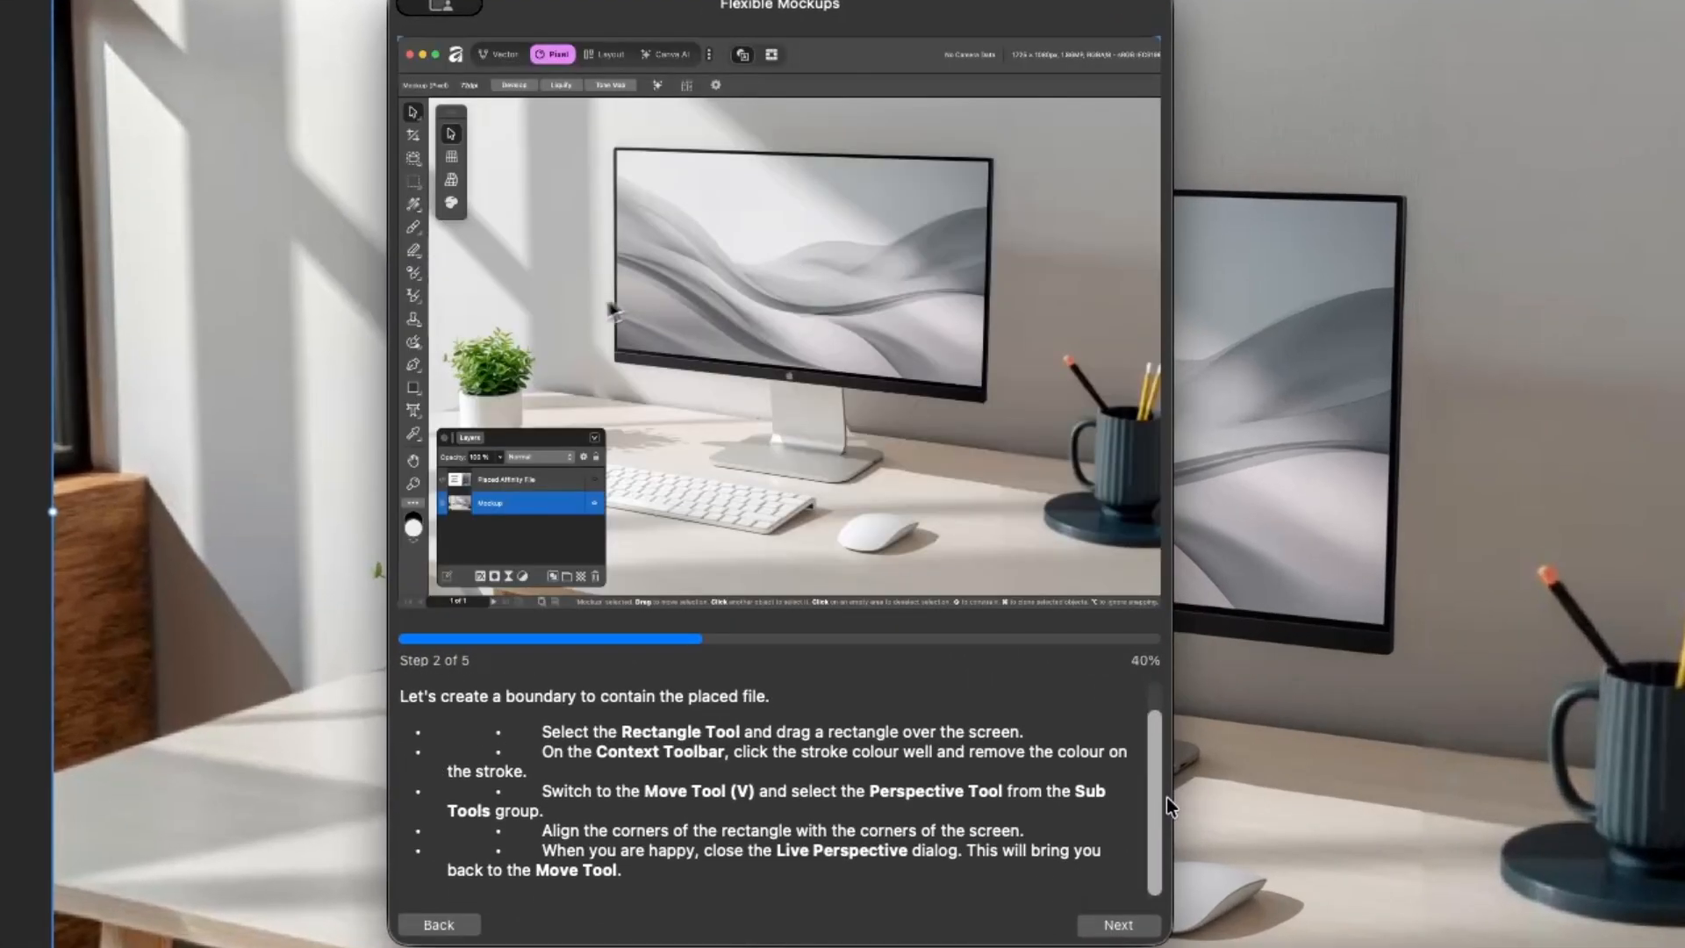
Reread the lesson's step 1 introduction, return to step 2, and move the lesson window clear of the monitor in the mockup
click(443, 924)
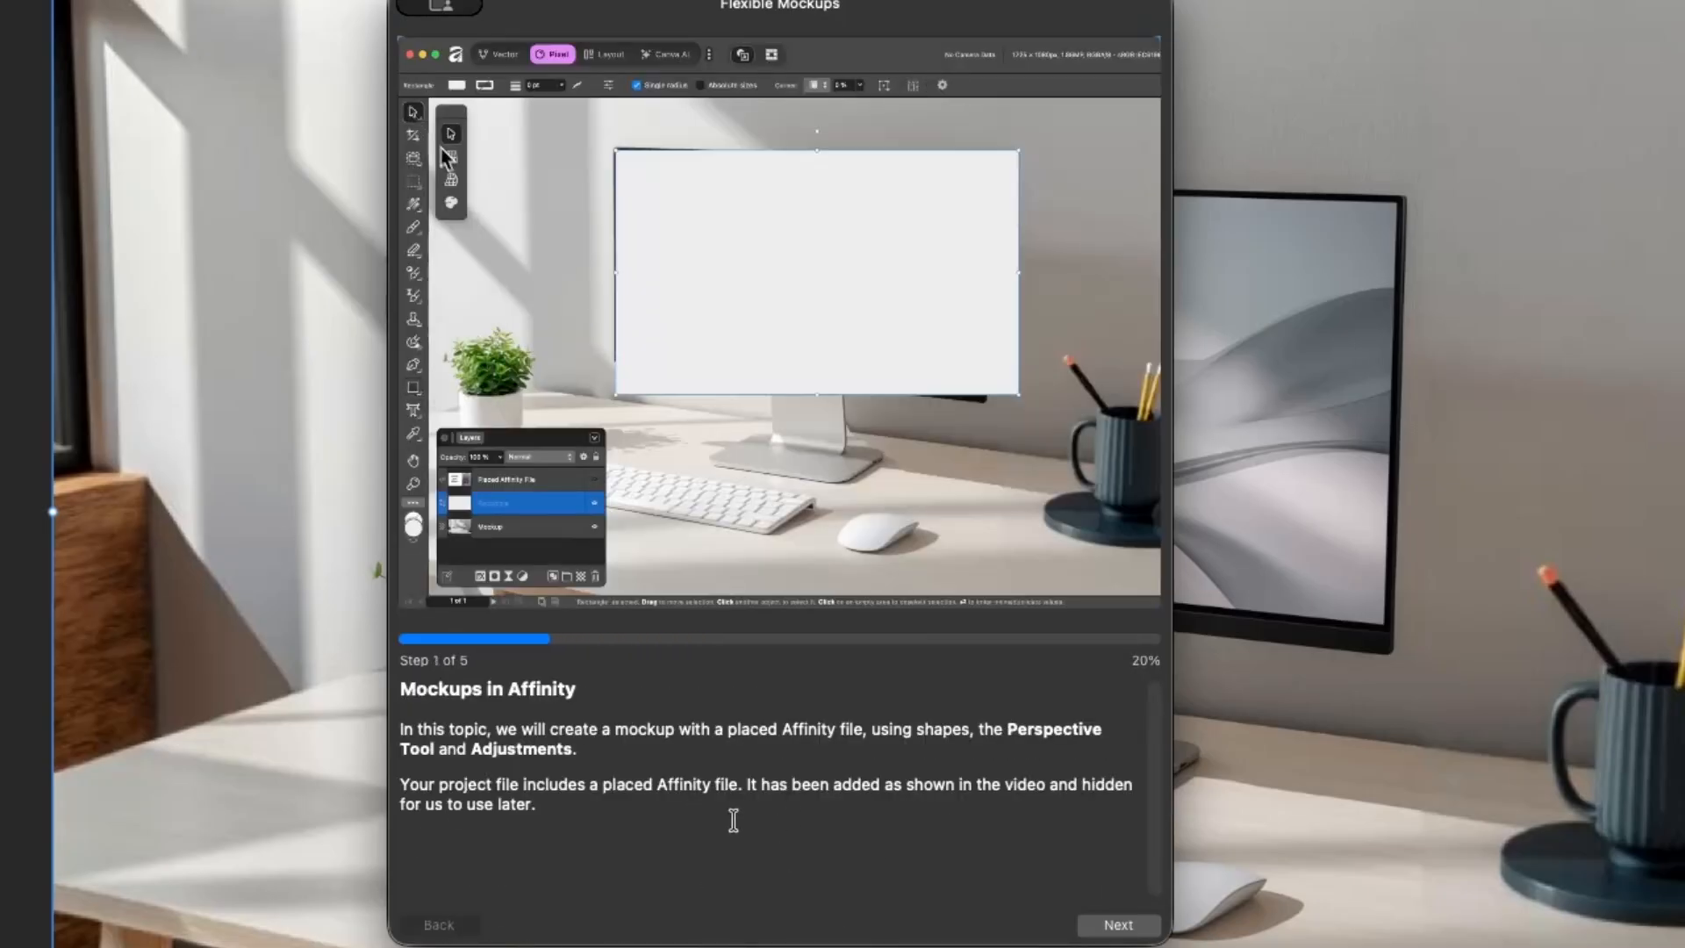
drag(420, 784, 989, 790)
click(1119, 924)
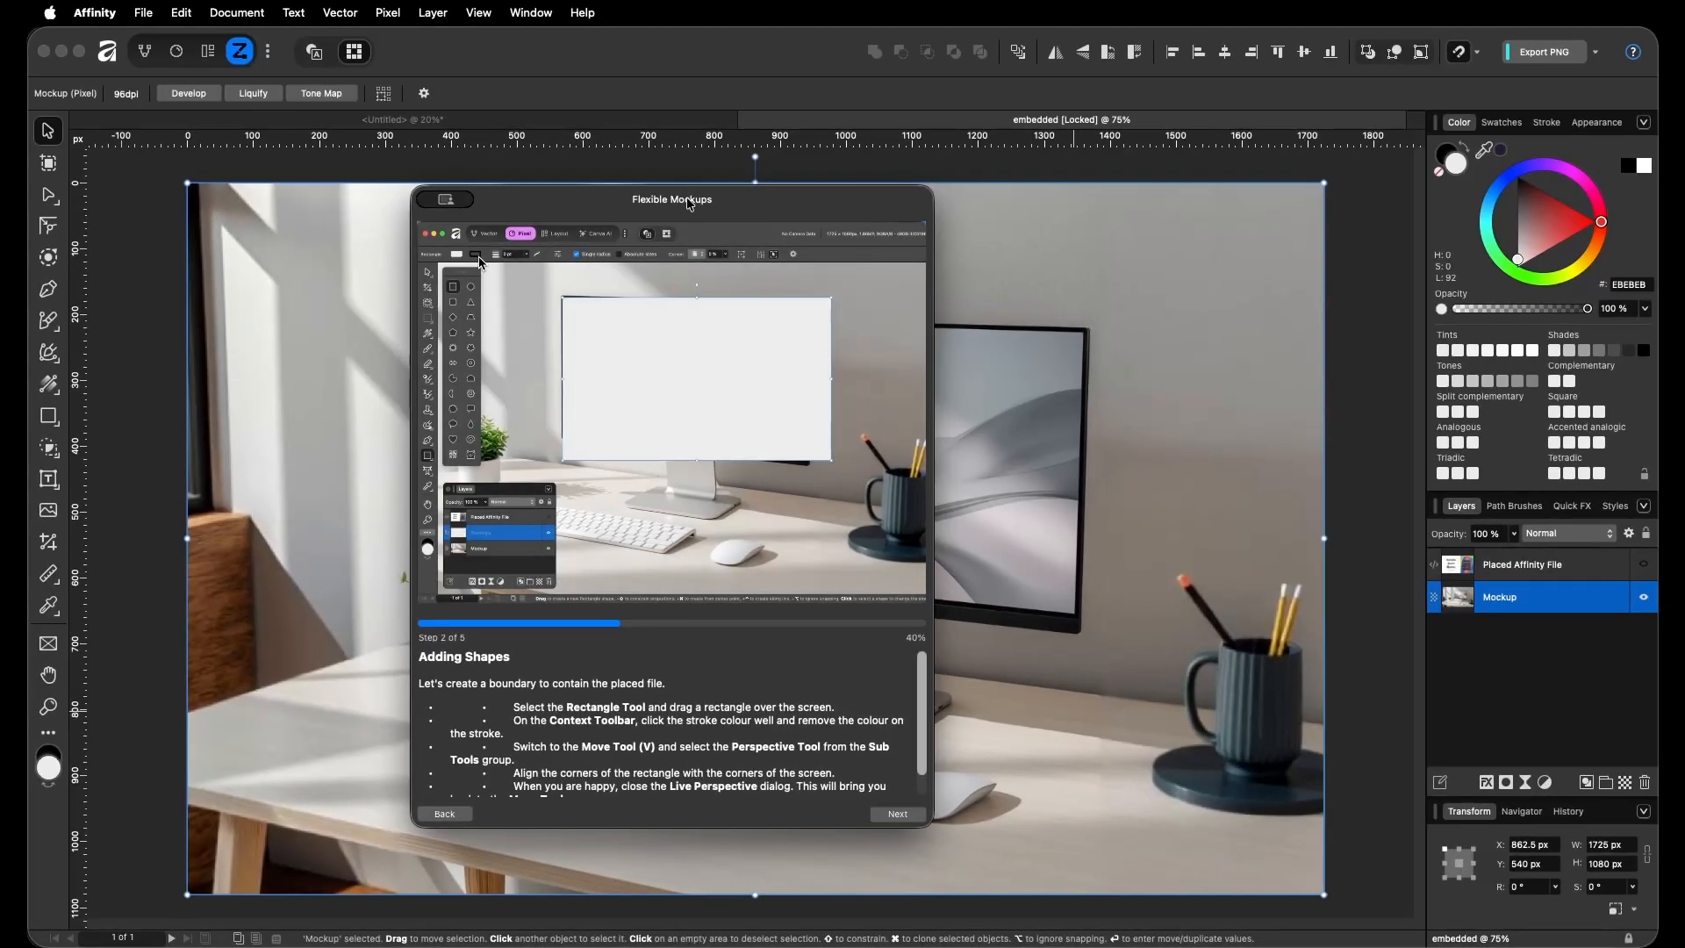
drag(687, 199, 401, 197)
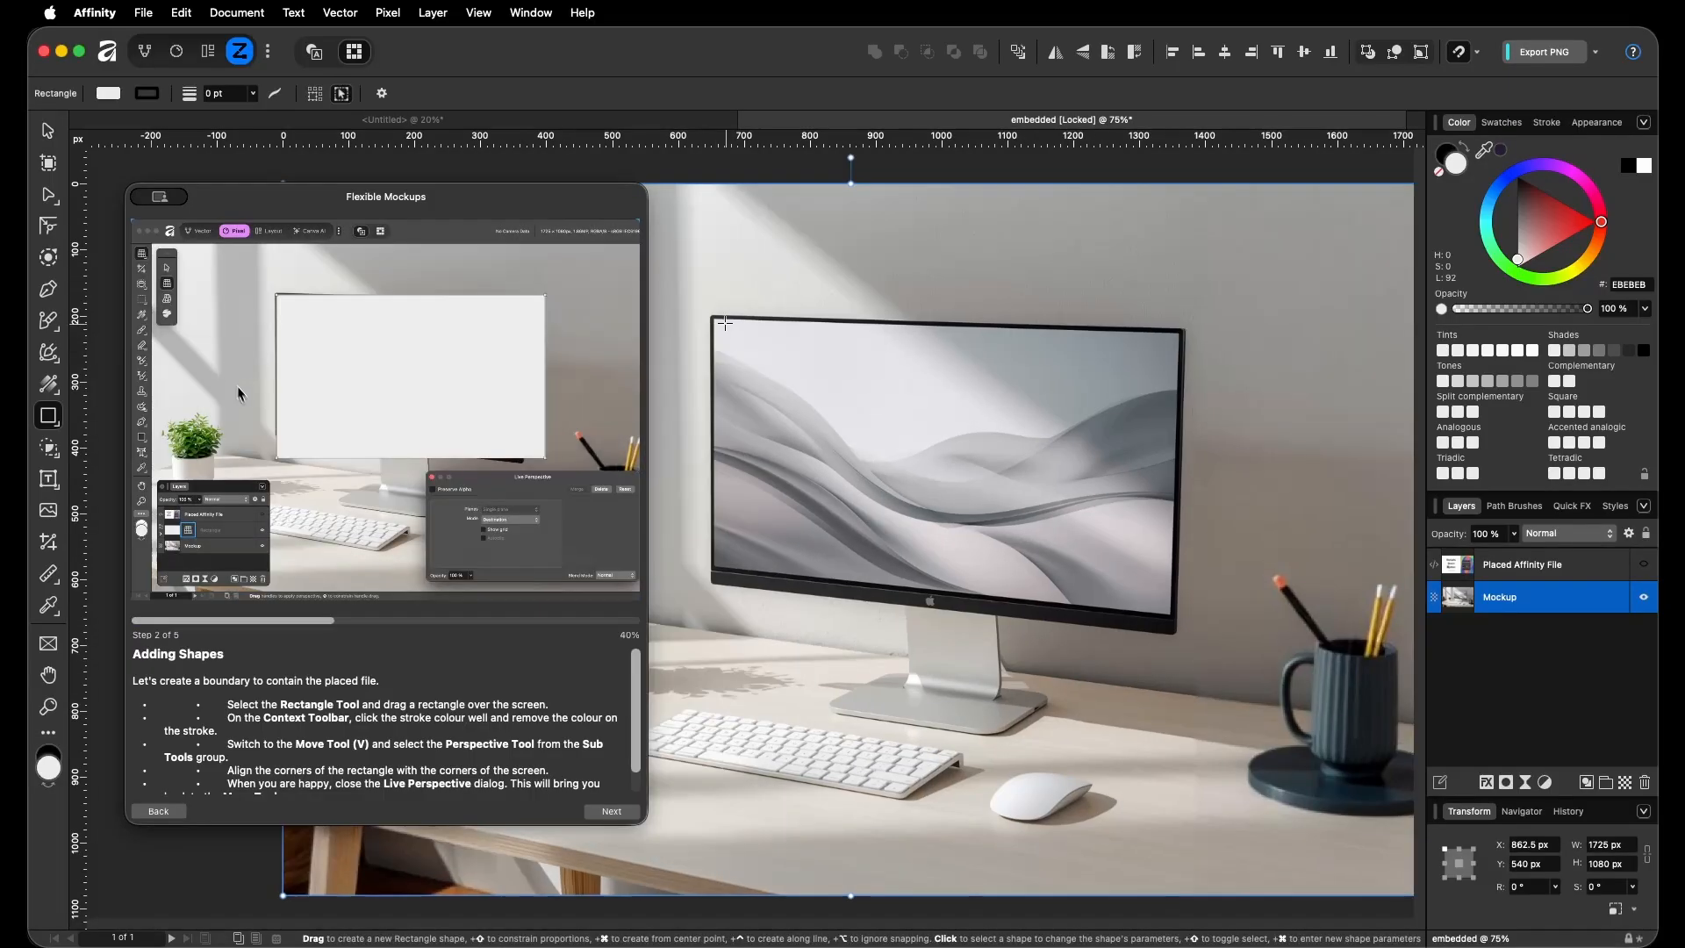
Draw a rectangle about 695 × 446 px over the monitor screen and remove its stroke
drag(712, 321, 1172, 613)
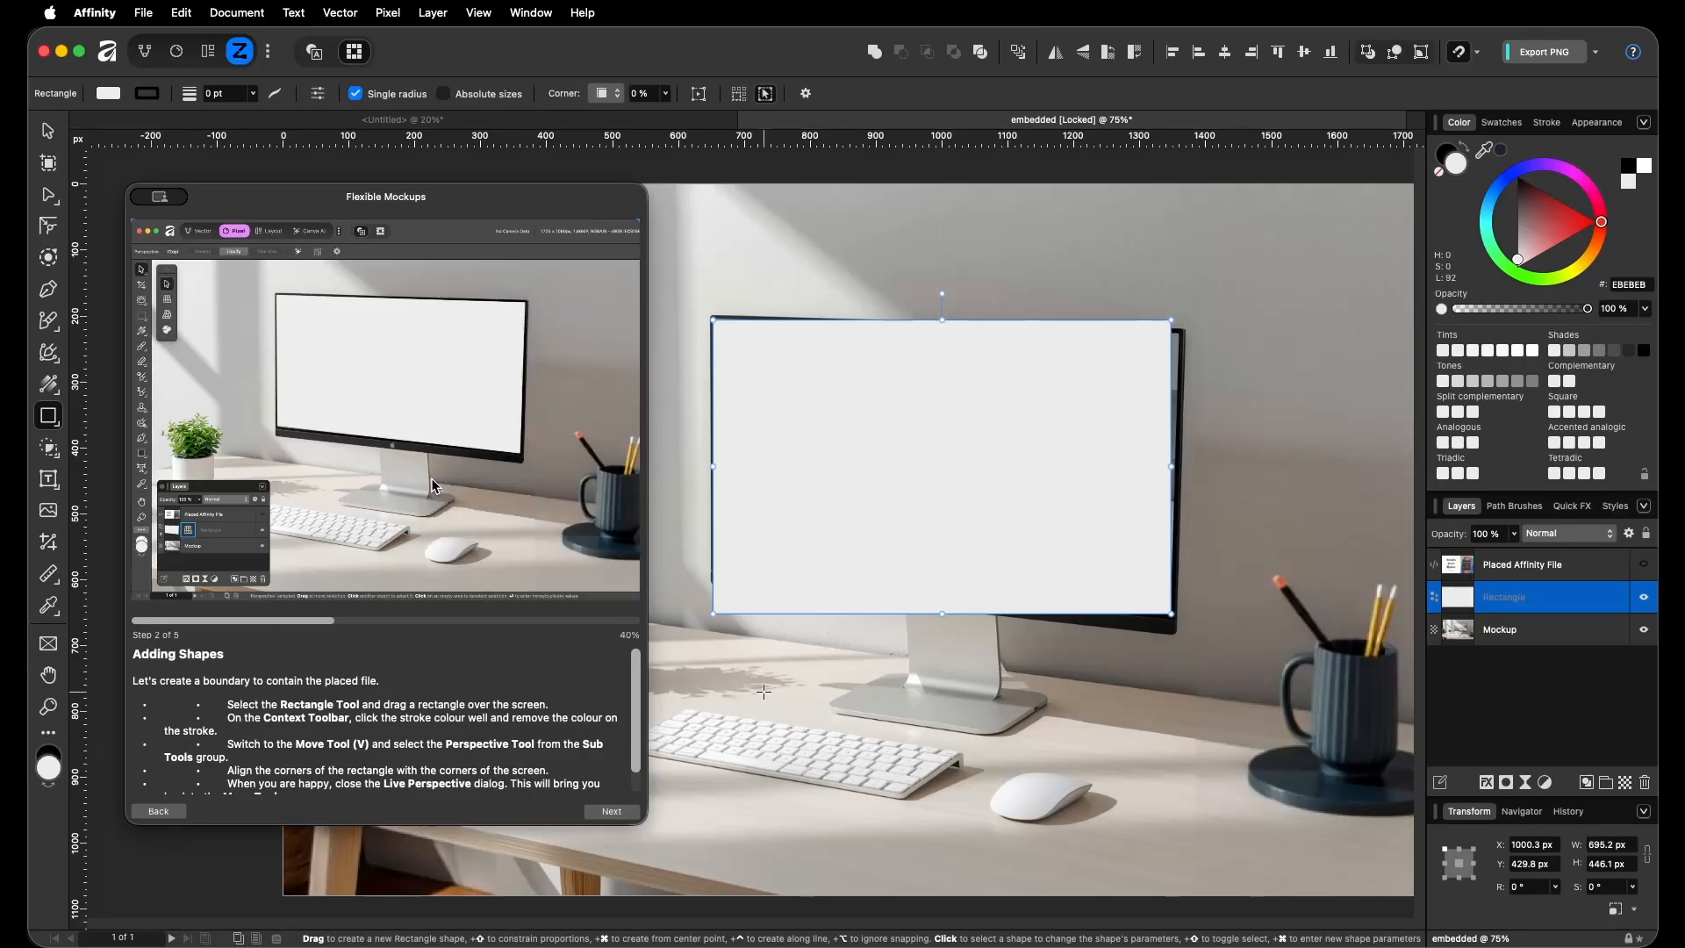
key(/)
key(v)
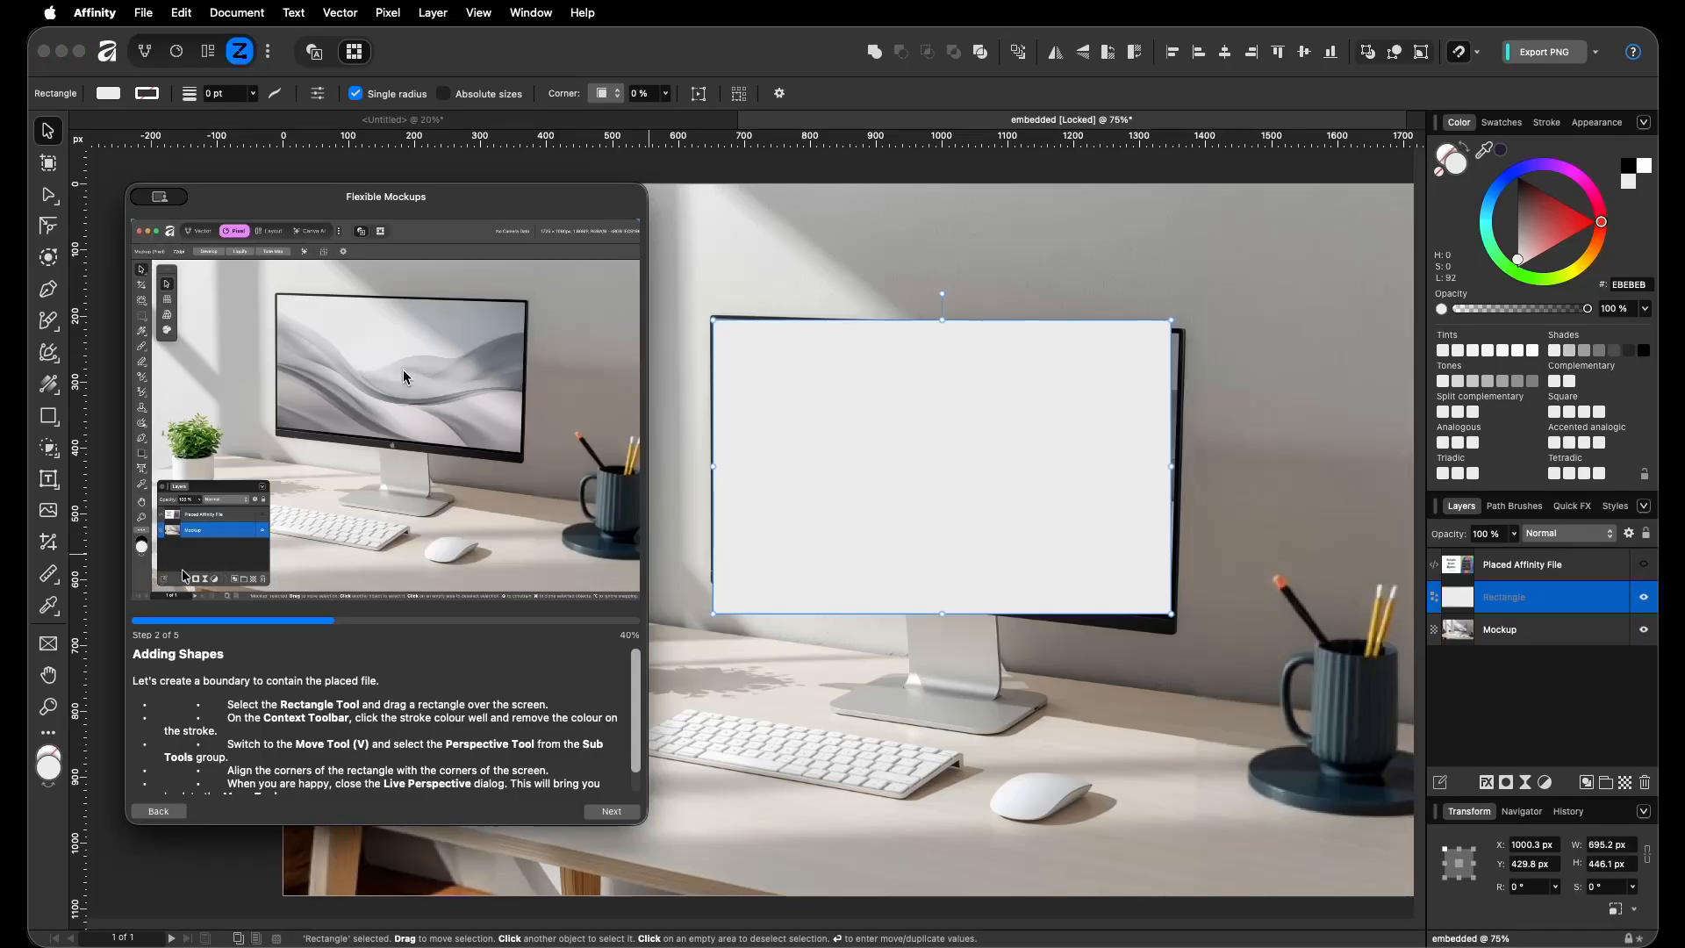
Add a live Perspective filter to the rectangle
mouse_move(304, 597)
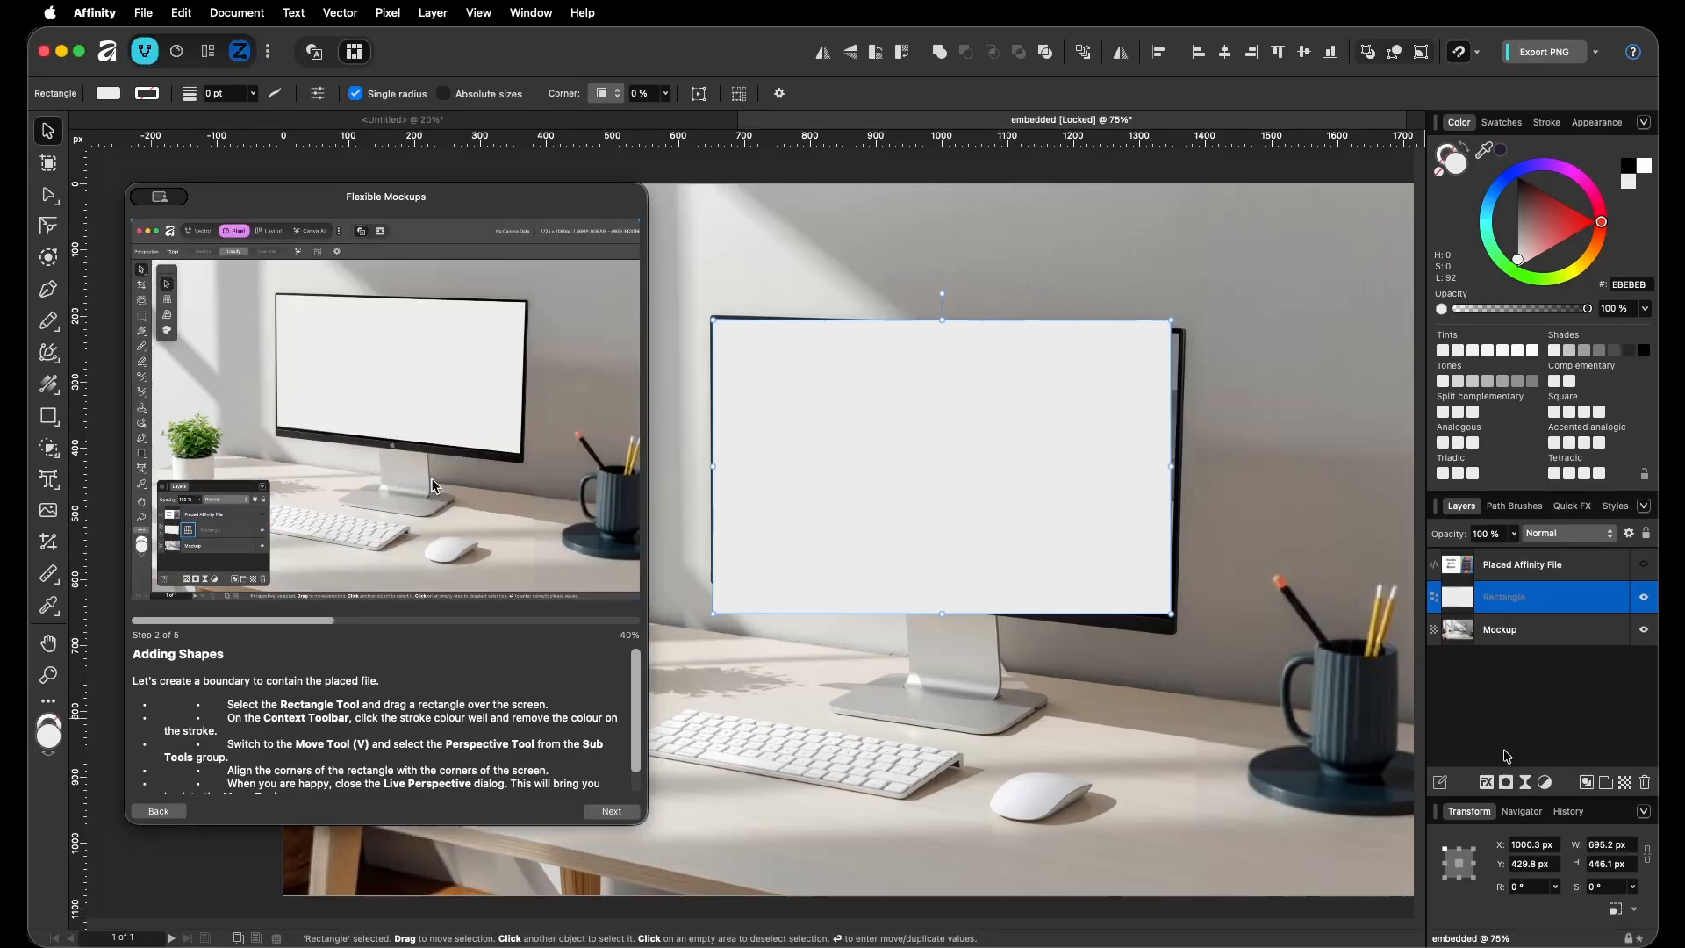
click(1528, 782)
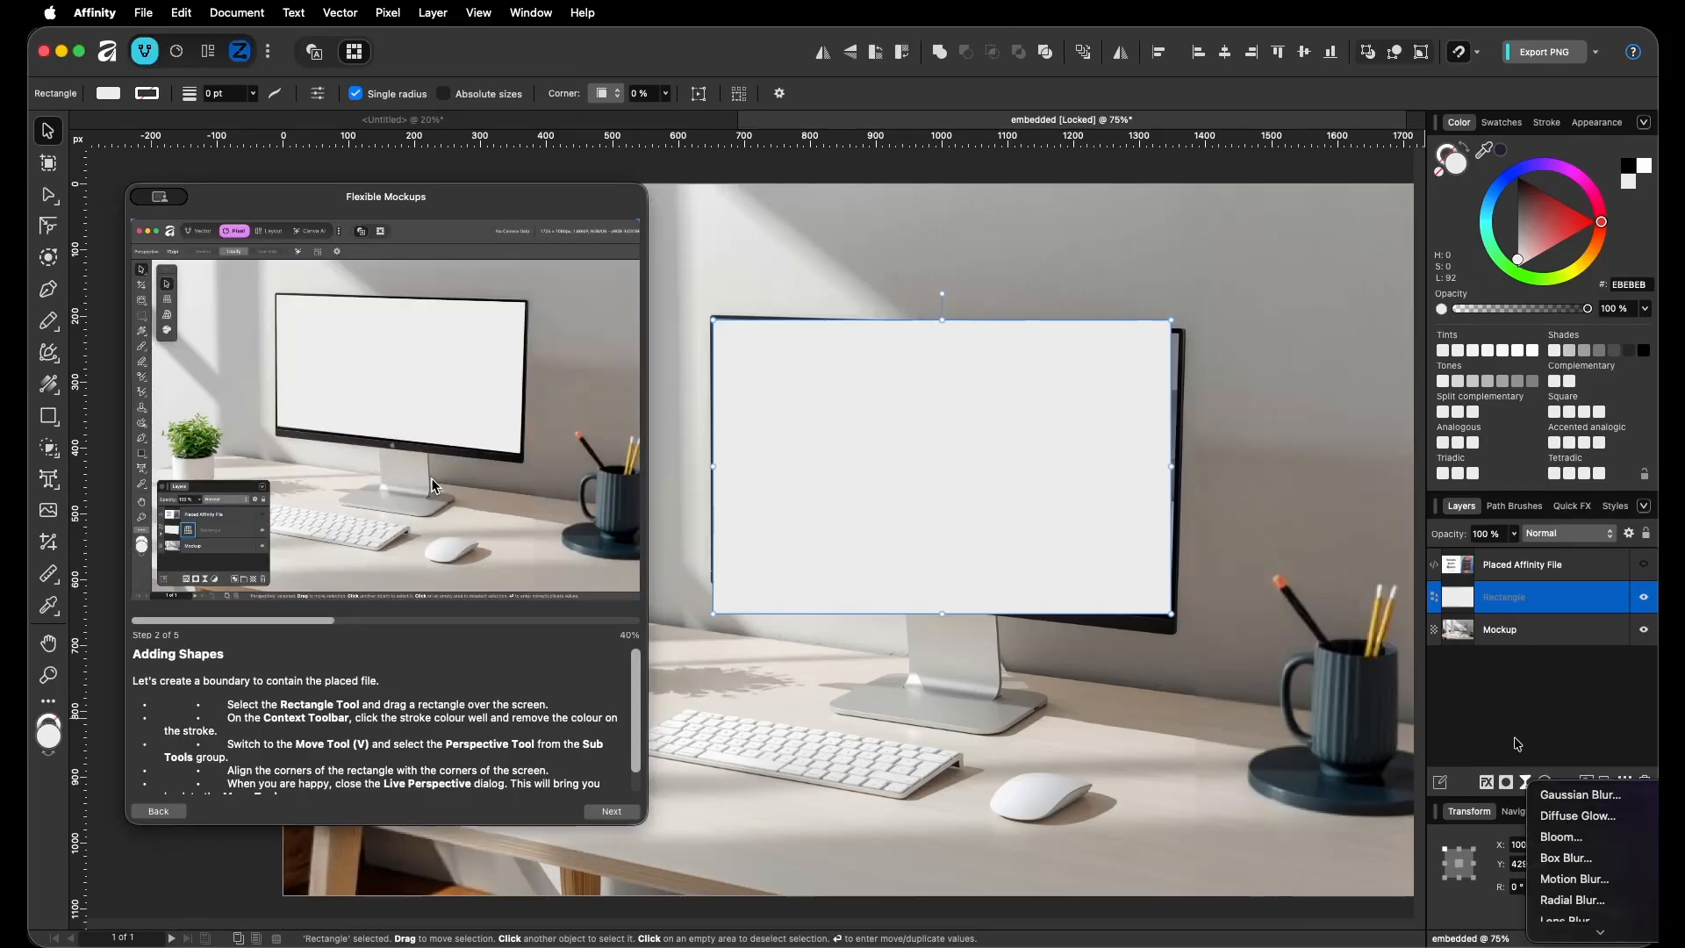
scroll(1603, 787, down, 5)
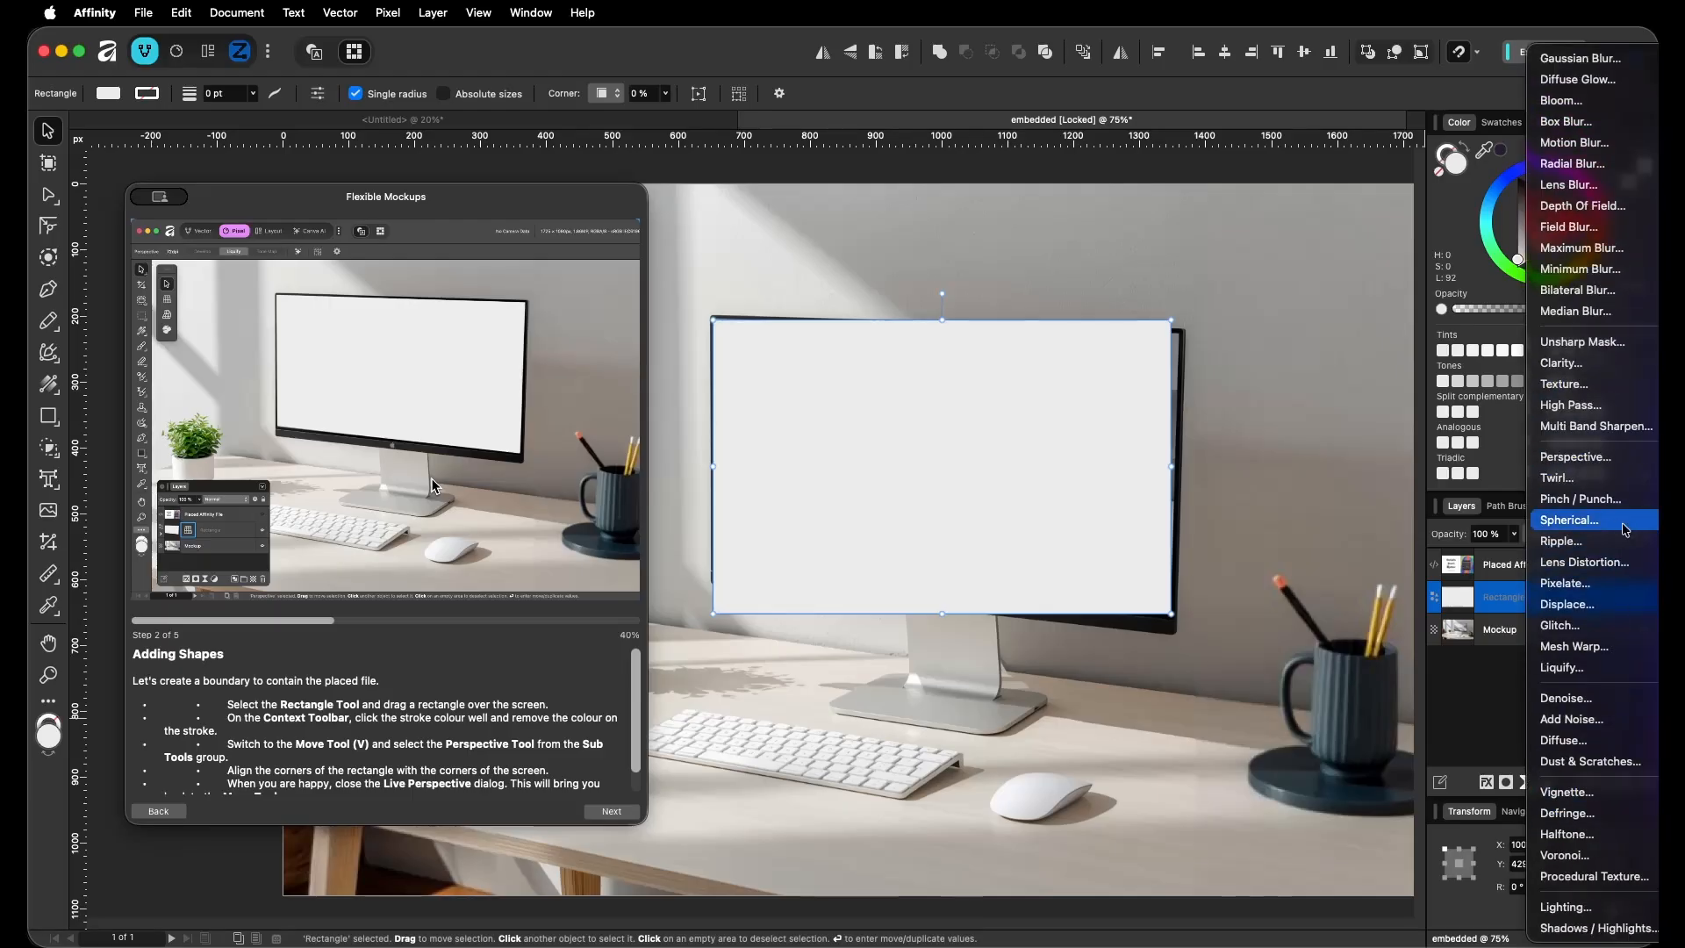
click(1575, 456)
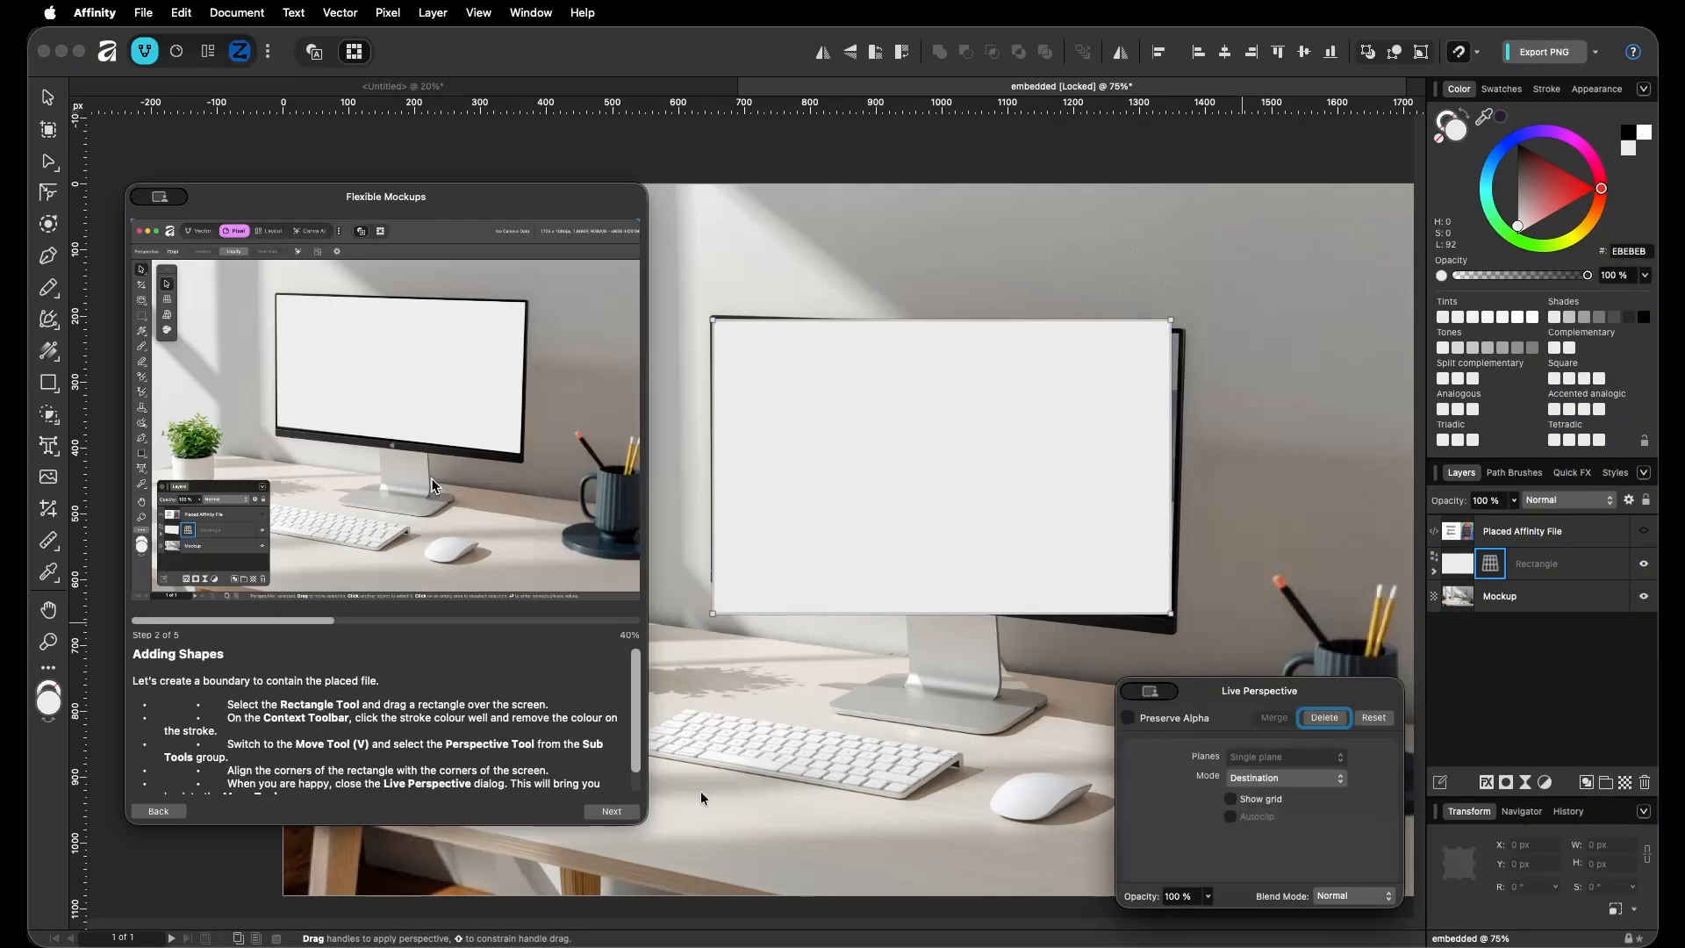
Read the remaining boundary instructions, set the Rectangle layer's opacity to 50%, and reopen its Perspective filter
drag(634, 718, 635, 743)
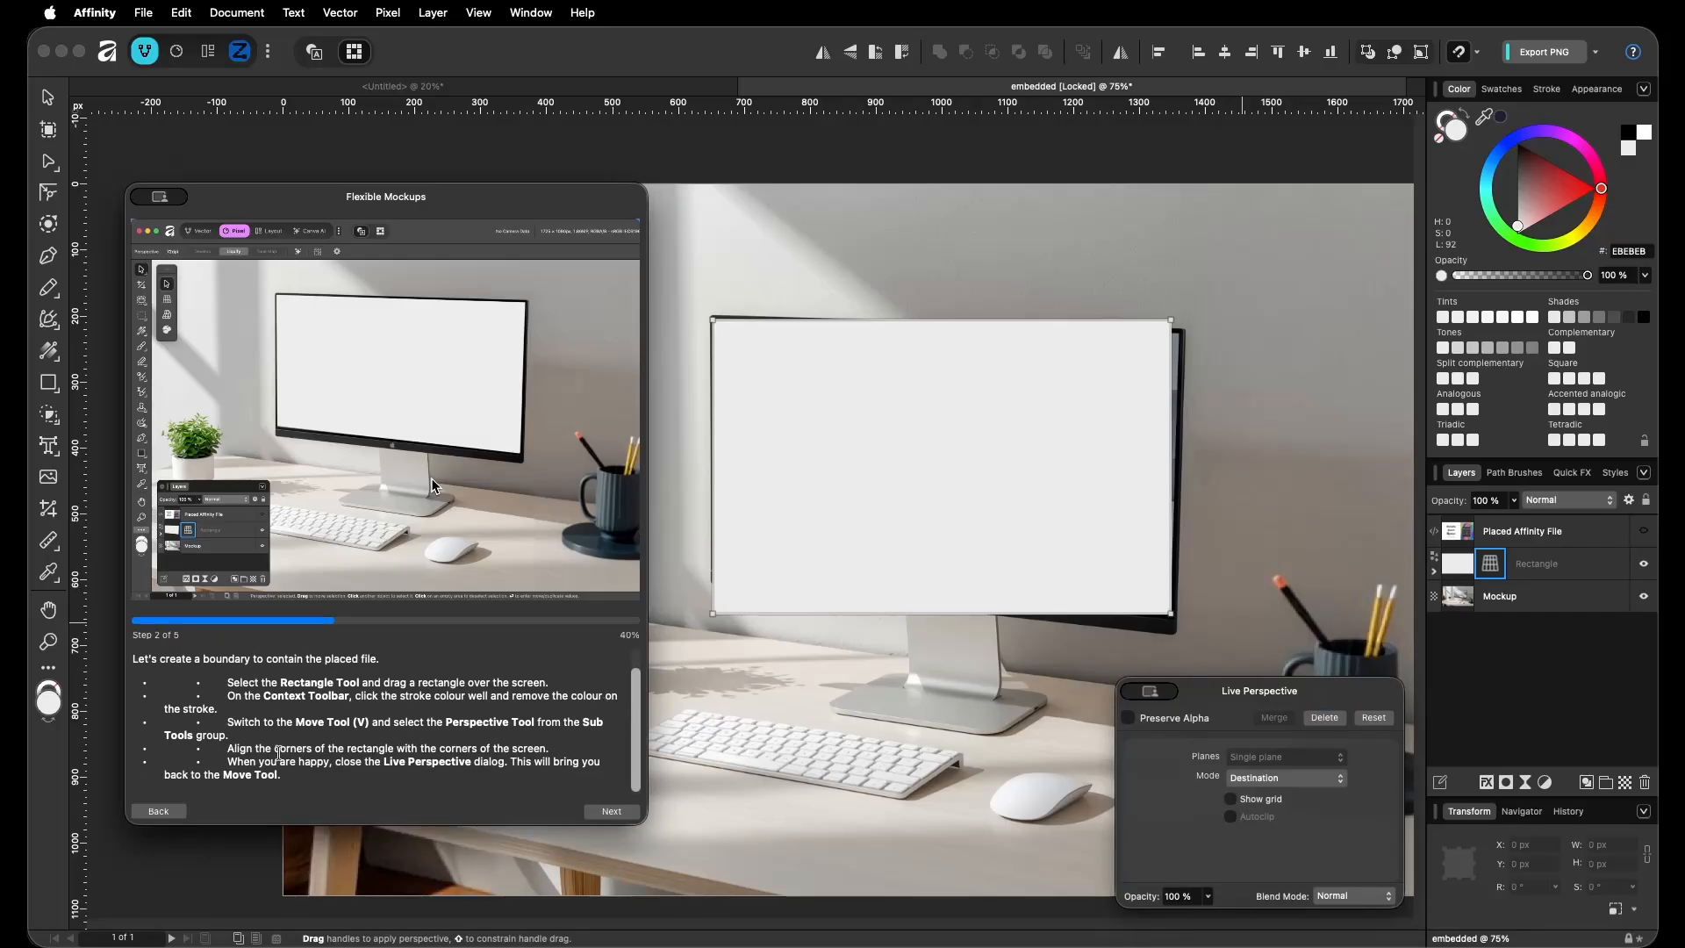
drag(346, 748, 507, 745)
click(574, 782)
drag(244, 779, 317, 777)
click(392, 773)
scroll(693, 386, up, 6)
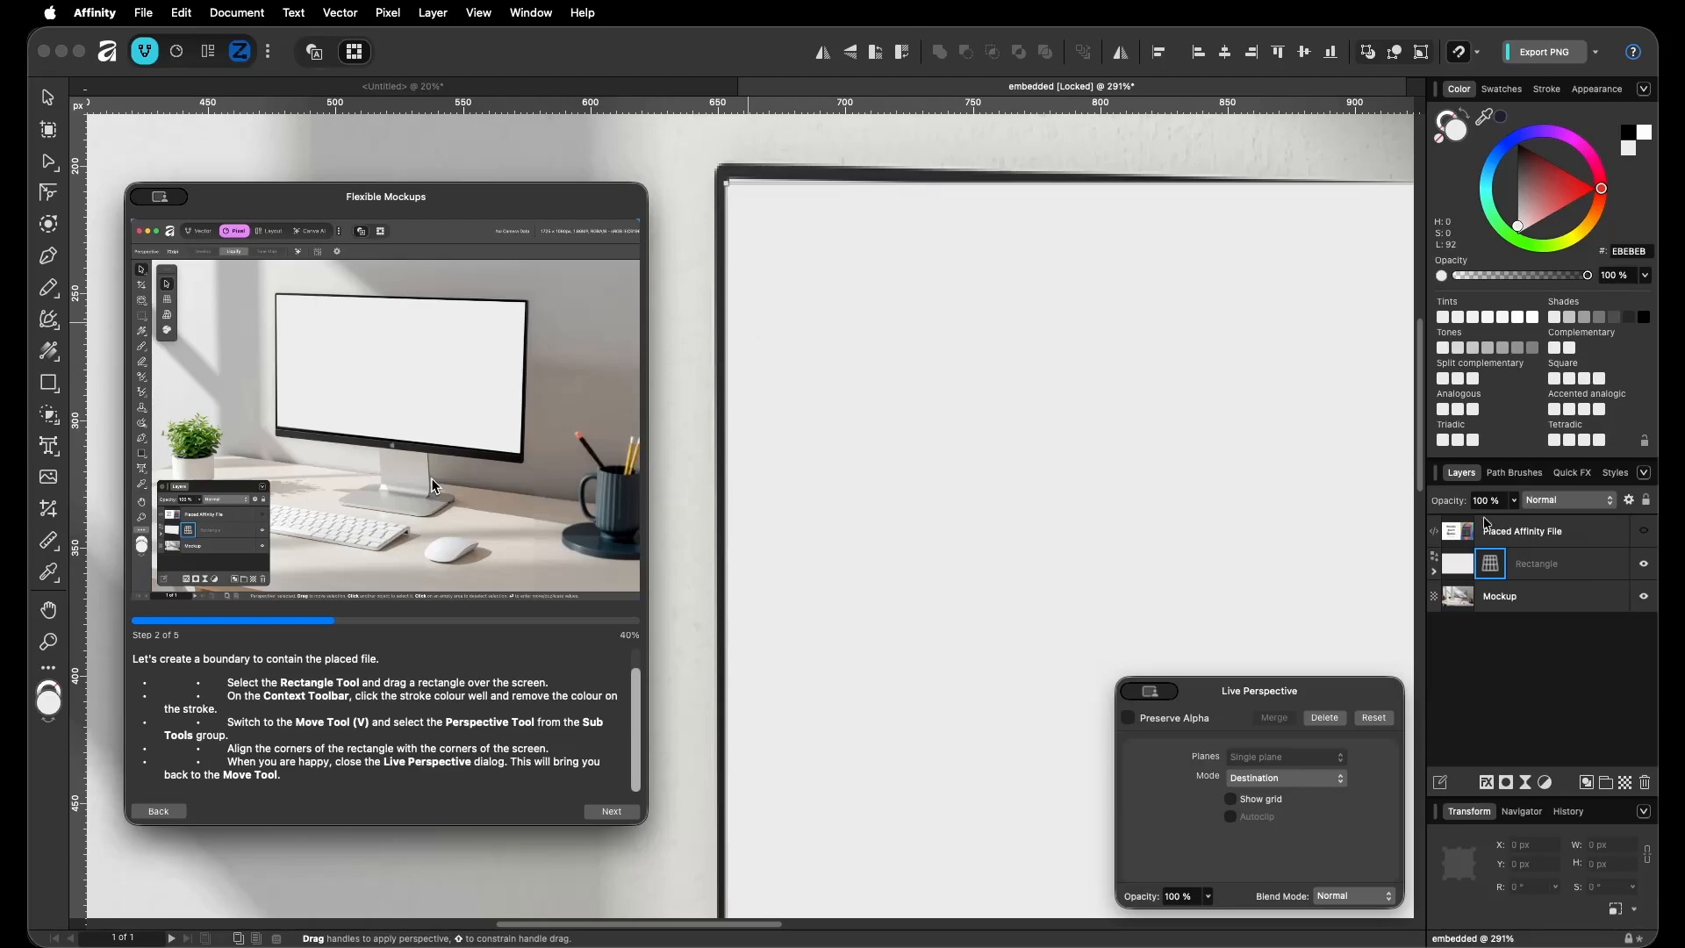
key(v)
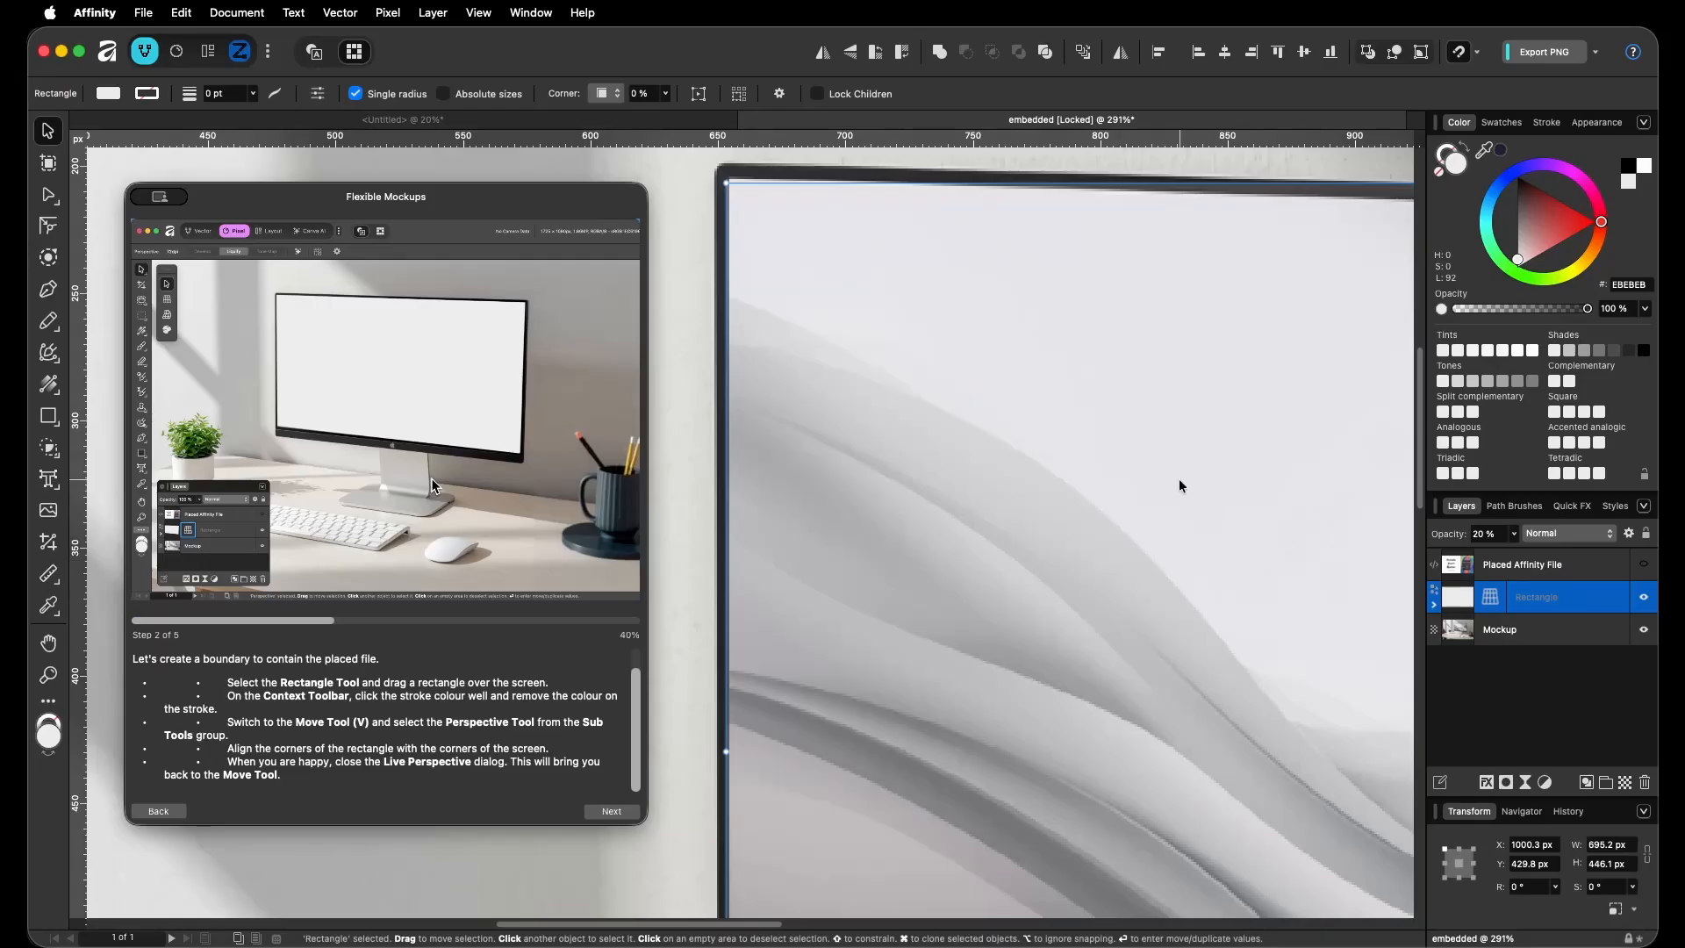
key(6)
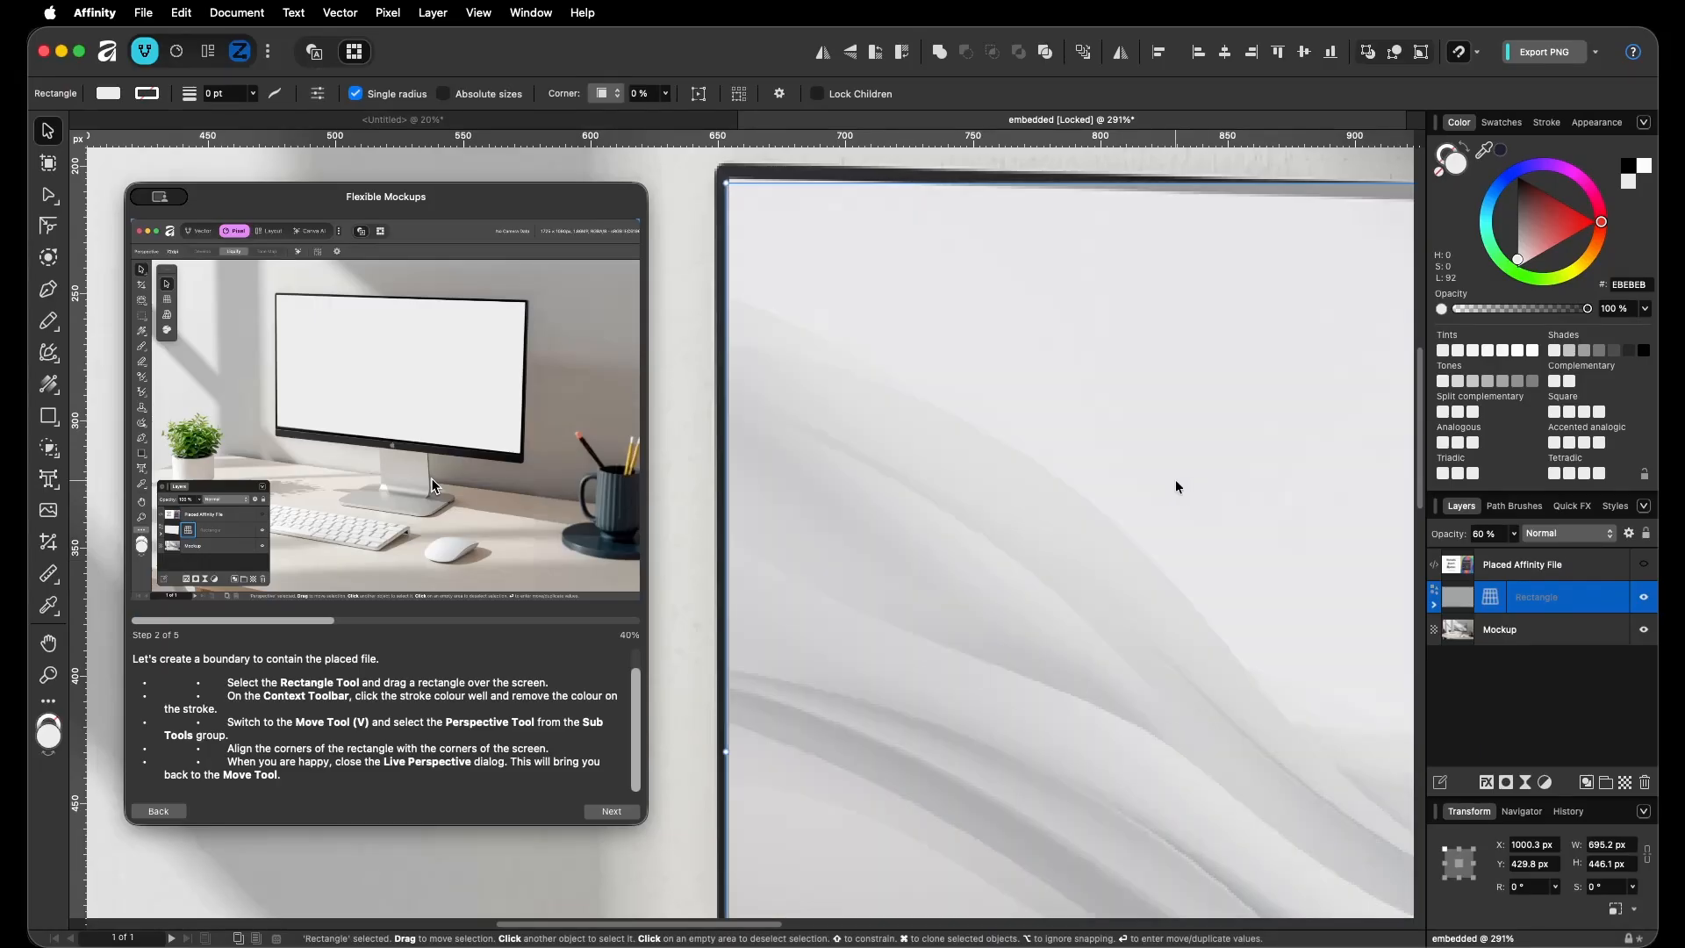
key(7)
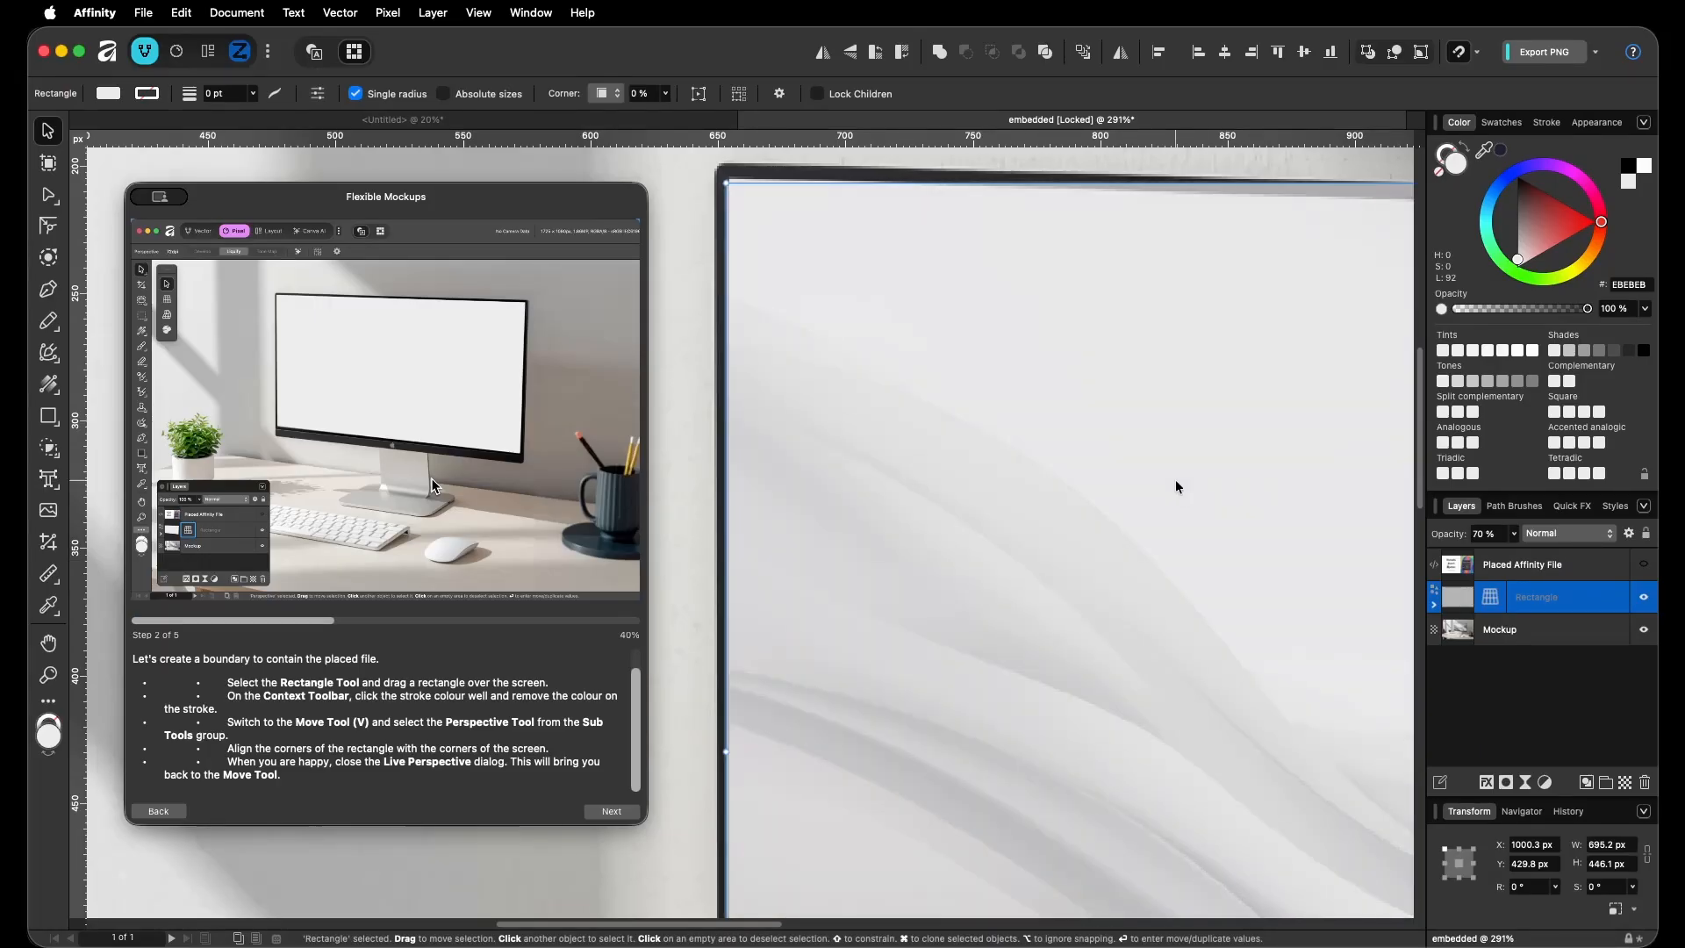
key(5)
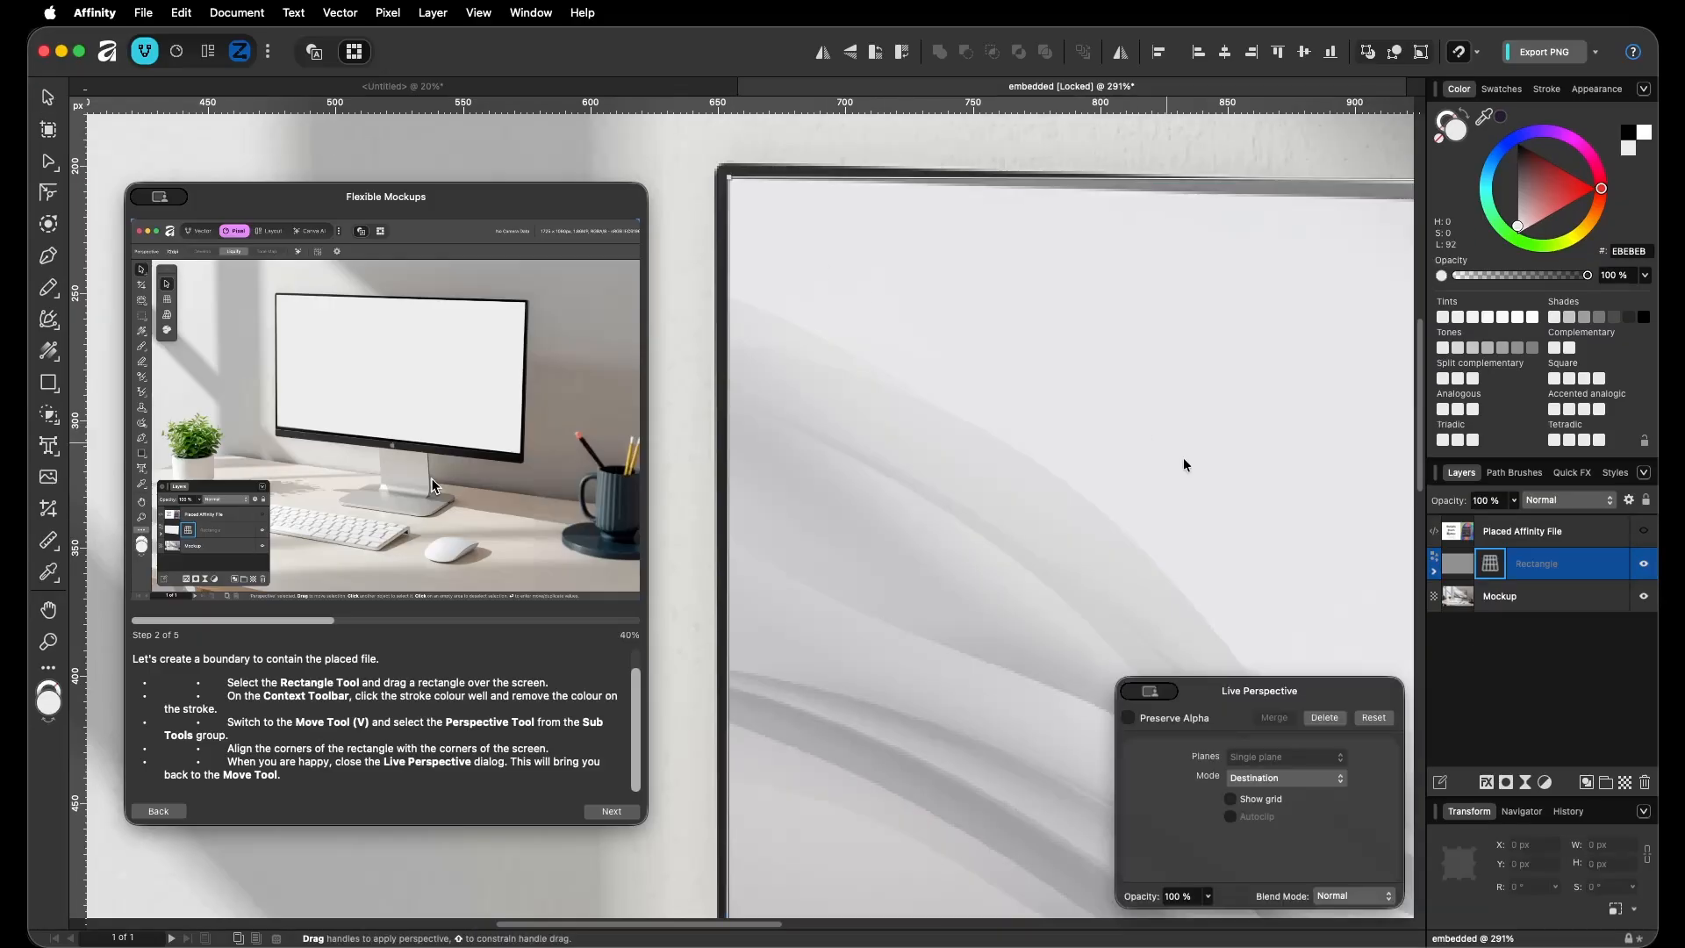
Align the rectangle's perspective corners with the monitor screen's corners and restore the layer to 100% opacity
scroll(1261, 530, down, 4)
scroll(1121, 391, up, 4)
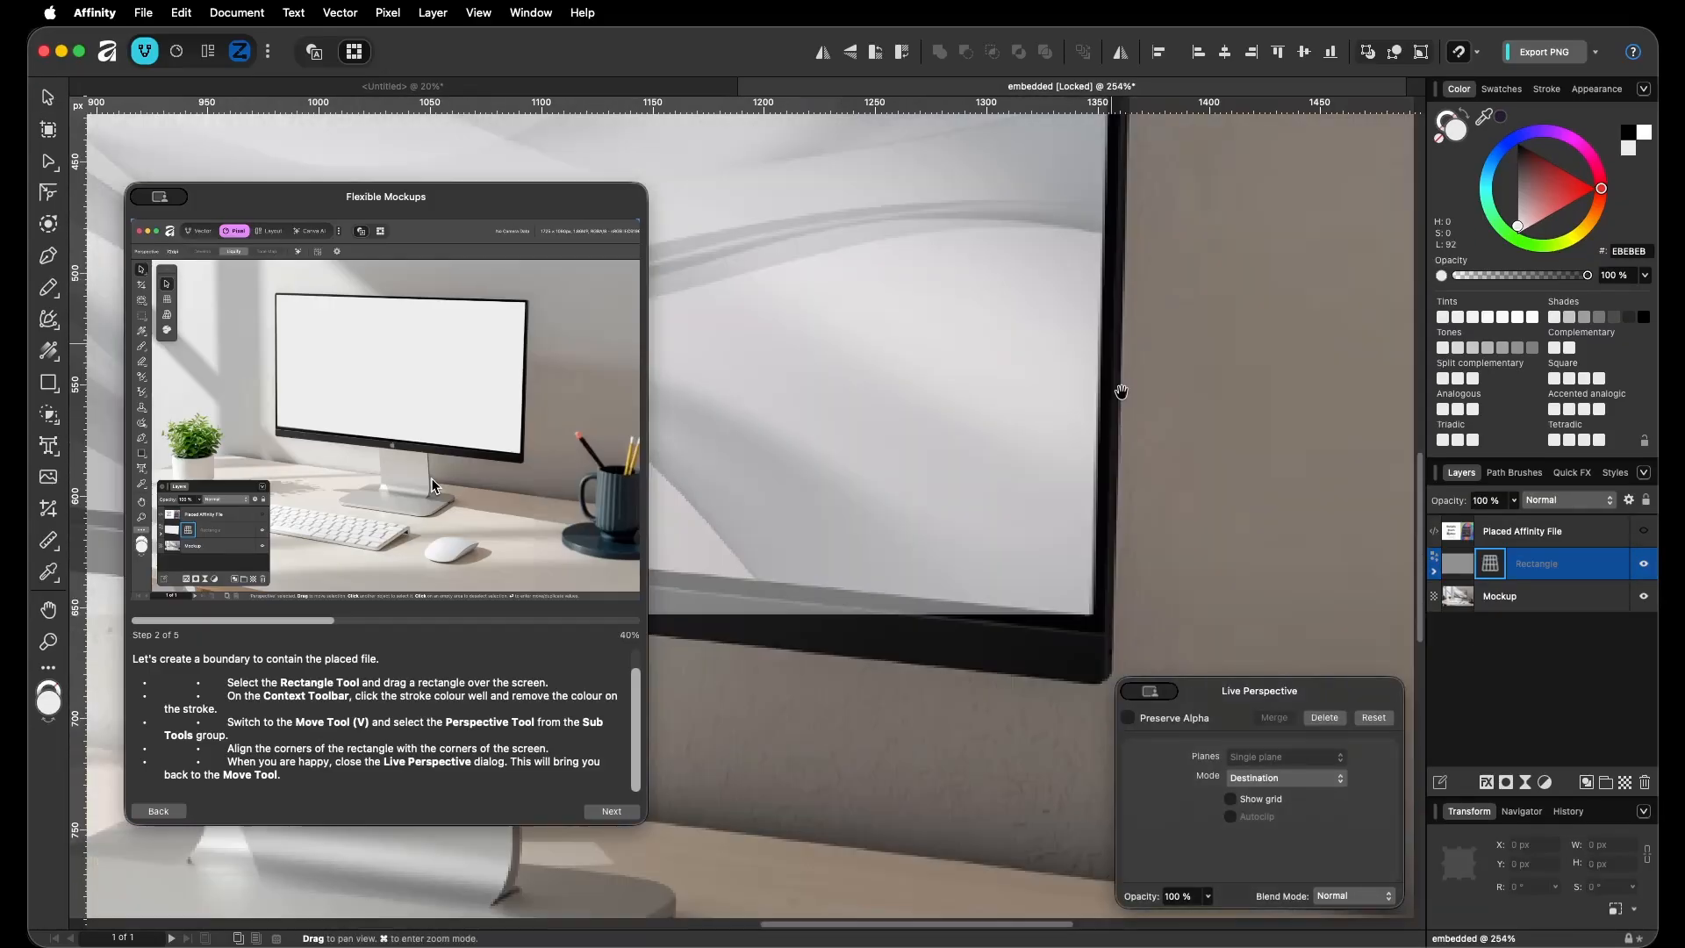
scroll(1082, 614, down, 4)
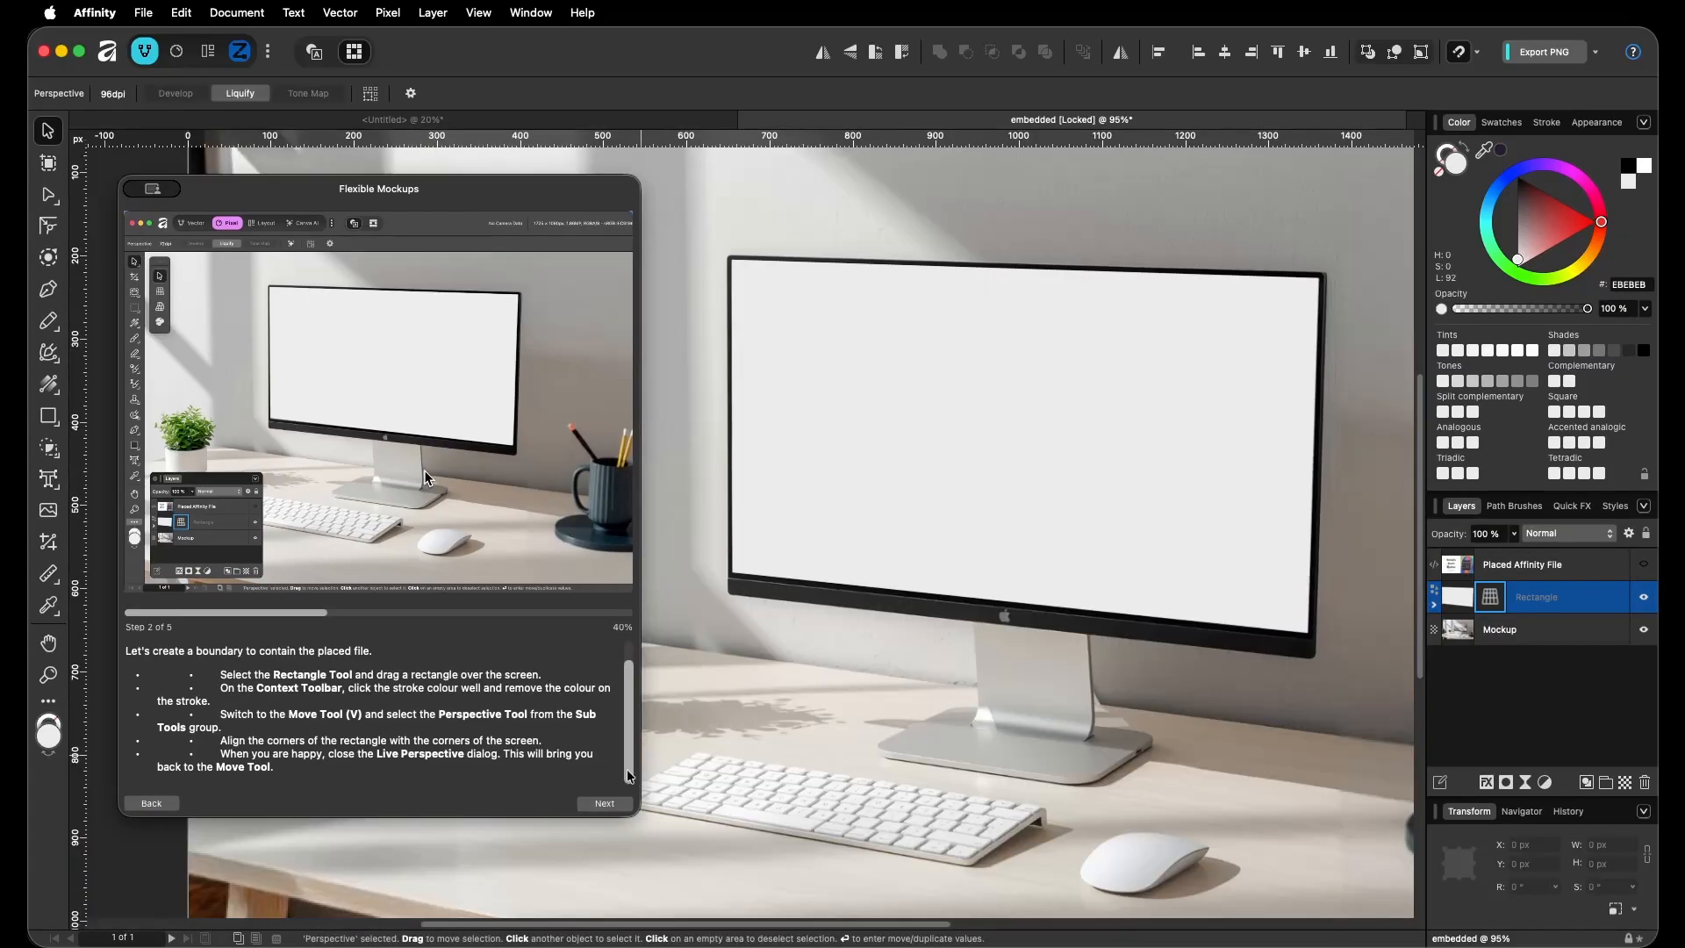
Advance the lesson to step 3 of 5 and read the Place Inside instructions for the Placed Affinity File layer
click(619, 801)
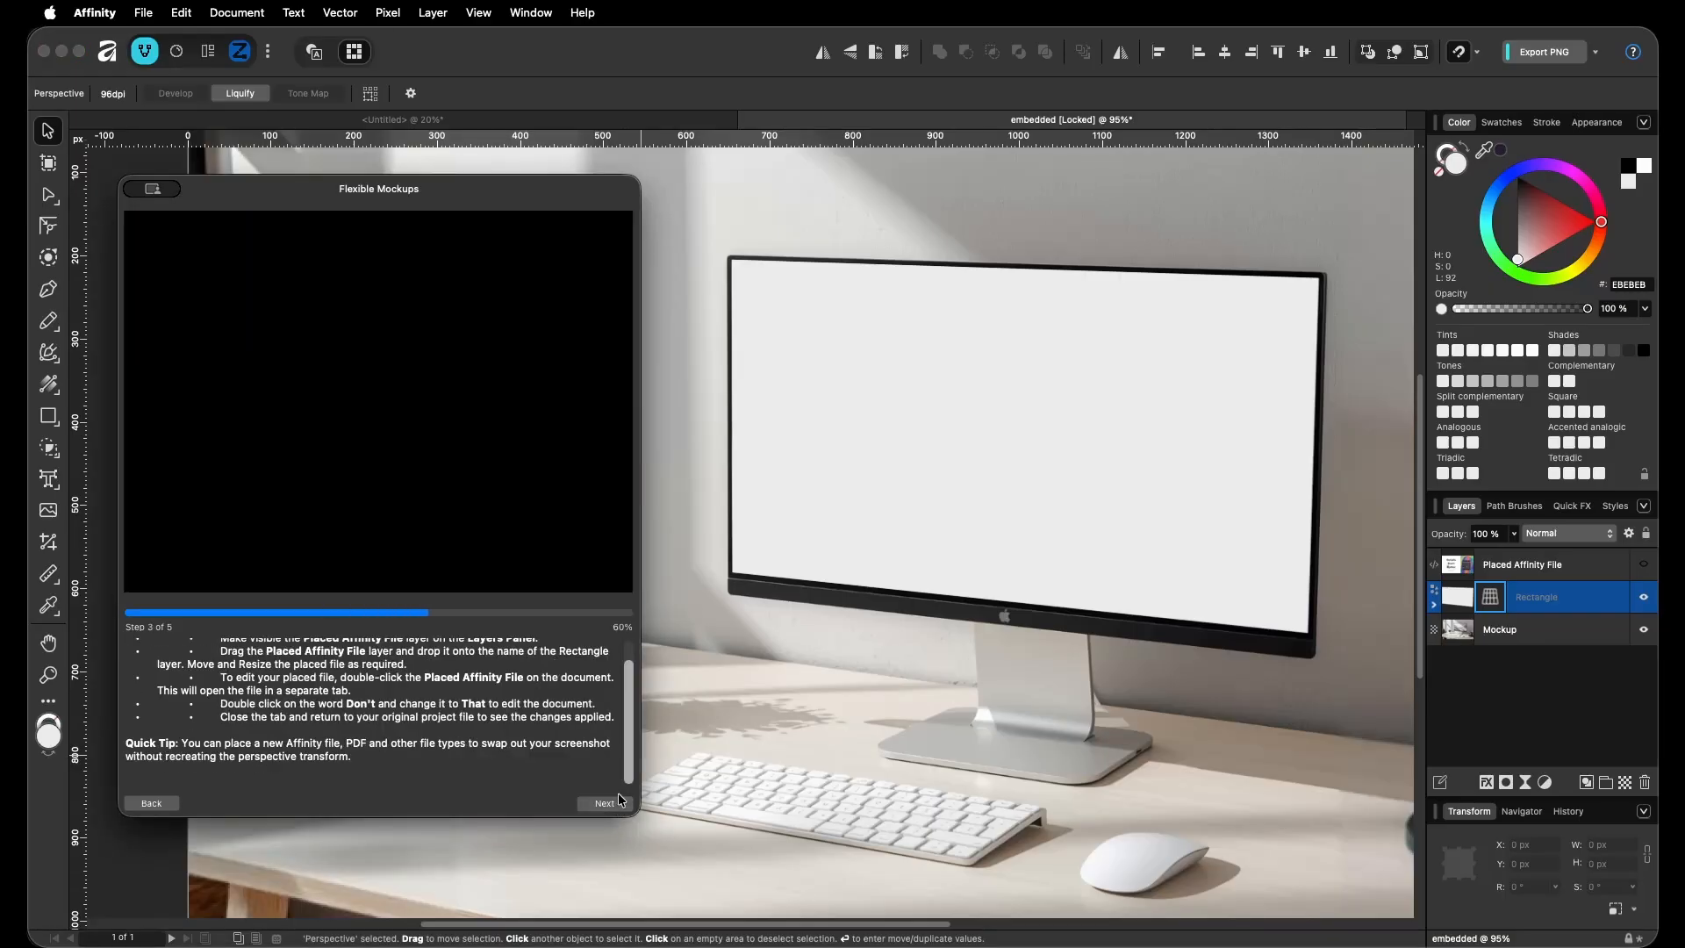
scroll(618, 680, up, 2)
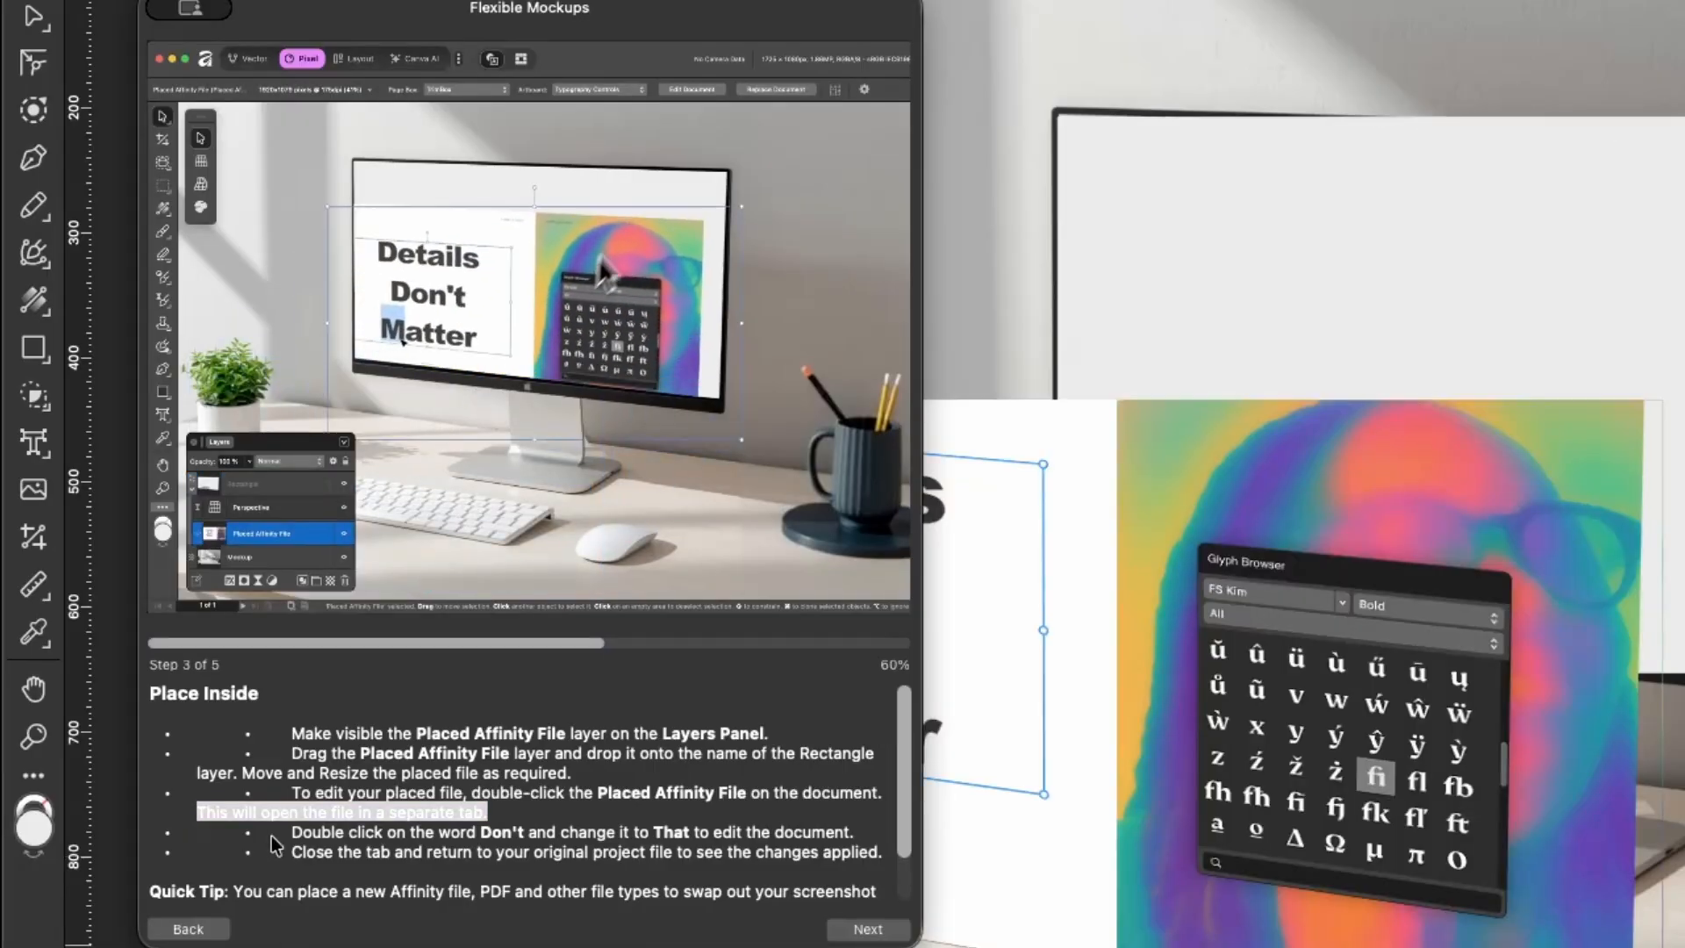
drag(527, 753, 471, 768)
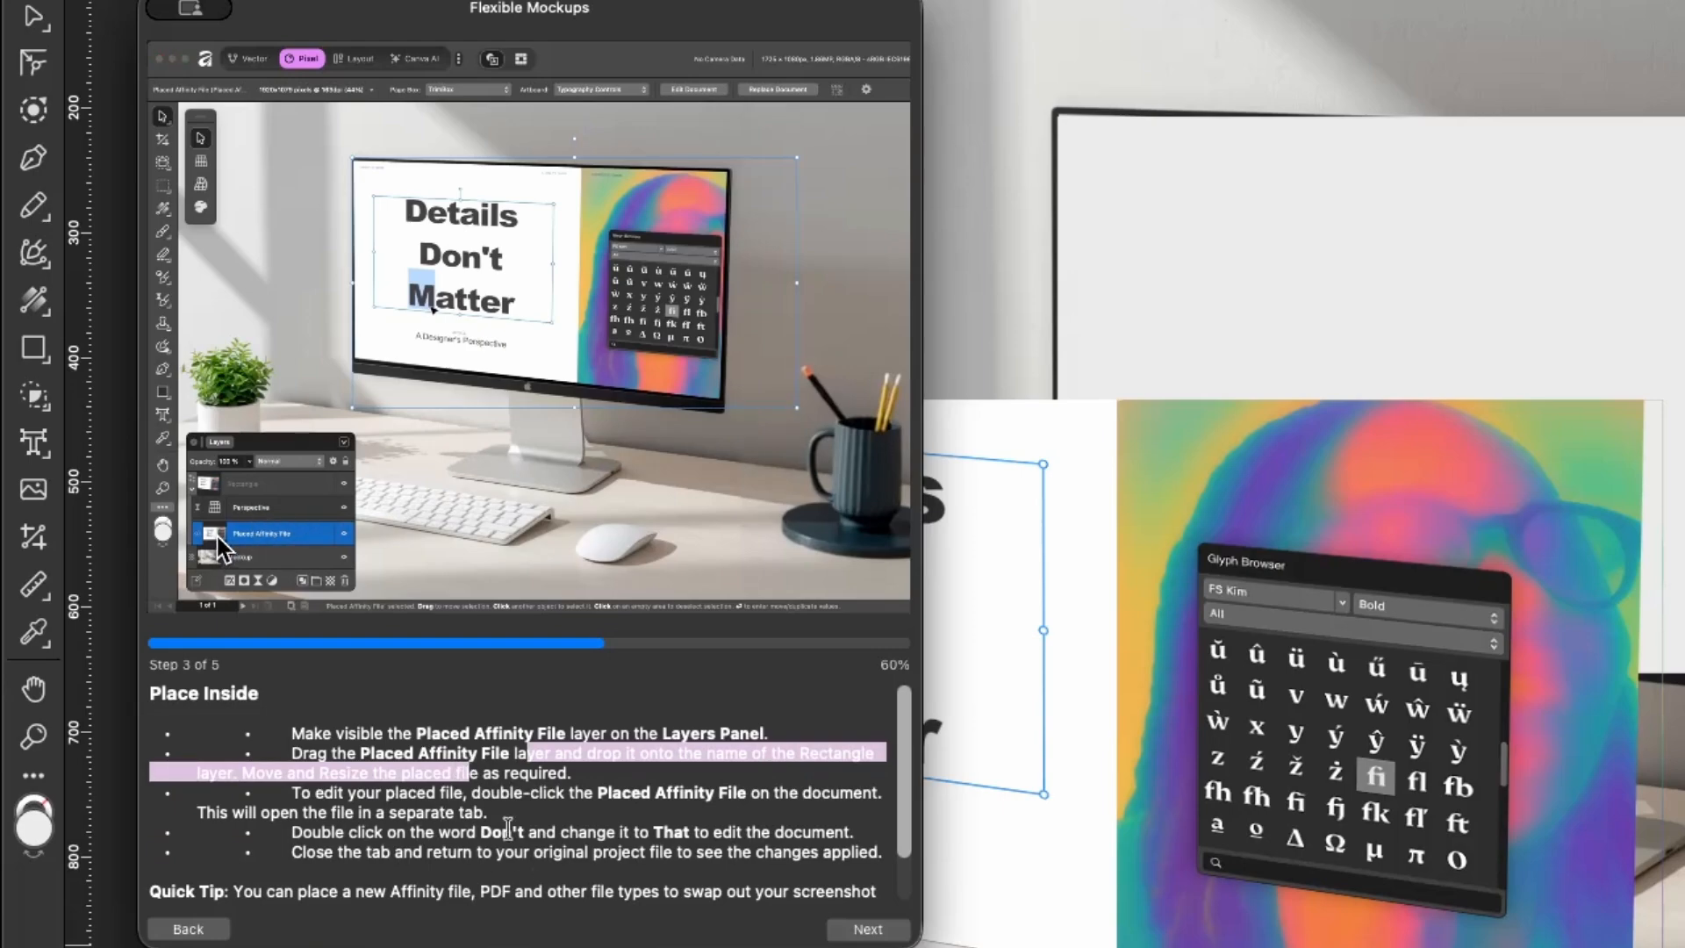
click(485, 819)
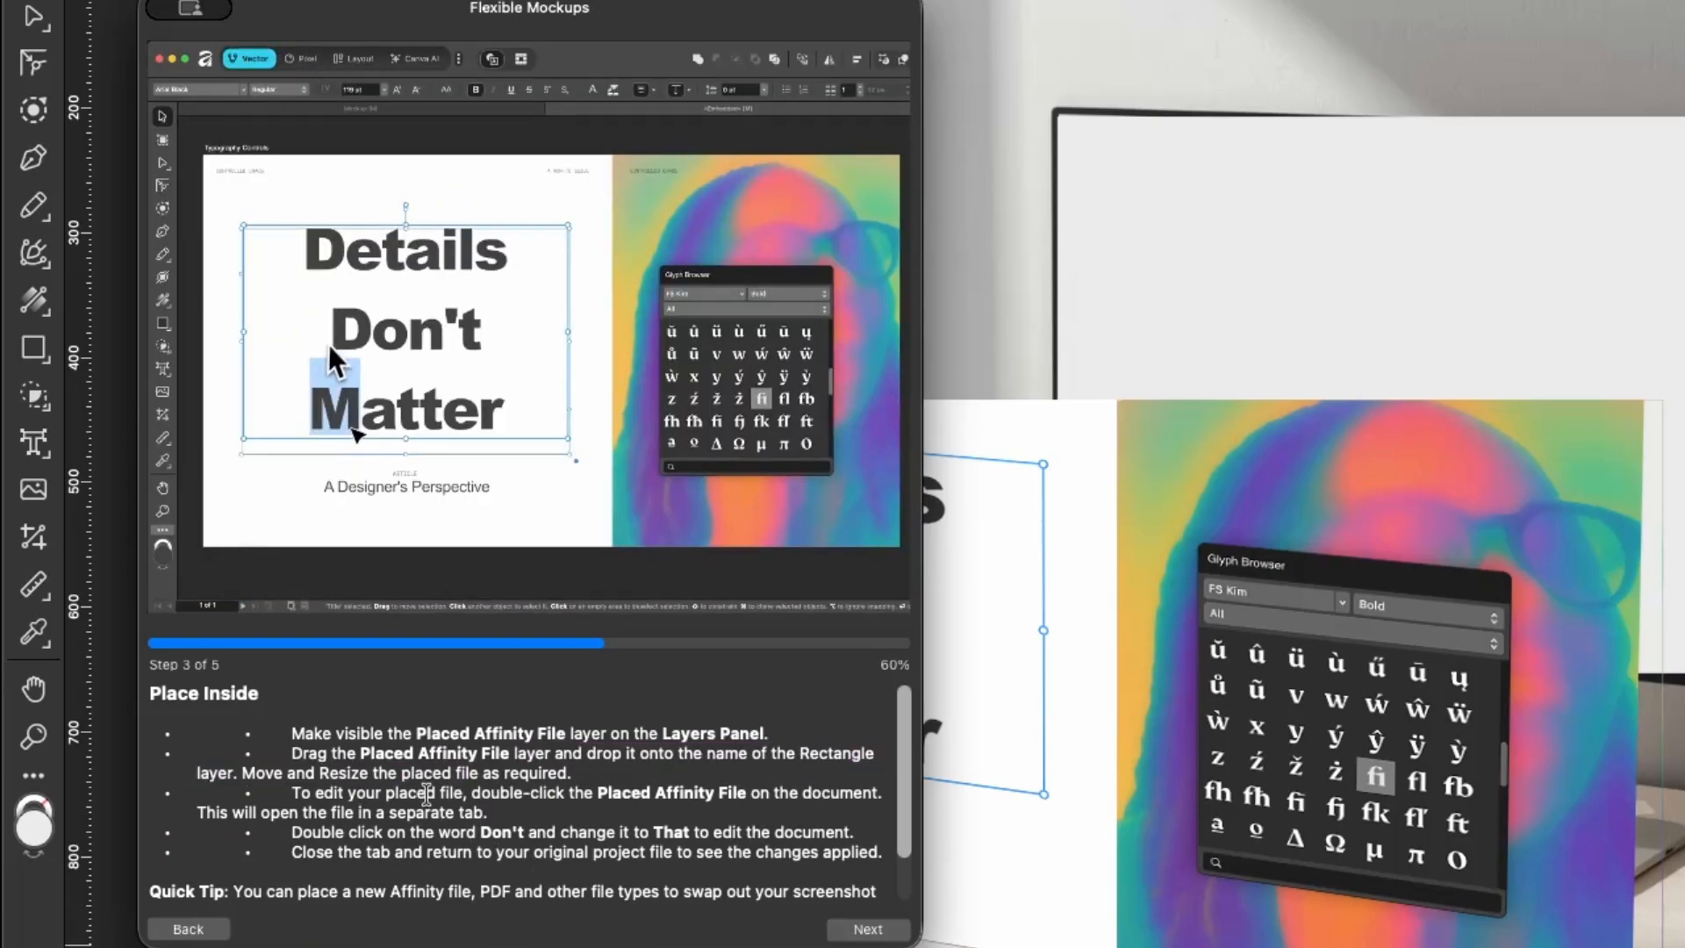
drag(505, 772, 725, 794)
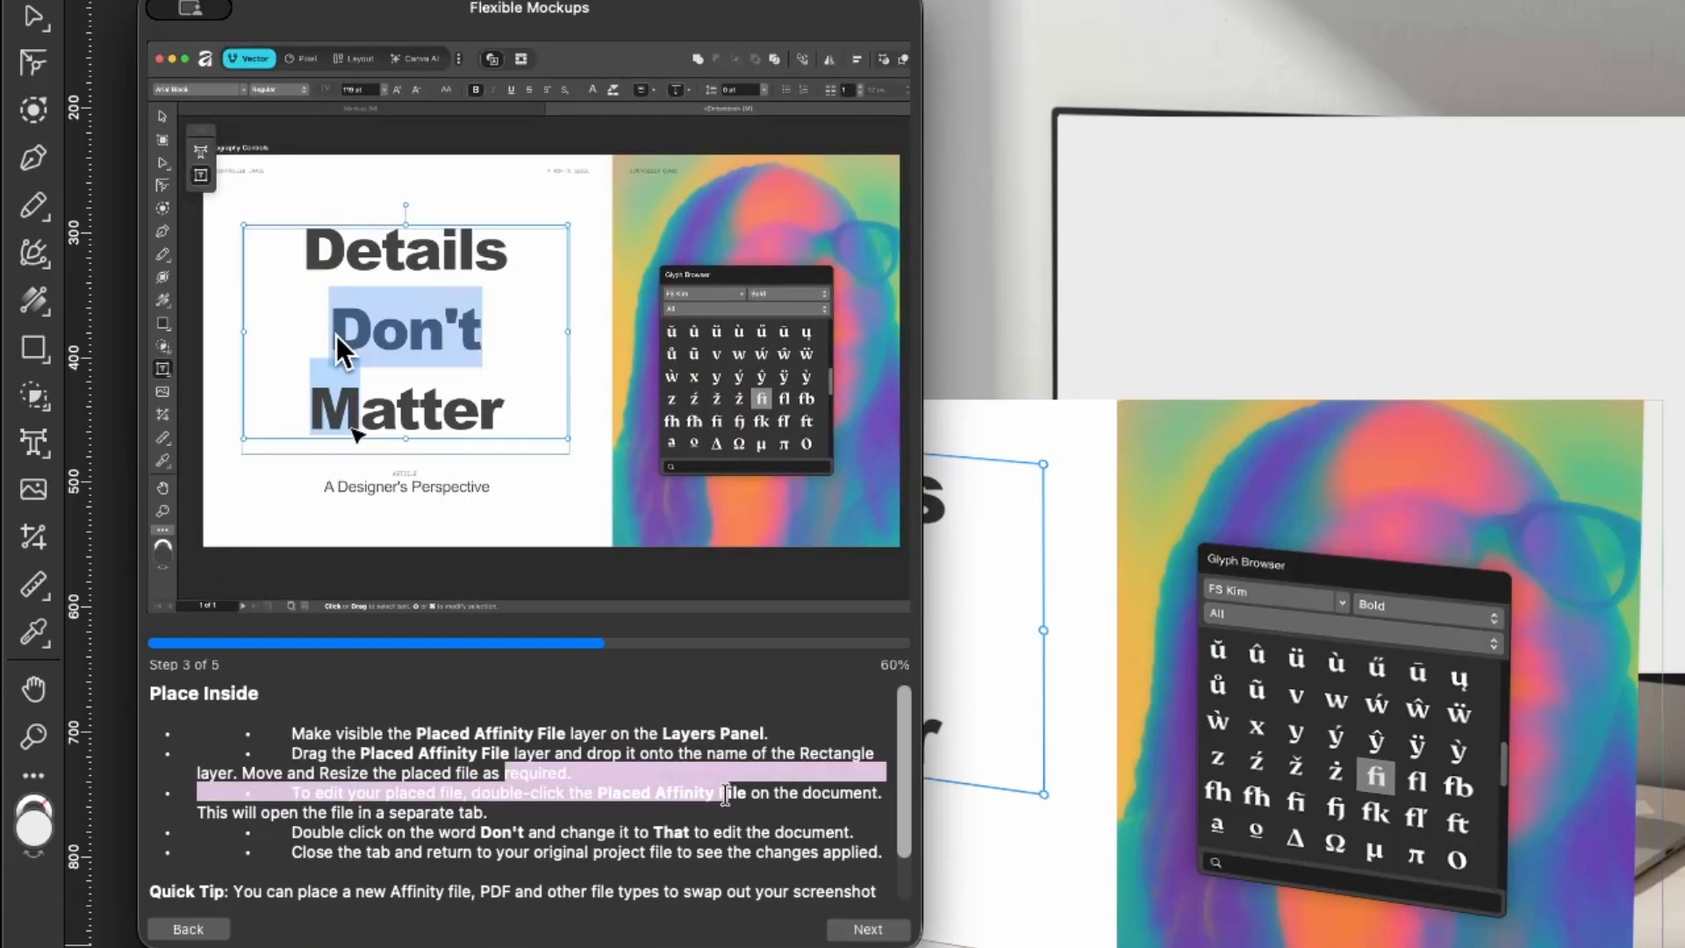
drag(318, 812, 443, 799)
click(651, 769)
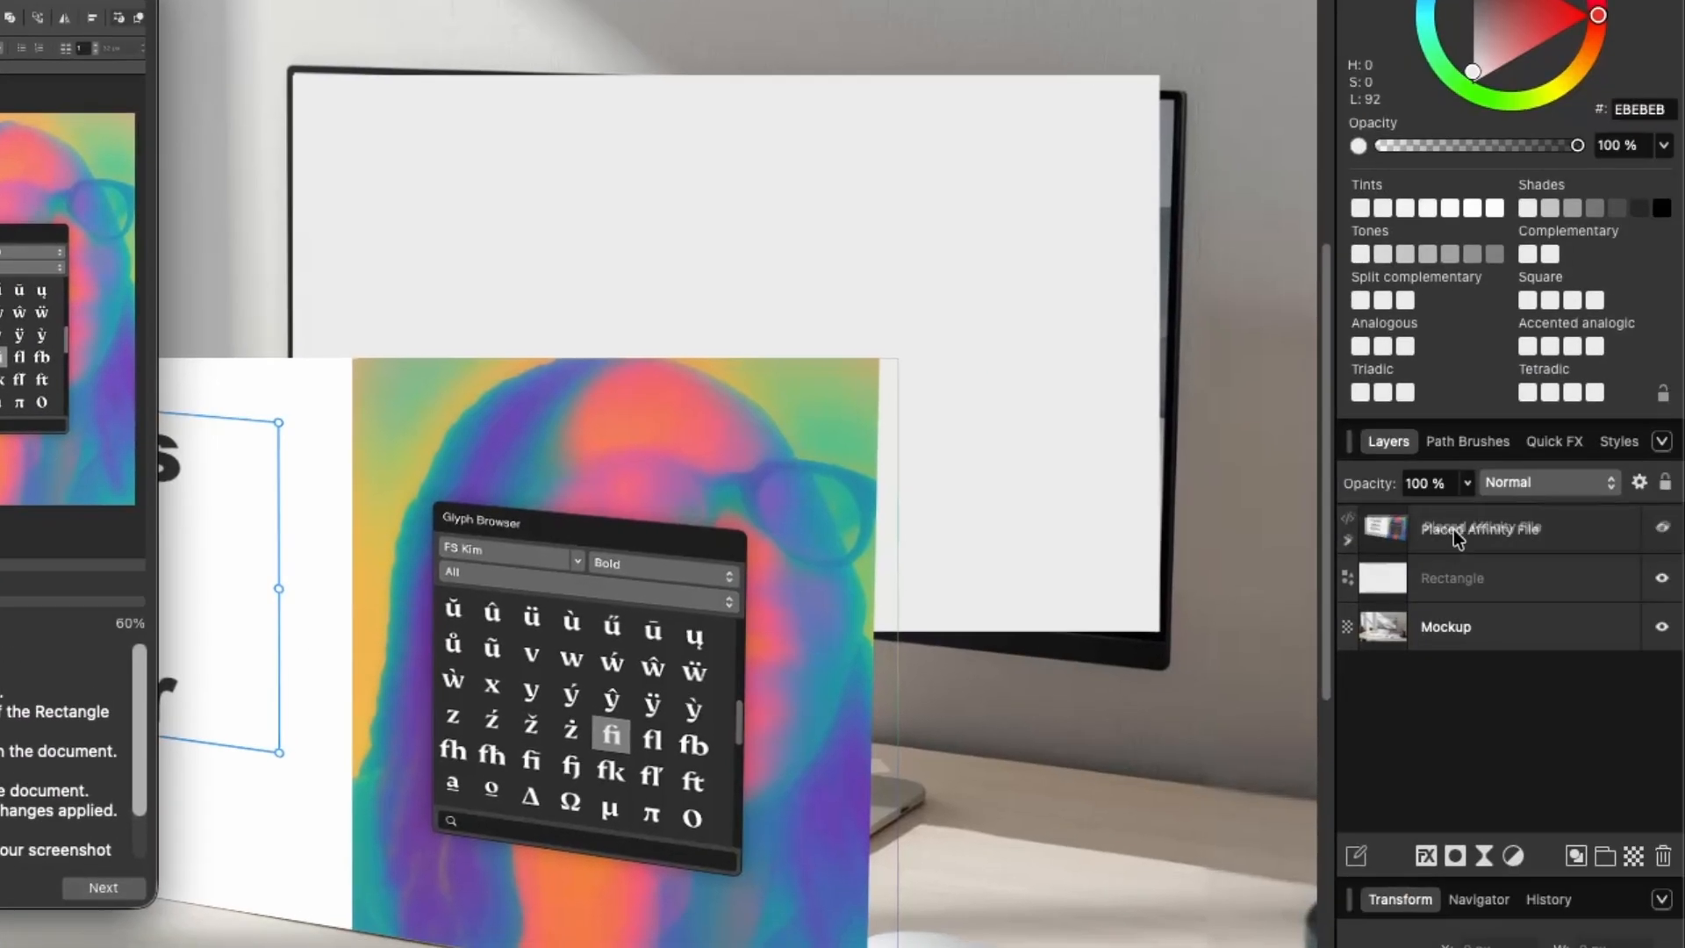
Try to nest the Placed Affinity File layer inside the Rectangle layer and move the artwork over the monitor screen
drag(1454, 530, 1457, 574)
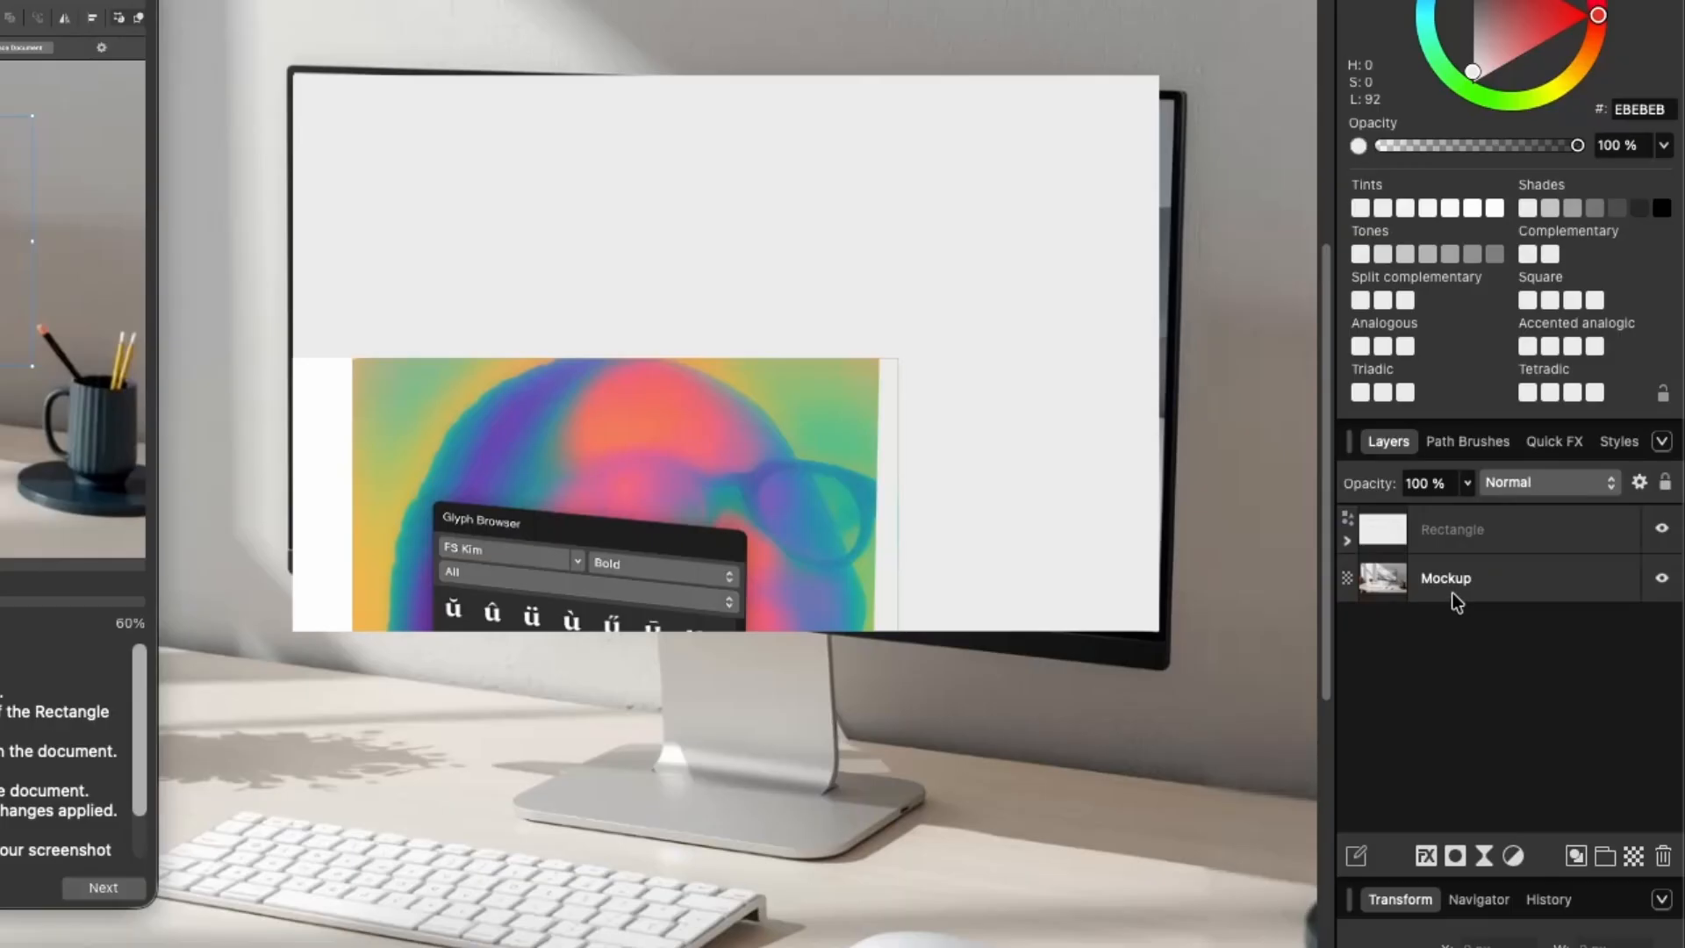
click(1348, 540)
click(1402, 577)
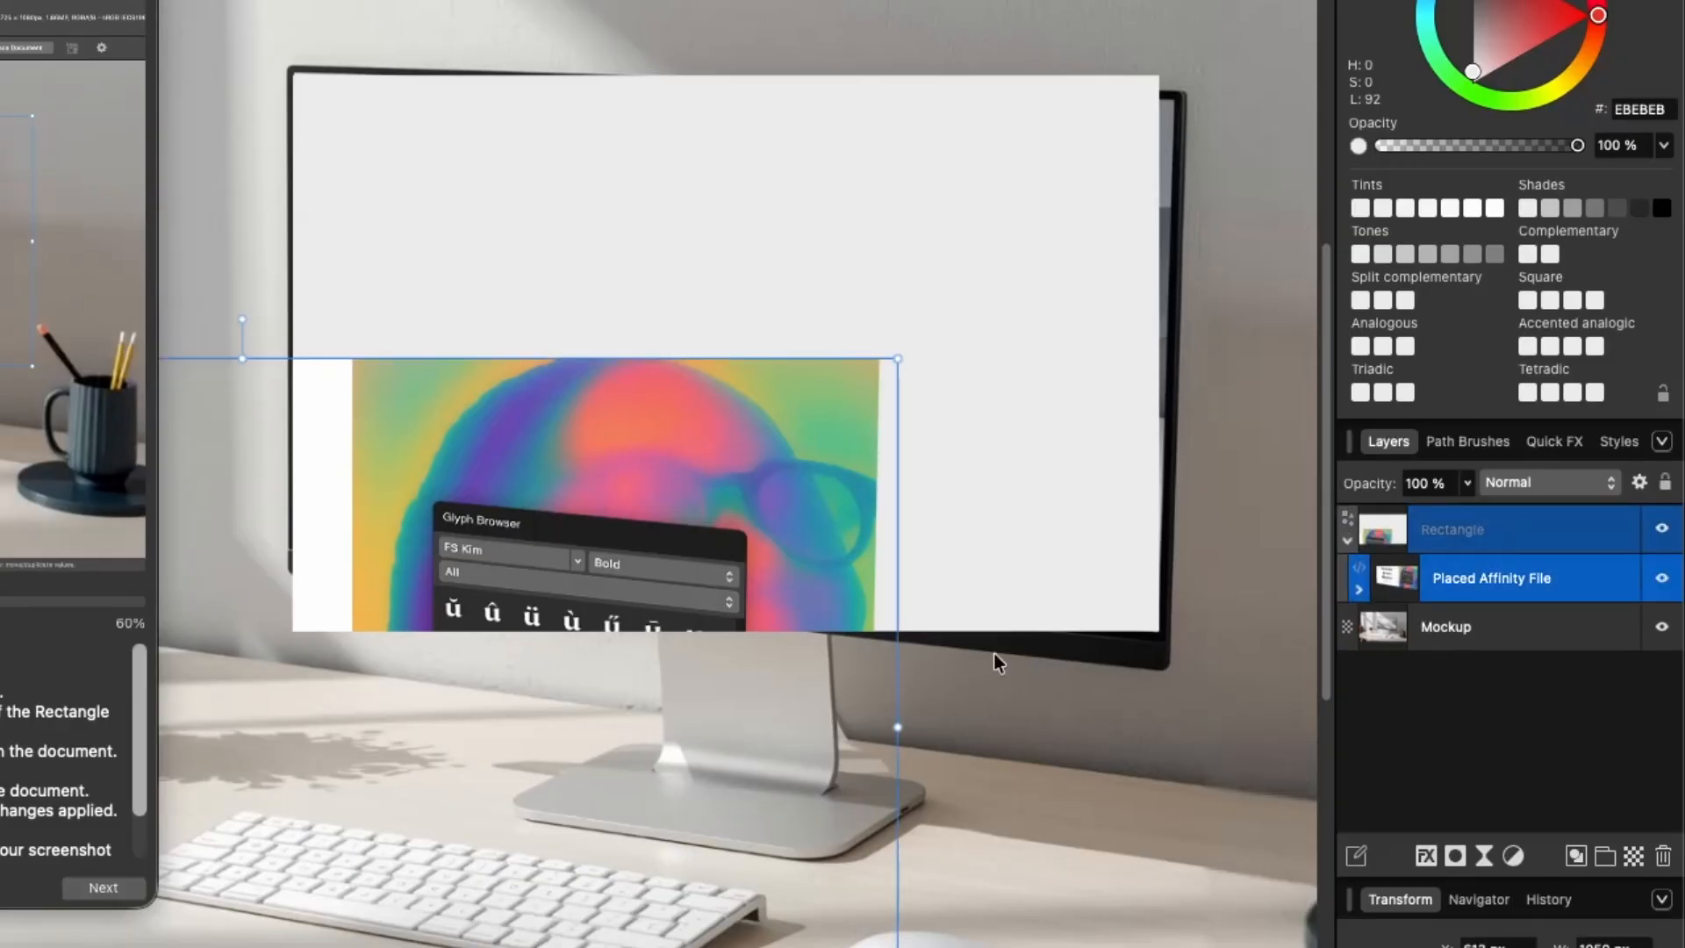
drag(598, 588, 854, 311)
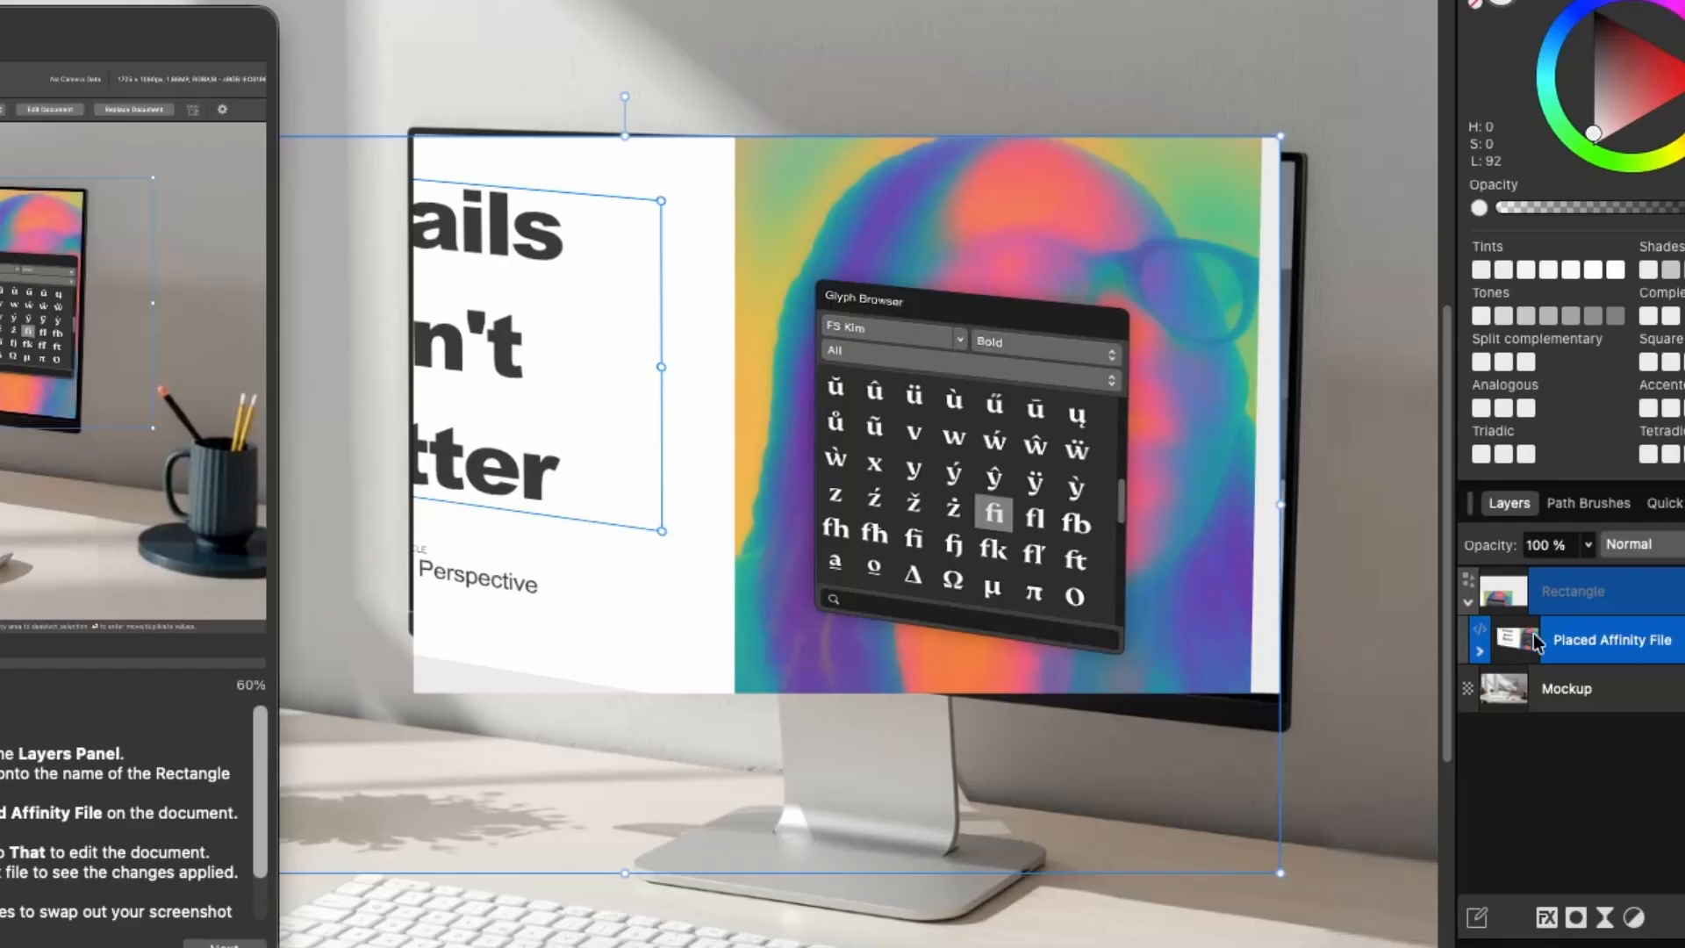
Undo the artwork's move, select the nested Placed Affinity File layer, and try repositioning it over the monitor screen
key(super+z)
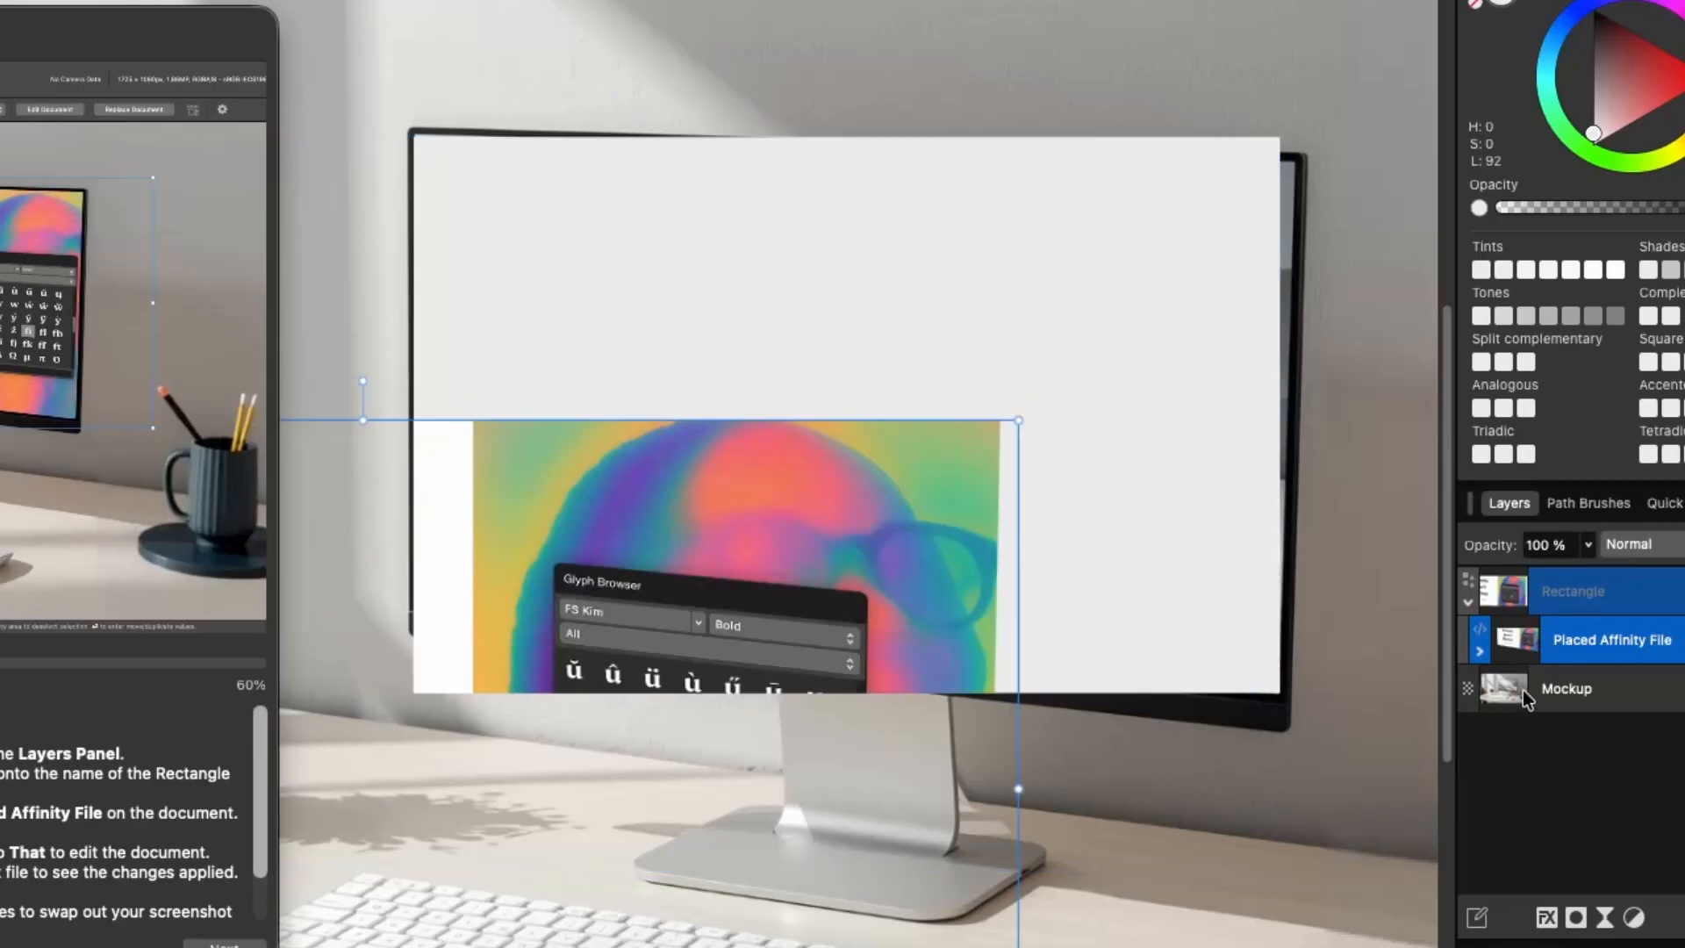
key(super+z)
click(1591, 645)
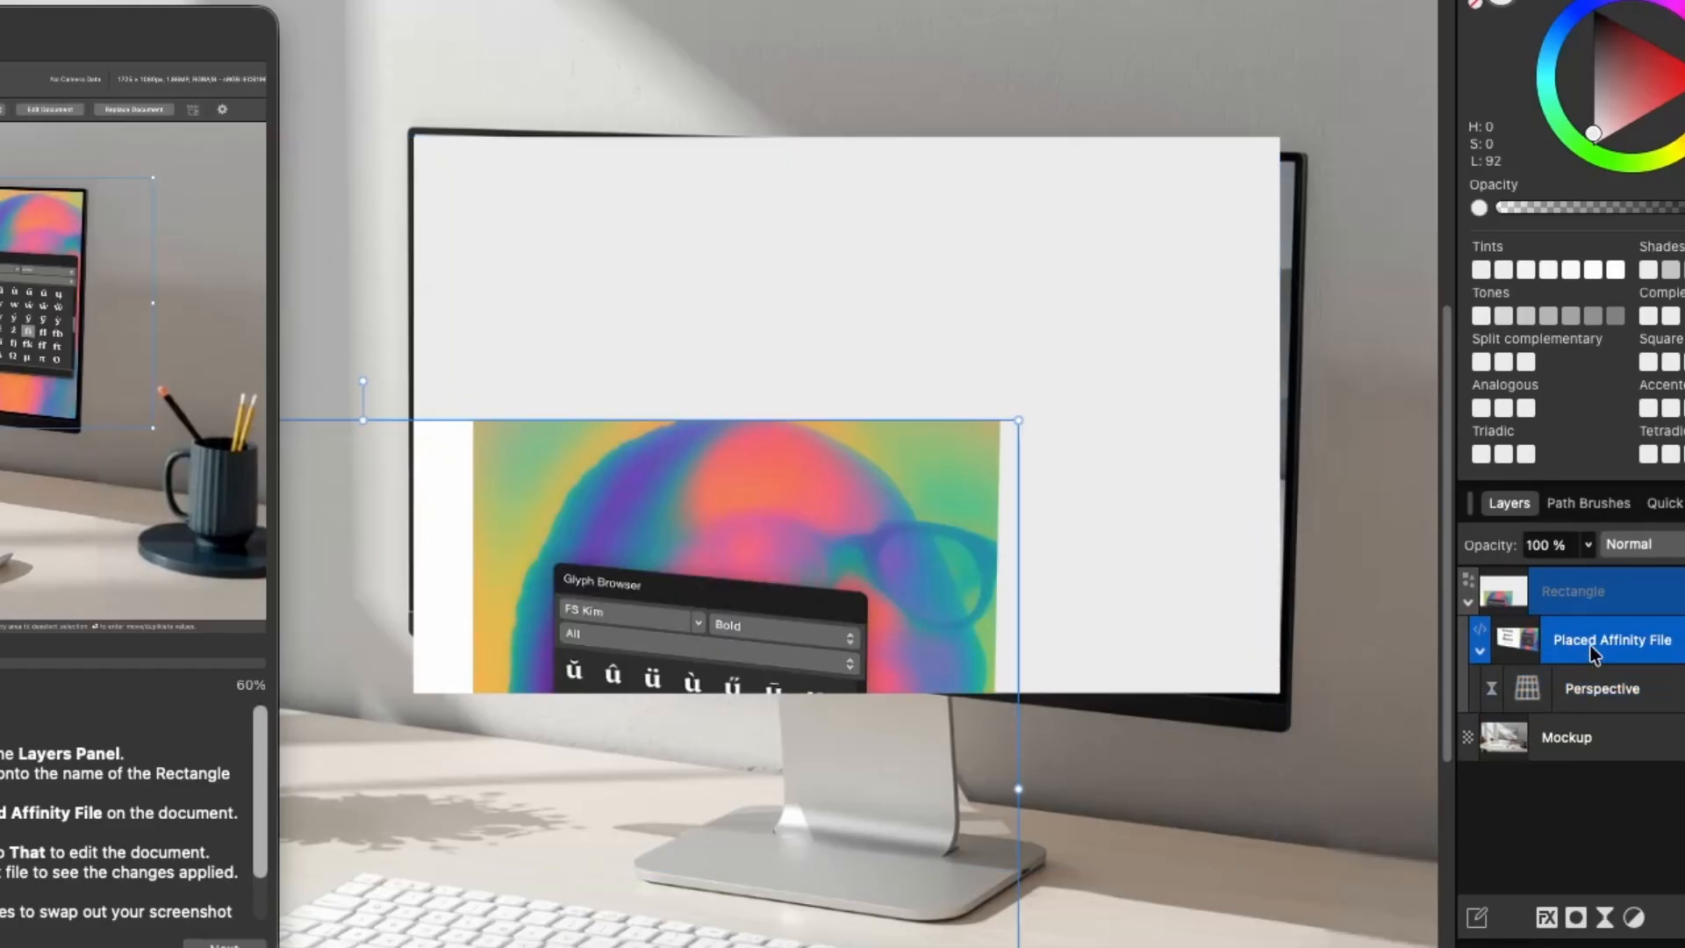
drag(738, 548, 992, 283)
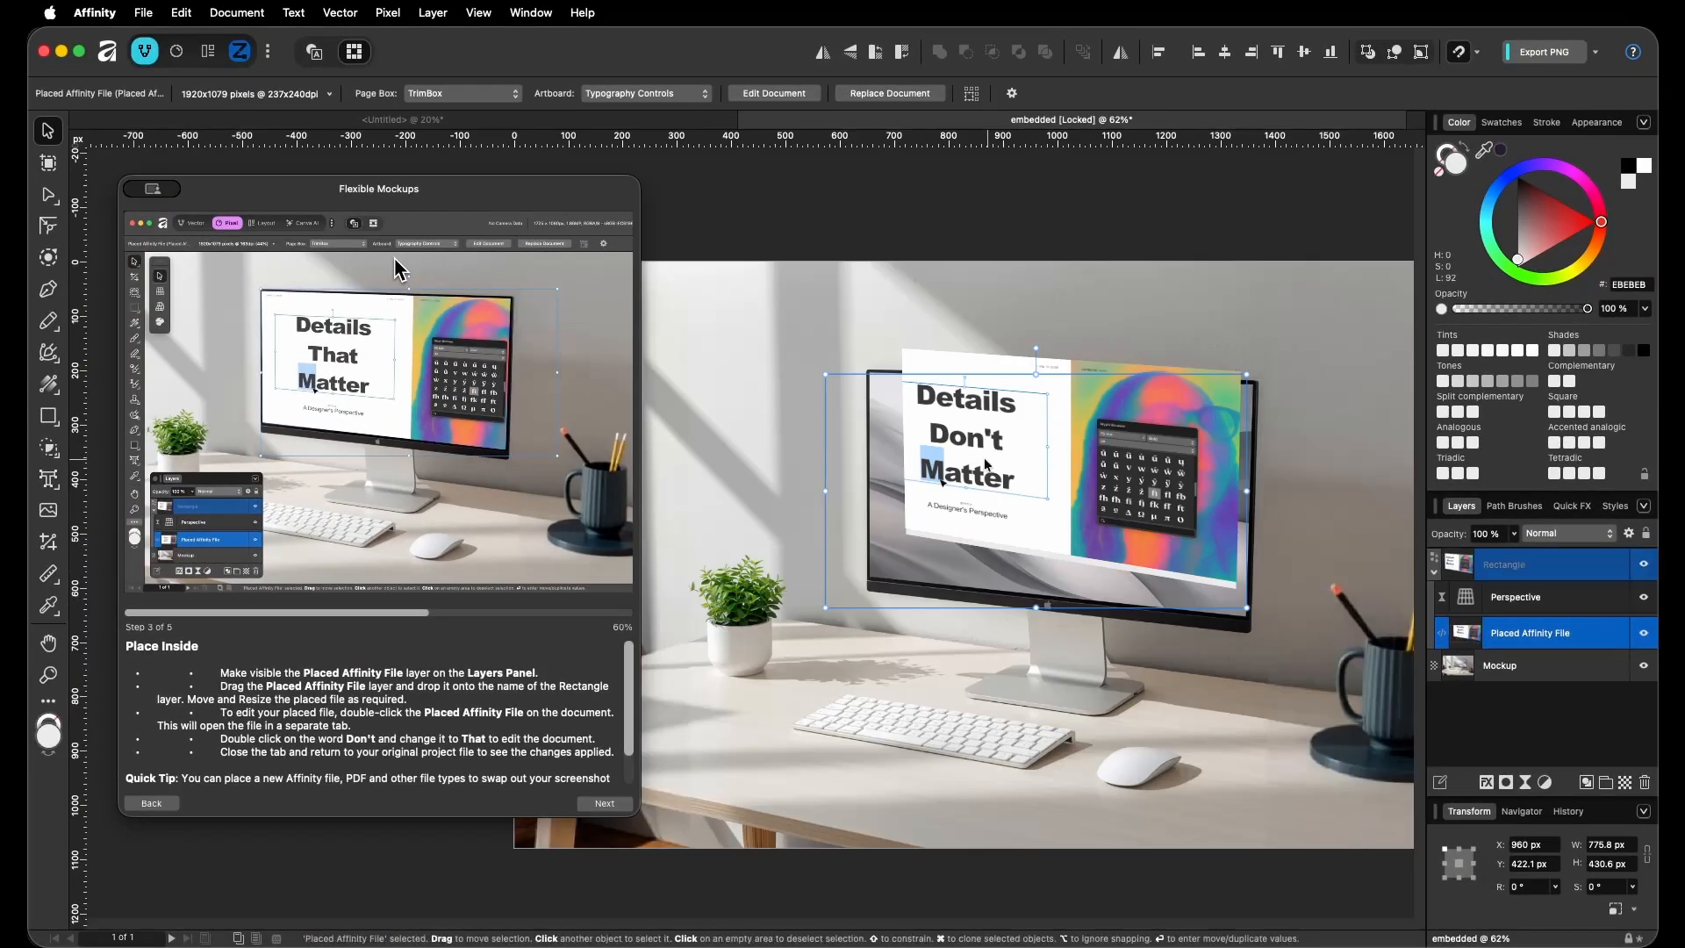
Undo the placement attempts back to the hidden, unnested Placed Affinity File layer and the perspective-aligned Rectangle
drag(988, 465, 960, 501)
key(super+z)
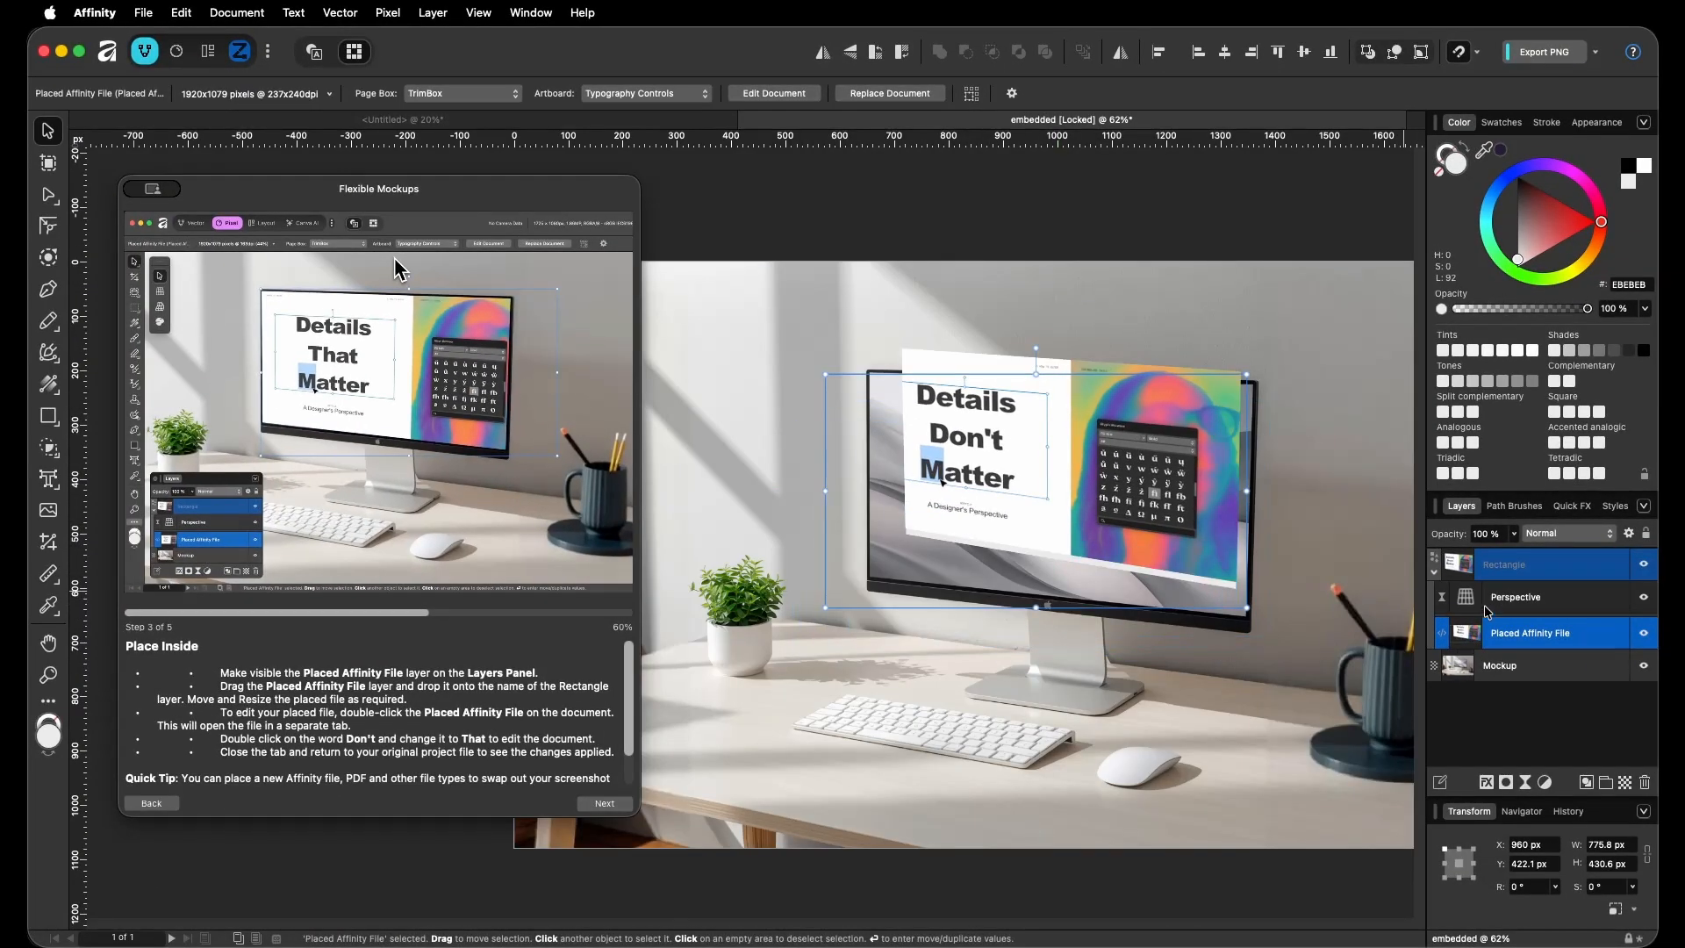
key(super+z)
key(super+z)
key(super+z)
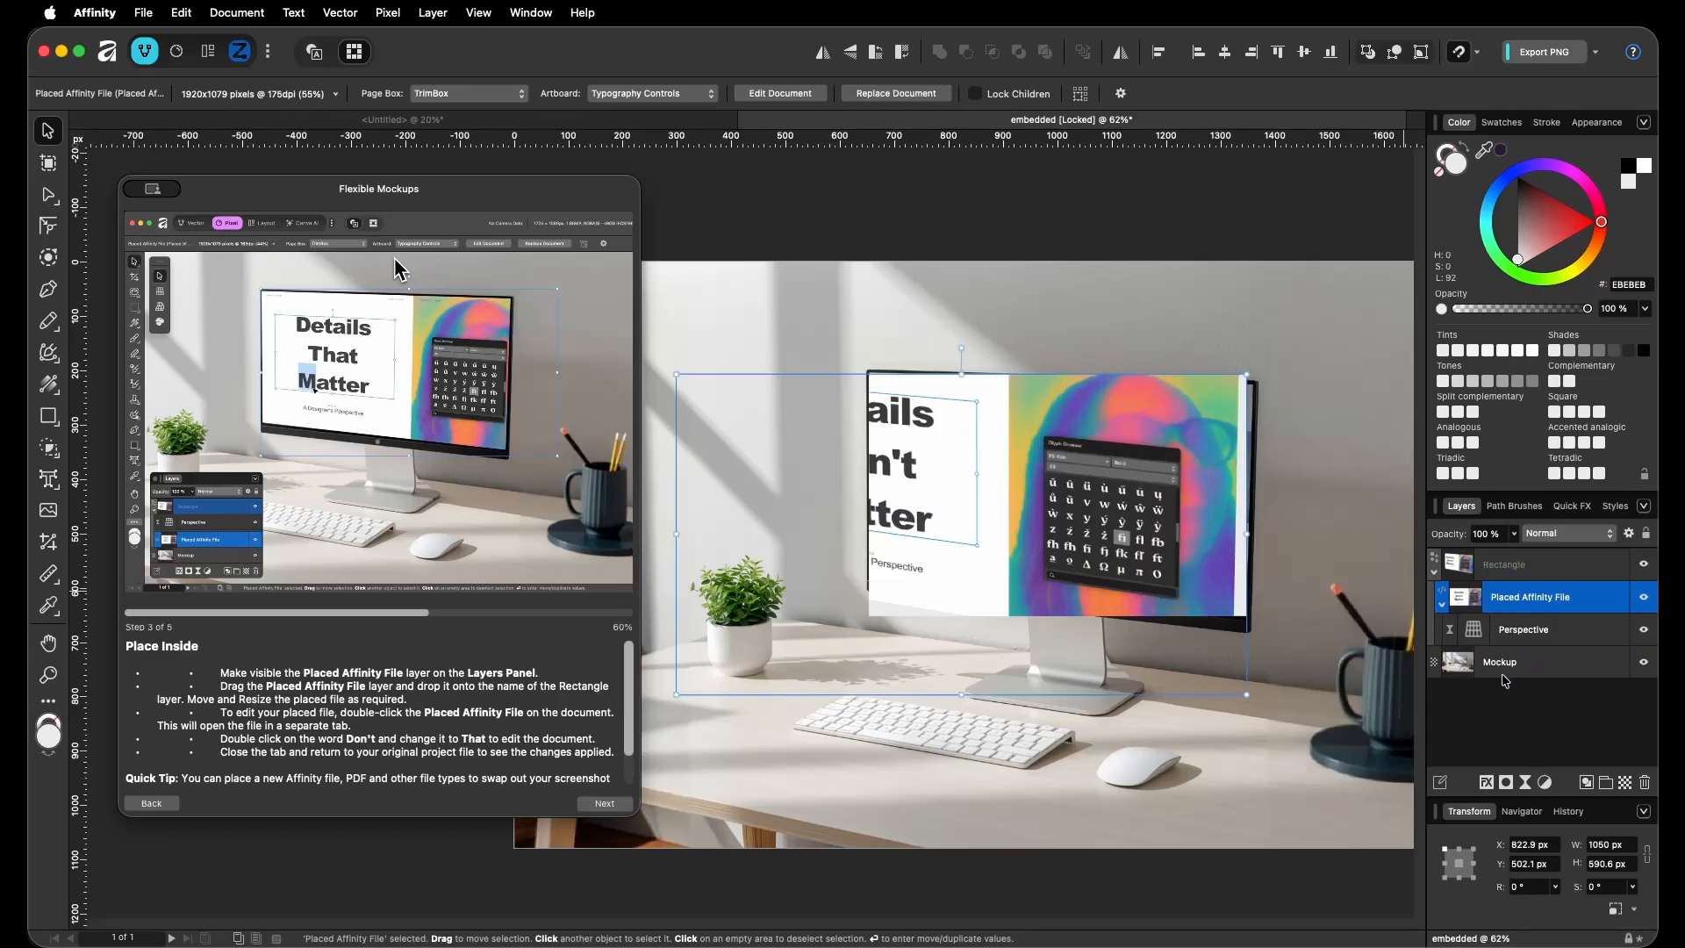
key(super+z)
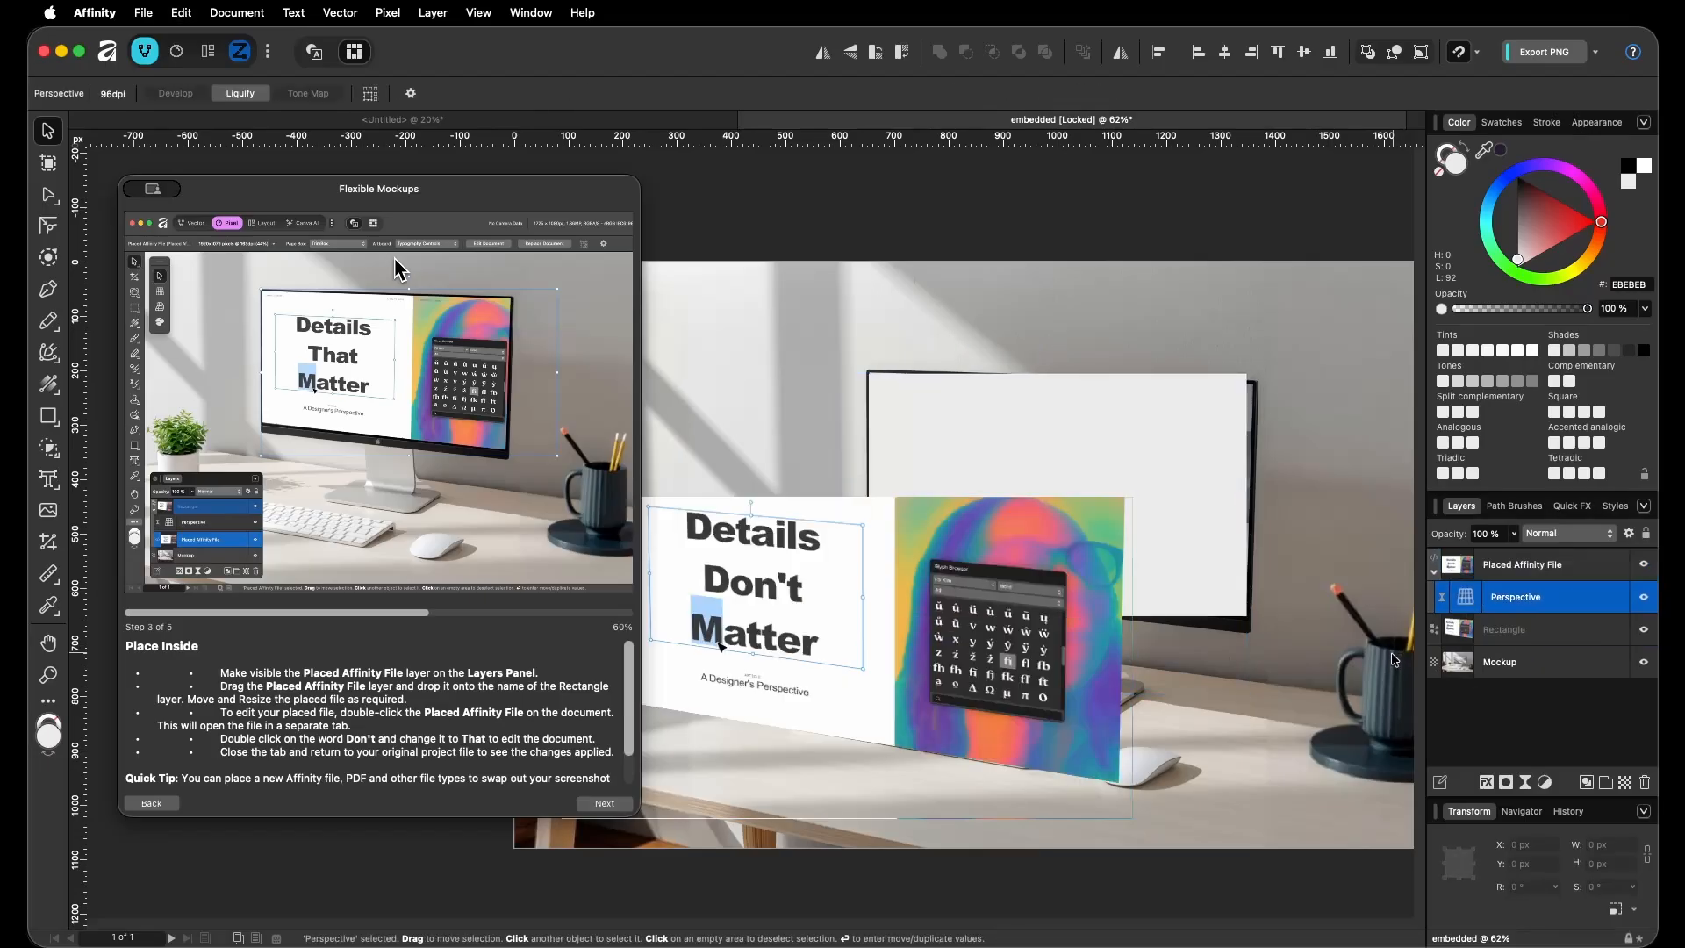
key(super+z)
key(super+z)
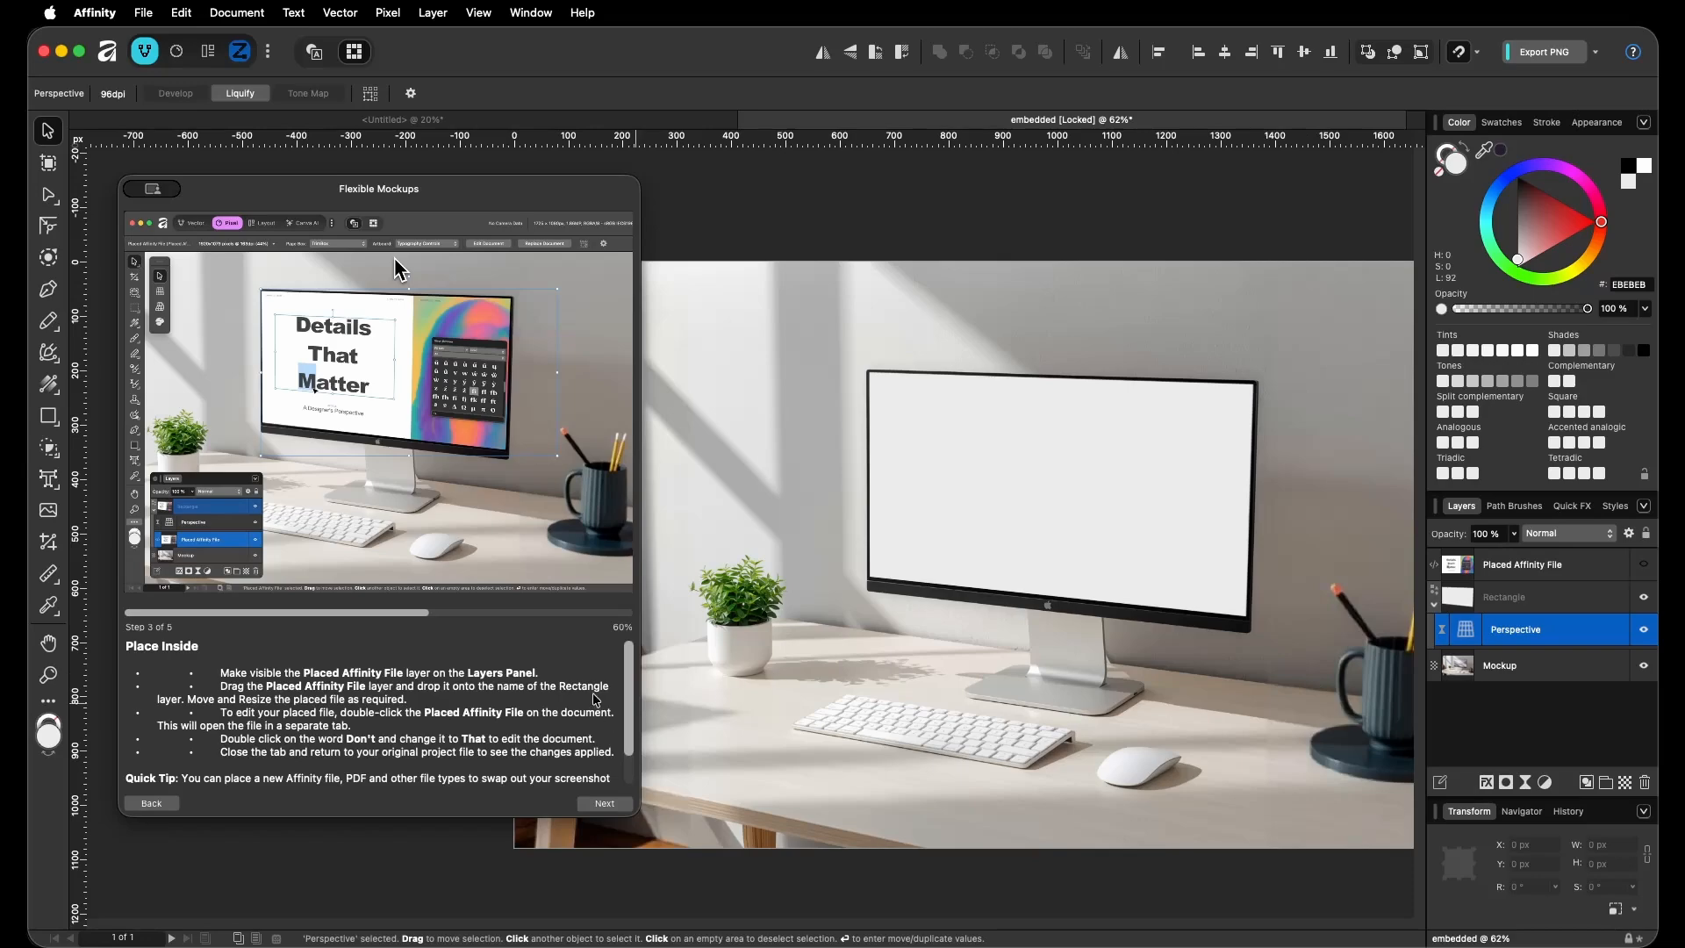
Make the Placed Affinity File layer visible and replay the Place Inside lesson video from near its beginning
click(1643, 567)
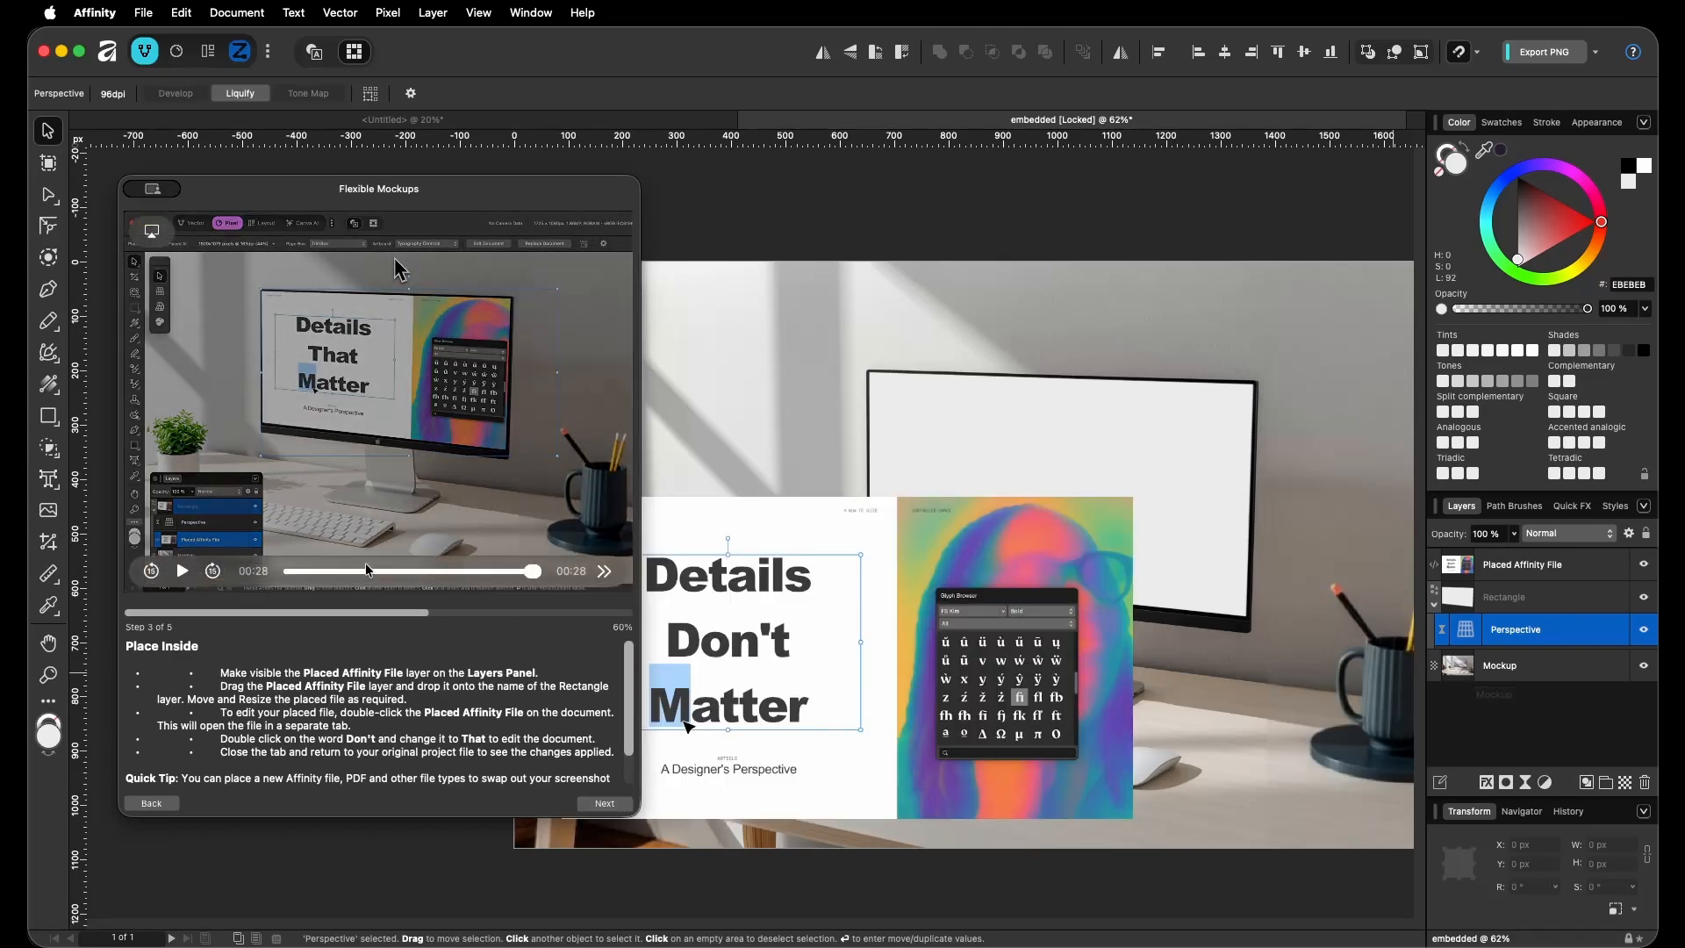
drag(368, 572, 289, 580)
click(184, 573)
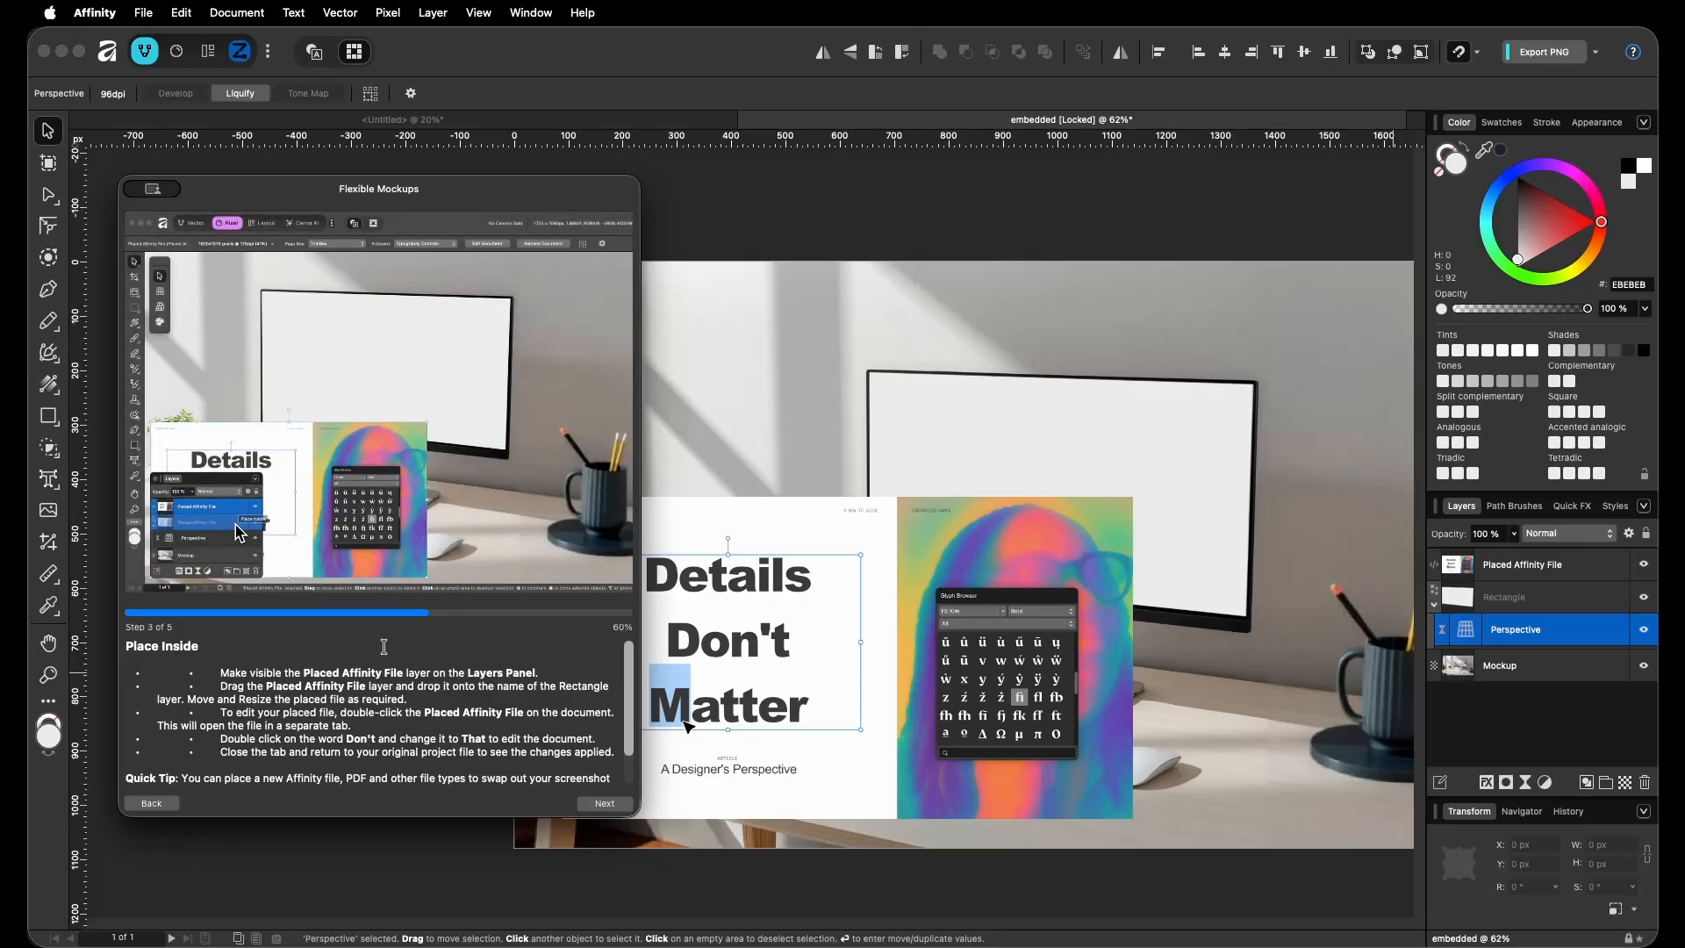
Nest the Placed Affinity File layer inside the perspective-aligned Rectangle and move its artwork up over the monitor screen
drag(1545, 577, 1484, 636)
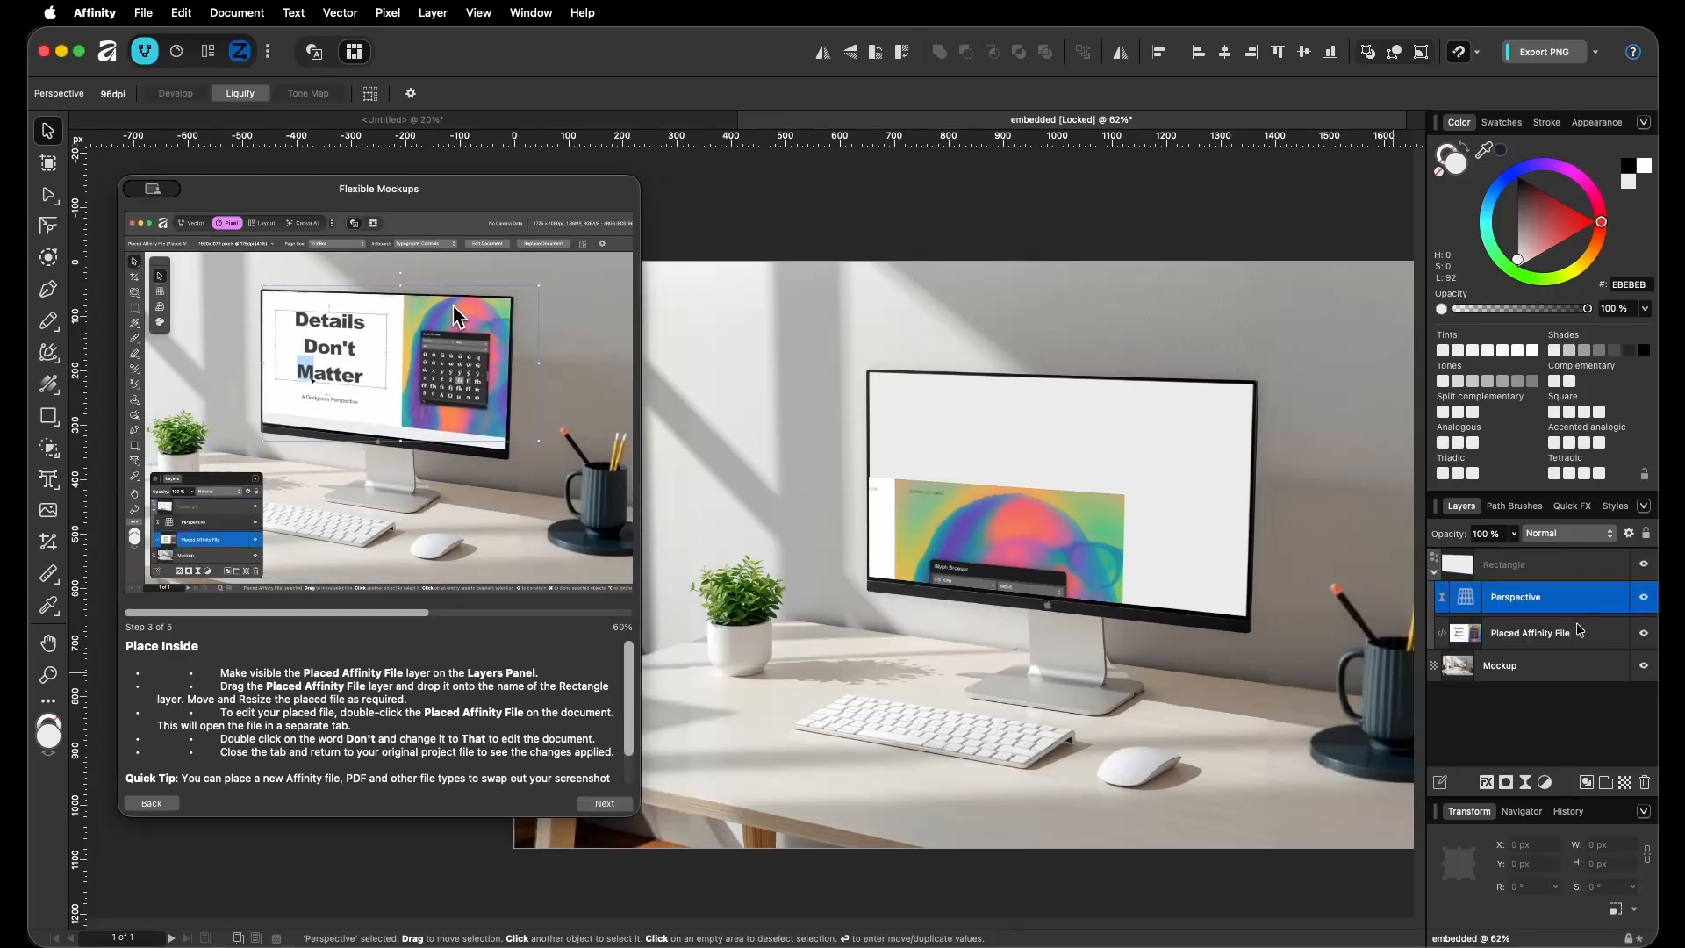
click(1489, 641)
drag(966, 581, 1079, 457)
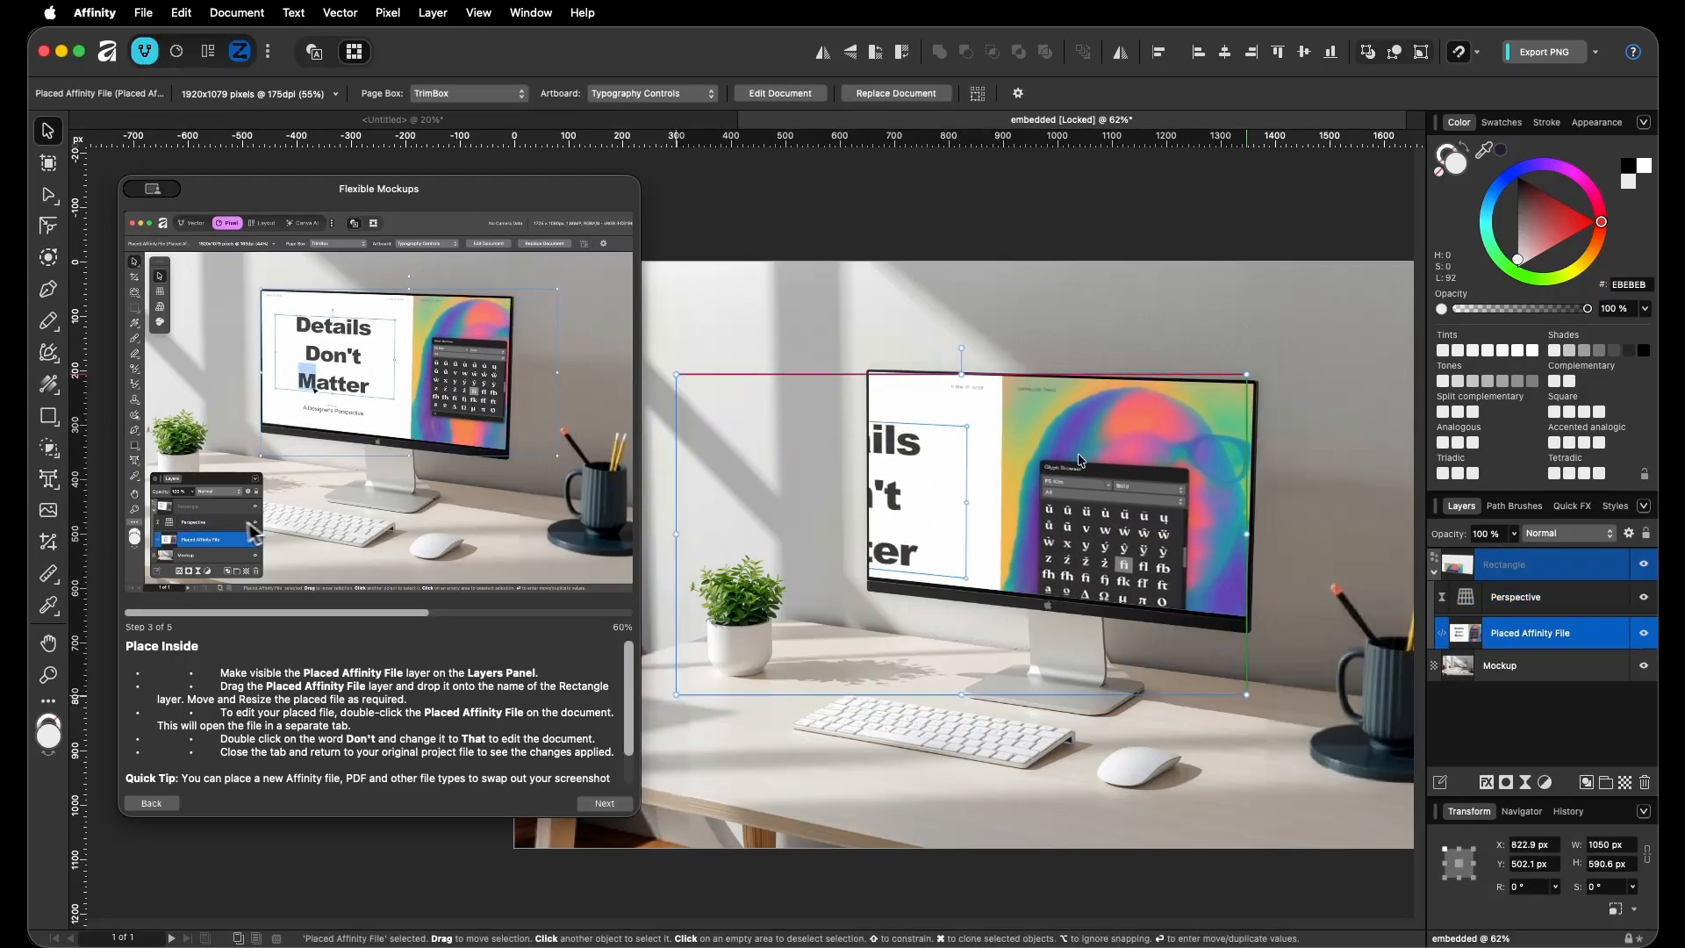
Resize the placed artwork to about 796 by 448 px and align it with the monitor screen's left edge
drag(685, 691, 800, 593)
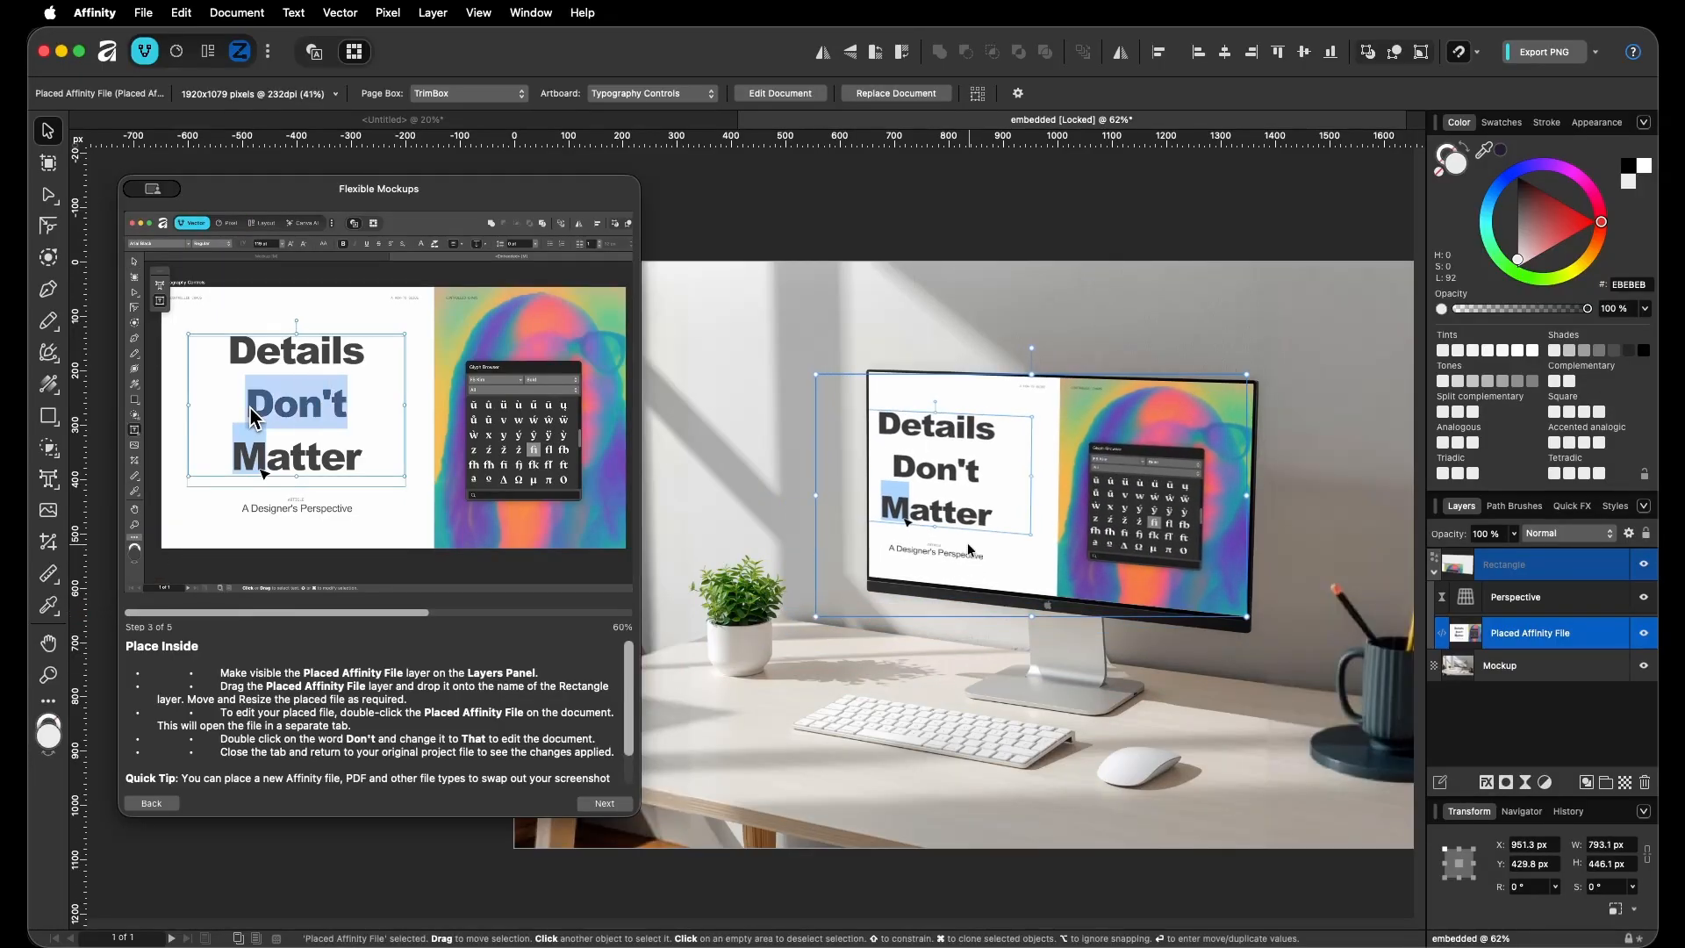
drag(926, 480, 963, 475)
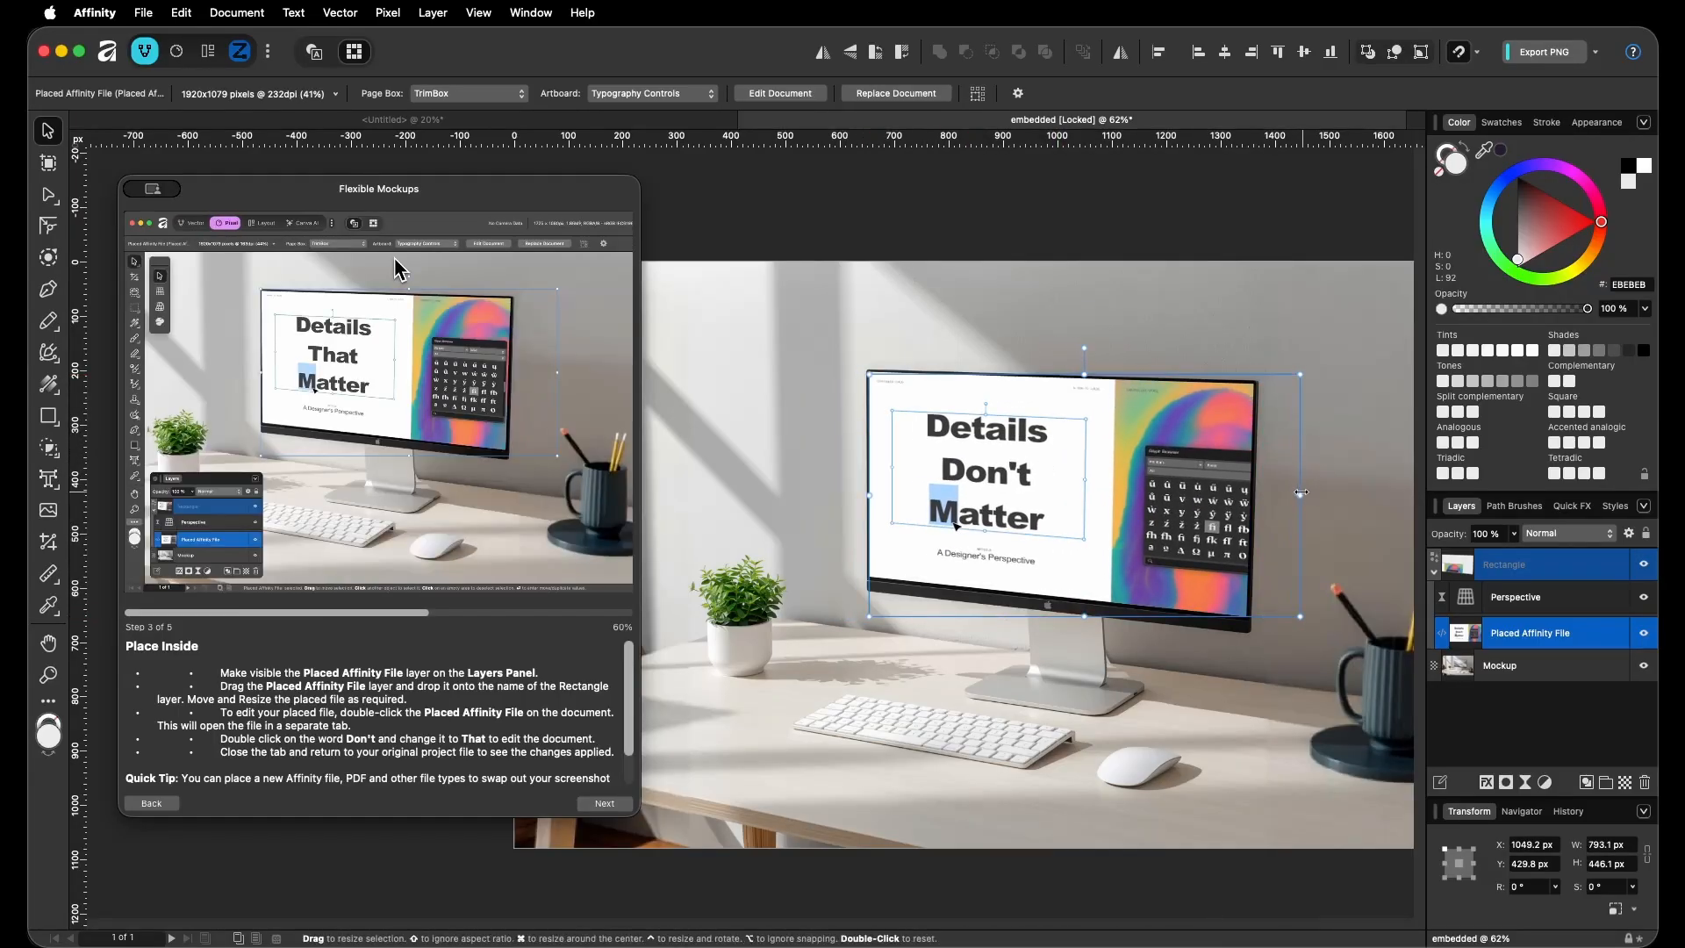
mouse_move(1307, 497)
mouse_down()
mouse_move(1277, 497)
mouse_move(1312, 499)
mouse_up()
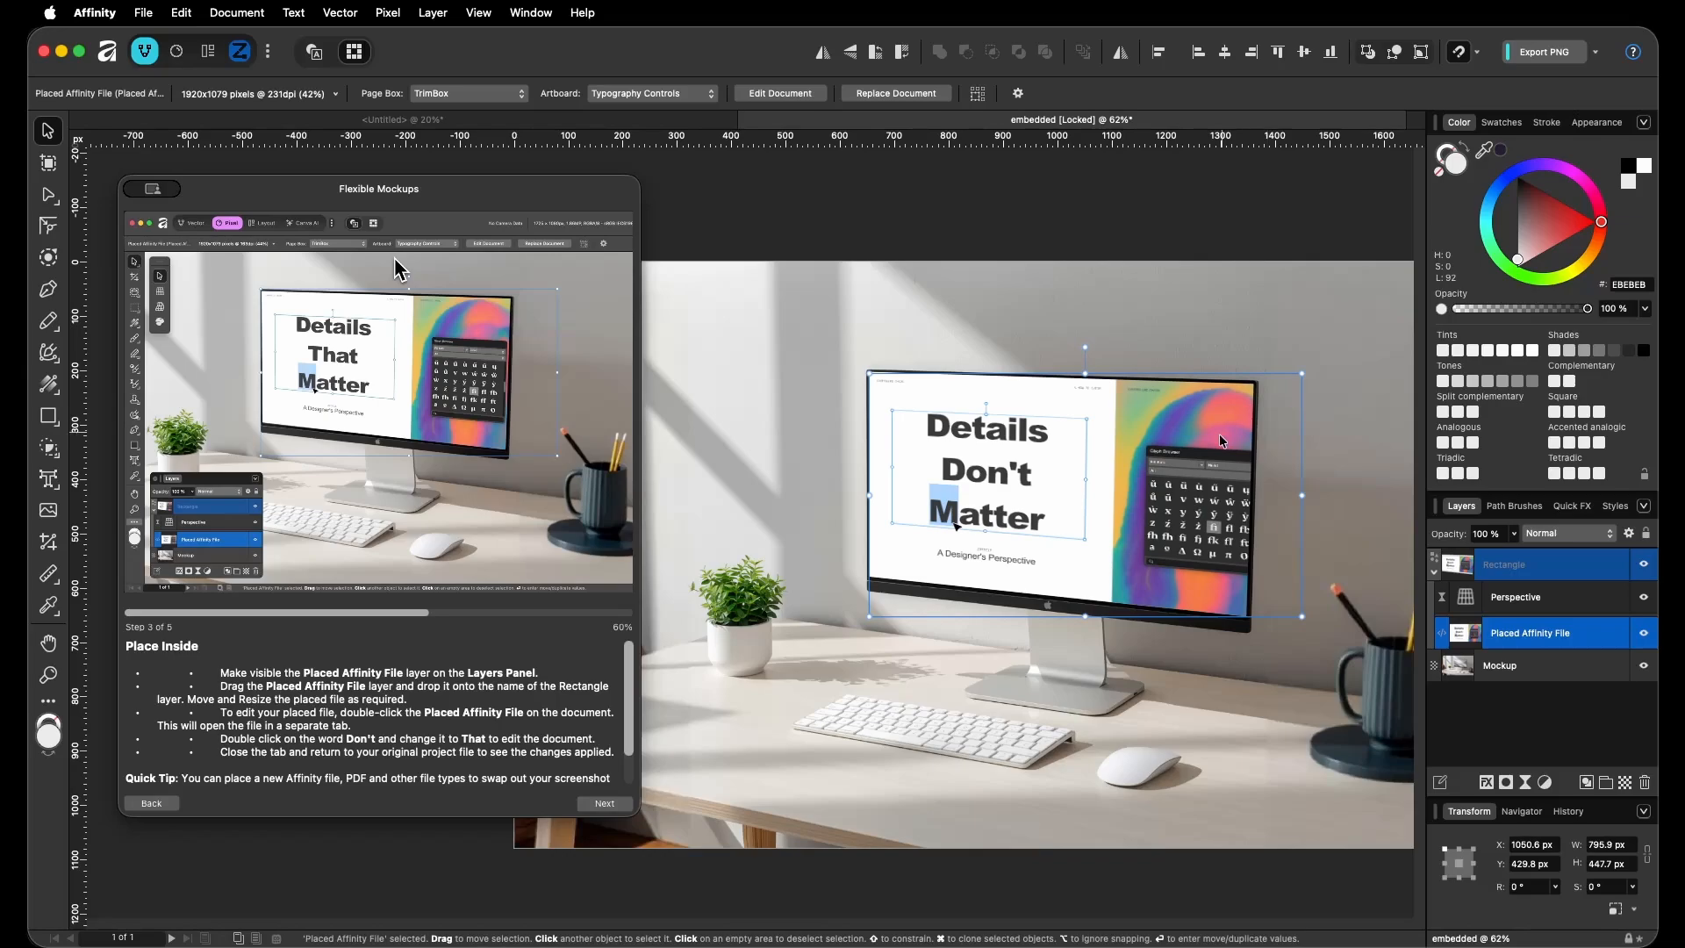
Open the placed Affinity file for editing and replace the title word "Don't" with "that"
click(1045, 351)
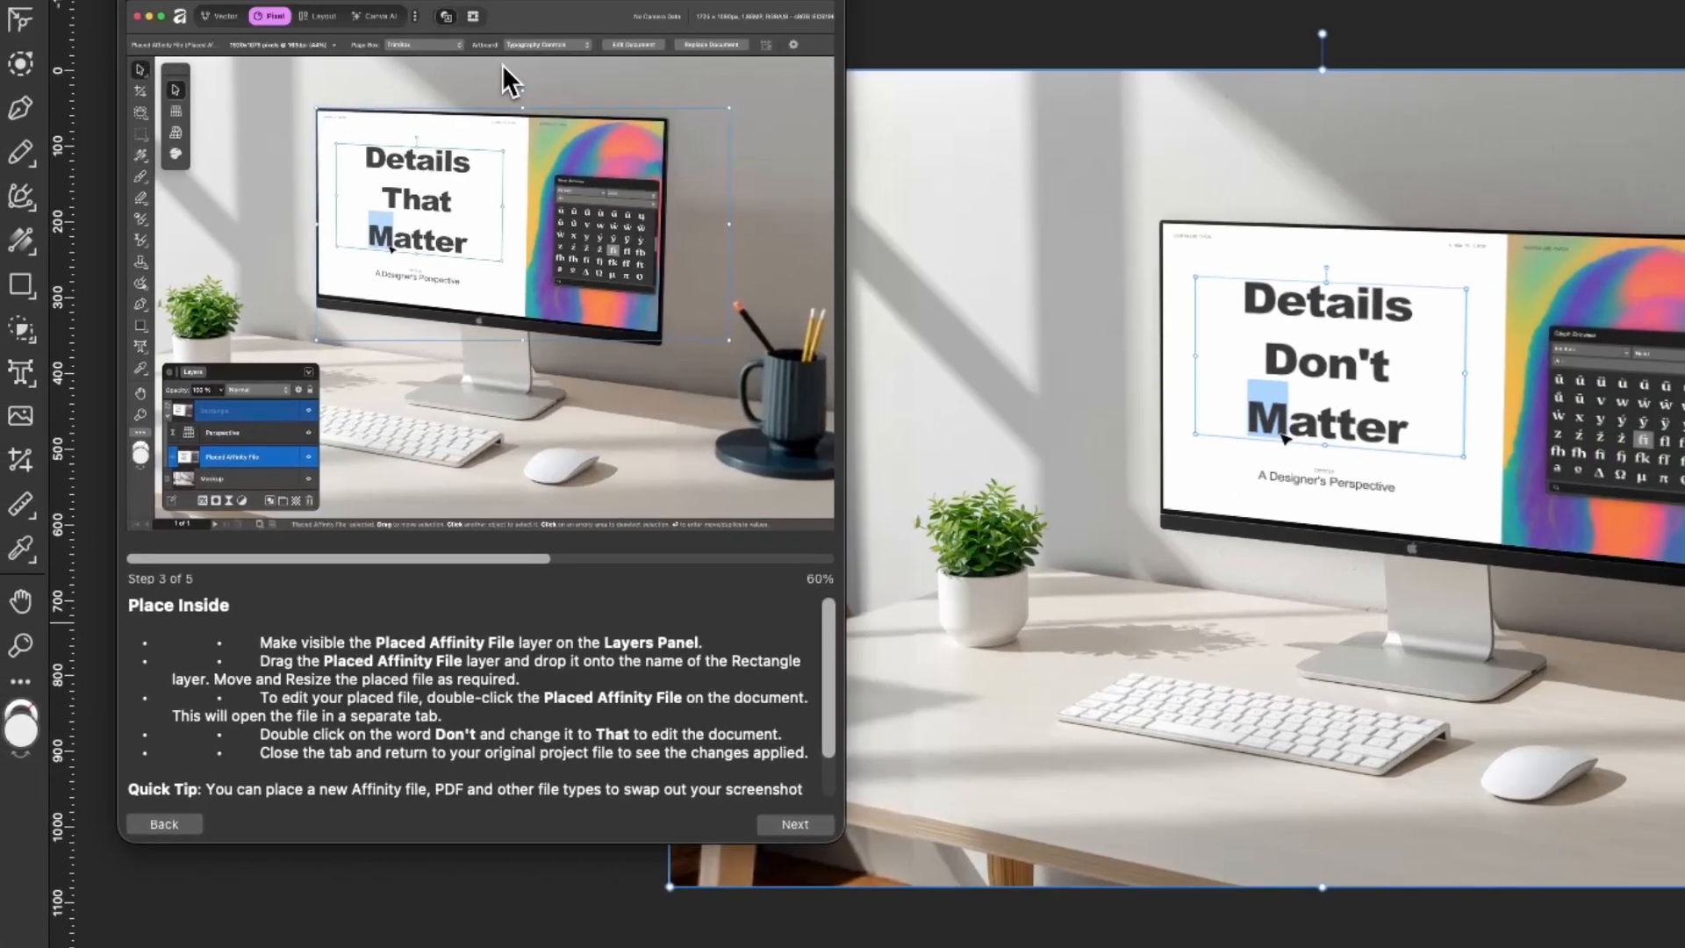
double_click(1464, 625)
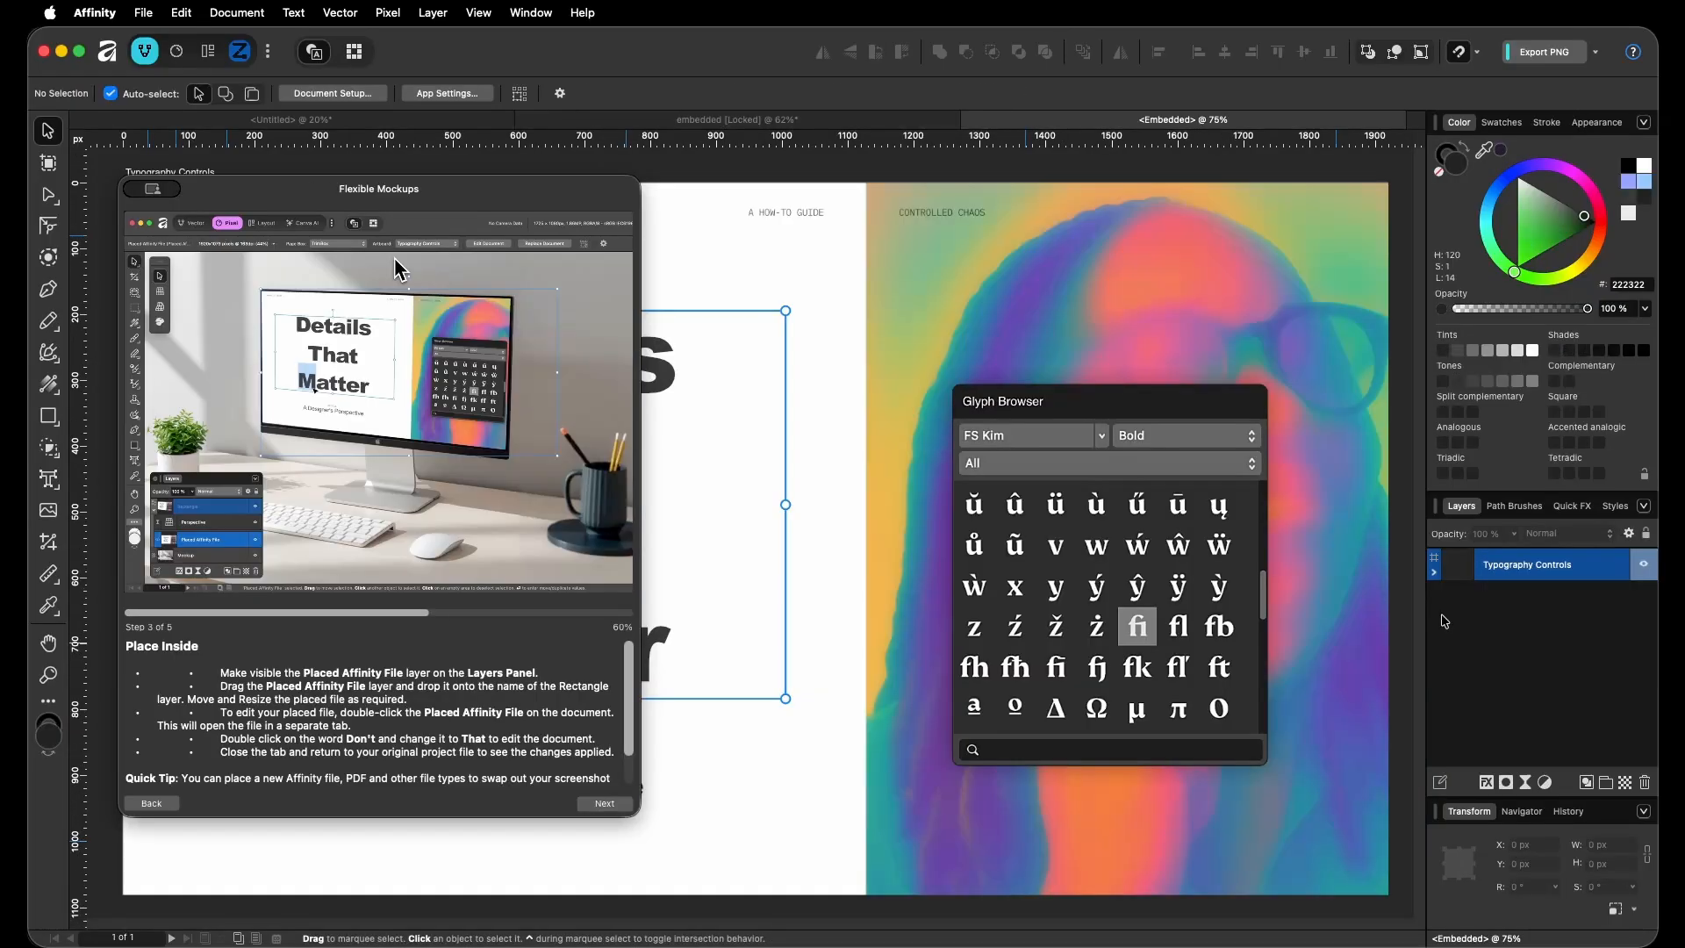
scroll(876, 524, left, 5)
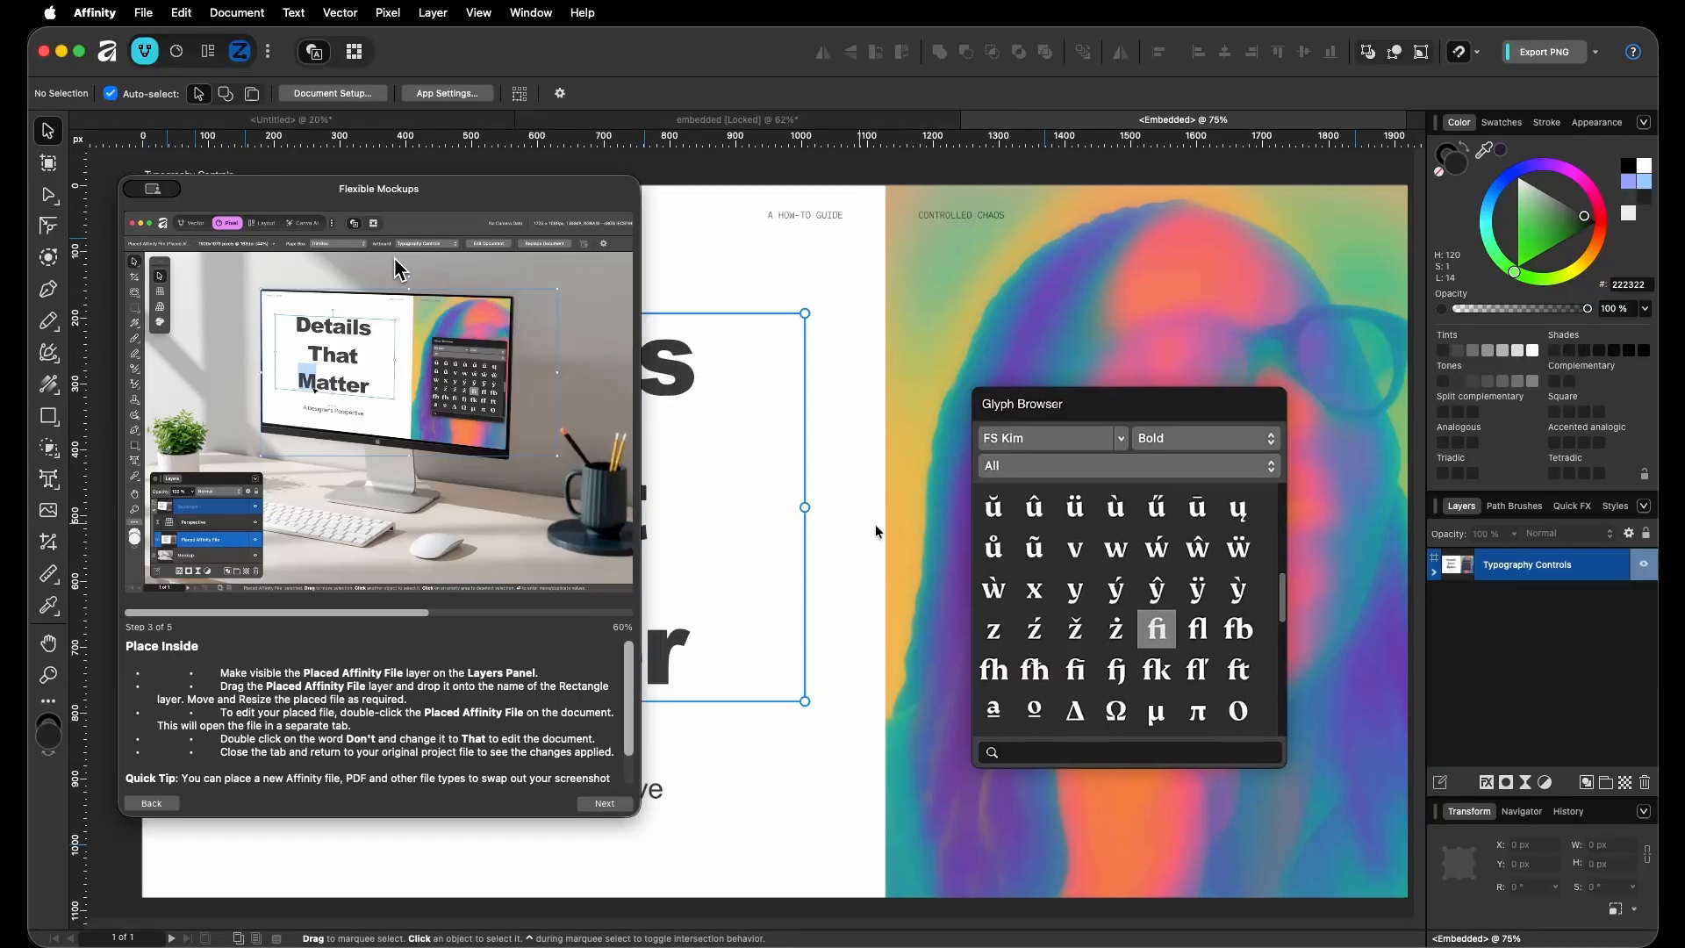
double_click(837, 509)
double_click(836, 509)
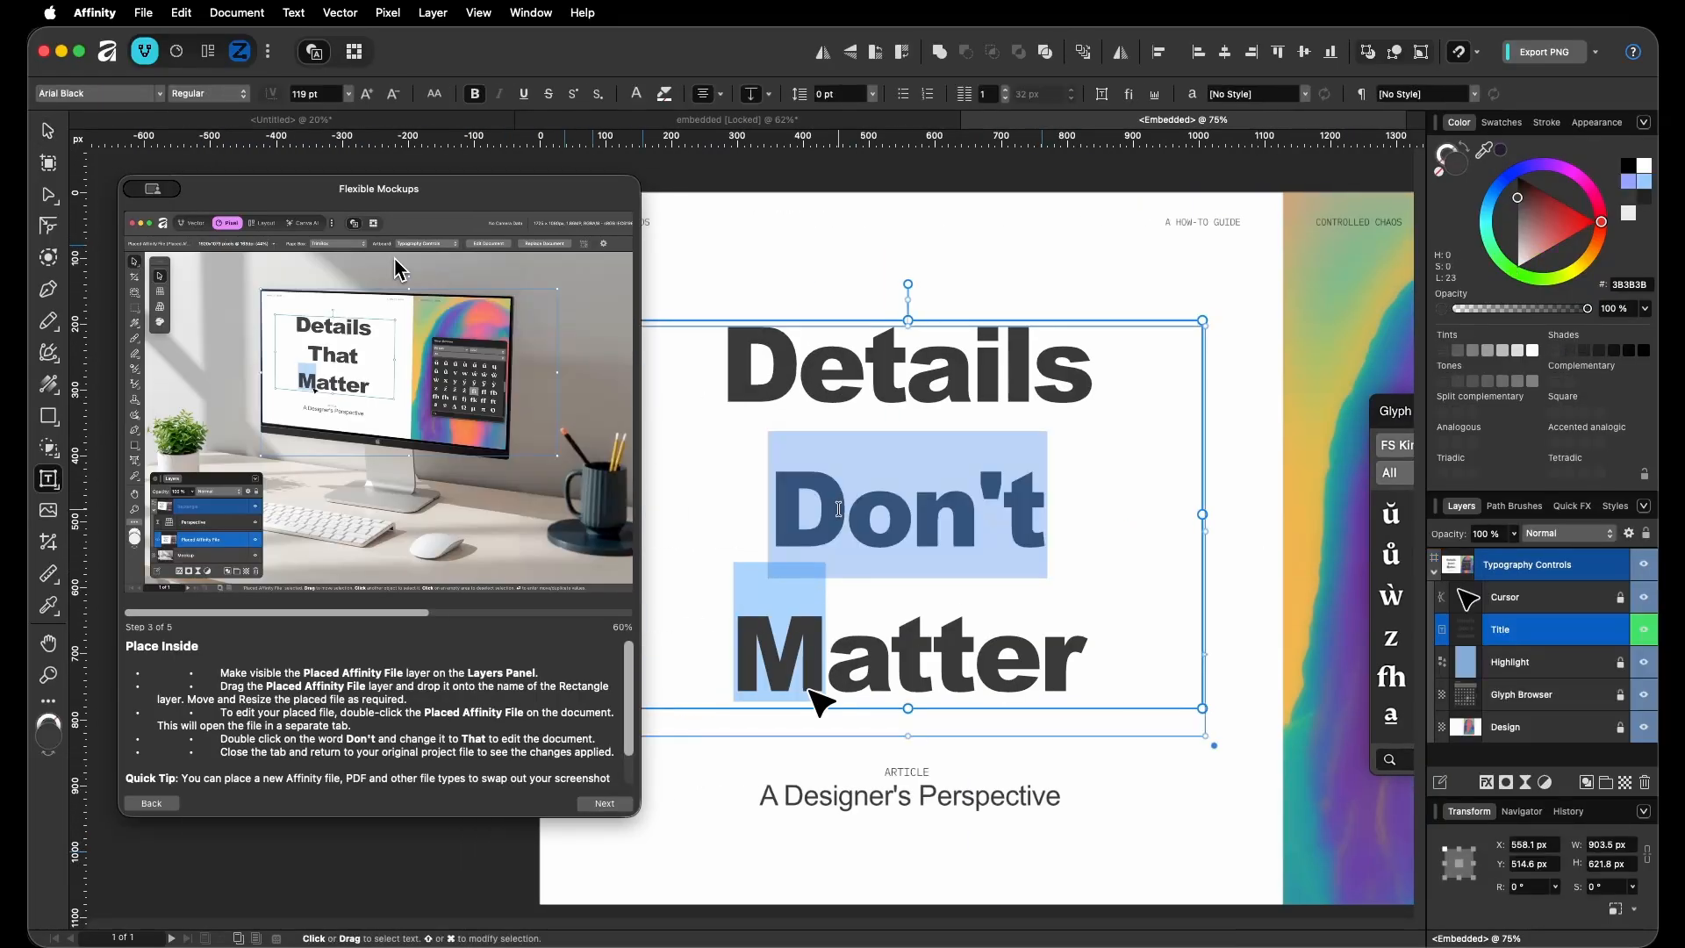
text(that)
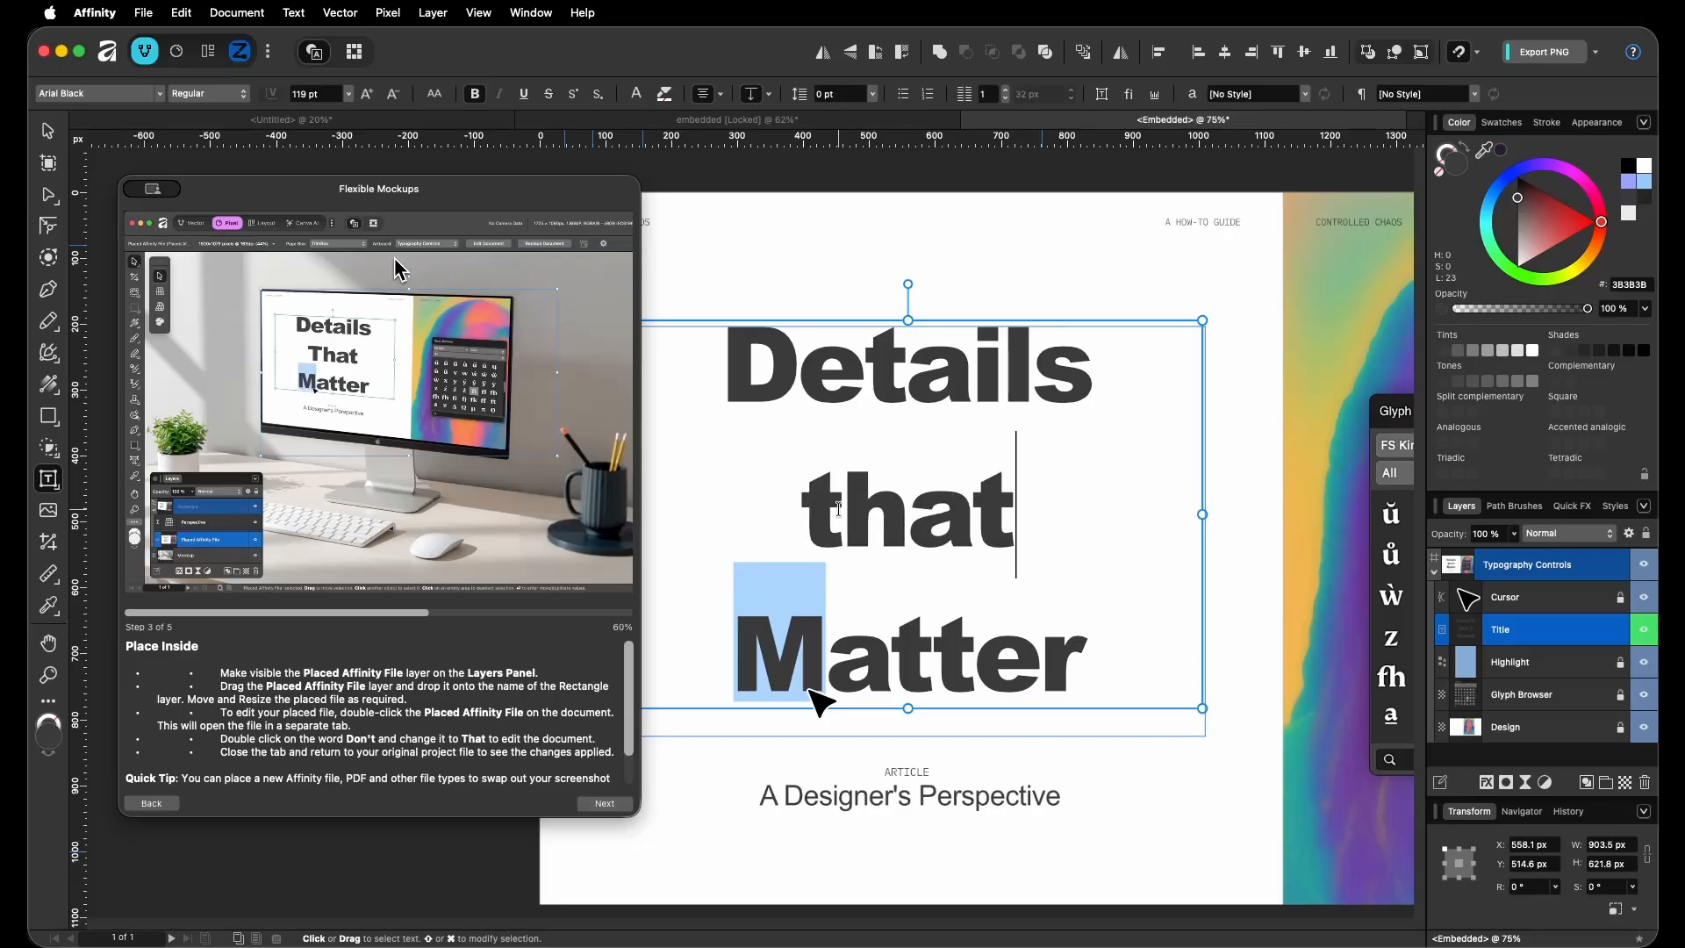
Capitalize the replaced title word as "That" on its own line, and close the embedded document to return to the mockup
key(Left)
key(Left)
key(Left)
key(Left)
key(BackSpace)
text(T)
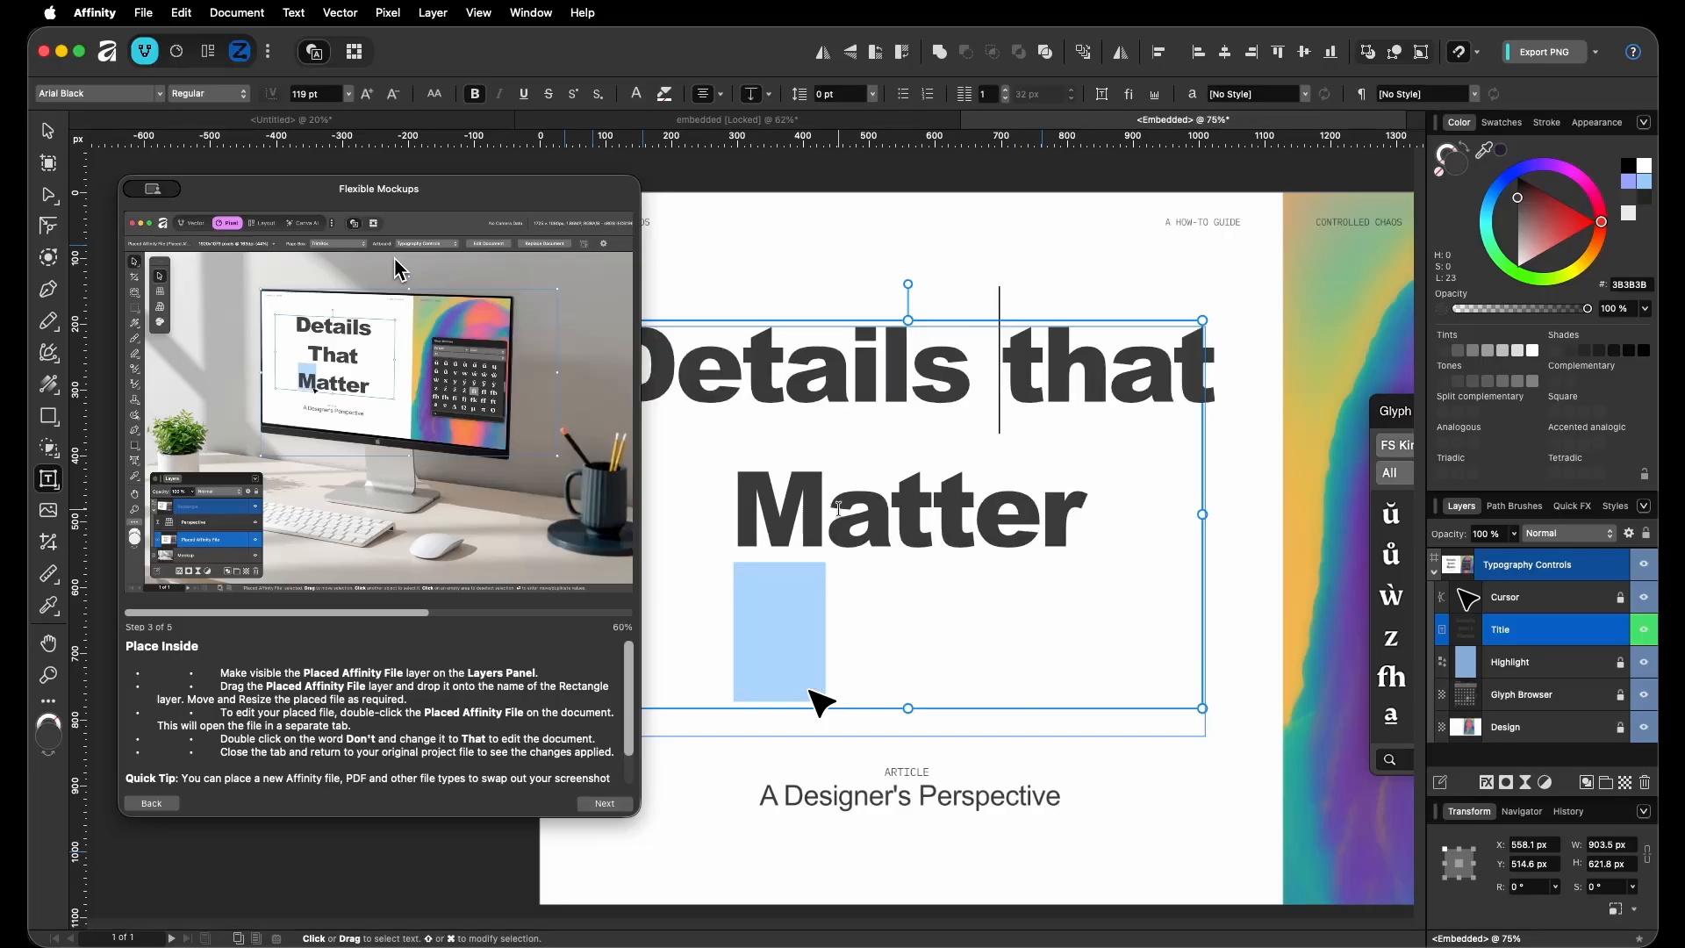
key(BackSpace)
key(Delete)
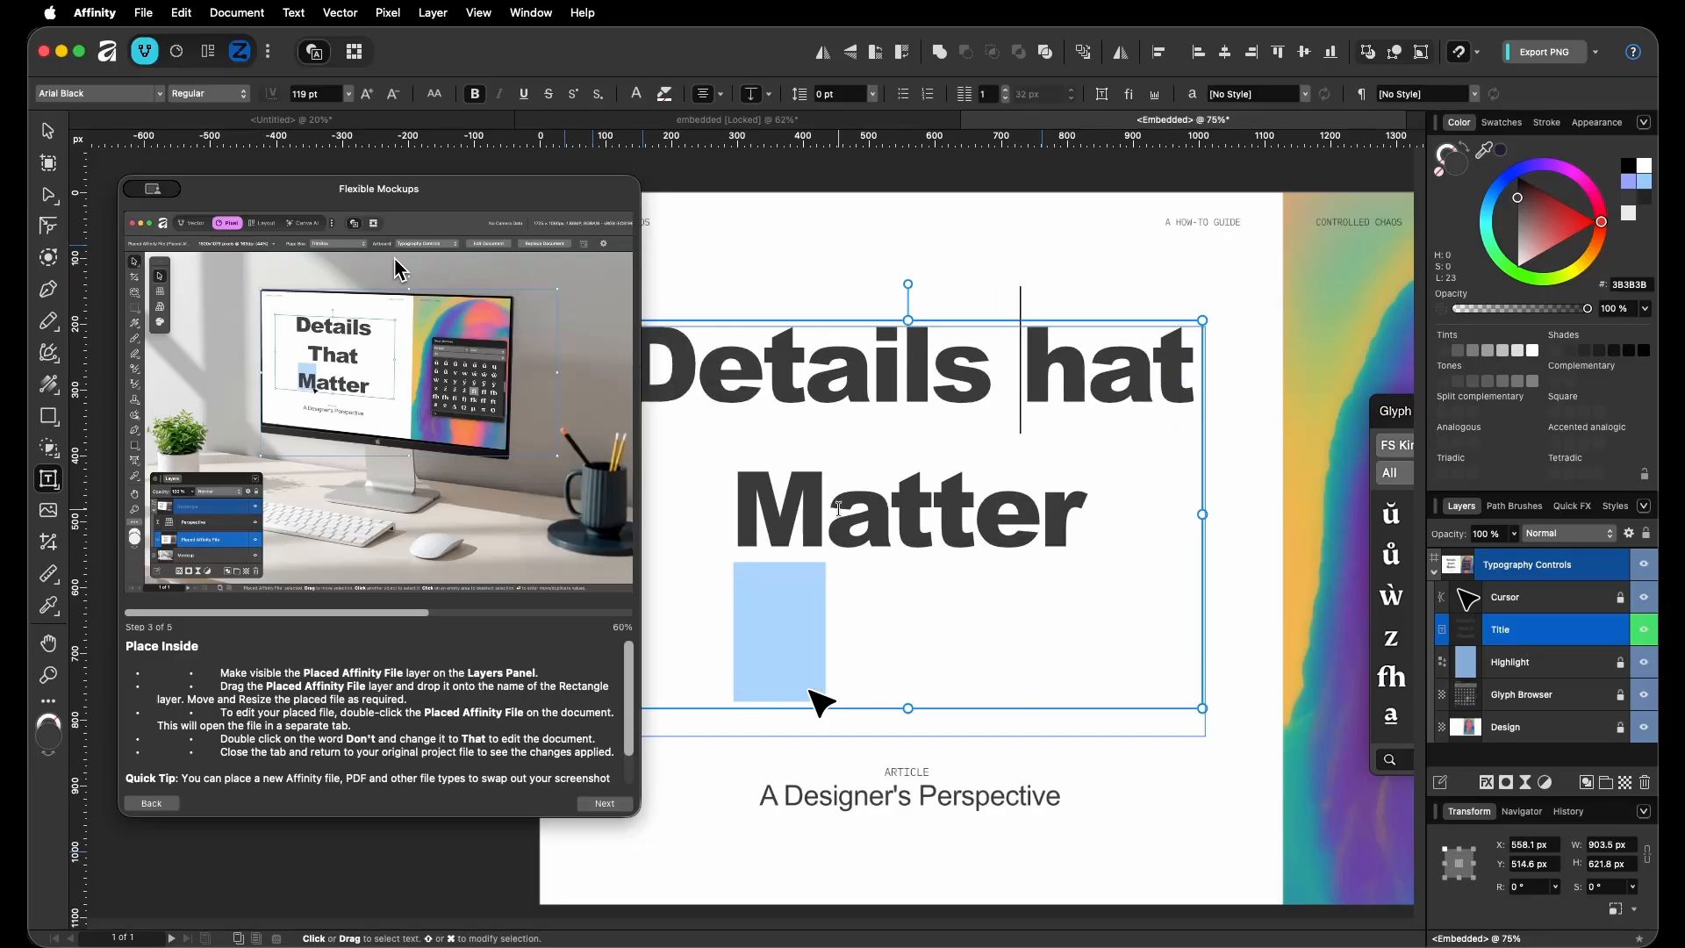
text(T)
key(Left)
key(Return)
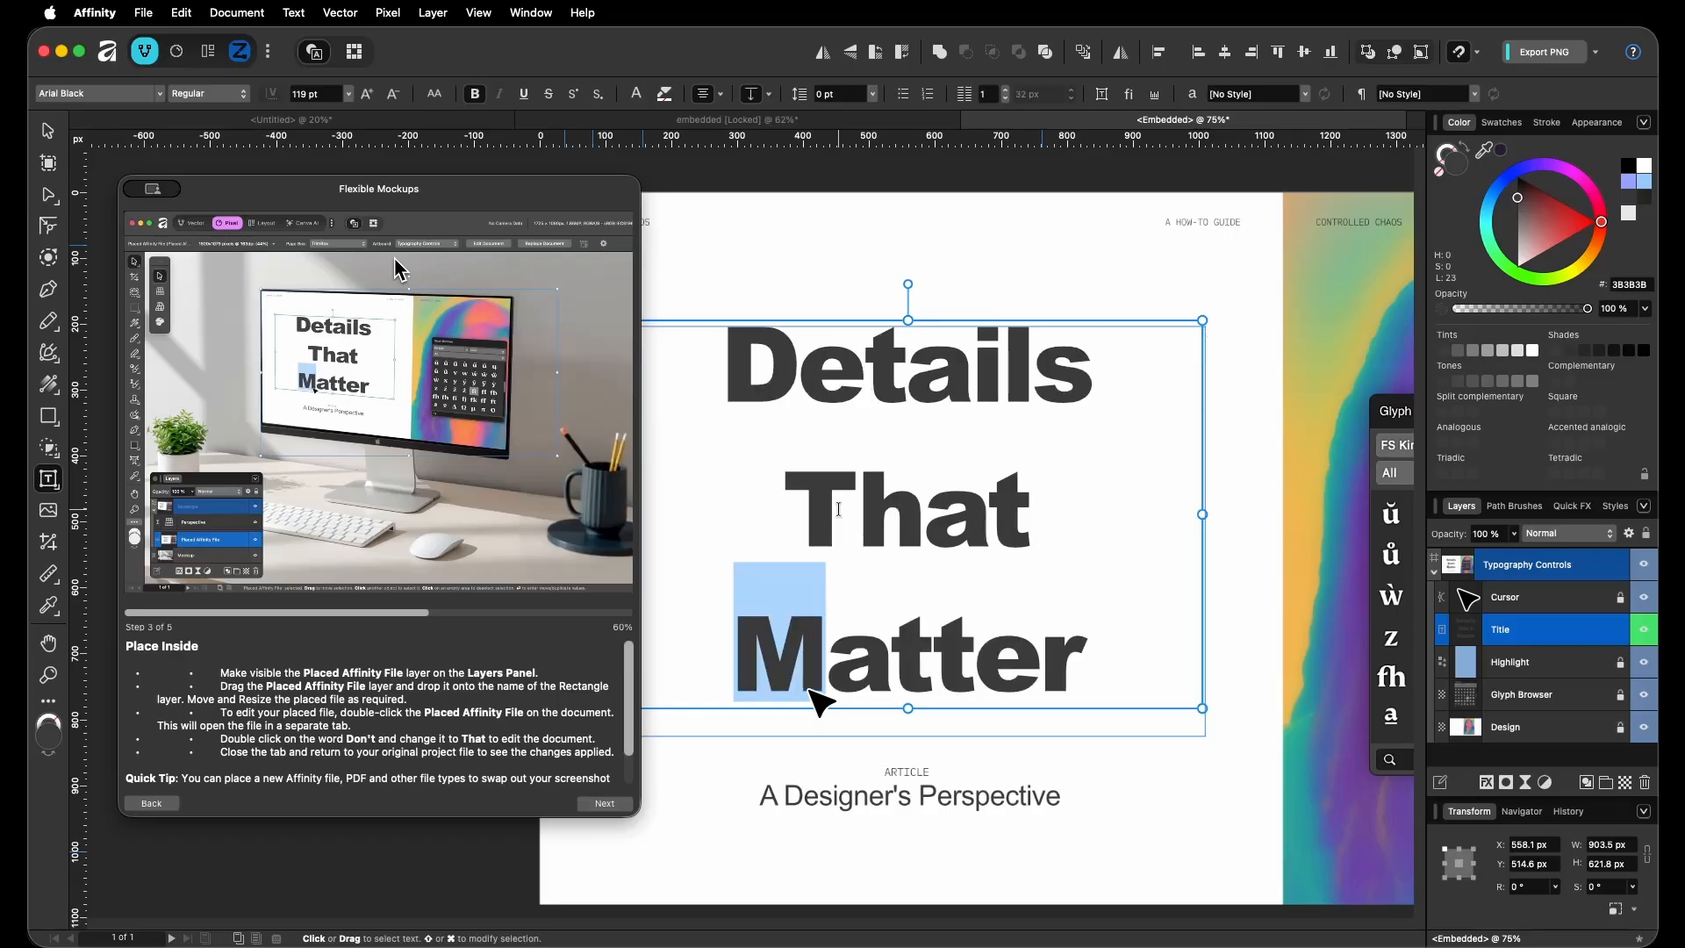
key(Escape)
key(super+w)
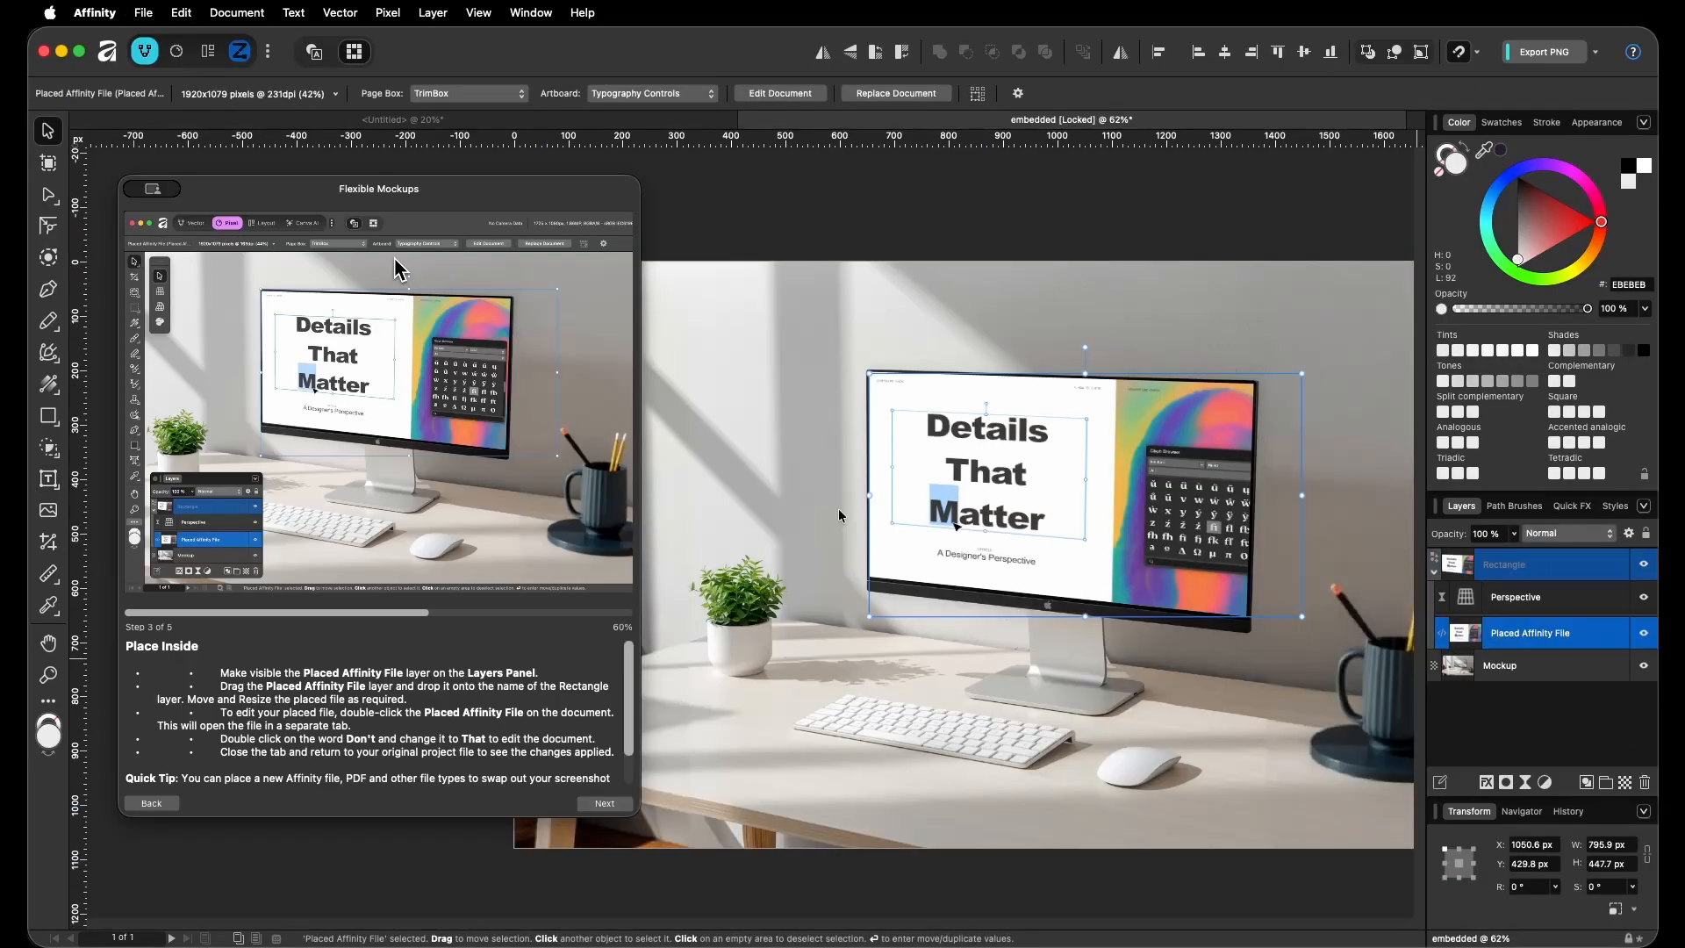
Read the Quick Tip of the Place Inside lesson and advance to the Apply an HSL Adjustment step
scroll(1161, 601, right, 1)
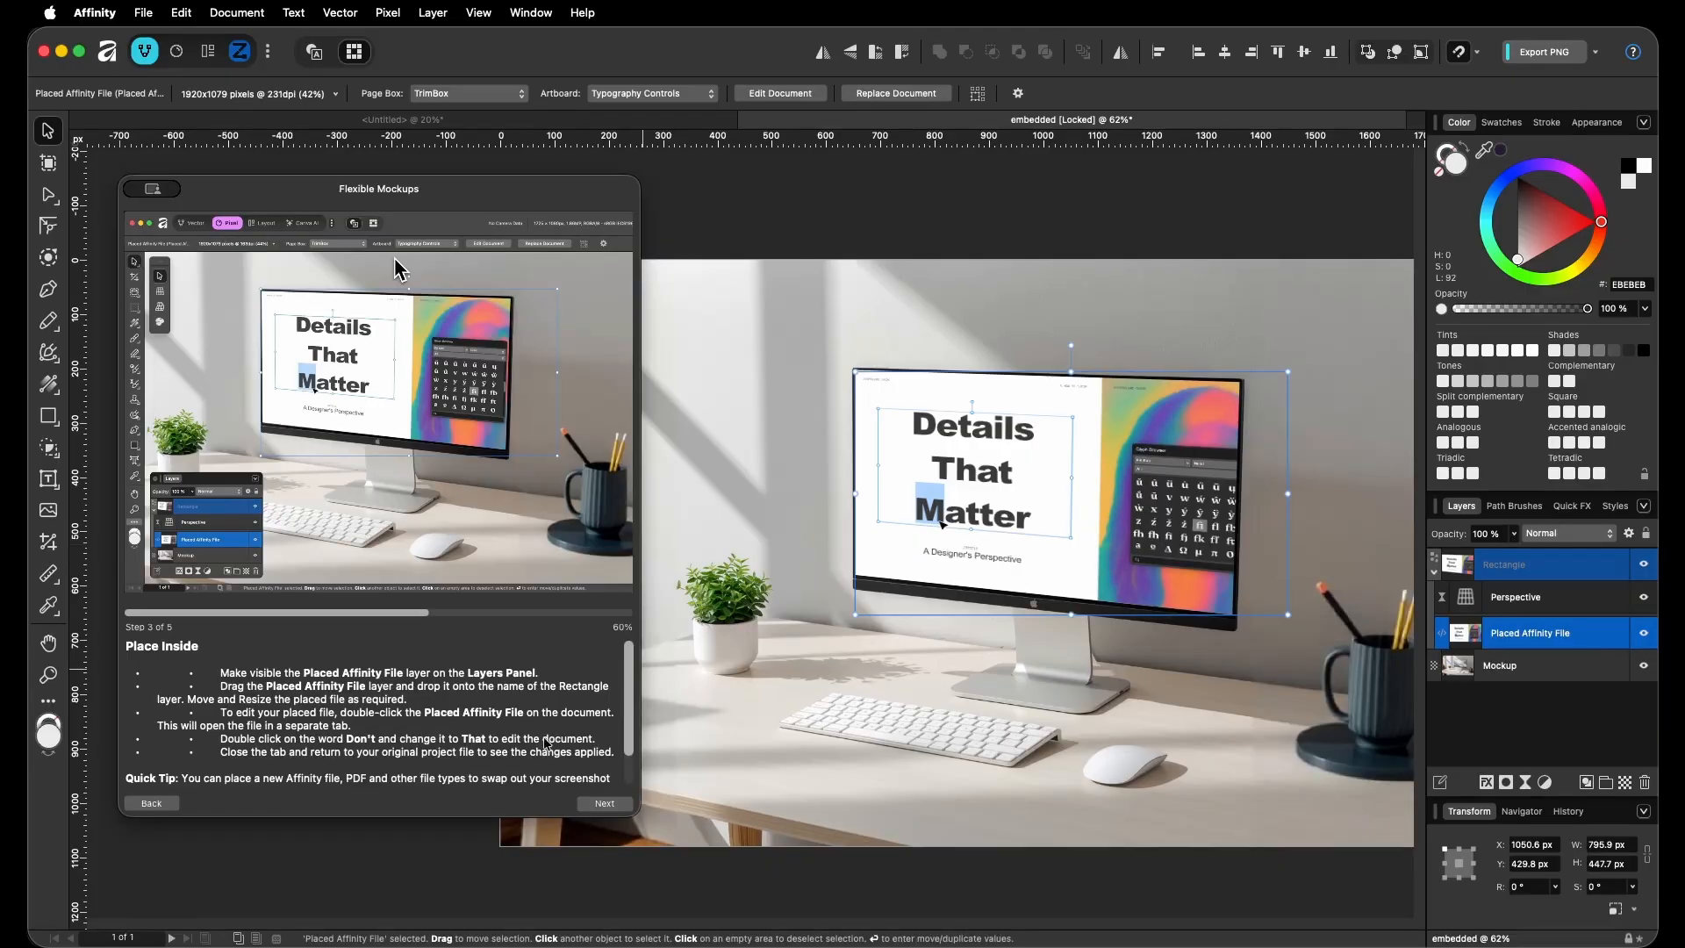
scroll(611, 720, down, 2)
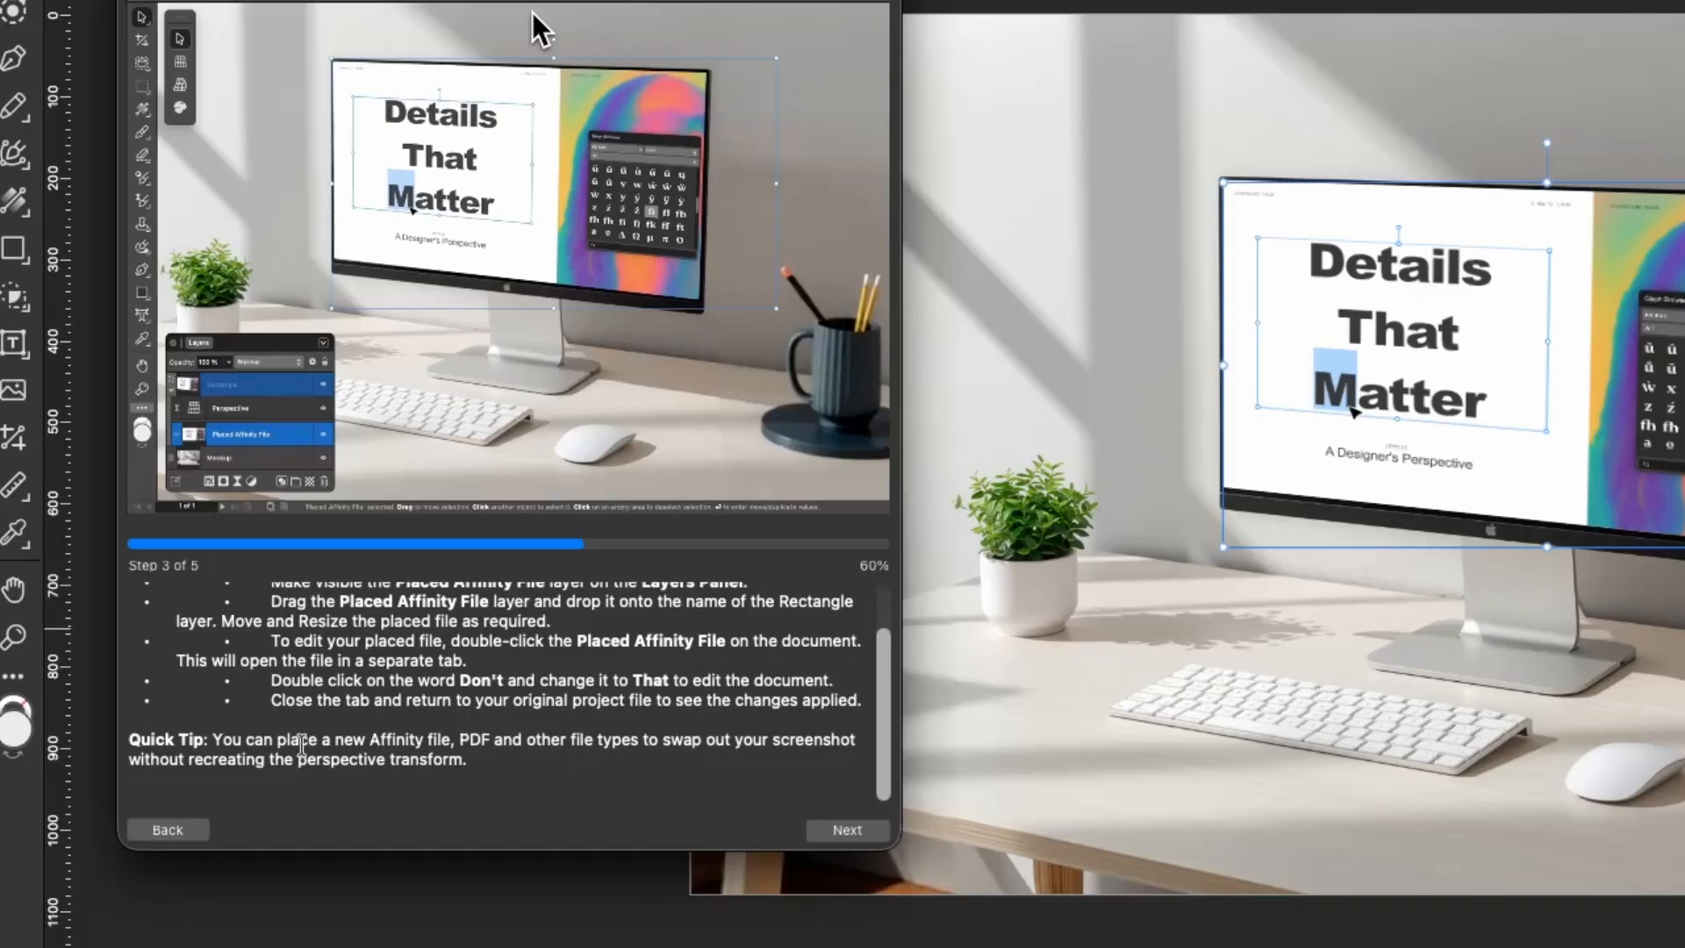
click(832, 832)
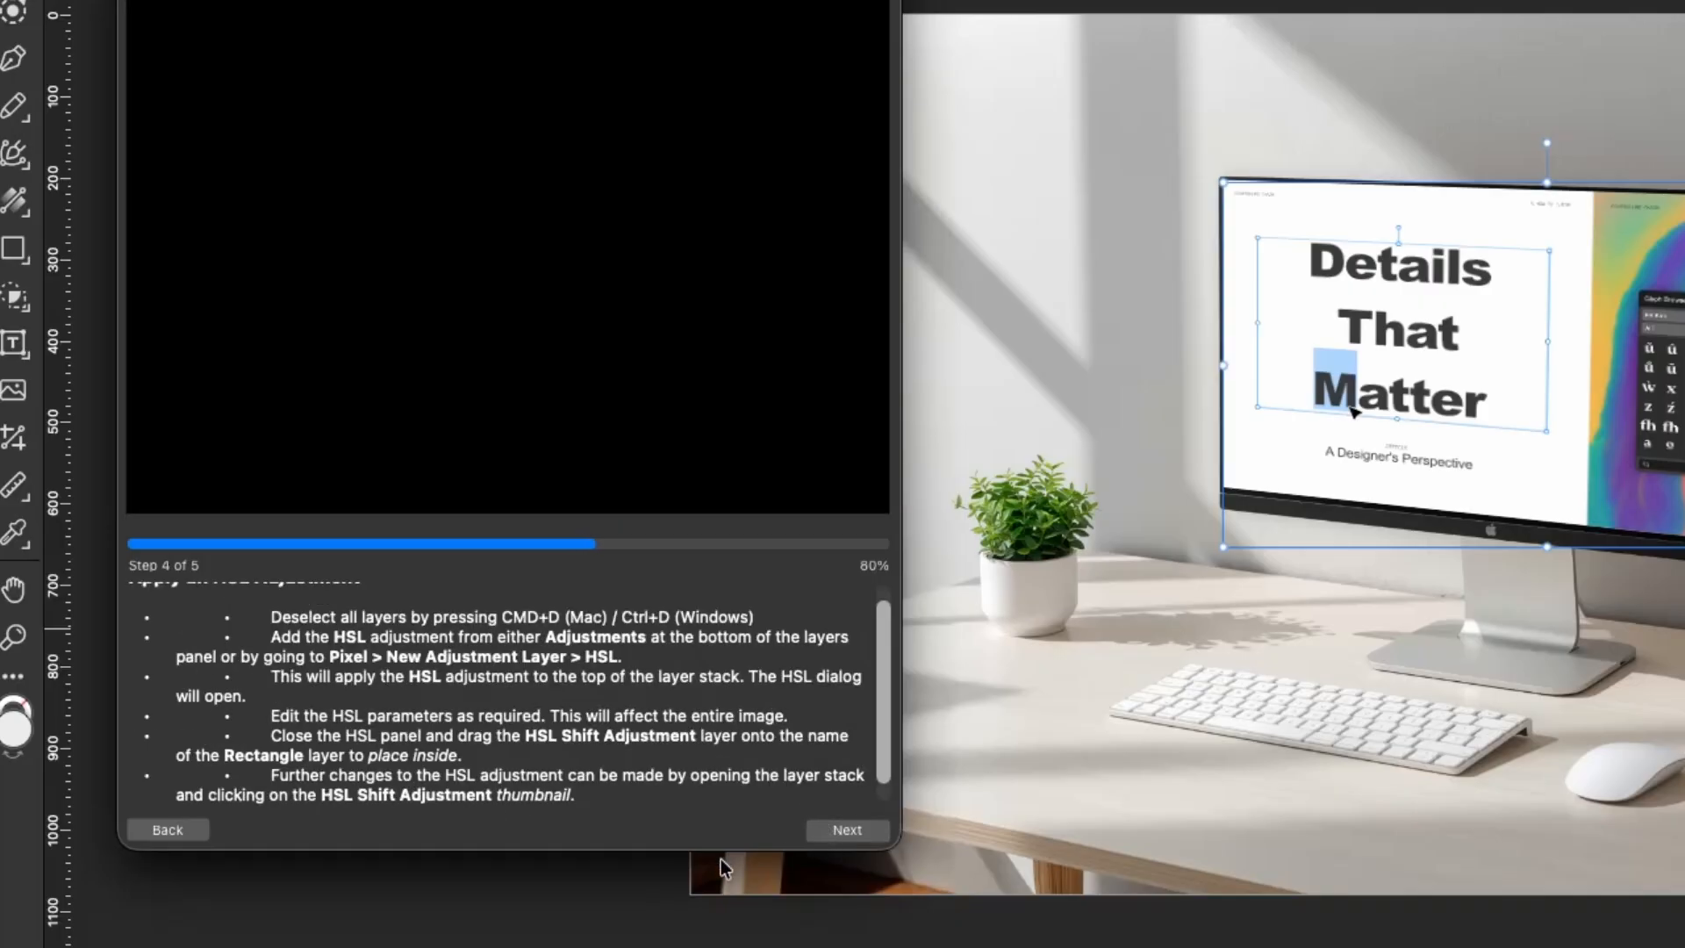
scroll(885, 675, up, 2)
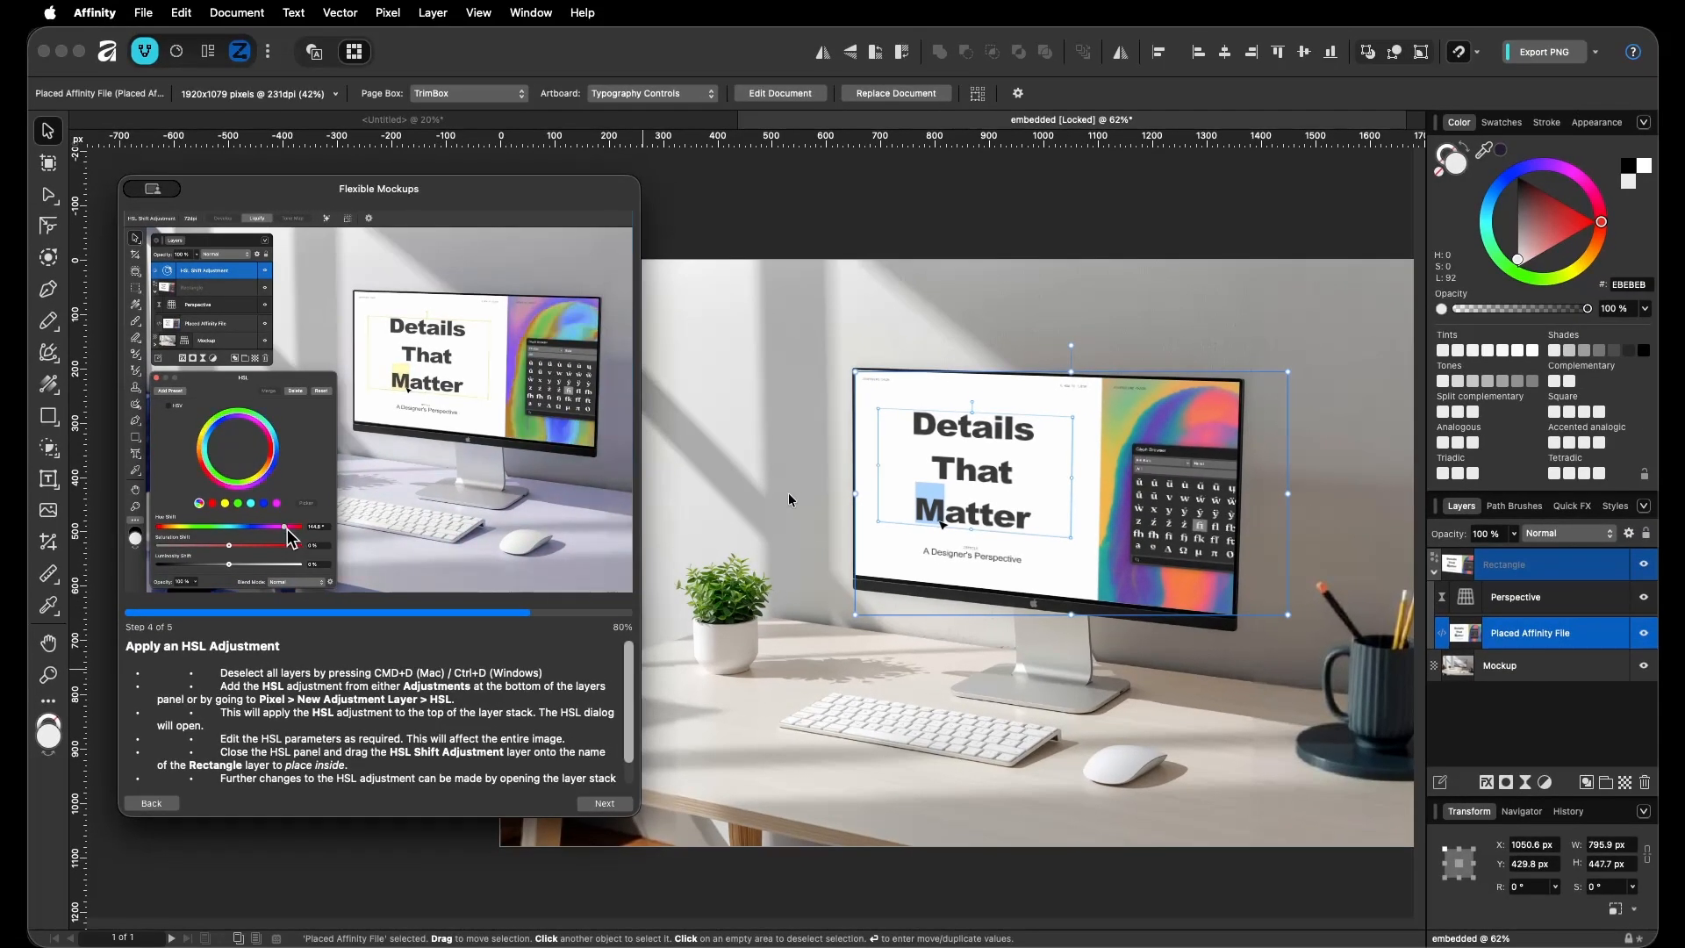
Deselect all layers, add an HSL adjustment above the stack with its blue colour range active, and uncover the artwork behind the dialog
key(super+d)
key(super+u)
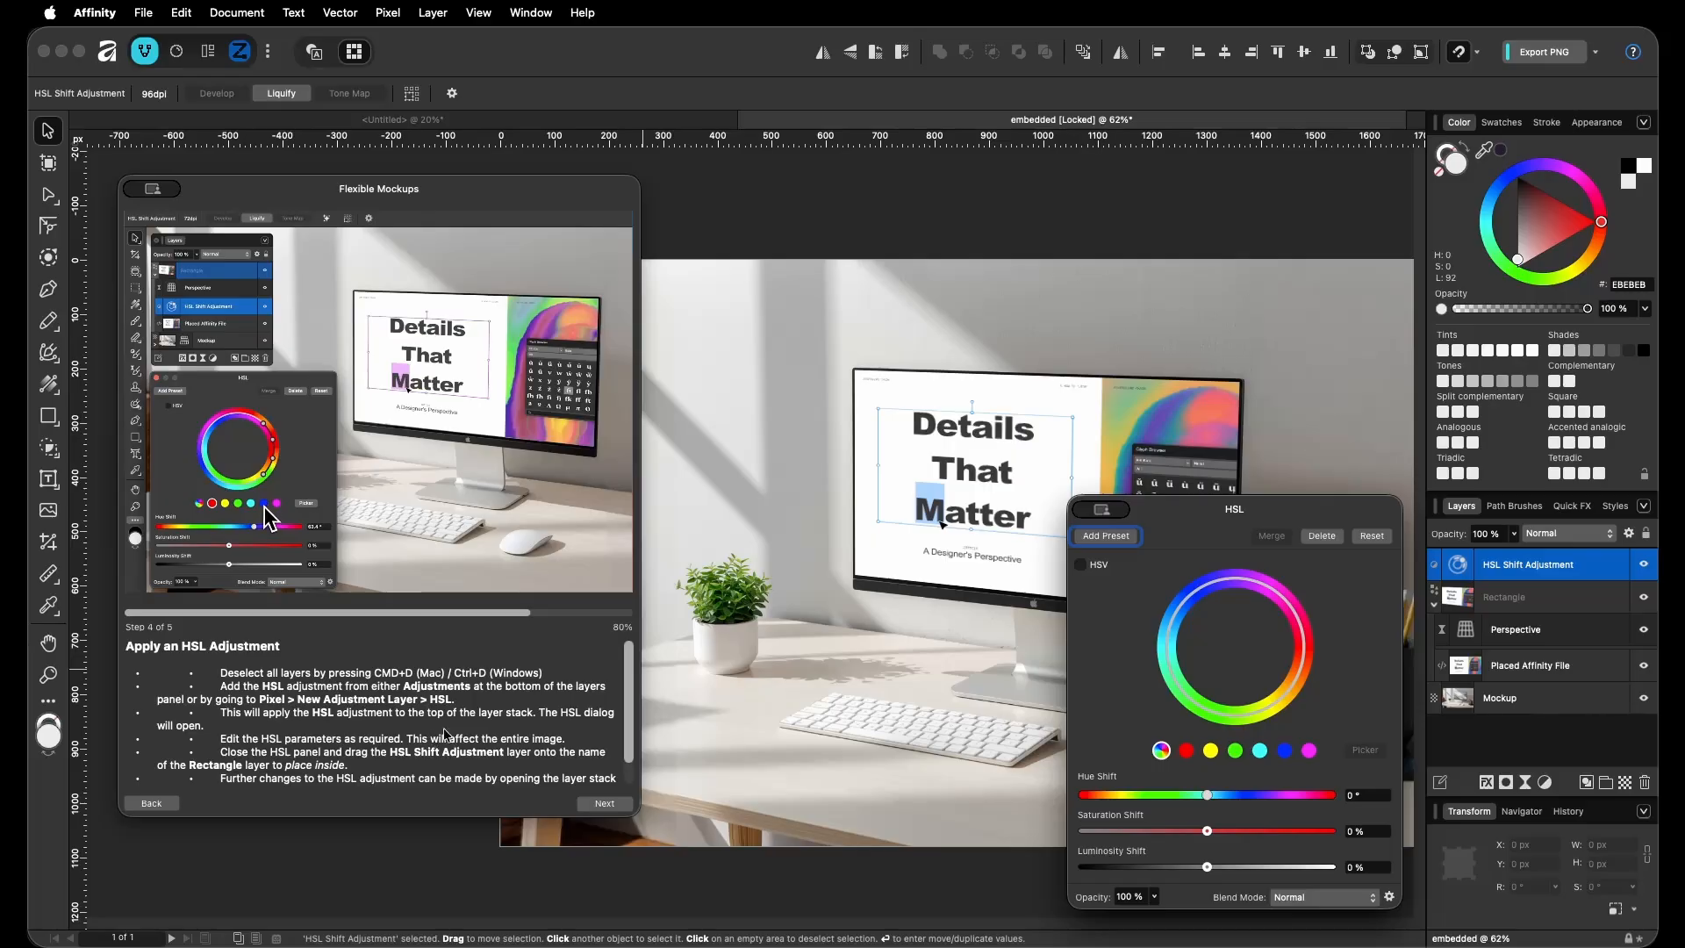
drag(1250, 616, 1159, 464)
click(1193, 598)
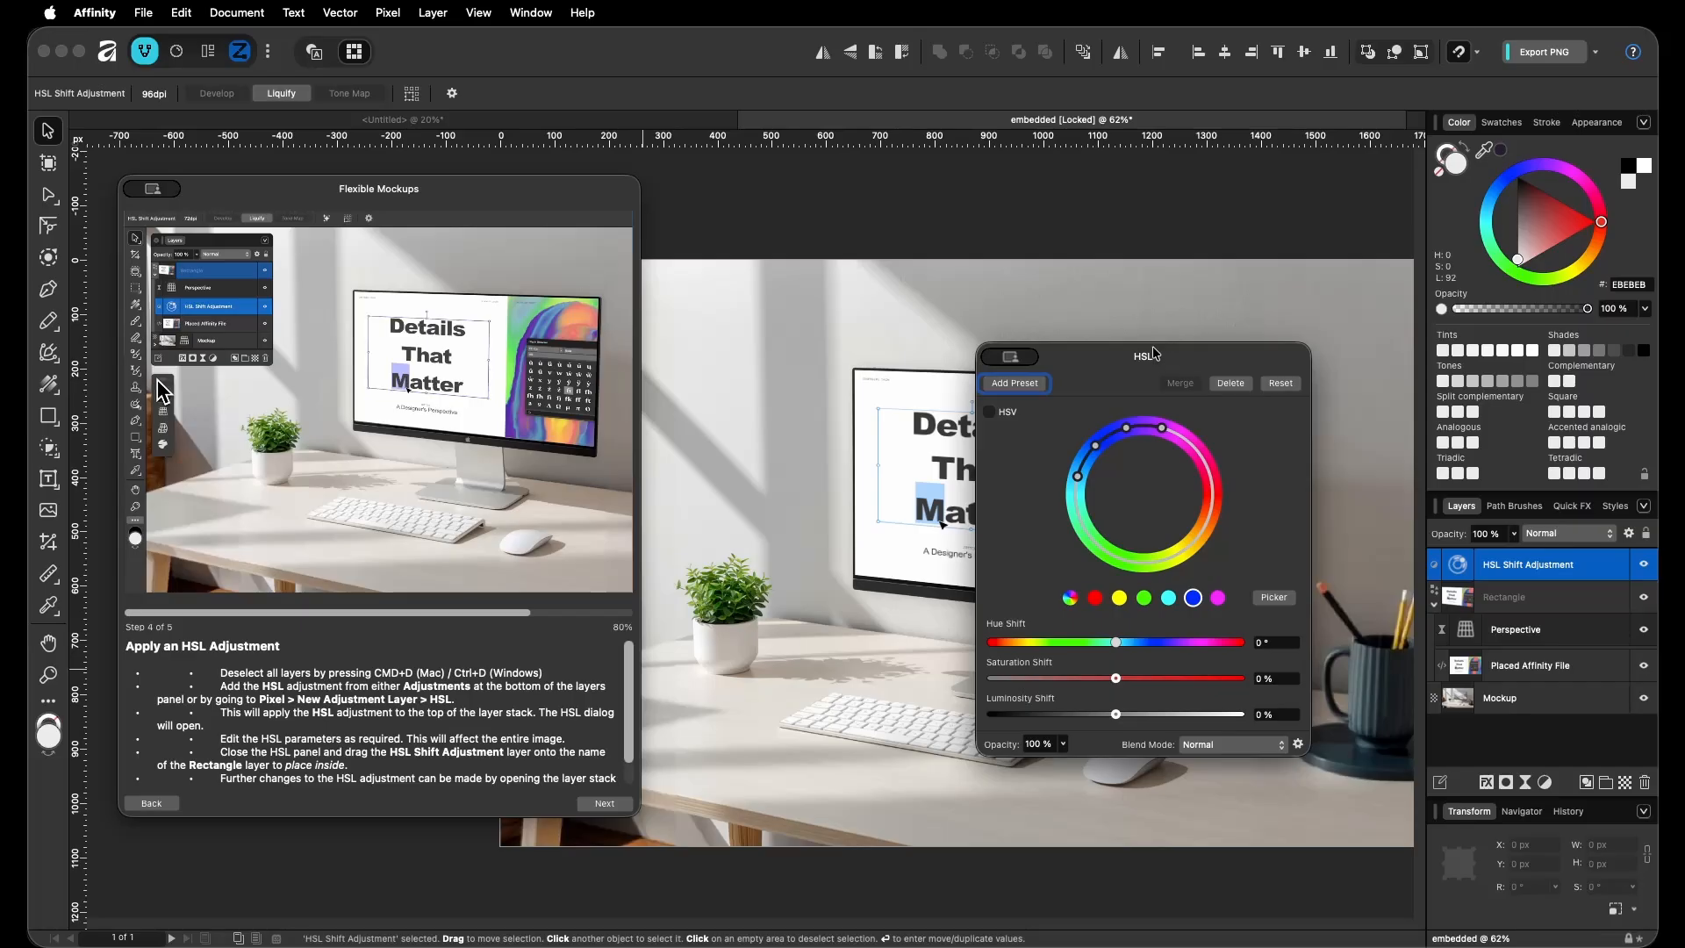
click(475, 573)
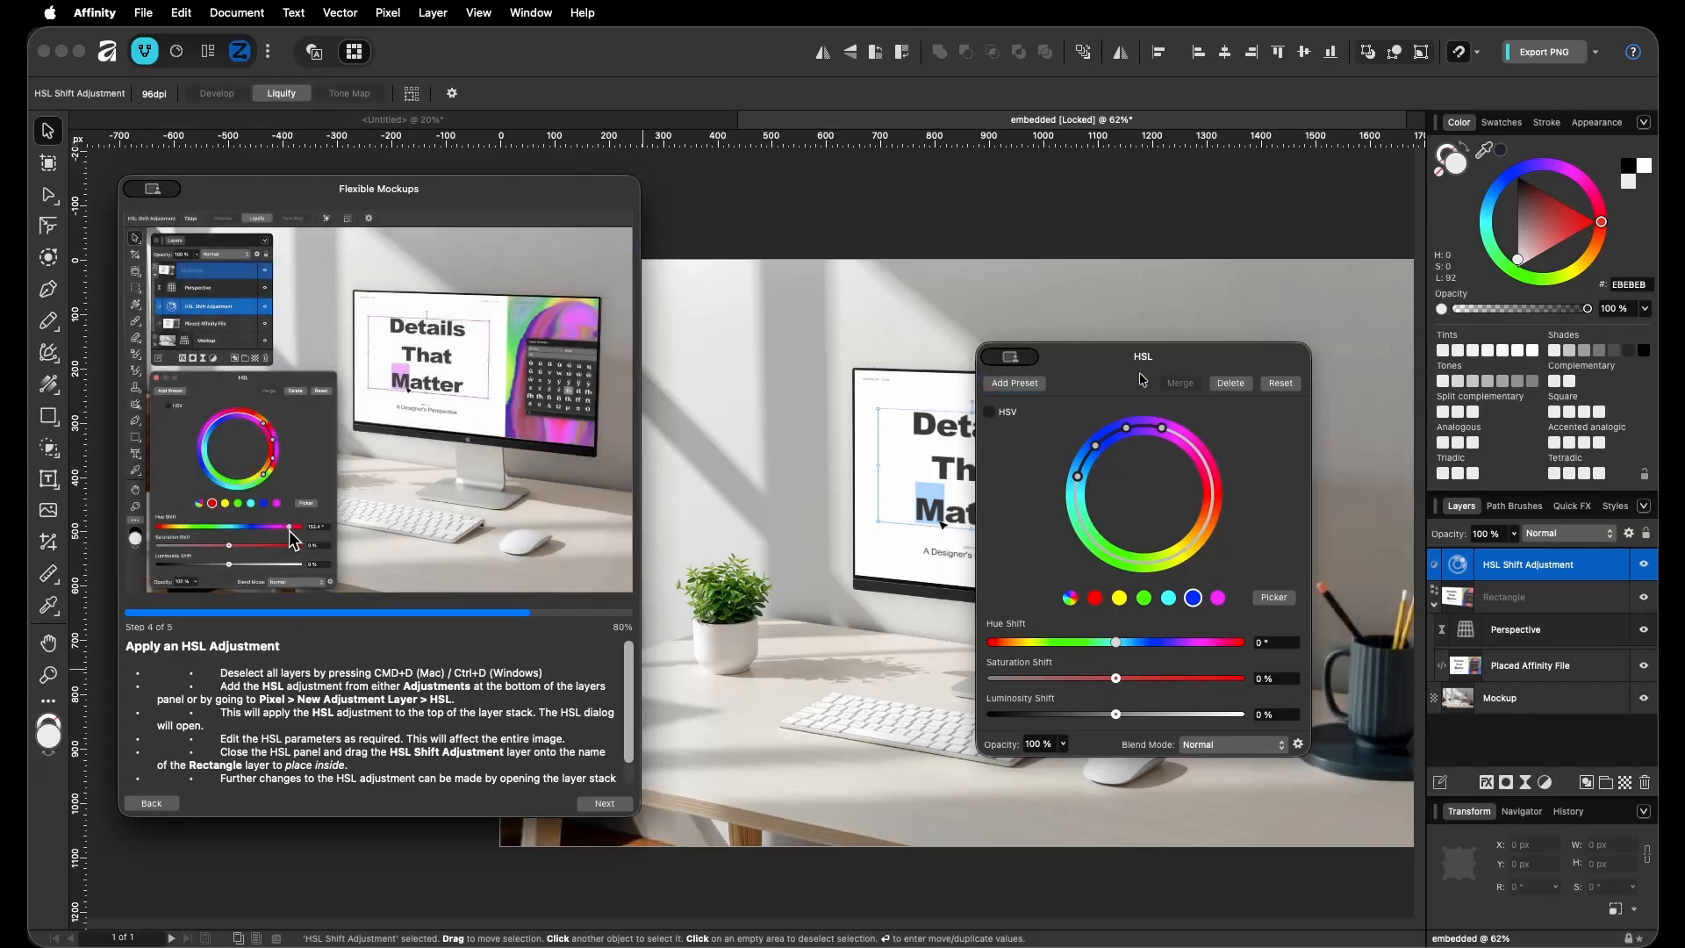
drag(1142, 379, 853, 374)
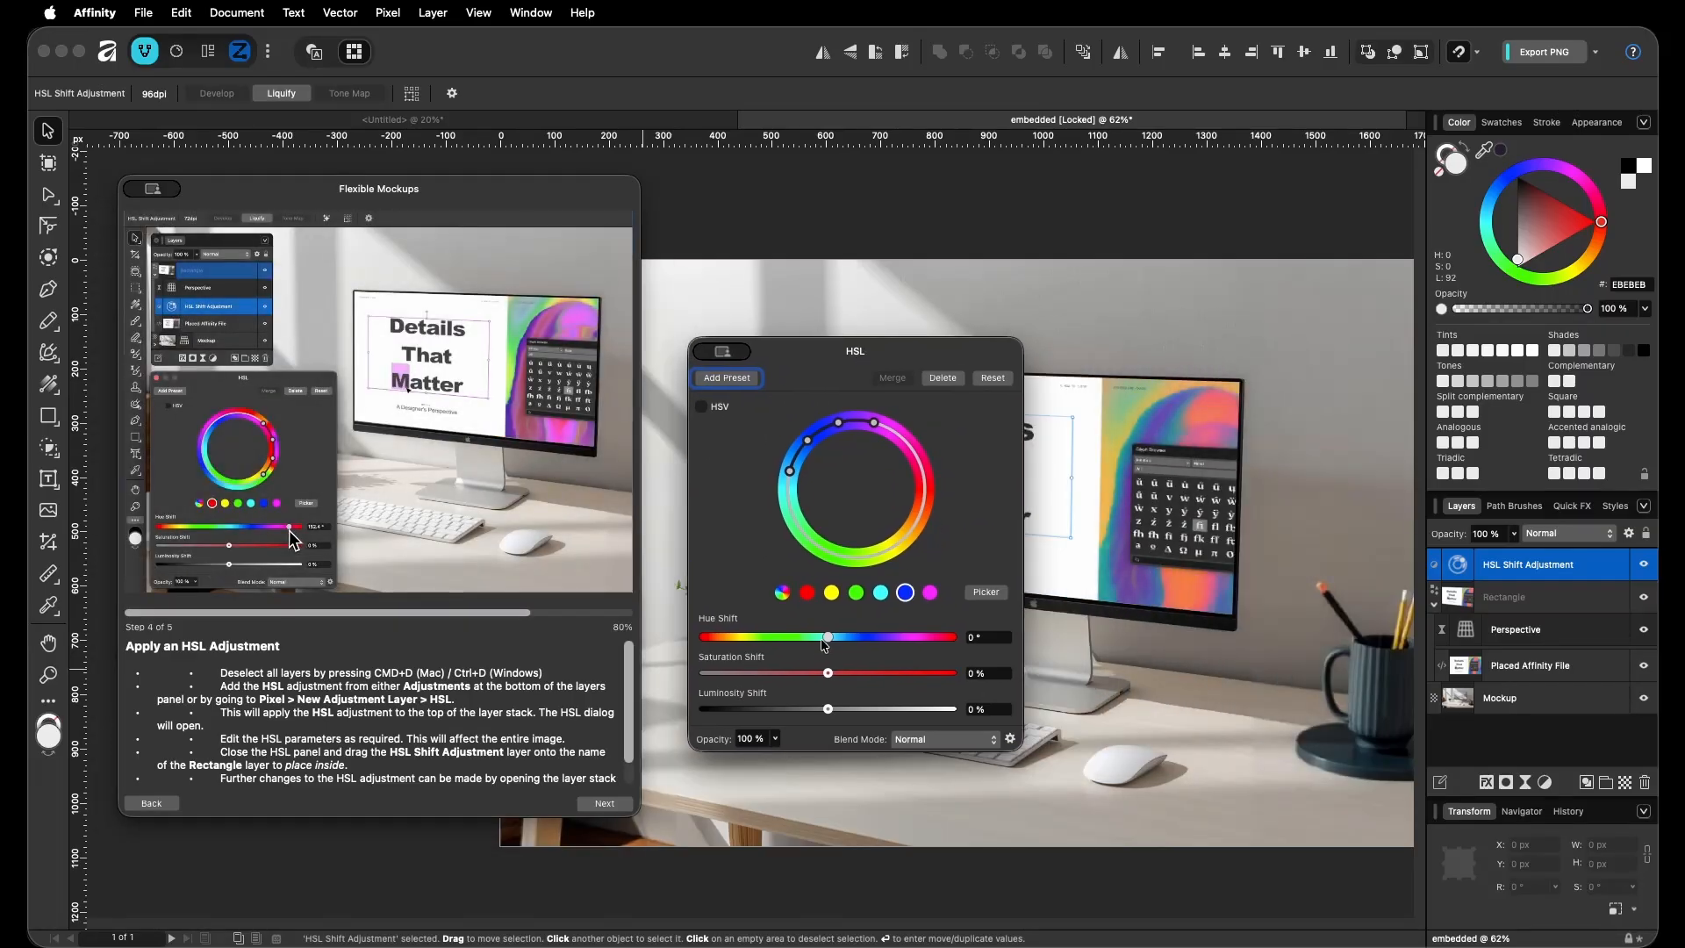
Shift the hue of the blue and red colour ranges in the HSL adjustment
drag(823, 639, 861, 638)
click(807, 594)
click(905, 592)
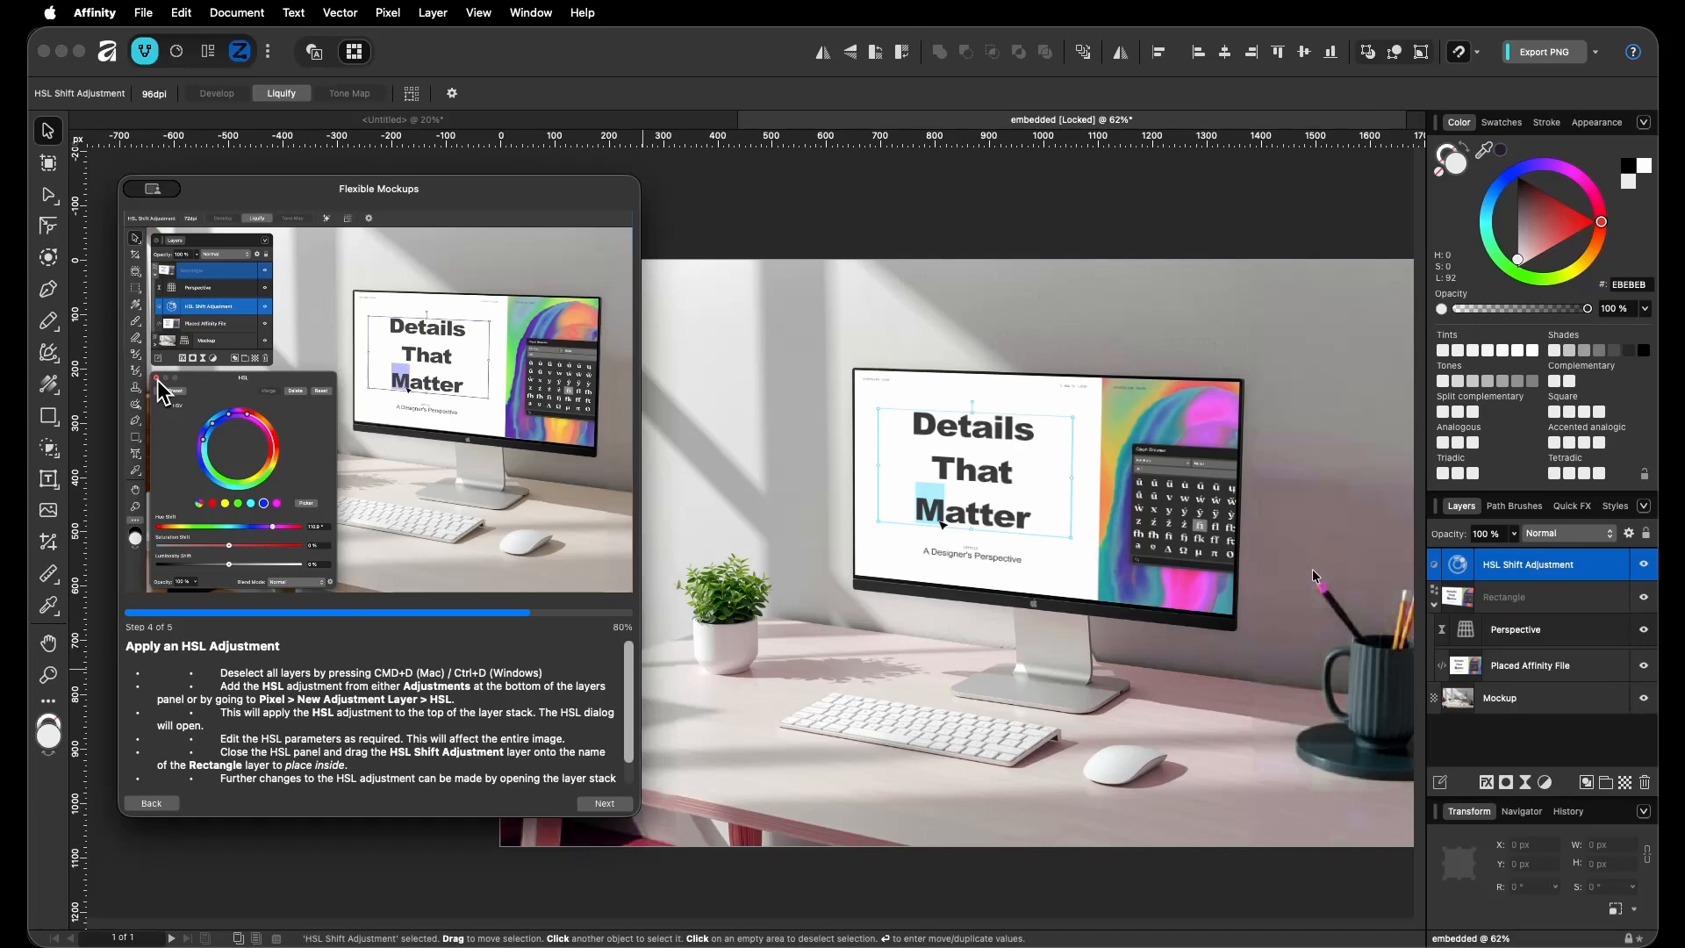
key(b)
mouse_move(1276, 555)
mouse_down()
mouse_move(1259, 493)
mouse_move(1327, 591)
mouse_move(1353, 486)
mouse_up()
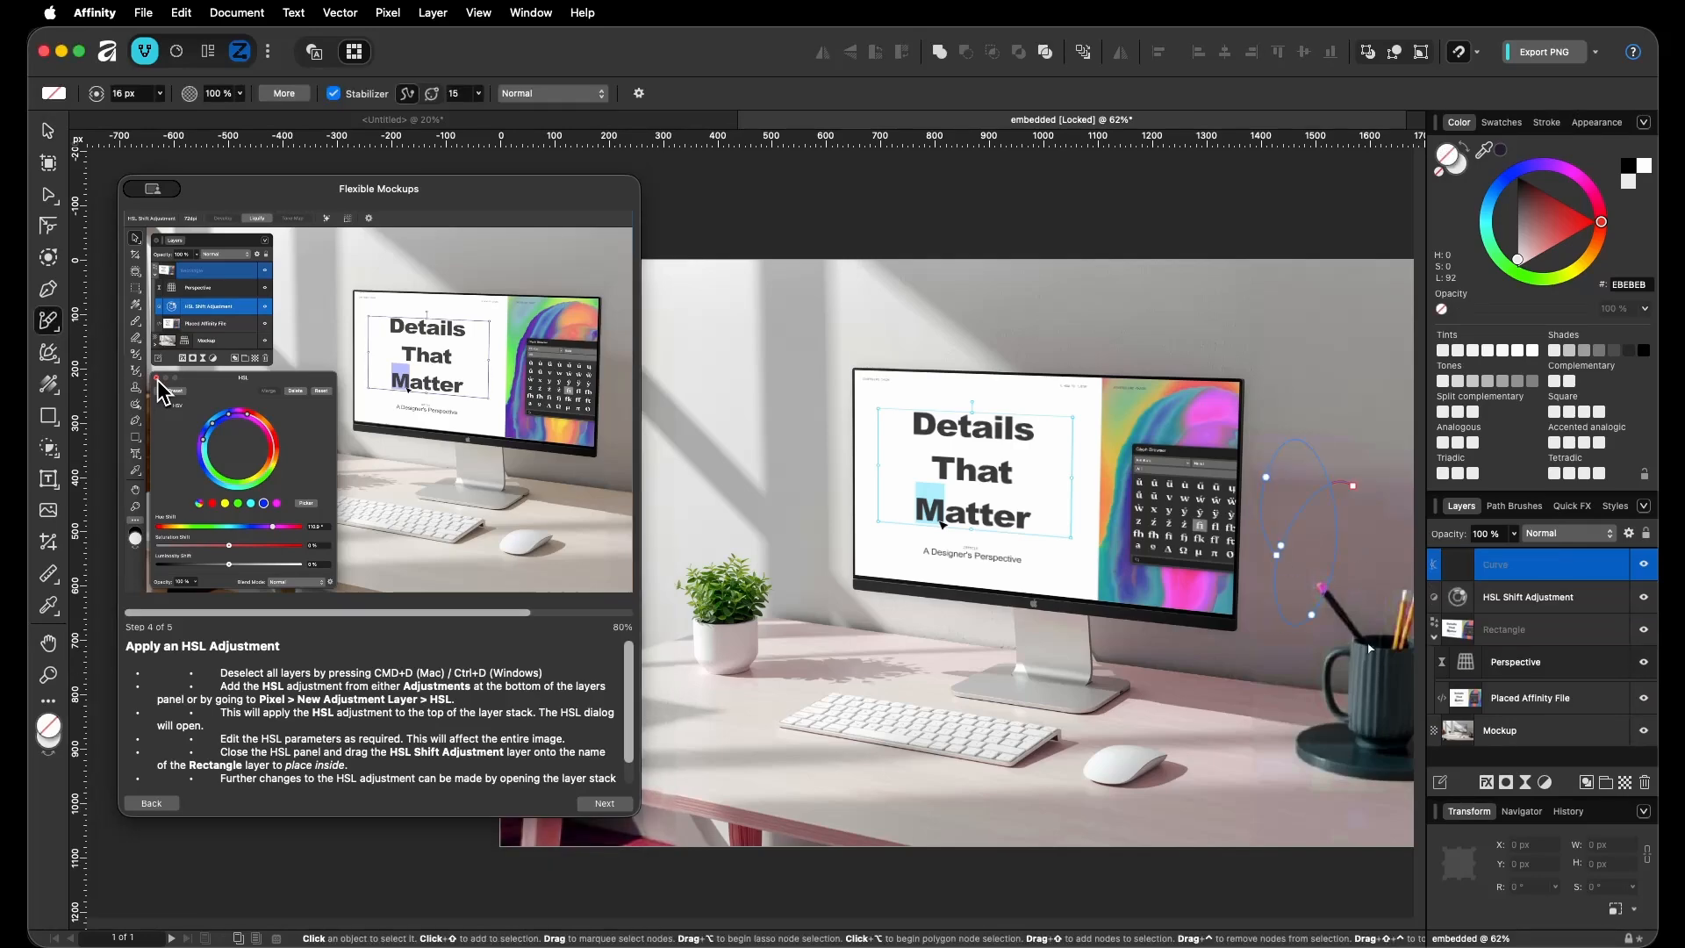
key(super+z)
click(1518, 263)
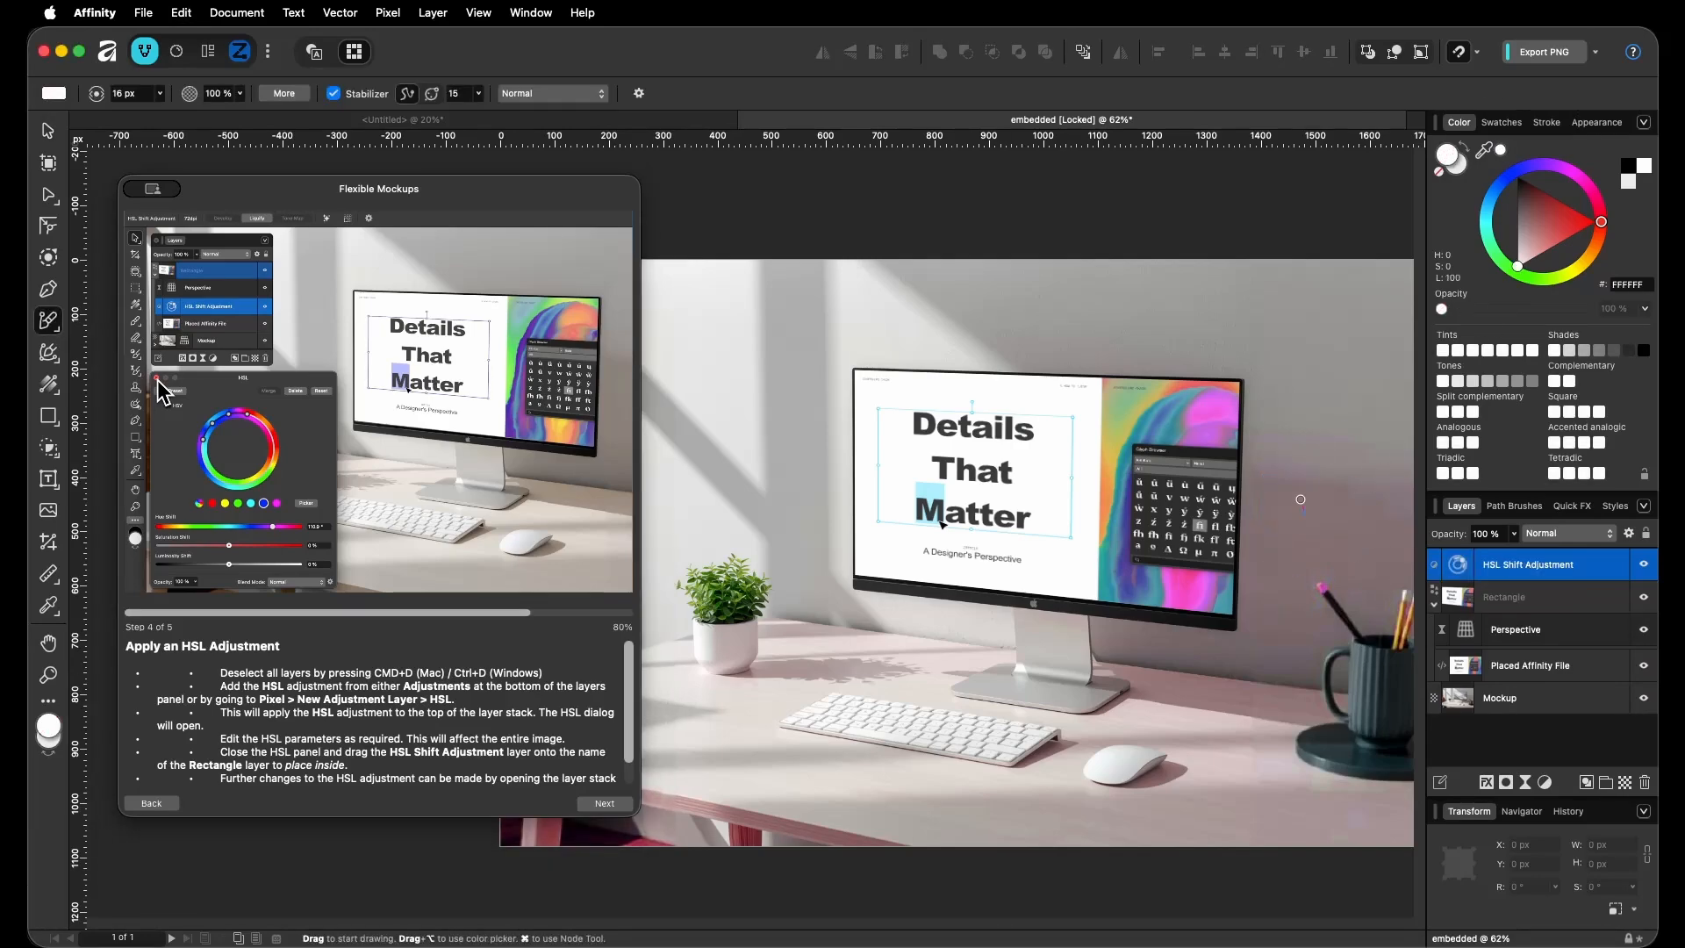
drag(1325, 608, 1307, 526)
key(super+z)
mouse_move(1264, 647)
mouse_down()
mouse_move(1338, 666)
mouse_move(1285, 608)
mouse_up()
key(super+z)
Advance the Flexible Mockups lesson to its final In App Learn step and close the lesson window
scroll(988, 684, left, 5)
scroll(989, 684, down, 1)
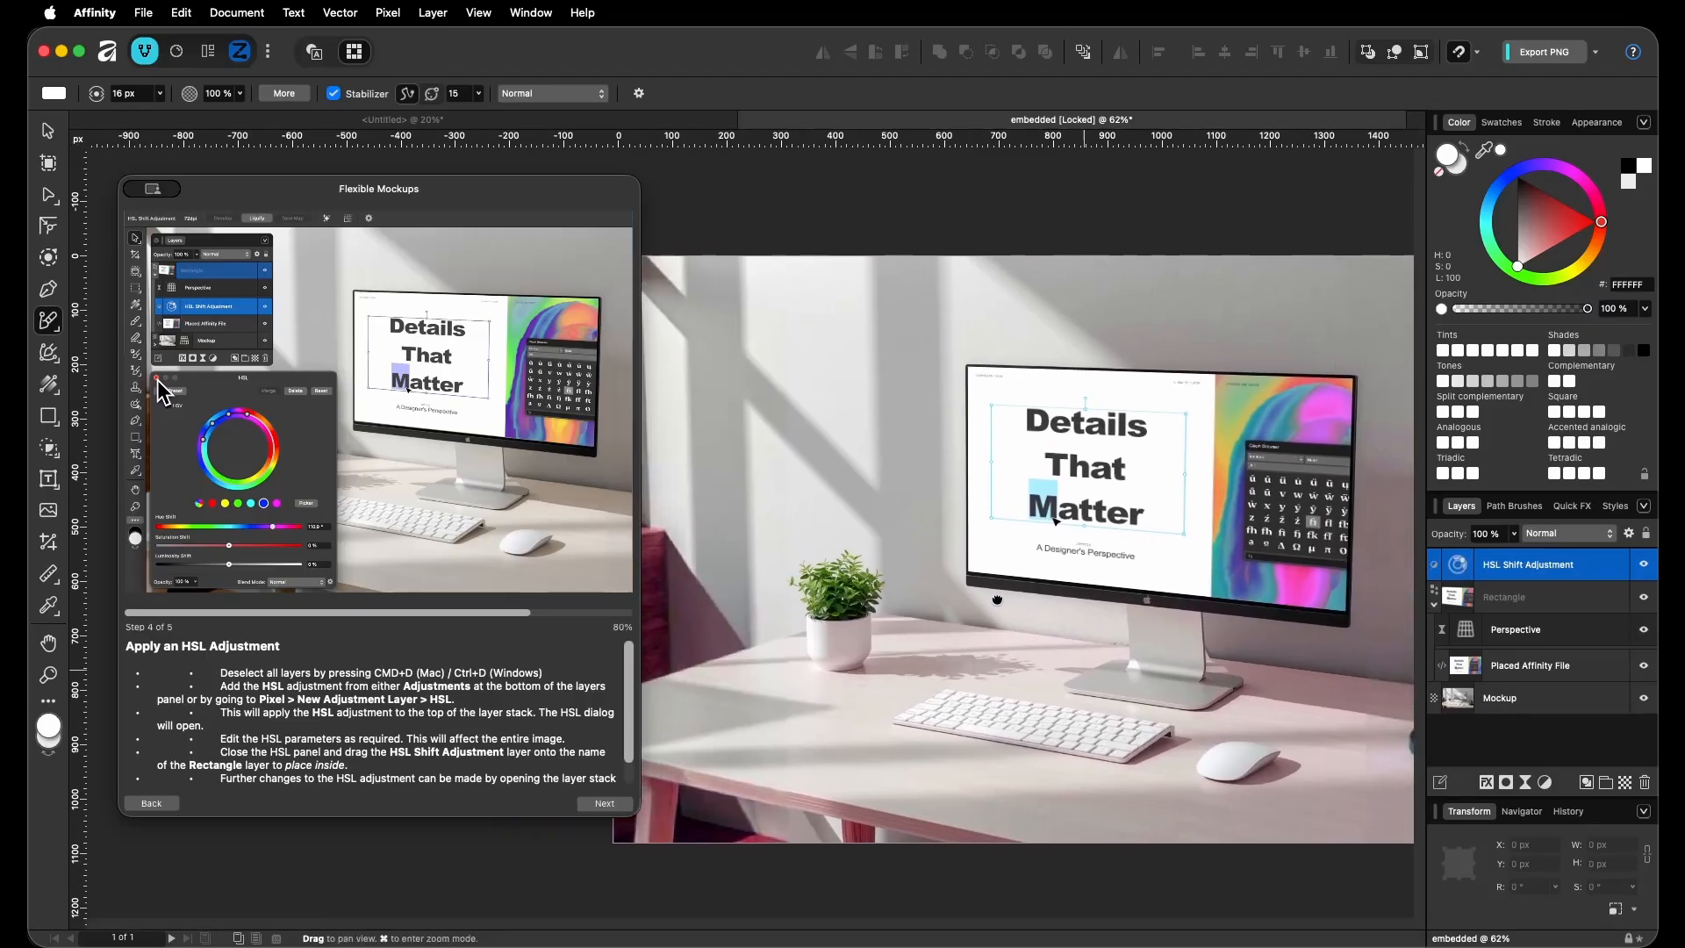
scroll(766, 604, right, 4)
scroll(766, 604, up, 1)
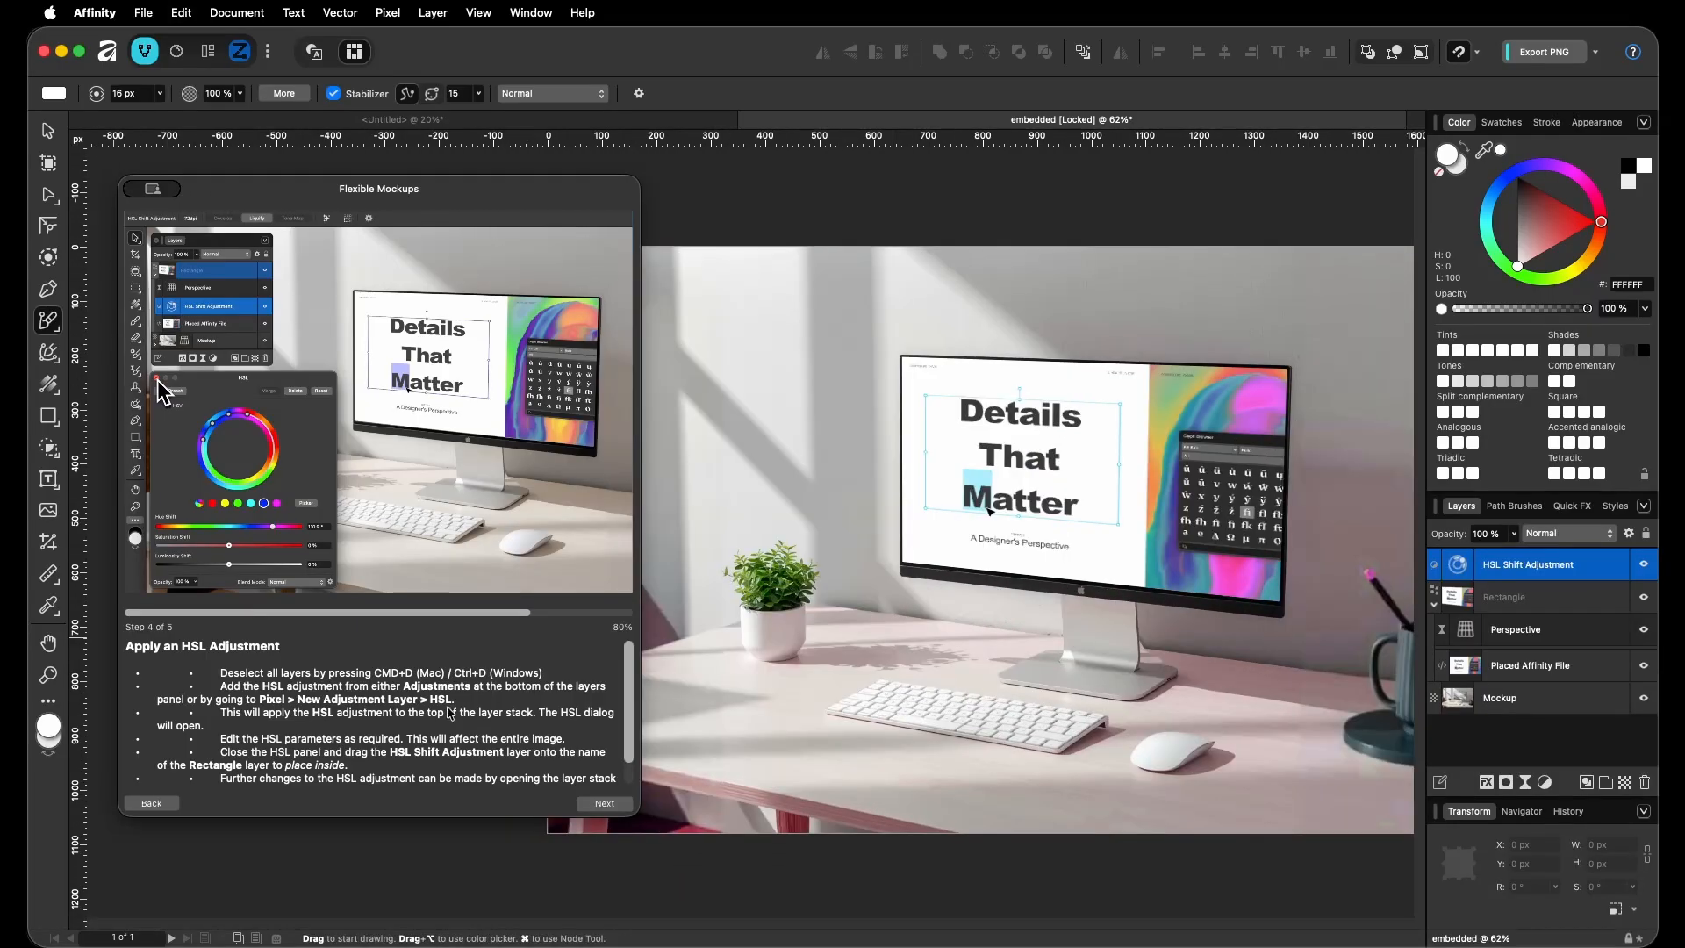
click(581, 803)
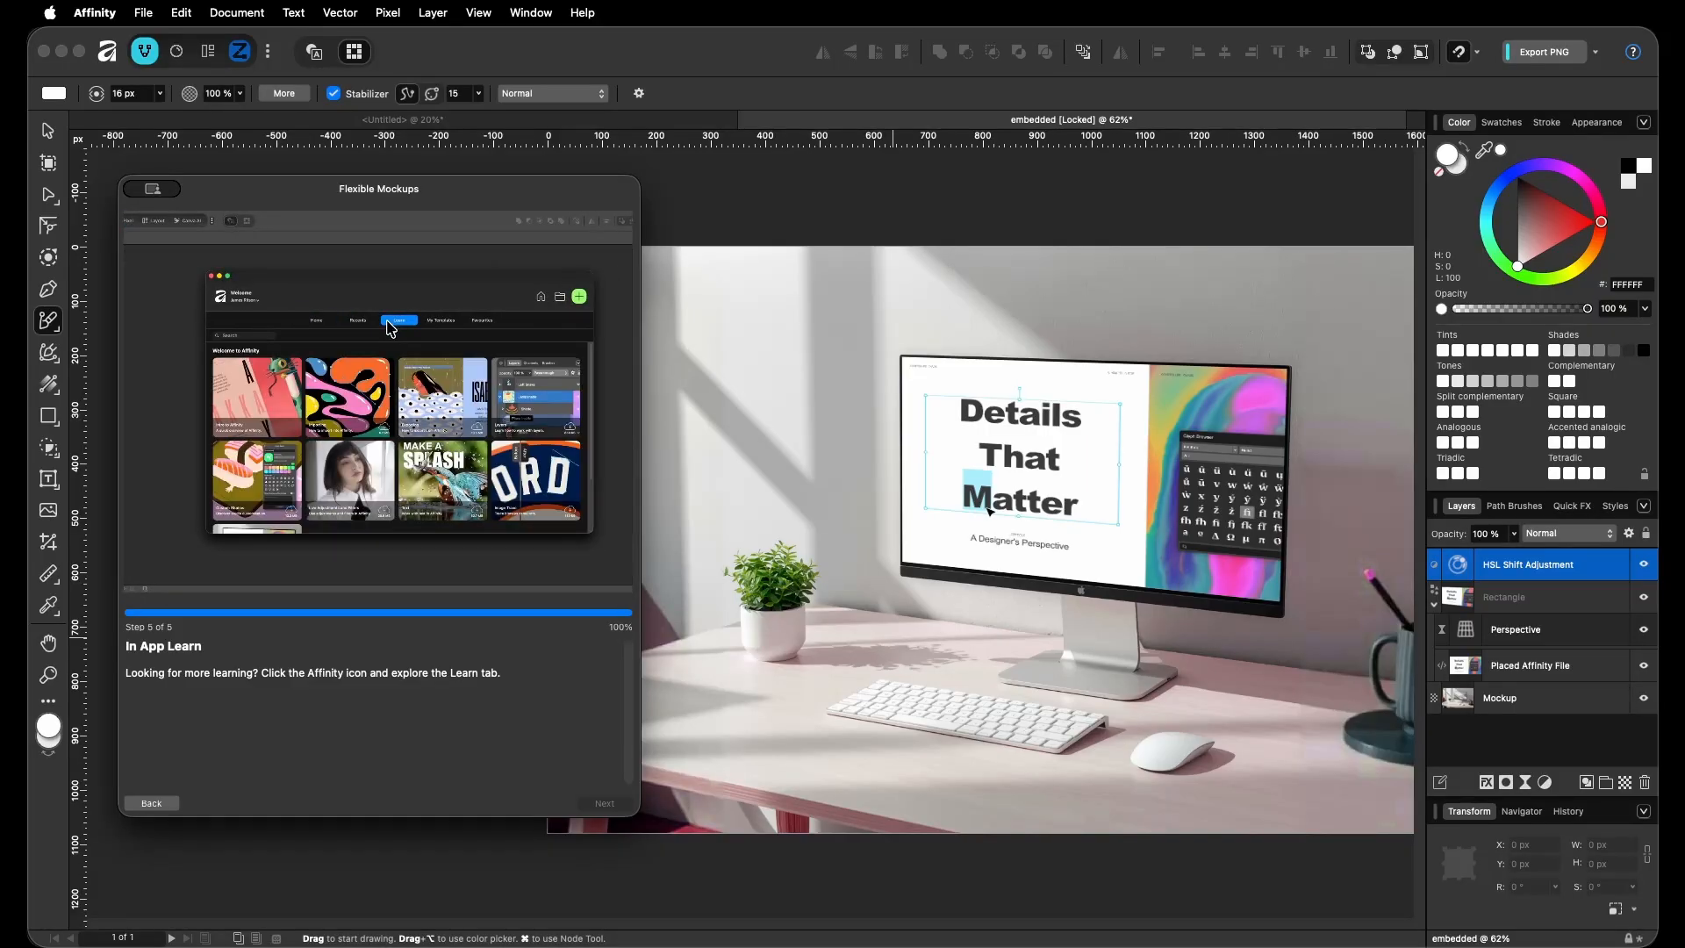
click(156, 192)
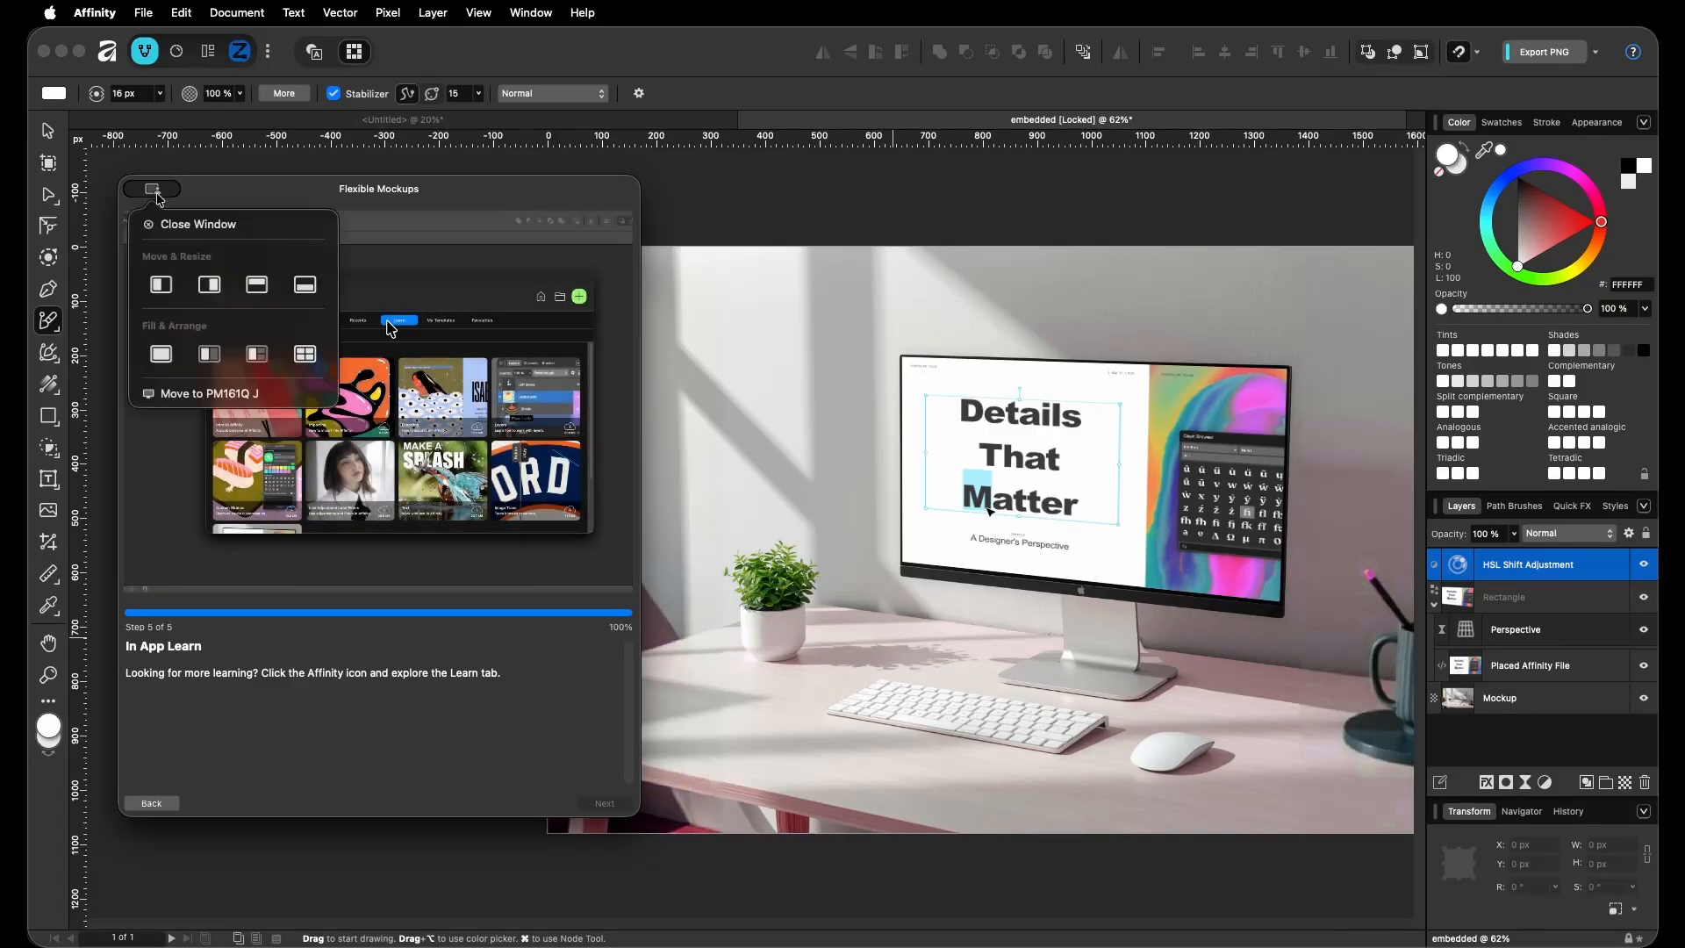
click(154, 223)
Look over the Learn page's lessons in the welcome window, and close the window
click(107, 53)
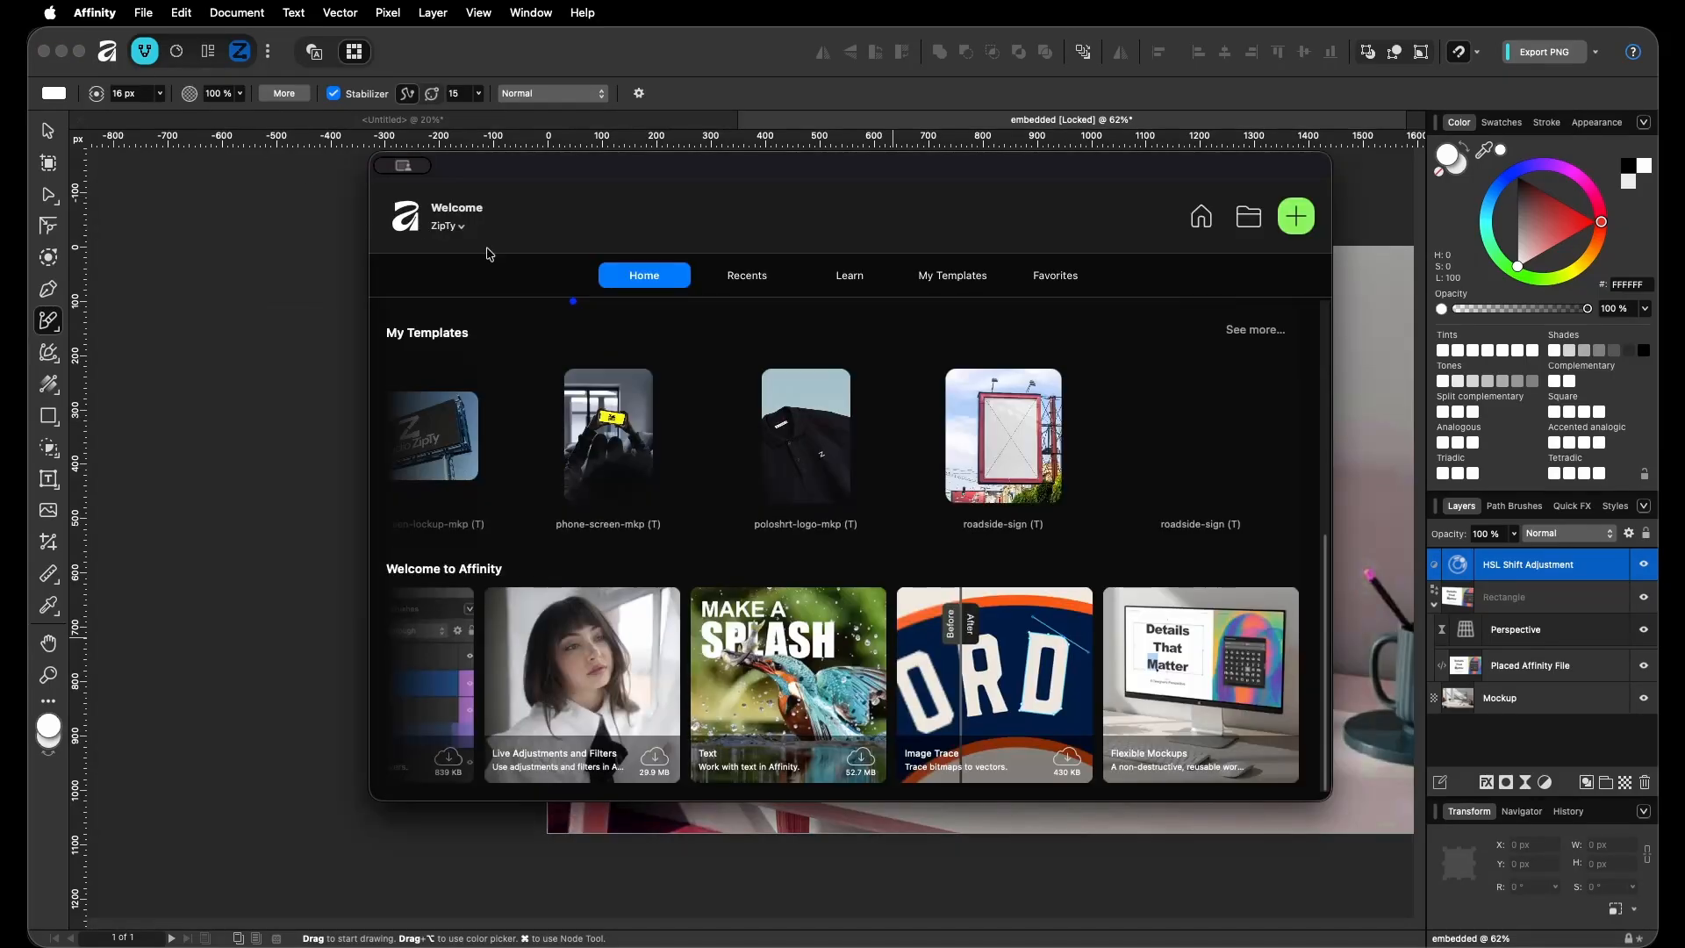
click(830, 279)
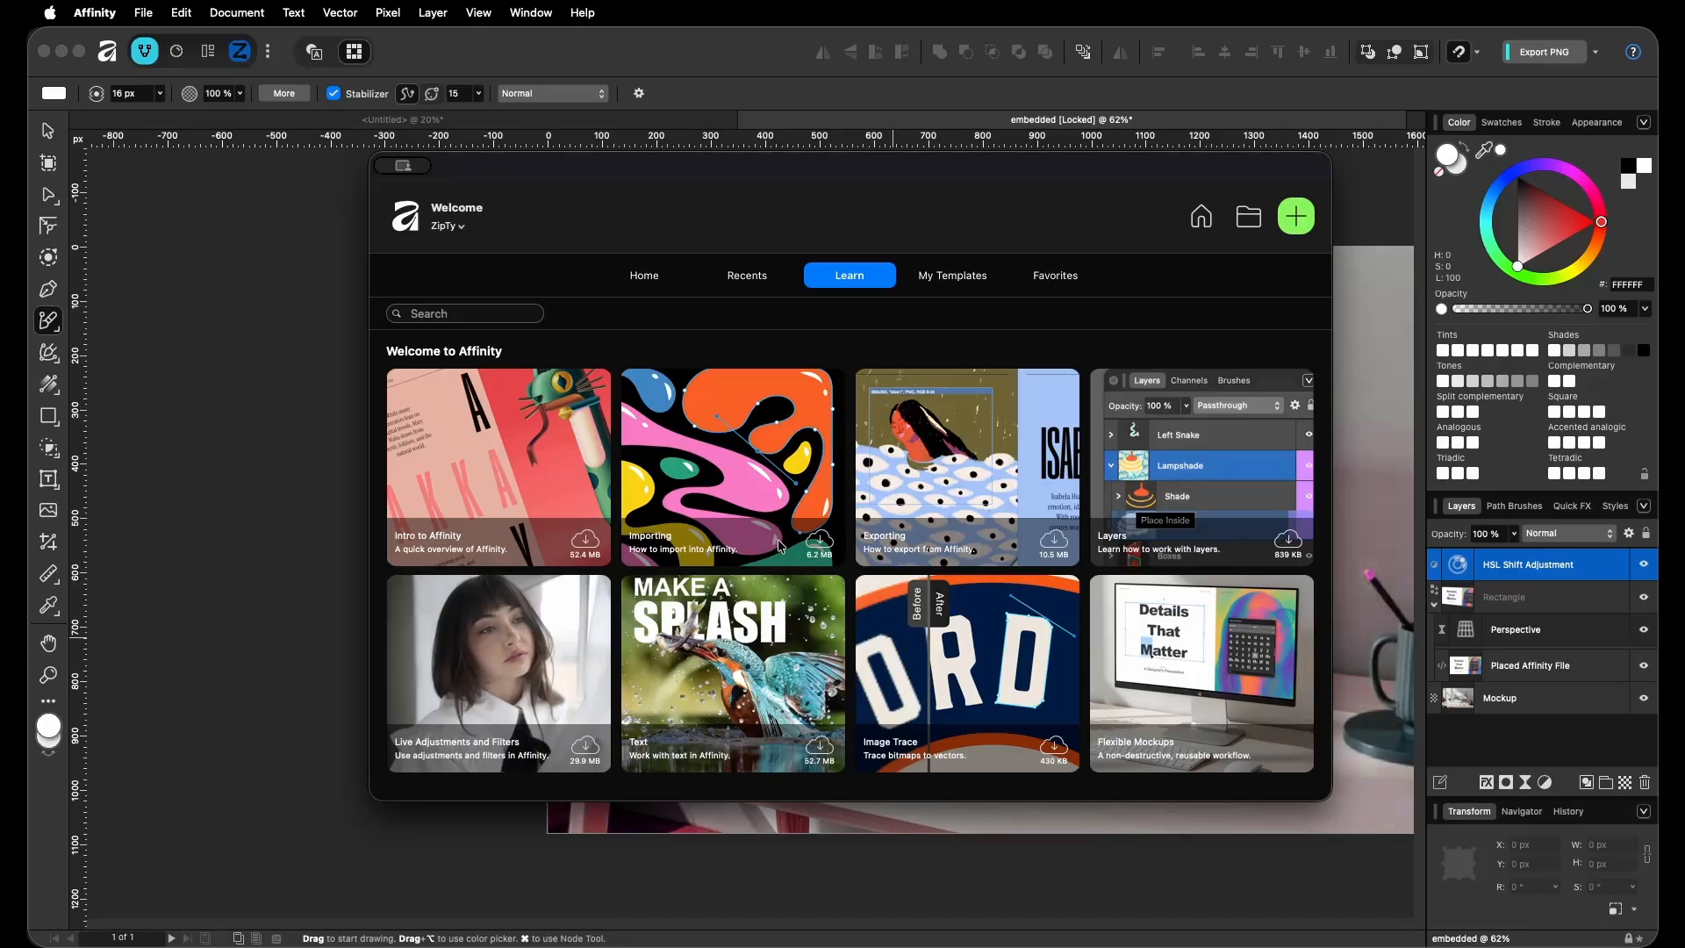
click(403, 162)
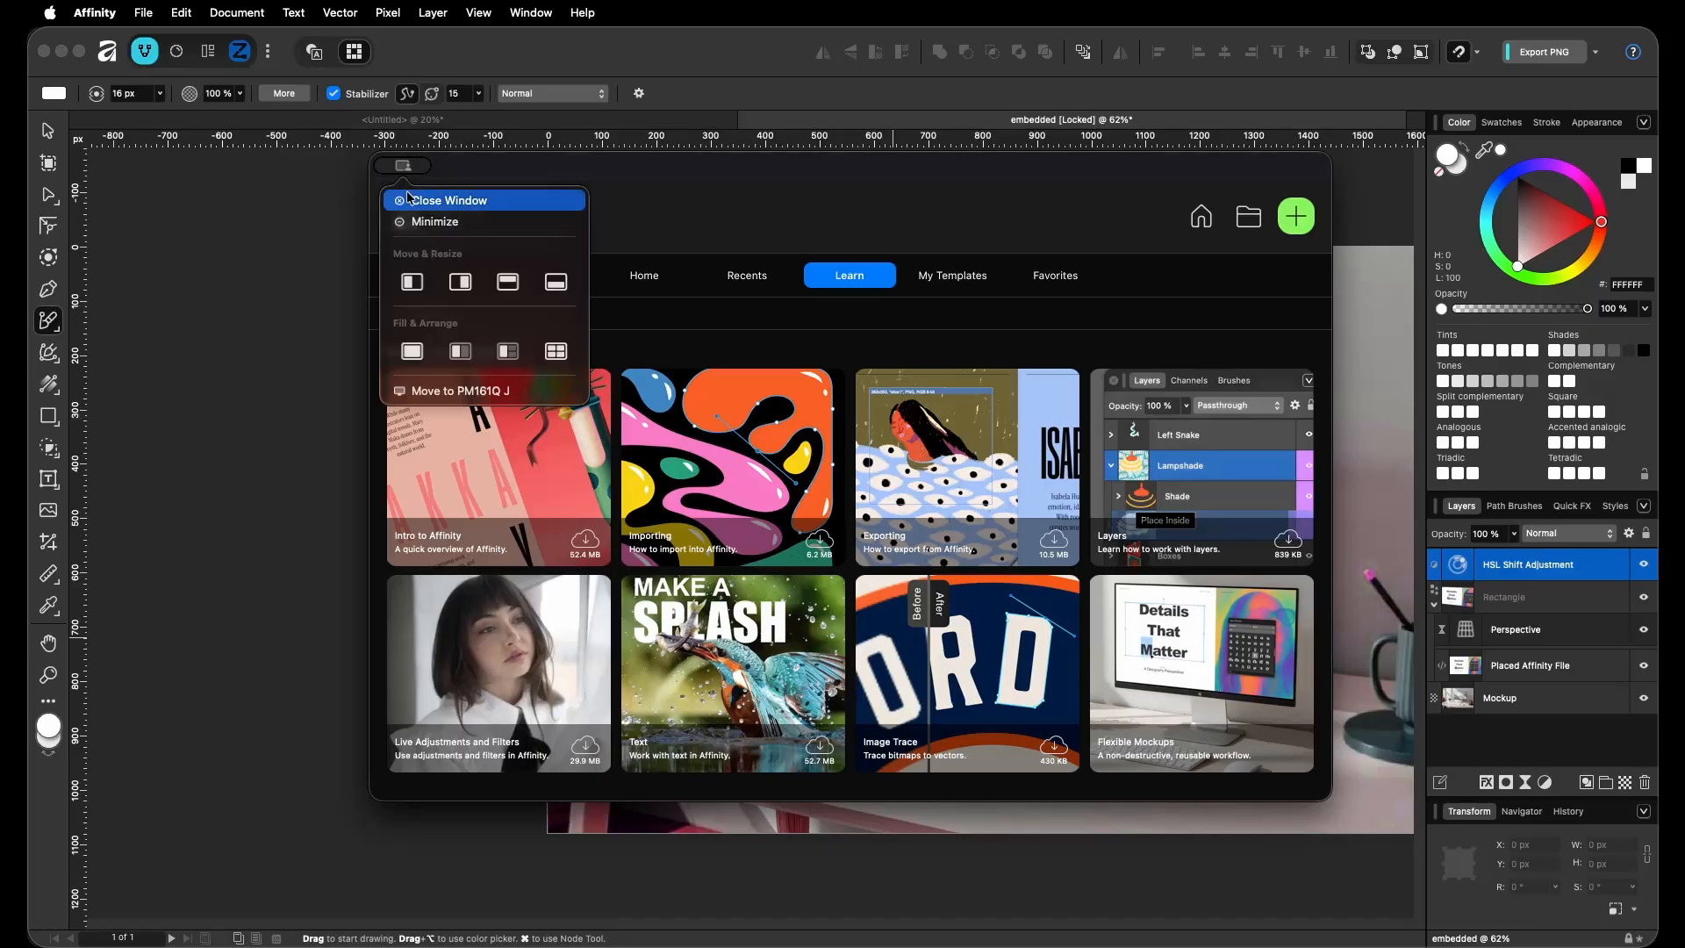
click(462, 196)
Return to the embedded mockup document with the whole scene in view and activate the Move tool for the Placed Affinity File layer
drag(990, 510, 746, 516)
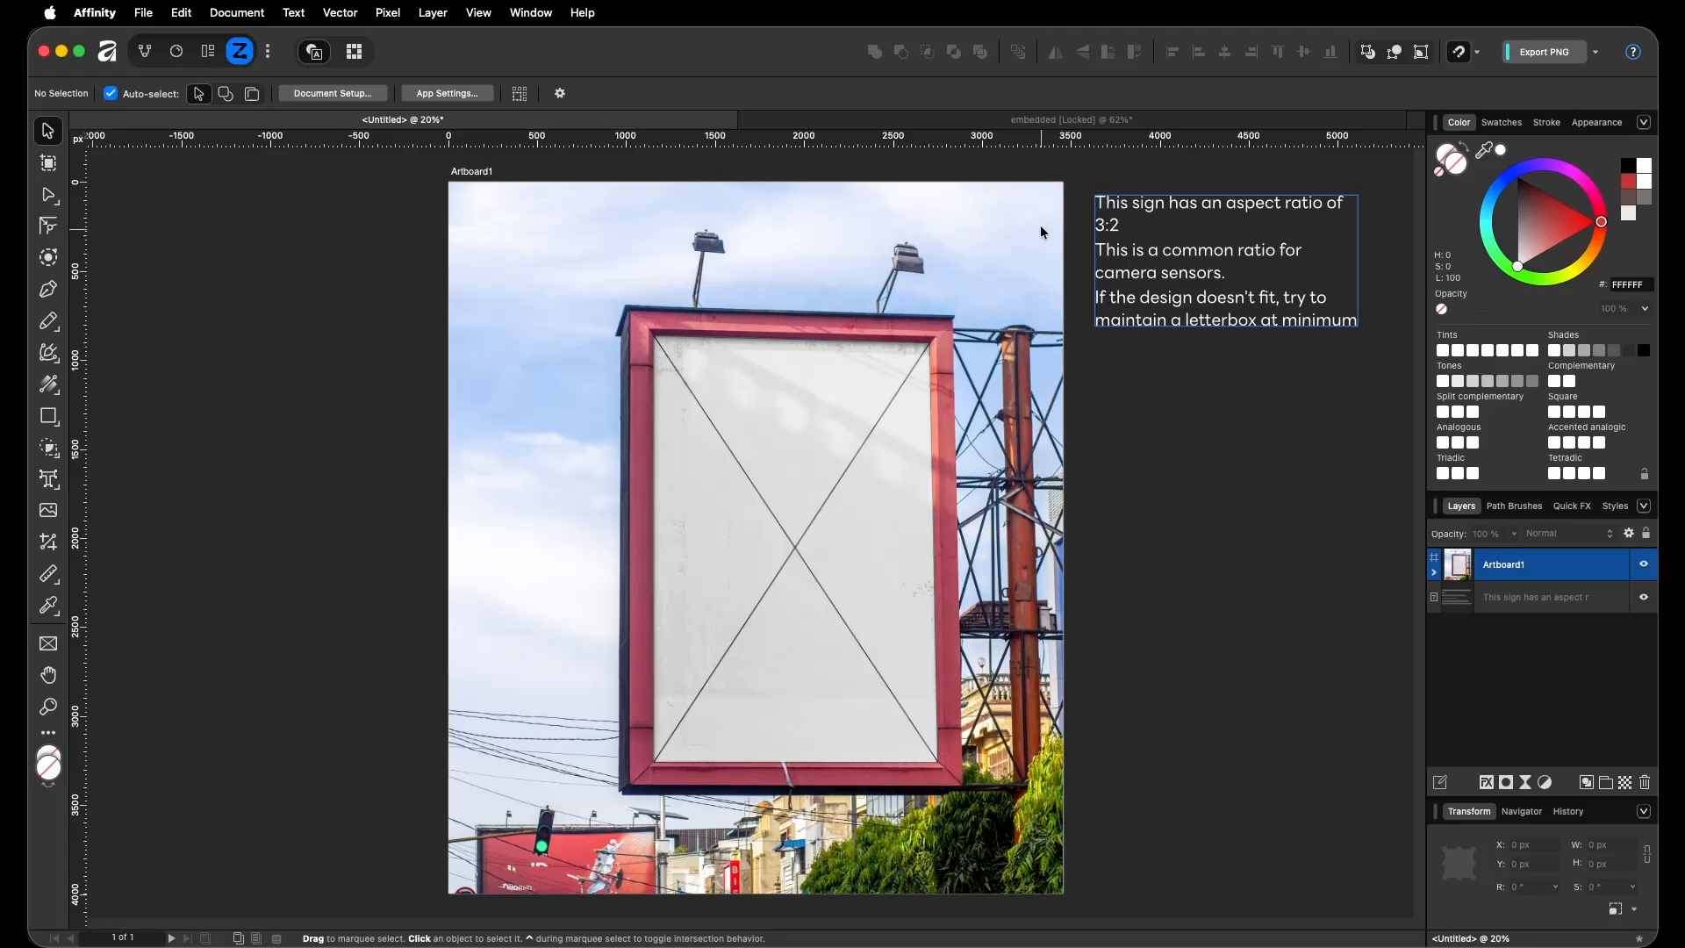
click(1093, 122)
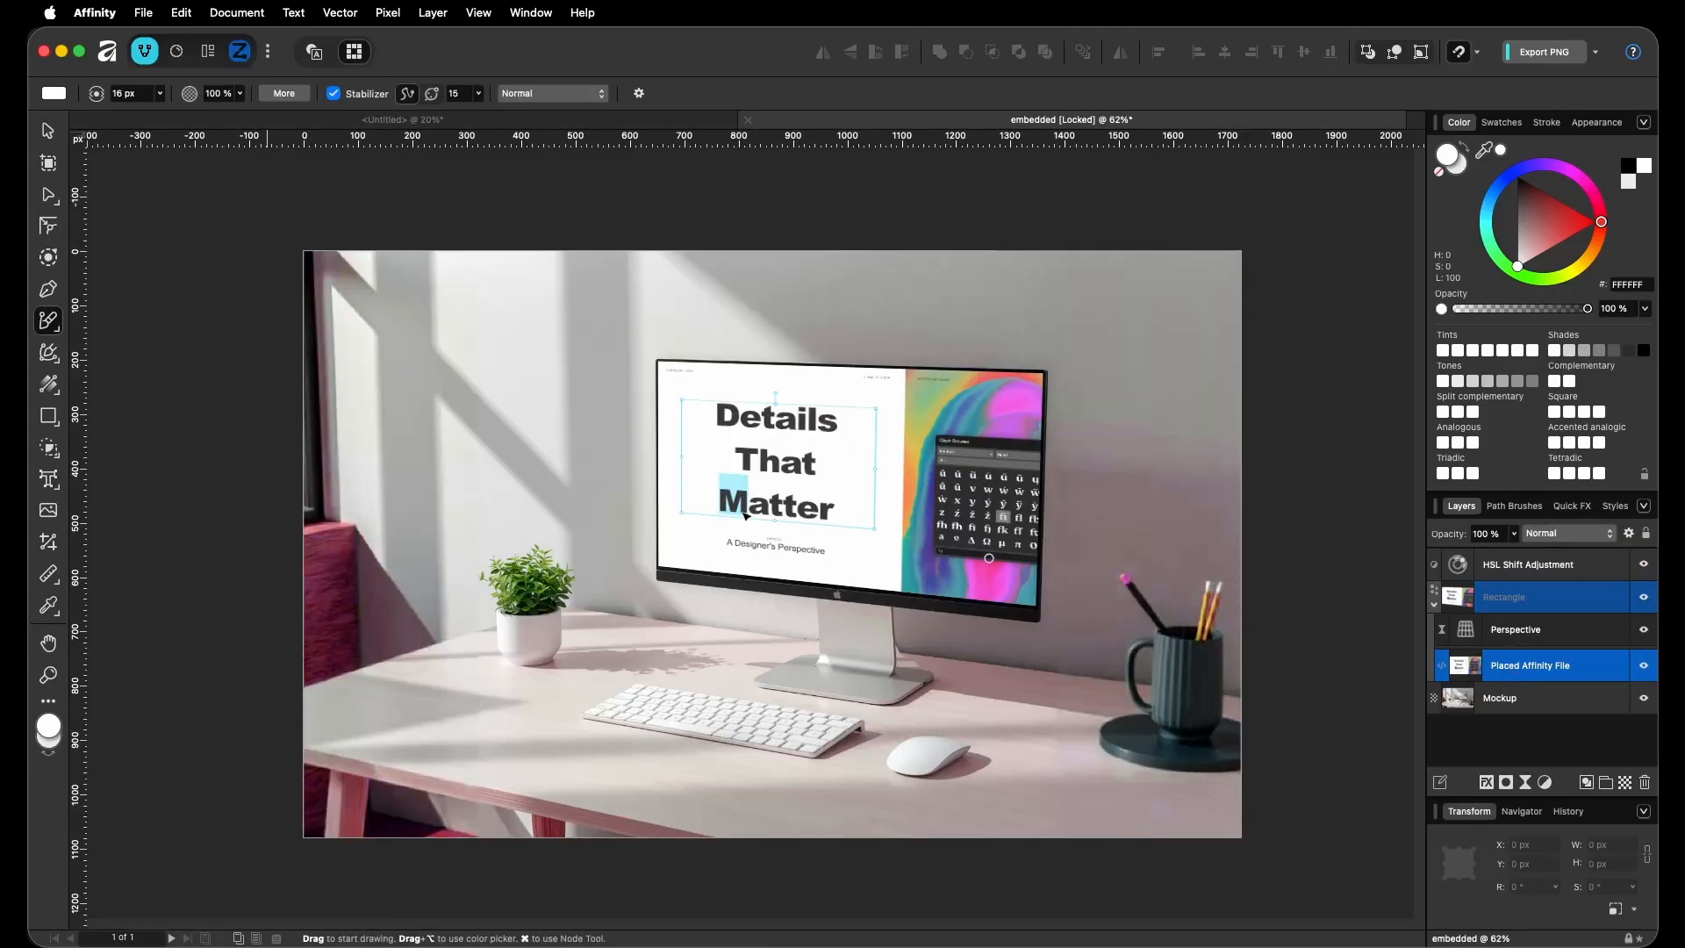
key(v)
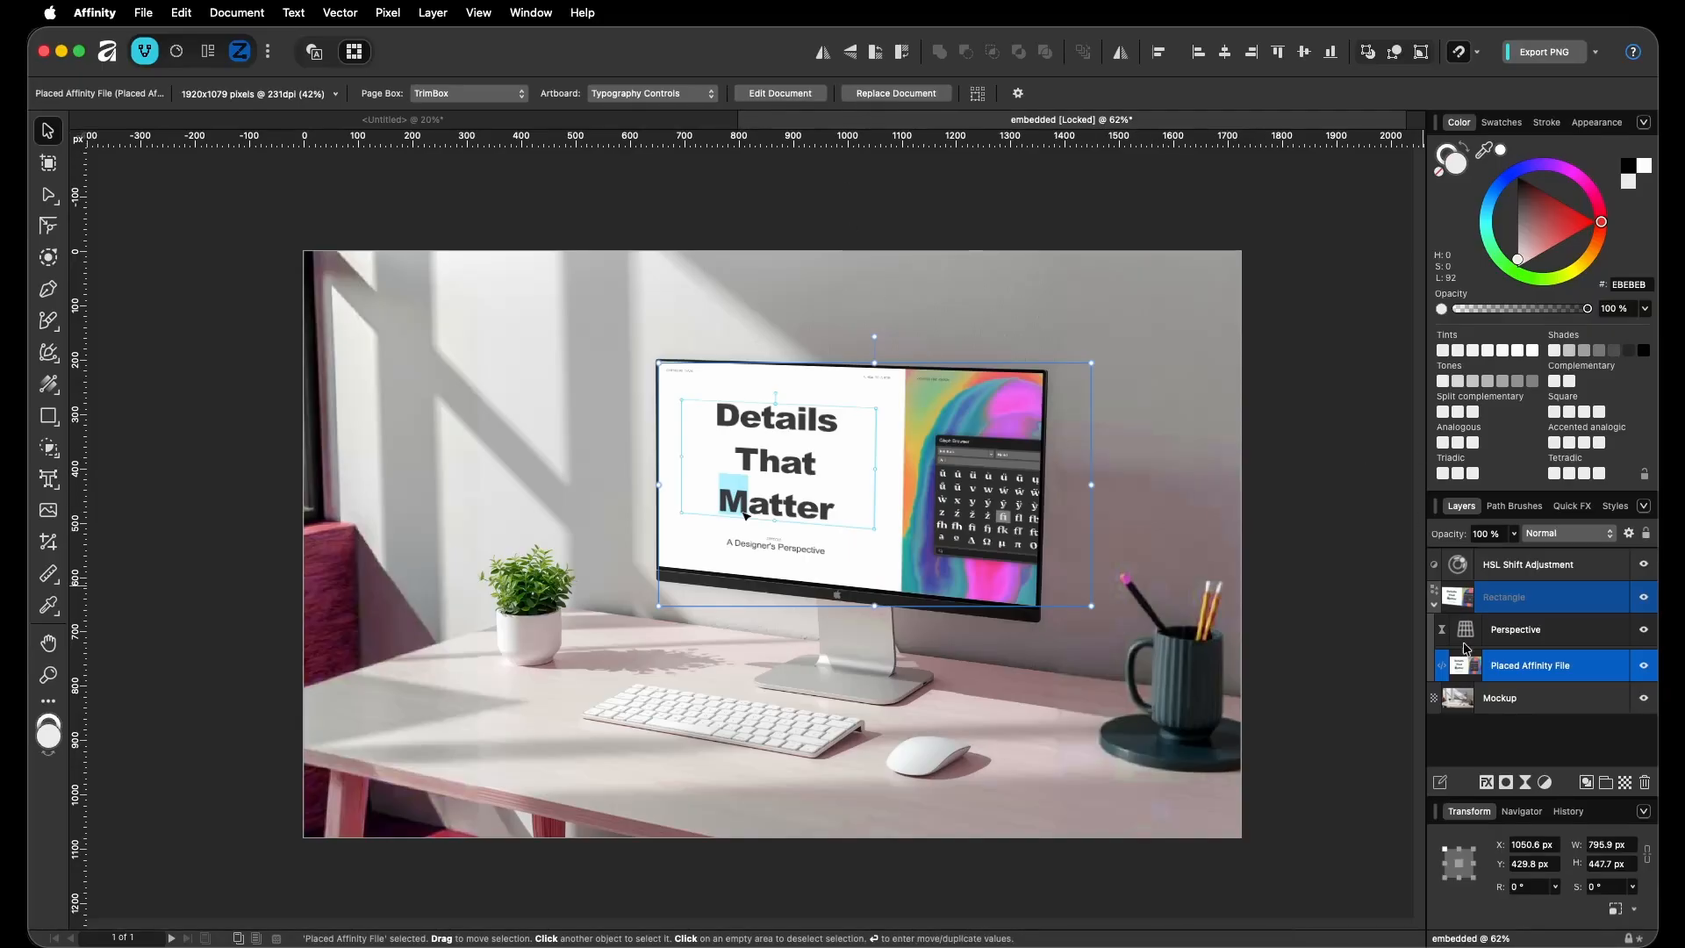
Switch to the untitled billboard mockup document and place 103-poster.af inside the DESIGN HERE picture frame
key(ctrl+Tab)
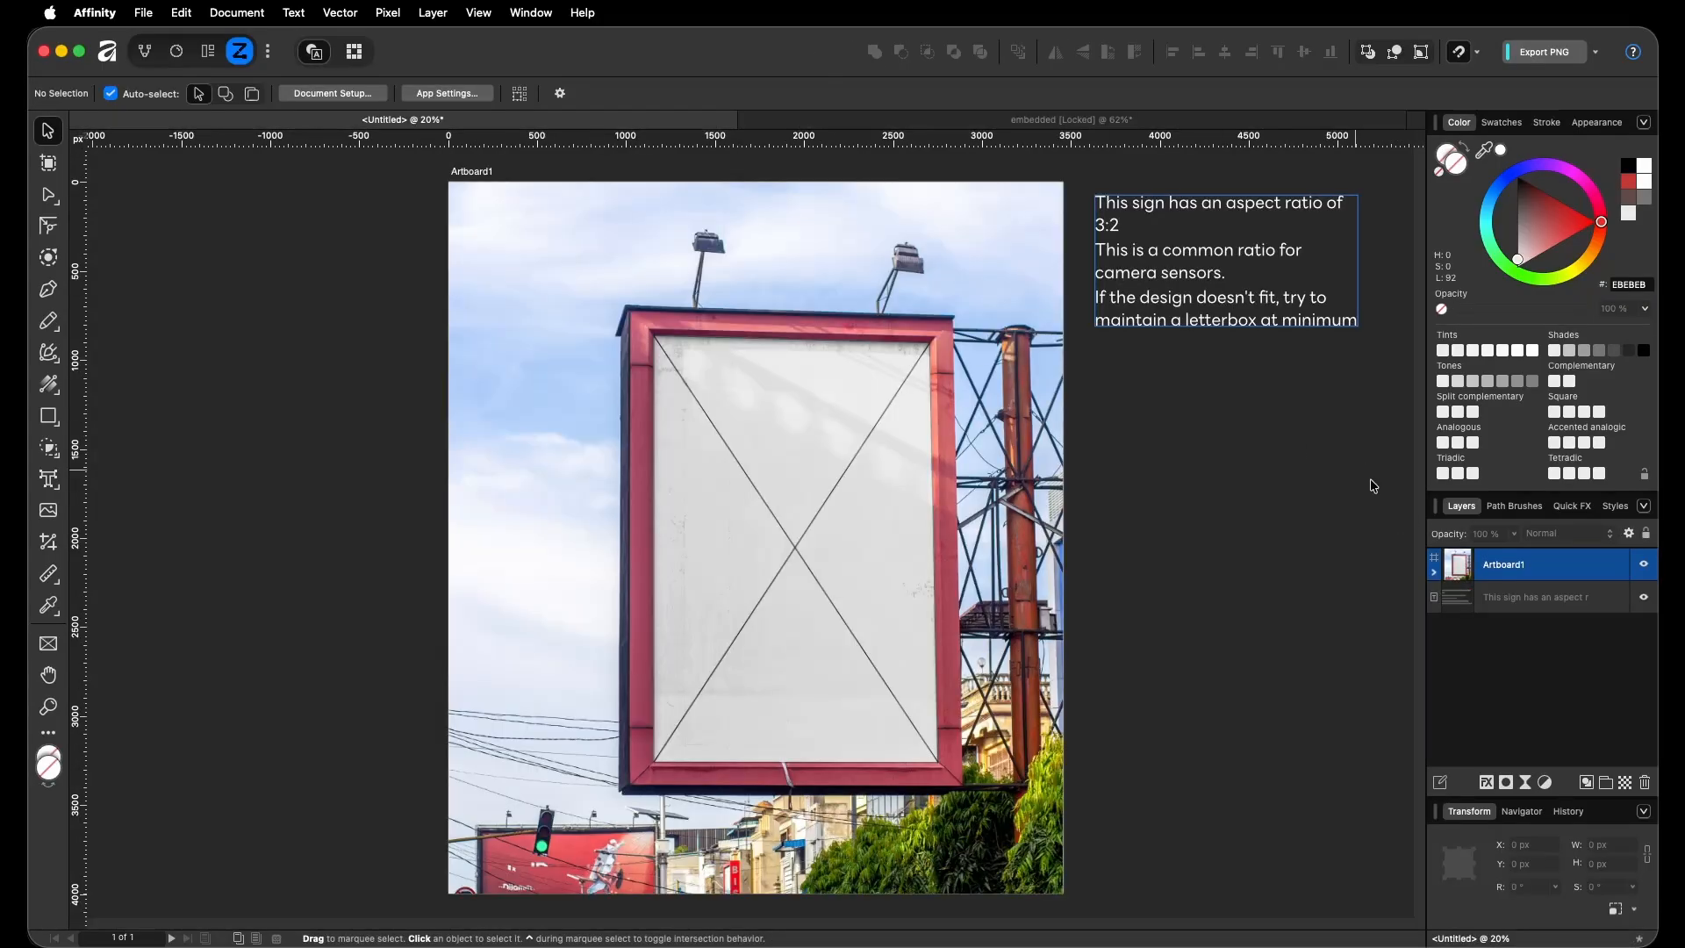
click(1434, 571)
click(1545, 634)
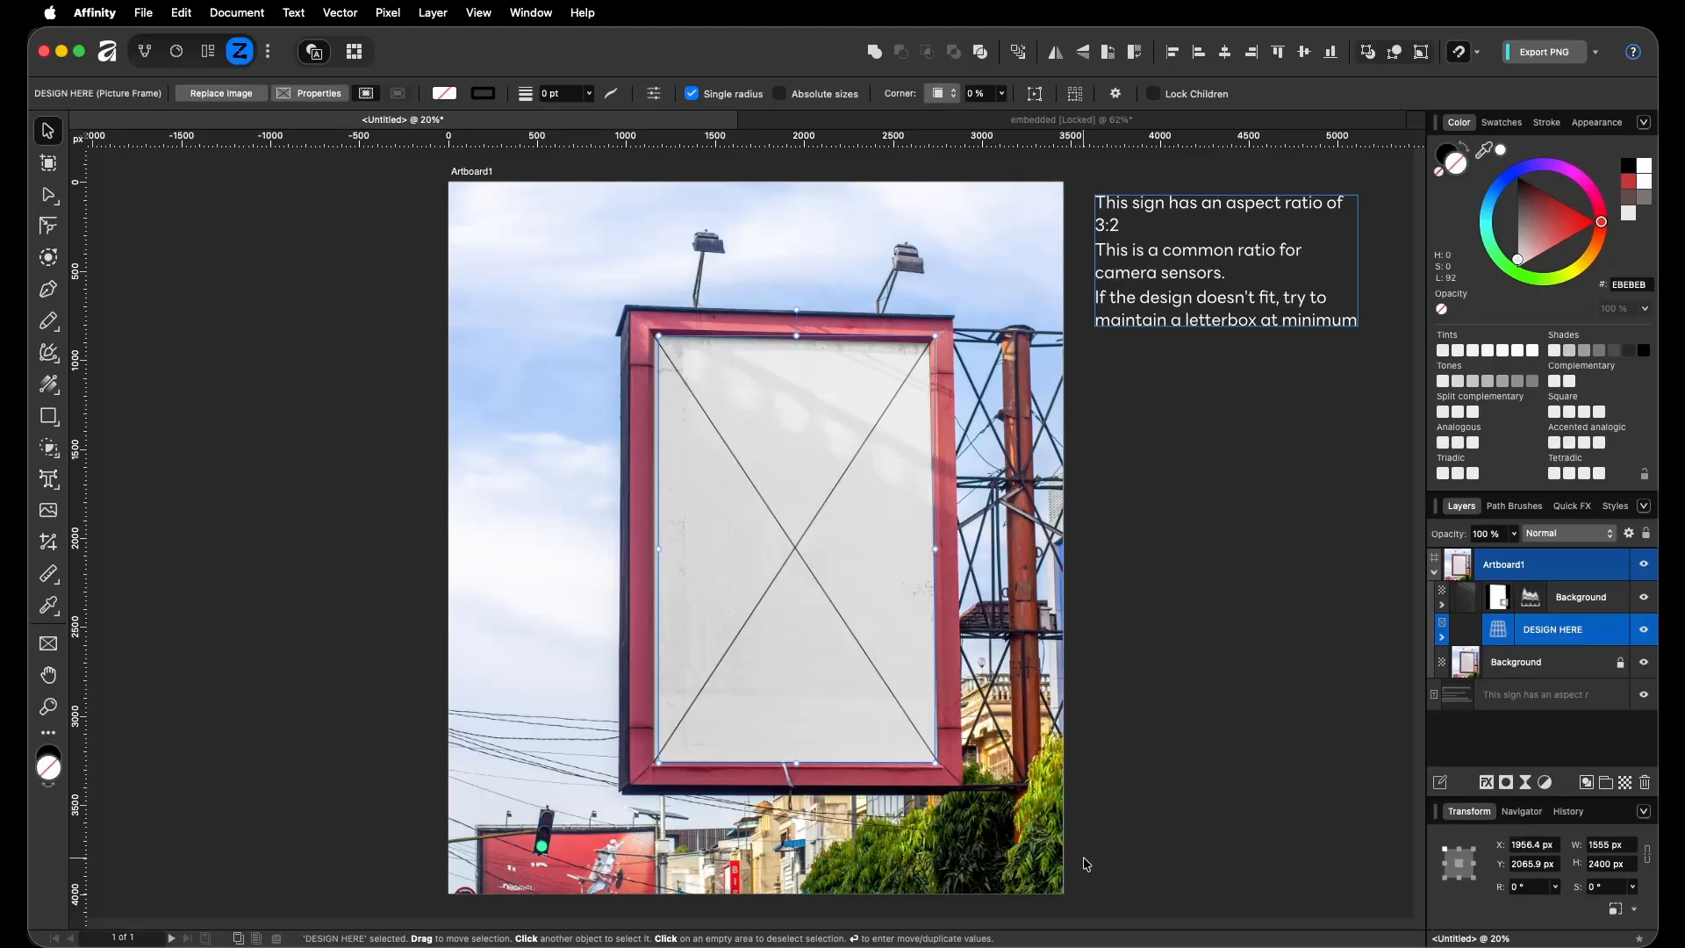
drag(1550, 364, 794, 573)
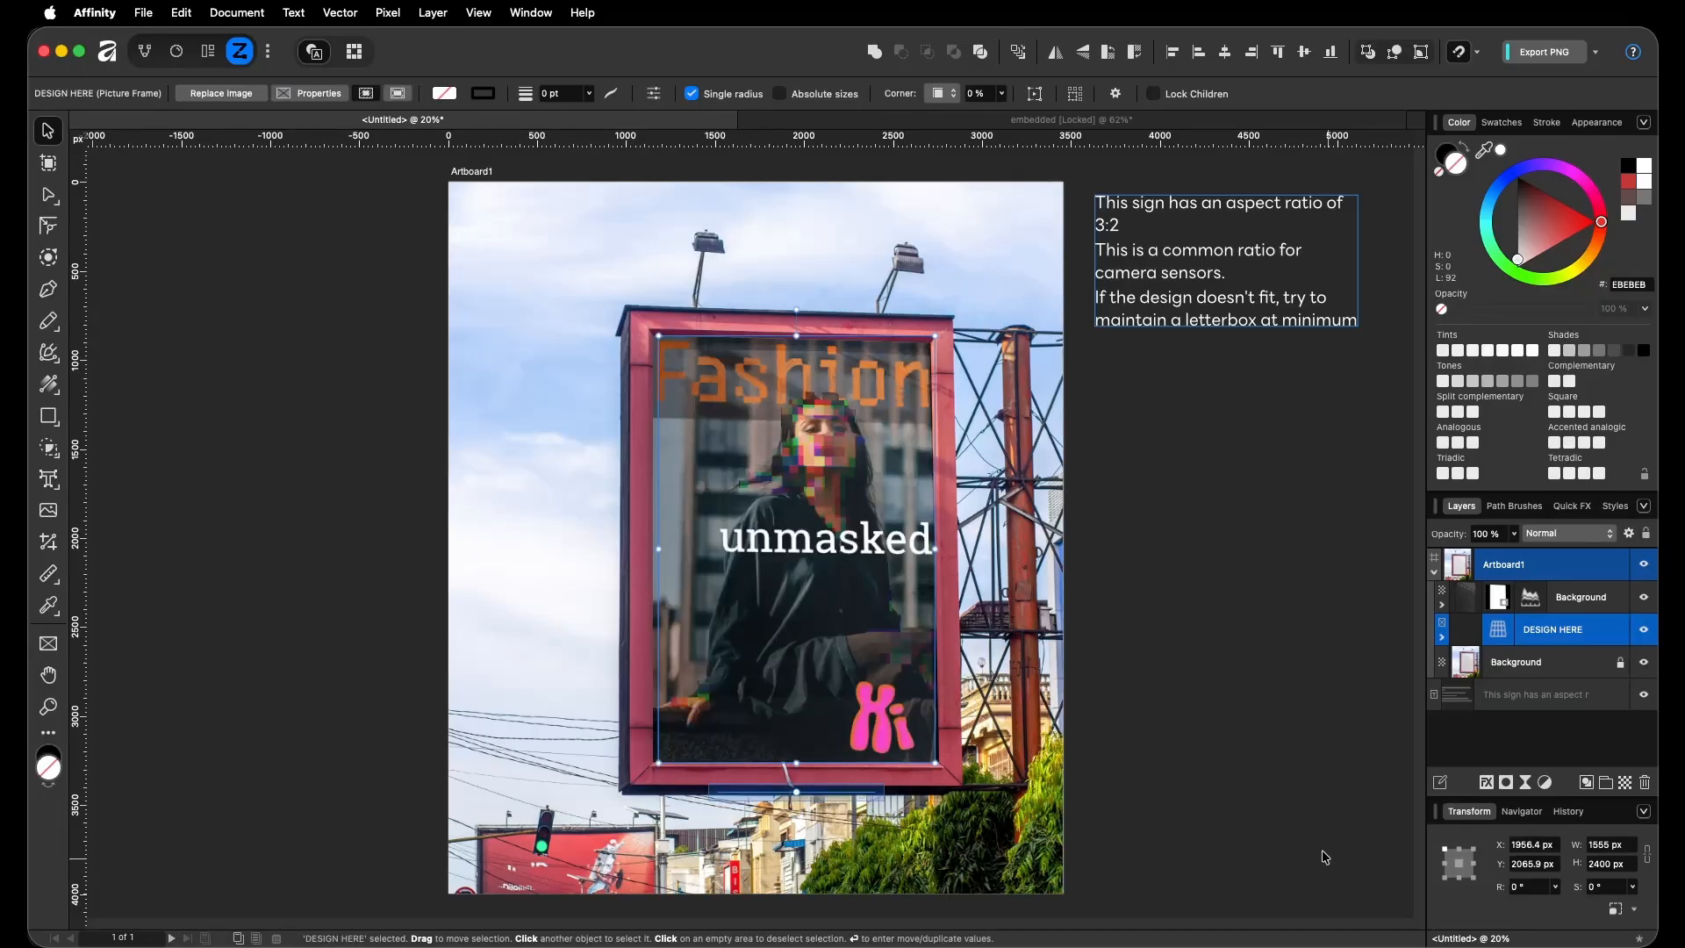
Open the embedded 103-poster.af for editing, move its "unmasked" text down and to the left, and return to the billboard mockup
click(1143, 693)
click(1442, 637)
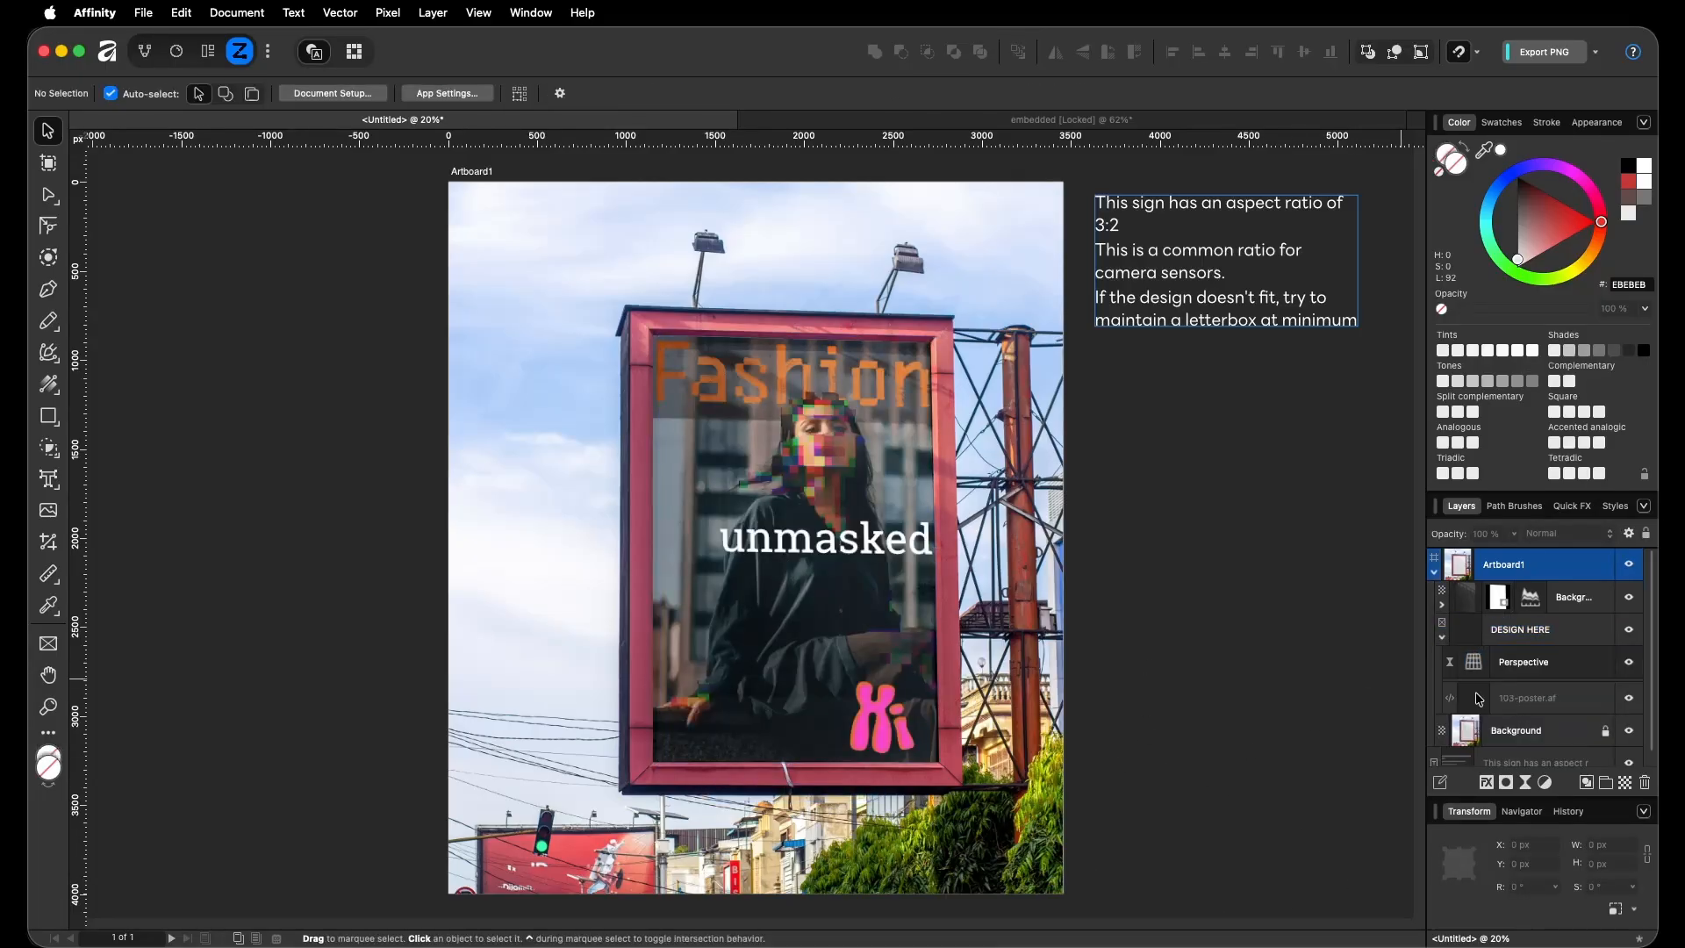
double_click(1480, 699)
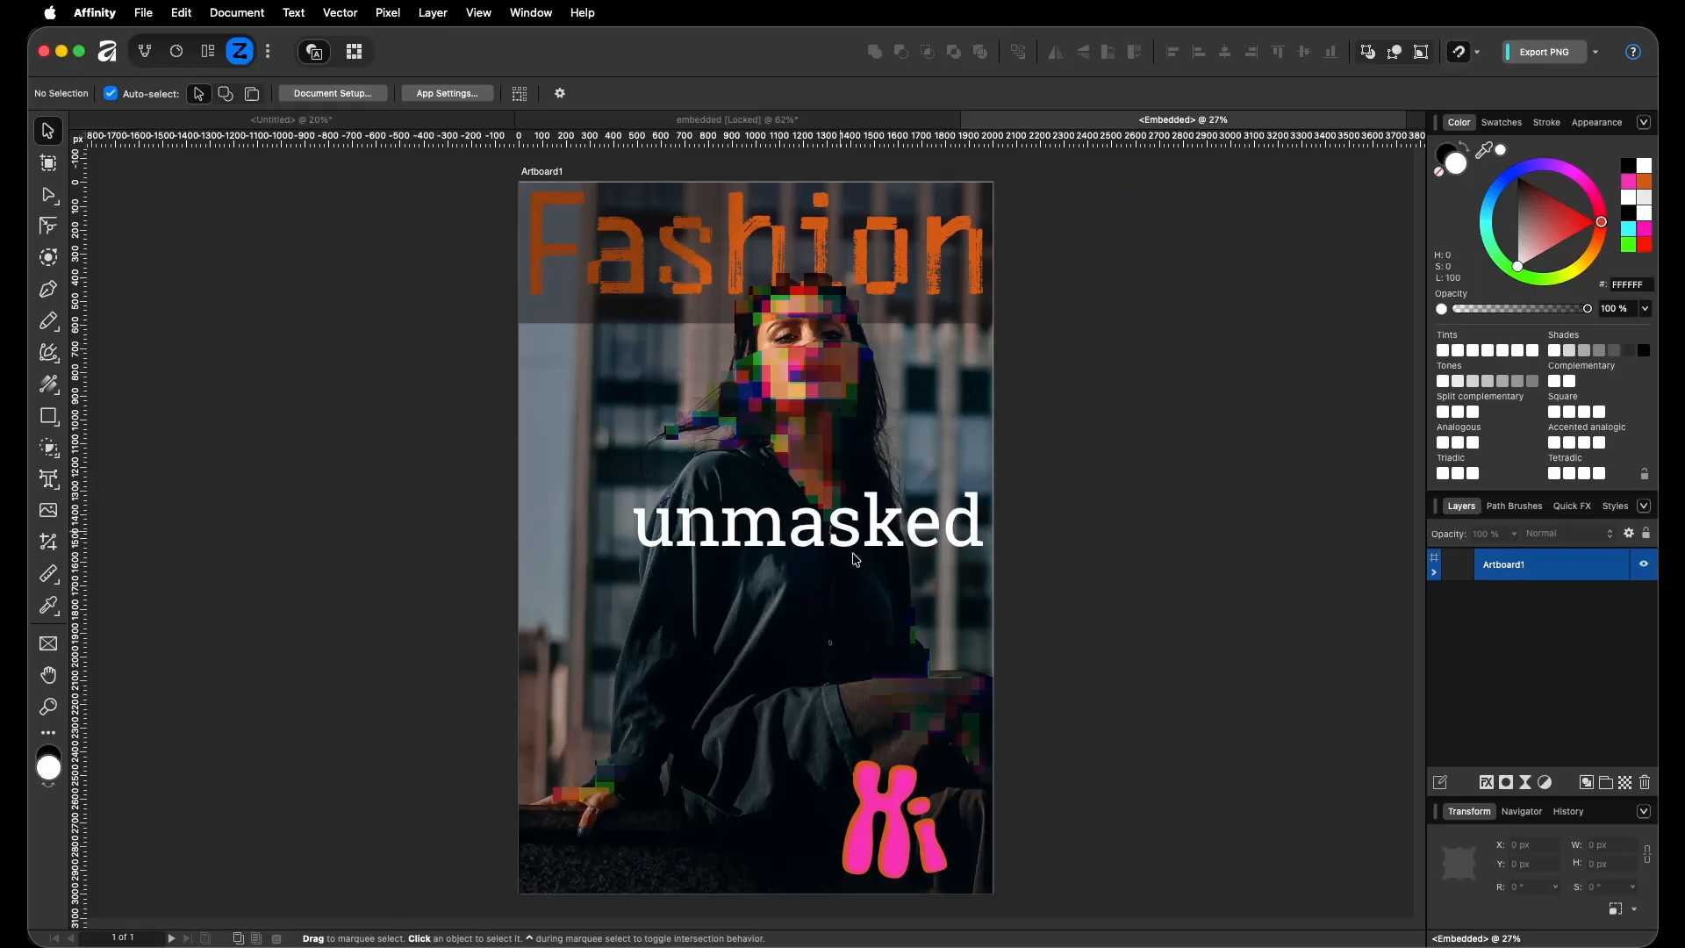
drag(856, 559, 812, 635)
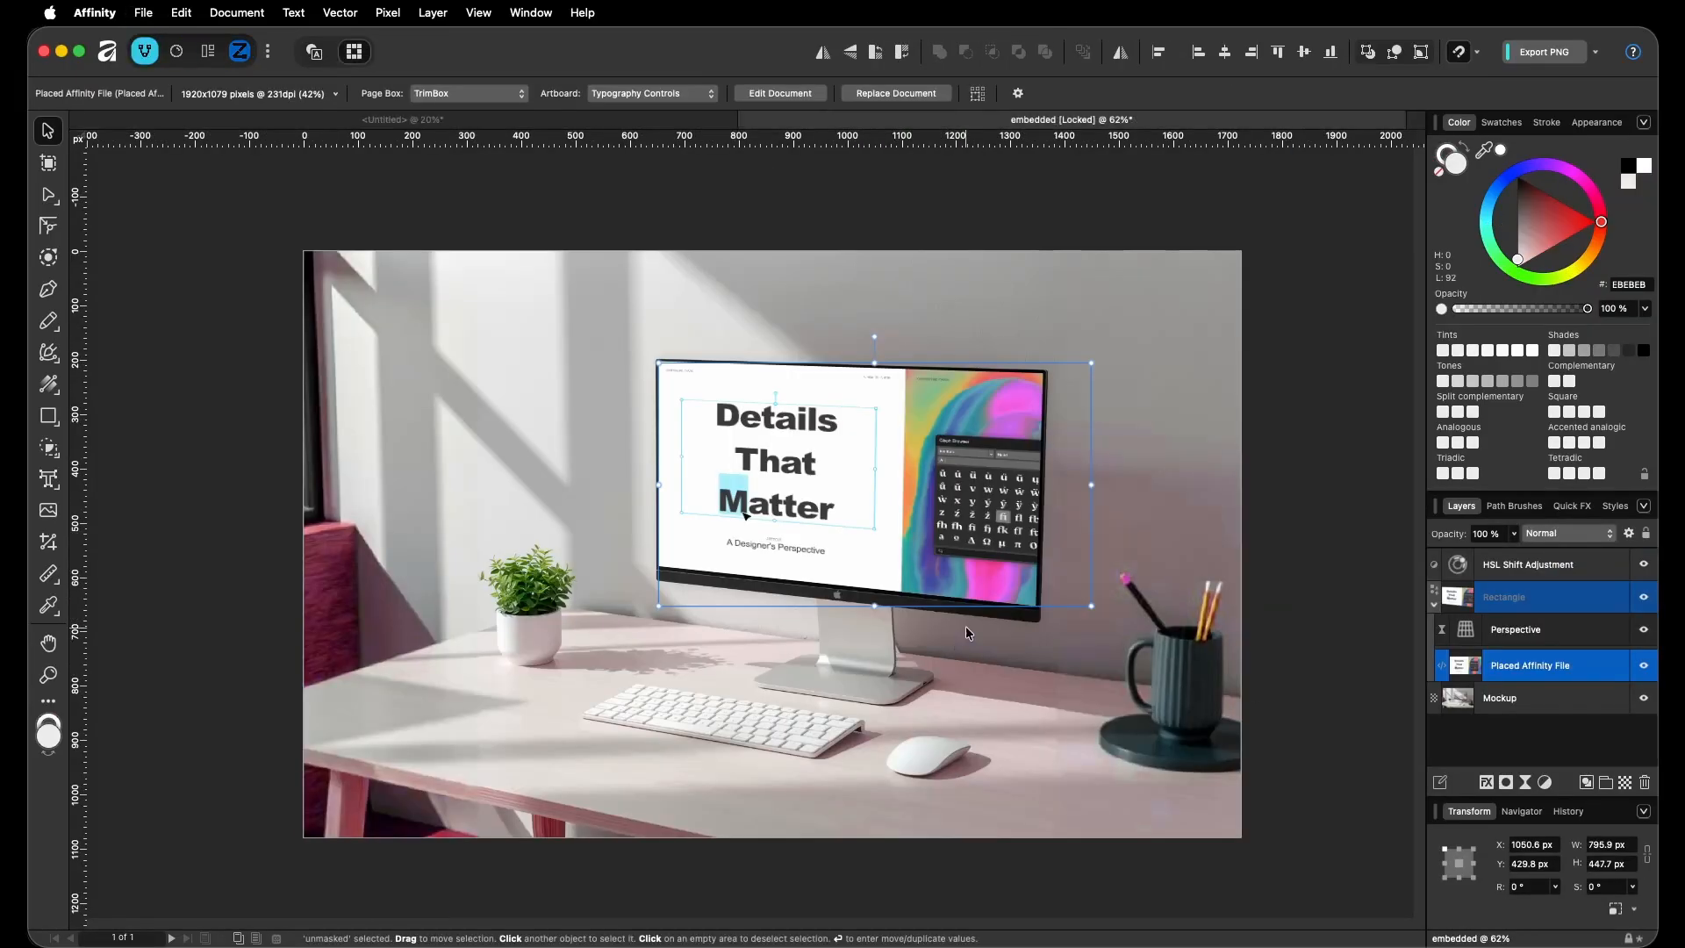
click(583, 120)
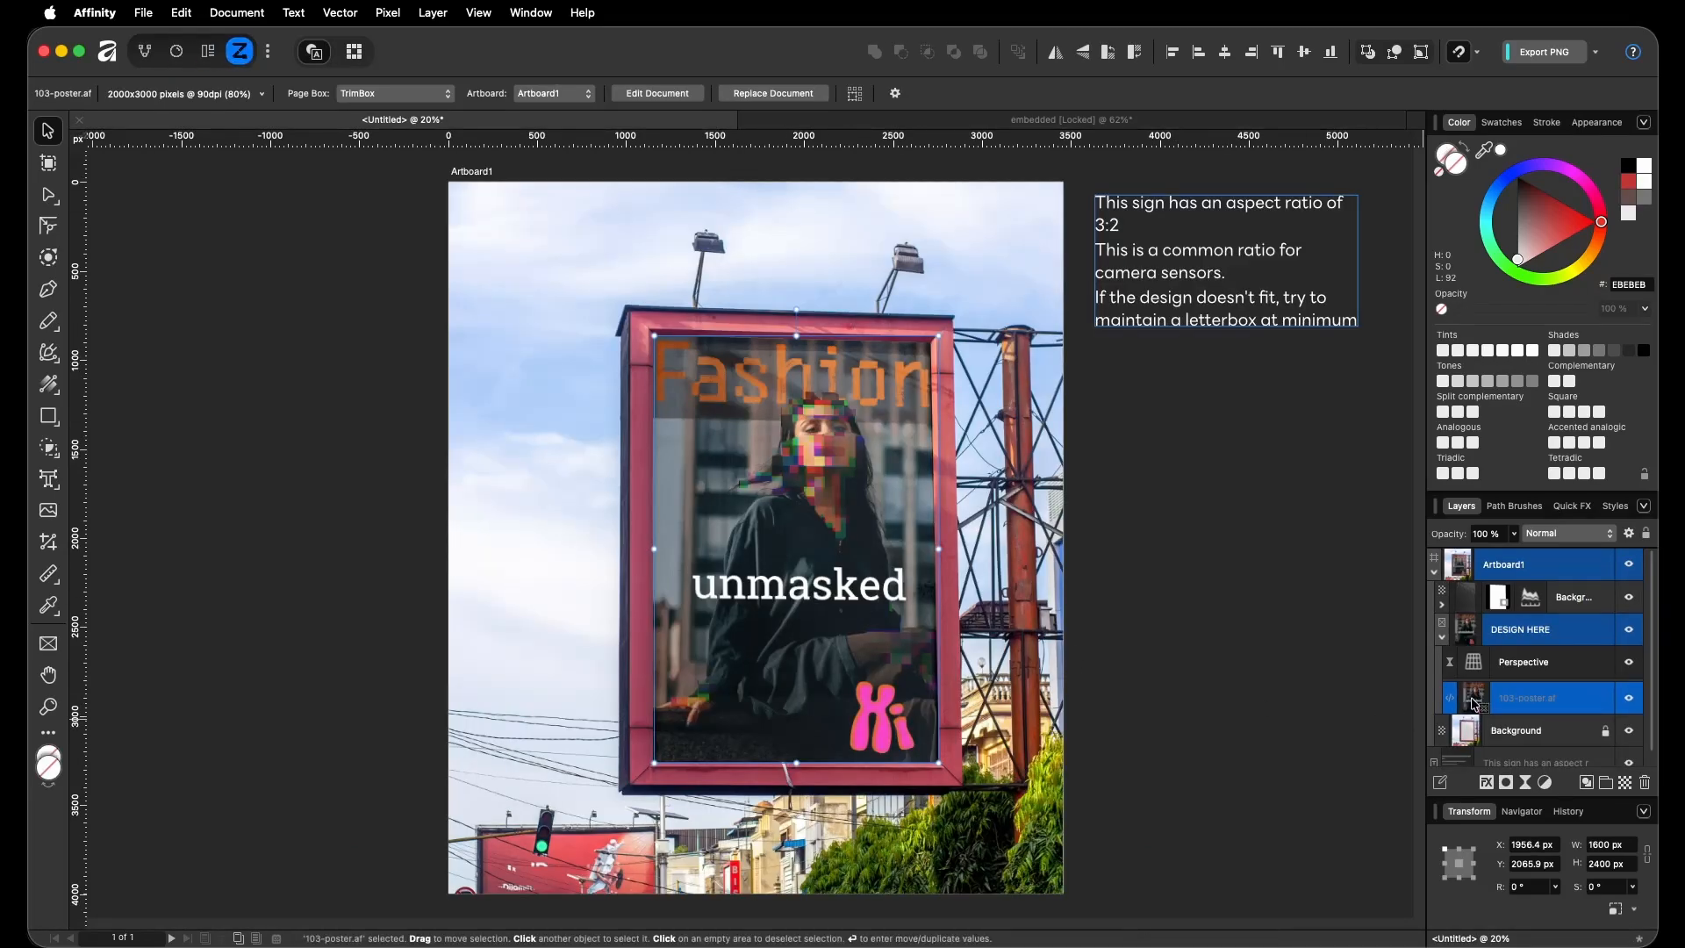
Collapse the DESIGN HERE layer, switch to the embedded monitor mockup document and select its Mockup layer
click(1177, 677)
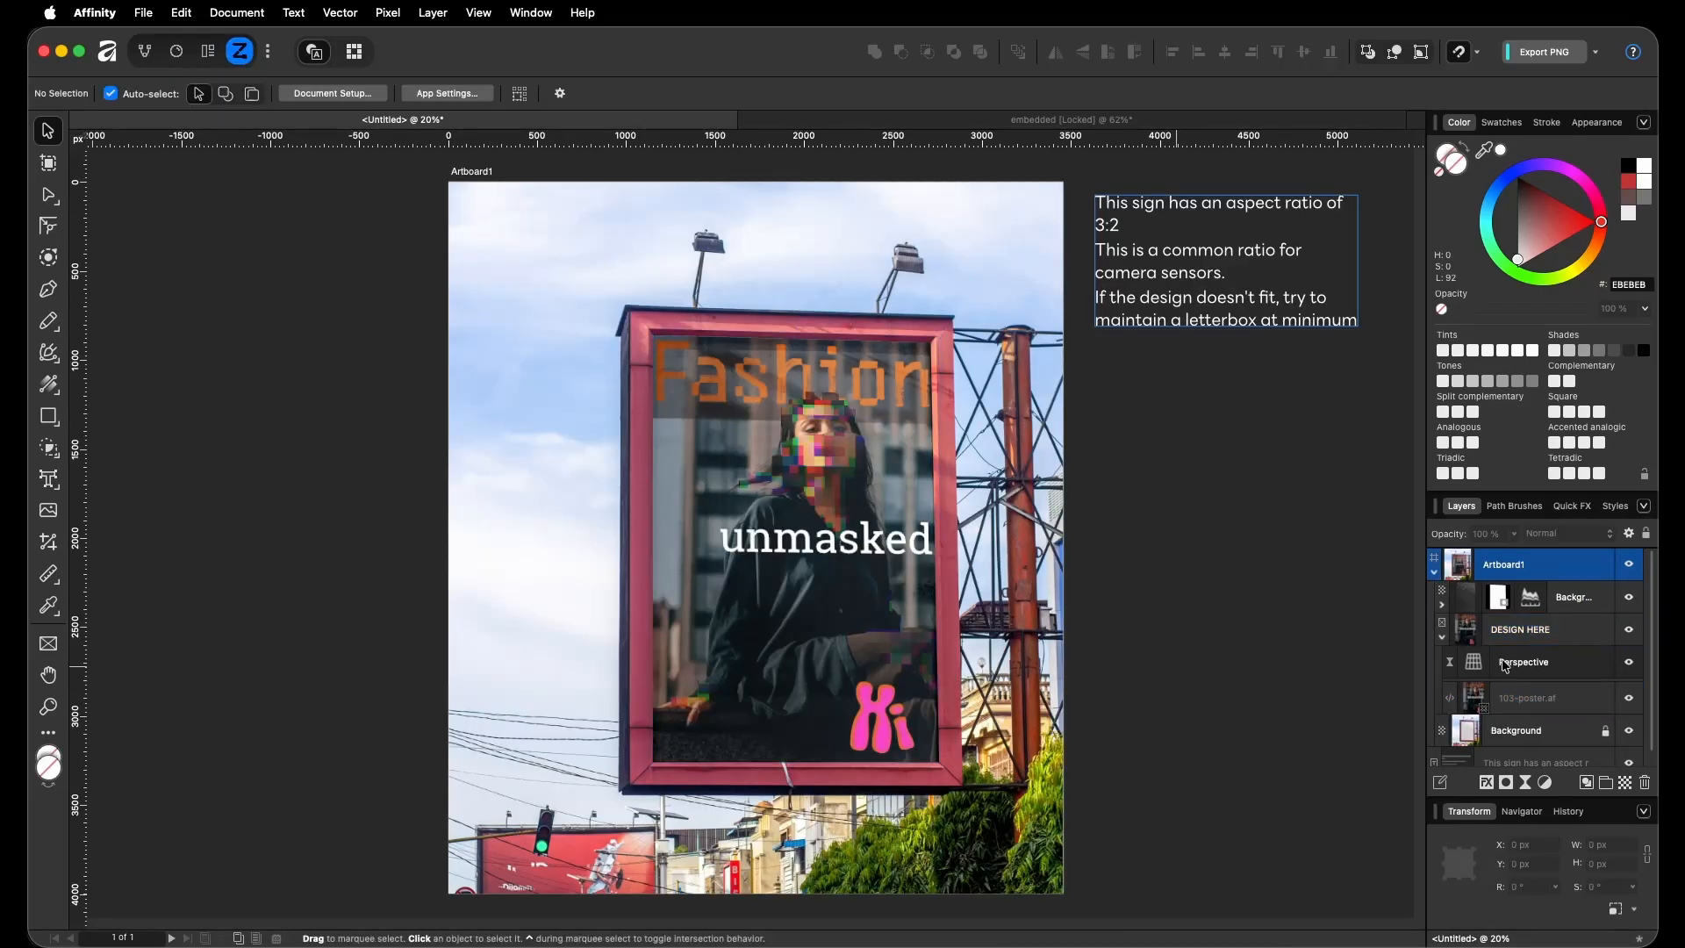
drag(1506, 666, 1476, 645)
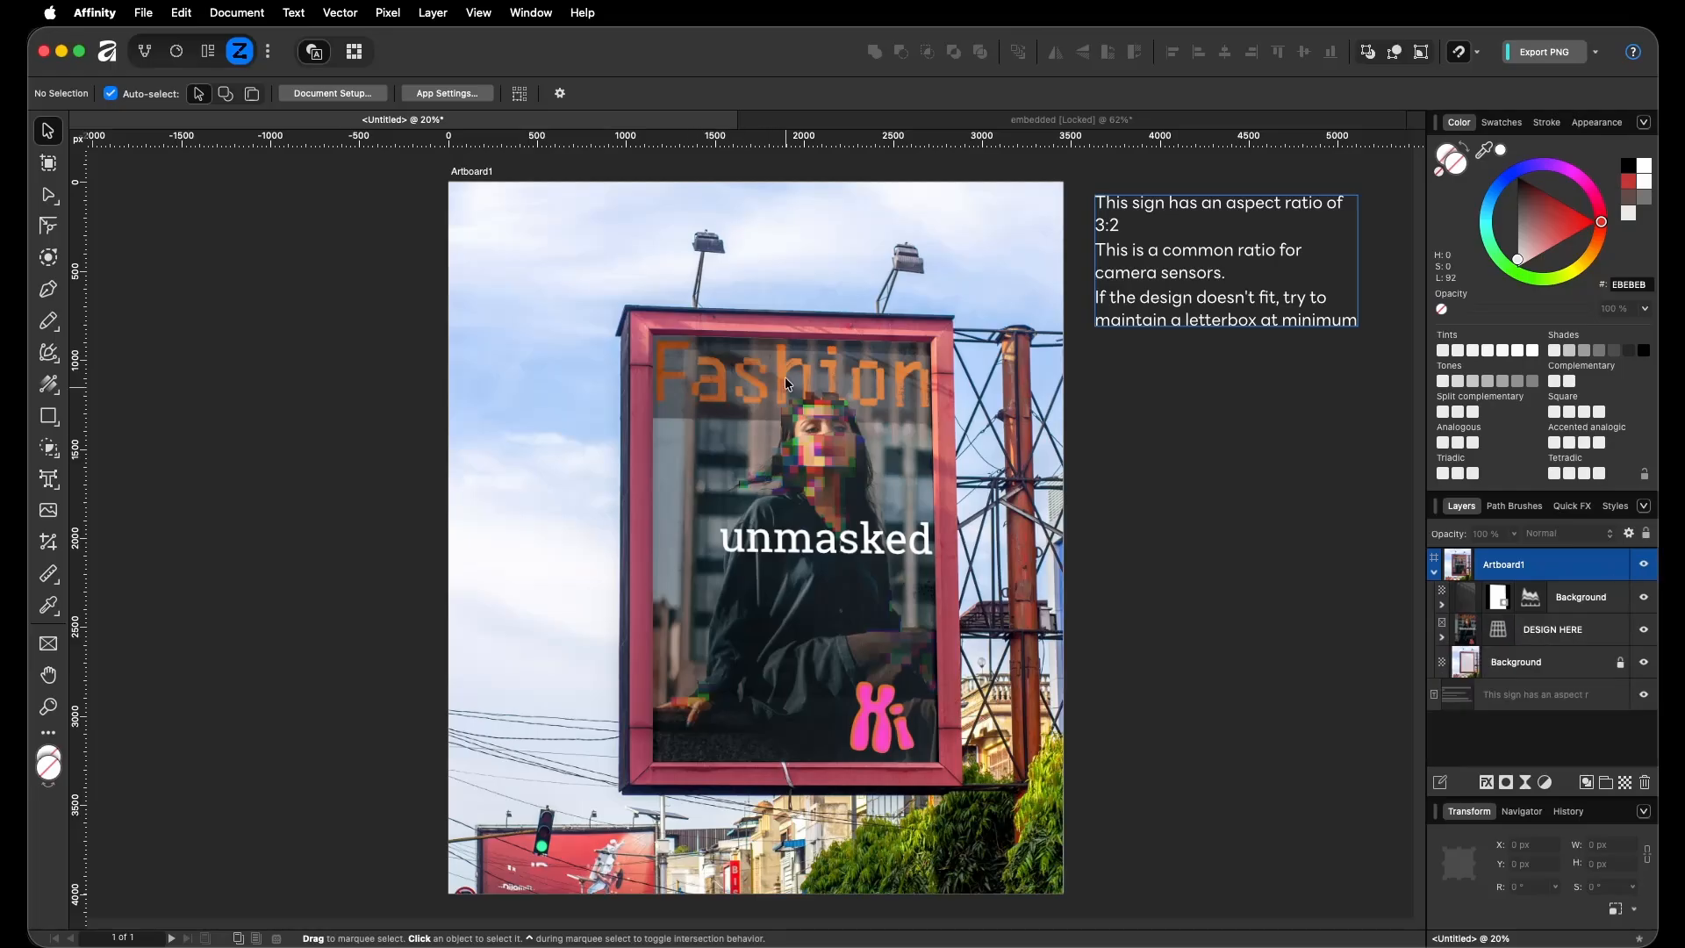
click(1088, 120)
click(1150, 298)
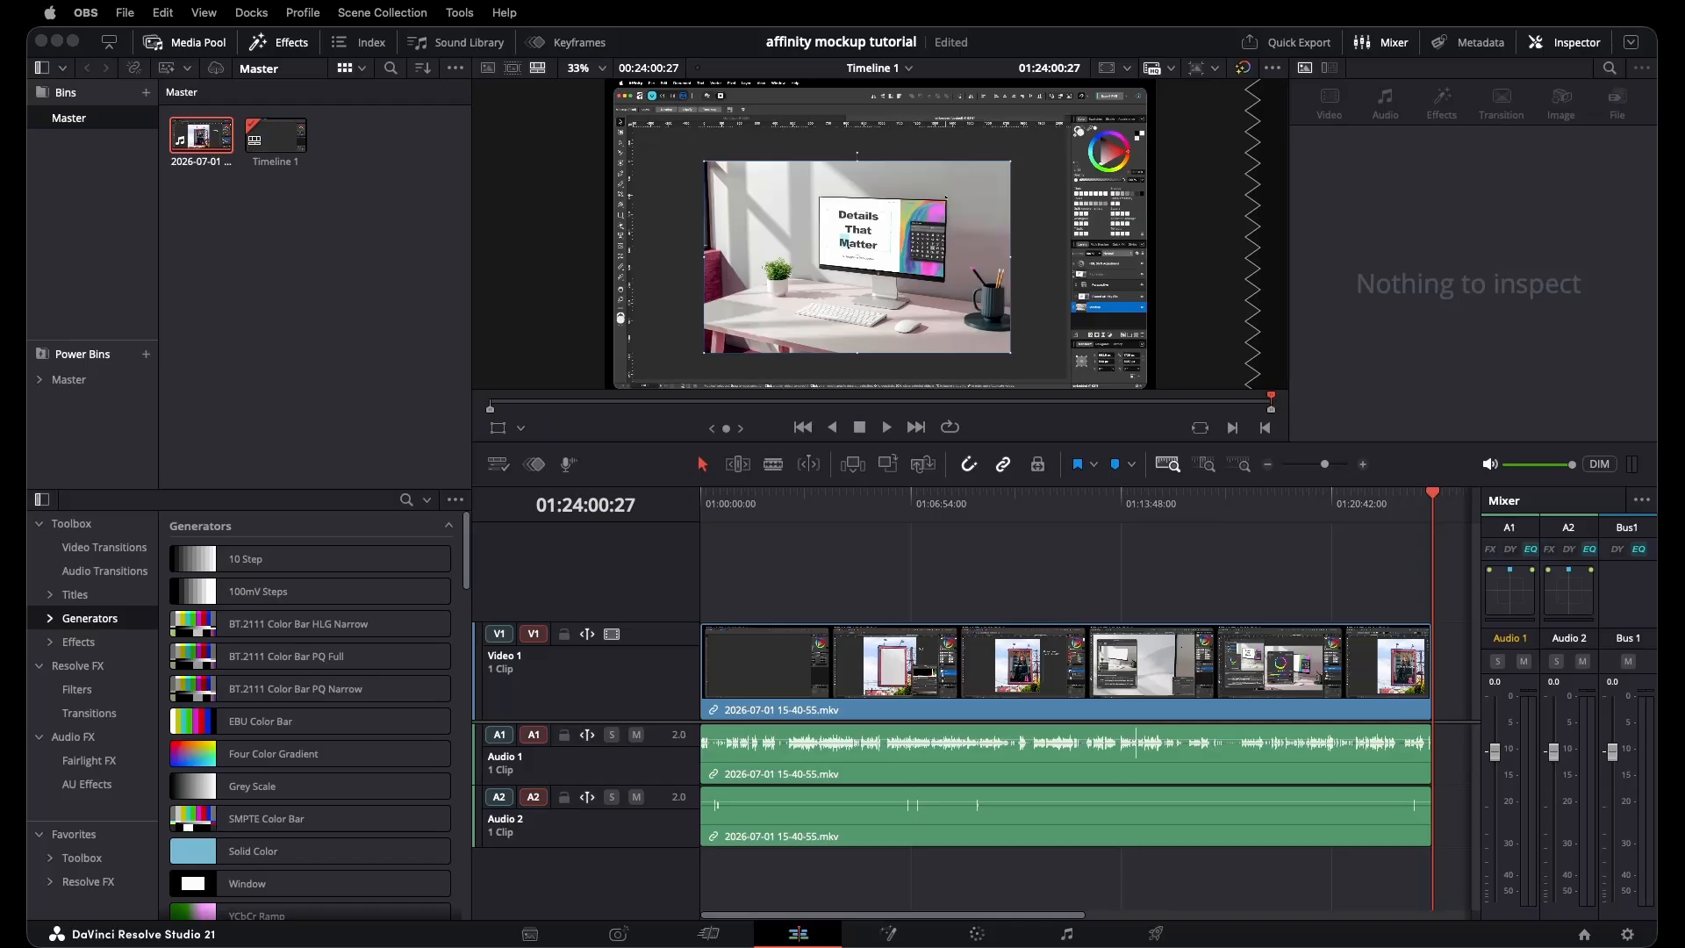
Switch to Draw Things, search the available generation models for "klein", and close the list keeping FLUX.2 [klein] 4B
key(super+Tab)
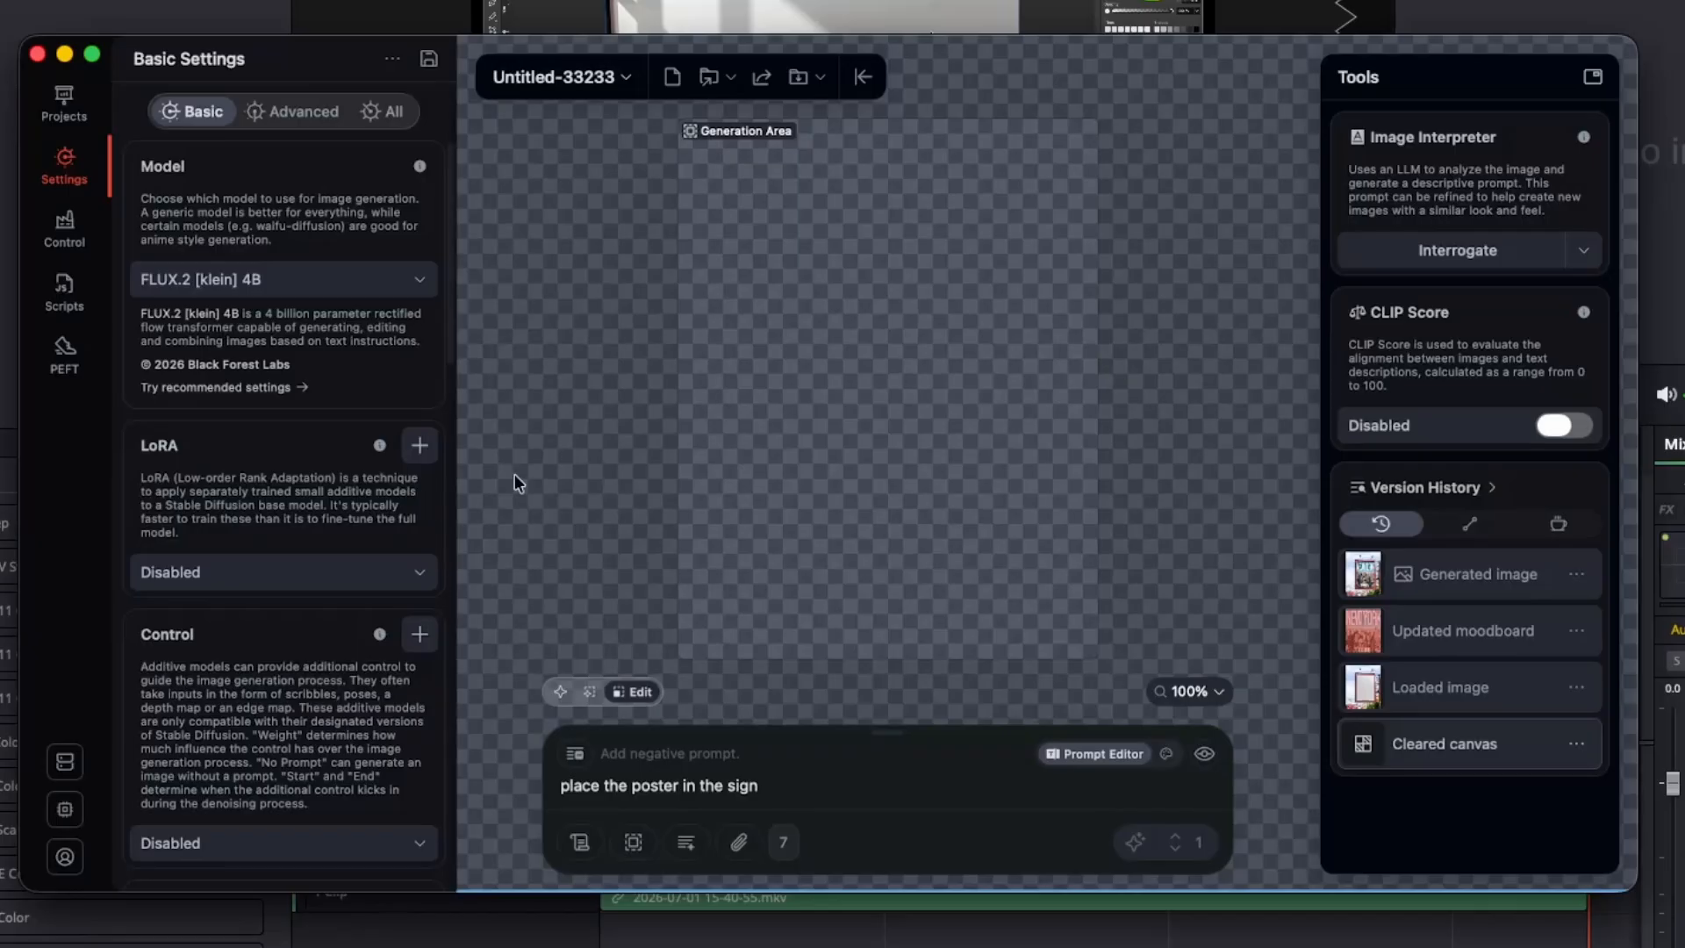
click(419, 282)
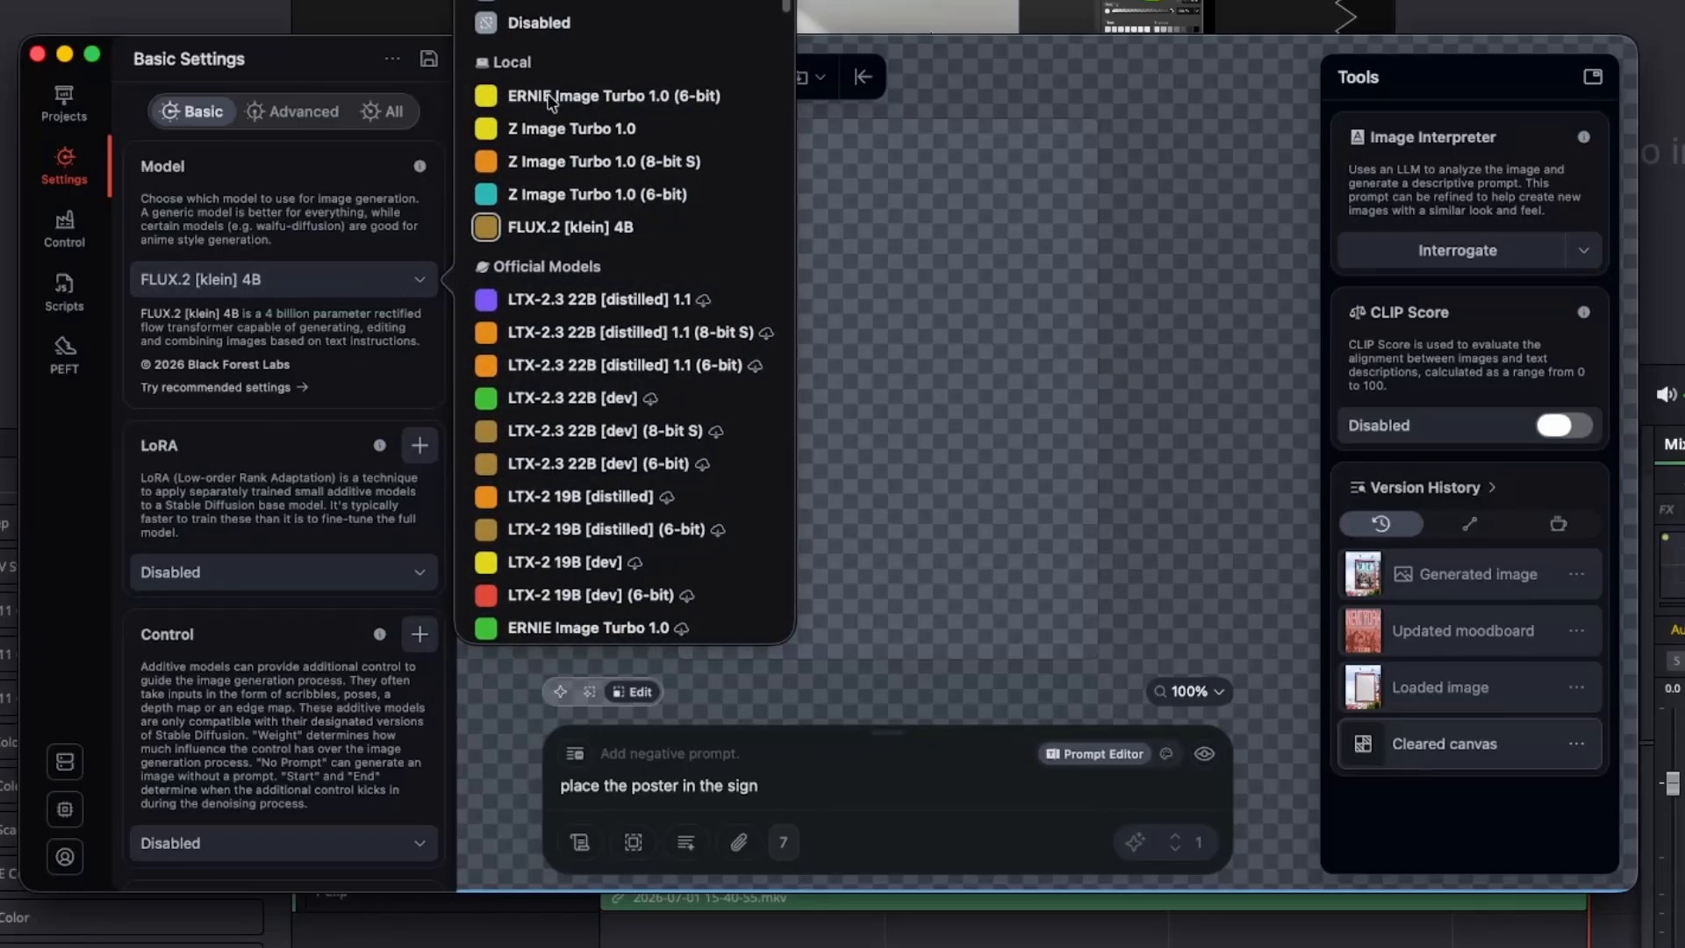
text(flux2)
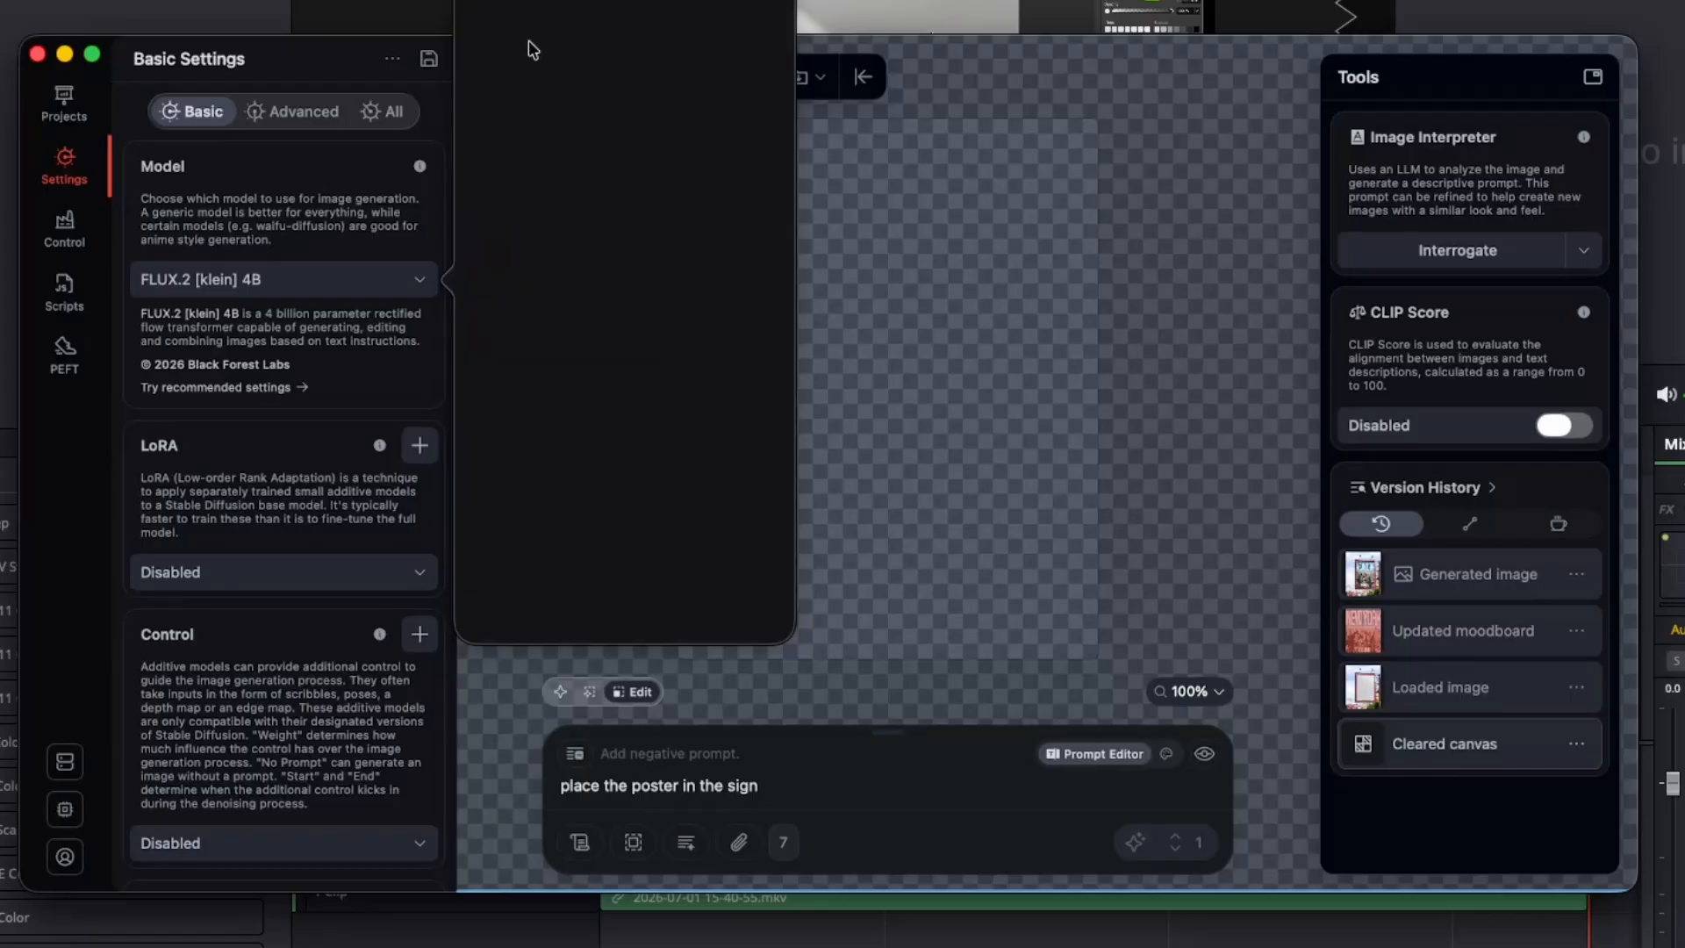
key(BackSpace)
text(.2)
key(BackSpace)
key(BackSpace)
key(BackSpace)
key(BackSpace)
key(BackSpace)
key(BackSpace)
text(klein)
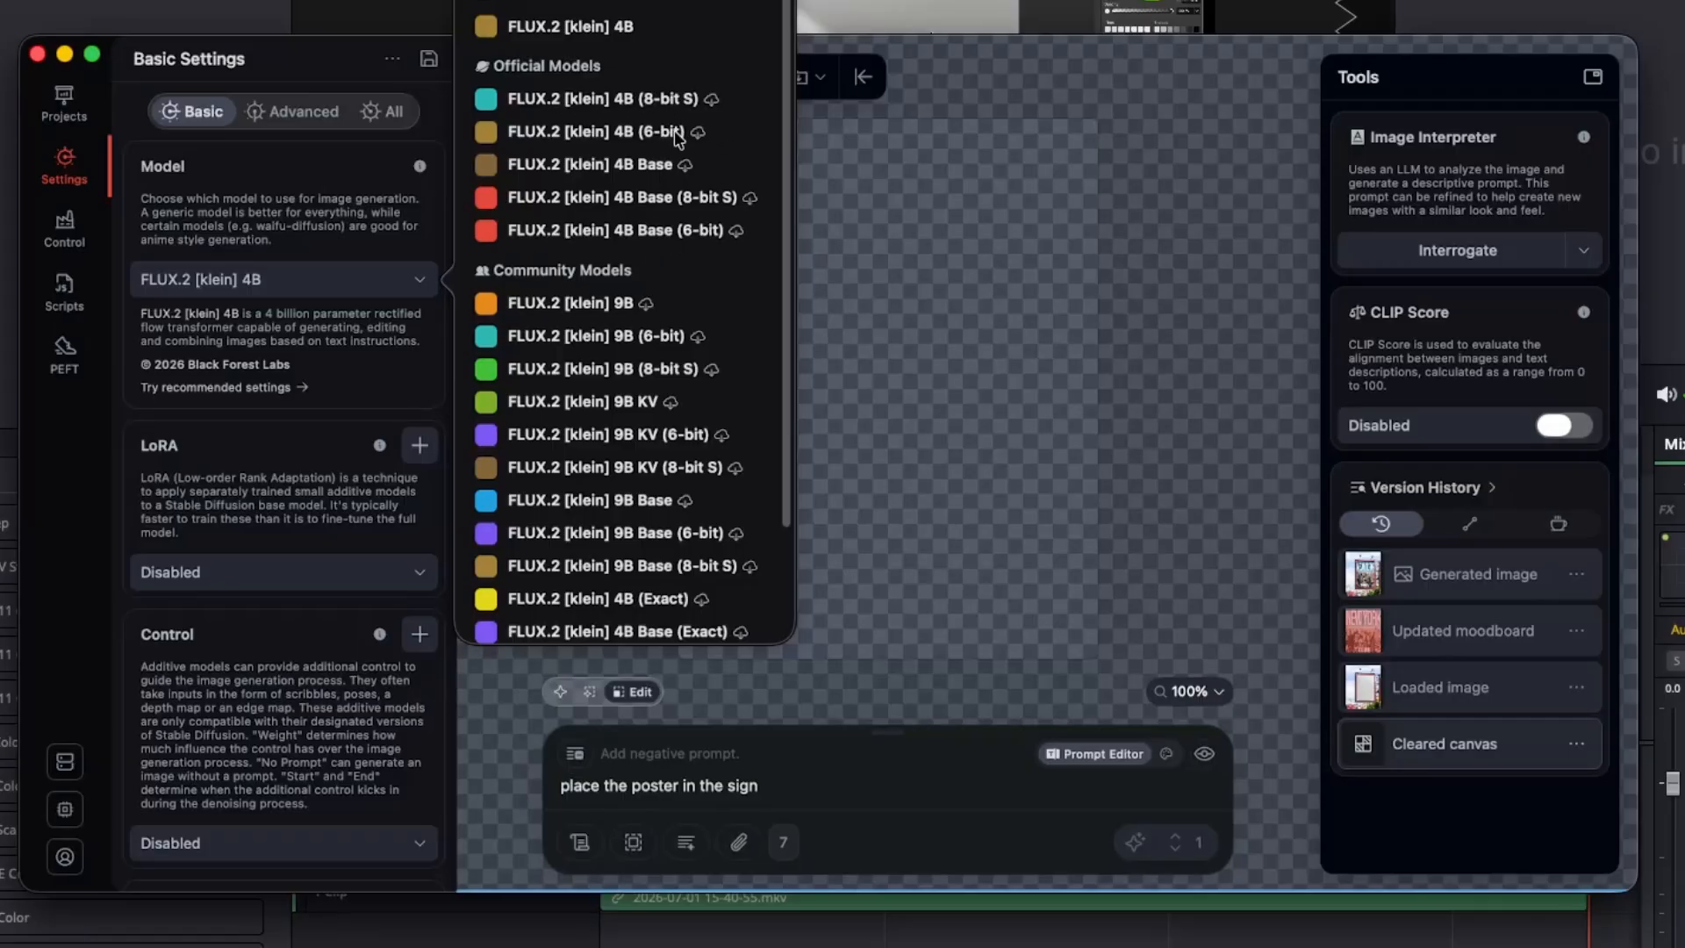
click(948, 344)
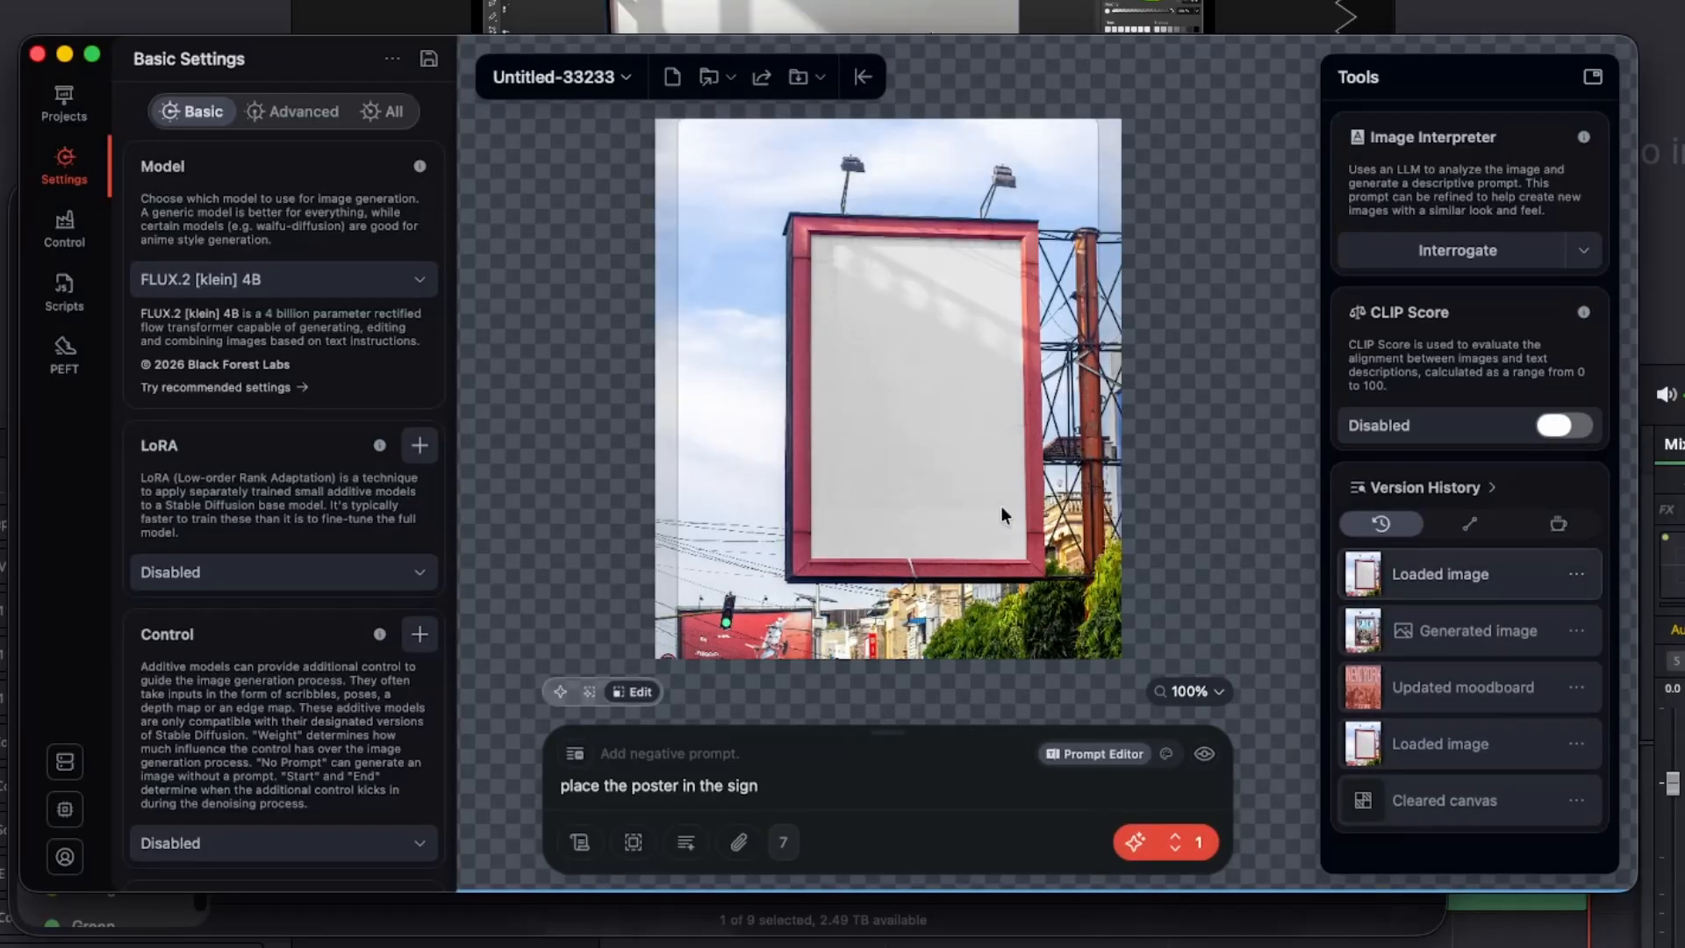
Add 103-poster.jpg to the Moodboard control input as a reference and return to the Image input showing the blank billboard
click(64, 226)
click(246, 449)
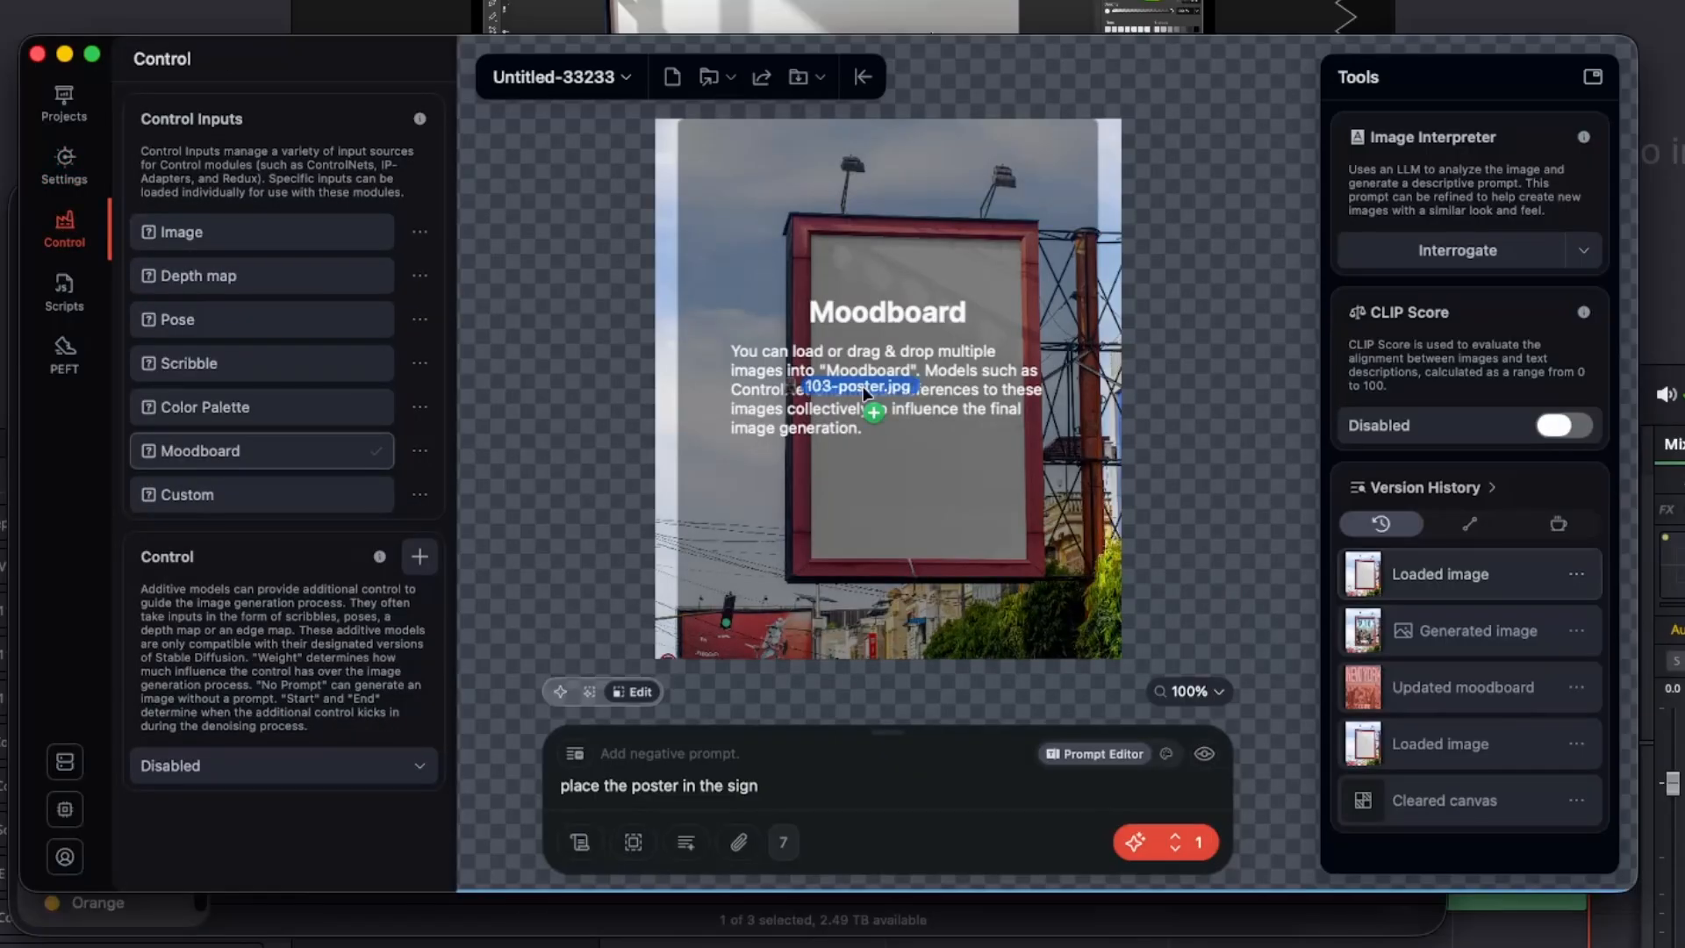
drag(862, 404, 876, 413)
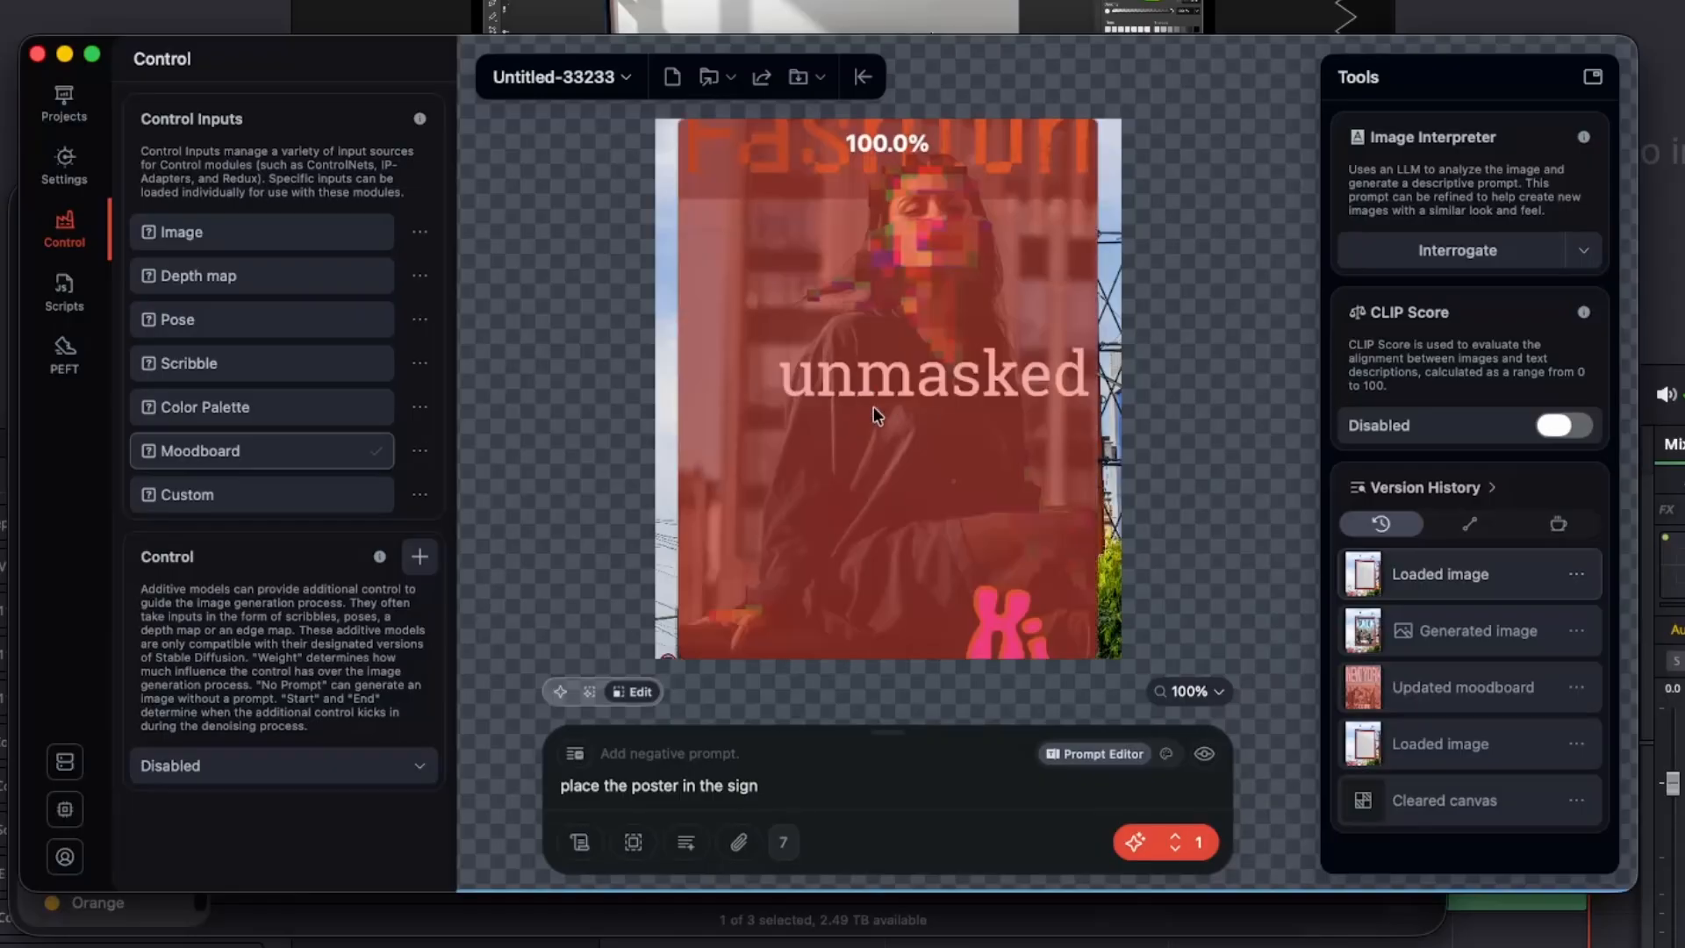
click(156, 232)
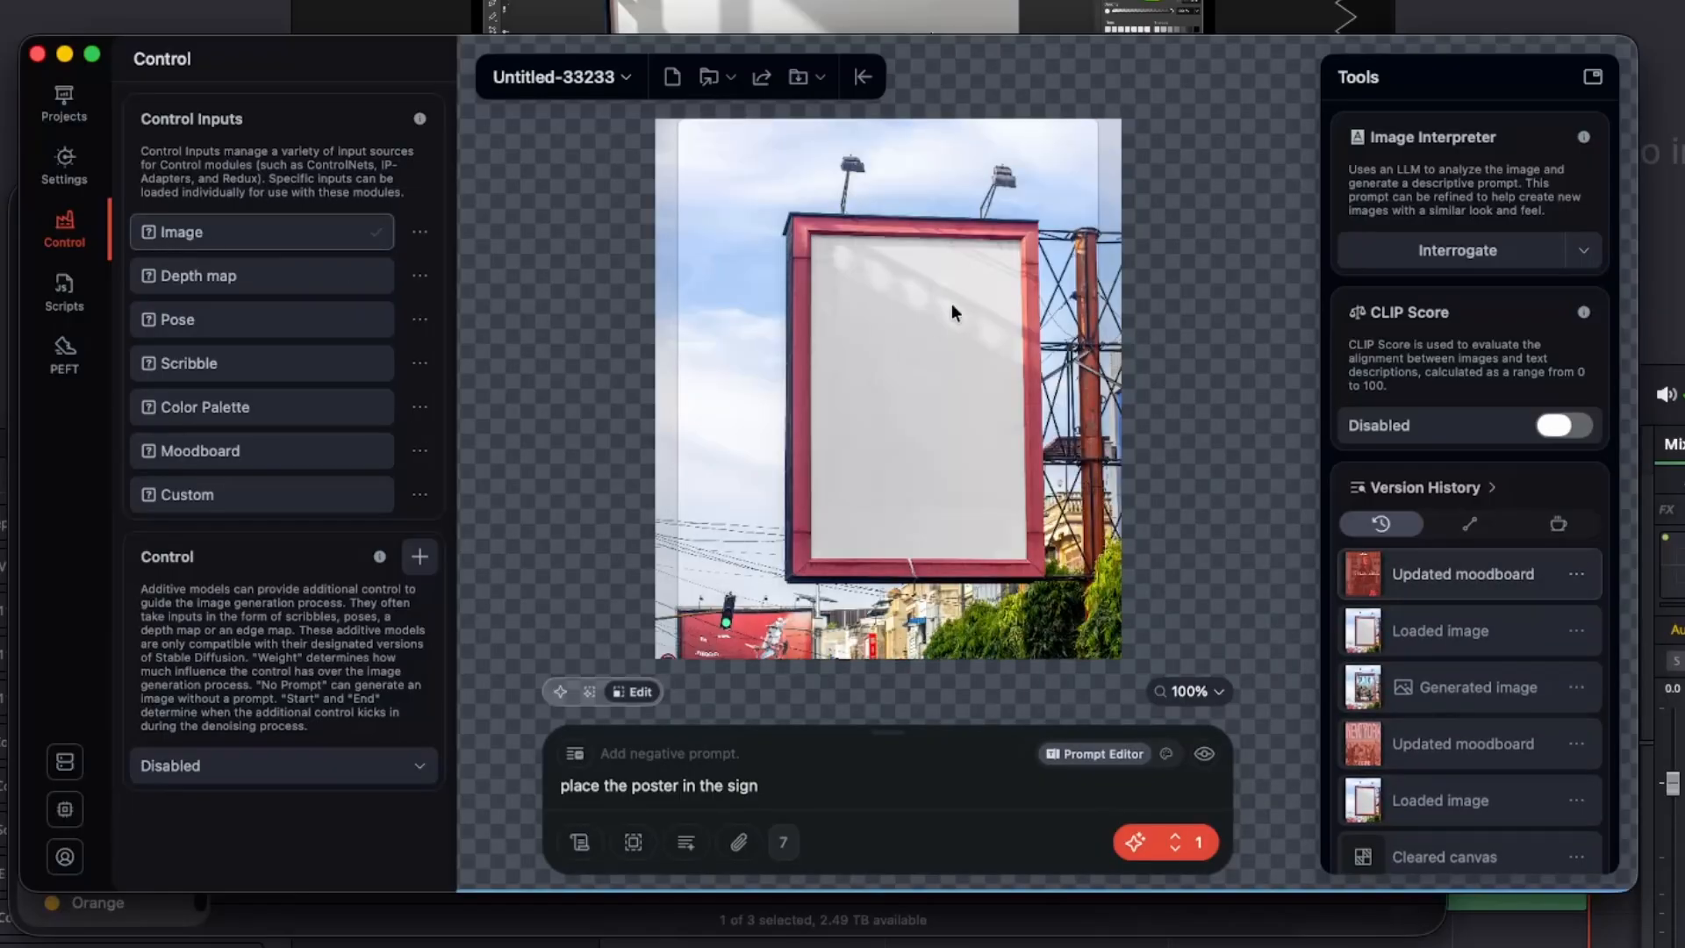
Set the generated image size to the 3:4 aspect ratio, 768x1024
click(614, 694)
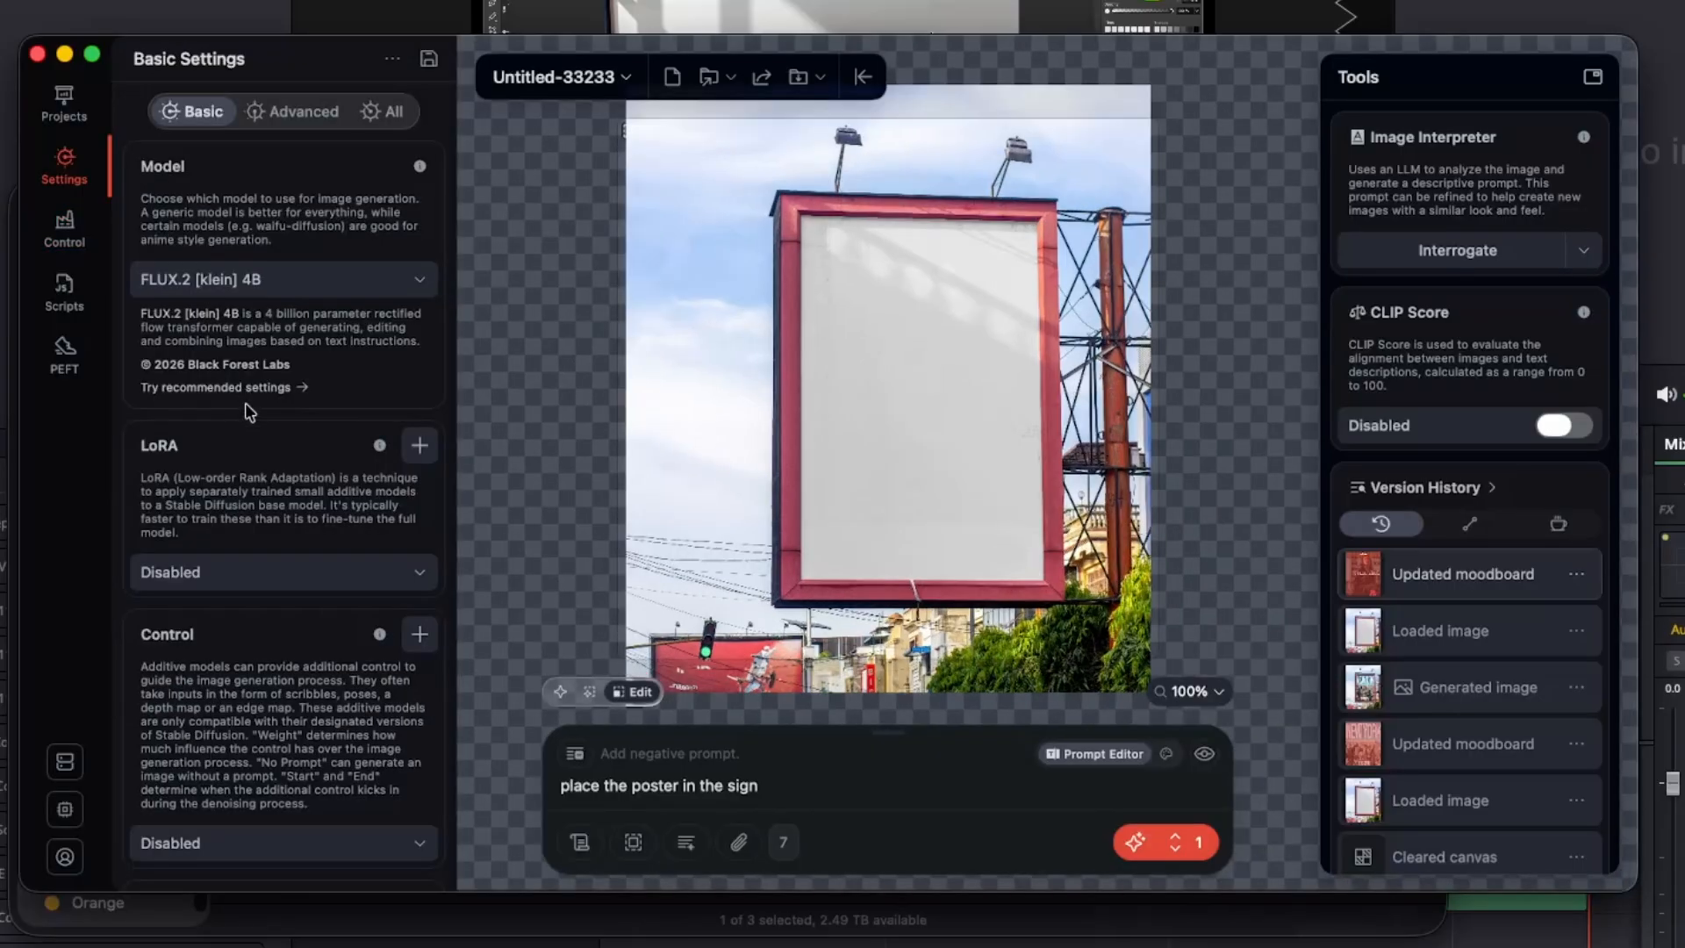
scroll(299, 693, down, 10)
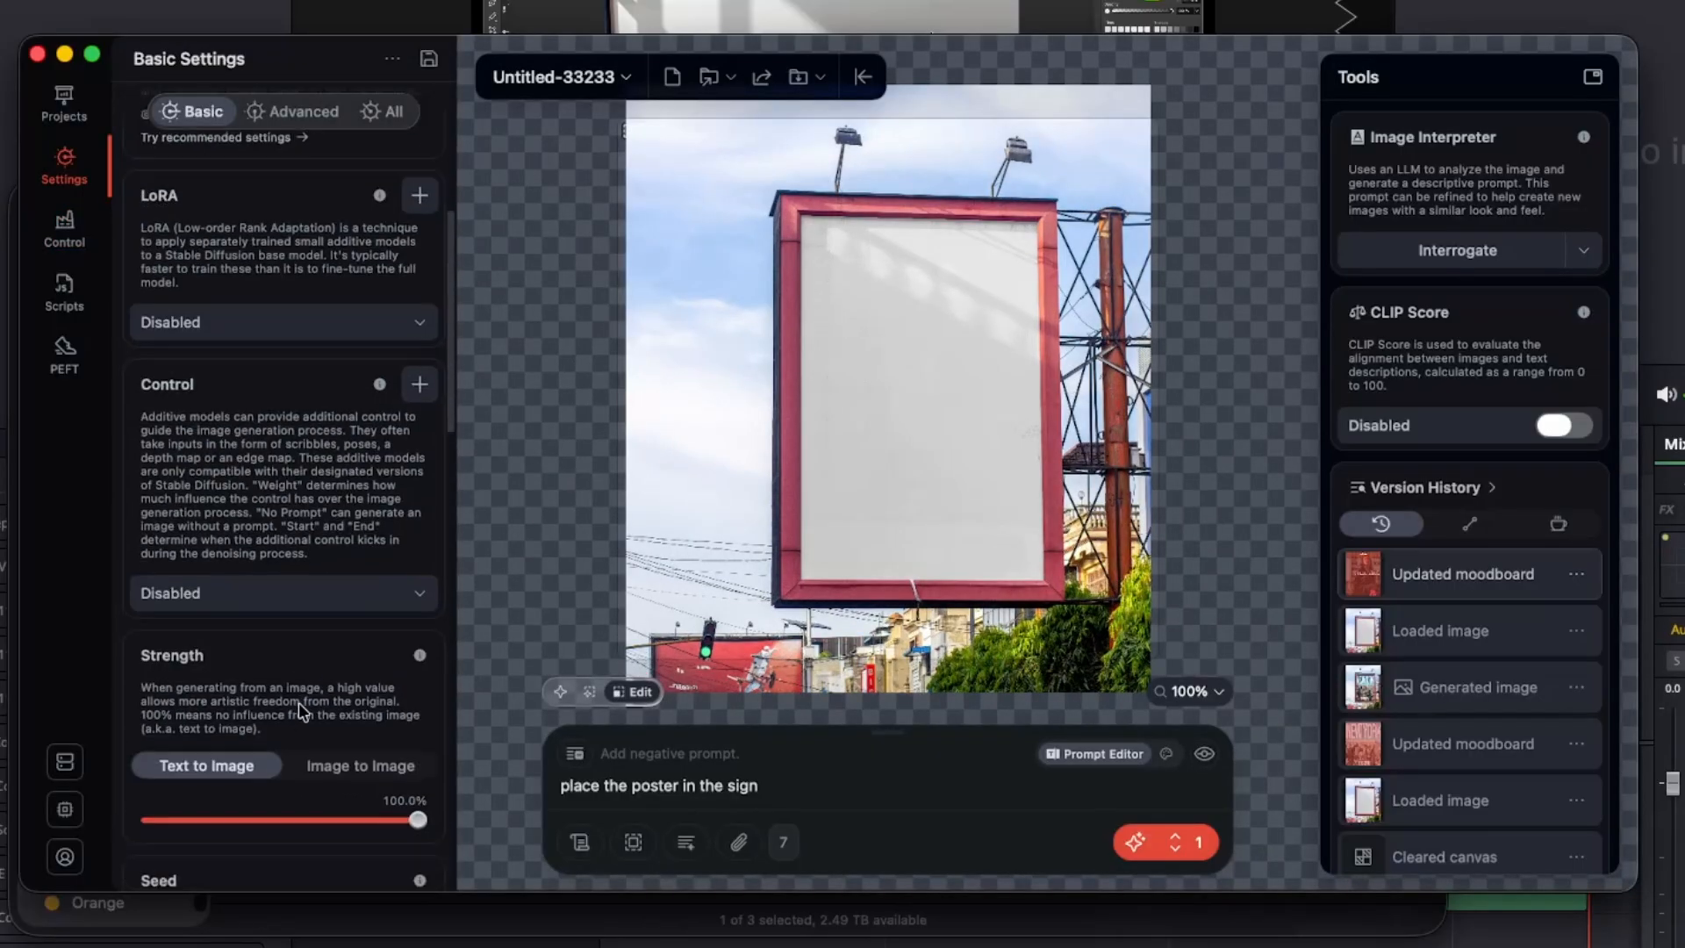
scroll(271, 659, left, 2)
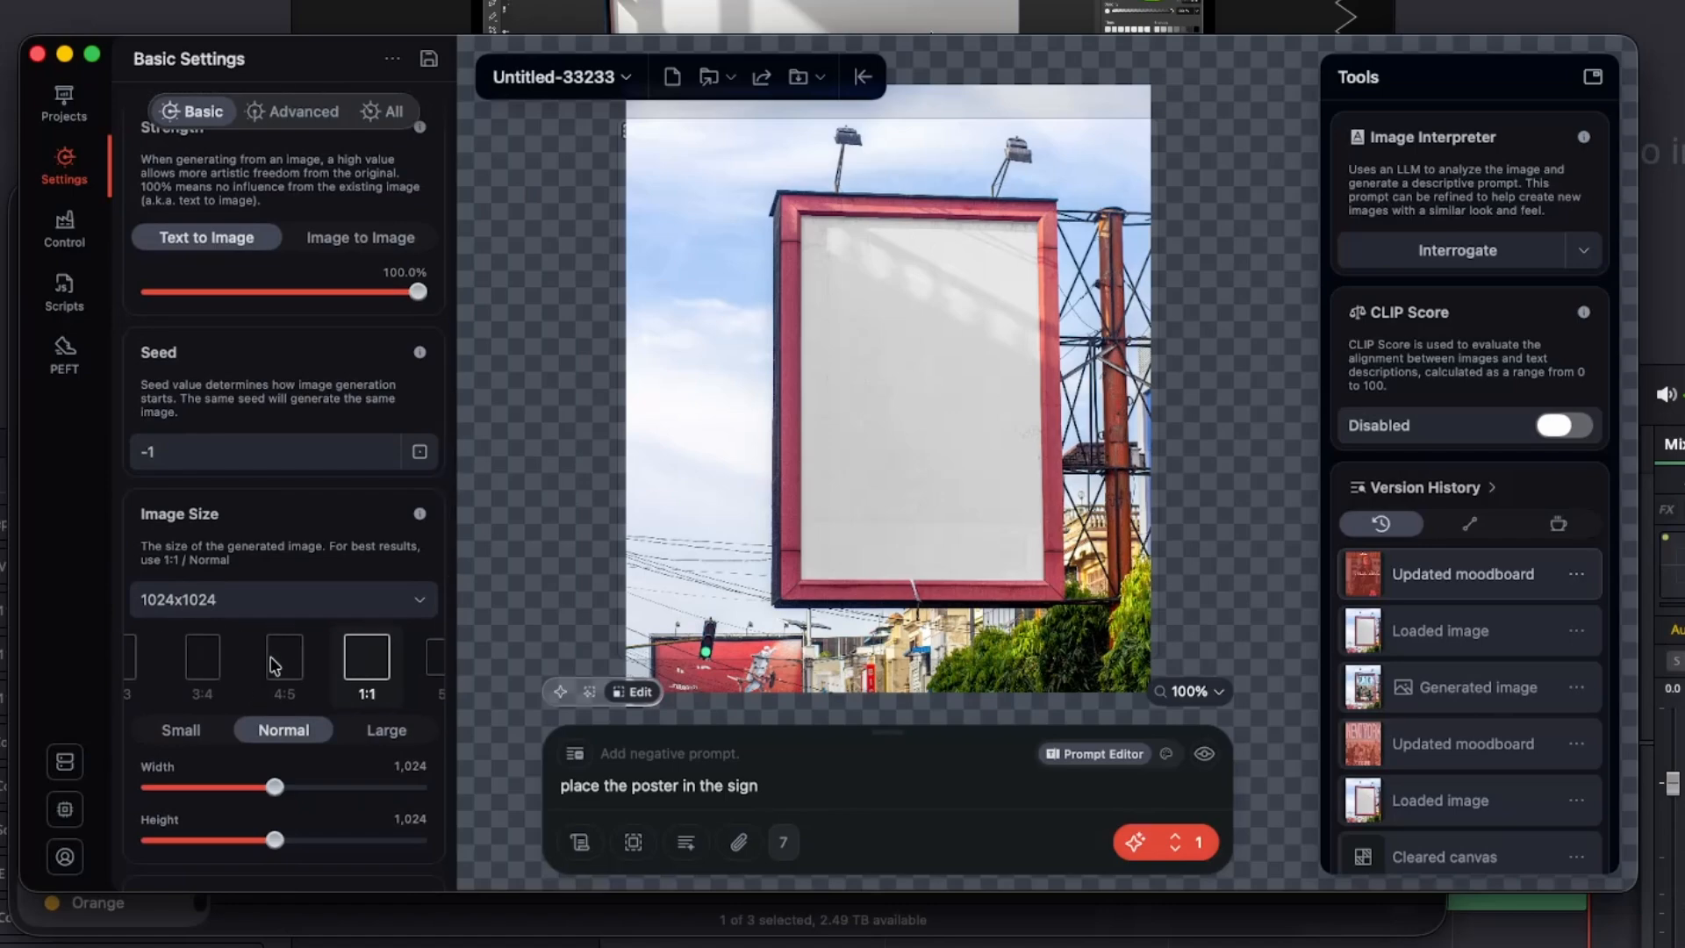
click(225, 658)
scroll(828, 525, up, 1)
scroll(828, 524, down, 8)
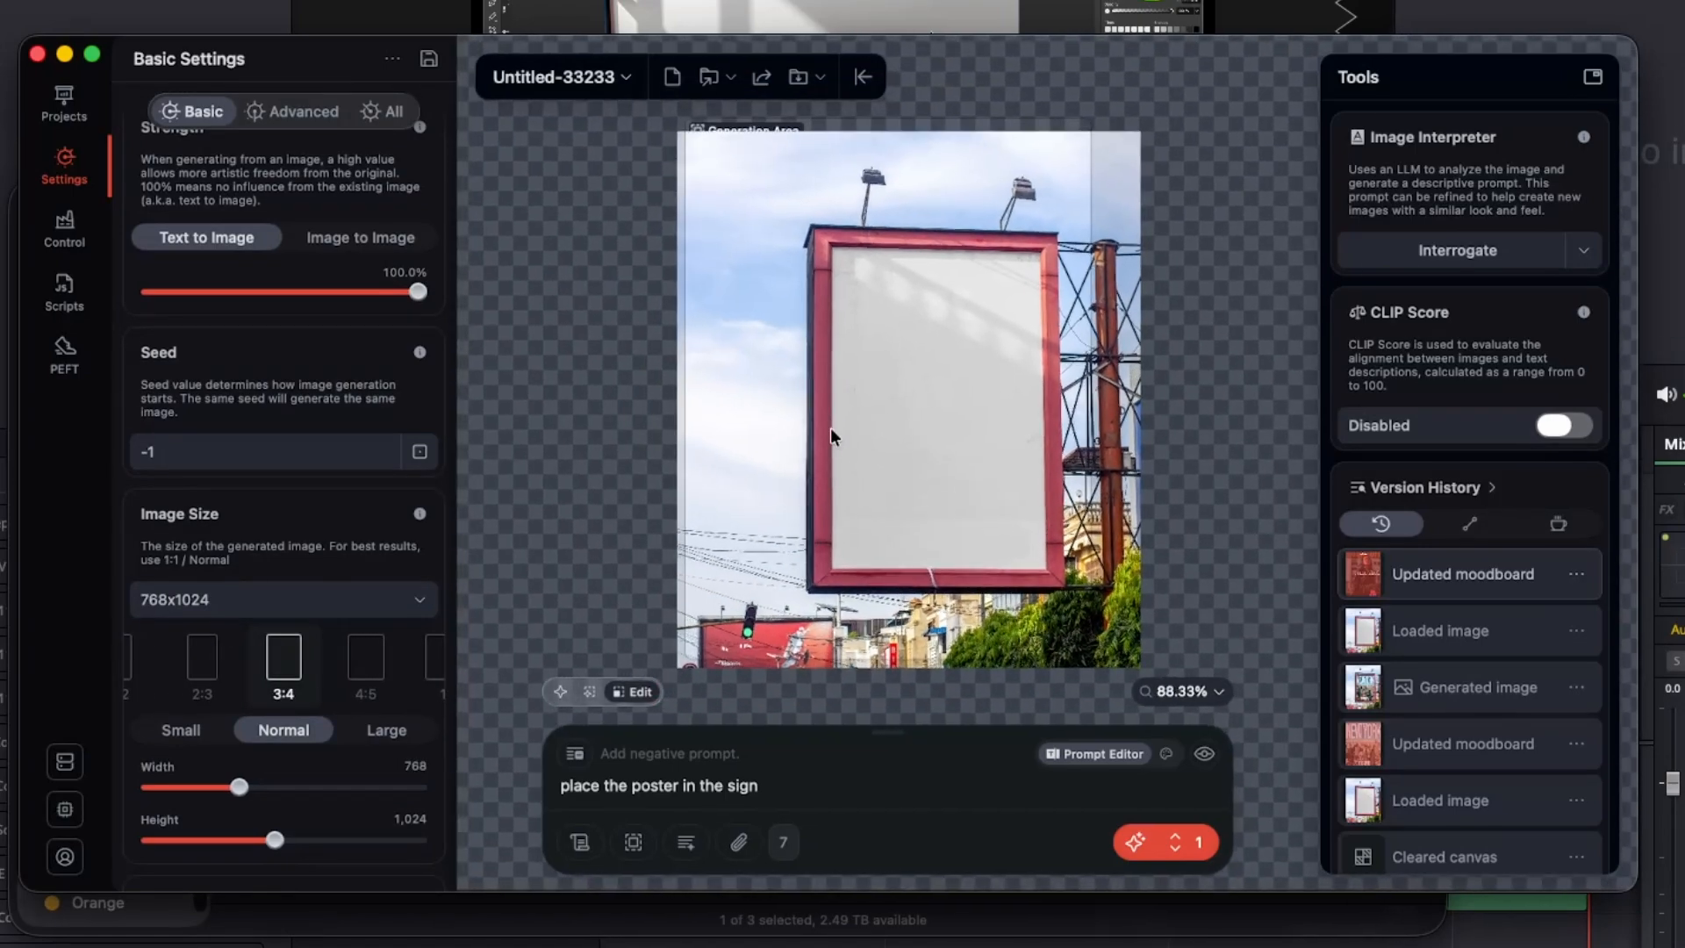
Fit the billboard photo over the generation area at 100% zoom and generate the image with the prompt "place the poster in the sign"
drag(831, 431, 821, 402)
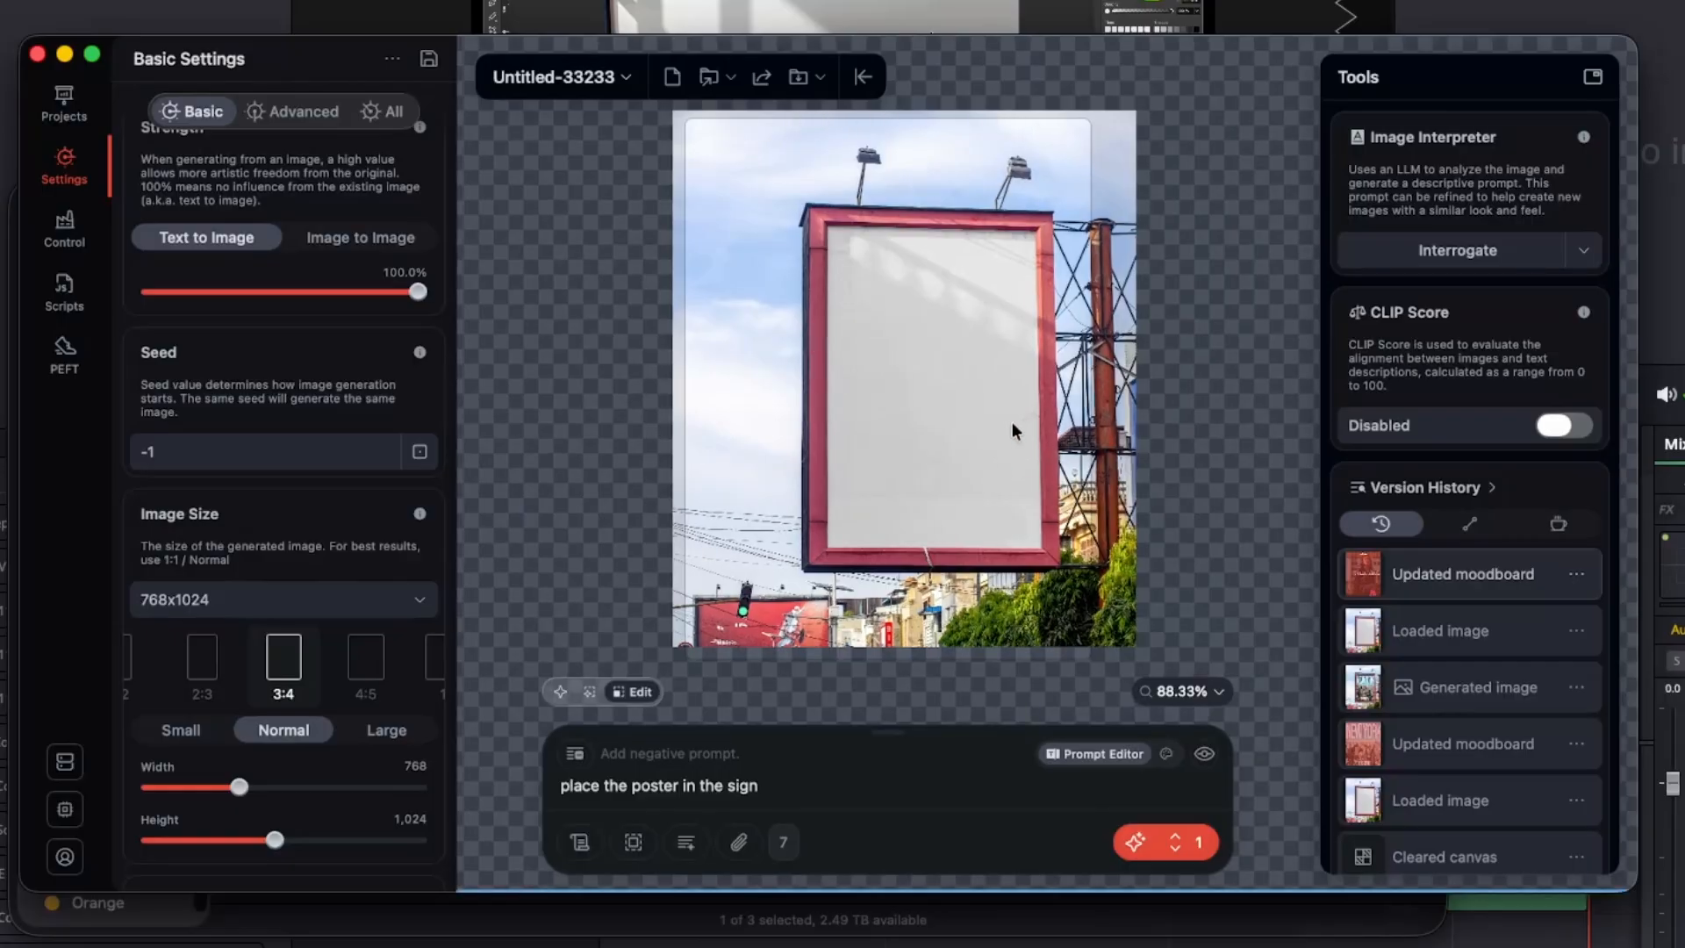
drag(1017, 413, 1005, 429)
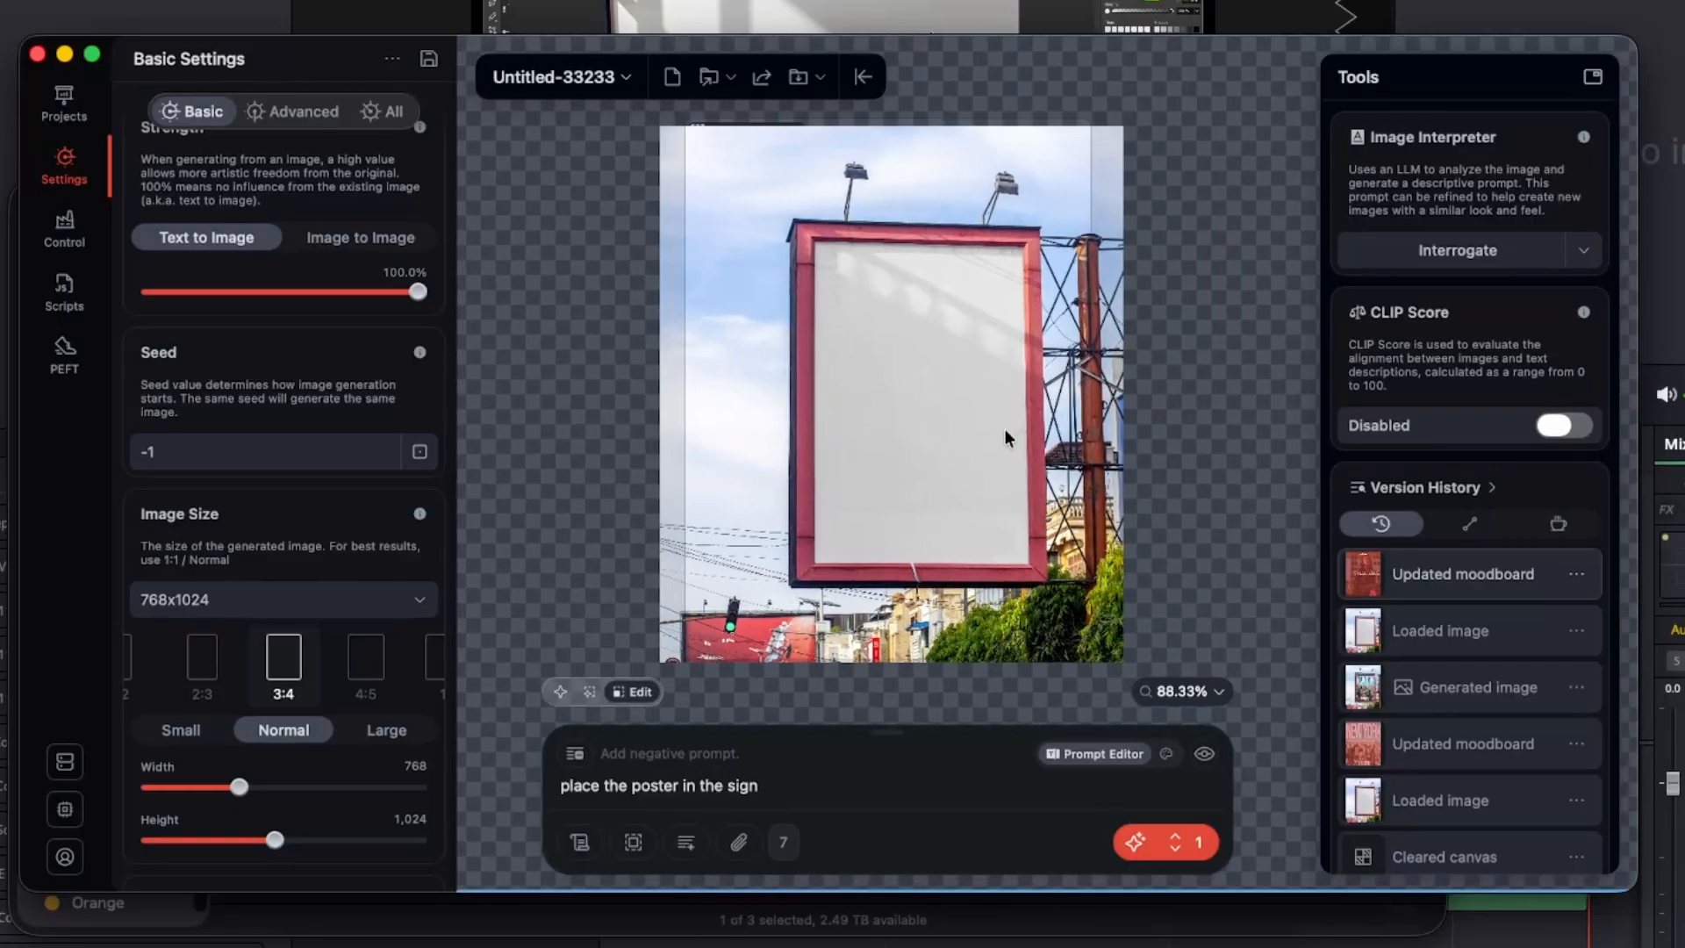
scroll(1007, 430, up, 1)
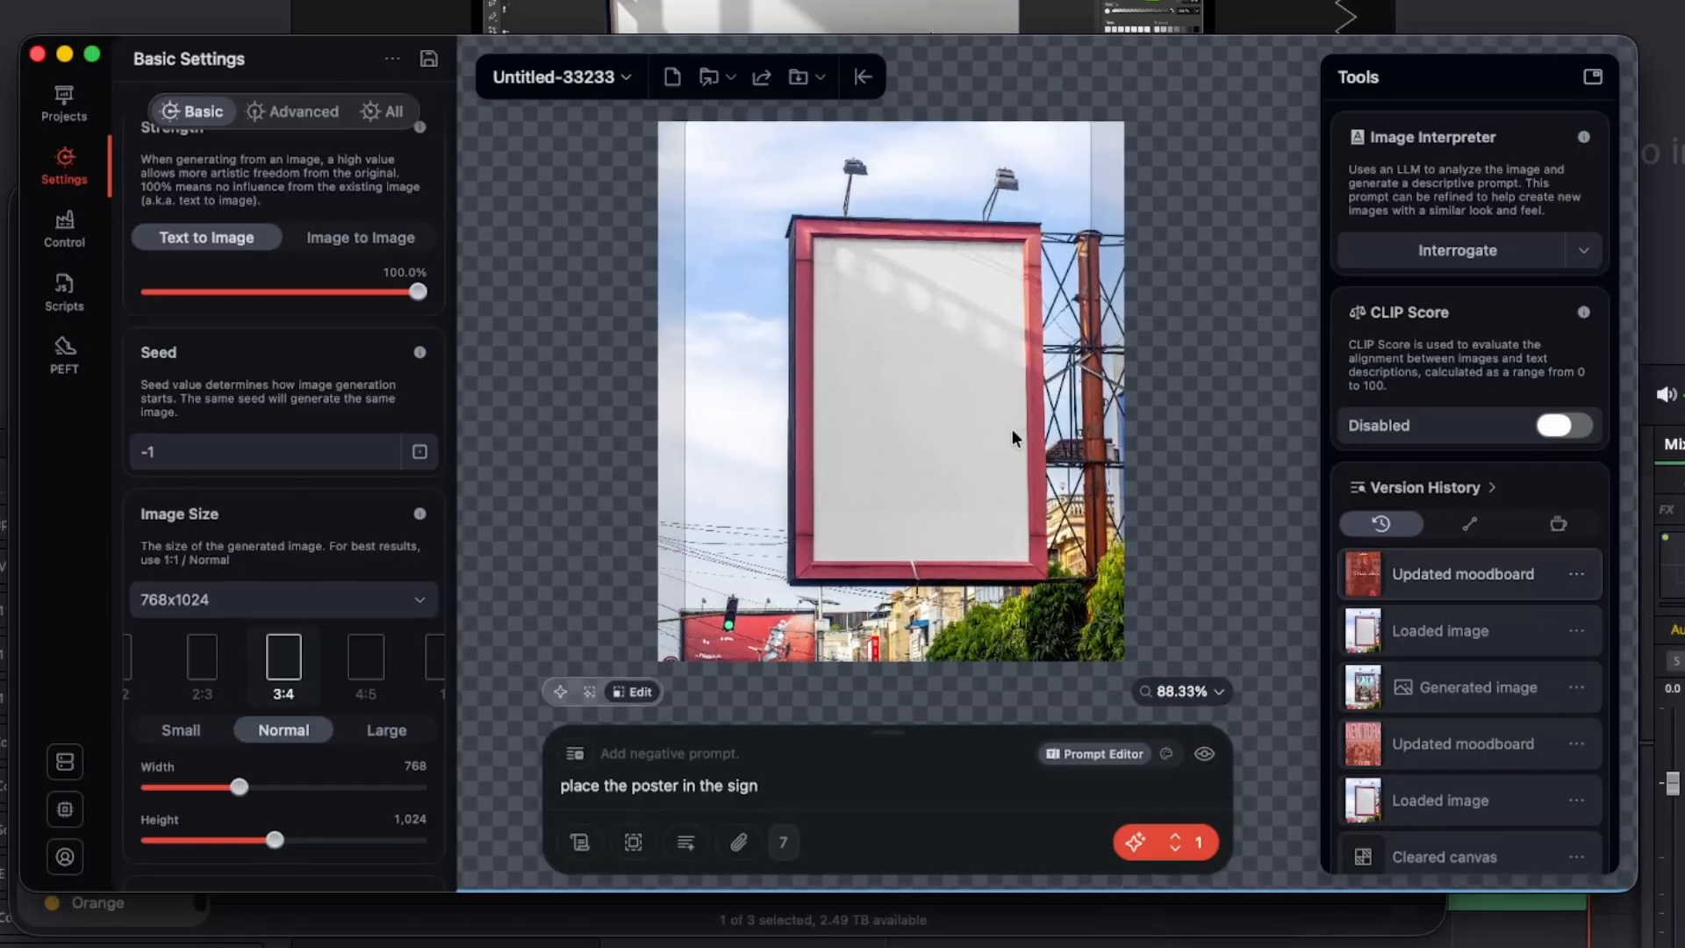
scroll(1012, 438, down, 1)
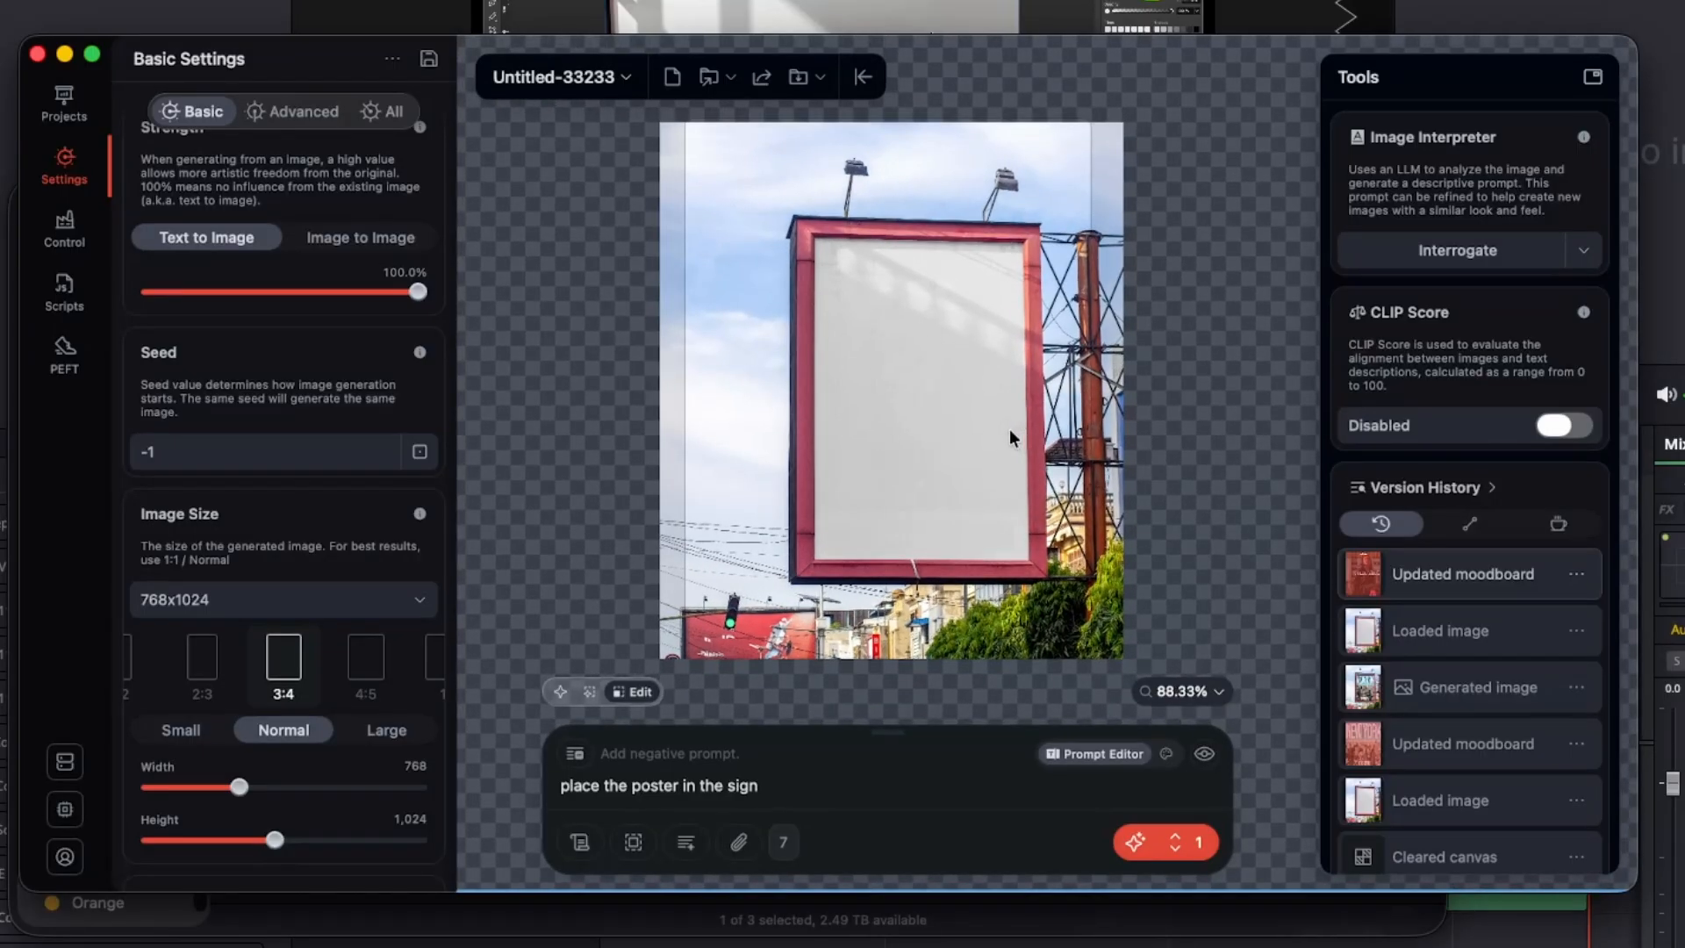
click(1186, 691)
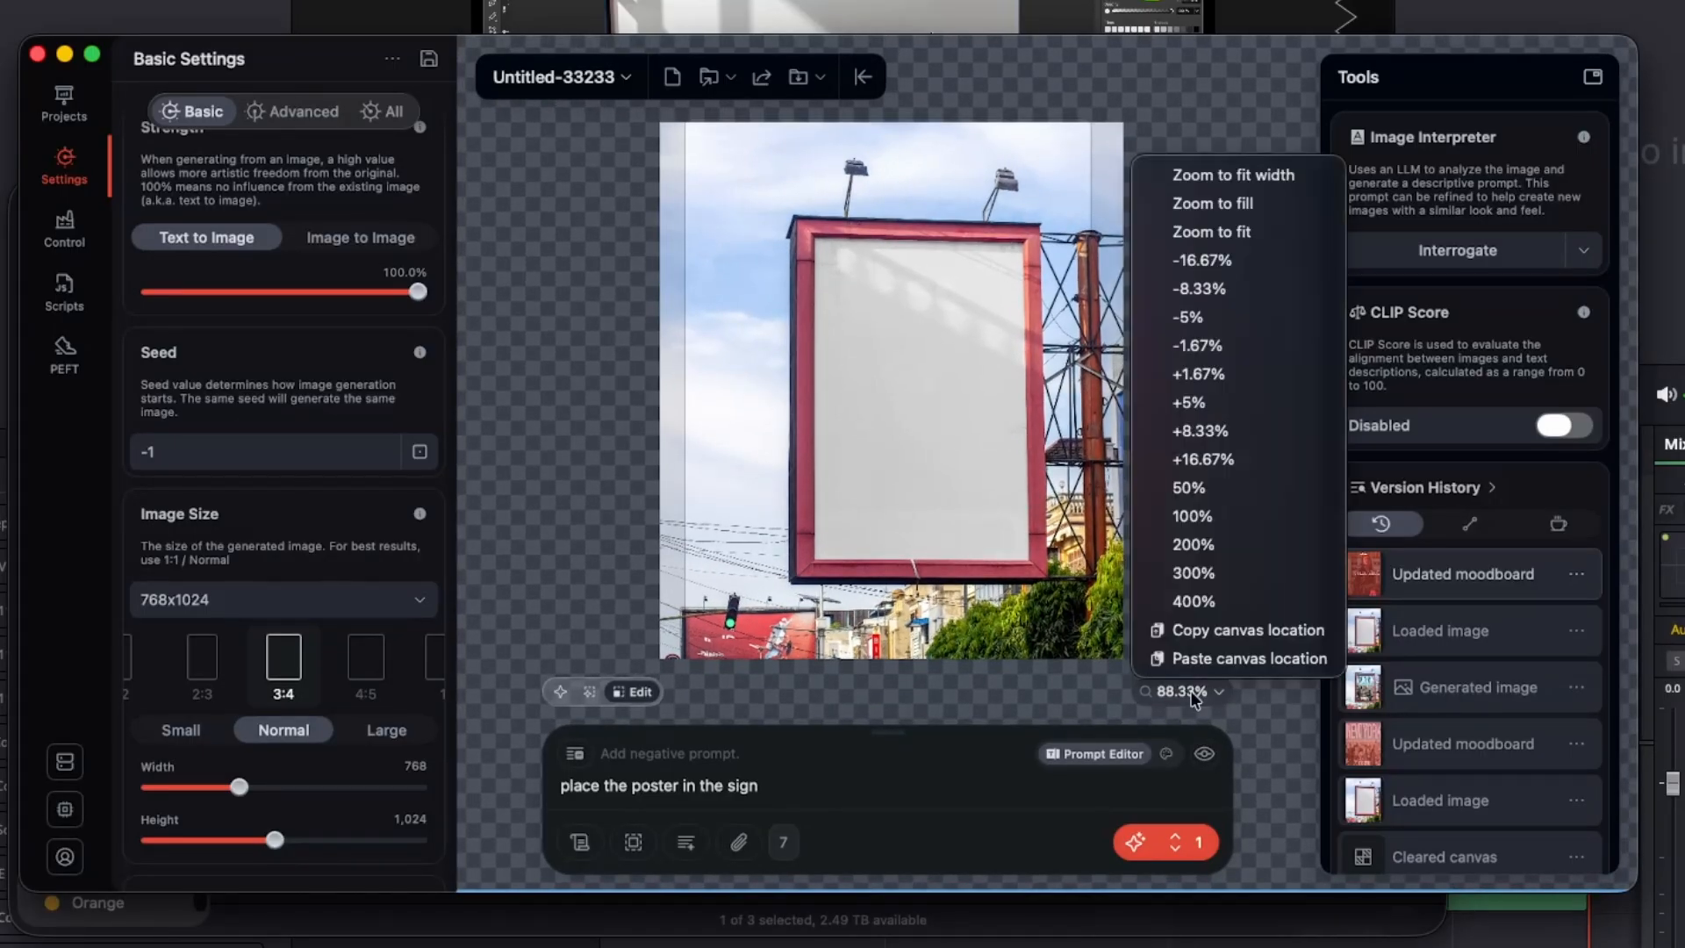
click(1203, 517)
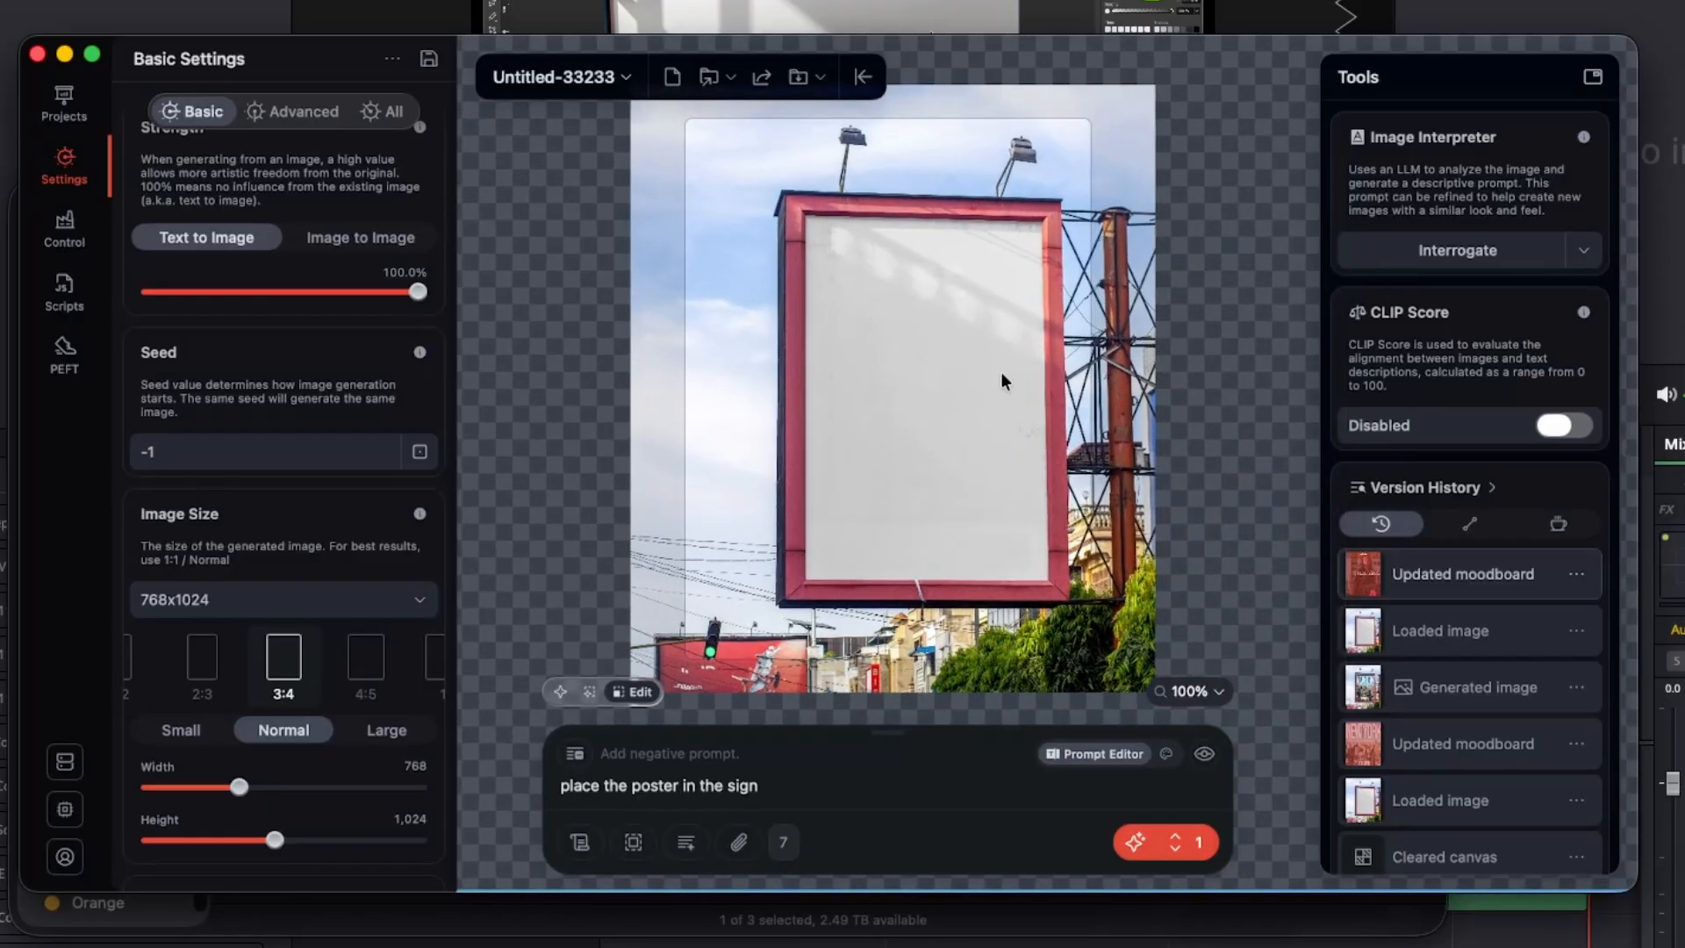
mouse_move(1027, 395)
mouse_down()
mouse_move(1012, 395)
mouse_move(1021, 412)
mouse_up()
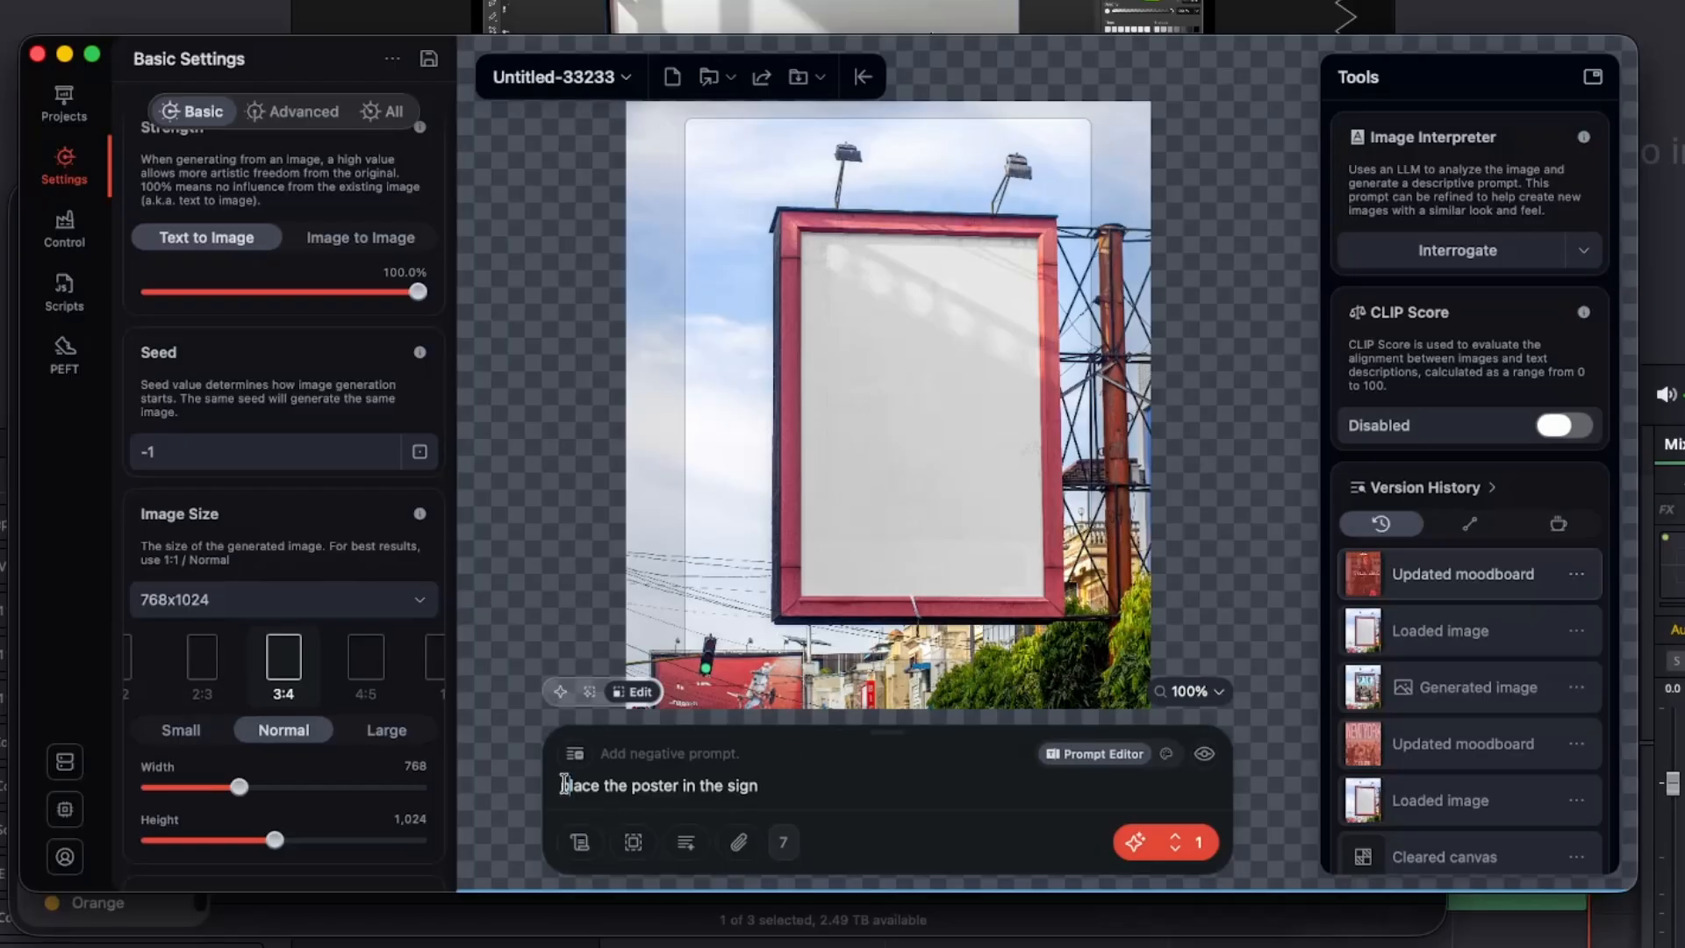
drag(564, 785, 760, 785)
click(1009, 825)
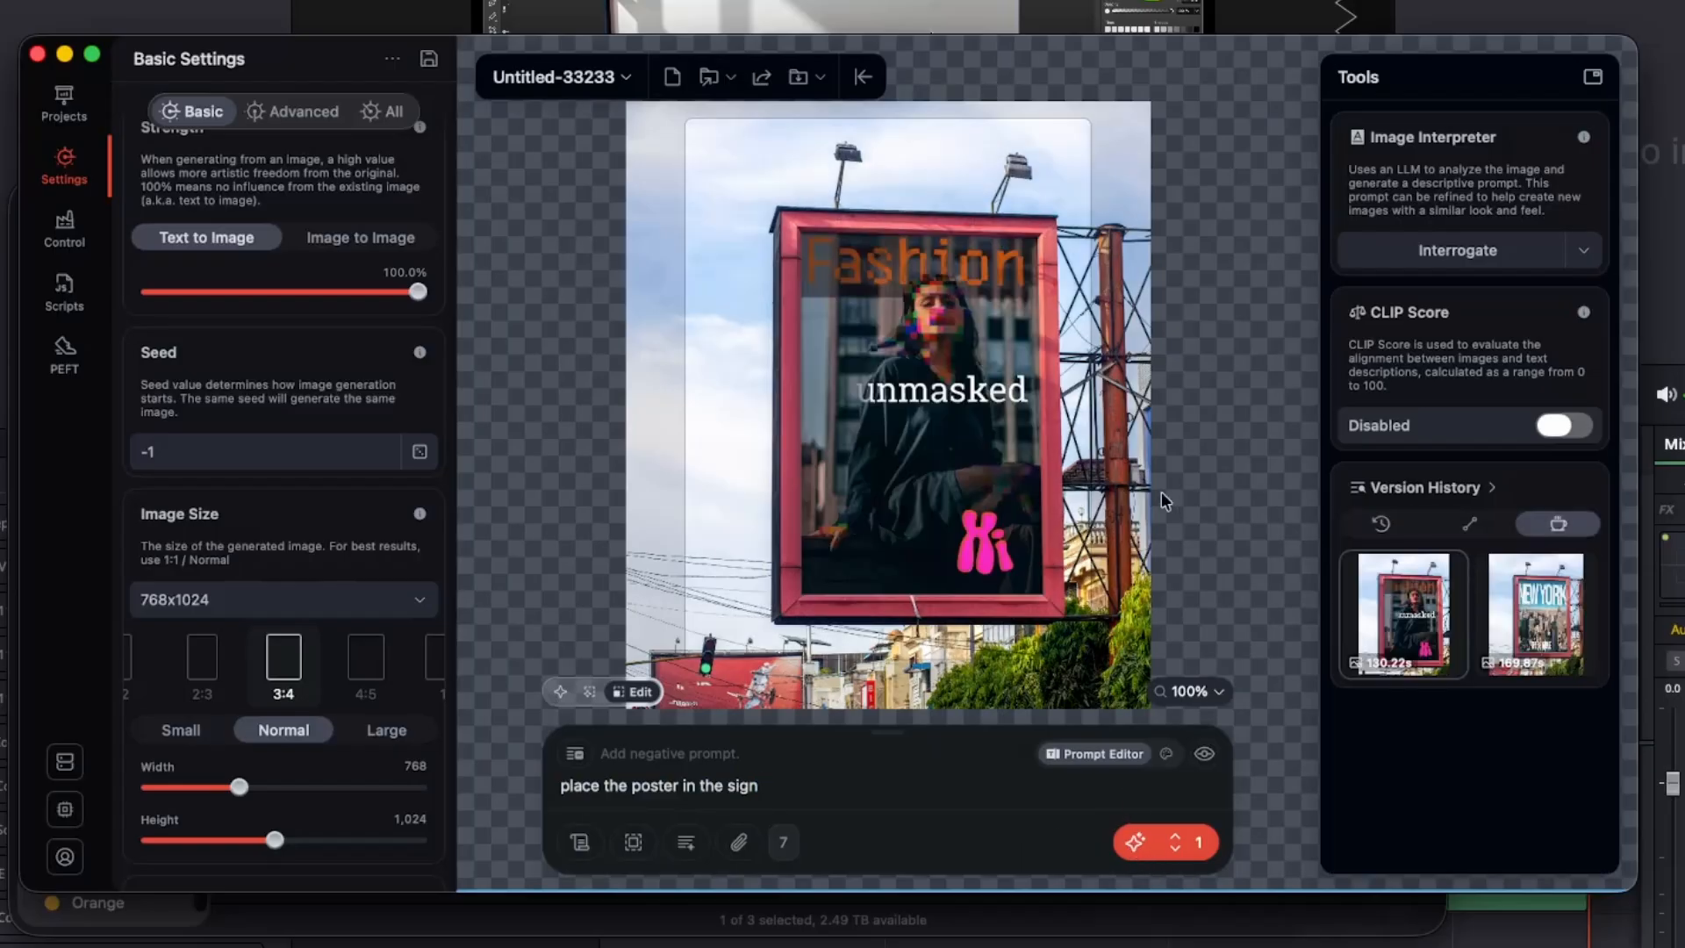
Examine the generated billboard image up close, checking the poster's face, lettering and fit inside the red frame
scroll(891, 276, up, 2)
scroll(891, 277, up, 5)
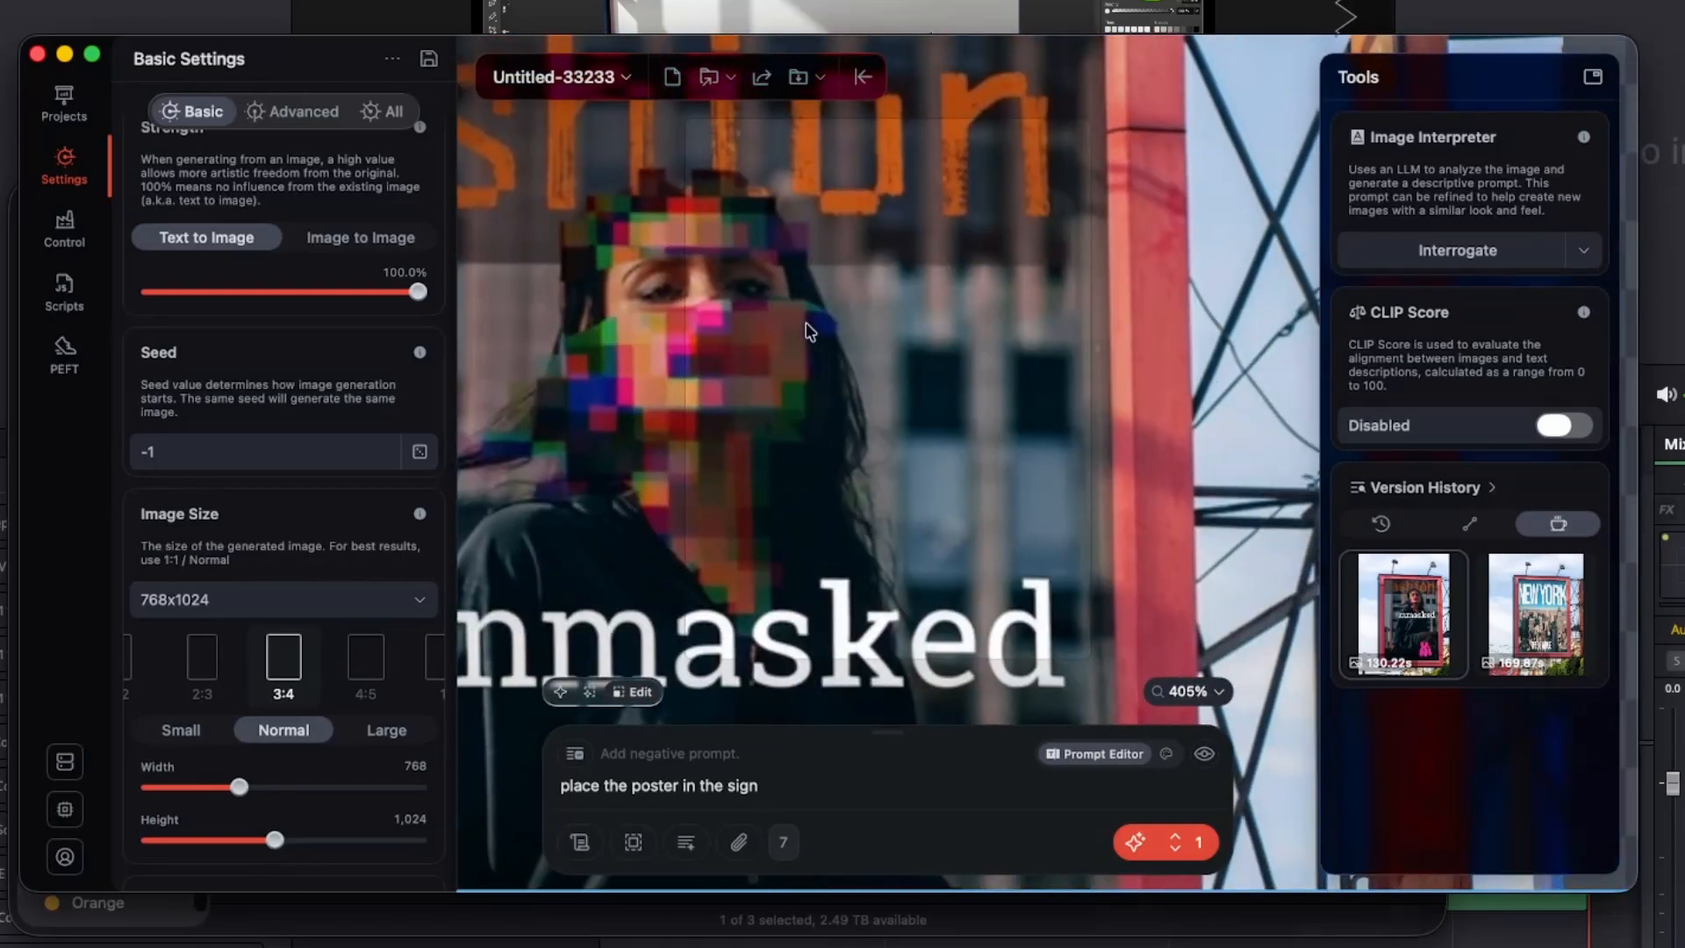
scroll(882, 430, left, 3)
scroll(1010, 523, down, 8)
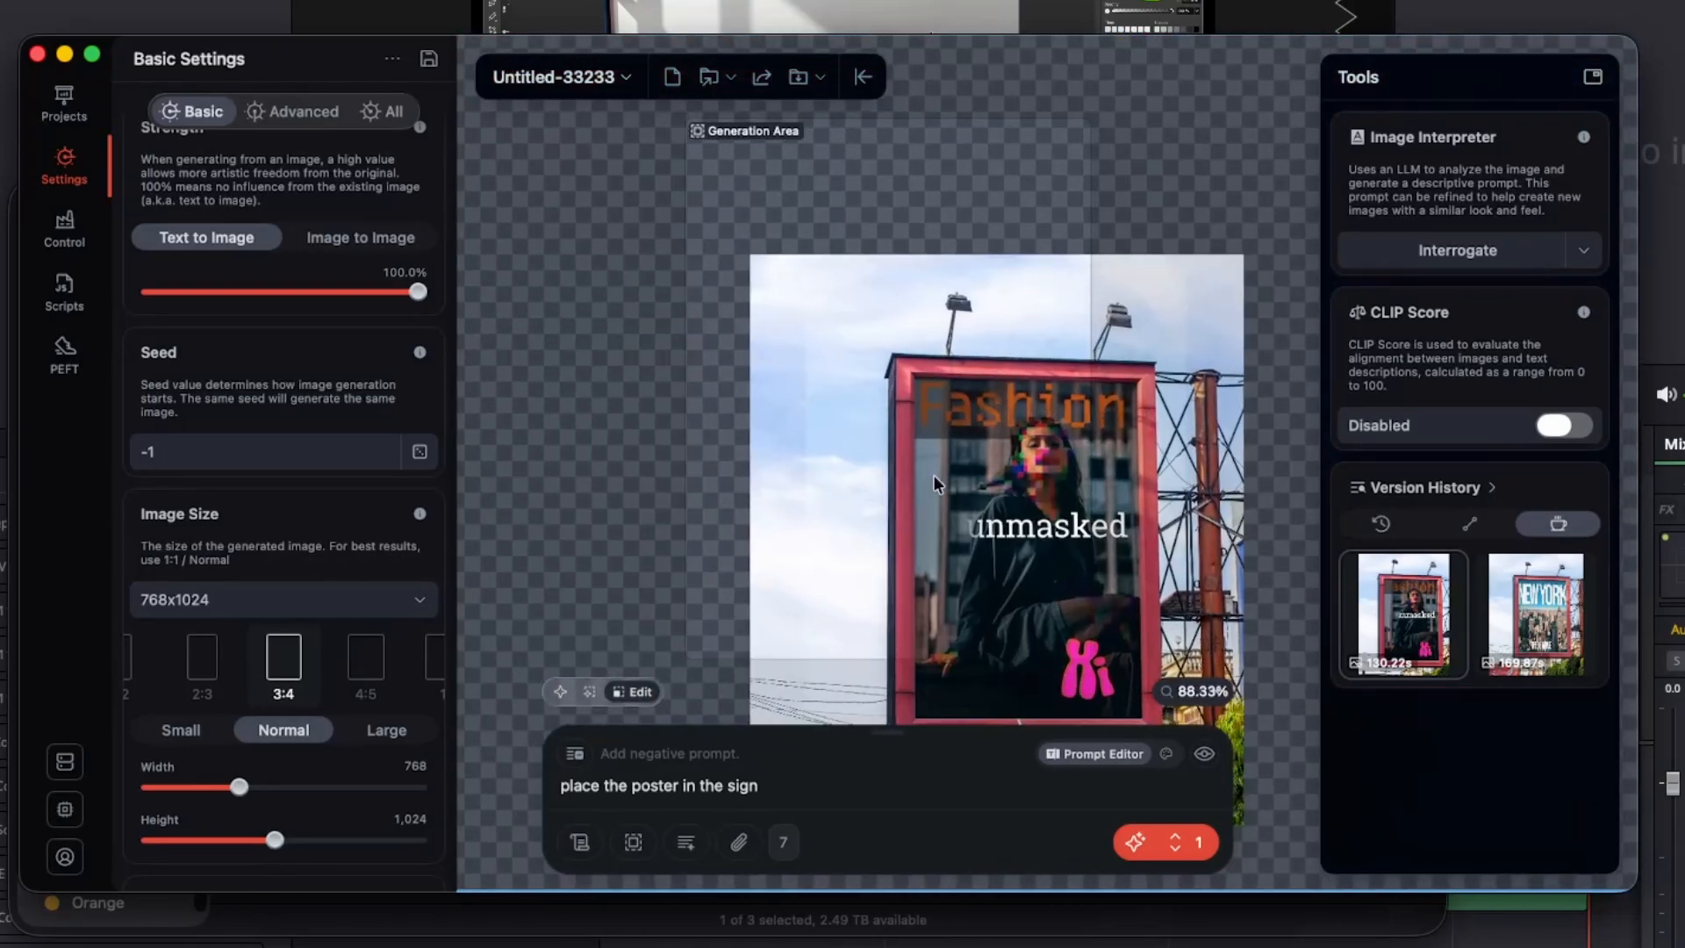
scroll(956, 487, up, 2)
drag(956, 487, 851, 301)
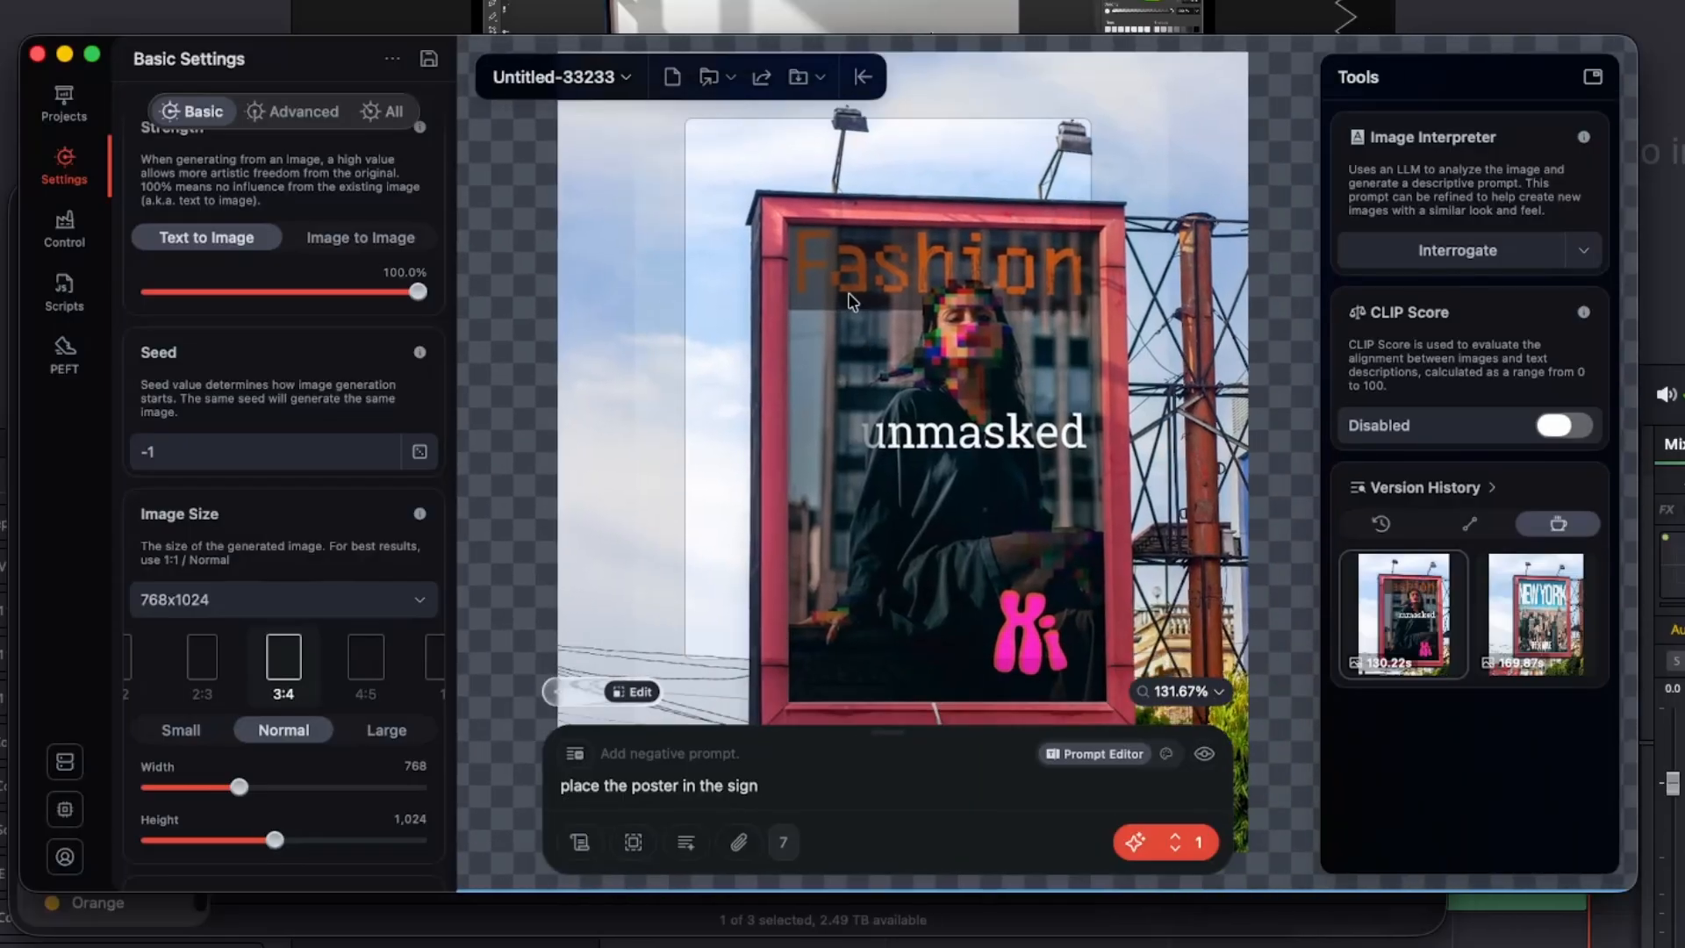
scroll(1084, 518, down, 5)
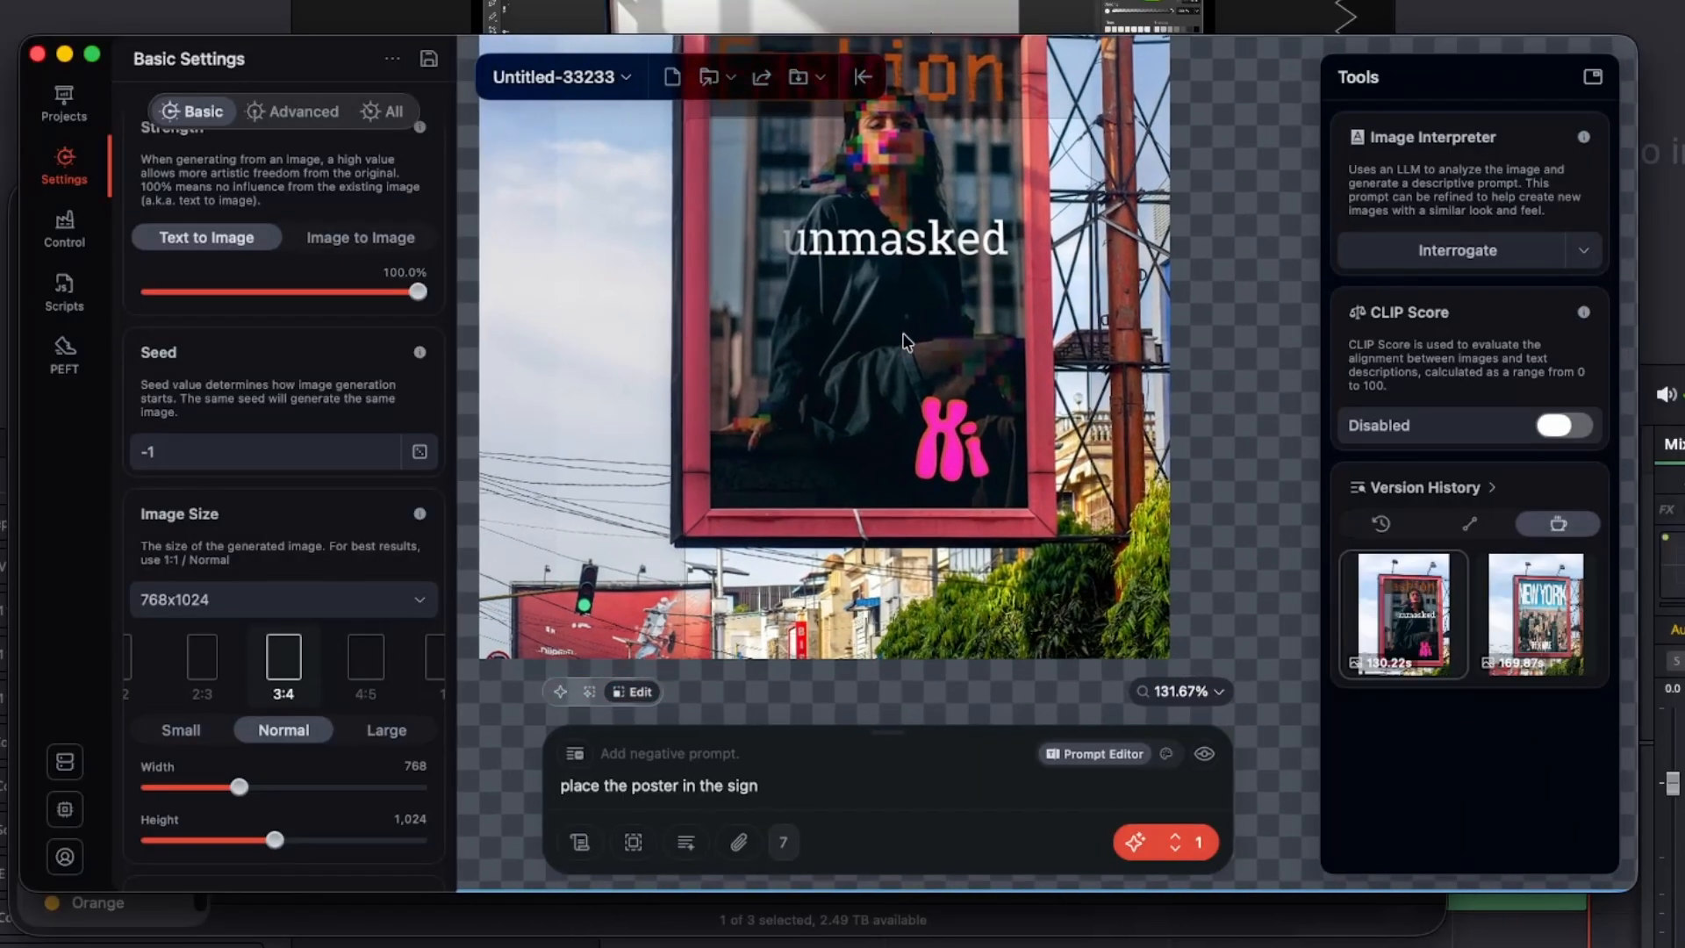
scroll(882, 409, up, 4)
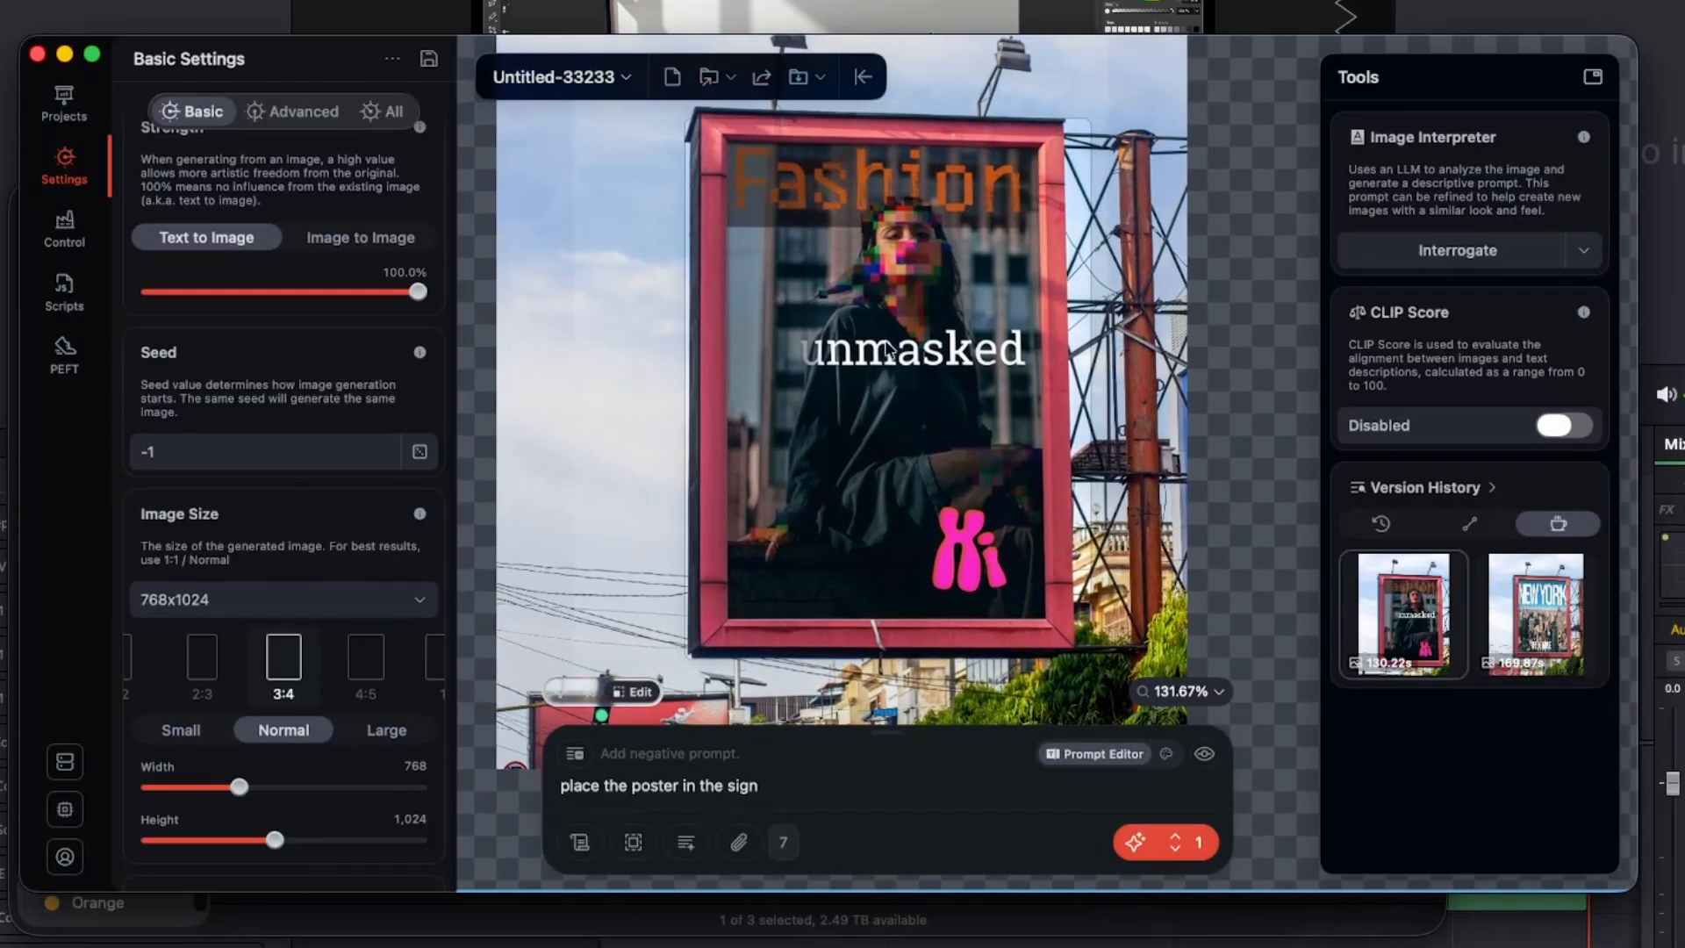
Inspect the generated poster's title, "unmasked" lettering and pixelated face at high magnification, and review the whole billboard again
scroll(908, 259, up, 5)
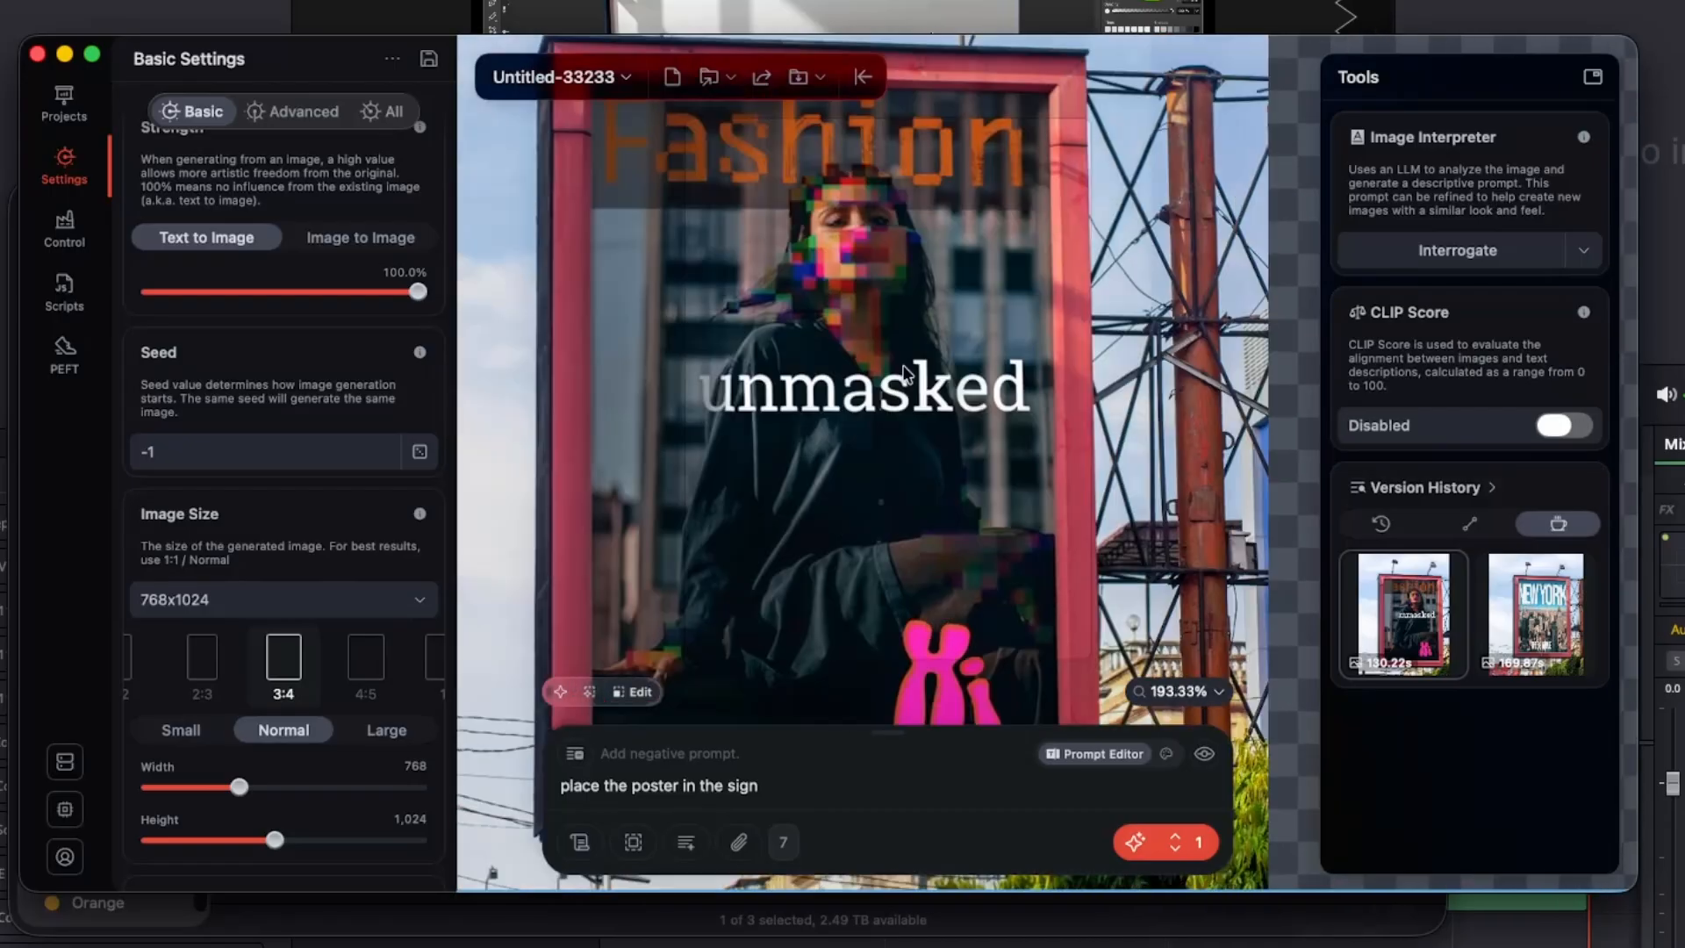
scroll(917, 378, down, 1)
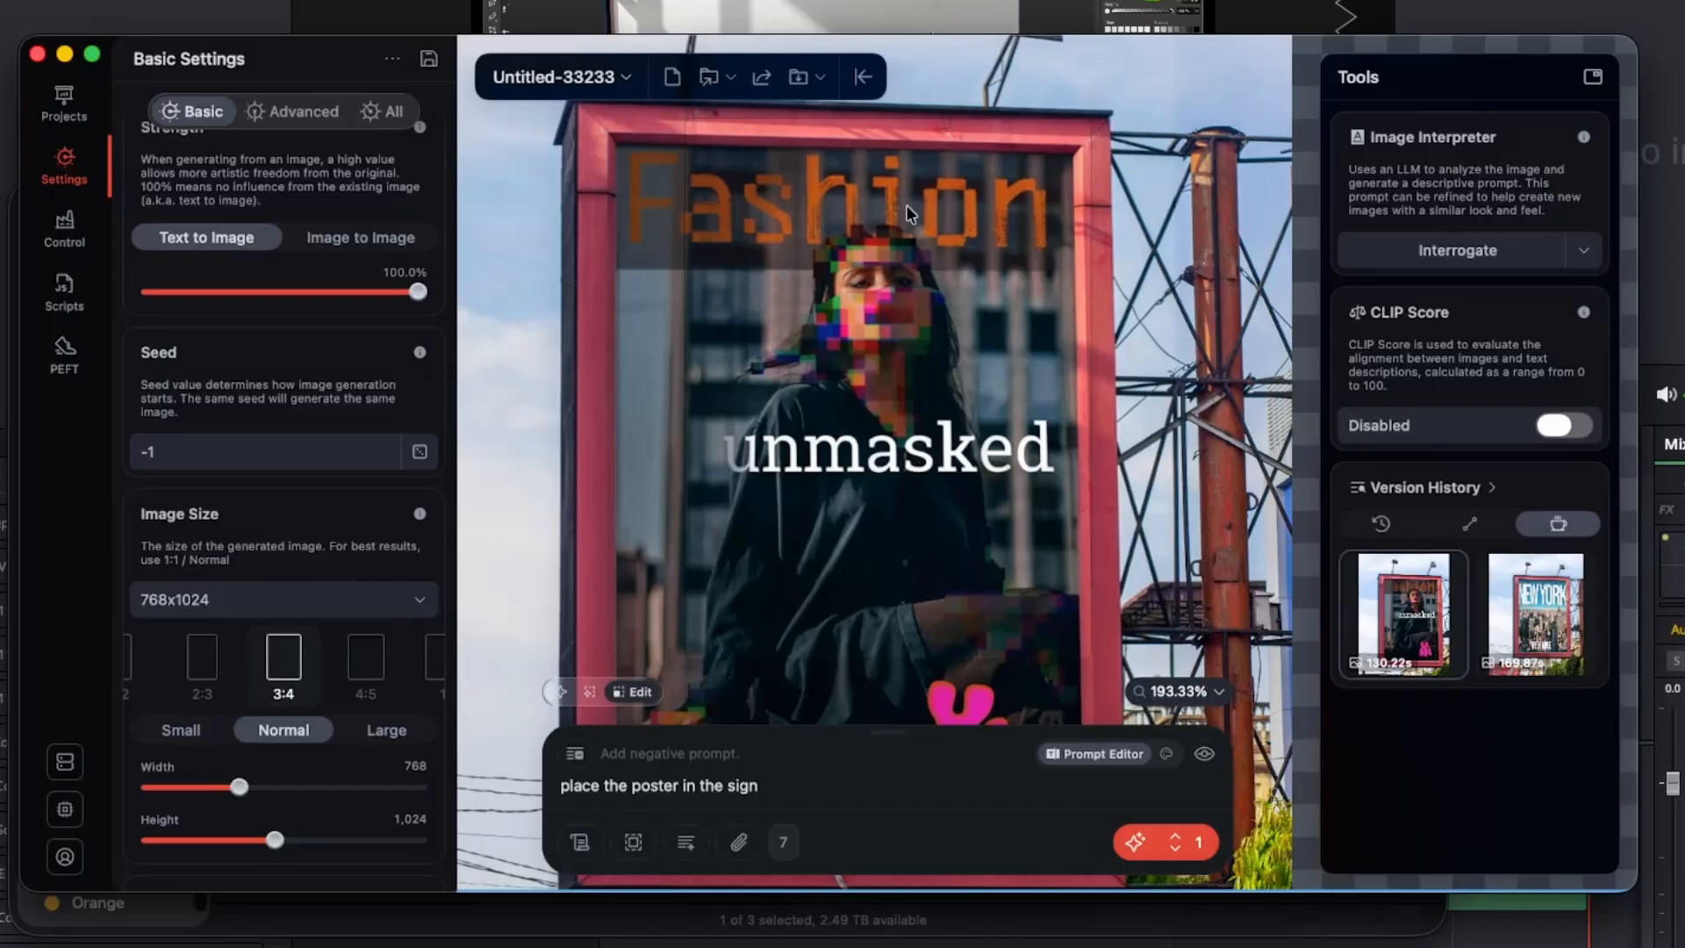
scroll(1018, 358, up, 1)
scroll(1018, 358, down, 6)
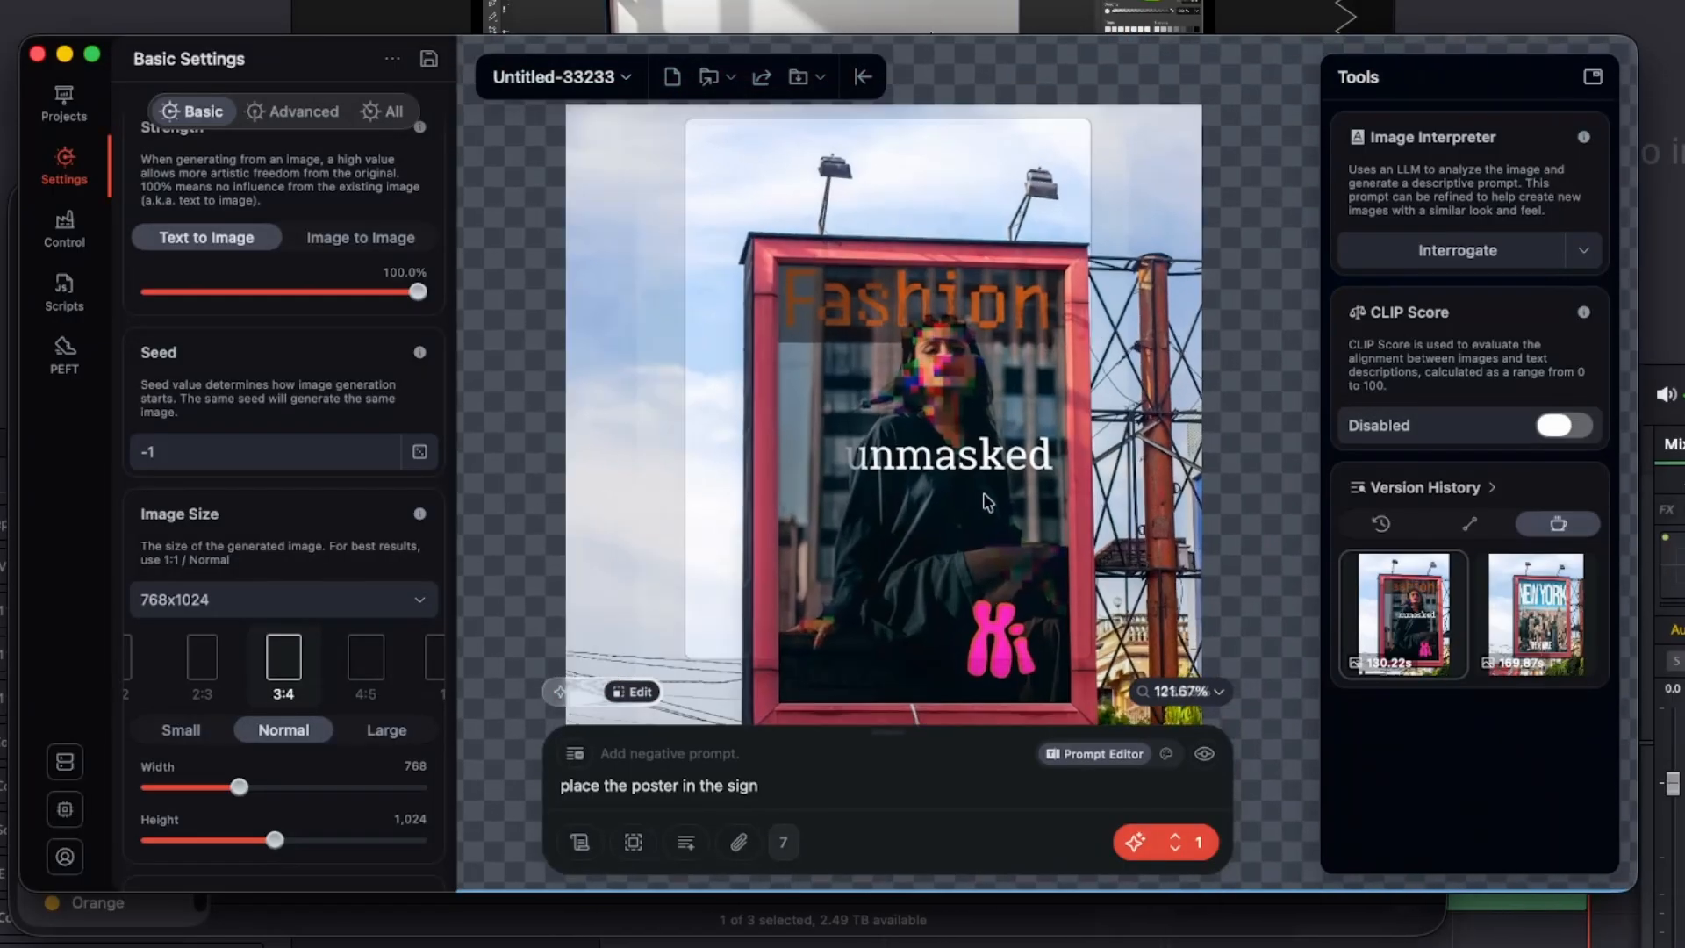
scroll(948, 374, down, 1)
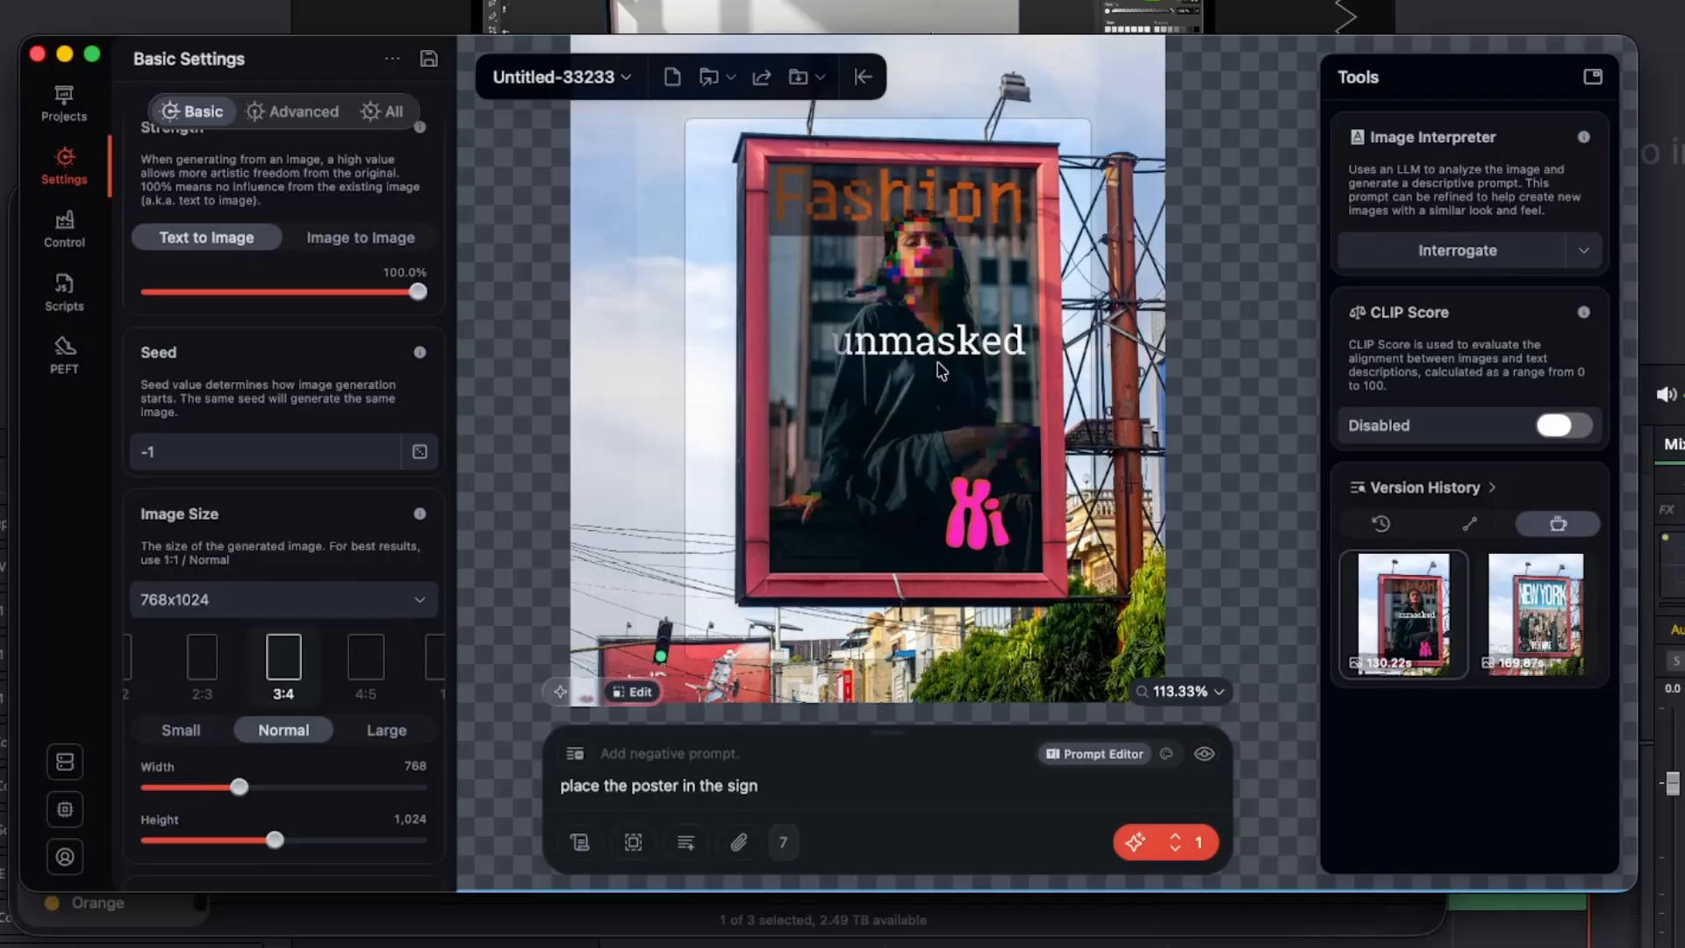
scroll(940, 369, up, 6)
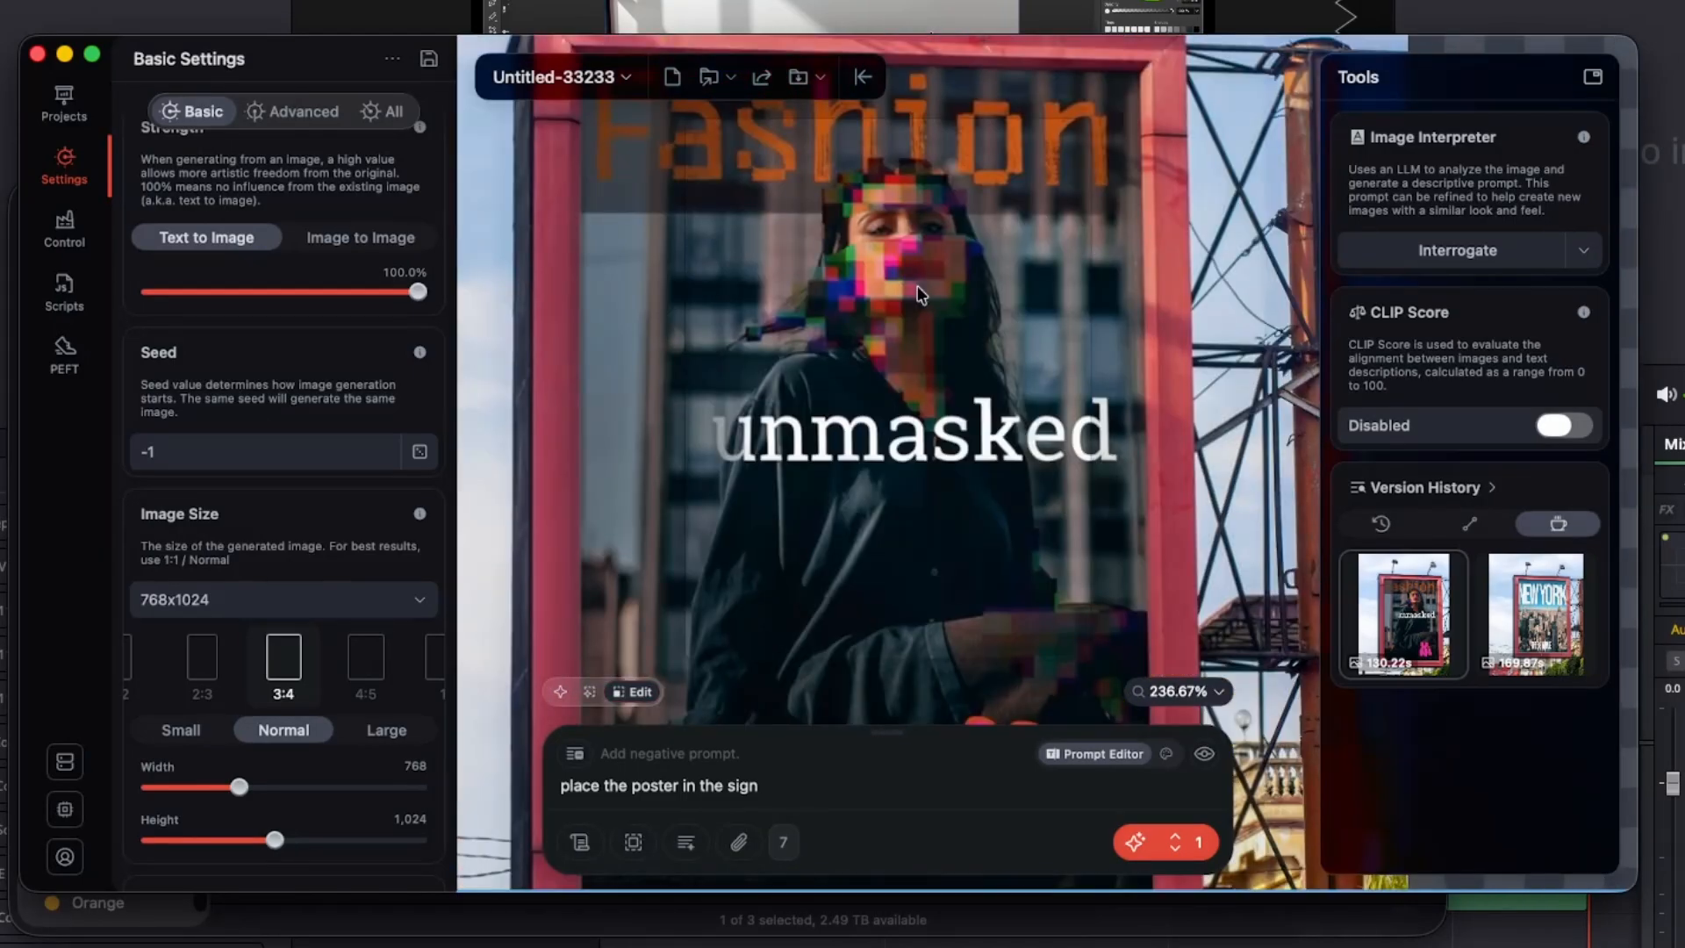
scroll(922, 272, up, 7)
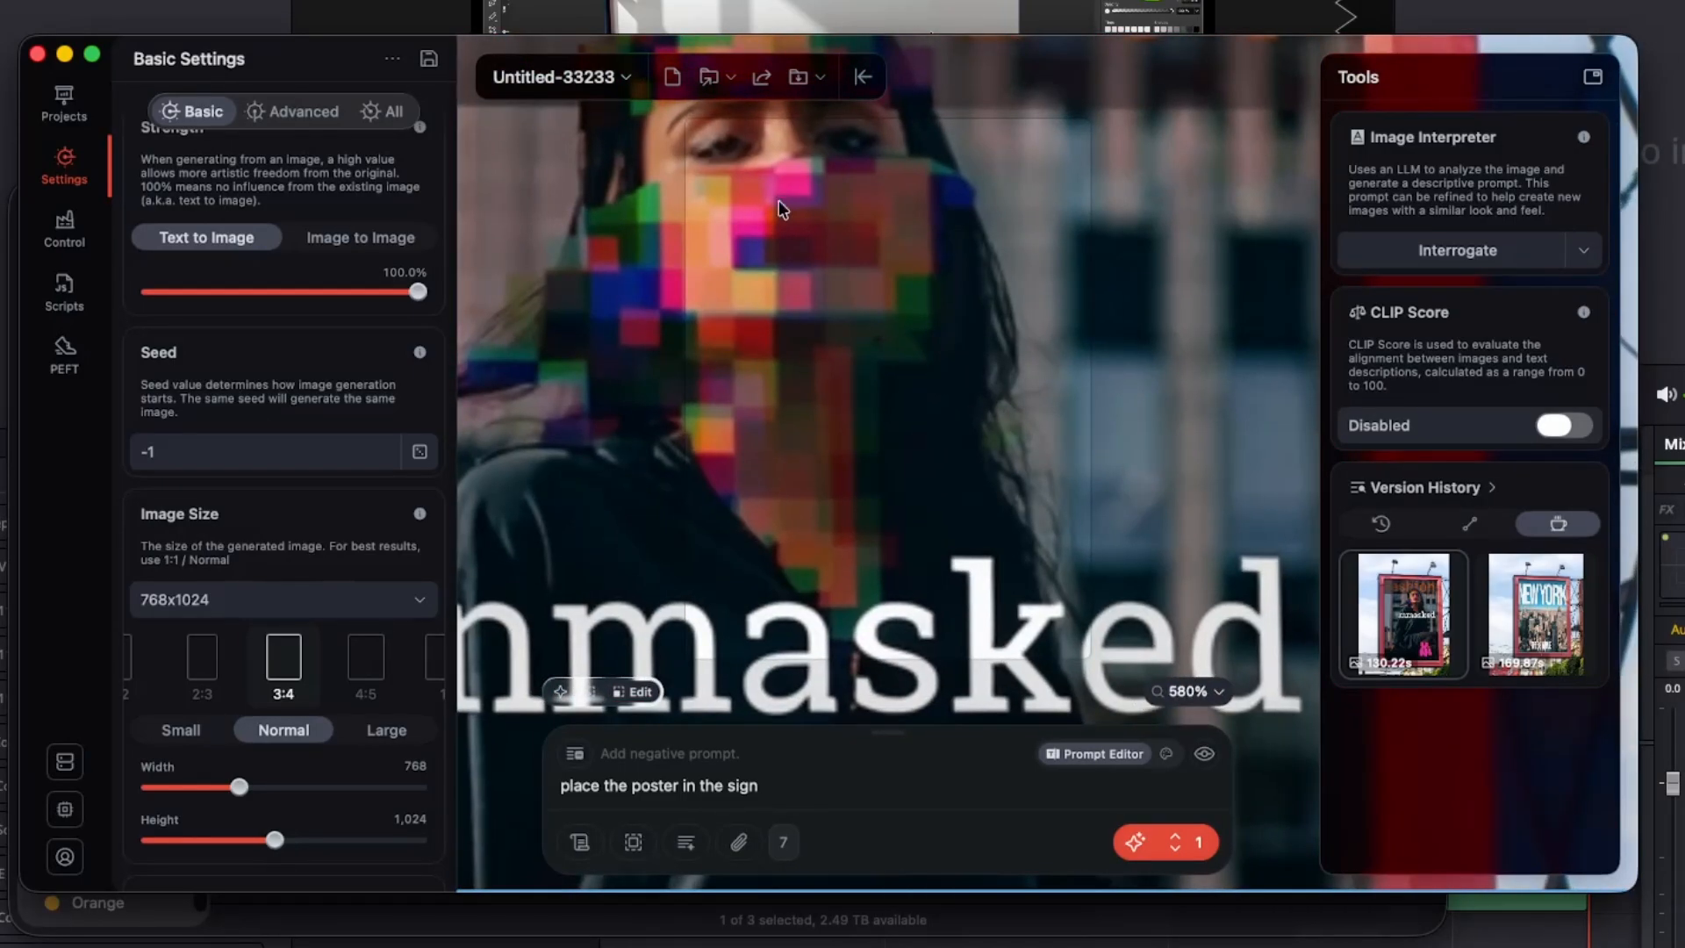
scroll(782, 211, up, 5)
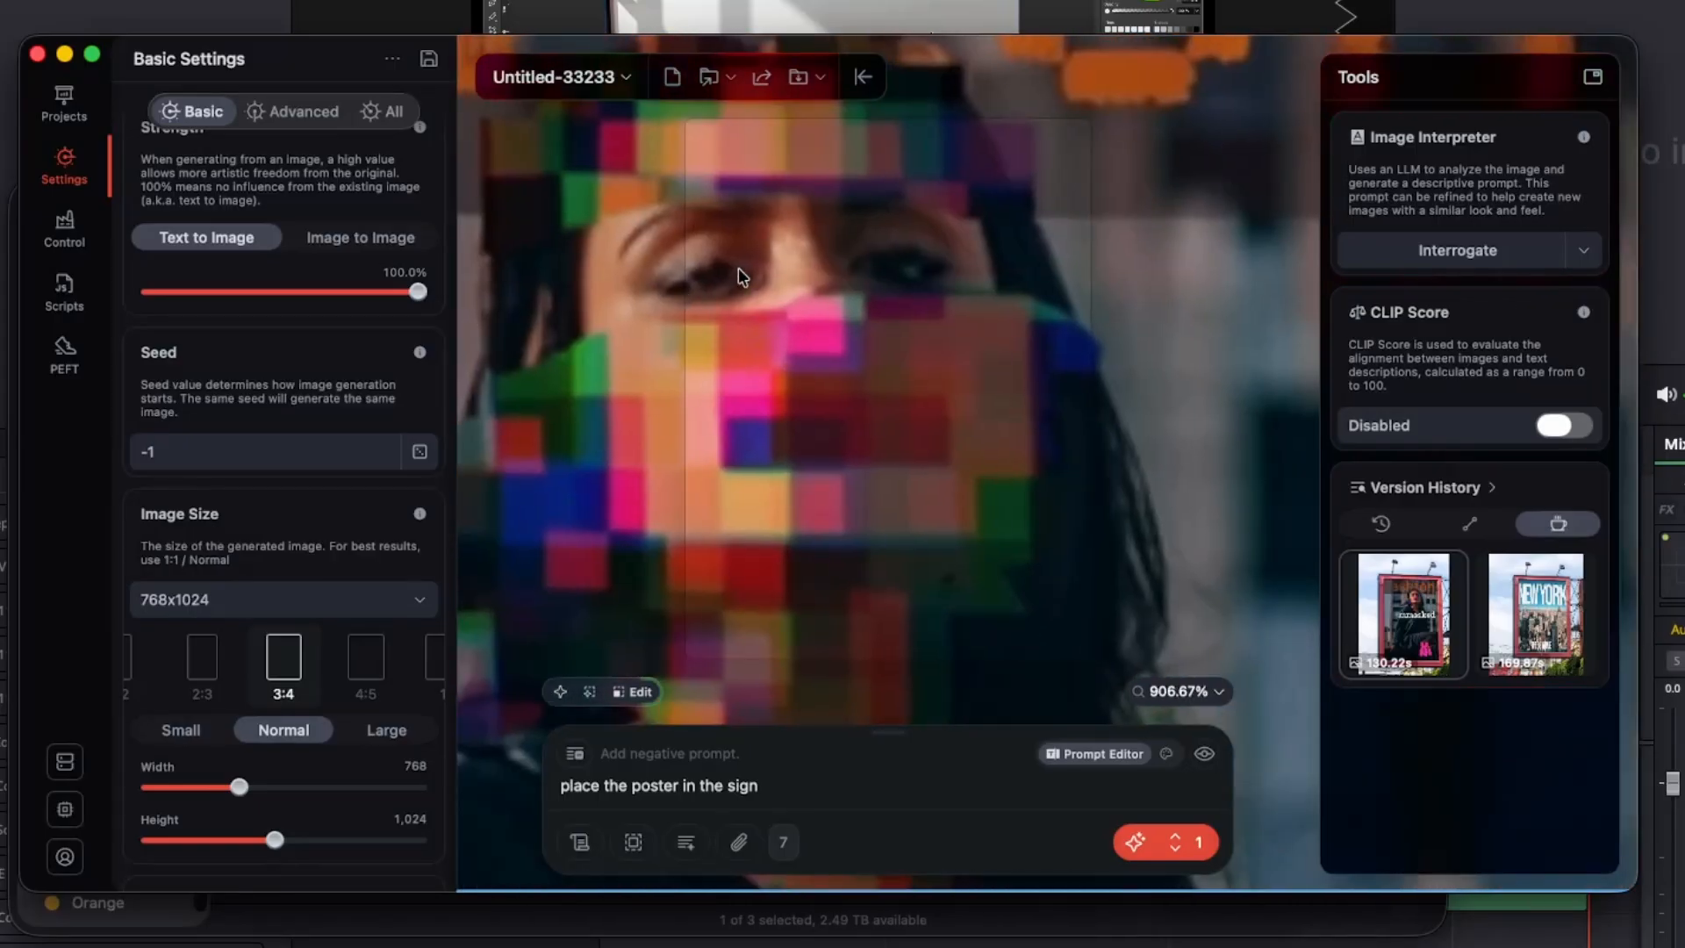
scroll(790, 342, down, 6)
scroll(790, 342, down, 3)
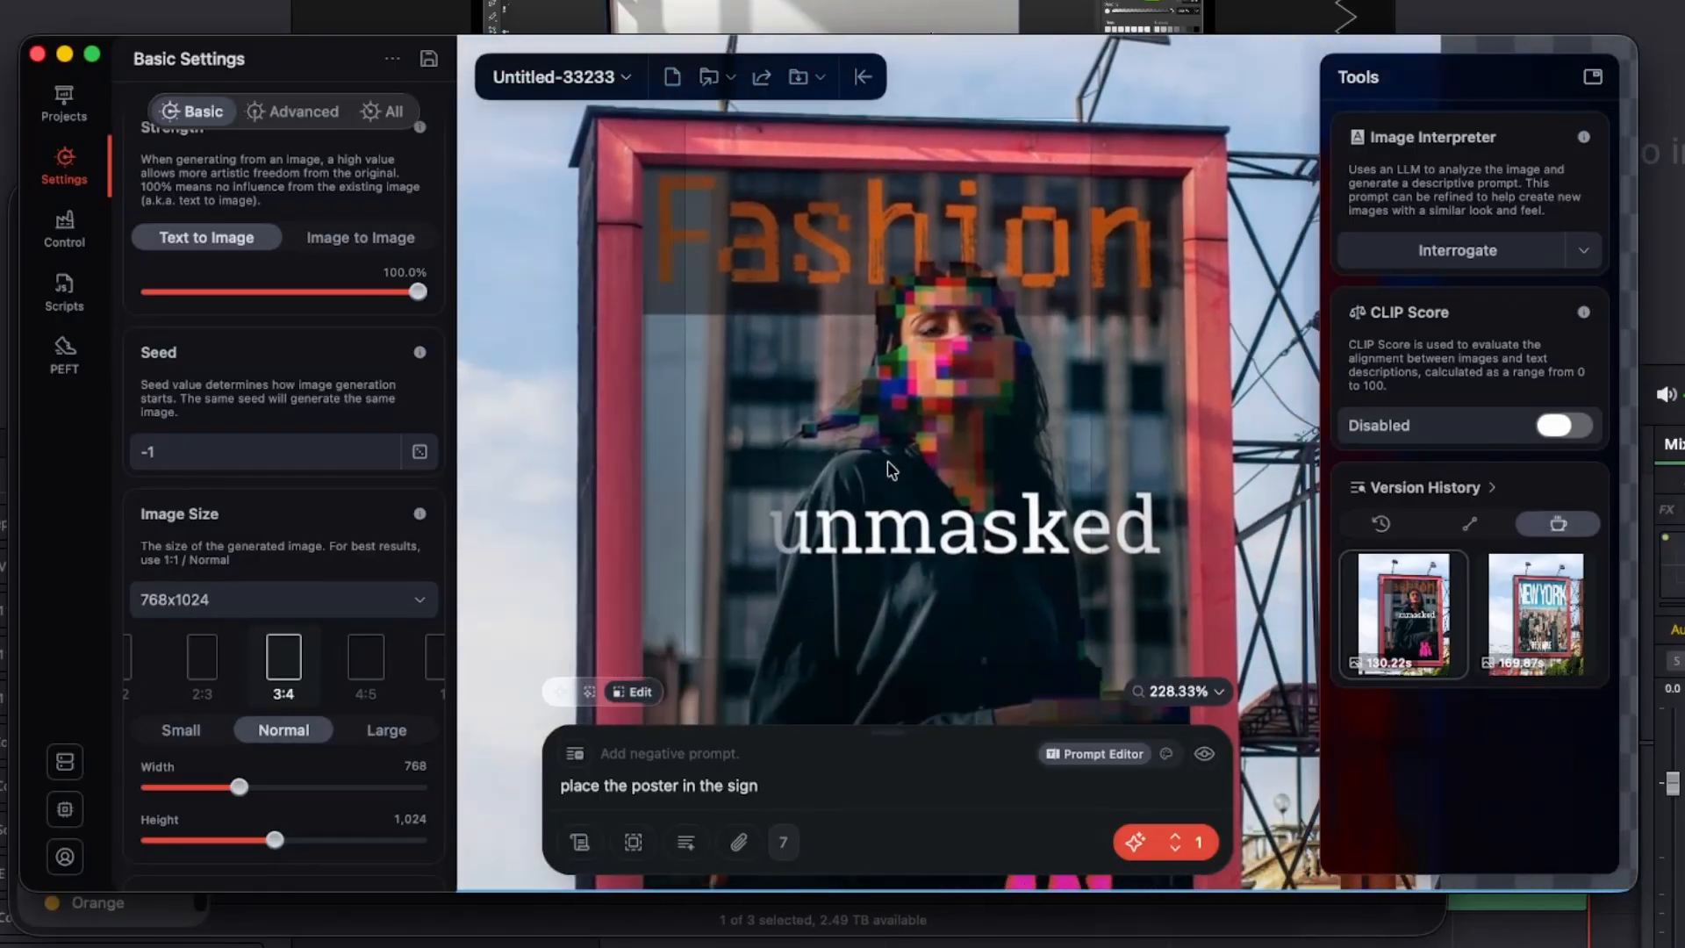
drag(889, 463, 888, 350)
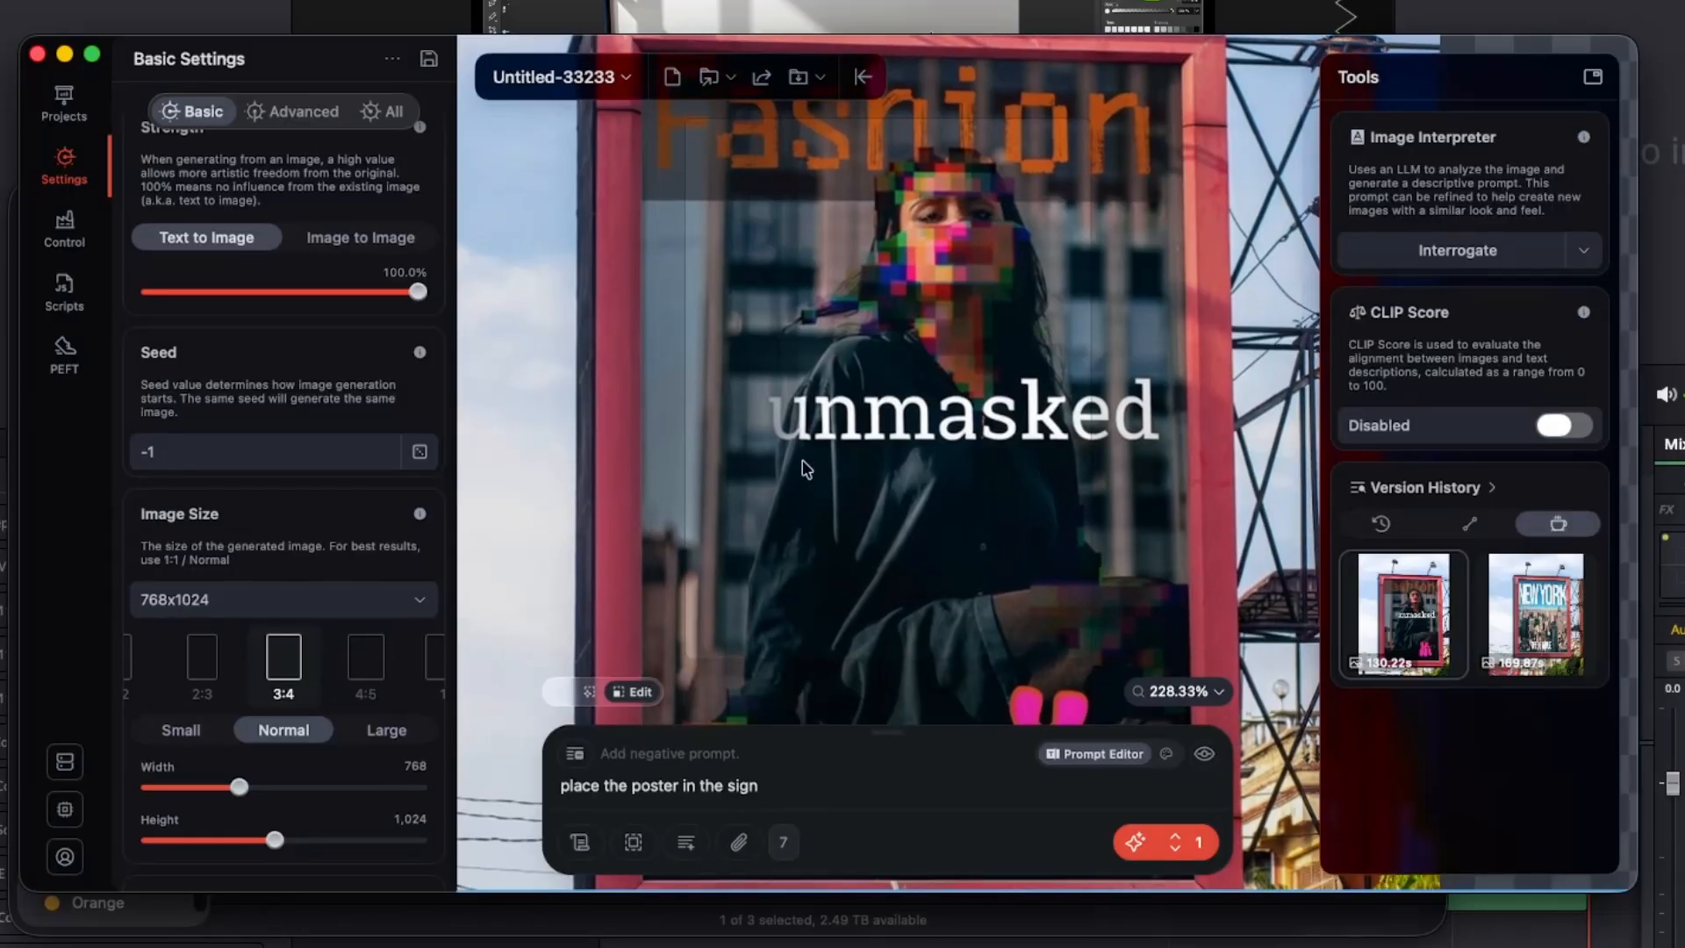
scroll(805, 467, down, 2)
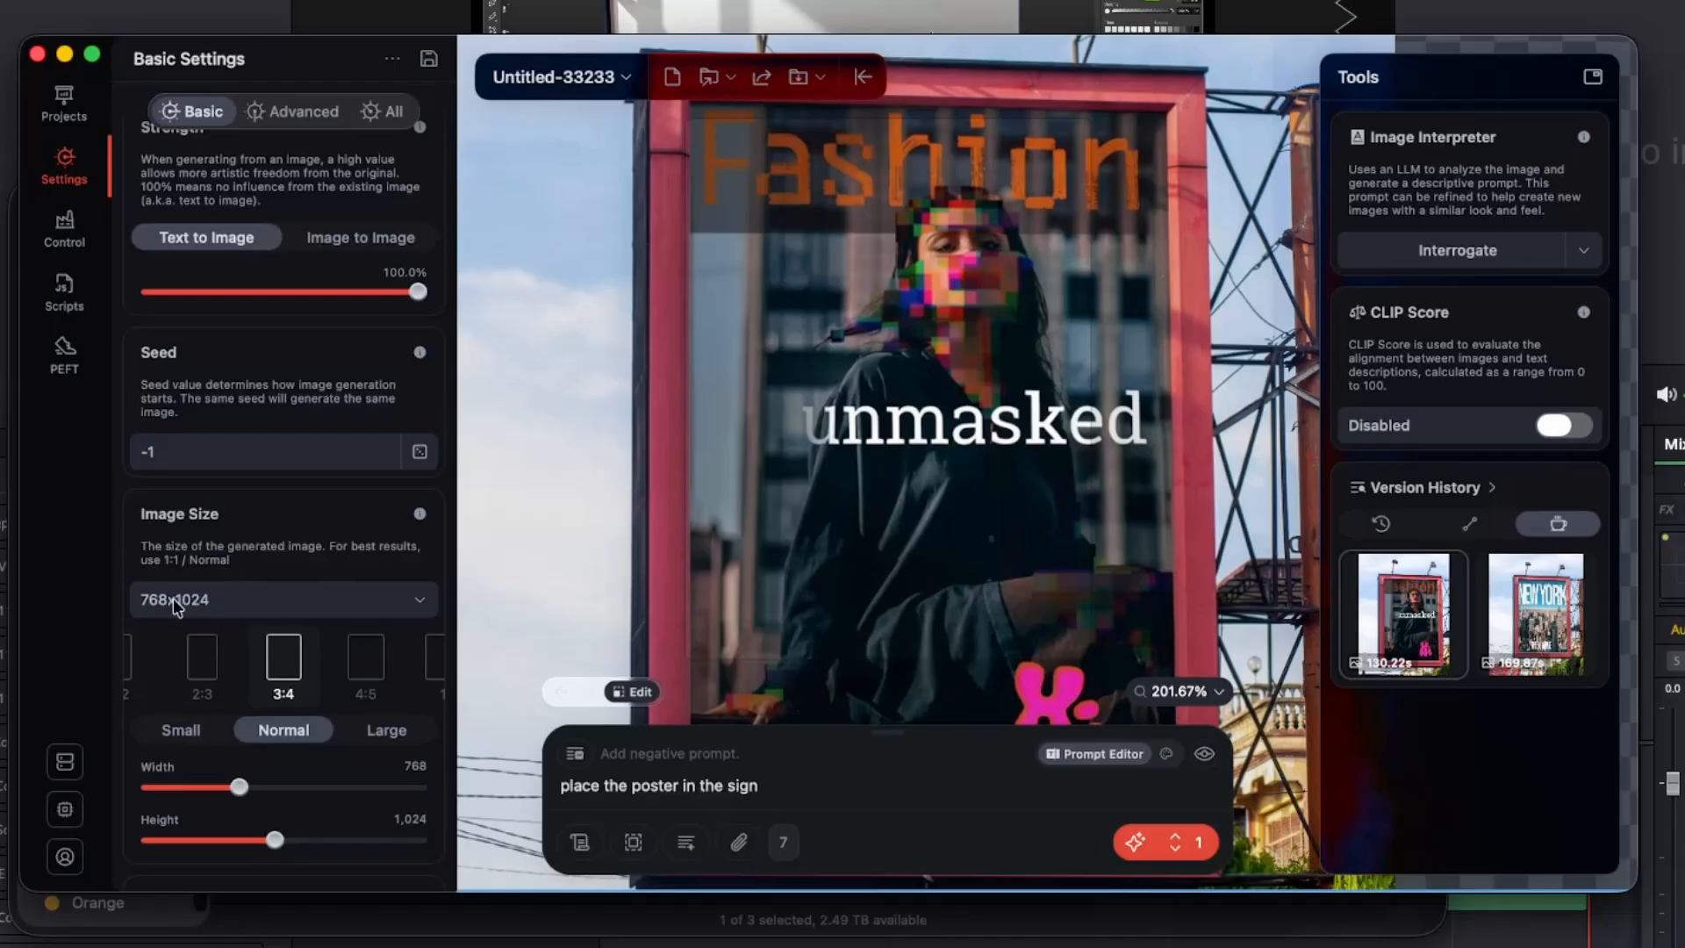
scroll(865, 459, down, 10)
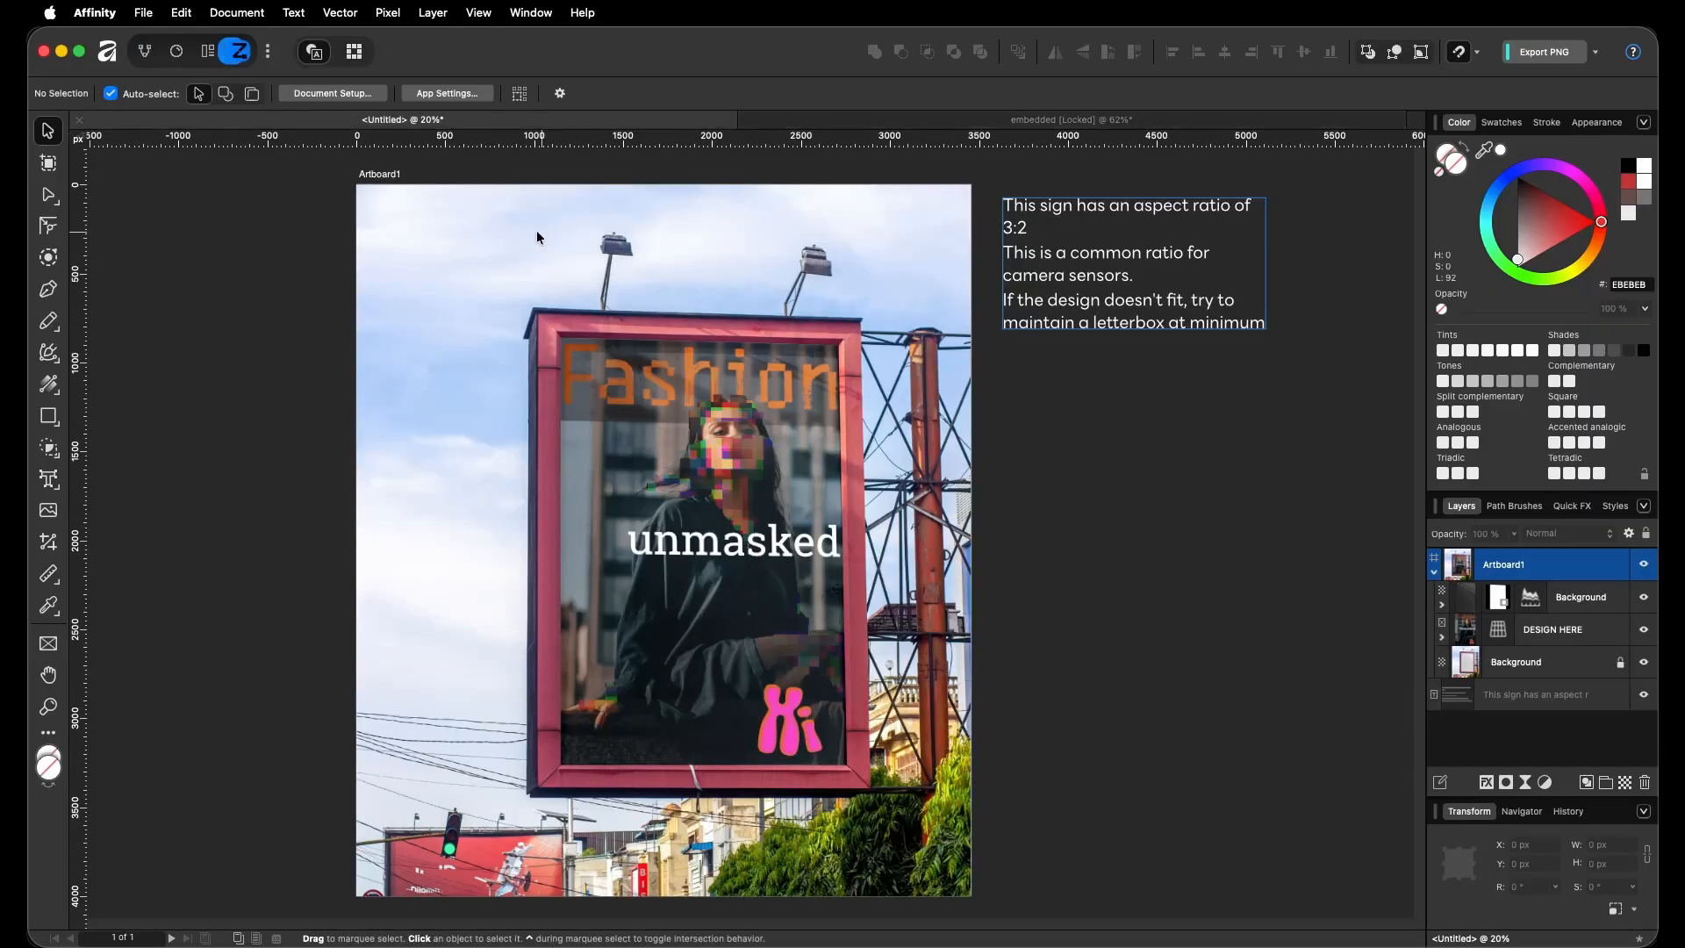
Check the pixel dimensions of Artboard1 in Affinity and switch back to Draw Things to view the generated billboard for comparison
click(371, 175)
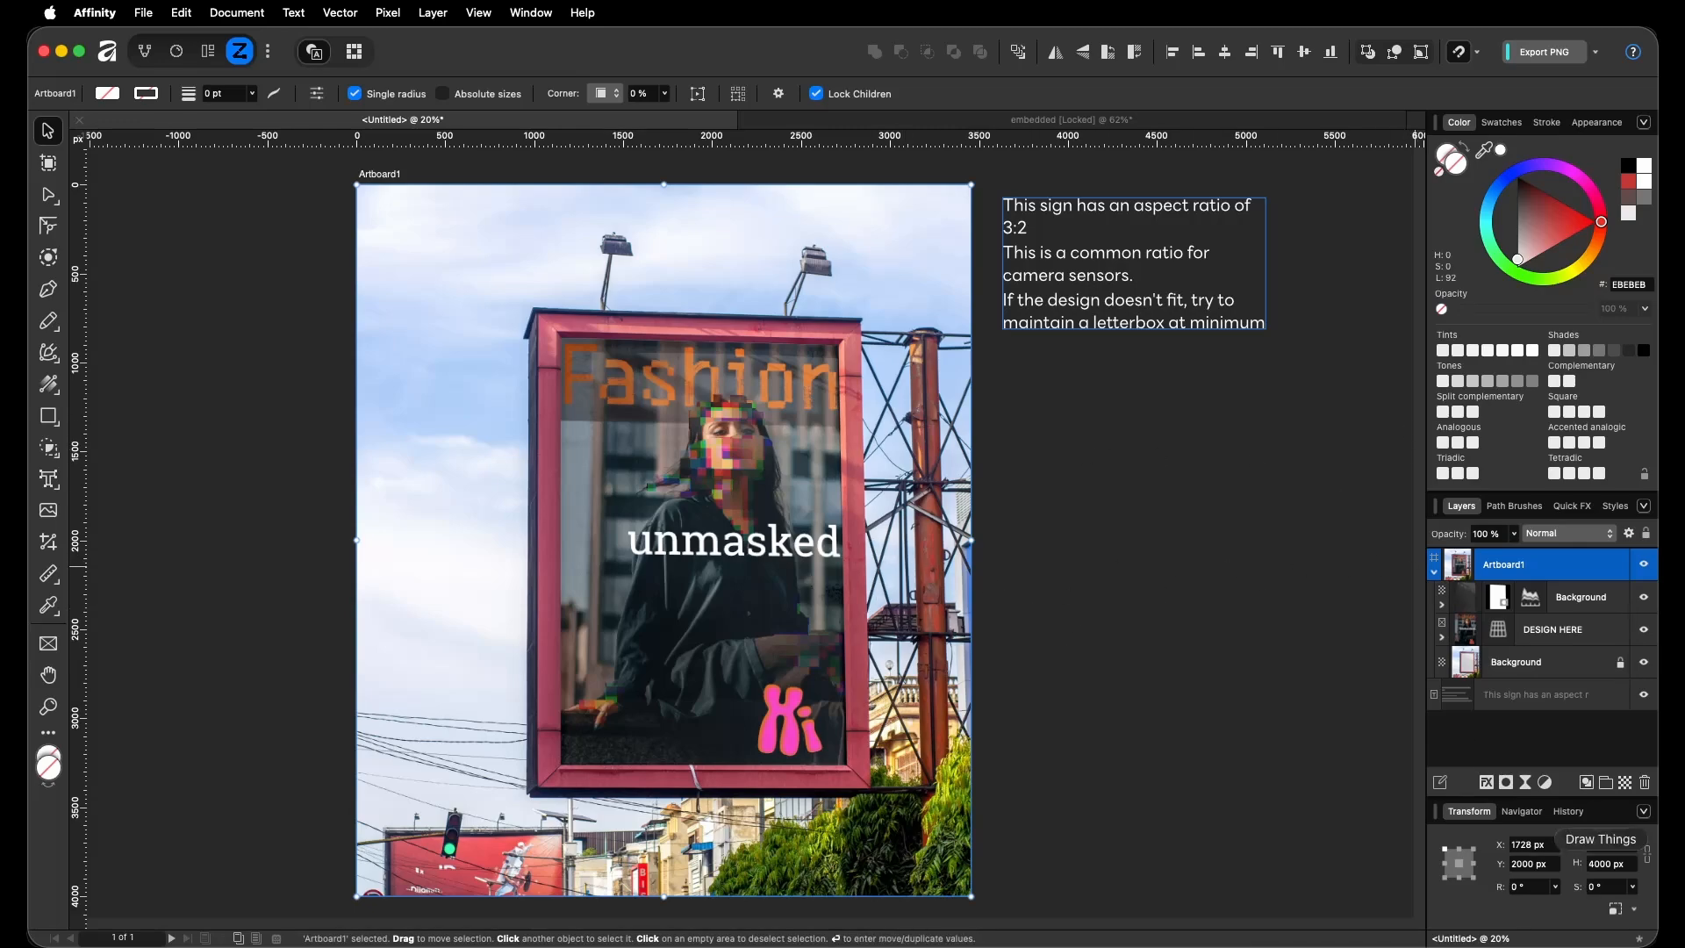
click(1666, 841)
scroll(981, 512, up, 5)
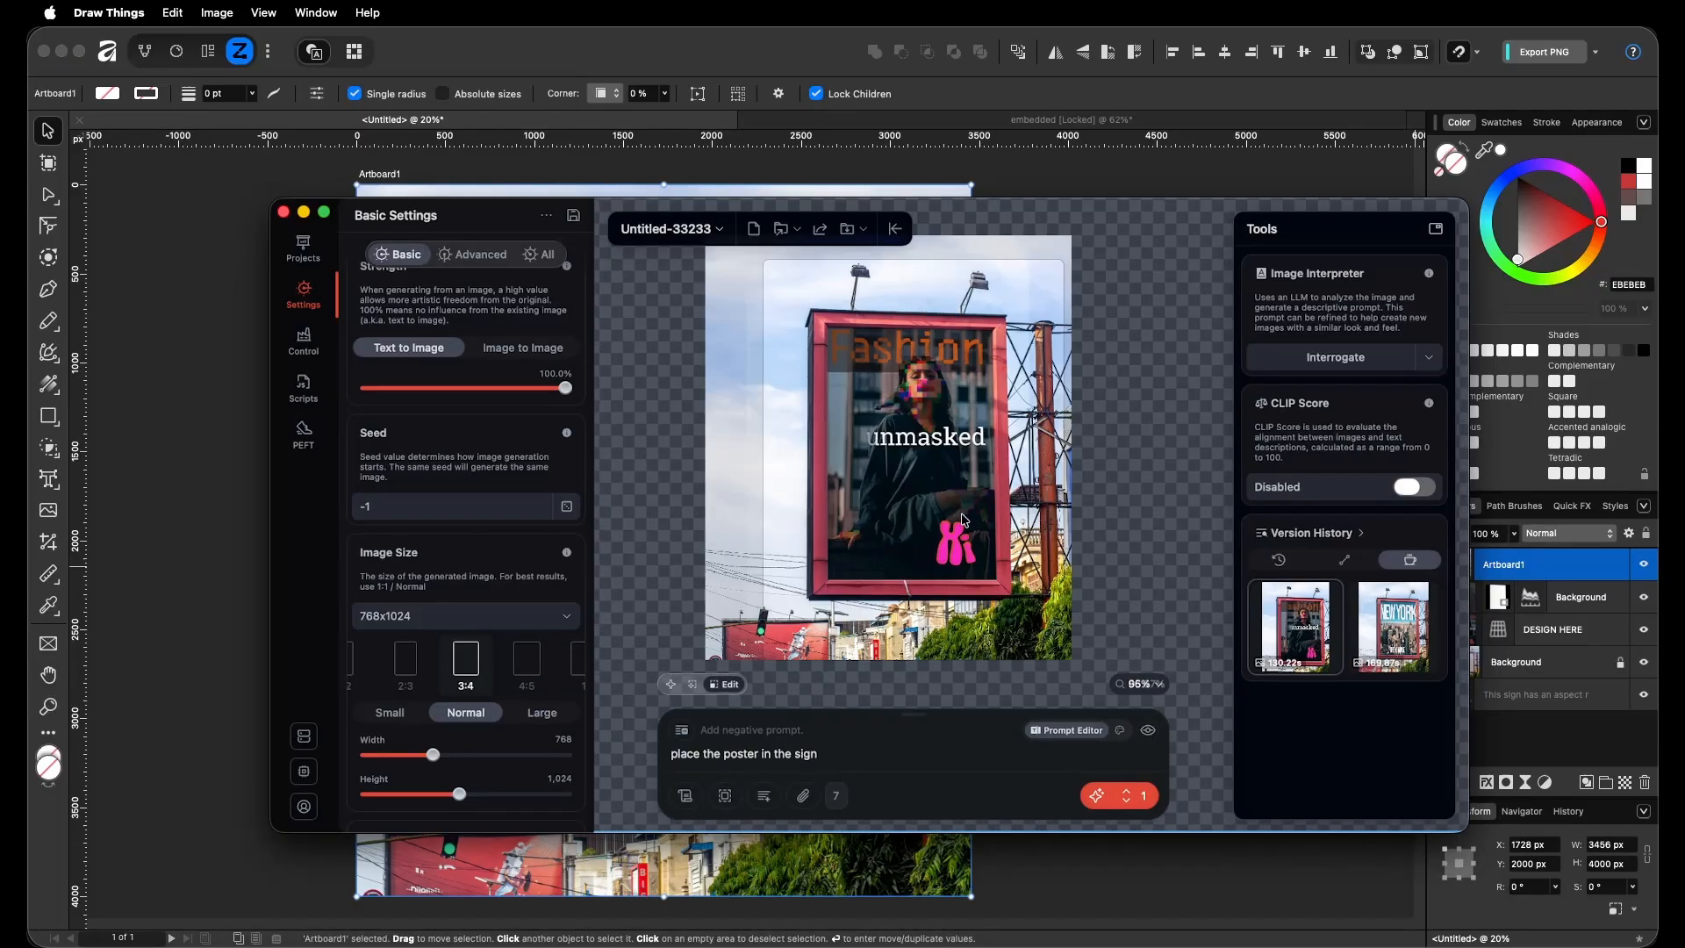